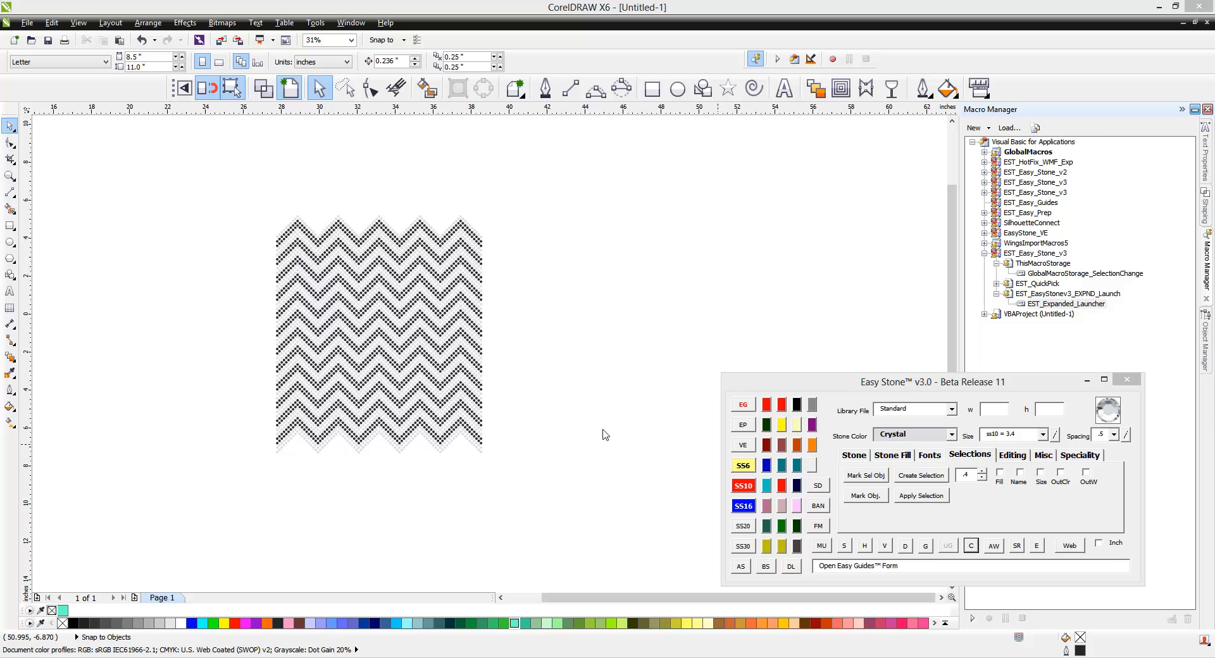
Add the letter M as artistic text in the empty area beside the chevron stone pattern.
{"action": "left_click", "coordinate": [786, 88]}
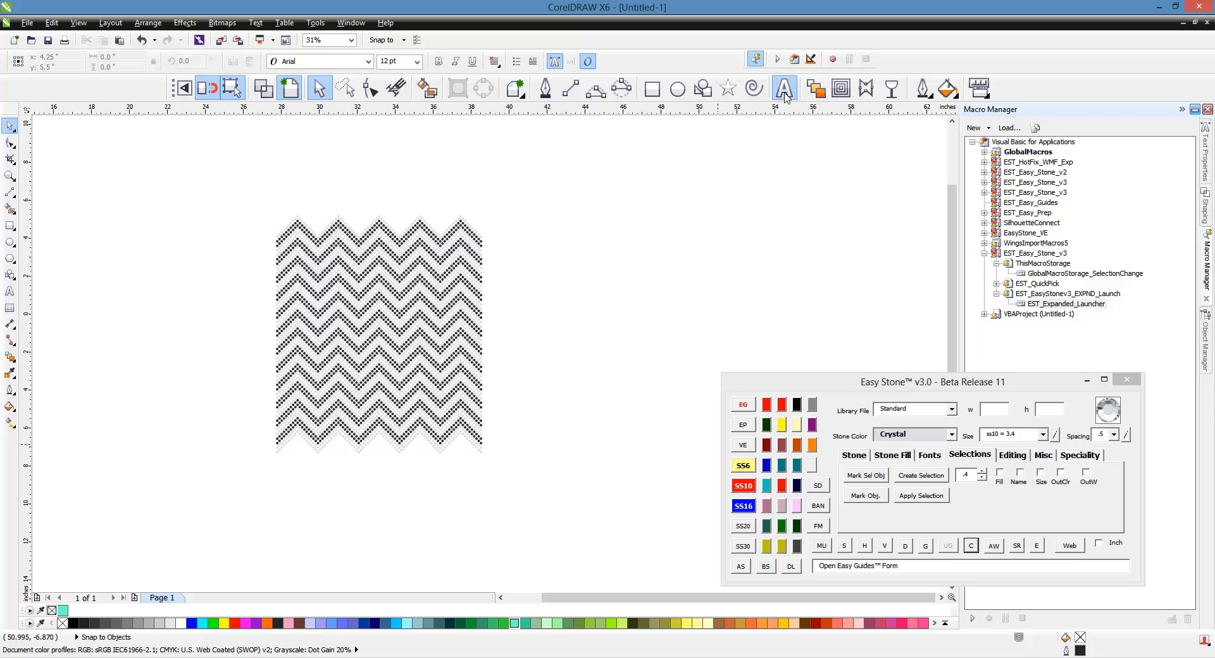
{"action": "left_click", "coordinate": [629, 349]}
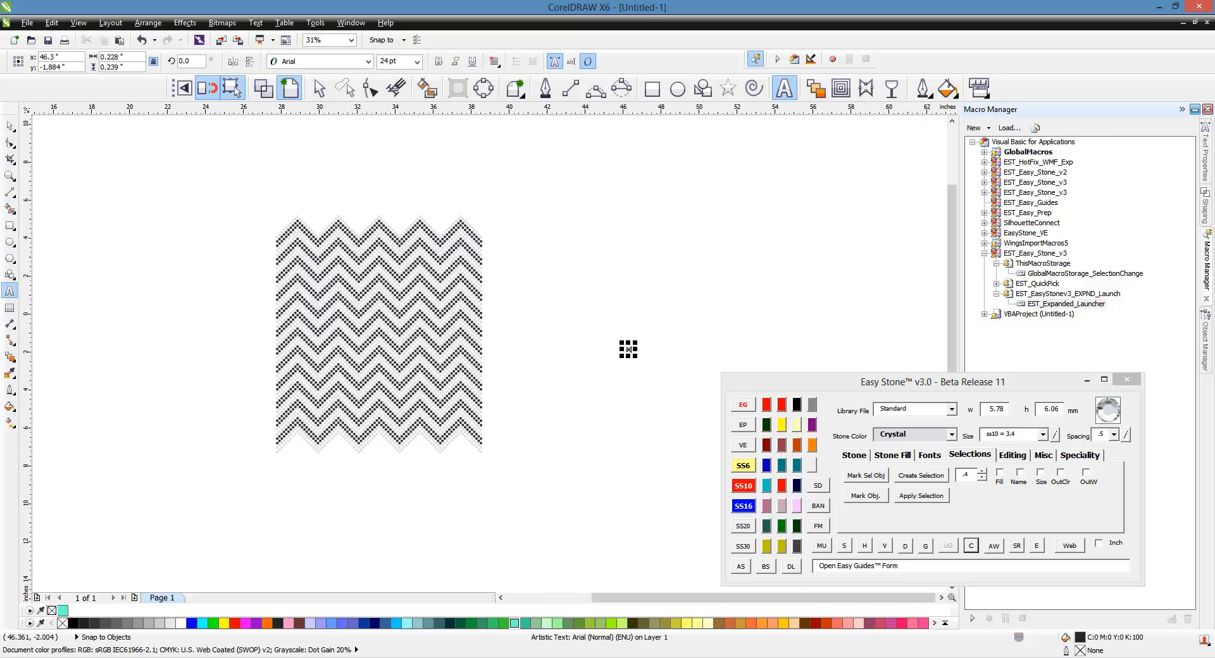
{"action": "key", "text": "ctrl+space"}
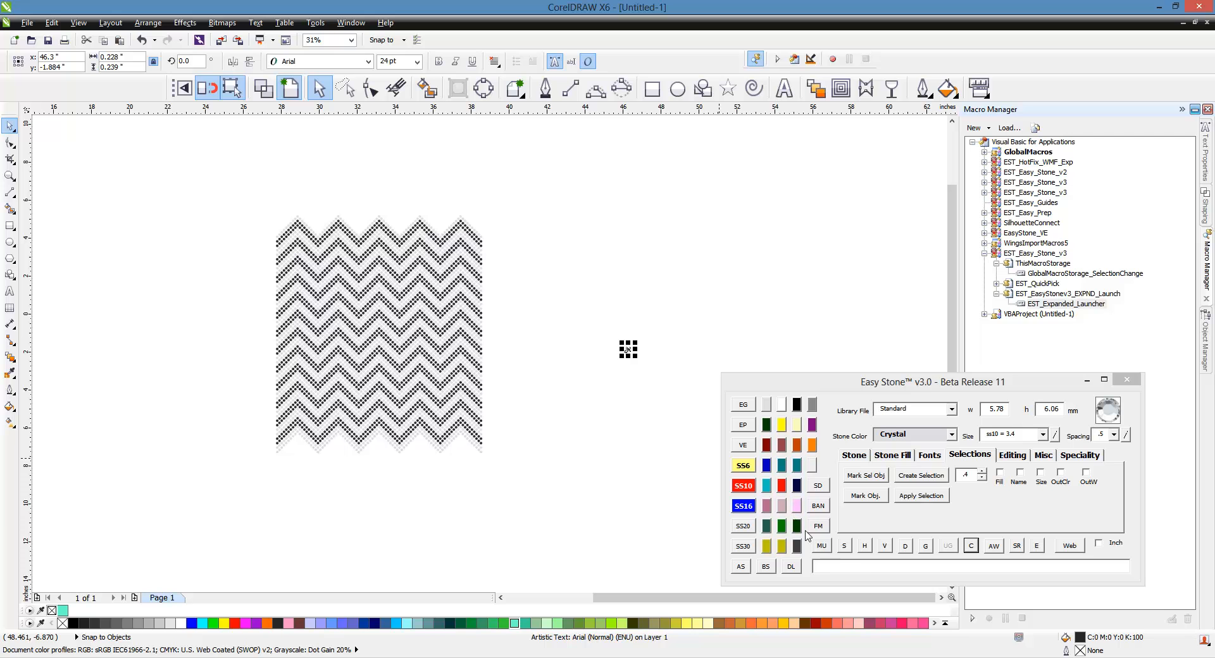
Find the Freshman font in the Easy Stone Font Manager and apply it to the letter M.
{"action": "left_click", "coordinate": [819, 526]}
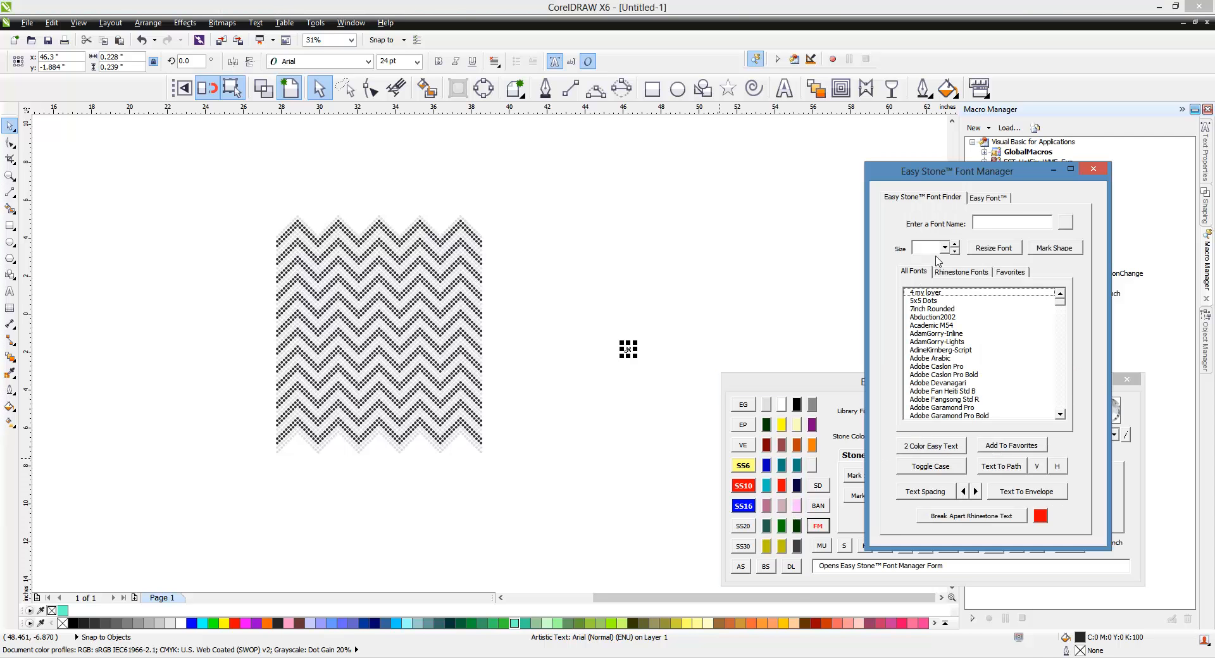
{"action": "left_click", "coordinate": [987, 226]}
{"action": "type", "text": "Fresh"}
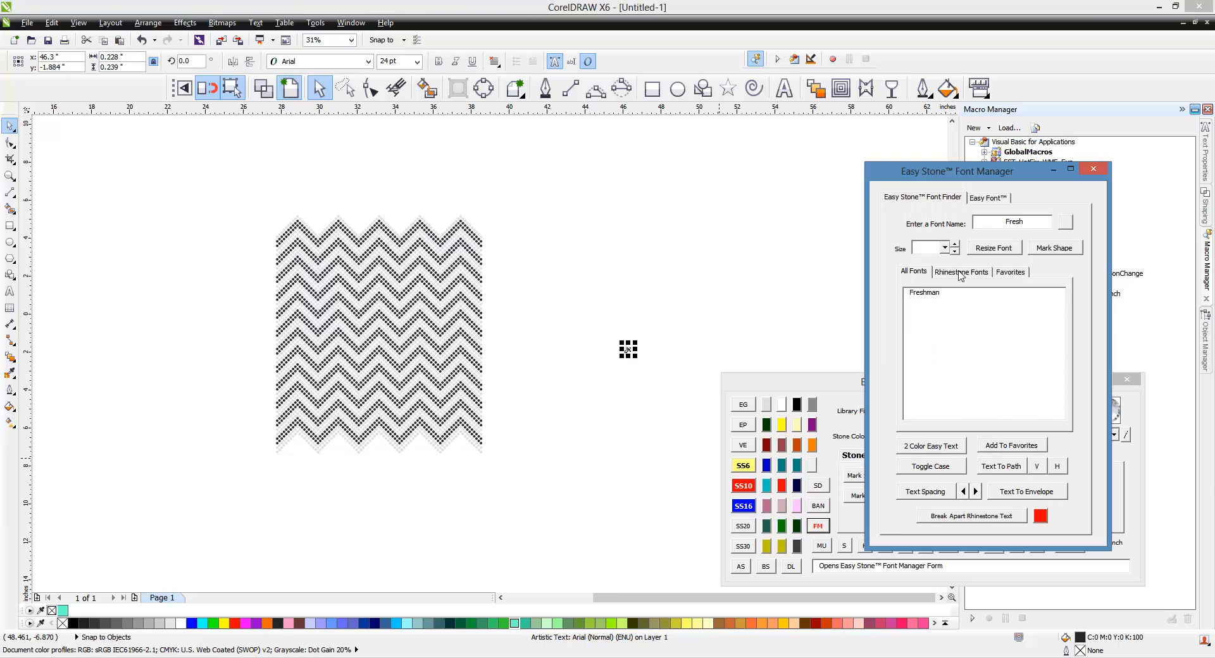
{"action": "left_click", "coordinate": [916, 293]}
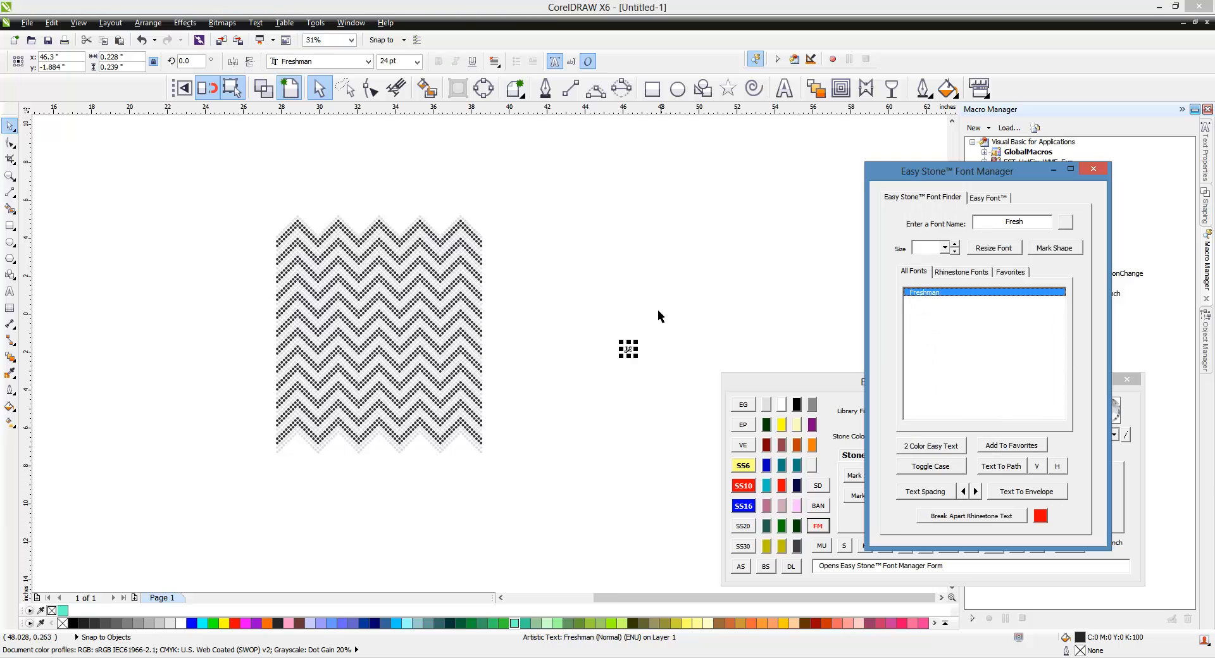
Enlarge the letter M proportionally and set its width to 9.5 inches.
{"action": "left_click", "coordinate": [629, 348]}
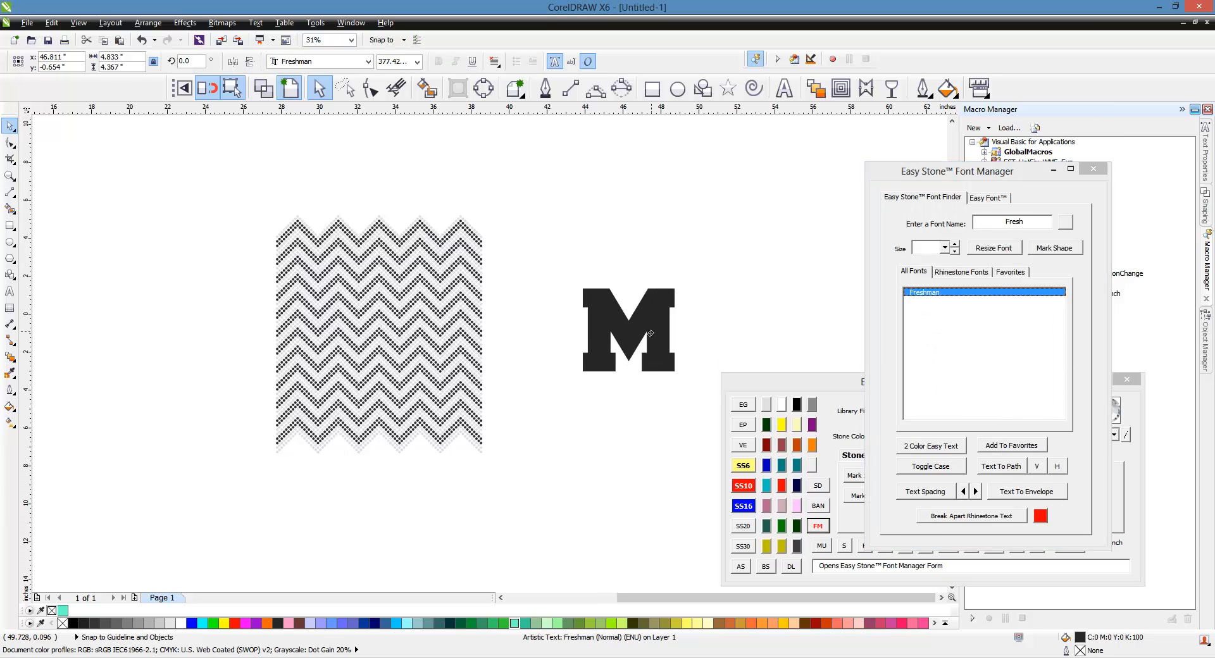
{"action": "left_click_drag", "start_coordinate": [661, 290], "coordinate": [697, 256]}
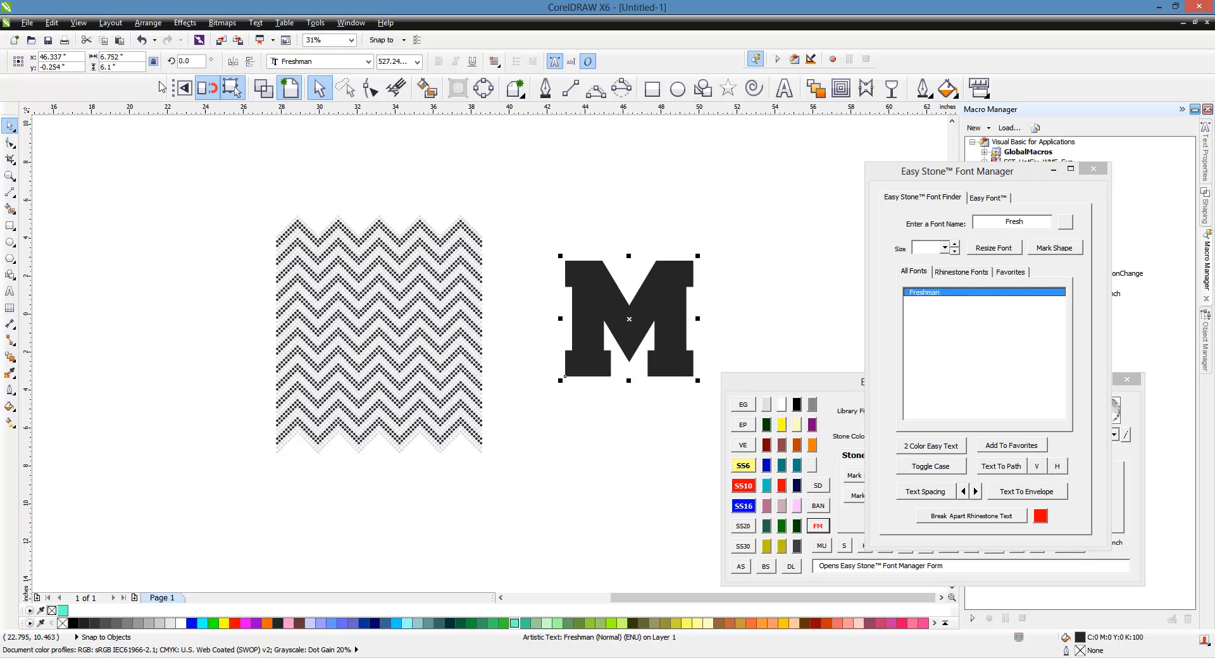
{"action": "double_click", "coordinate": [133, 60]}
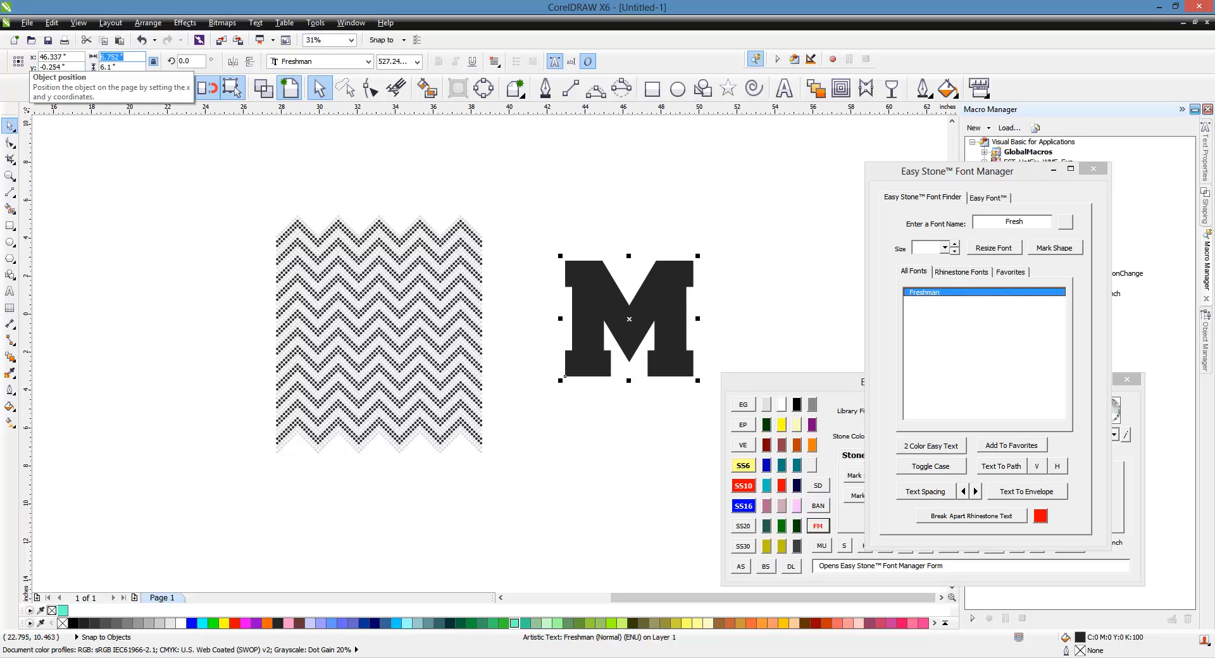
{"action": "type", "text": "9.5"}
{"action": "key", "text": "Return"}
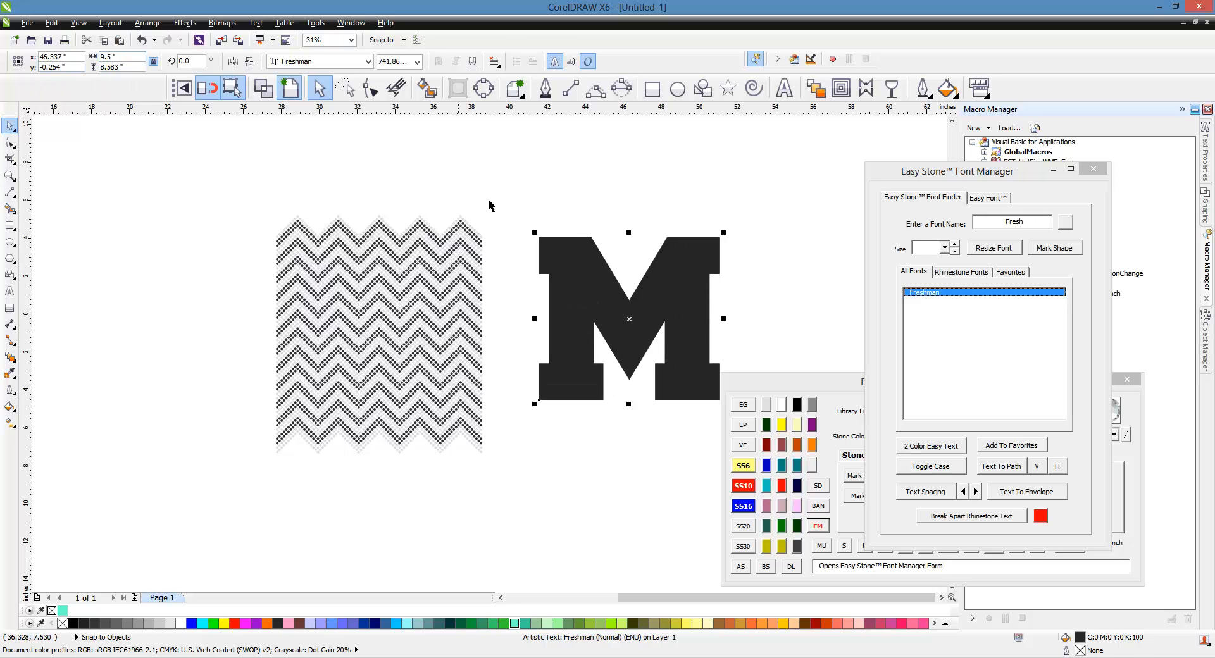
Move the M against the chevron pattern's right edge, with its lower-left corner over a black edge stone.
{"action": "left_click_drag", "start_coordinate": [562, 334], "coordinate": [541, 353]}
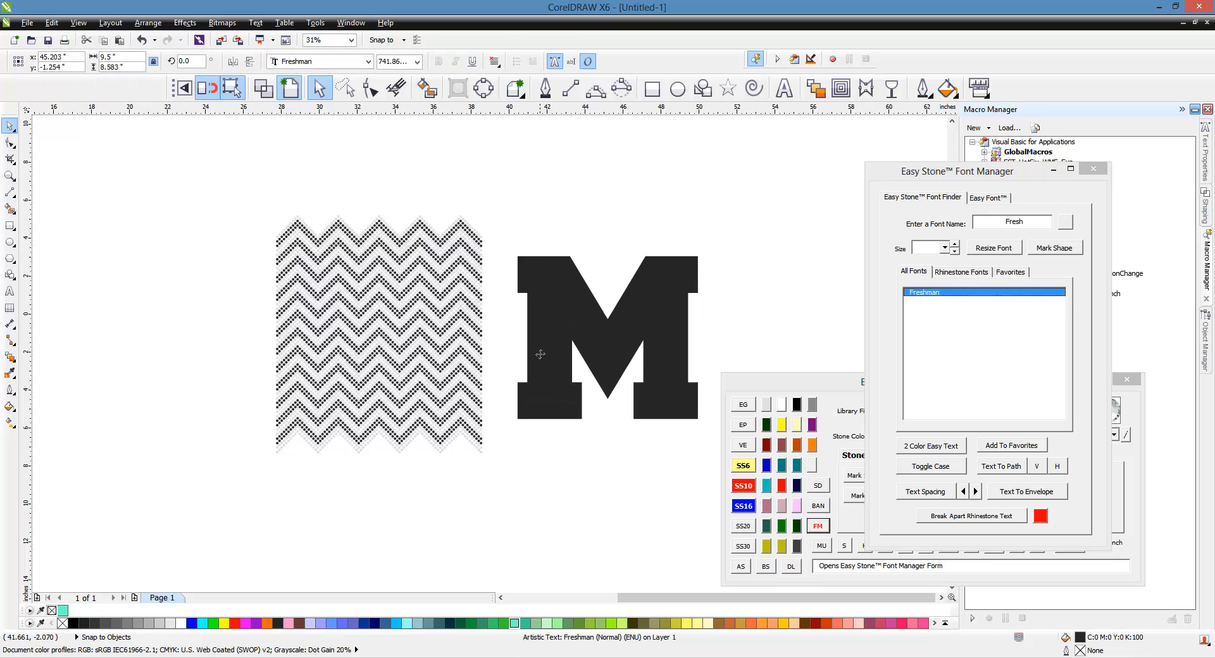
{"action": "scroll", "coordinate": [500, 418], "scroll_direction": "up", "scroll_amount": 5}
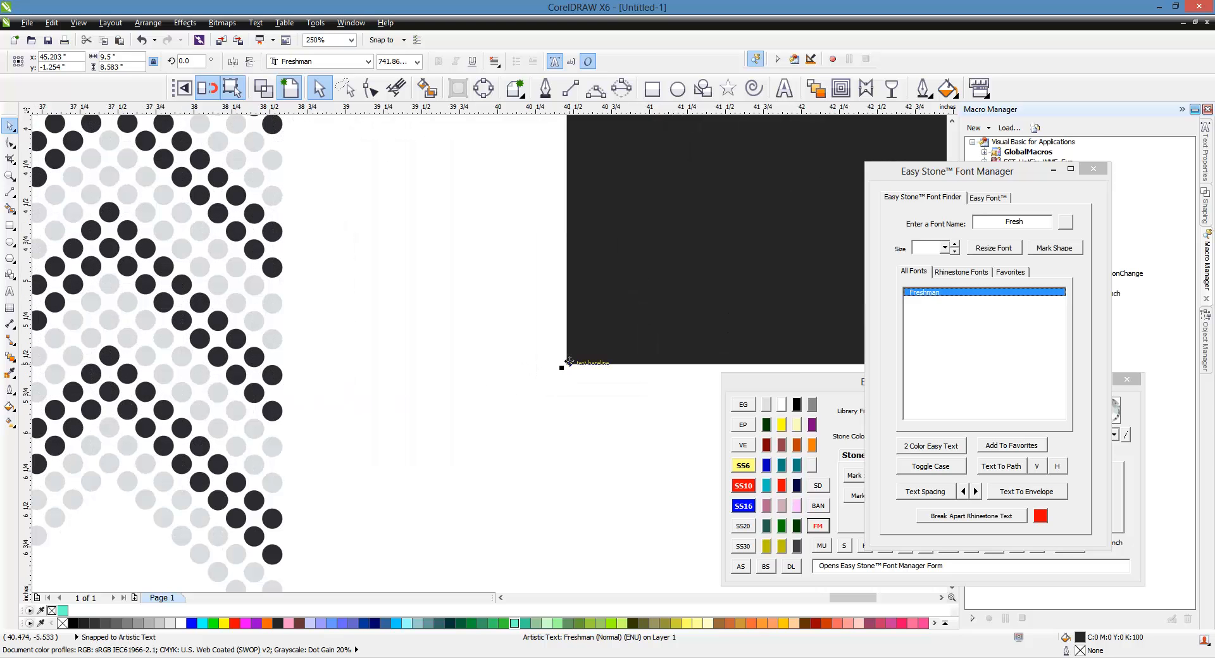
{"action": "left_click_drag", "start_coordinate": [569, 361], "coordinate": [273, 375]}
{"action": "scroll", "coordinate": [273, 375], "scroll_direction": "up", "scroll_amount": 3}
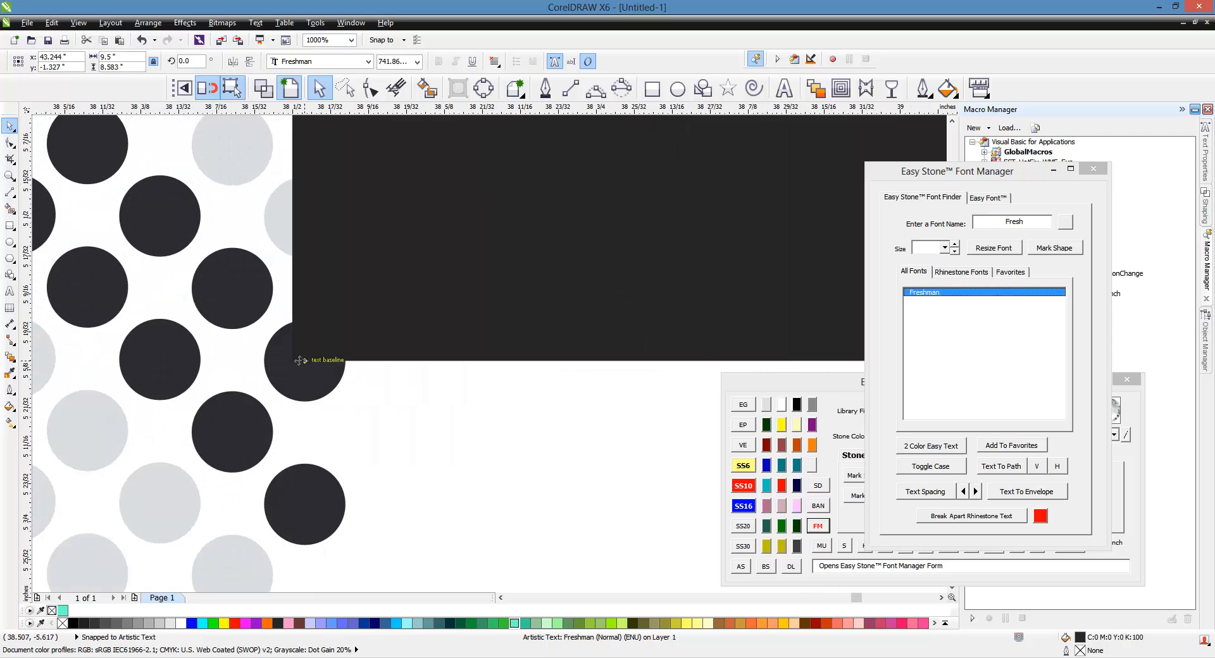
{"action": "scroll", "coordinate": [286, 364], "scroll_direction": "up", "scroll_amount": 3}
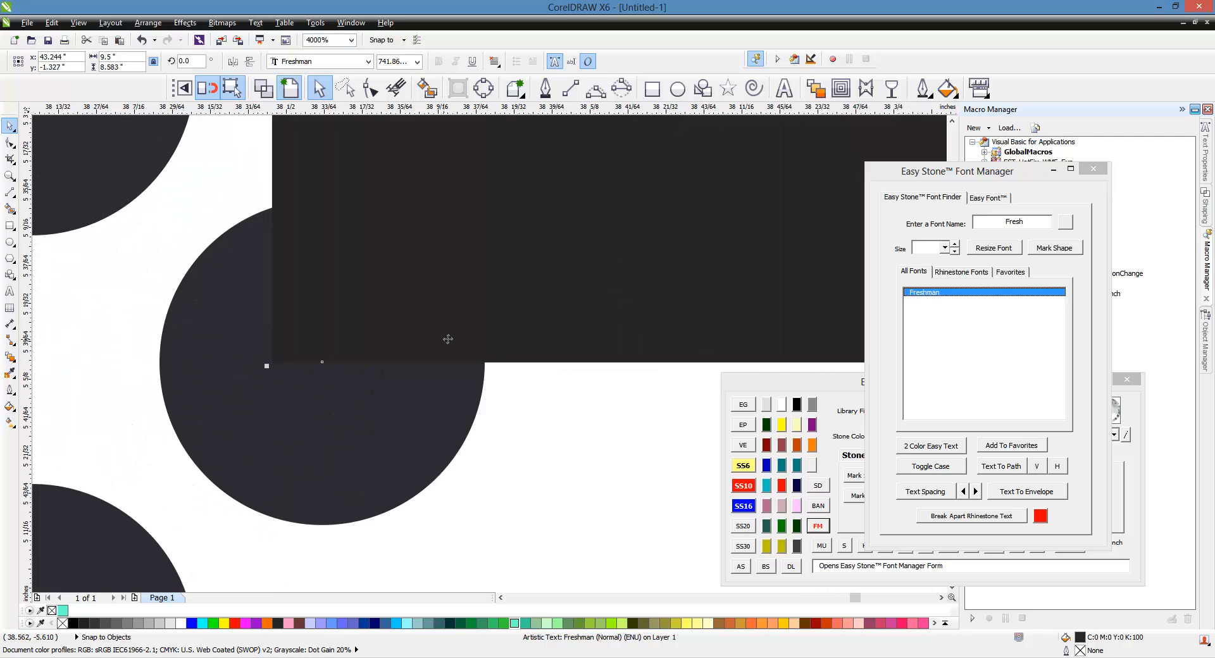
{"action": "left_click_drag", "start_coordinate": [448, 339], "coordinate": [610, 345]}
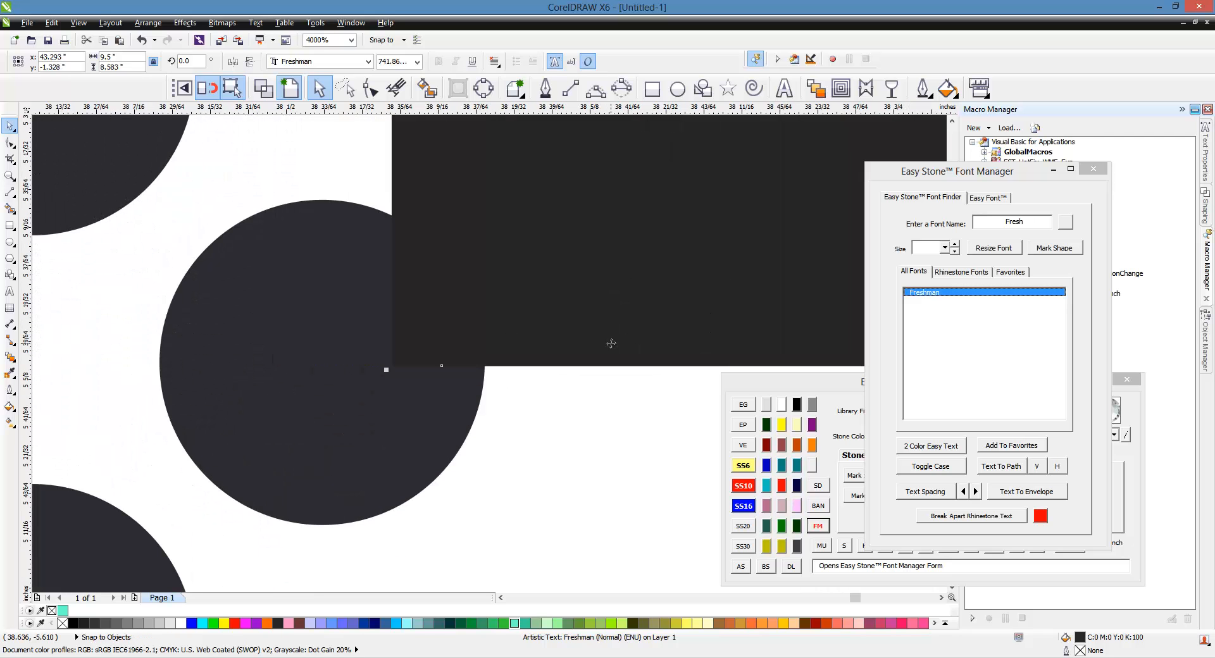
Convert the M to curves and snap its lower-left corner to the centre of the black edge stone.
{"action": "left_click", "coordinate": [483, 90]}
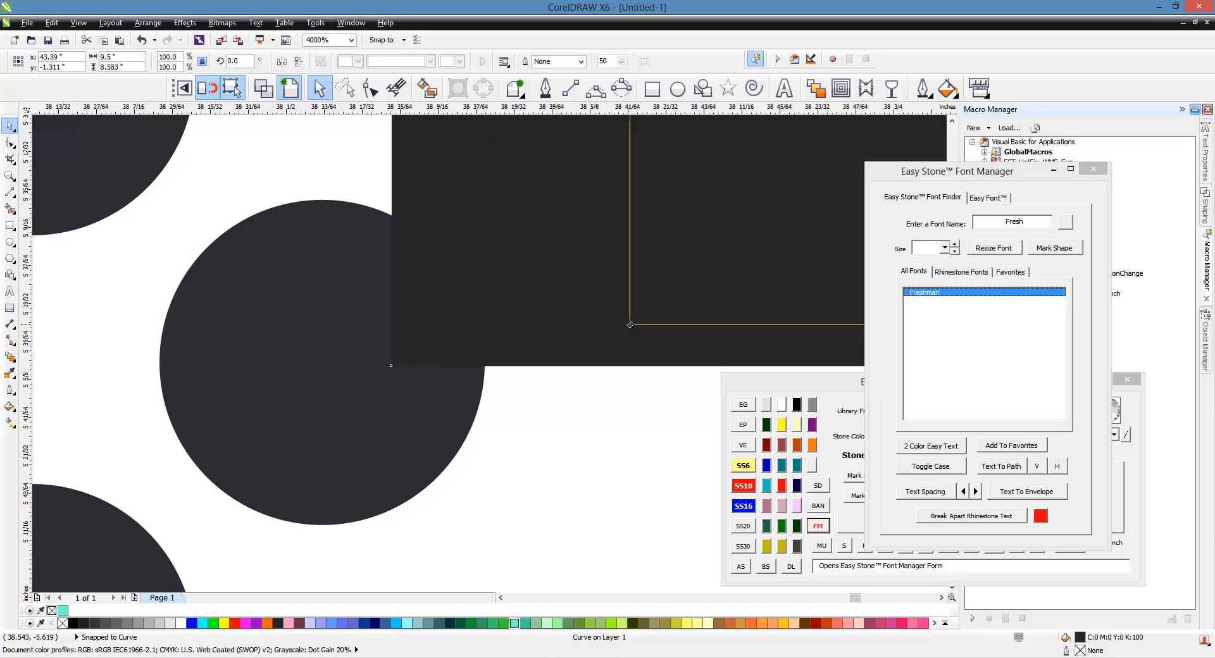
{"action": "left_click_drag", "start_coordinate": [630, 324], "coordinate": [323, 361]}
{"action": "scroll", "coordinate": [354, 421], "scroll_direction": "down", "scroll_amount": 8}
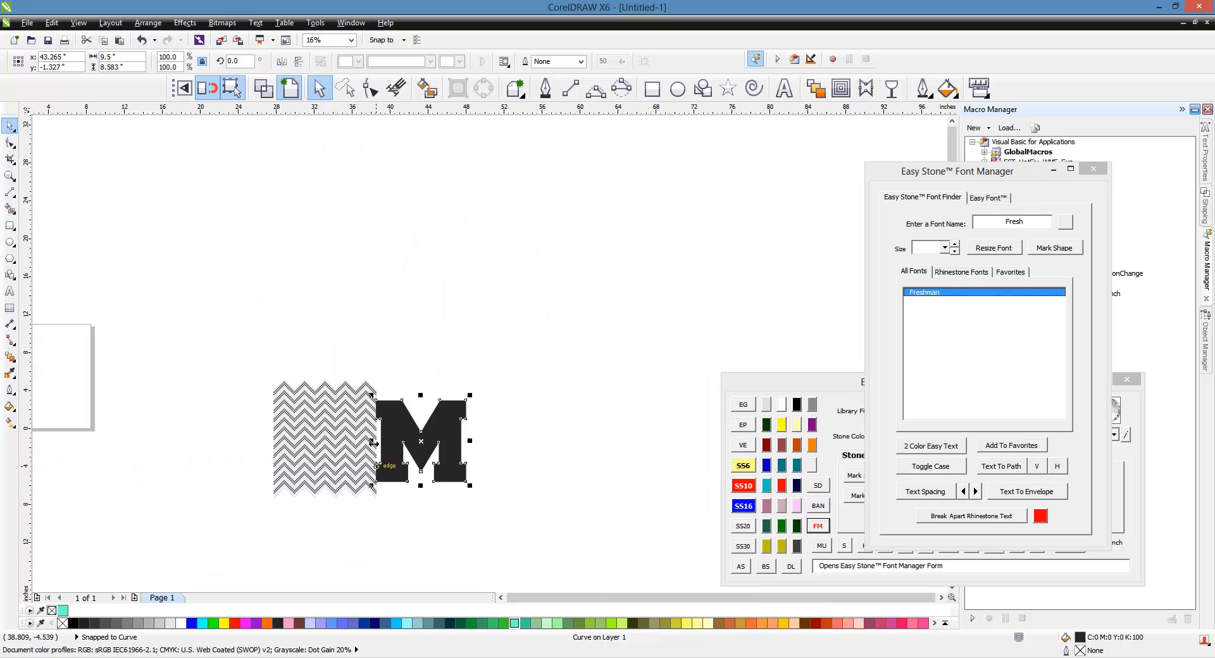
Add a horizontal guideline at about 3.01 inches, through the centre of the black chevron-peak stone near the M's top edge.
{"action": "scroll", "coordinate": [374, 443], "scroll_direction": "up", "scroll_amount": 6}
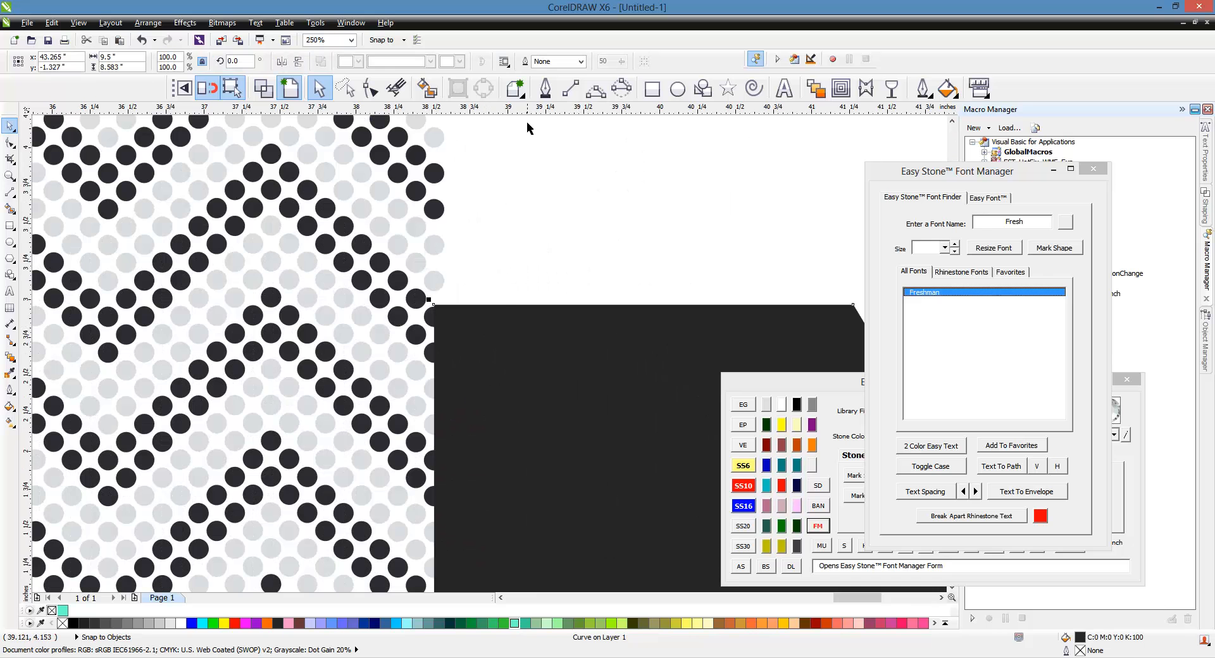
{"action": "left_click_drag", "start_coordinate": [532, 115], "coordinate": [500, 304]}
{"action": "scroll", "coordinate": [290, 327], "scroll_direction": "up", "scroll_amount": 1}
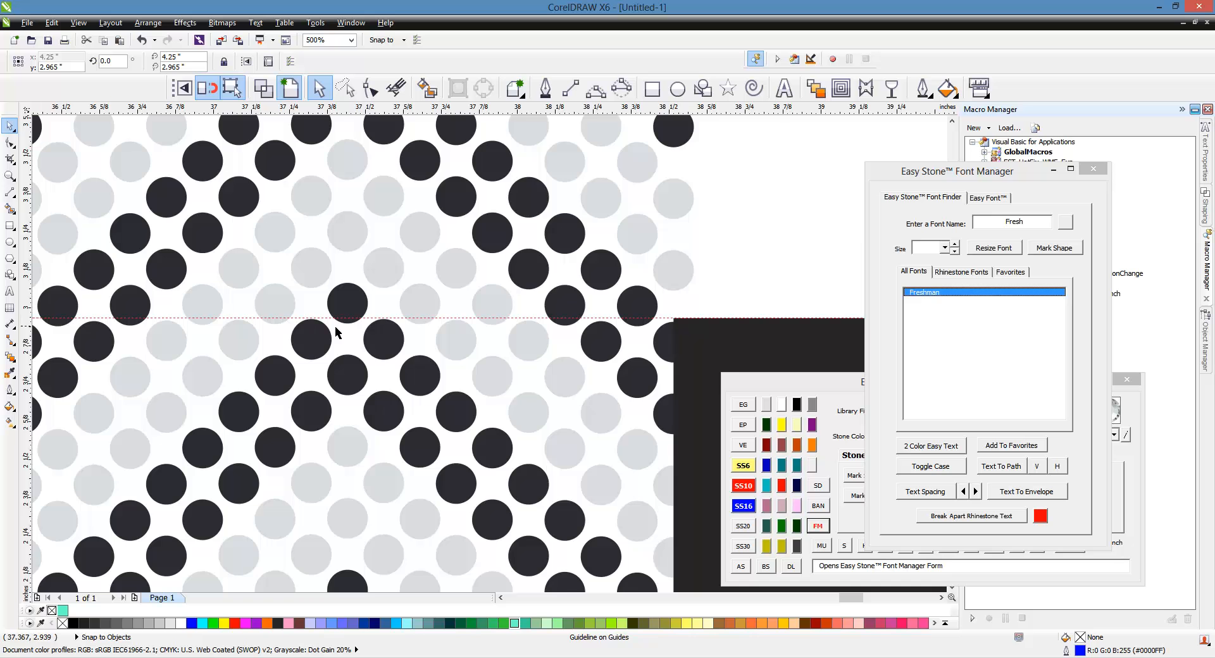
{"action": "scroll", "coordinate": [370, 326], "scroll_direction": "up", "scroll_amount": 1}
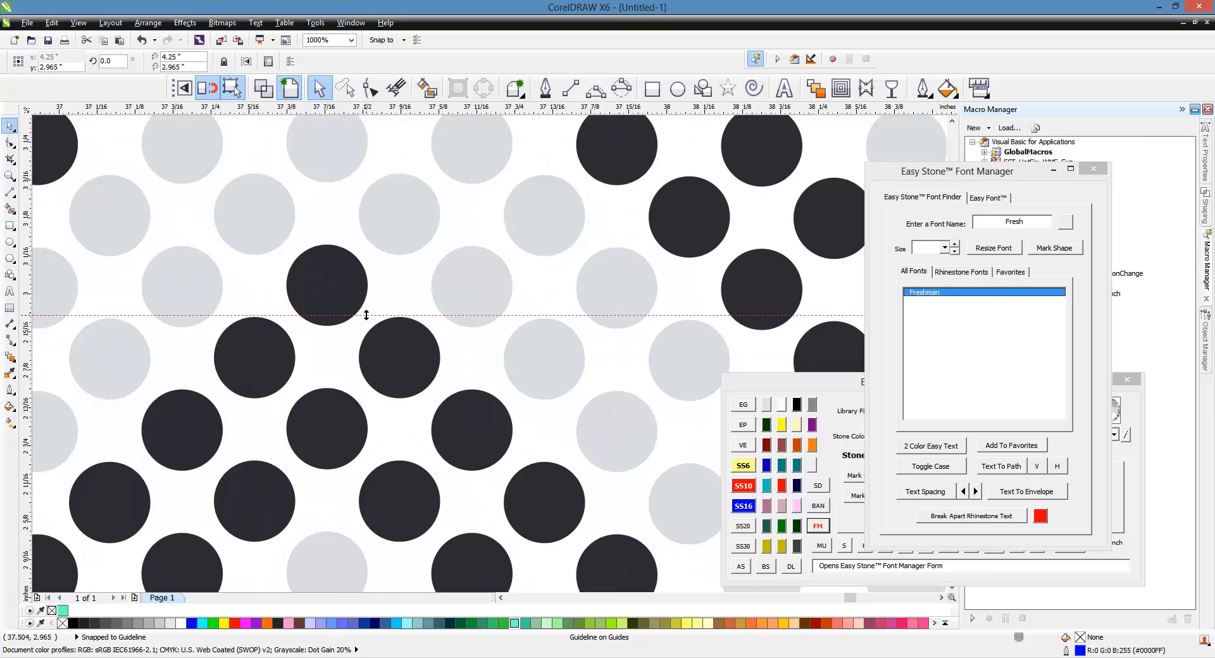
{"action": "left_click_drag", "start_coordinate": [367, 314], "coordinate": [327, 284]}
{"action": "scroll", "coordinate": [231, 313], "scroll_direction": "down", "scroll_amount": 2}
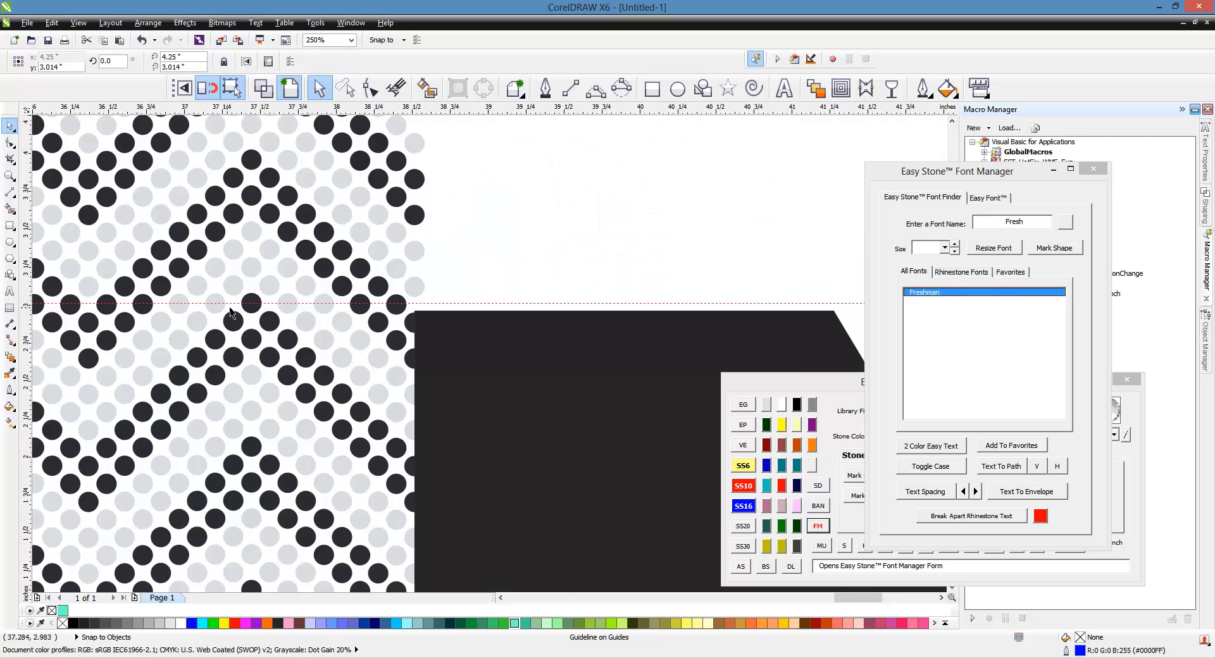
{"action": "scroll", "coordinate": [257, 310], "scroll_direction": "up", "scroll_amount": 2}
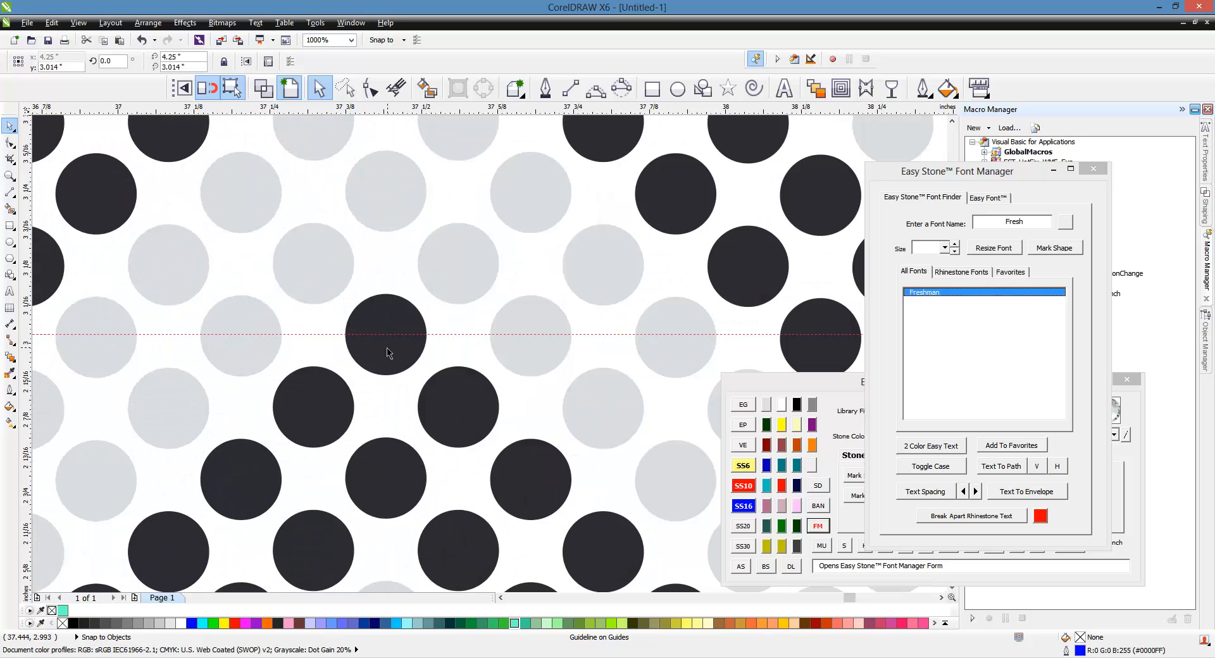
{"action": "scroll", "coordinate": [334, 312], "scroll_direction": "down", "scroll_amount": 5}
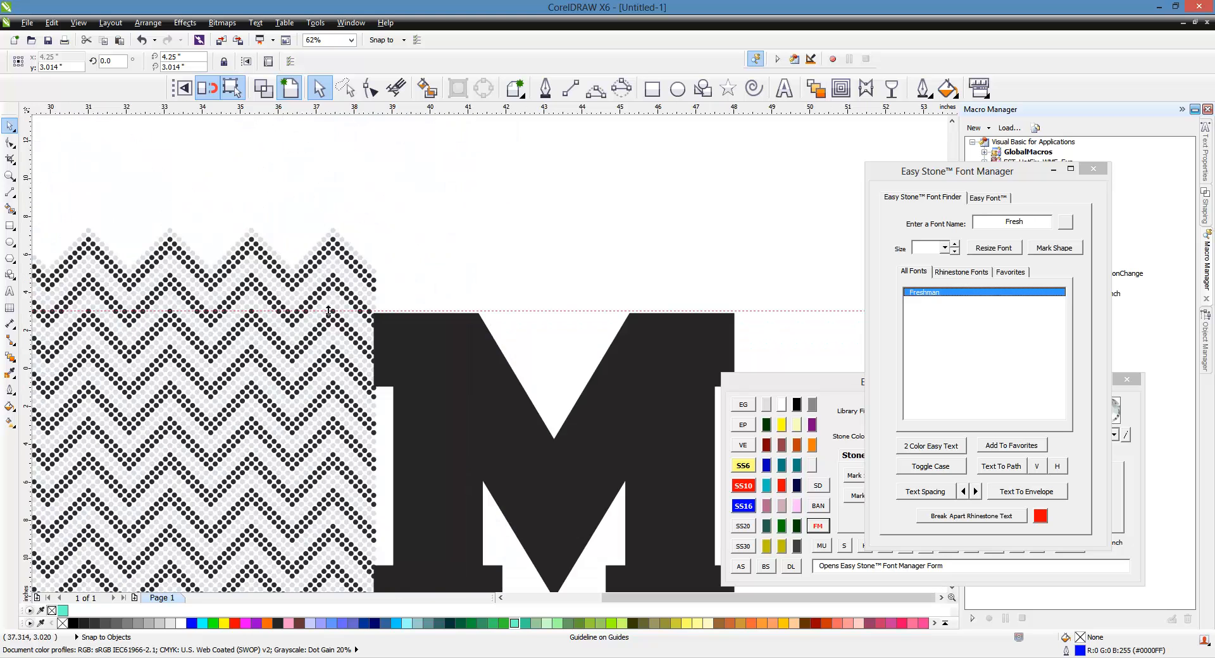
Turn on snapping to guidelines and scale the M proportionally from its upper-right corner until its top edge meets the guideline.
{"action": "scroll", "coordinate": [464, 333], "scroll_direction": "up", "scroll_amount": 1}
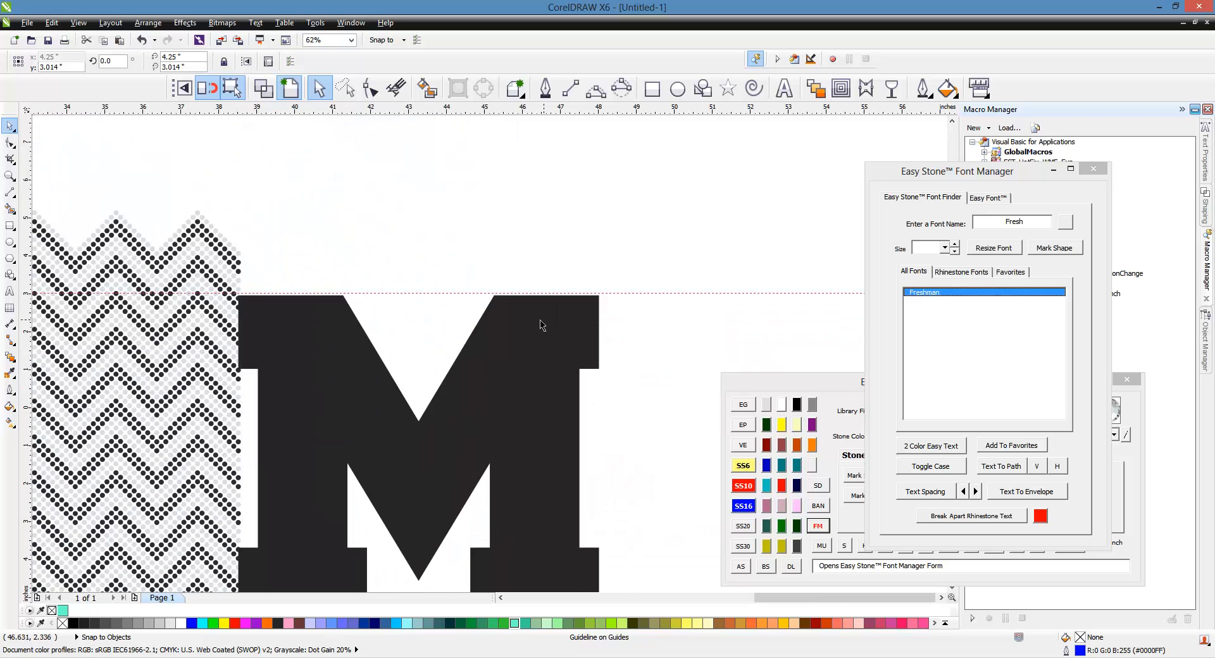
{"action": "scroll", "coordinate": [607, 320], "scroll_direction": "up", "scroll_amount": 2}
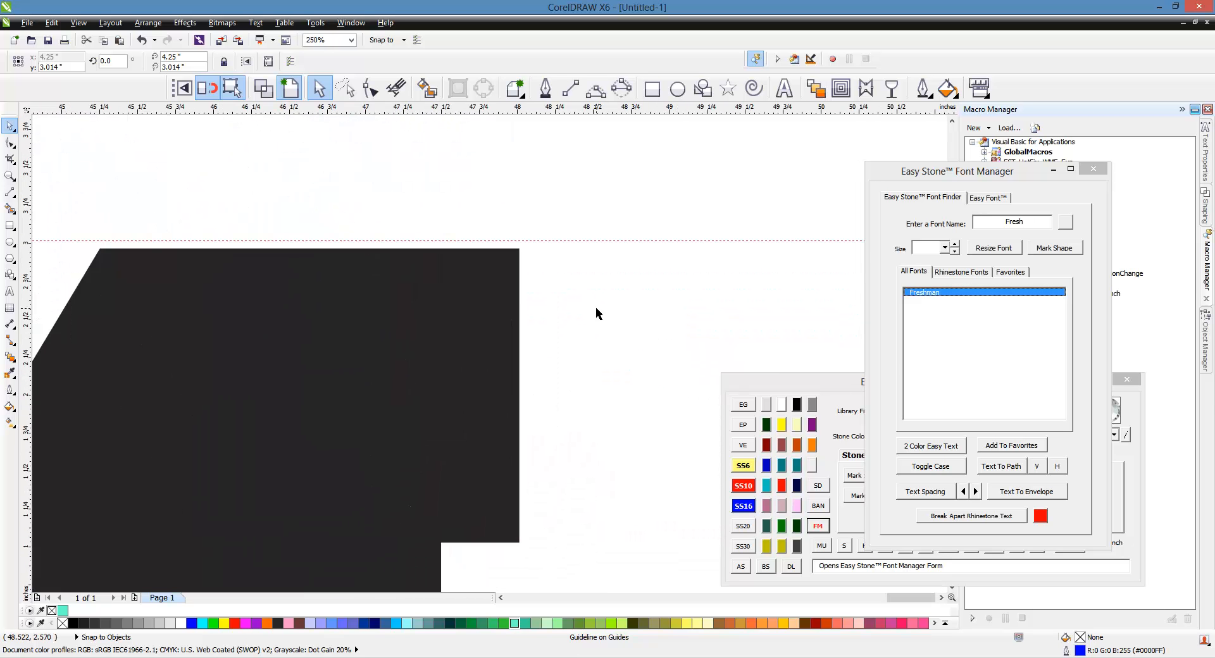
{"action": "left_click", "coordinate": [518, 302]}
{"action": "scroll", "coordinate": [545, 247], "scroll_direction": "up", "scroll_amount": 1}
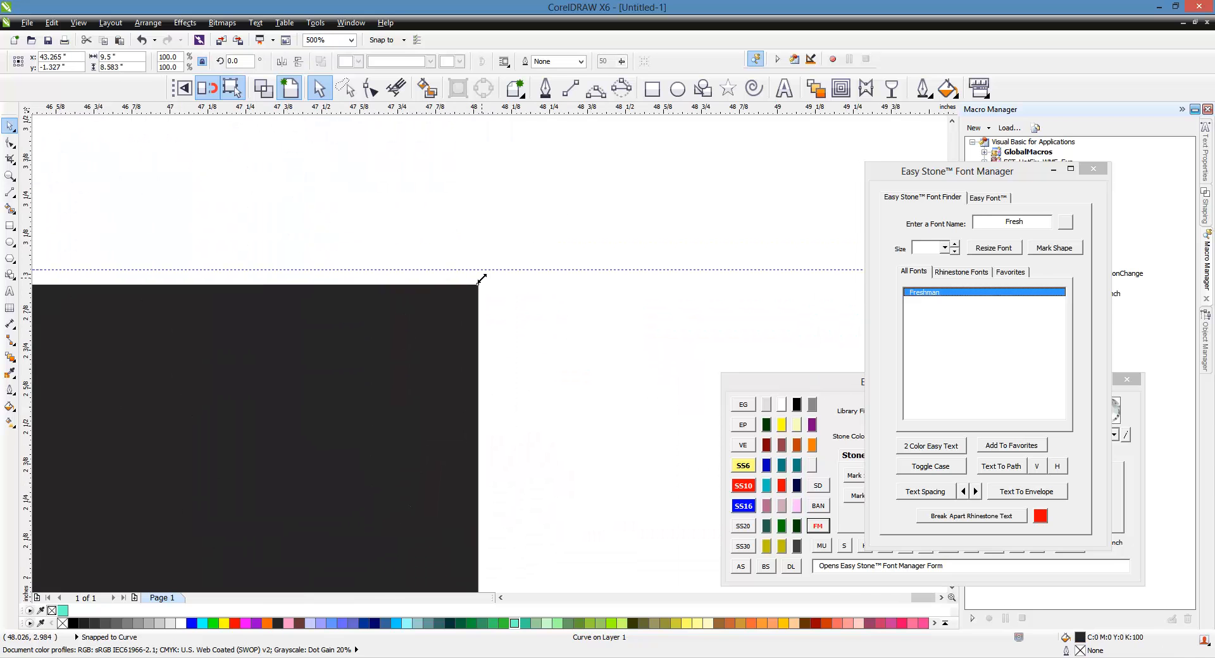
{"action": "mouse_move", "coordinate": [481, 279]}
{"action": "left_mouse_down"}
{"action": "mouse_move", "coordinate": [515, 263]}
{"action": "mouse_move", "coordinate": [479, 288]}
{"action": "left_mouse_up"}
{"action": "left_click", "coordinate": [183, 88]}
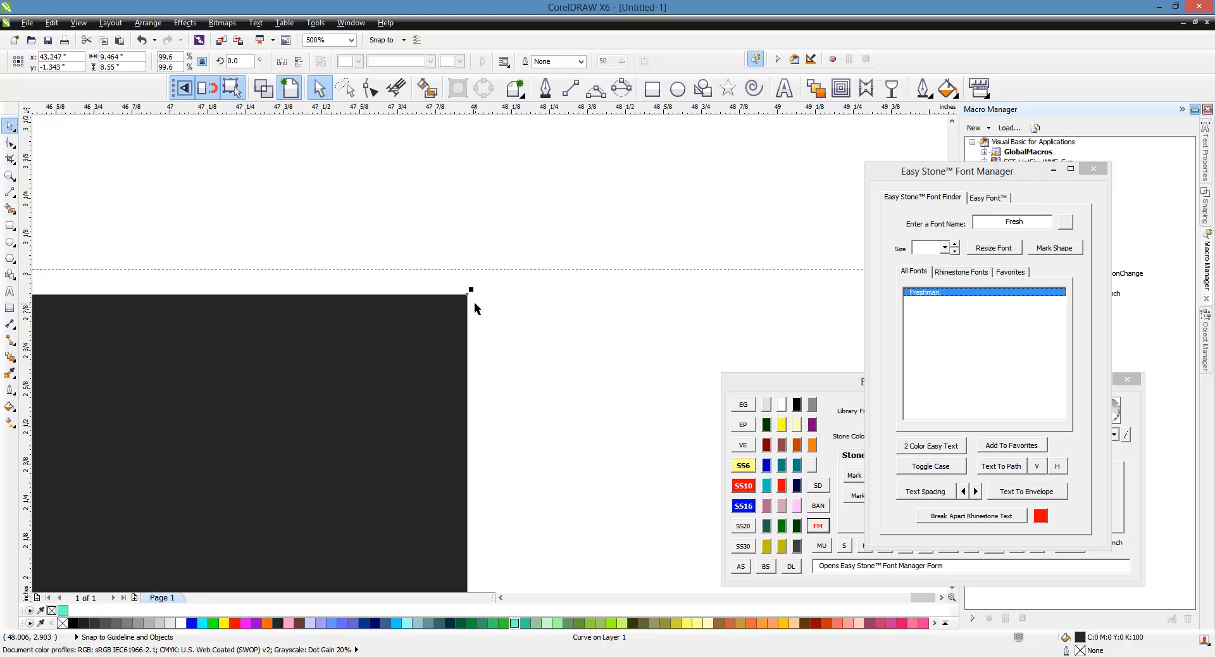
{"action": "left_click_drag", "start_coordinate": [473, 289], "coordinate": [500, 265]}
{"action": "scroll", "coordinate": [661, 254], "scroll_direction": "down", "scroll_amount": 4}
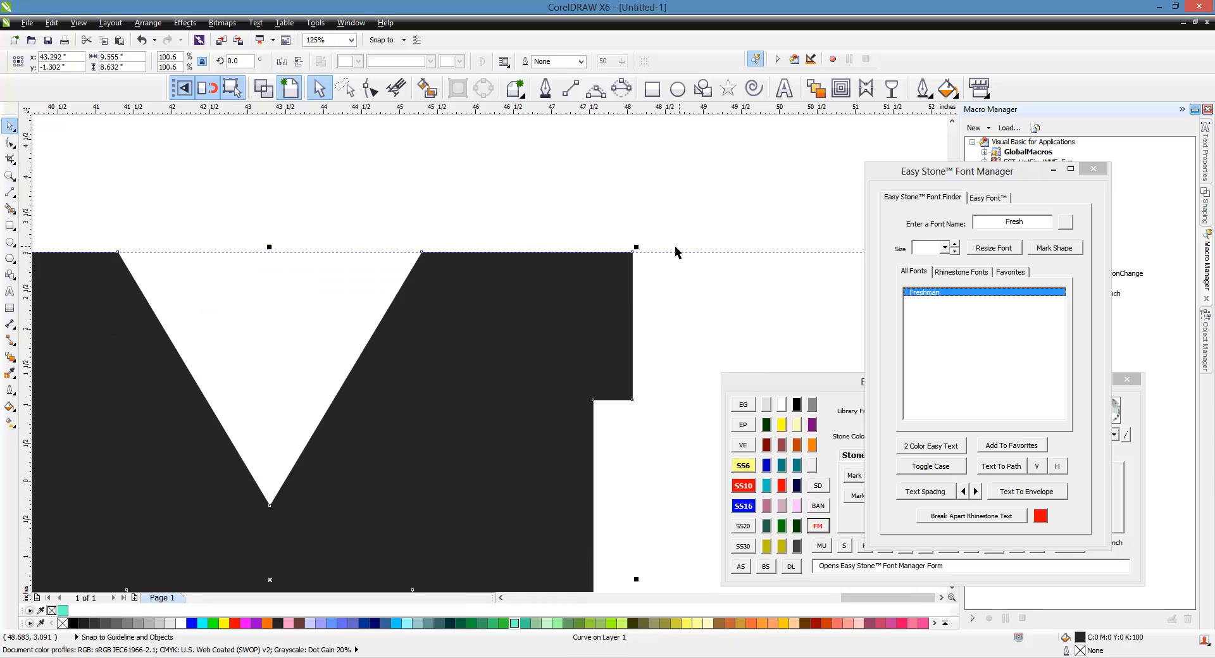
{"action": "scroll", "coordinate": [169, 252], "scroll_direction": "up", "scroll_amount": 3}
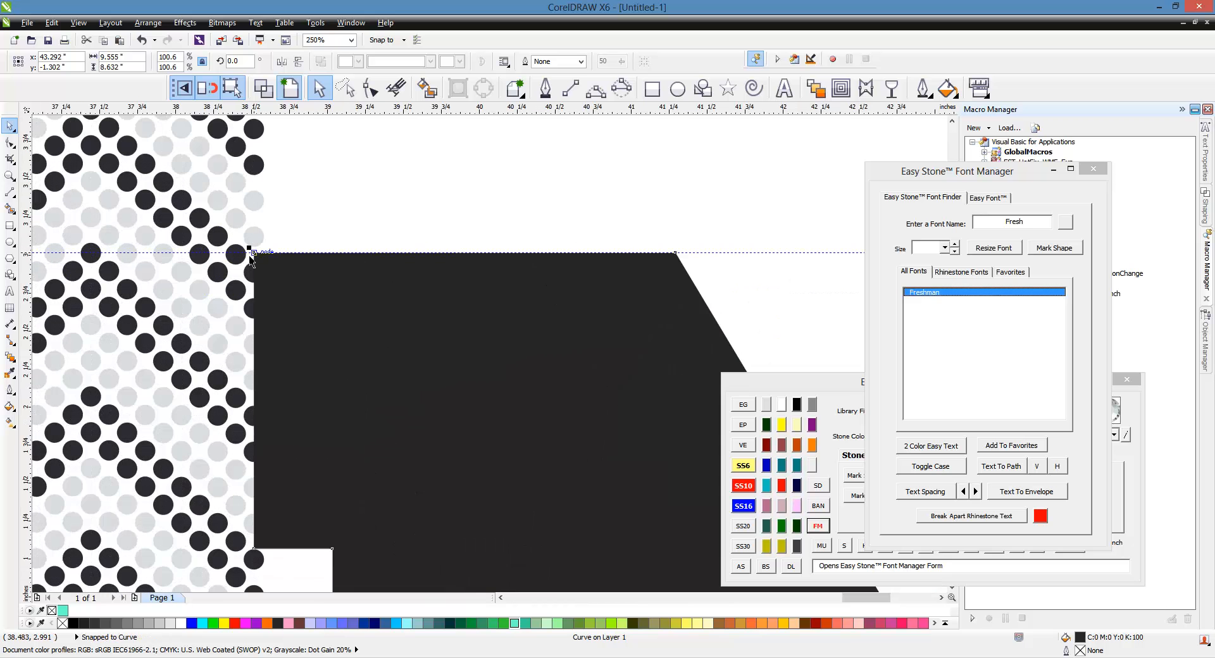
{"action": "scroll", "coordinate": [238, 260], "scroll_direction": "down", "scroll_amount": 4}
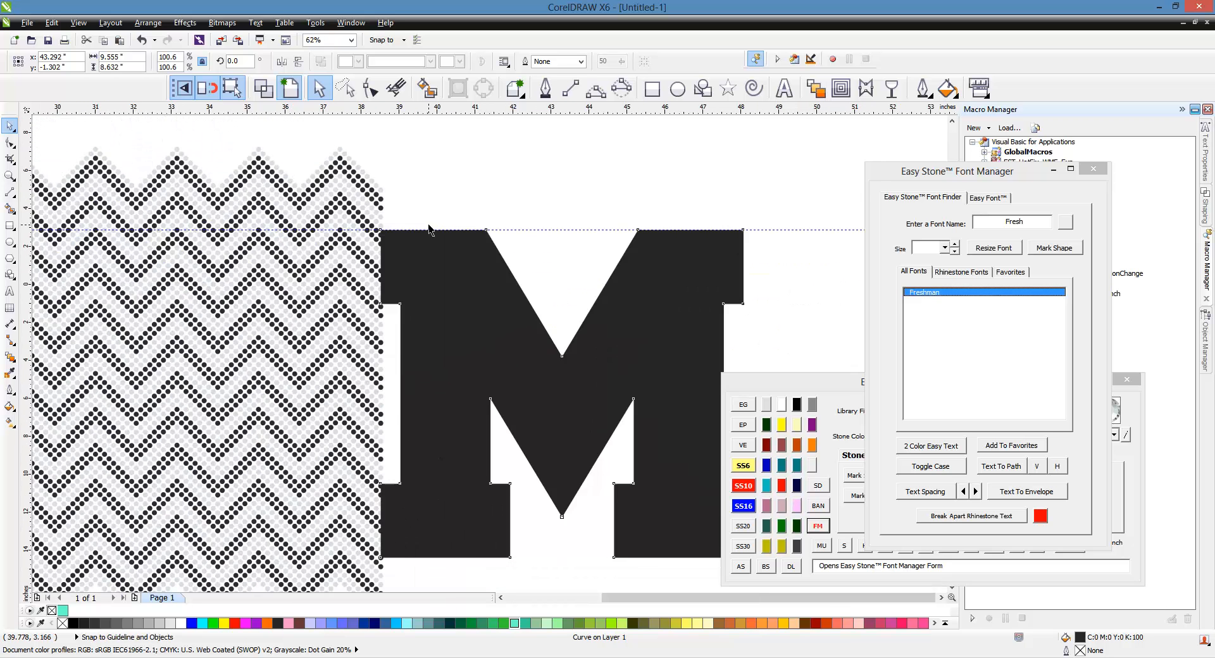
Move the M horizontally to the right, clear of the chevron pattern, and deselect it.
{"action": "left_click", "coordinate": [491, 441]}
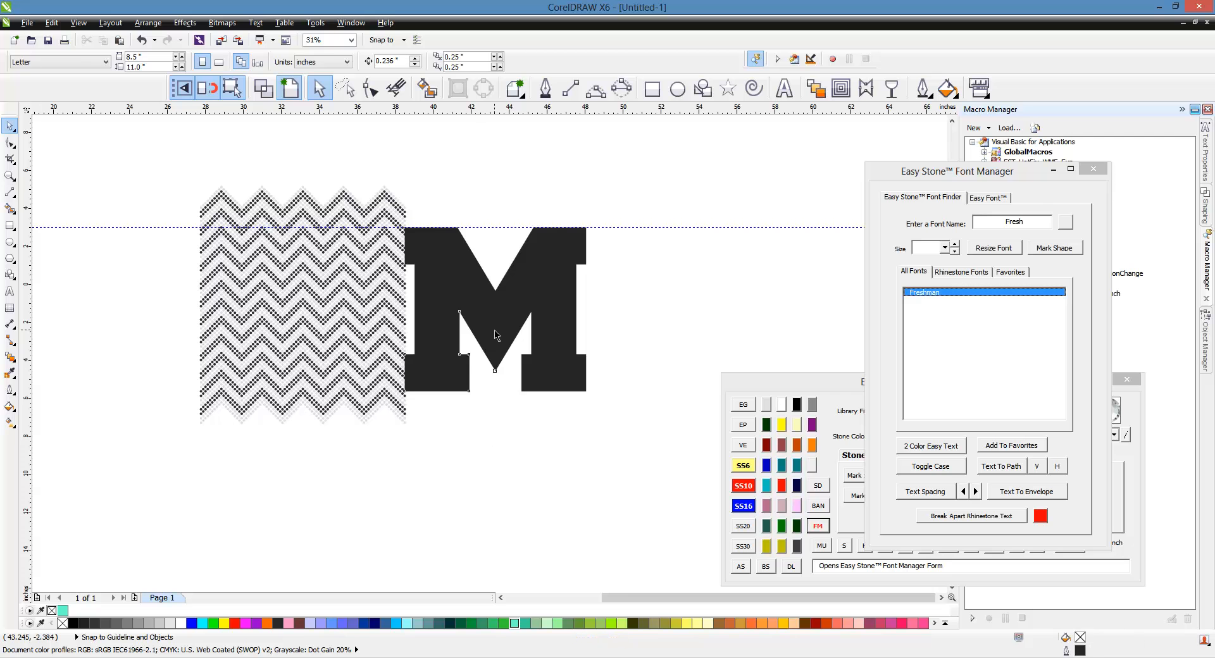
{"action": "left_click", "coordinate": [492, 329]}
{"action": "left_click_drag", "start_coordinate": [490, 327], "coordinate": [576, 327]}
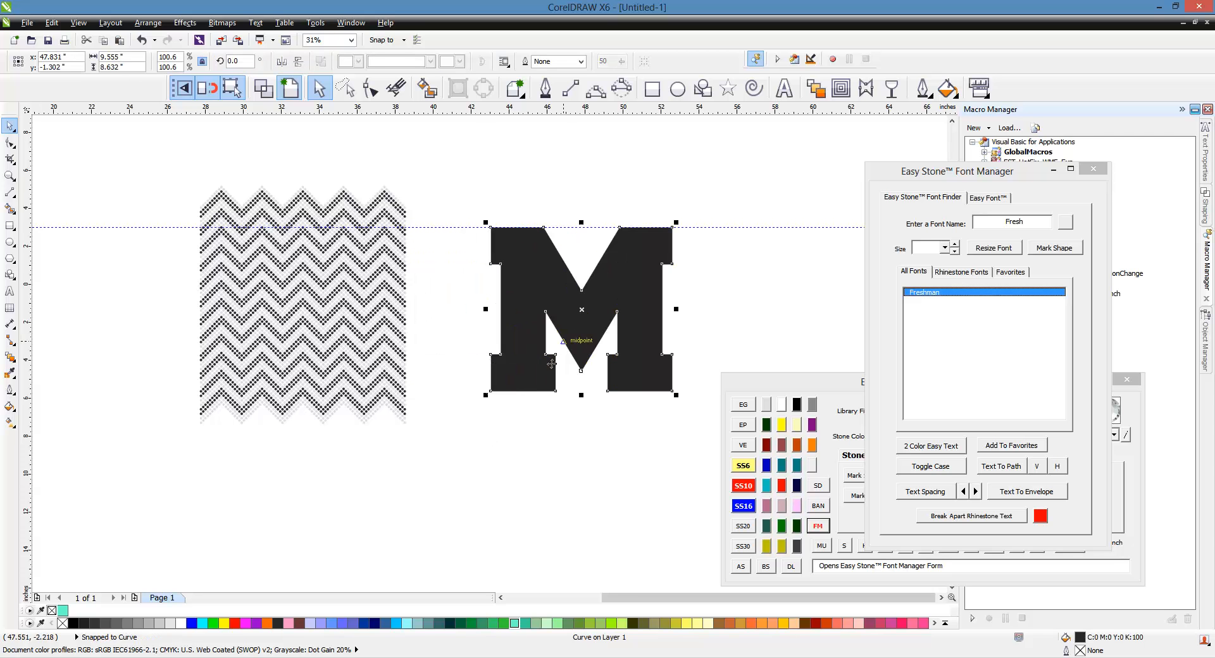
{"action": "left_click", "coordinate": [529, 441]}
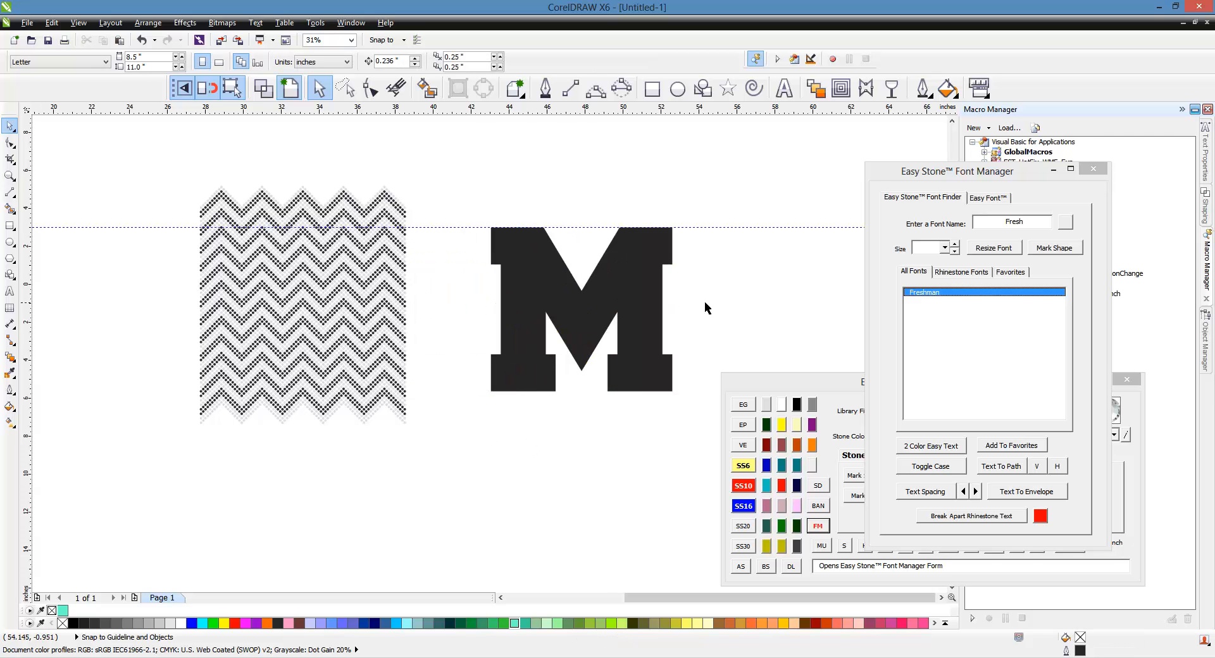
Delete the horizontal guideline and close the Easy Stone Font Manager.
{"action": "left_click", "coordinate": [722, 226]}
{"action": "key", "text": "Delete"}
{"action": "left_click", "coordinate": [978, 180]}
{"action": "left_click", "coordinate": [1093, 172]}
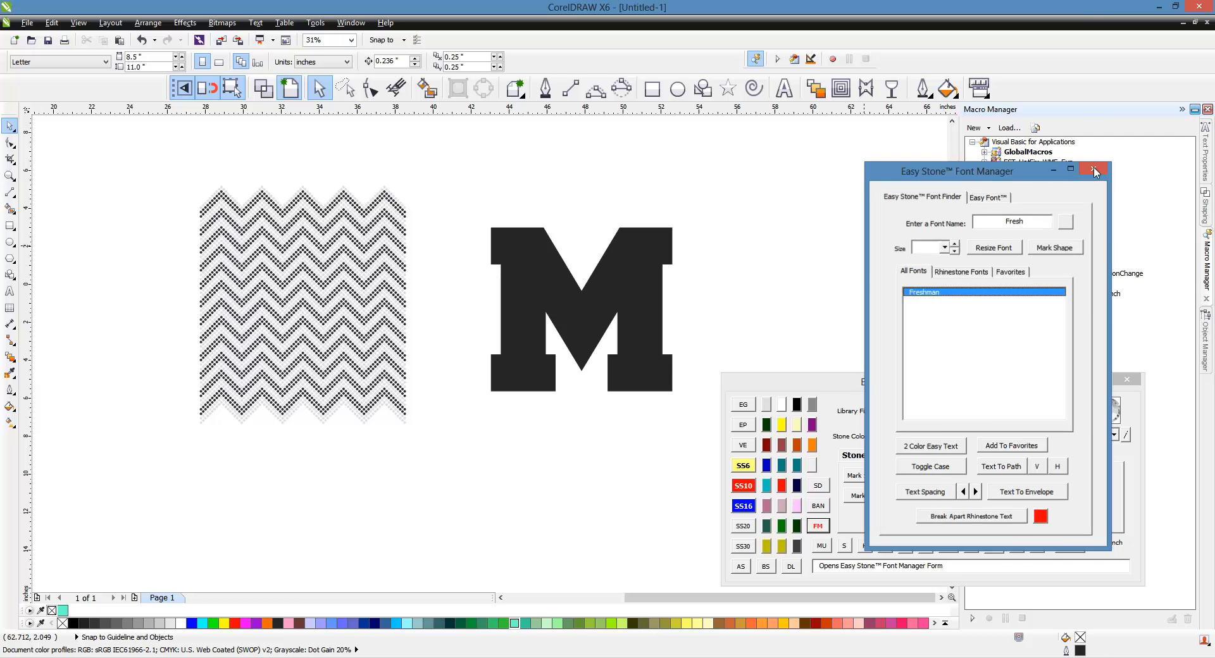
Select all the nodes of the M curve for node editing.
{"action": "left_click", "coordinate": [647, 269]}
{"action": "scroll", "coordinate": [682, 245], "scroll_direction": "up", "scroll_amount": 1}
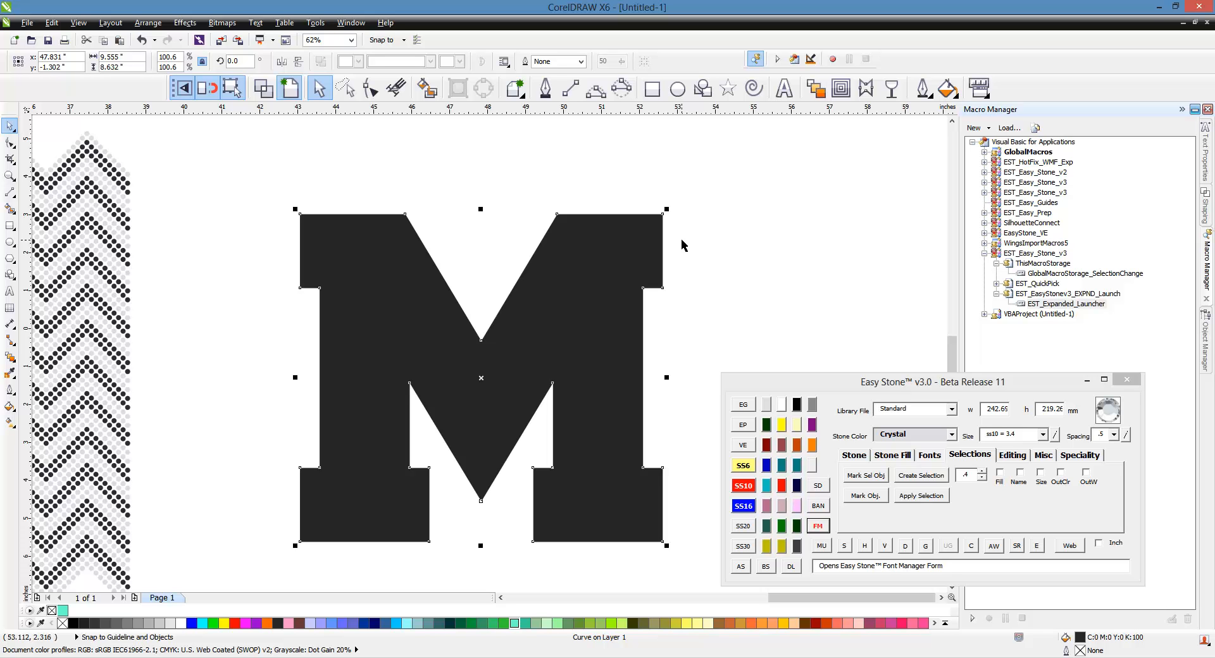
{"action": "left_click", "coordinate": [756, 302]}
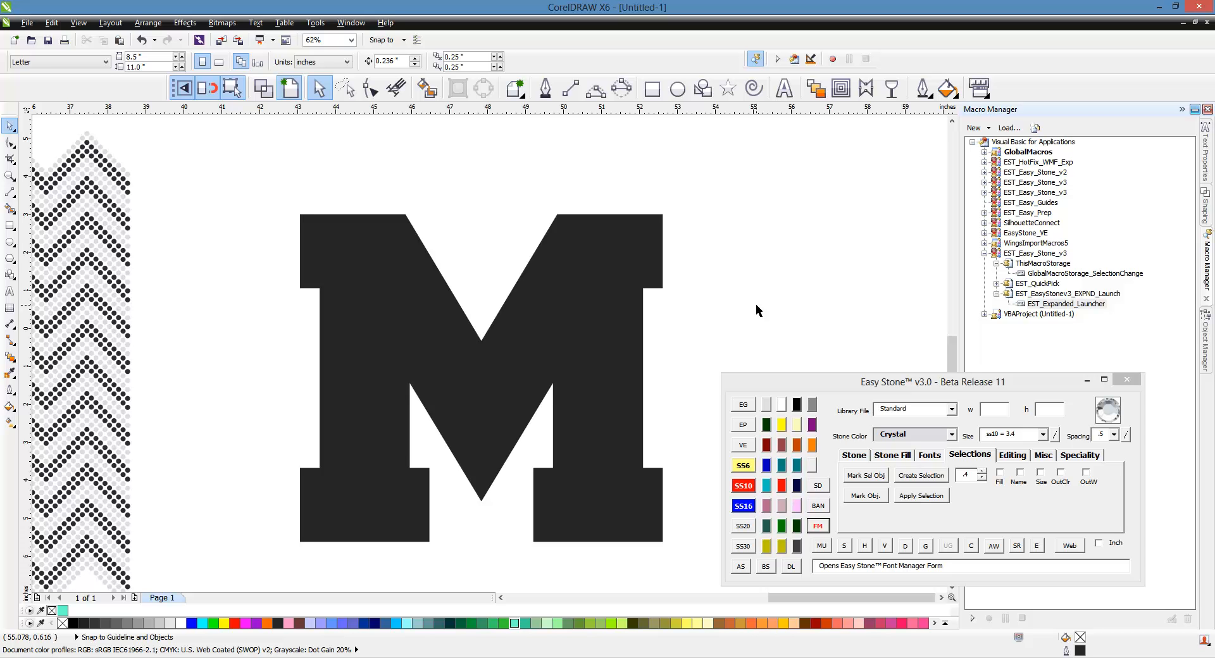
{"action": "double_click", "coordinate": [625, 329]}
{"action": "scroll", "coordinate": [523, 238], "scroll_direction": "down", "scroll_amount": 2}
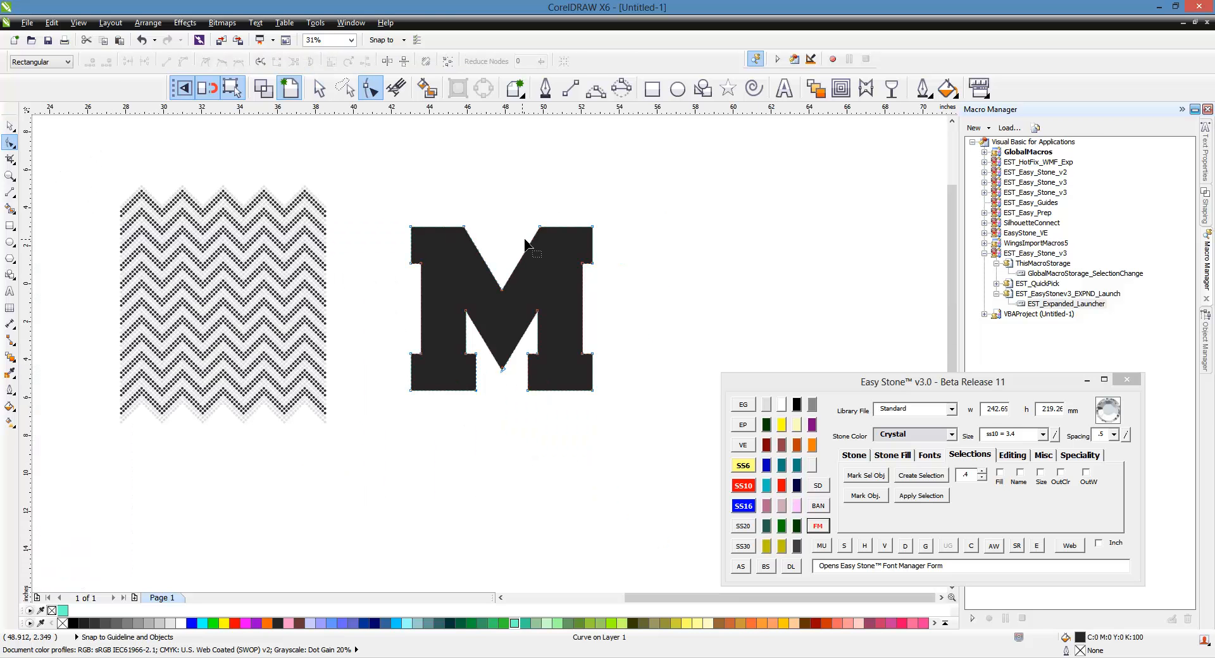
{"action": "left_click_drag", "start_coordinate": [637, 186], "coordinate": [374, 420]}
{"action": "scroll", "coordinate": [565, 246], "scroll_direction": "up", "scroll_amount": 2}
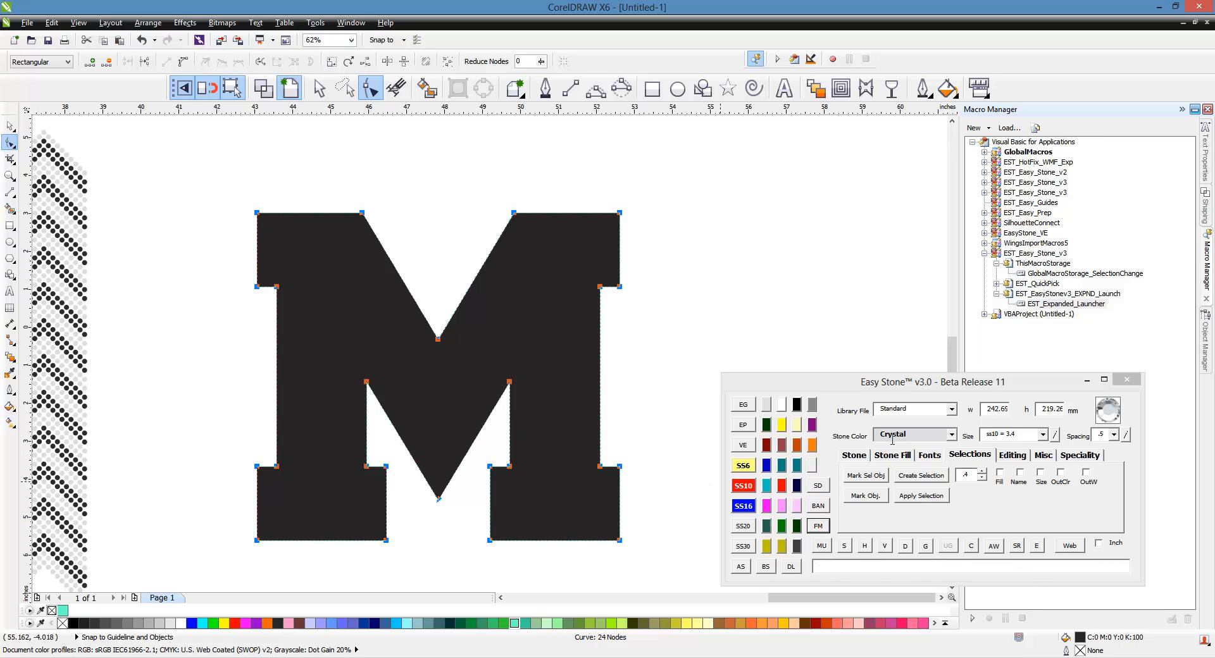
Add Hot Pink ss10 stones along the M's selected path and deselect the result.
{"action": "left_click", "coordinate": [767, 506]}
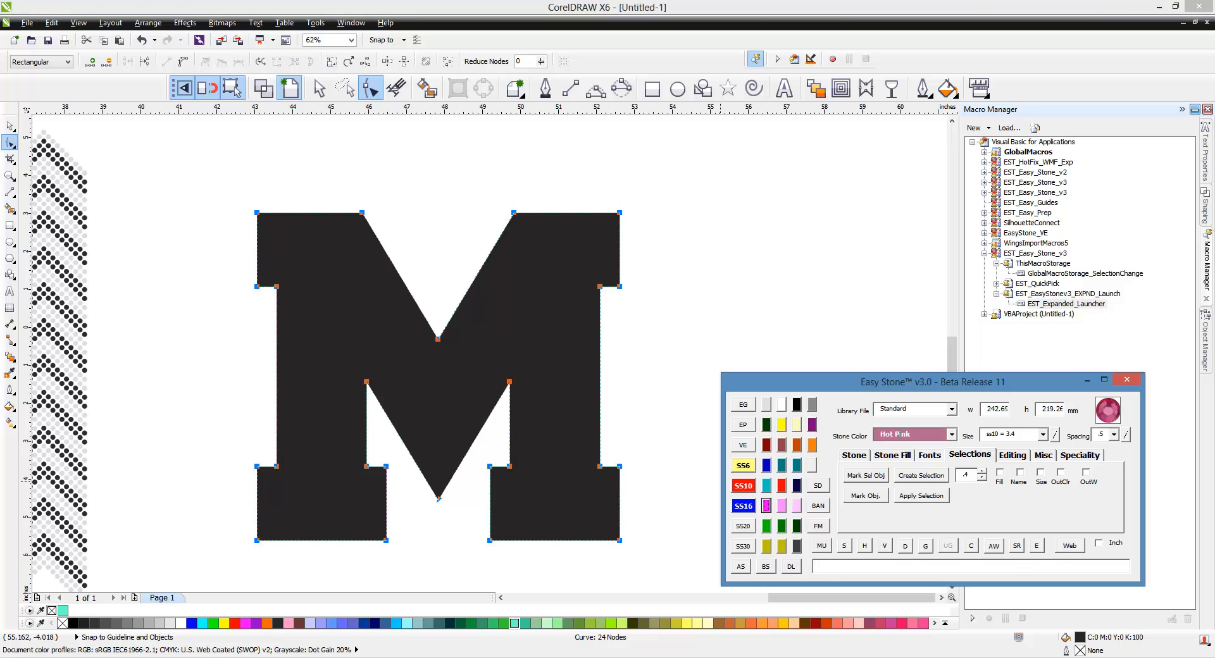
{"action": "left_click", "coordinate": [743, 486]}
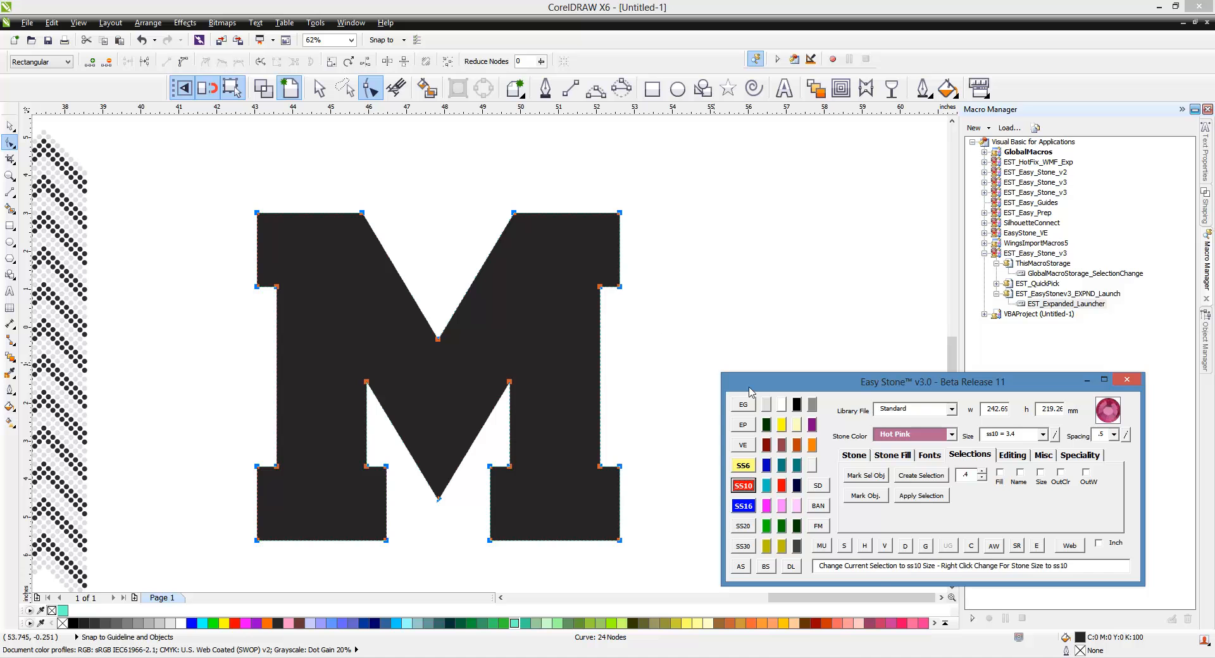
{"action": "left_click", "coordinate": [741, 567]}
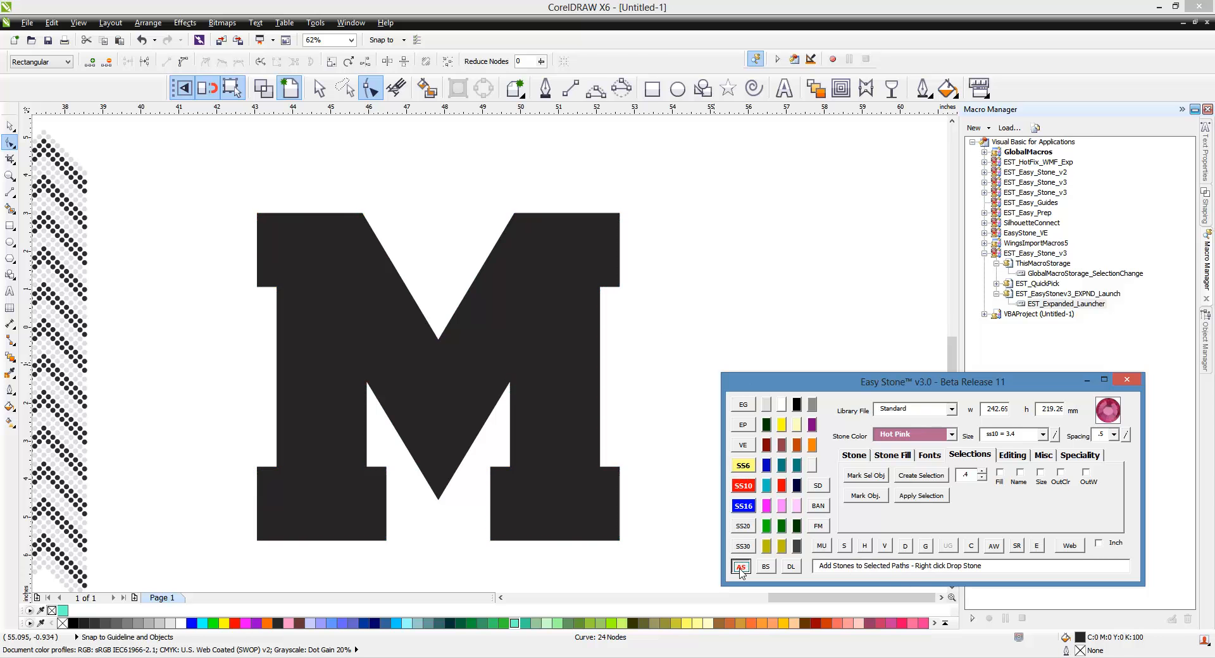
{"action": "left_click", "coordinate": [658, 420]}
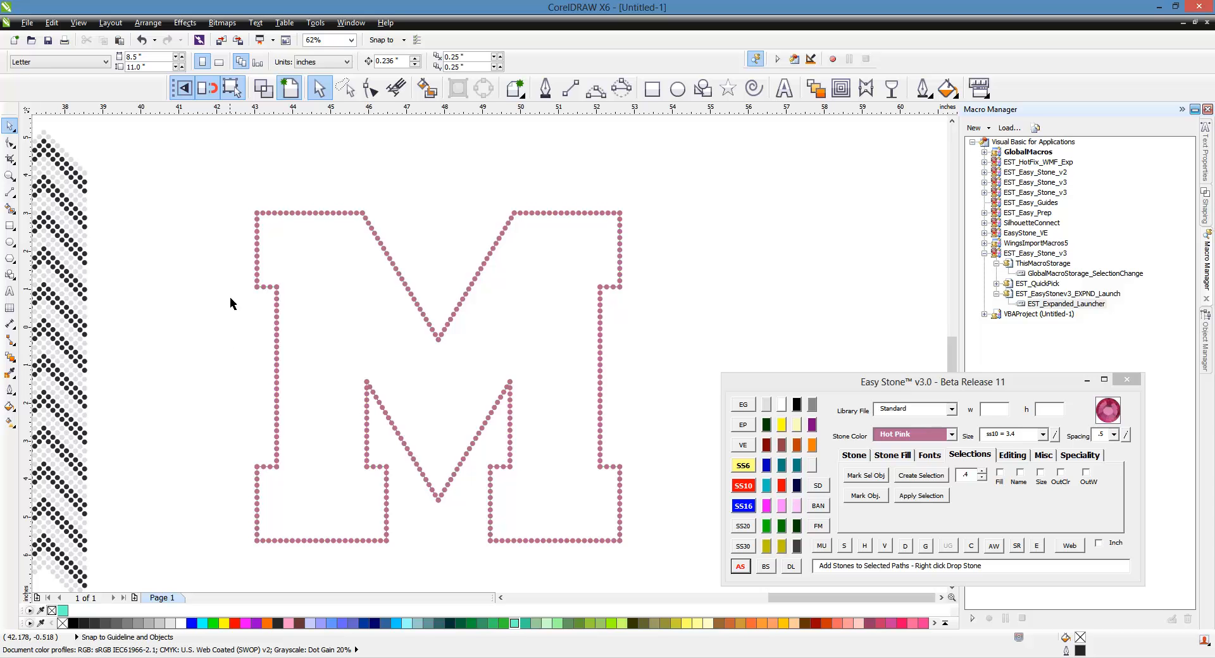
Select all the pink stones of the M and delete the overlapping ones.
{"action": "left_click_drag", "start_coordinate": [224, 183], "coordinate": [679, 558]}
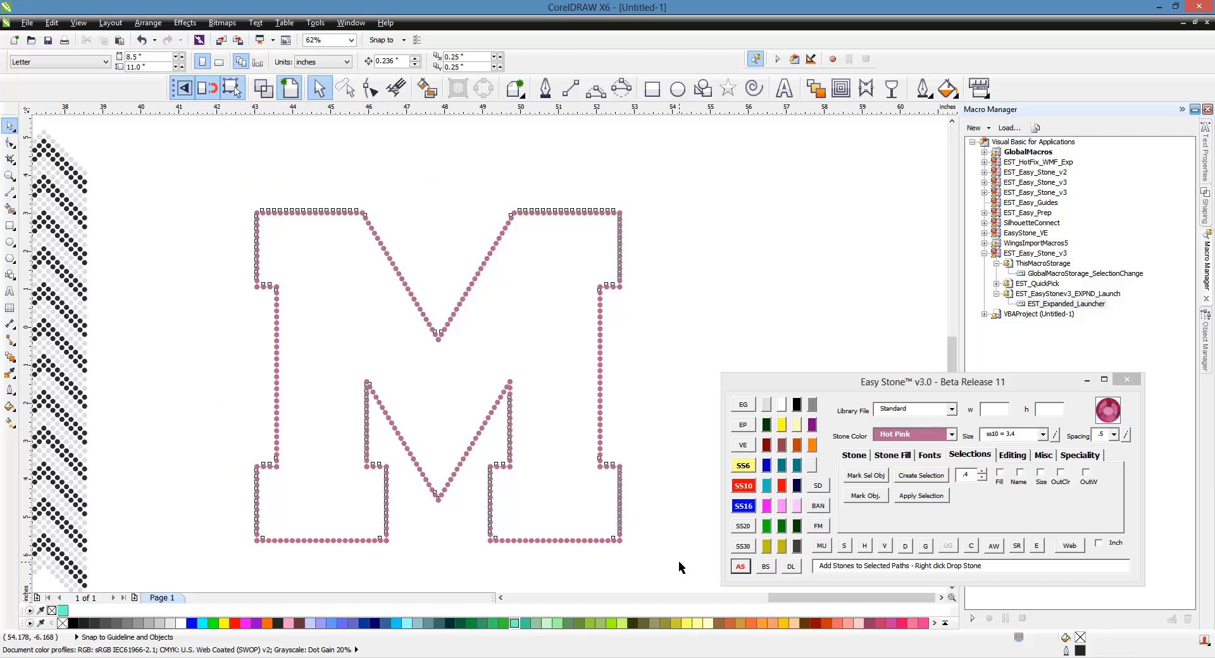
{"action": "left_click", "coordinate": [907, 547]}
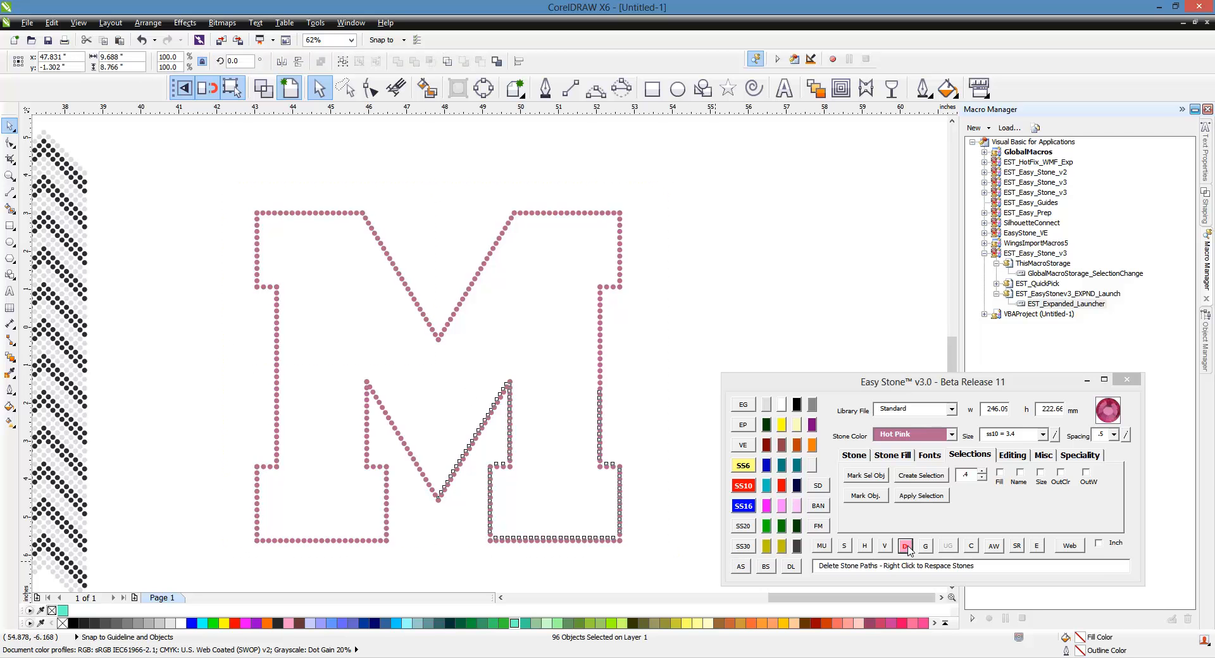
{"action": "right_click", "coordinate": [974, 549]}
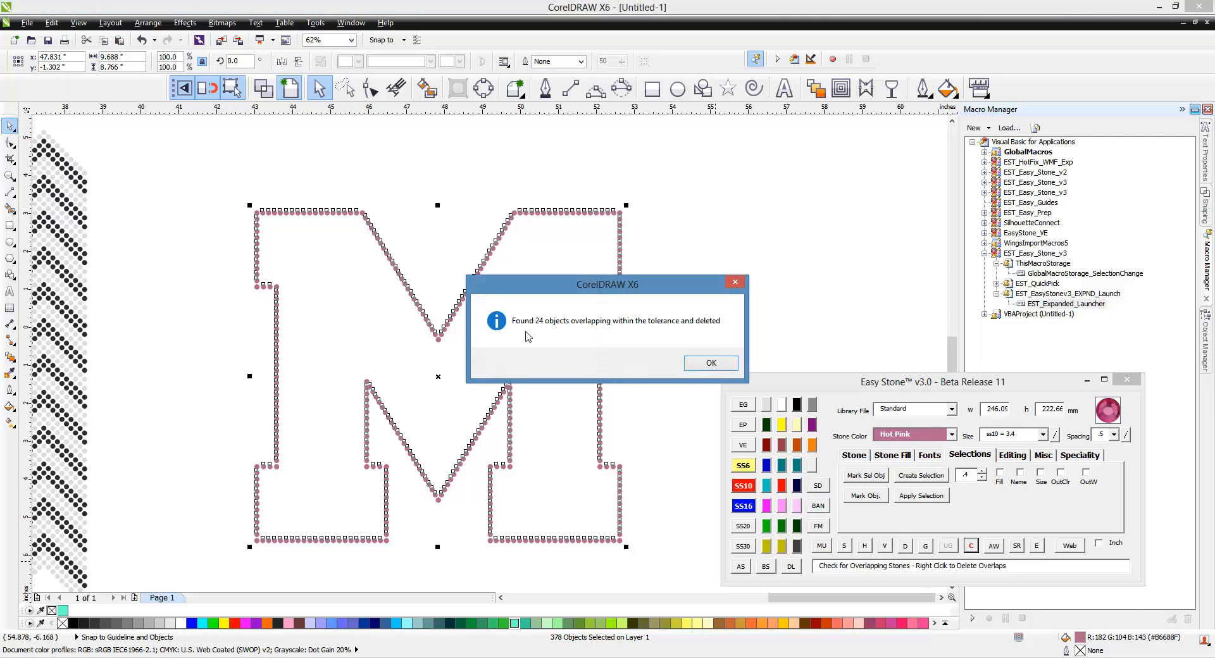
{"action": "left_click", "coordinate": [697, 364]}
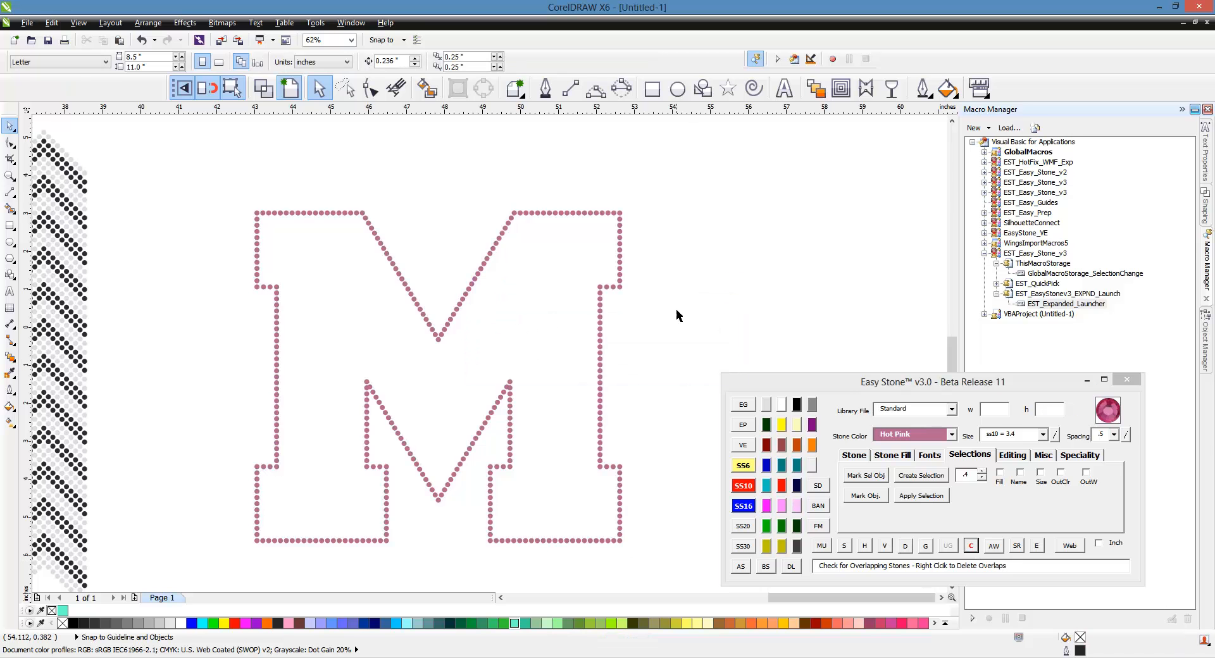
Group the M's pink outline stones, and separately group all the stones of the chevron pattern.
{"action": "scroll", "coordinate": [676, 306], "scroll_direction": "down", "scroll_amount": 1}
{"action": "left_click_drag", "start_coordinate": [708, 234], "coordinate": [426, 450]}
{"action": "left_click", "coordinate": [905, 546]}
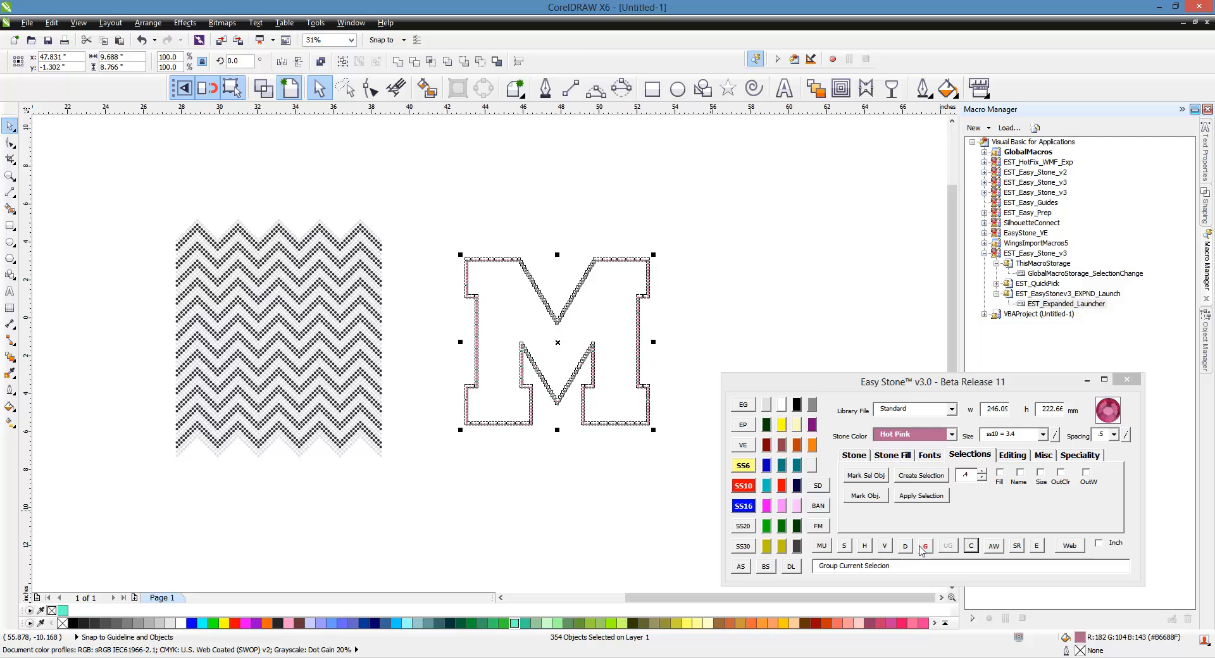
{"action": "left_click", "coordinate": [290, 332]}
{"action": "left_click", "coordinate": [434, 355]}
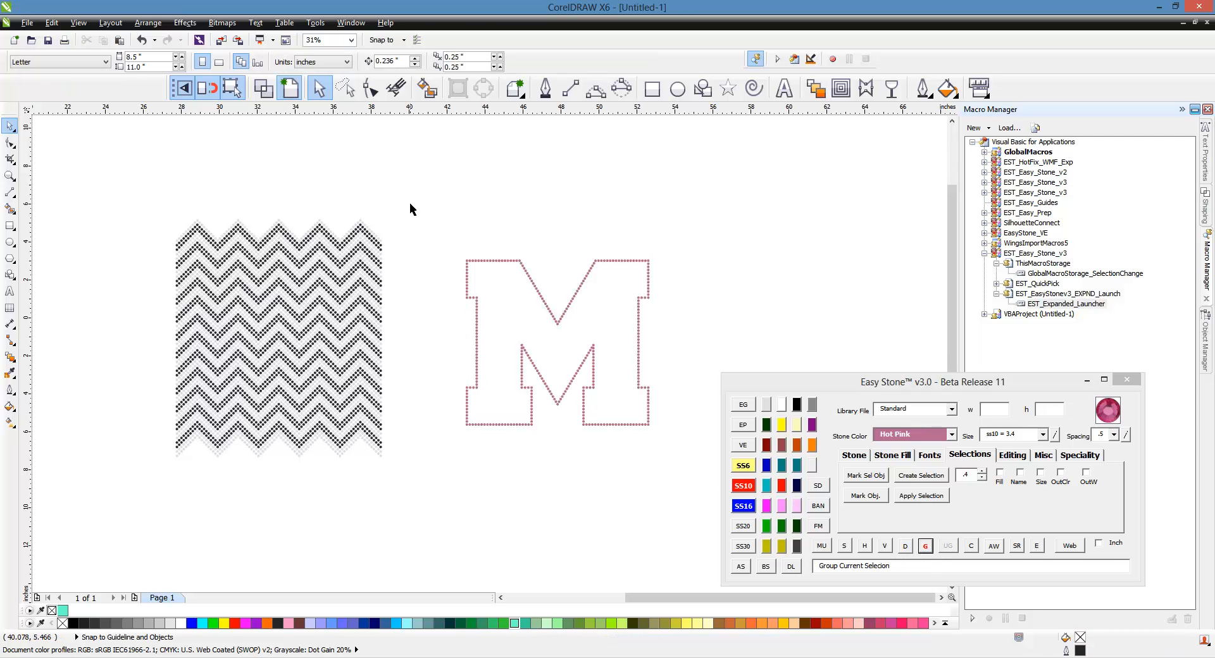
{"action": "left_click_drag", "start_coordinate": [420, 187], "coordinate": [138, 488]}
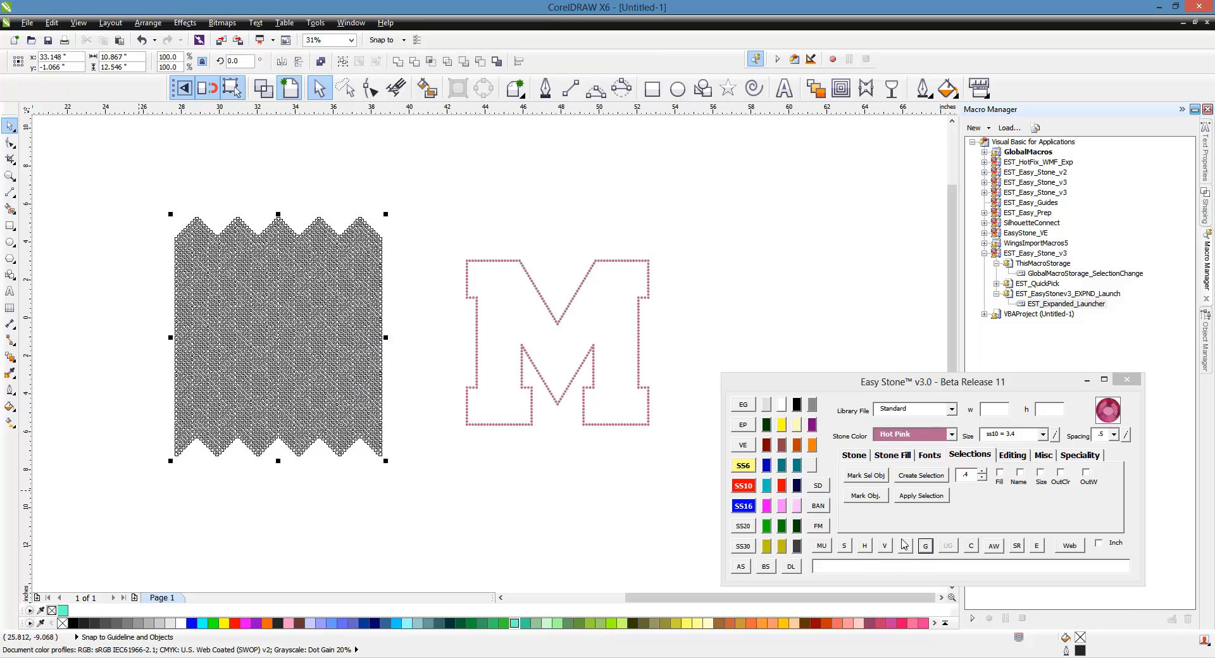
{"action": "left_click", "coordinate": [926, 547]}
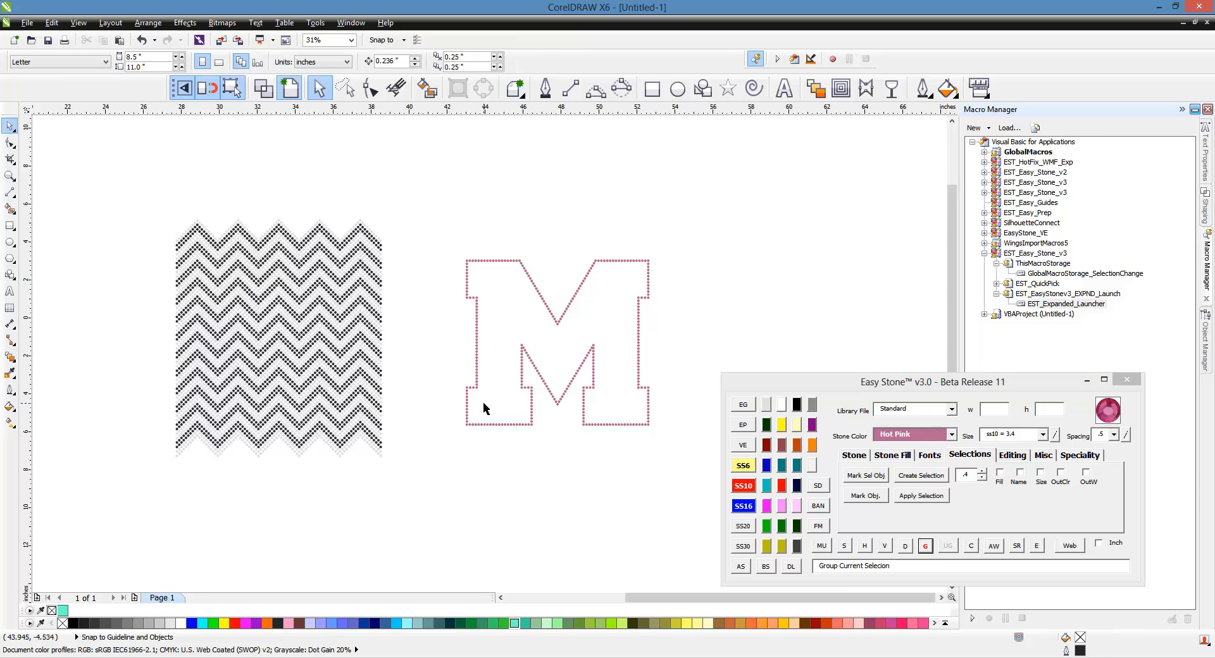
Align the M group to the chevron pattern's horizontal and vertical centre, and deselect both.
{"action": "left_click", "coordinate": [467, 402]}
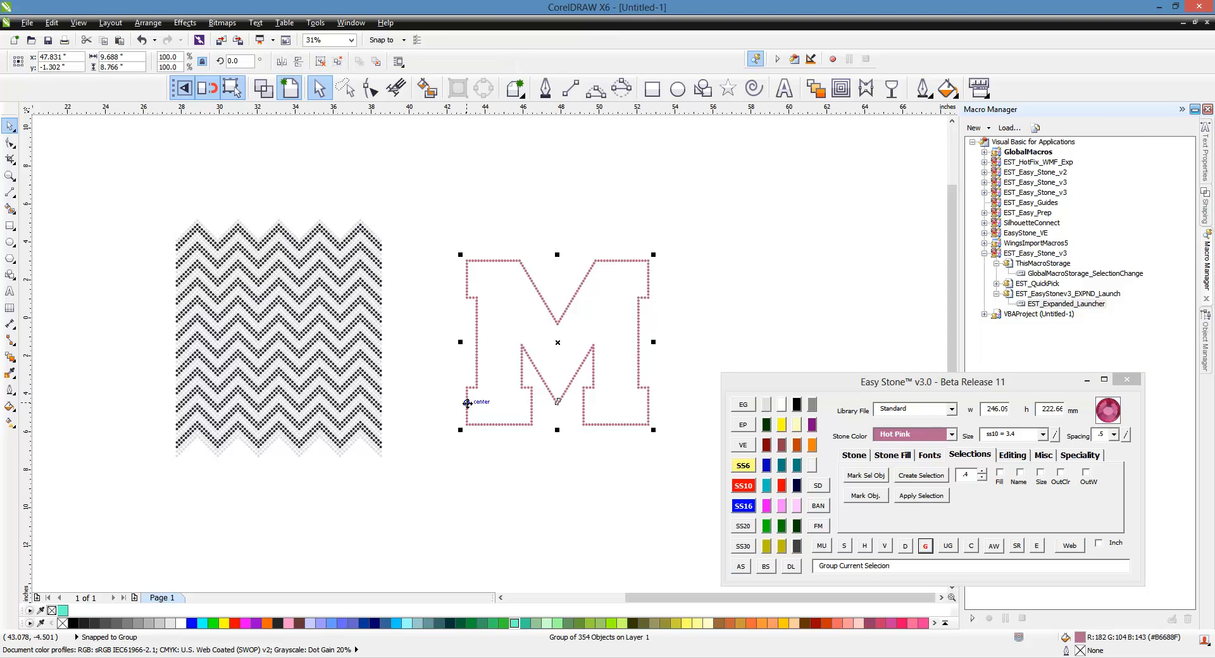
{"action": "left_click", "coordinate": [369, 412], "text": "shift"}
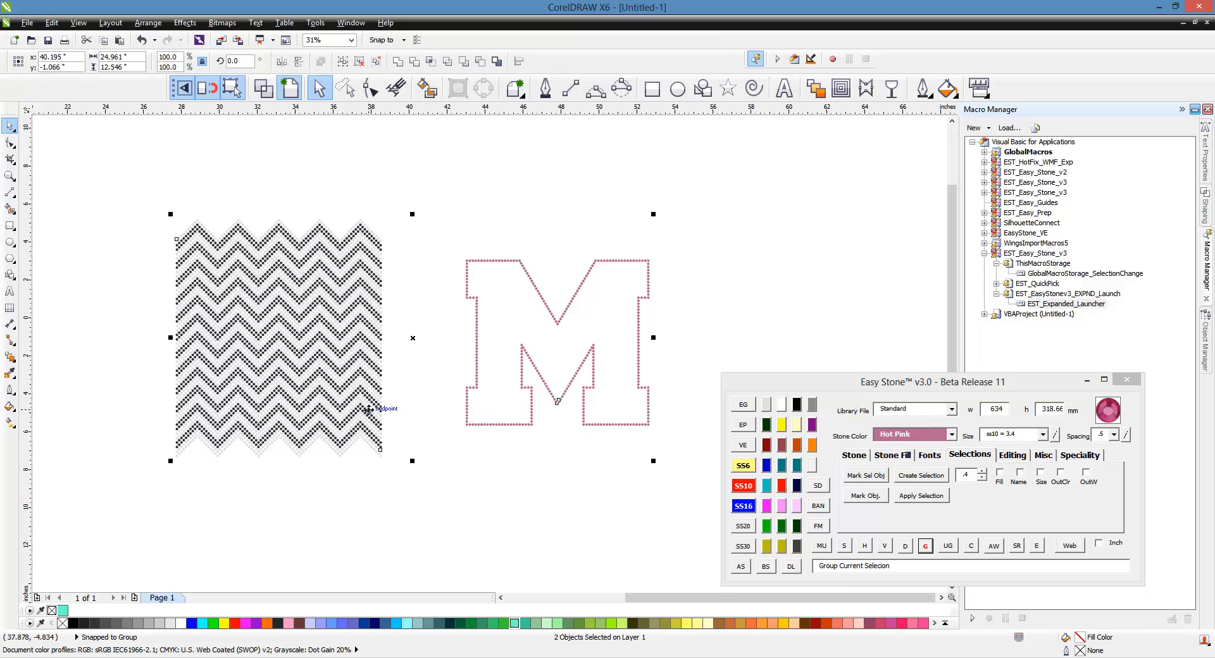
{"action": "key", "text": "c"}
{"action": "key", "text": "e"}
{"action": "key", "text": "Escape"}
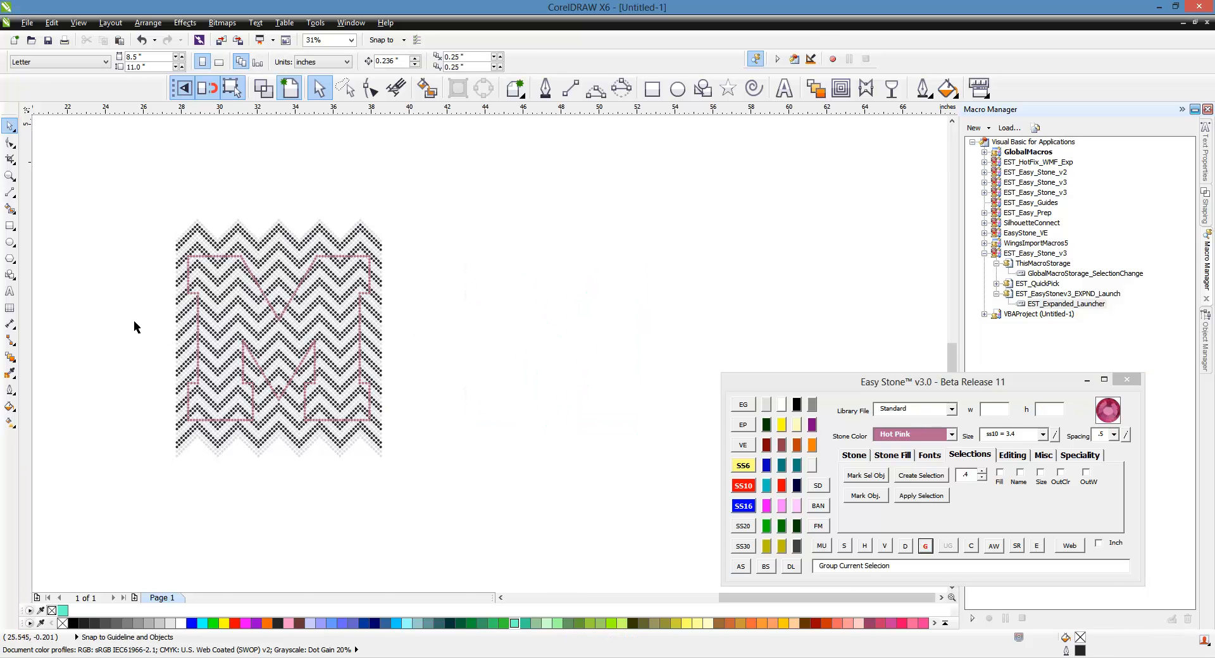
Move the M group straight down about 0.44 inches, placing its upper V's tip stone over a light stone in the band below.
{"action": "scroll", "coordinate": [134, 320], "scroll_direction": "up", "scroll_amount": 1}
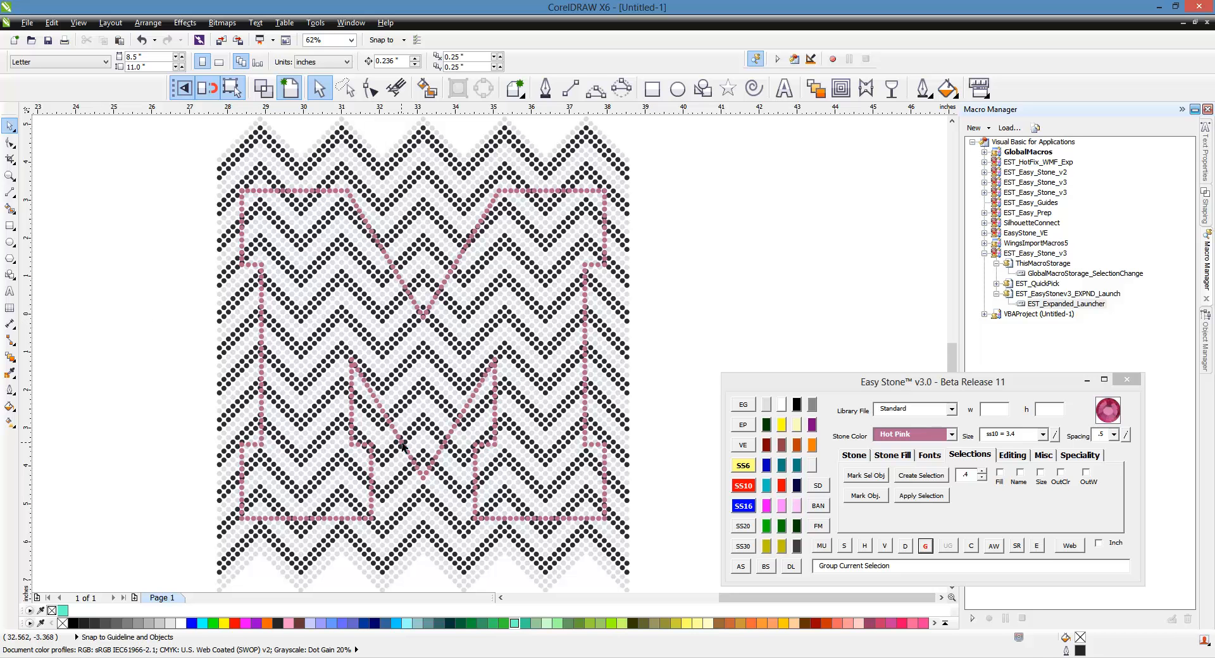
{"action": "scroll", "coordinate": [423, 496], "scroll_direction": "up", "scroll_amount": 1}
{"action": "scroll", "coordinate": [423, 495], "scroll_direction": "up", "scroll_amount": 2}
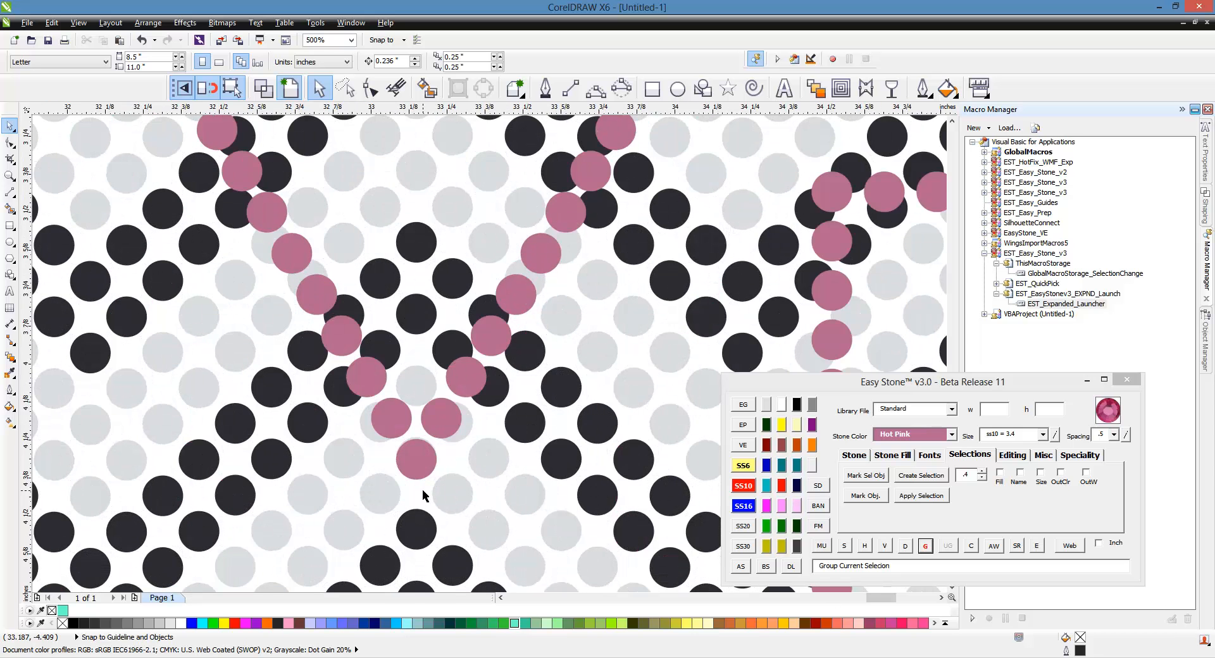
{"action": "scroll", "coordinate": [398, 441], "scroll_direction": "up", "scroll_amount": 1}
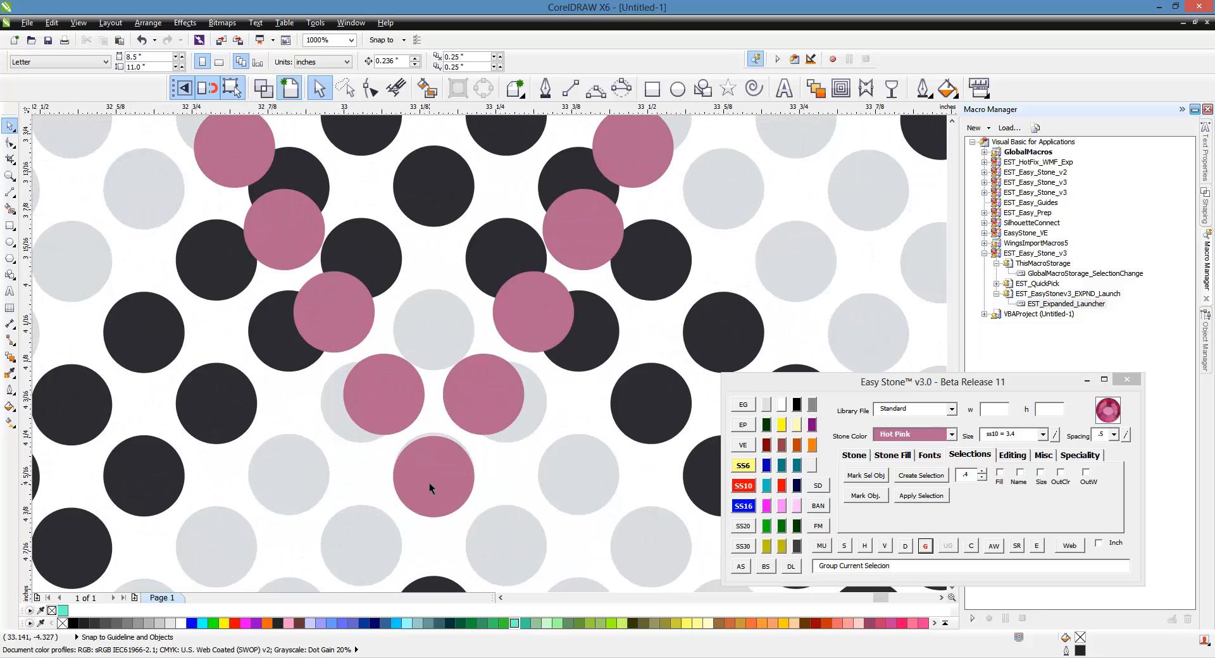
{"action": "scroll", "coordinate": [429, 488], "scroll_direction": "up", "scroll_amount": 1}
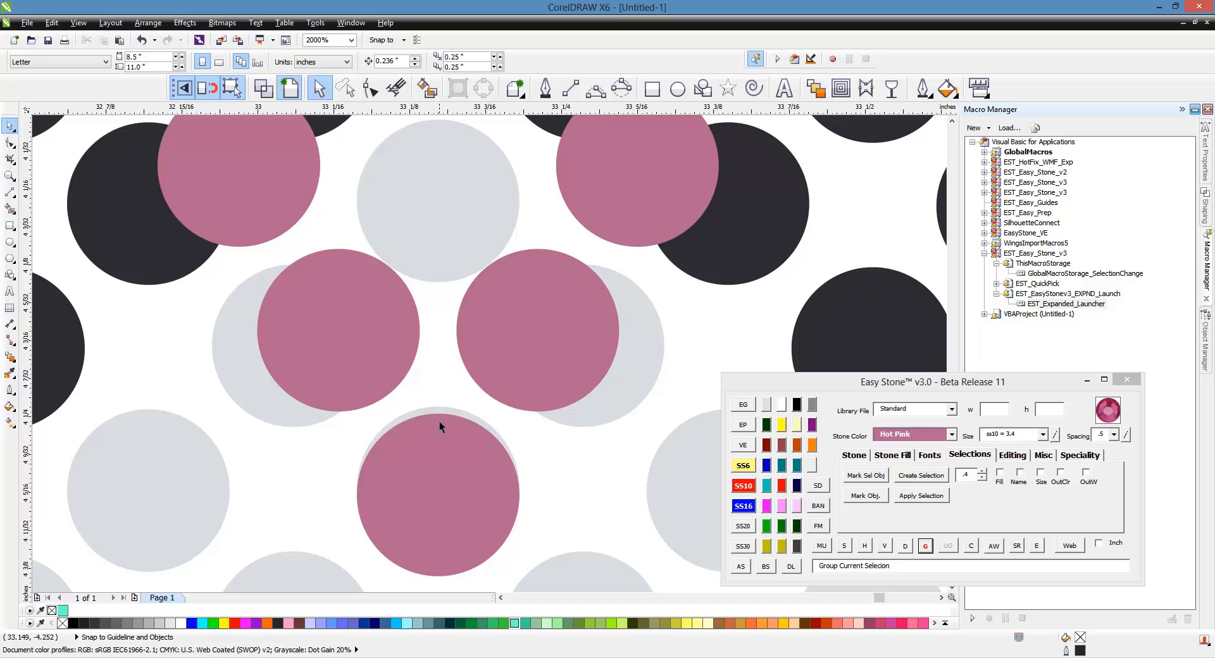
{"action": "scroll", "coordinate": [449, 419], "scroll_direction": "down", "scroll_amount": 4}
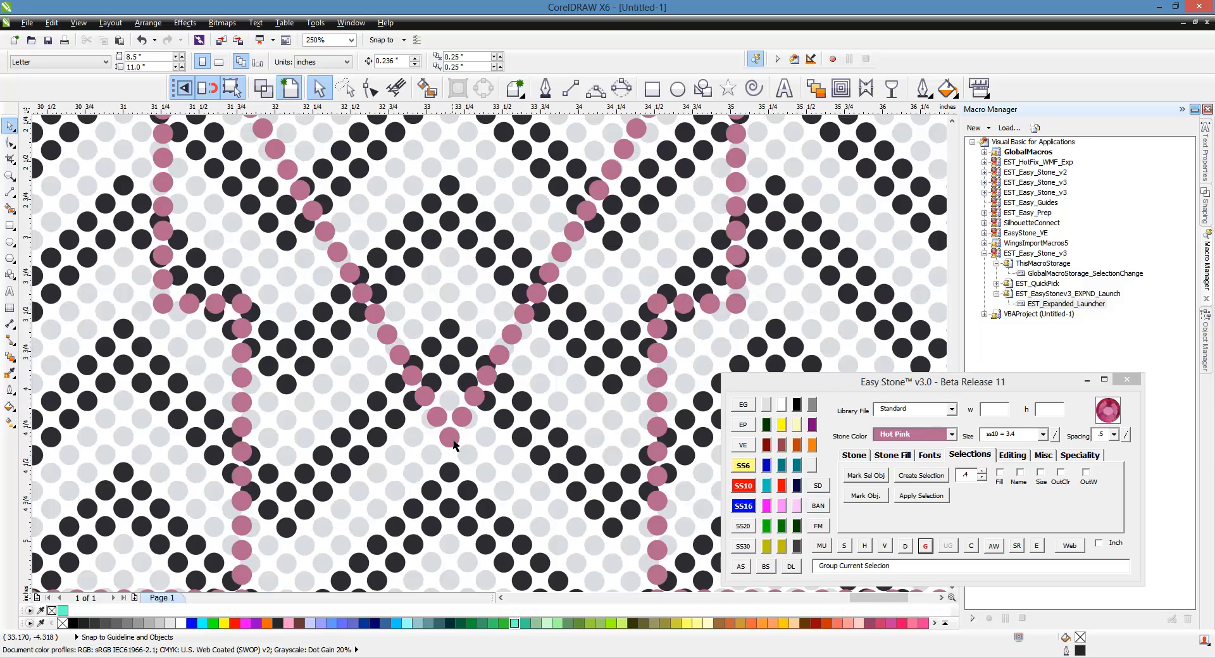
{"action": "scroll", "coordinate": [455, 445], "scroll_direction": "down", "scroll_amount": 1}
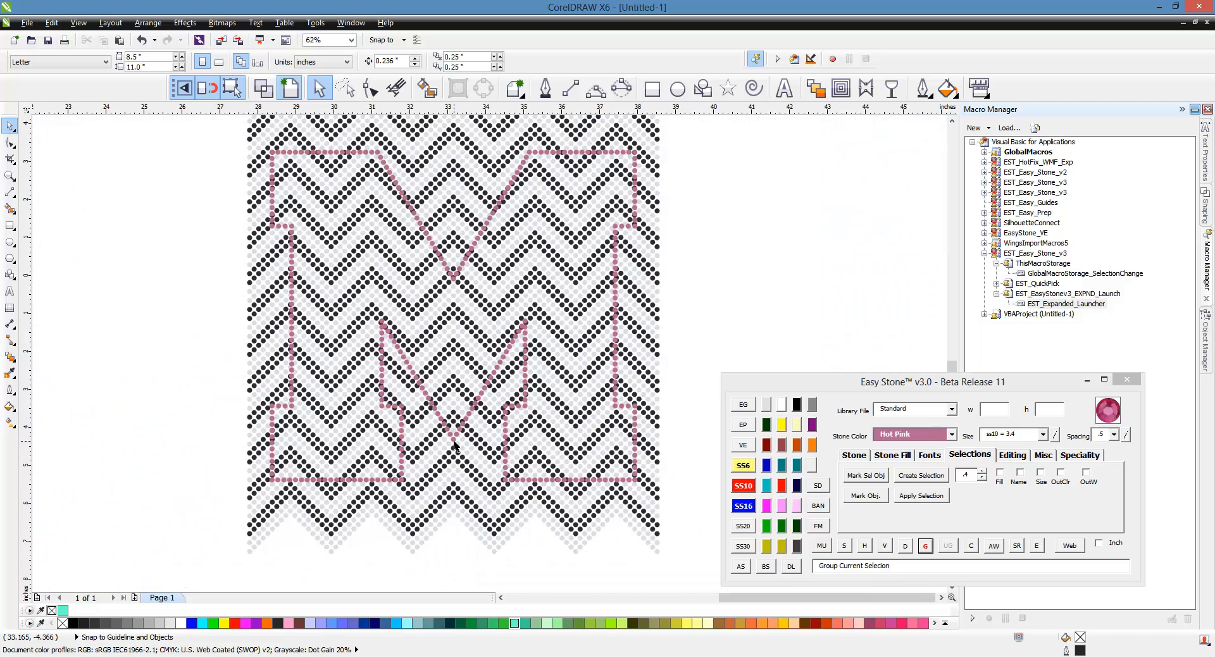
{"action": "scroll", "coordinate": [460, 295], "scroll_direction": "up", "scroll_amount": 1}
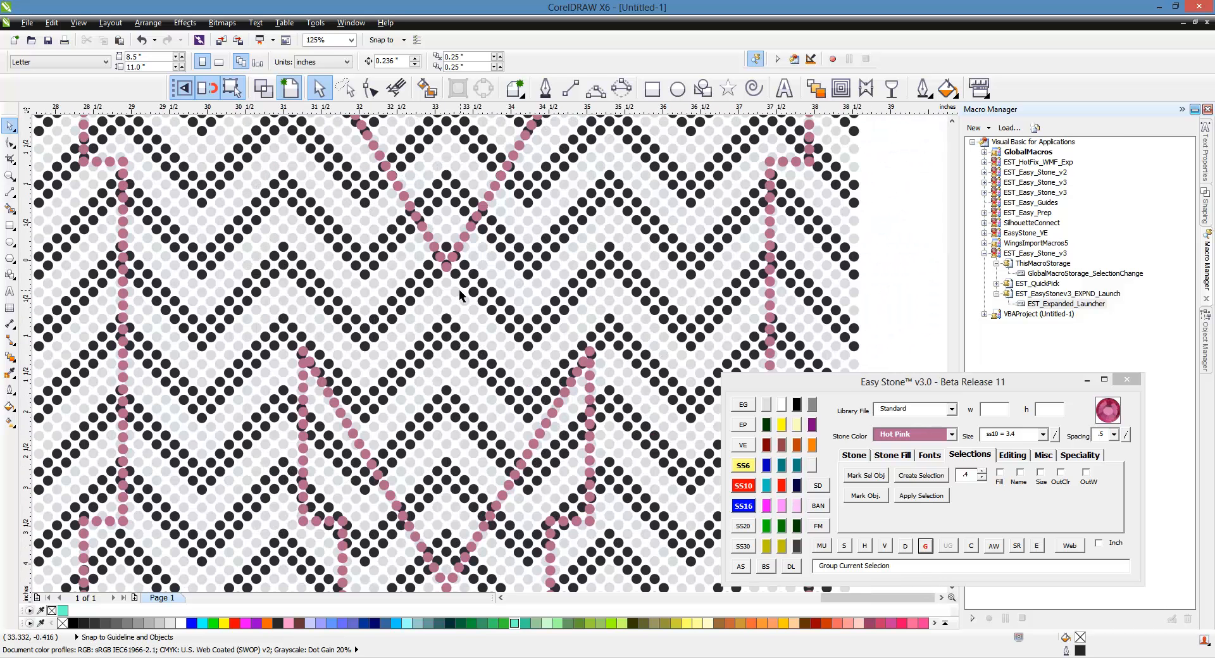
{"action": "scroll", "coordinate": [445, 274], "scroll_direction": "up", "scroll_amount": 2}
{"action": "left_click", "coordinate": [443, 235]}
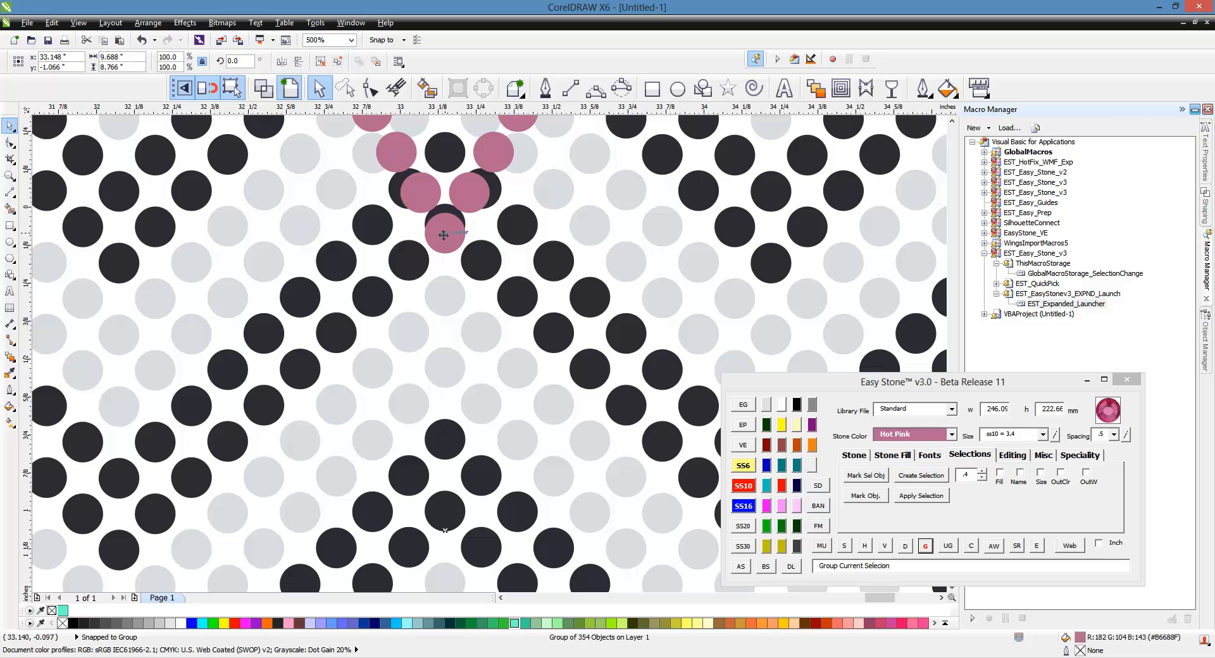
{"action": "left_click_drag", "start_coordinate": [444, 234], "coordinate": [445, 366]}
Shift the M group down about 0.02 inches until its bottom centre tip stone covers the black chevron stone beneath it.
{"action": "scroll", "coordinate": [469, 311], "scroll_direction": "down", "scroll_amount": 2}
{"action": "scroll", "coordinate": [469, 311], "scroll_direction": "down", "scroll_amount": 1}
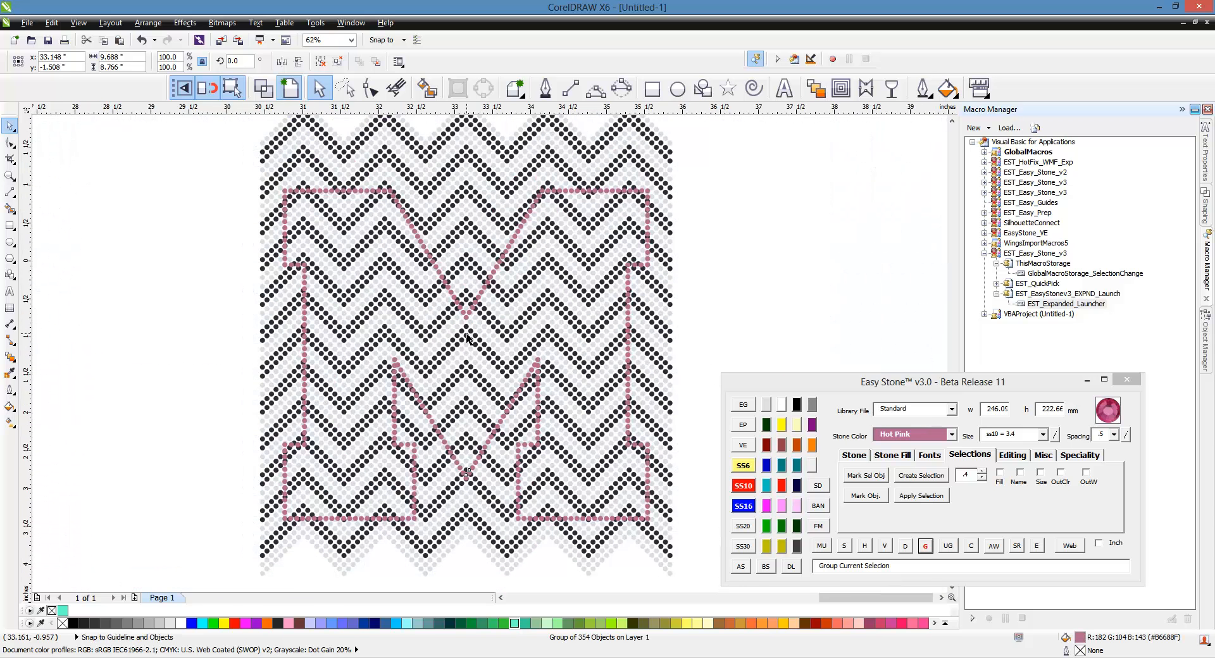
{"action": "scroll", "coordinate": [462, 314], "scroll_direction": "up", "scroll_amount": 2}
{"action": "scroll", "coordinate": [459, 314], "scroll_direction": "down", "scroll_amount": 2}
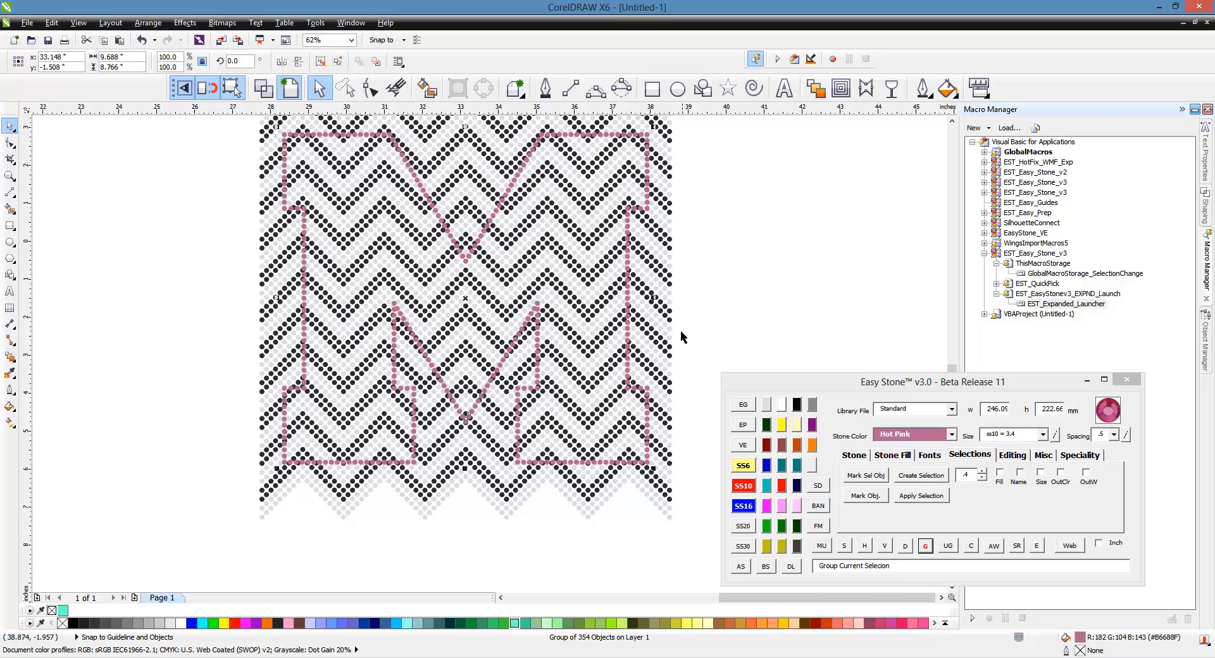
{"action": "scroll", "coordinate": [473, 429], "scroll_direction": "up", "scroll_amount": 2}
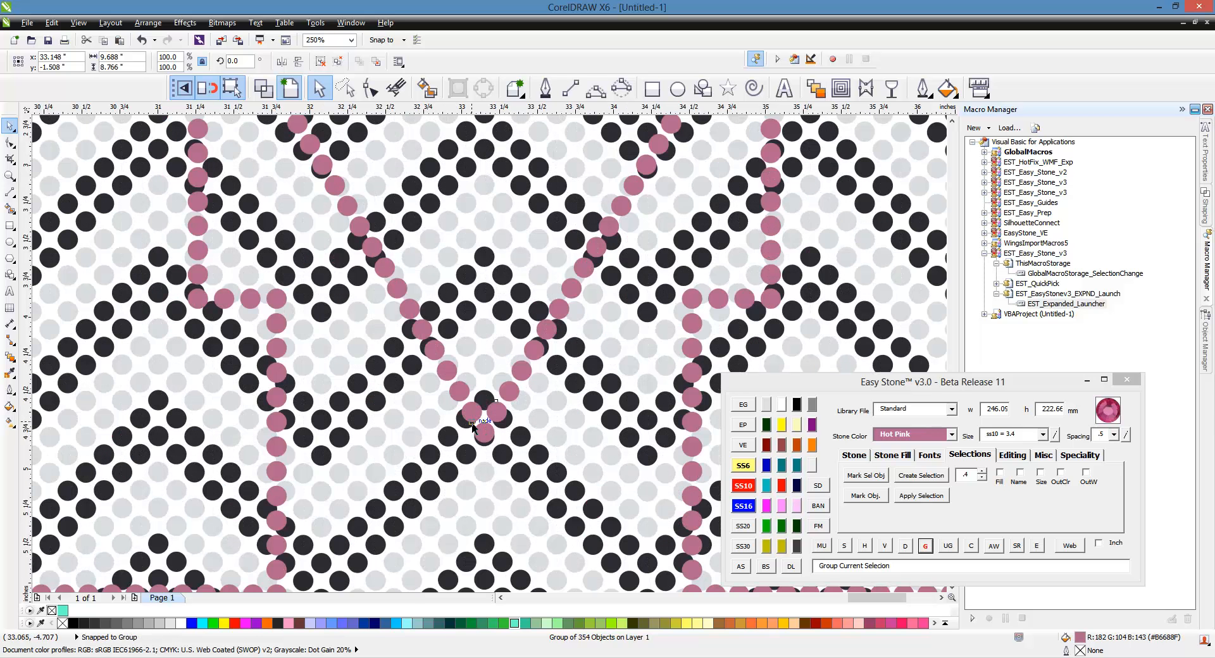
{"action": "scroll", "coordinate": [479, 400], "scroll_direction": "up", "scroll_amount": 2}
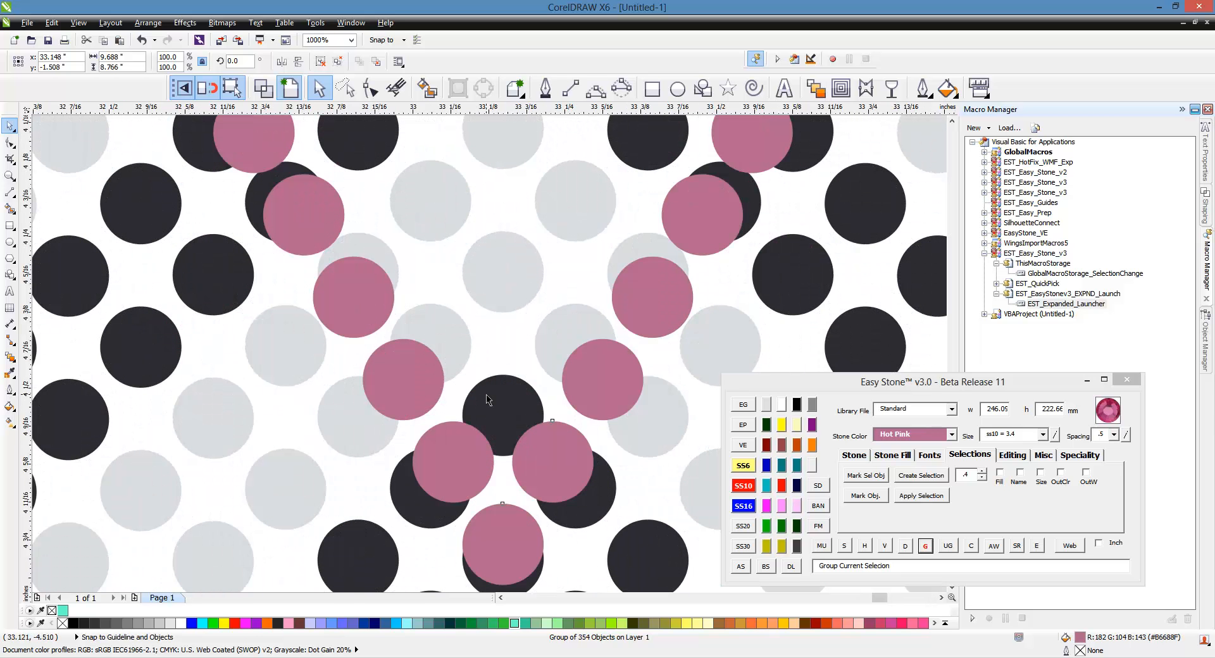
{"action": "scroll", "coordinate": [488, 399], "scroll_direction": "down", "scroll_amount": 1}
{"action": "scroll", "coordinate": [492, 464], "scroll_direction": "up", "scroll_amount": 1}
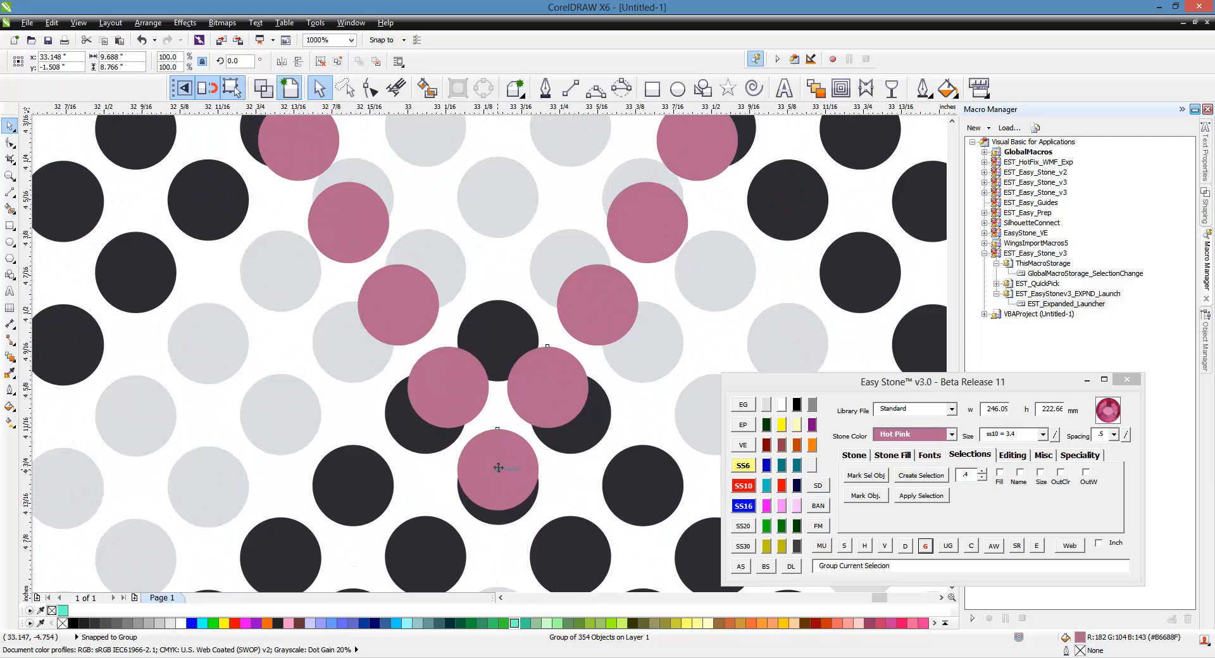
{"action": "left_click_drag", "start_coordinate": [499, 468], "coordinate": [498, 483]}
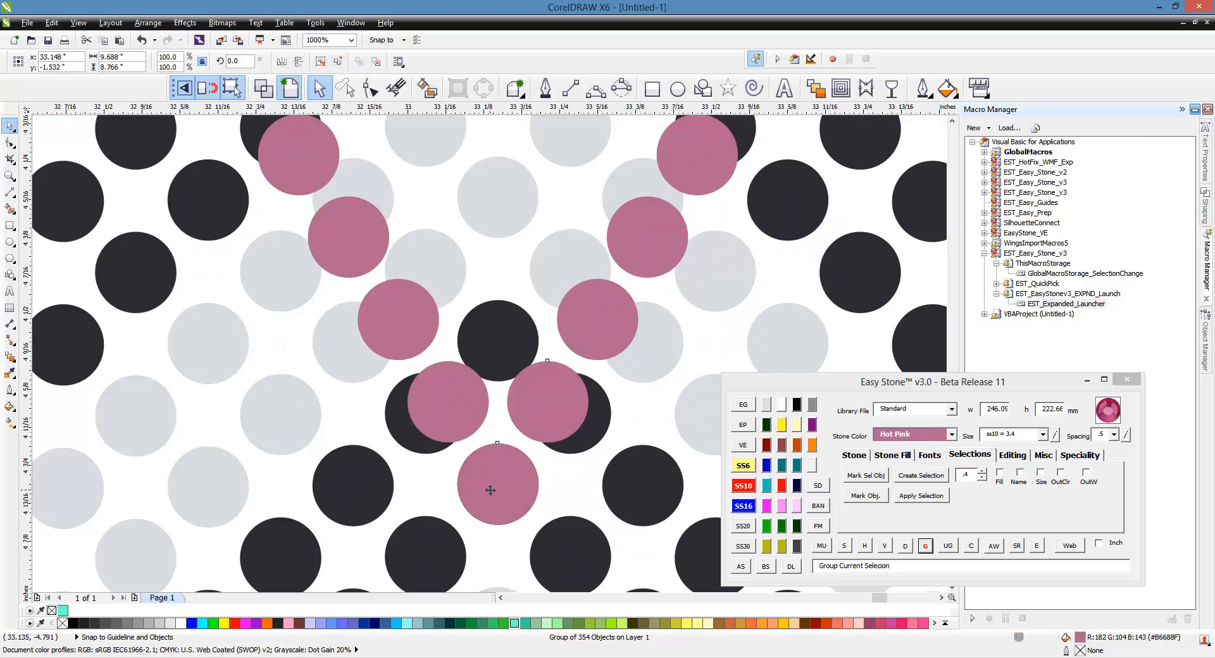
{"action": "scroll", "coordinate": [500, 412], "scroll_direction": "down", "scroll_amount": 2}
{"action": "scroll", "coordinate": [501, 361], "scroll_direction": "up", "scroll_amount": 2}
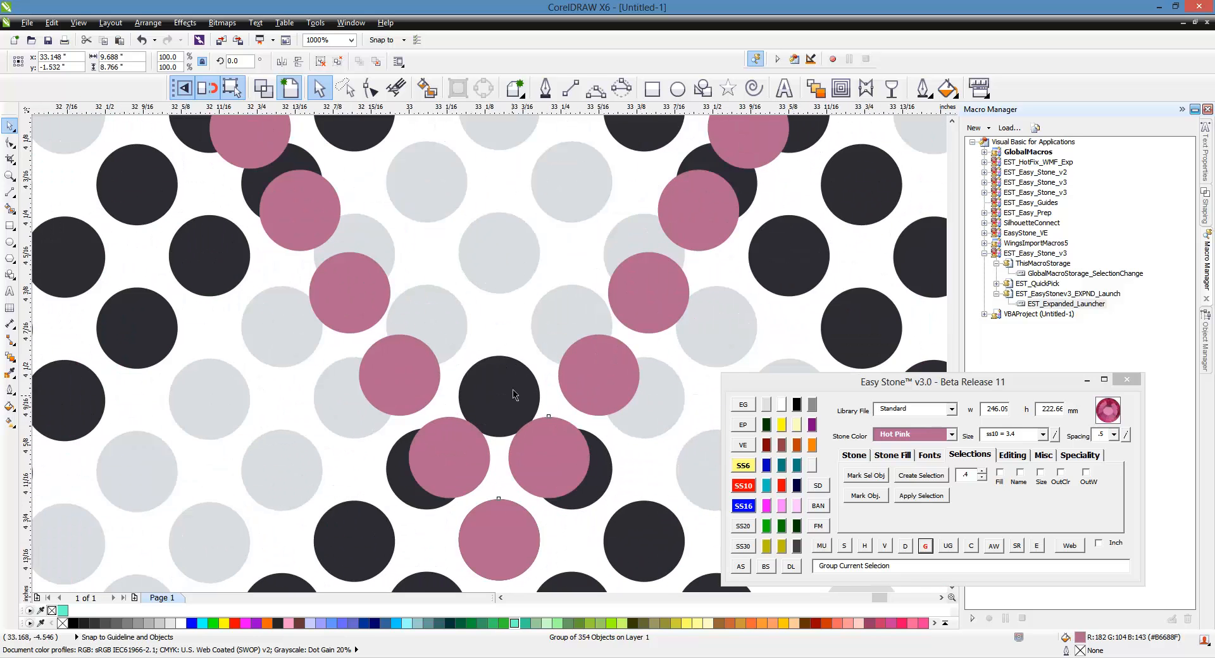
{"action": "scroll", "coordinate": [505, 381], "scroll_direction": "down", "scroll_amount": 4}
{"action": "scroll", "coordinate": [493, 395], "scroll_direction": "down", "scroll_amount": 3}
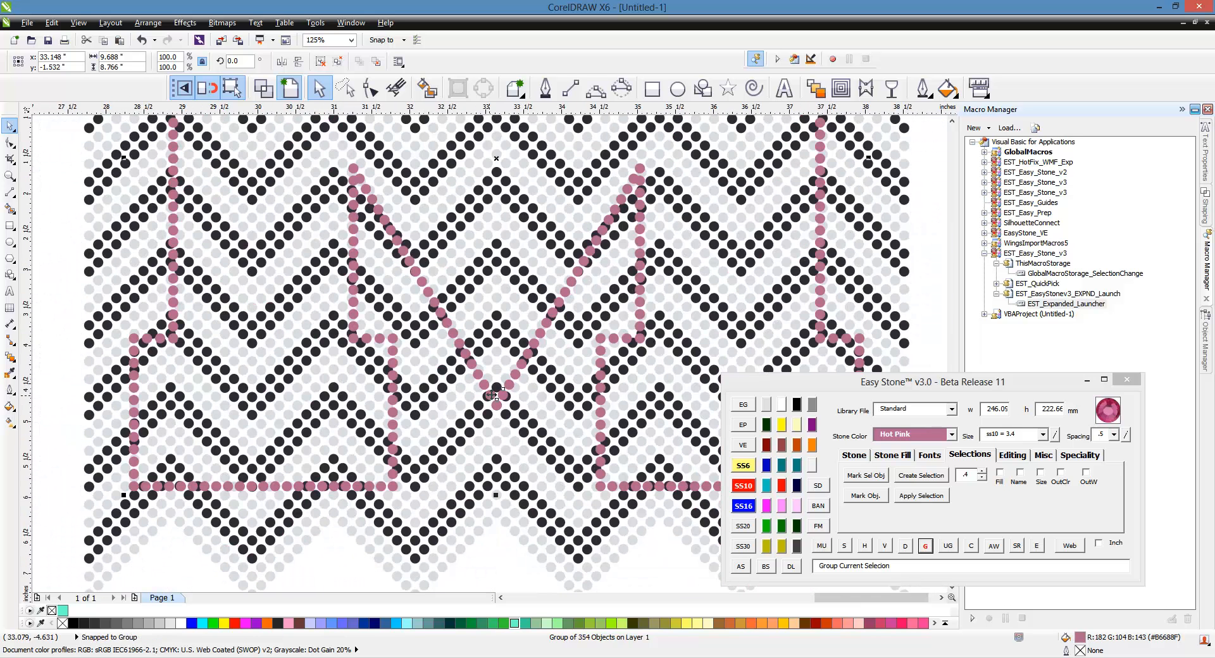
Deselect the M group, select the chevron pattern group and ungroup it into individual stones.
{"action": "scroll", "coordinate": [493, 398], "scroll_direction": "up", "scroll_amount": 6}
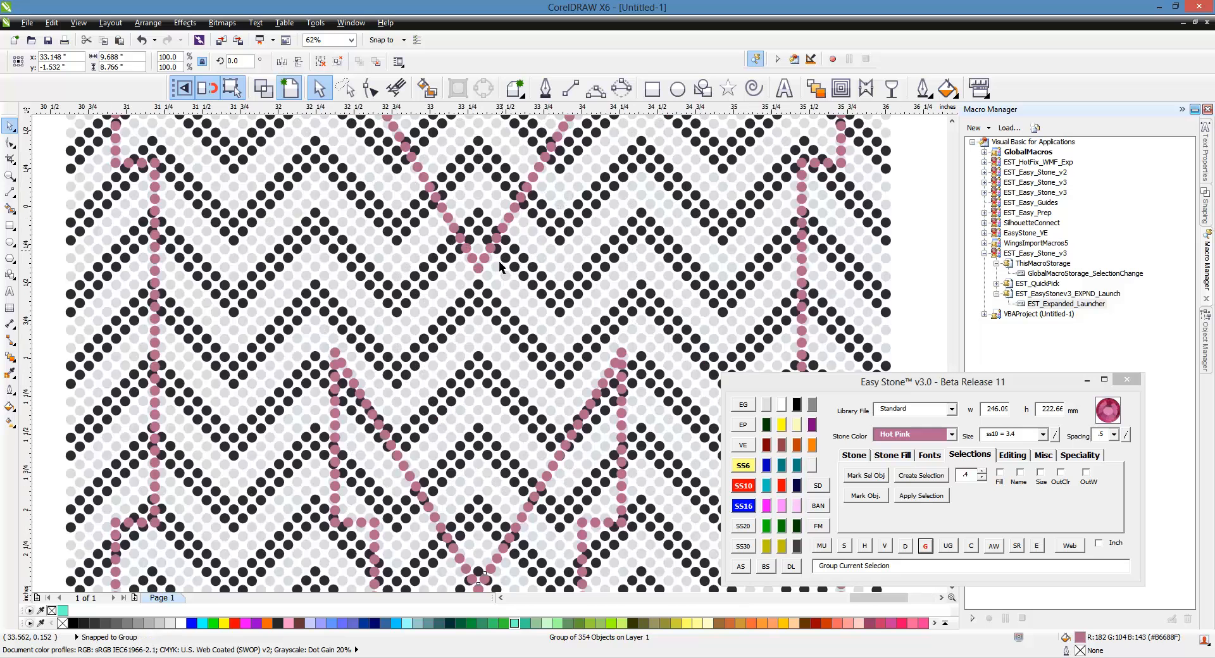
{"action": "scroll", "coordinate": [433, 295], "scroll_direction": "down", "scroll_amount": 4}
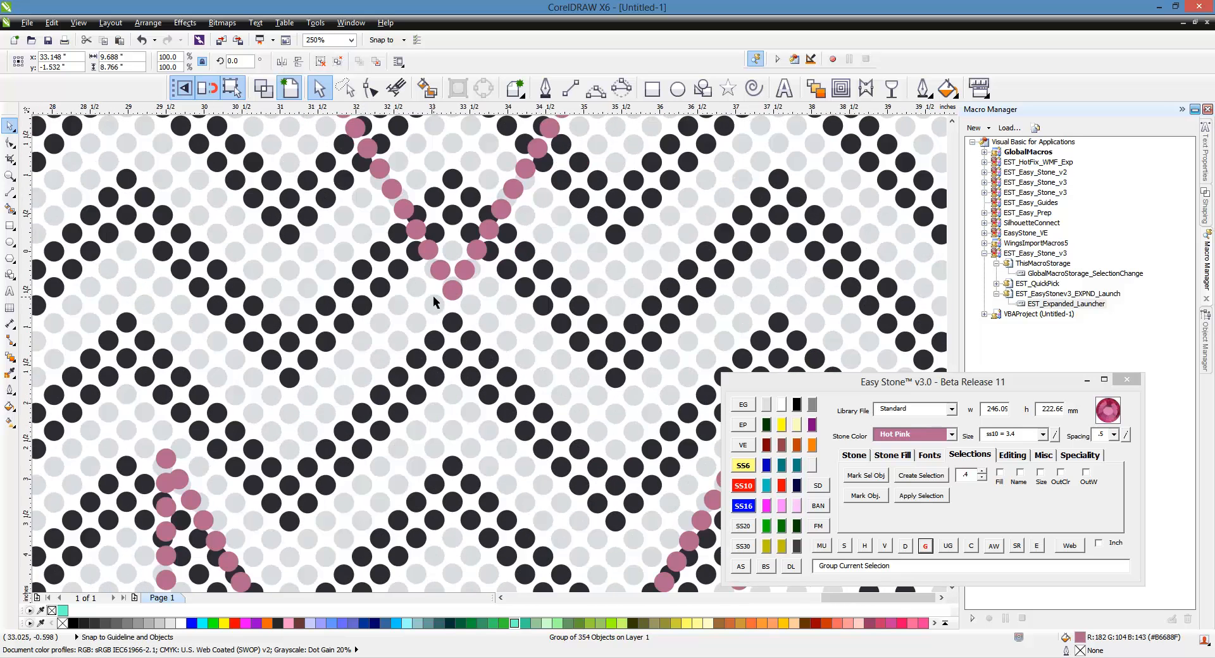
{"action": "scroll", "coordinate": [433, 295], "scroll_direction": "down", "scroll_amount": 2}
{"action": "left_click", "coordinate": [717, 301]}
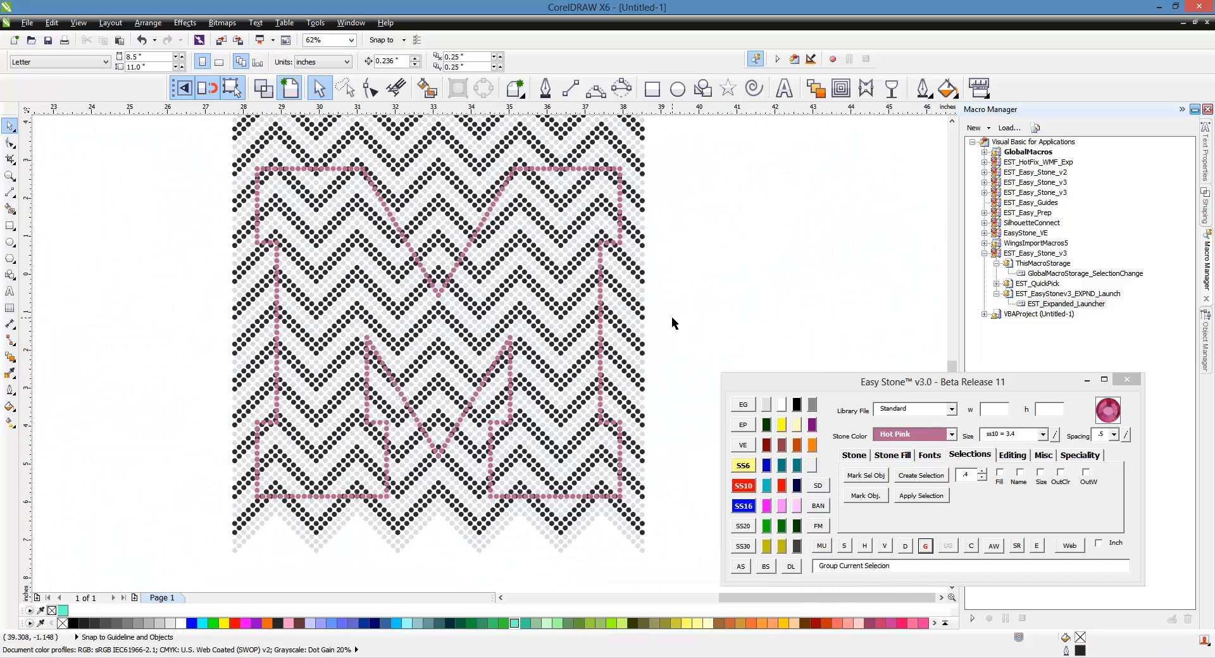
{"action": "left_click", "coordinate": [637, 312]}
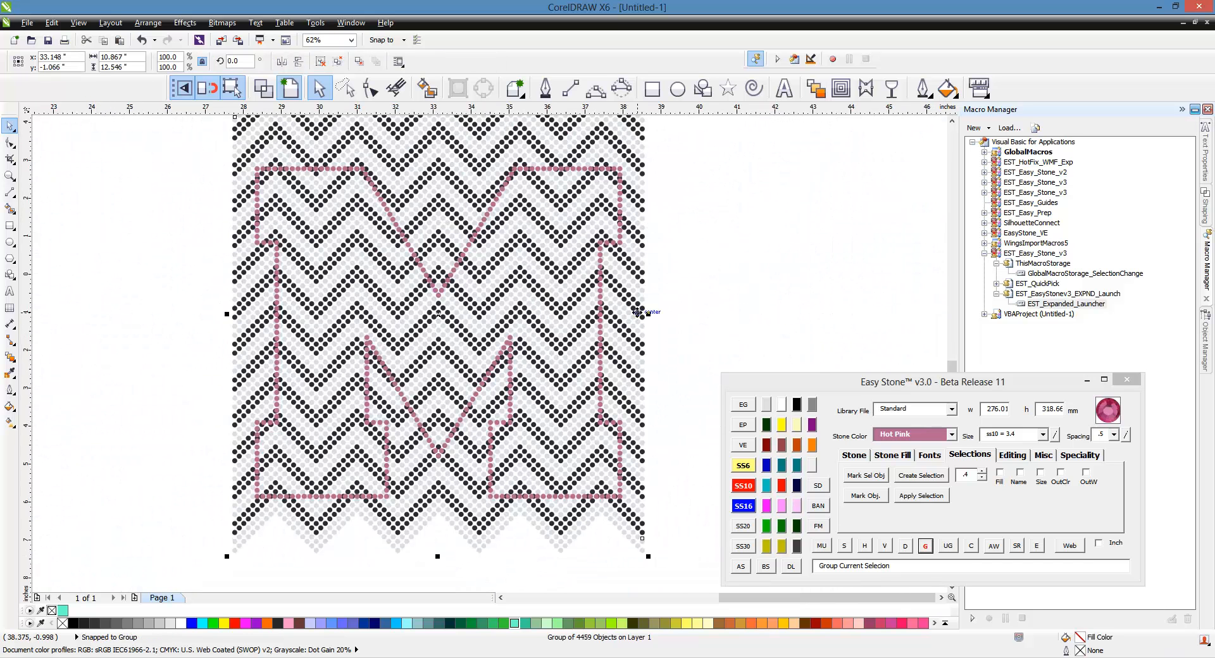
{"action": "left_click", "coordinate": [948, 546]}
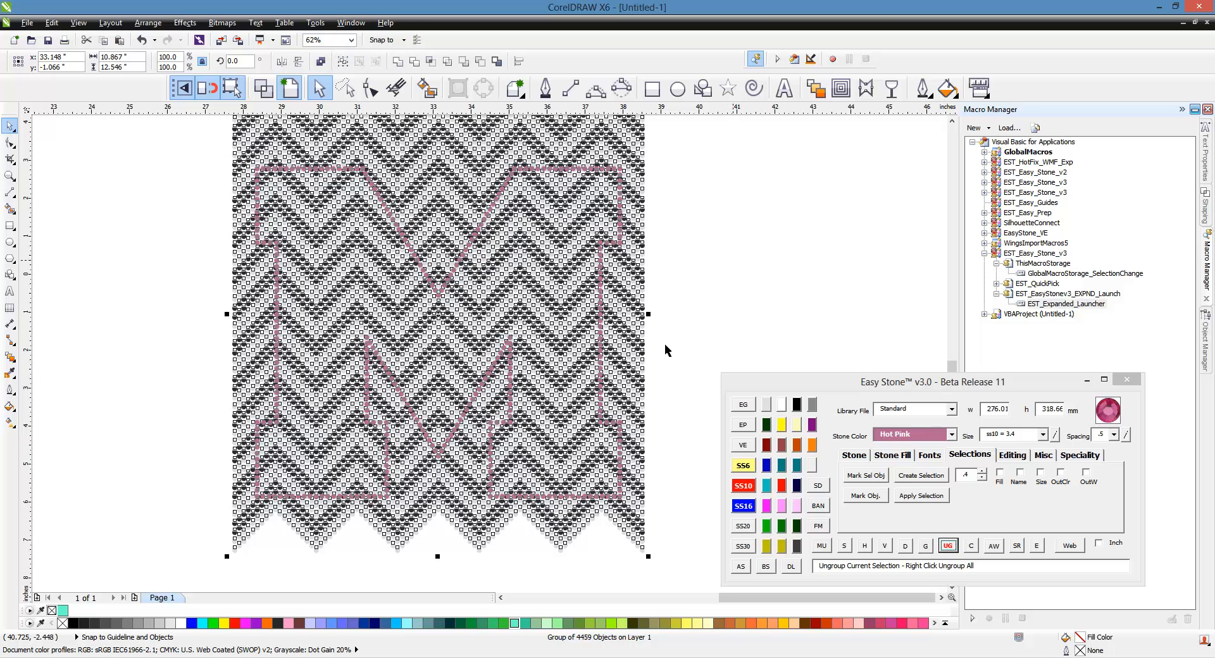
Delete the chevron stones covering the left half of the M, up to about its vertical centre line.
{"action": "scroll", "coordinate": [664, 344], "scroll_direction": "down", "scroll_amount": 2}
{"action": "scroll", "coordinate": [636, 277], "scroll_direction": "up", "scroll_amount": 2}
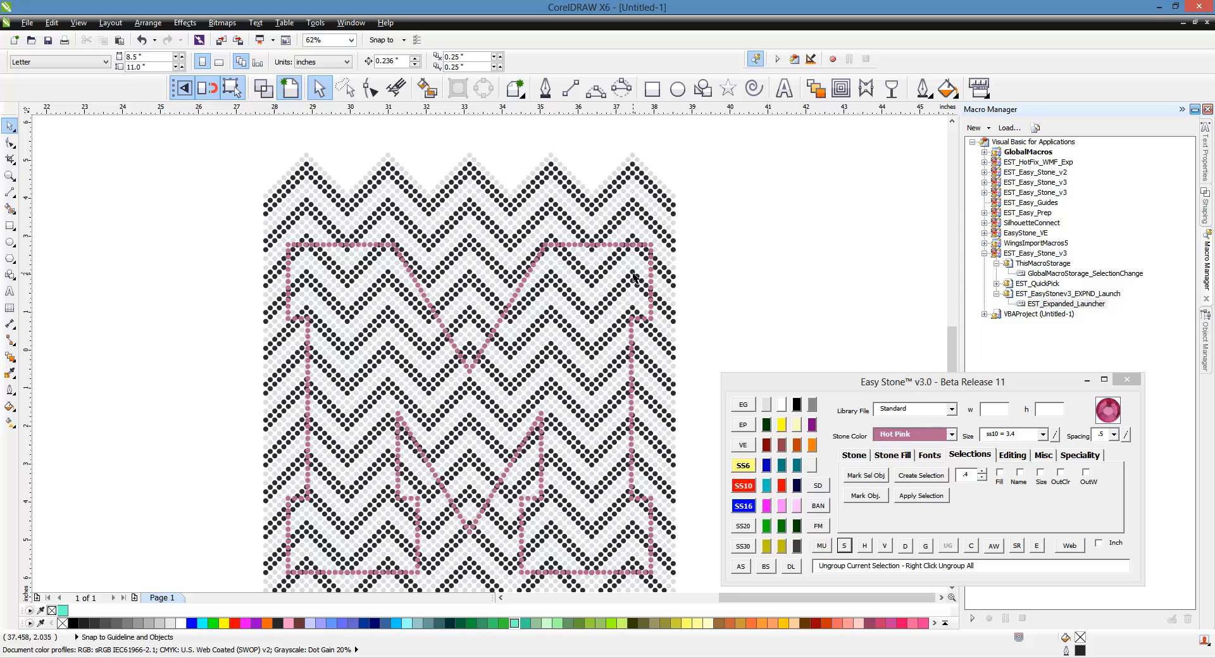
{"action": "scroll", "coordinate": [634, 277], "scroll_direction": "down", "scroll_amount": 1}
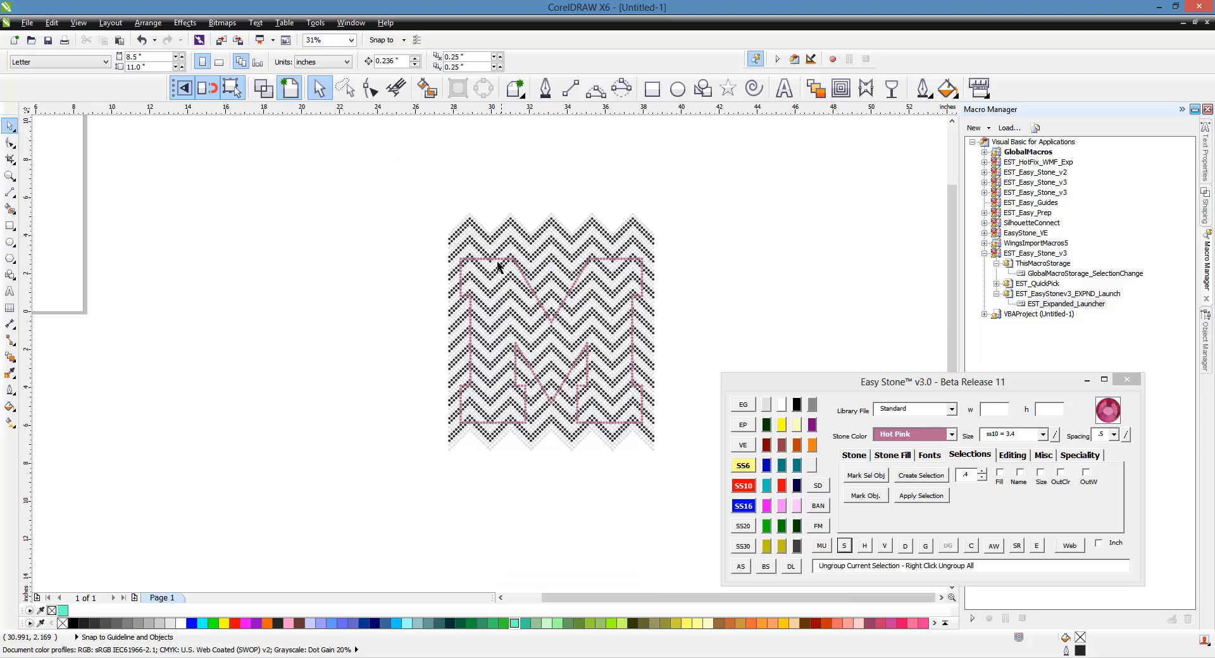
{"action": "left_click_drag", "start_coordinate": [368, 212], "coordinate": [549, 502]}
{"action": "key", "text": "Delete"}
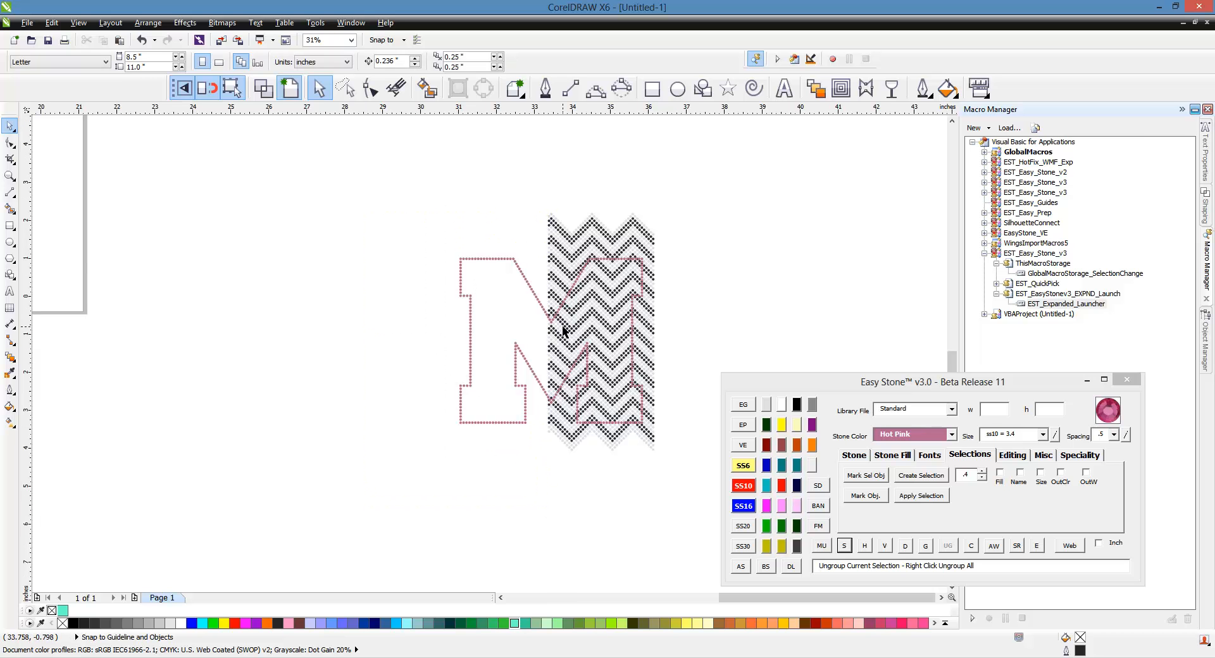
Delete the leftover chevron stones just left of the M's centre line along the lower part of the pattern.
{"action": "scroll", "coordinate": [559, 325], "scroll_direction": "up", "scroll_amount": 2}
{"action": "scroll", "coordinate": [481, 310], "scroll_direction": "down", "scroll_amount": 2}
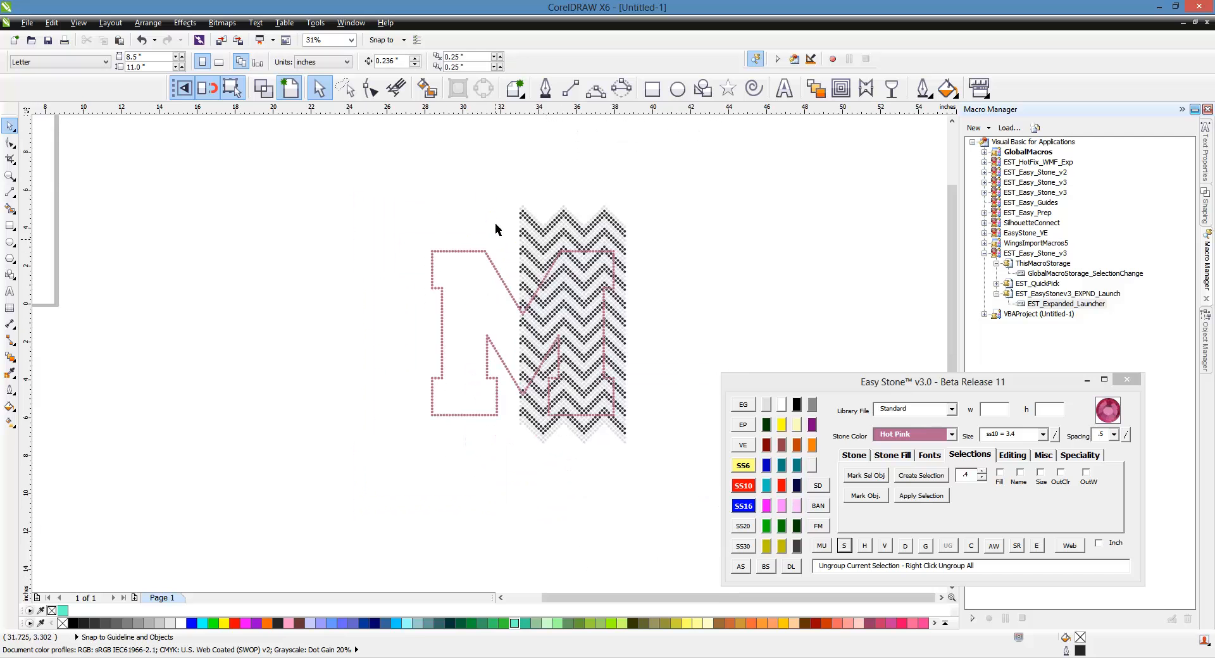
{"action": "left_click_drag", "start_coordinate": [492, 182], "coordinate": [522, 472]}
{"action": "scroll", "coordinate": [507, 358], "scroll_direction": "up", "scroll_amount": 2}
{"action": "scroll", "coordinate": [510, 348], "scroll_direction": "up", "scroll_amount": 2}
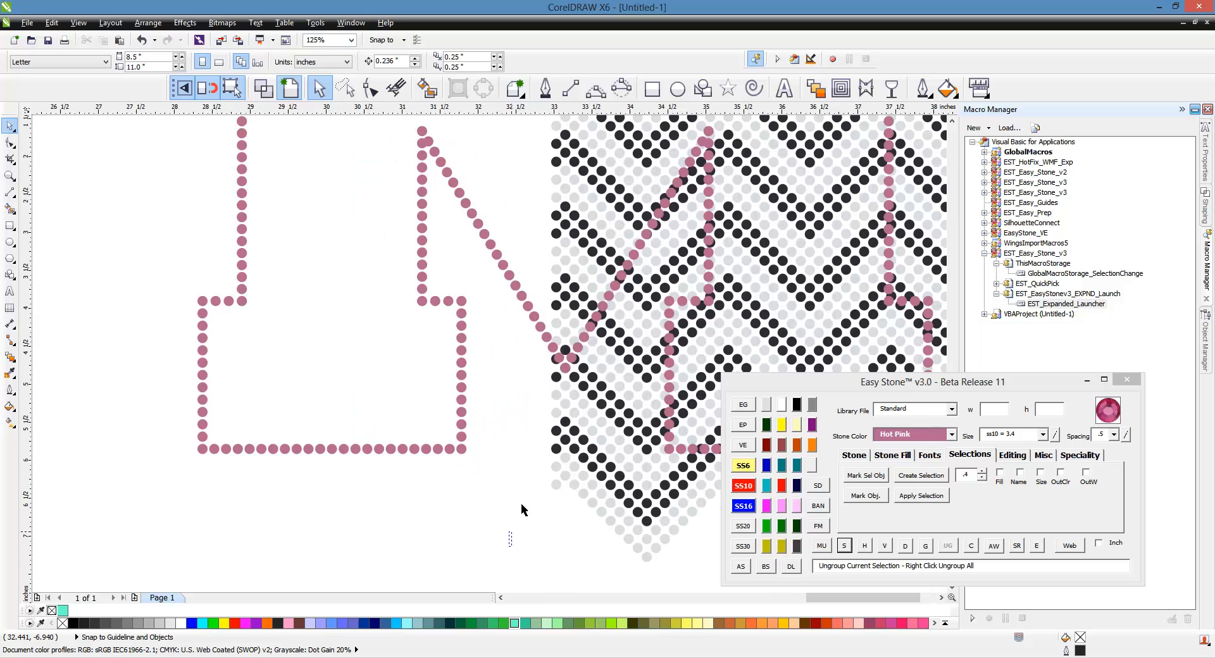
{"action": "left_click_drag", "start_coordinate": [508, 545], "coordinate": [567, 207]}
{"action": "key", "text": "Delete"}
Delete the remaining chevron stones left of the centre line along the upper and middle parts of the pattern.
{"action": "scroll", "coordinate": [523, 413], "scroll_direction": "down", "scroll_amount": 2}
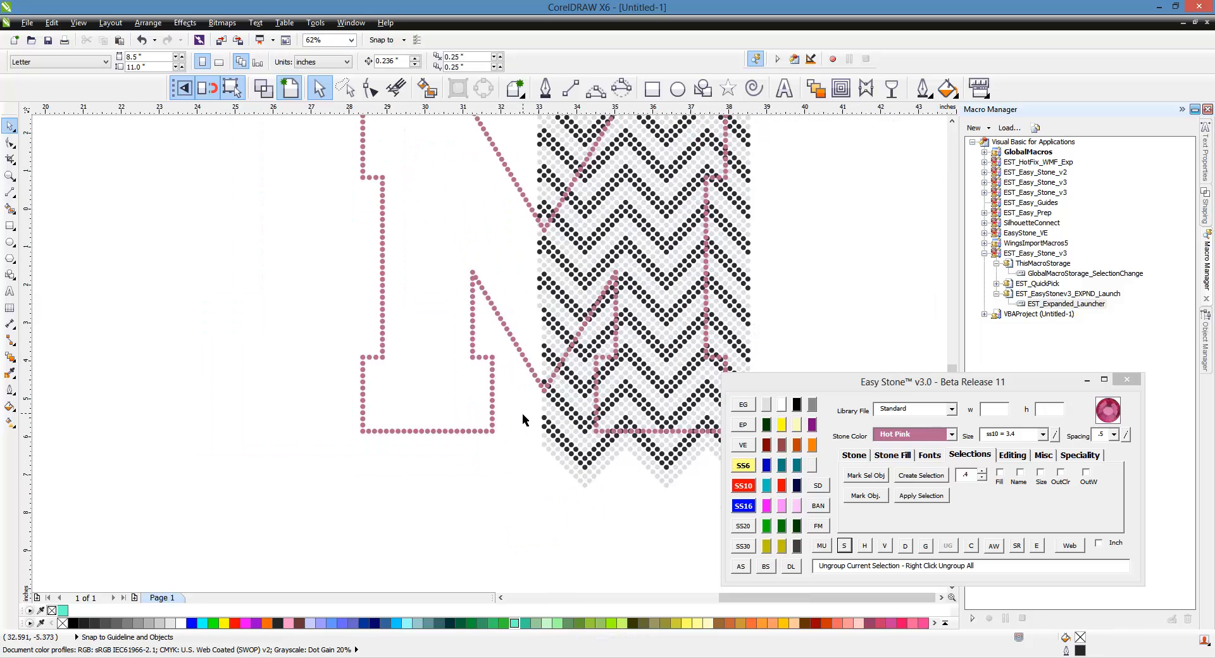
{"action": "scroll", "coordinate": [520, 297], "scroll_direction": "up", "scroll_amount": 1}
{"action": "left_click_drag", "start_coordinate": [515, 135], "coordinate": [546, 398]}
{"action": "key", "text": "Delete"}
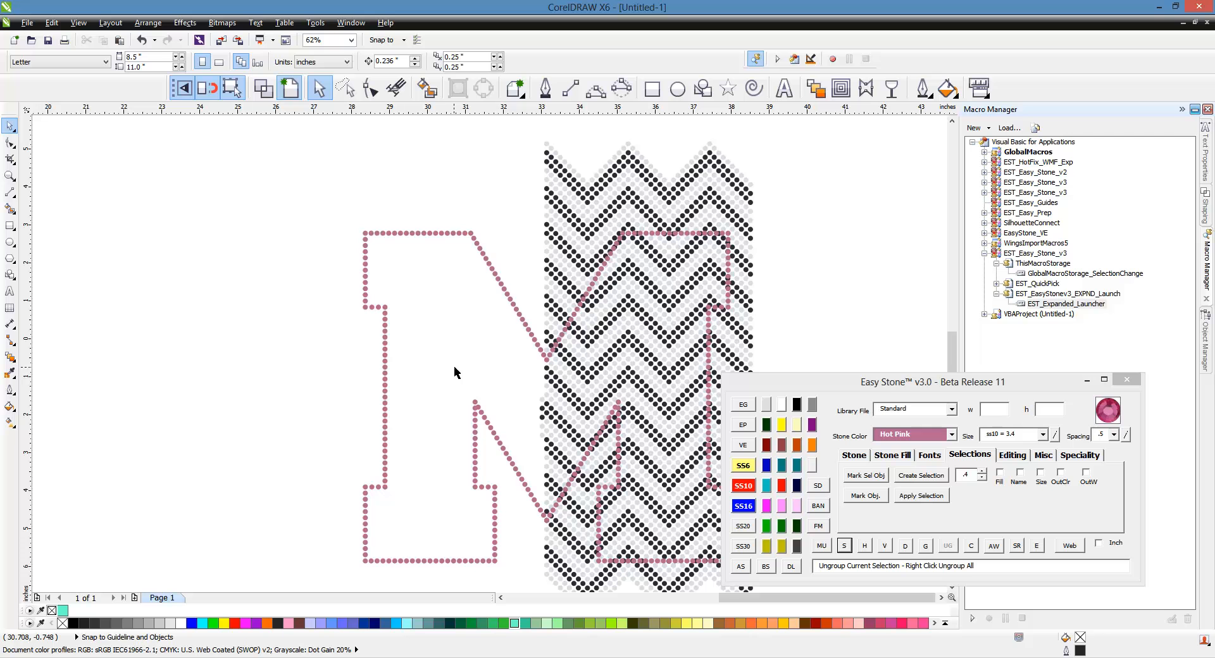
{"action": "left_click_drag", "start_coordinate": [506, 244], "coordinate": [546, 502]}
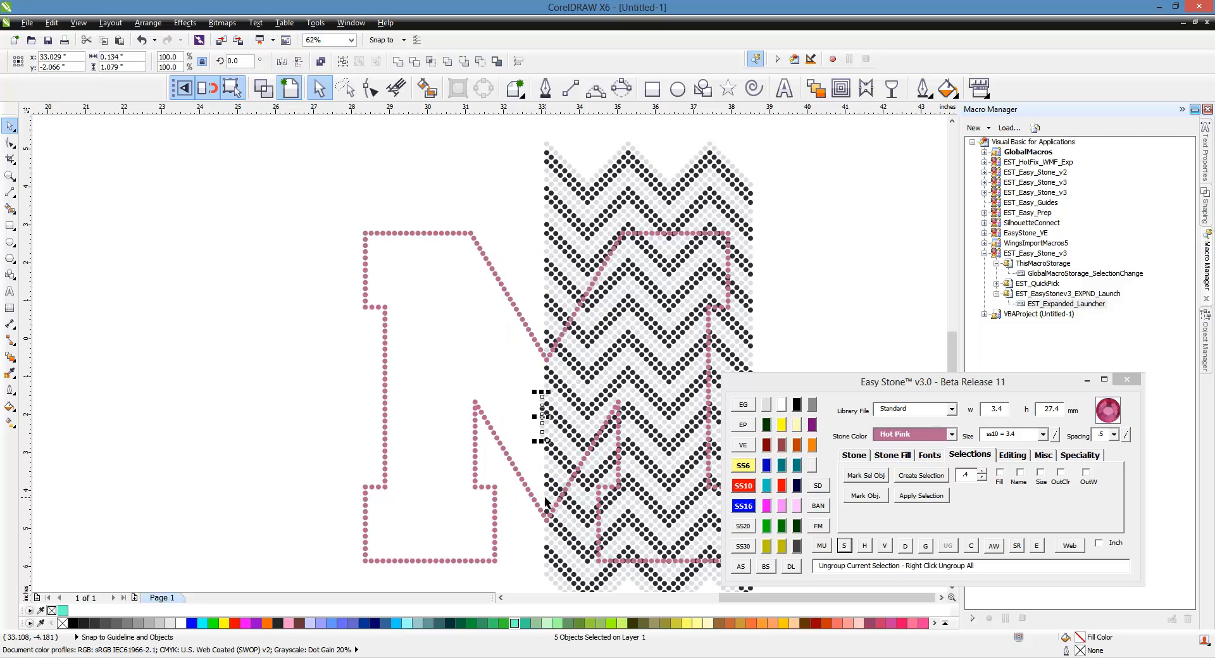
{"action": "key", "text": "Delete"}
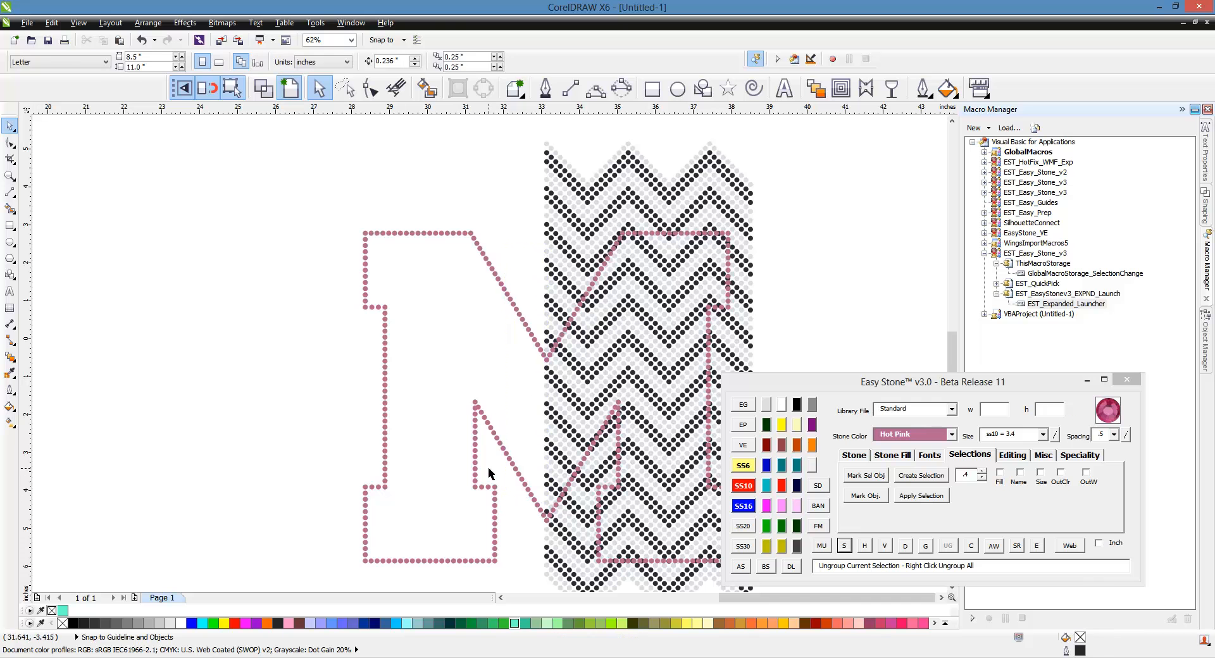
Ungroup the pink M outline and delete most of its stones left of the chevron pattern.
{"action": "left_click", "coordinate": [475, 406]}
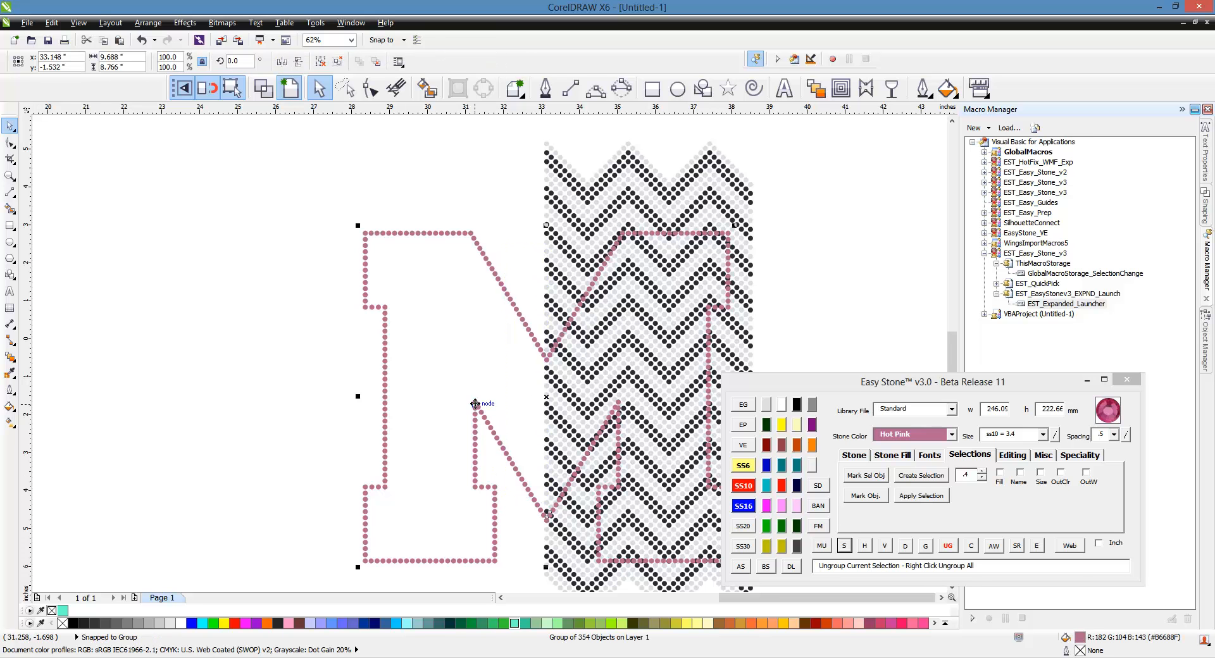
{"action": "left_click", "coordinate": [947, 546]}
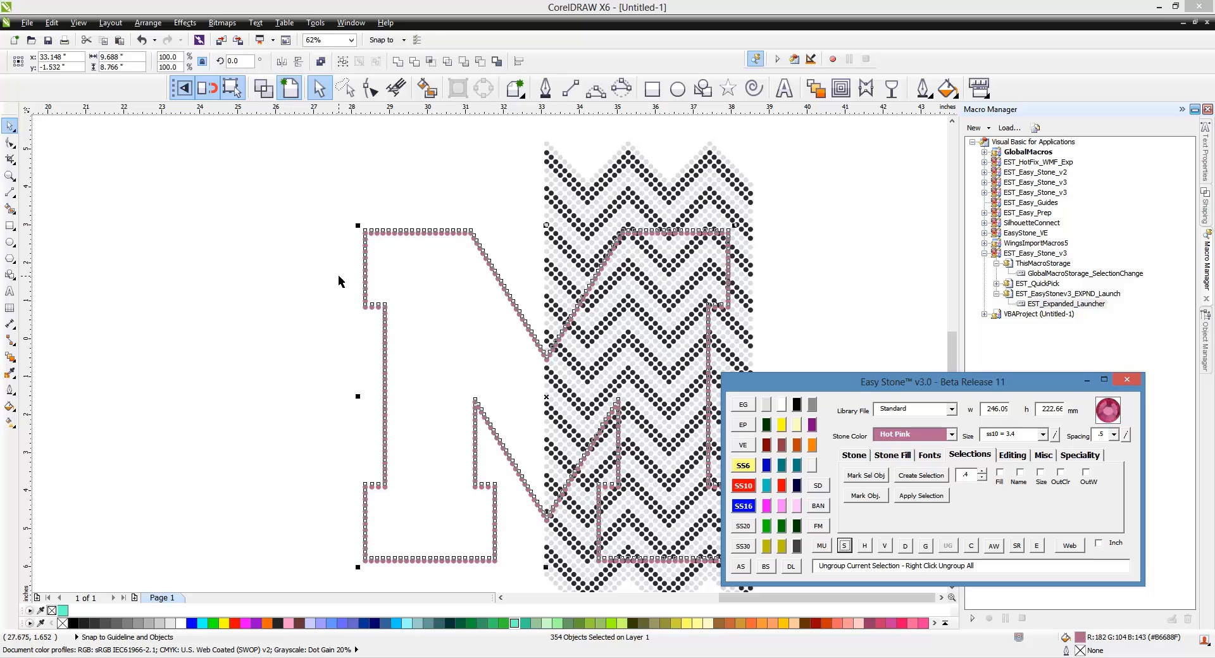
{"action": "left_click_drag", "start_coordinate": [310, 177], "coordinate": [528, 579]}
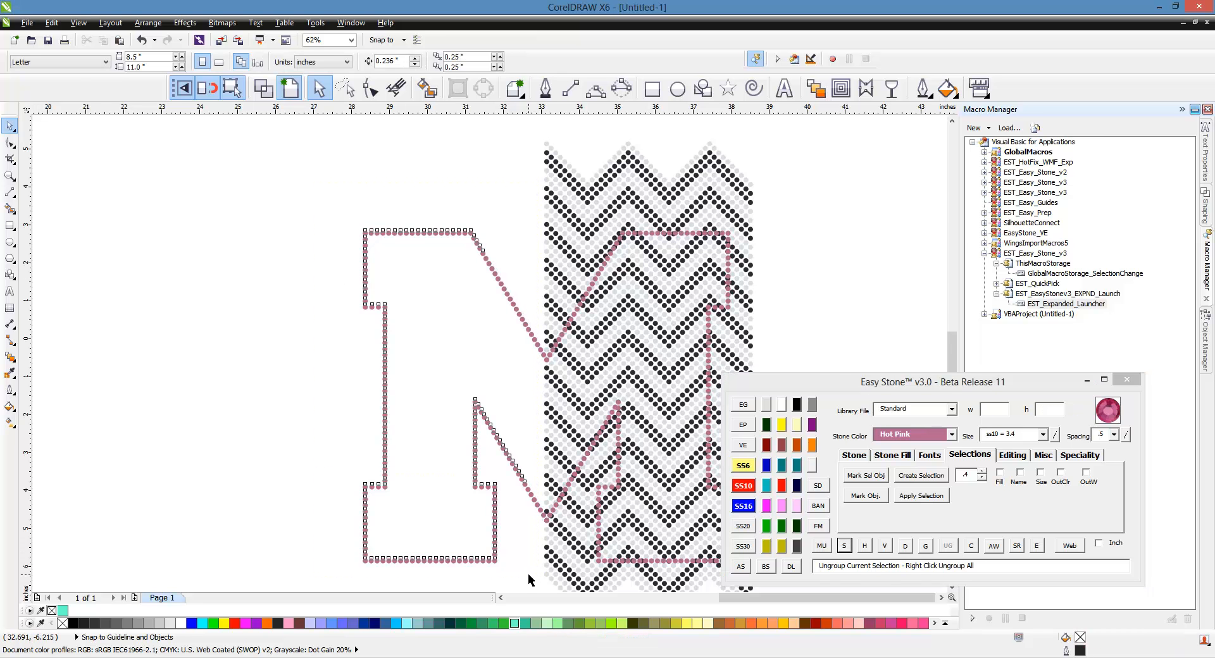
{"action": "key", "text": "Delete"}
Delete the leftover pink stones left of the centre line at the M's upper and lower V tips.
{"action": "scroll", "coordinate": [506, 472], "scroll_direction": "up", "scroll_amount": 2}
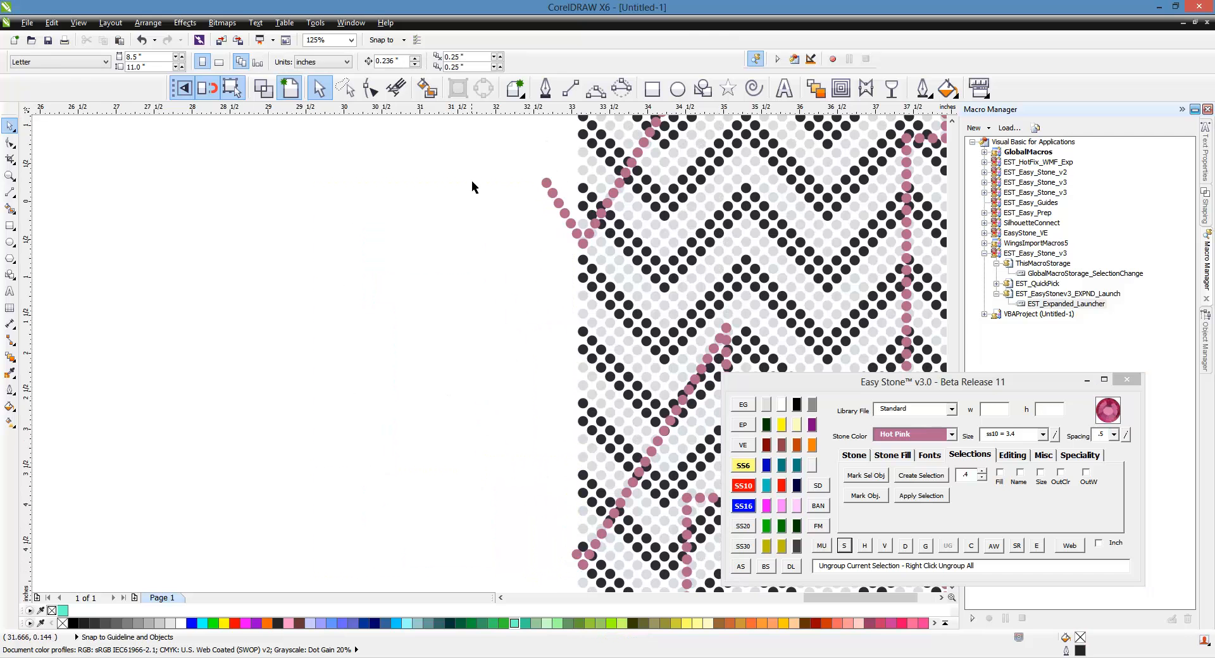
{"action": "left_click_drag", "start_coordinate": [502, 164], "coordinate": [583, 292]}
{"action": "key", "text": "Delete"}
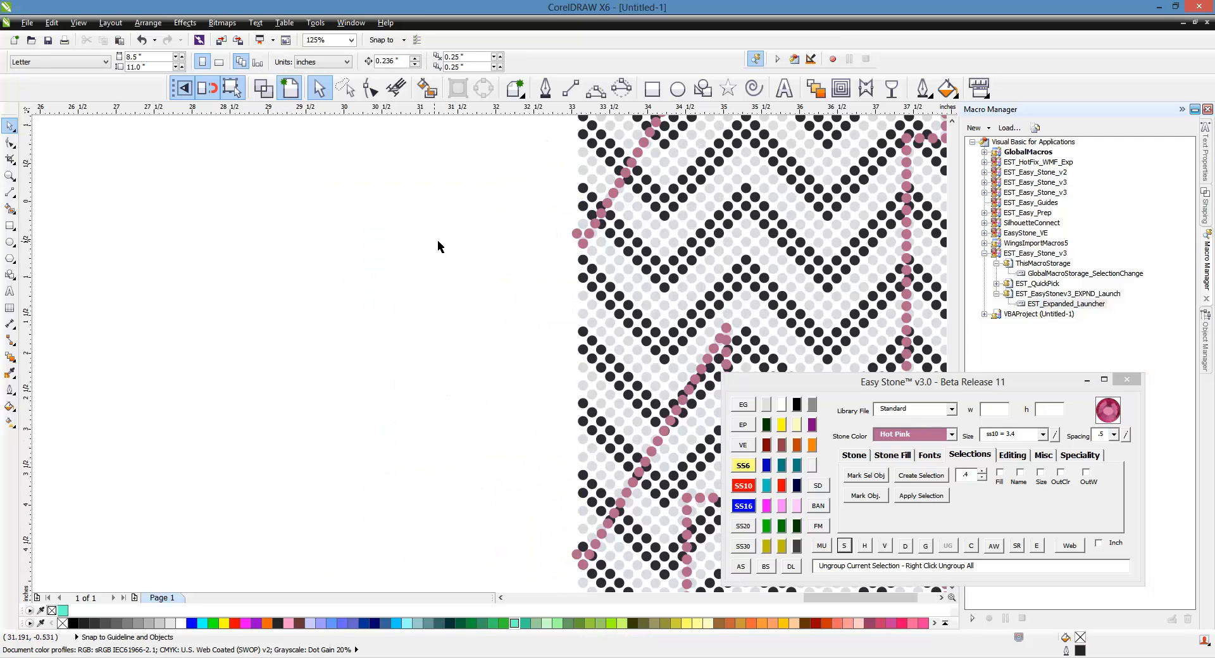
{"action": "scroll", "coordinate": [577, 236], "scroll_direction": "up", "scroll_amount": 1}
{"action": "left_click", "coordinate": [576, 234]}
{"action": "key", "text": "Delete"}
{"action": "scroll", "coordinate": [456, 244], "scroll_direction": "down", "scroll_amount": 1}
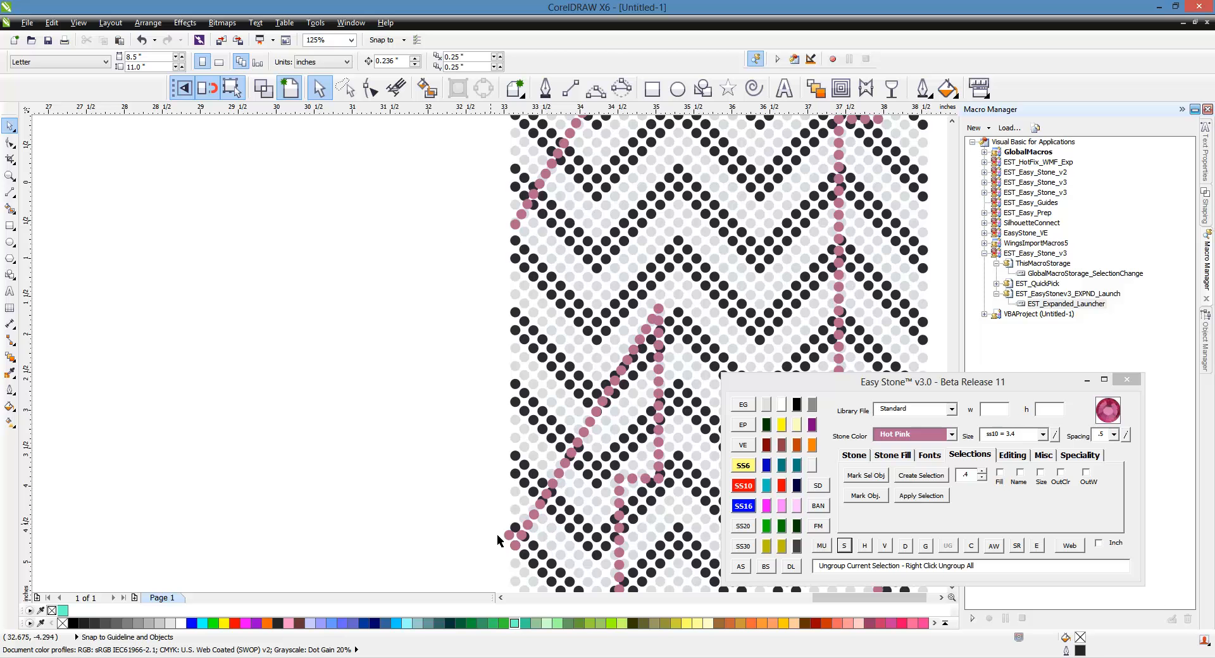
{"action": "scroll", "coordinate": [499, 538], "scroll_direction": "up", "scroll_amount": 1}
{"action": "left_click", "coordinate": [513, 535]}
{"action": "scroll", "coordinate": [513, 538], "scroll_direction": "down", "scroll_amount": 2}
{"action": "scroll", "coordinate": [358, 335], "scroll_direction": "down", "scroll_amount": 2}
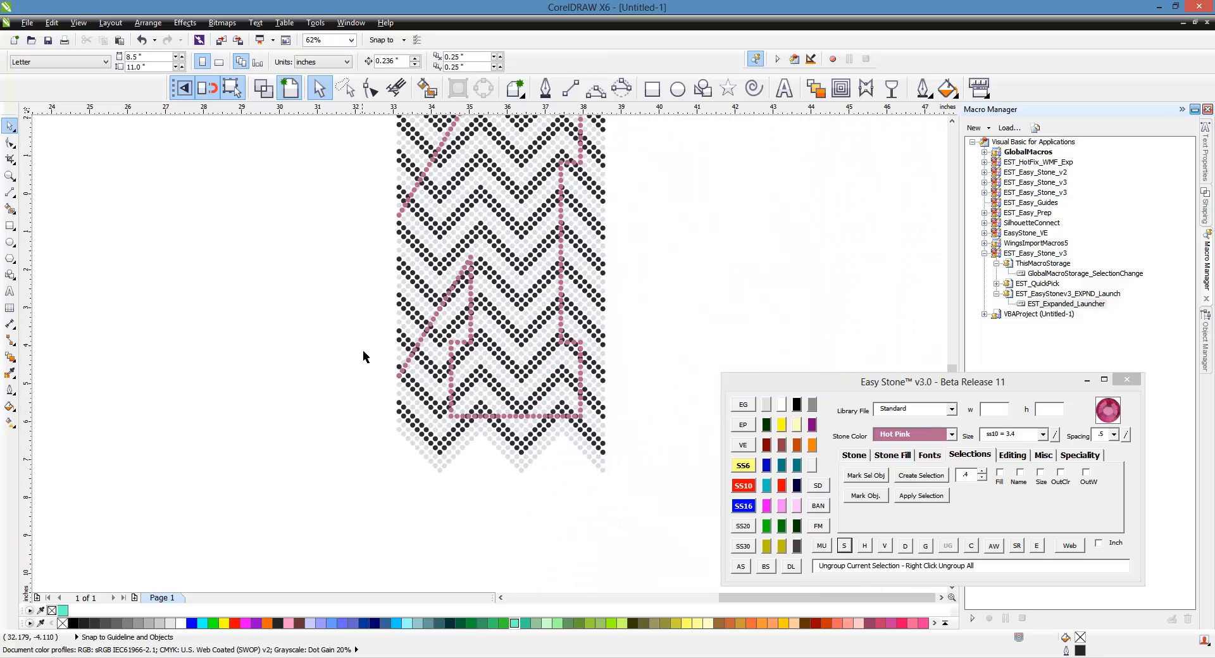
{"action": "scroll", "coordinate": [434, 226], "scroll_direction": "up", "scroll_amount": 2}
{"action": "scroll", "coordinate": [298, 149], "scroll_direction": "up", "scroll_amount": 1}
{"action": "scroll", "coordinate": [307, 332], "scroll_direction": "down", "scroll_amount": 1}
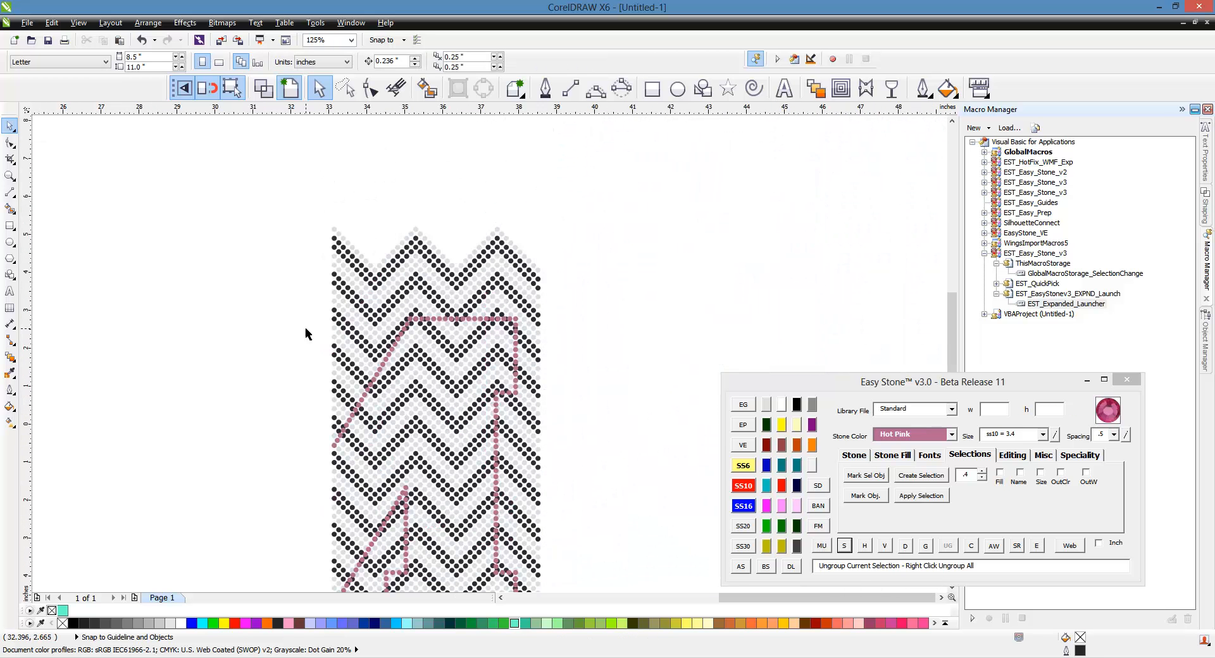
{"action": "left_click_drag", "start_coordinate": [224, 206], "coordinate": [729, 353]}
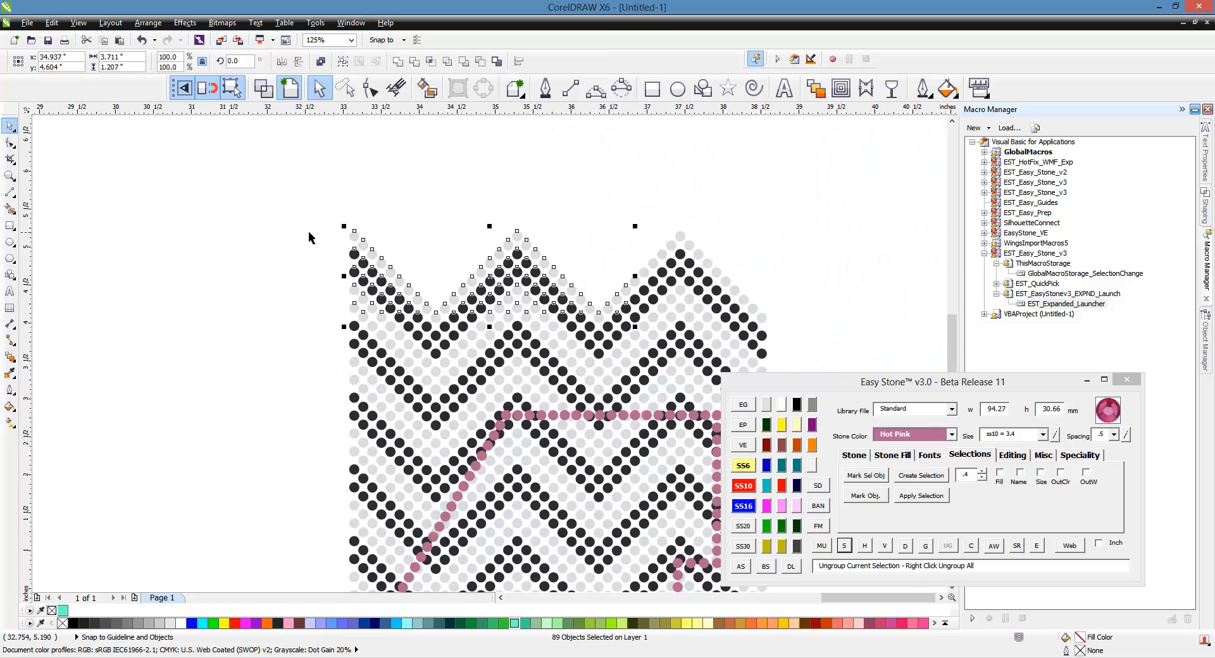
{"action": "scroll", "coordinate": [317, 235], "scroll_direction": "down", "scroll_amount": 1}
{"action": "scroll", "coordinate": [494, 304], "scroll_direction": "up", "scroll_amount": 1}
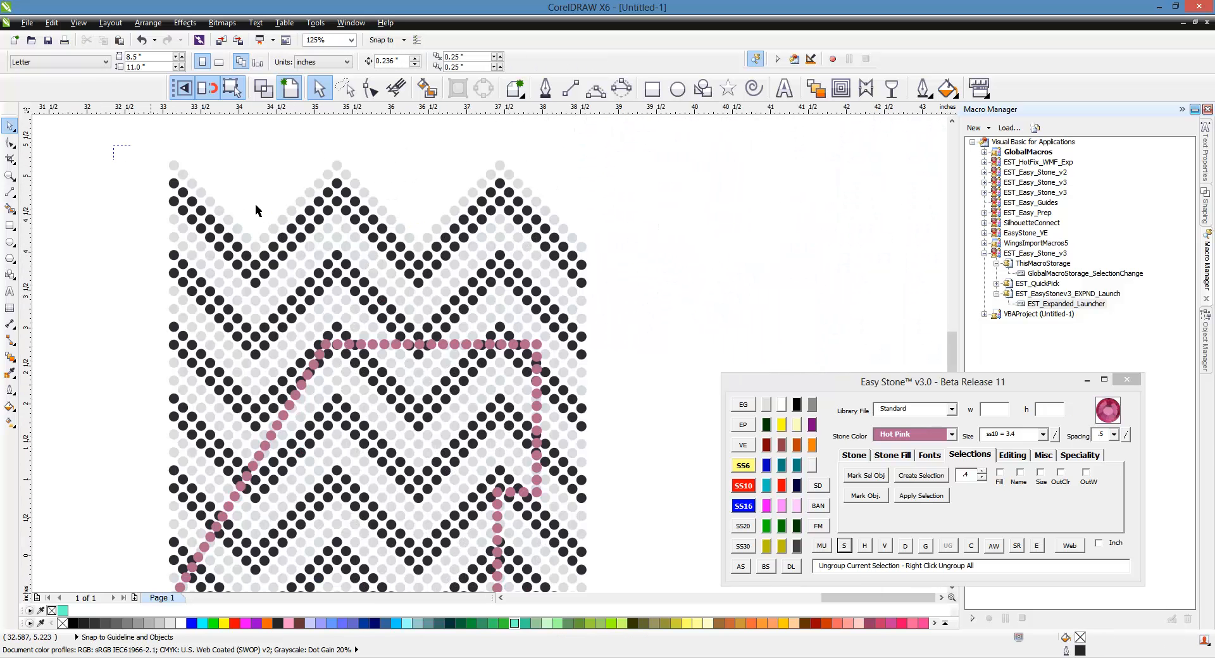
{"action": "left_click_drag", "start_coordinate": [255, 204], "coordinate": [652, 344]}
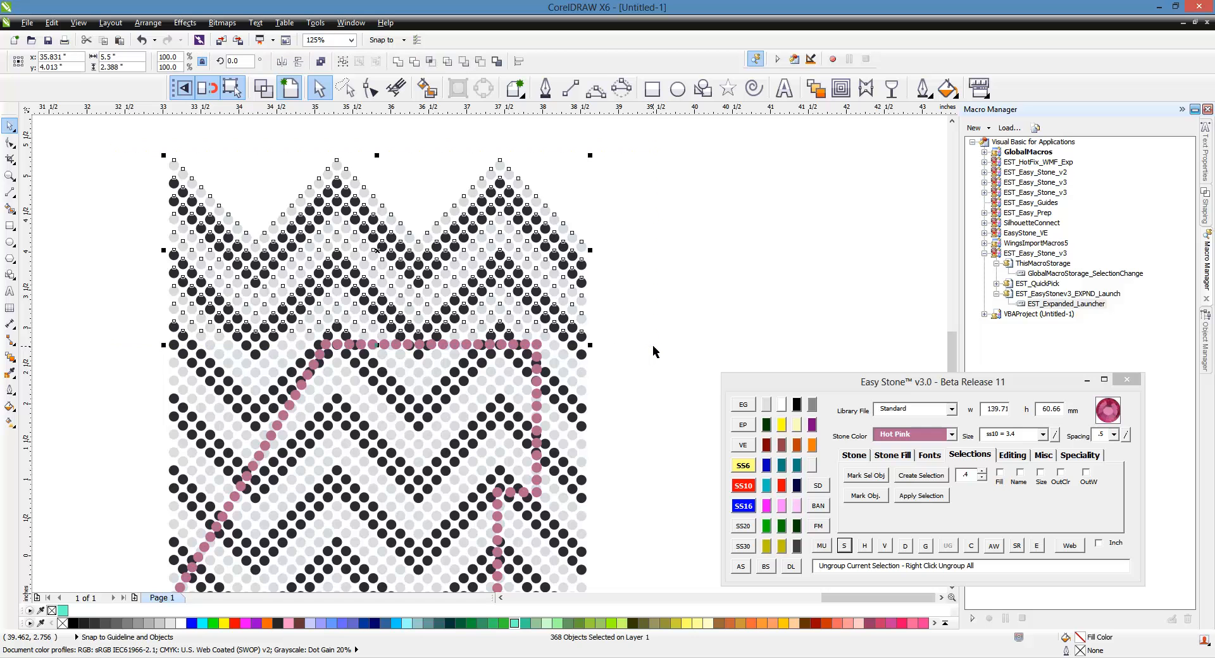
{"action": "left_click", "coordinate": [661, 320]}
Select the entire remaining half of the design and delete its overlapping stones with Easy Stone's overlap check.
{"action": "scroll", "coordinate": [586, 163], "scroll_direction": "down", "scroll_amount": 2}
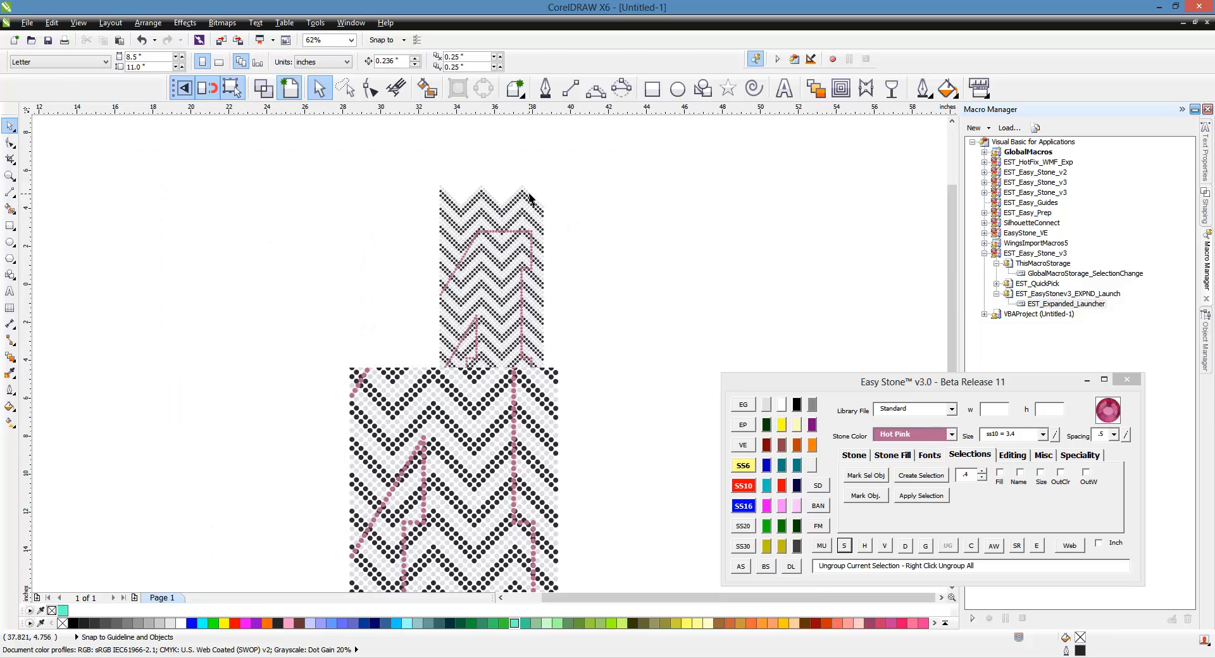
{"action": "left_click_drag", "start_coordinate": [587, 164], "coordinate": [426, 452]}
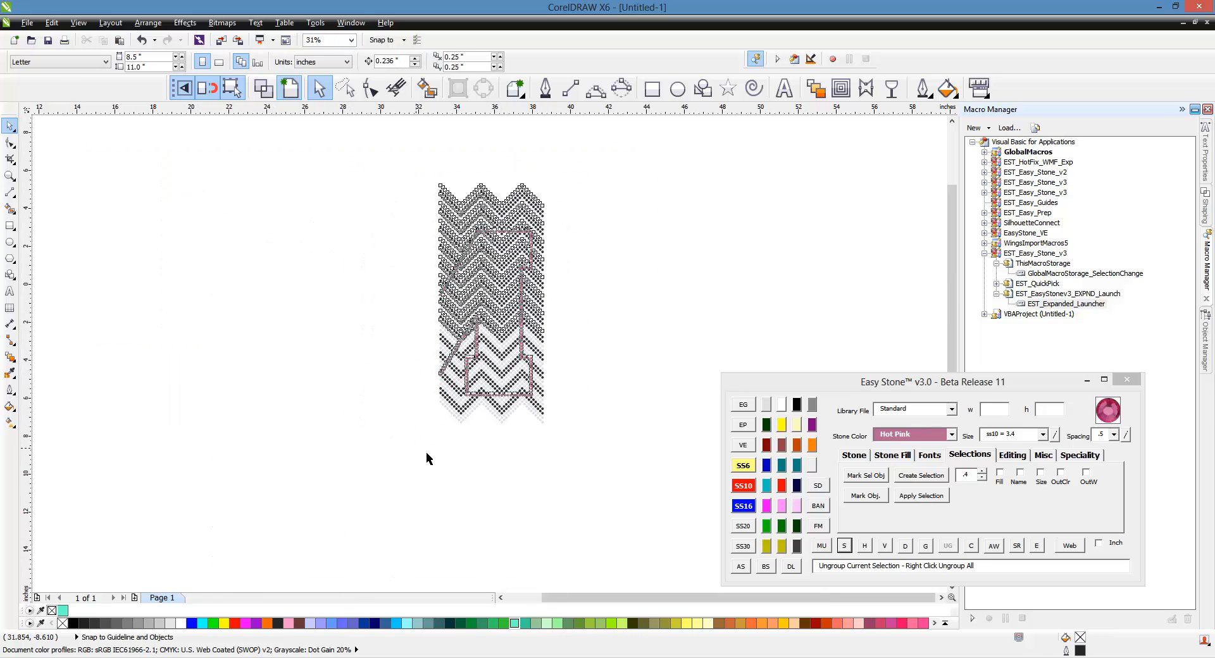
{"action": "left_click", "coordinate": [972, 545]}
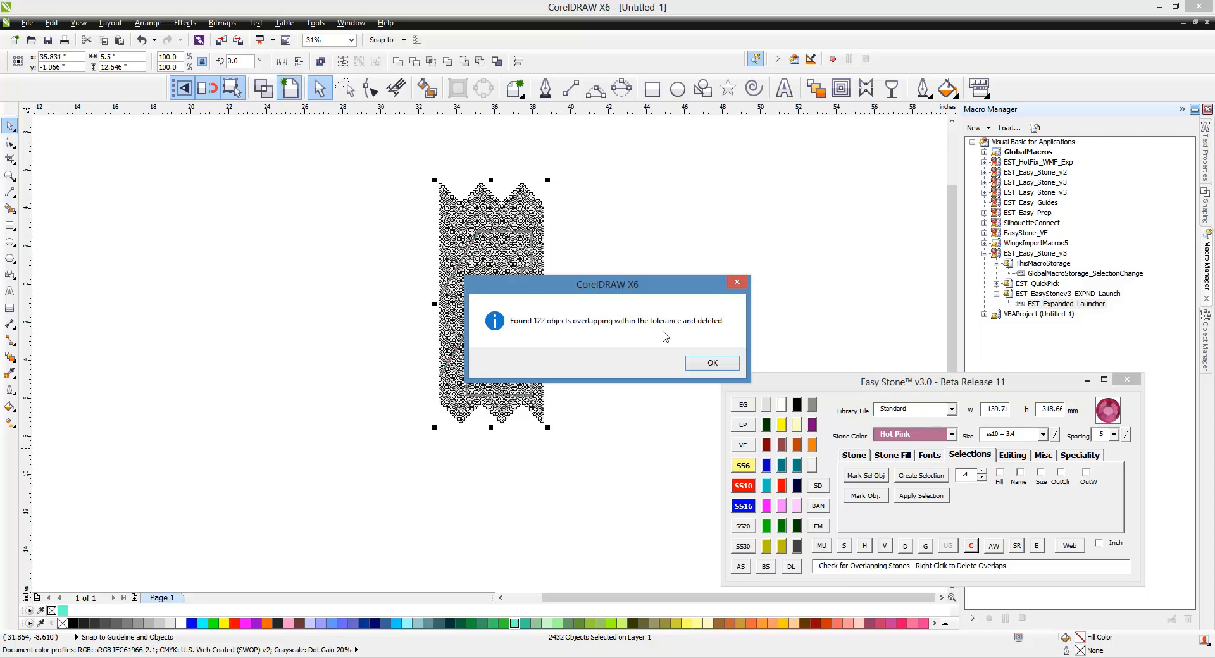
{"action": "left_click", "coordinate": [712, 363]}
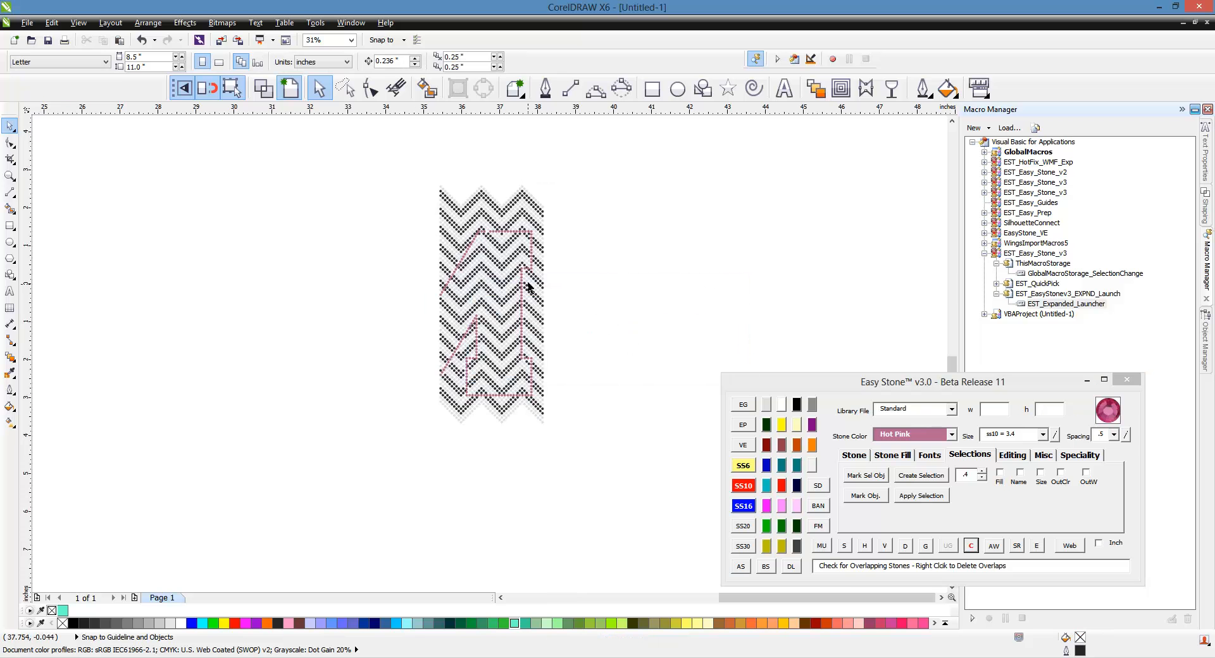
Delete all the chevron stones lying above the M's top edge.
{"action": "scroll", "coordinate": [516, 272], "scroll_direction": "up", "scroll_amount": 2}
{"action": "scroll", "coordinate": [511, 257], "scroll_direction": "down", "scroll_amount": 1}
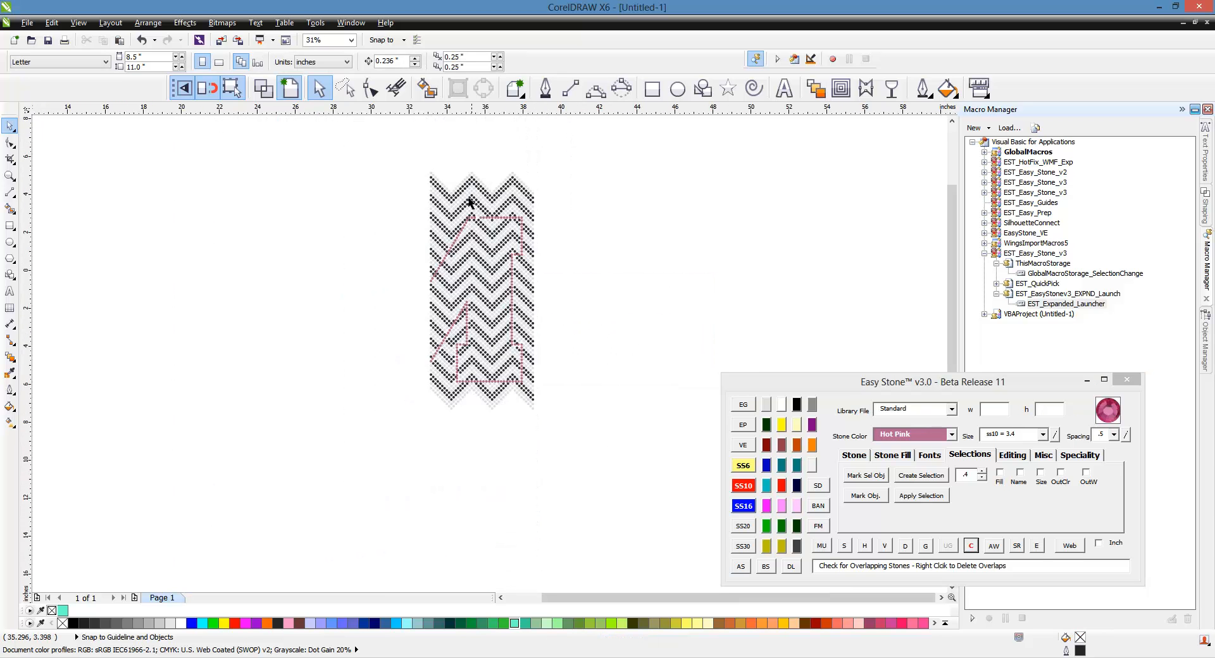
{"action": "scroll", "coordinate": [458, 174], "scroll_direction": "up", "scroll_amount": 1}
{"action": "left_click_drag", "start_coordinate": [268, 170], "coordinate": [777, 348]}
{"action": "key", "text": "Delete"}
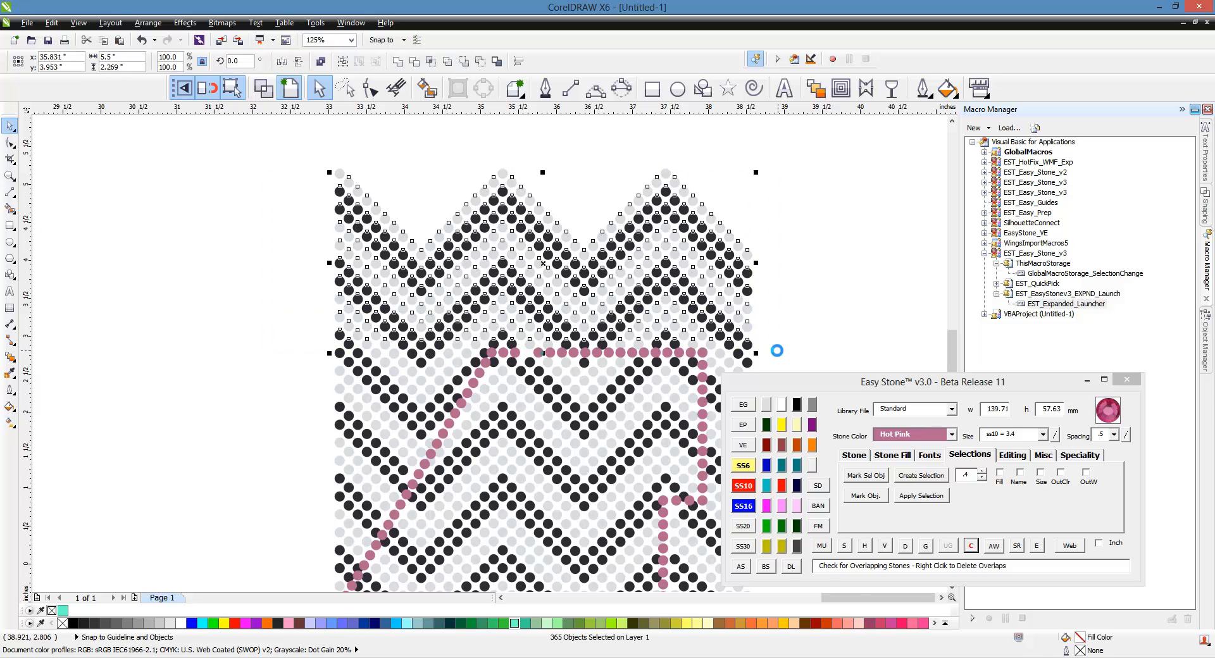
{"action": "scroll", "coordinate": [384, 395], "scroll_direction": "up", "scroll_amount": 1}
{"action": "scroll", "coordinate": [537, 203], "scroll_direction": "down", "scroll_amount": 1}
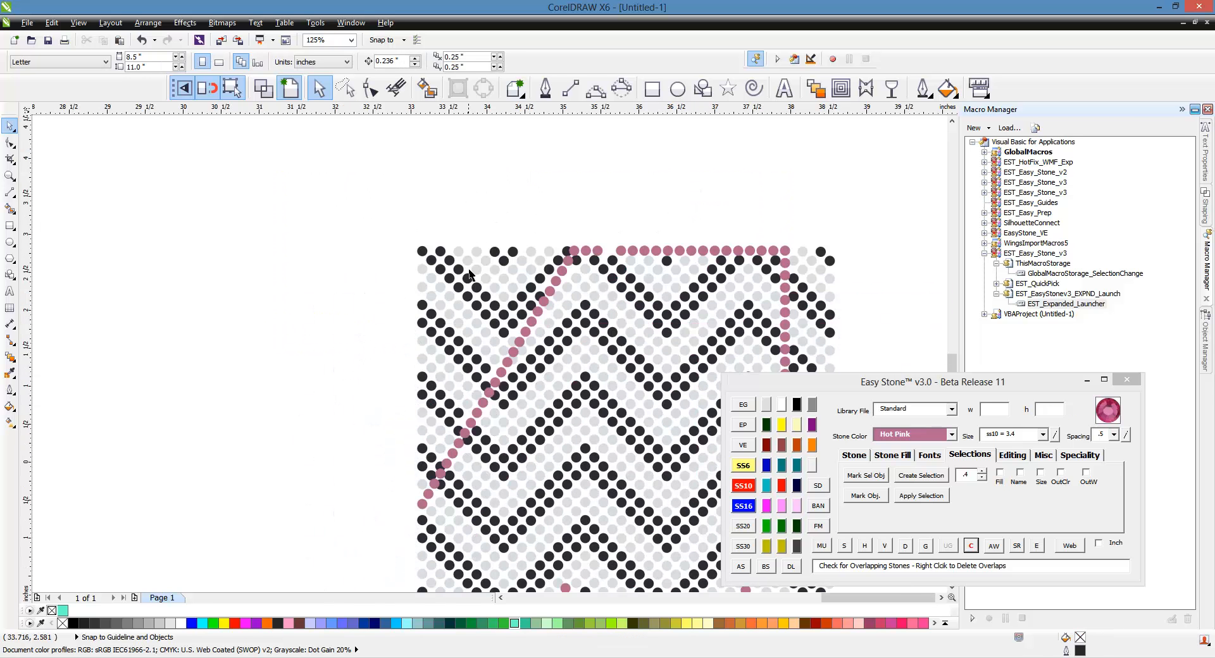
Select the chevron stones outside the M's upper diagonal with the Freehand Pick tool and delete them.
{"action": "left_click", "coordinate": [348, 91]}
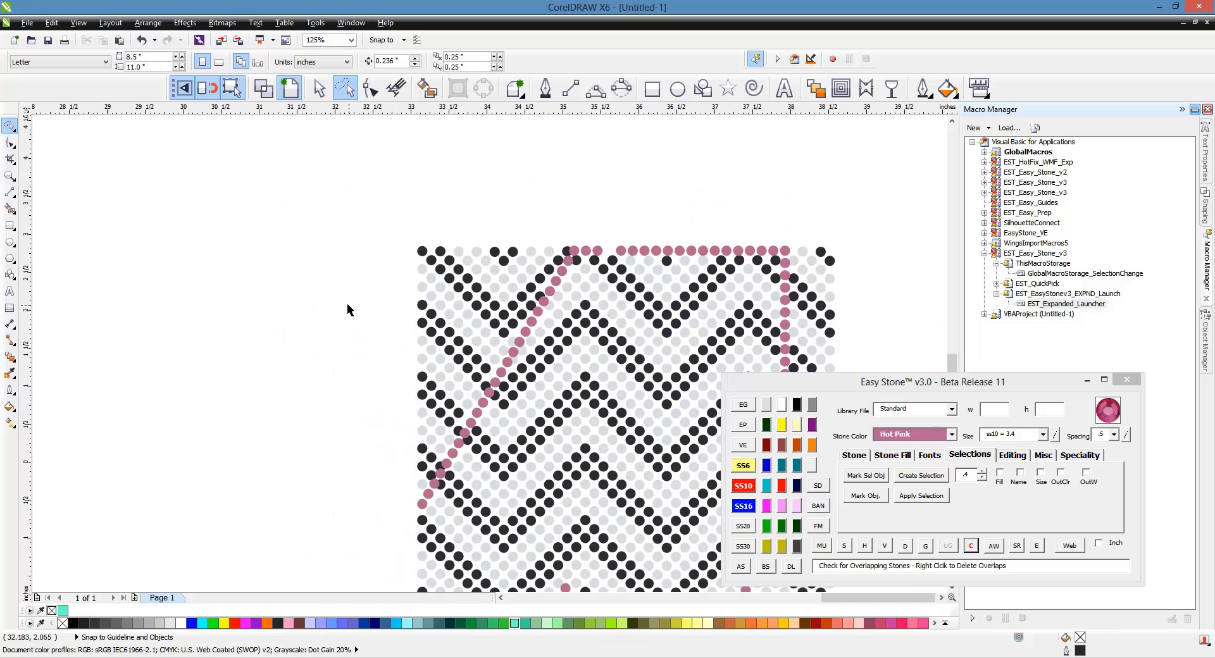
{"action": "mouse_move", "coordinate": [346, 273]}
{"action": "left_mouse_down"}
{"action": "mouse_move", "coordinate": [573, 243]}
{"action": "mouse_move", "coordinate": [570, 269]}
{"action": "mouse_move", "coordinate": [422, 486]}
{"action": "mouse_move", "coordinate": [334, 488]}
{"action": "mouse_move", "coordinate": [330, 468]}
{"action": "left_mouse_up"}
{"action": "key", "text": "Delete"}
{"action": "scroll", "coordinate": [410, 446], "scroll_direction": "up", "scroll_amount": 3}
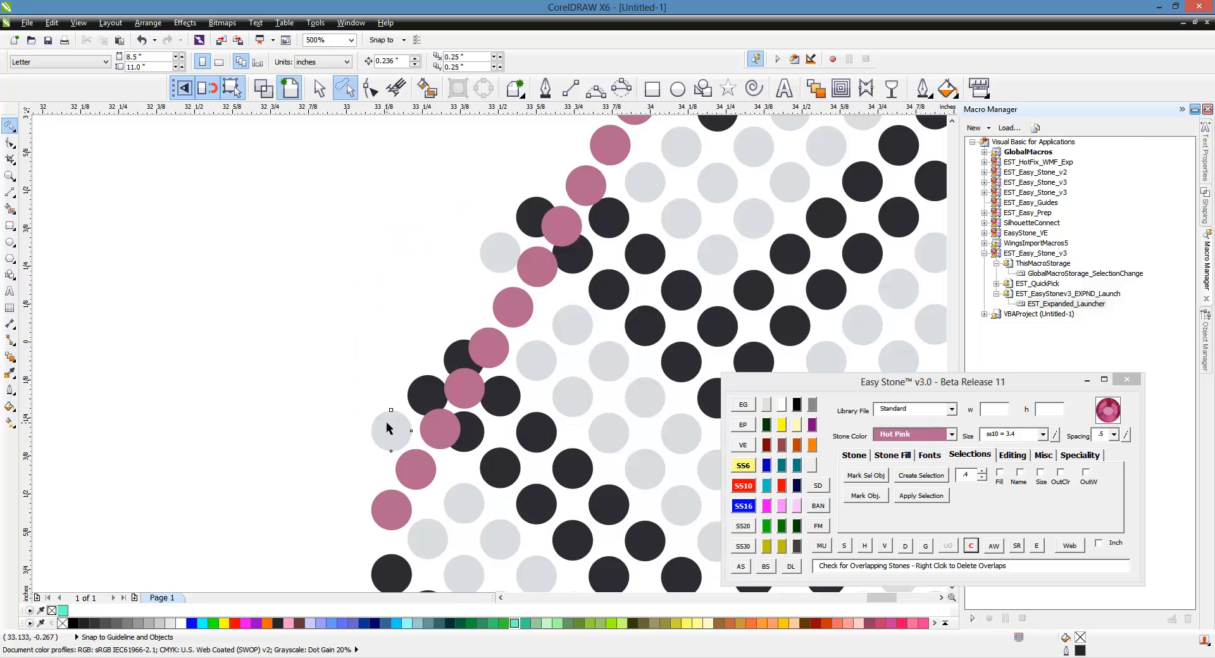
Delete the stray Crystal and Jet Black stones outside the lower part of the M's upper diagonal.
{"action": "key", "text": "Delete"}
{"action": "left_click", "coordinate": [426, 394]}
{"action": "key", "text": "Delete"}
{"action": "left_click", "coordinate": [460, 355]}
{"action": "key", "text": "Delete"}
{"action": "left_click", "coordinate": [492, 255]}
{"action": "key", "text": "Delete"}
{"action": "left_click", "coordinate": [536, 212]}
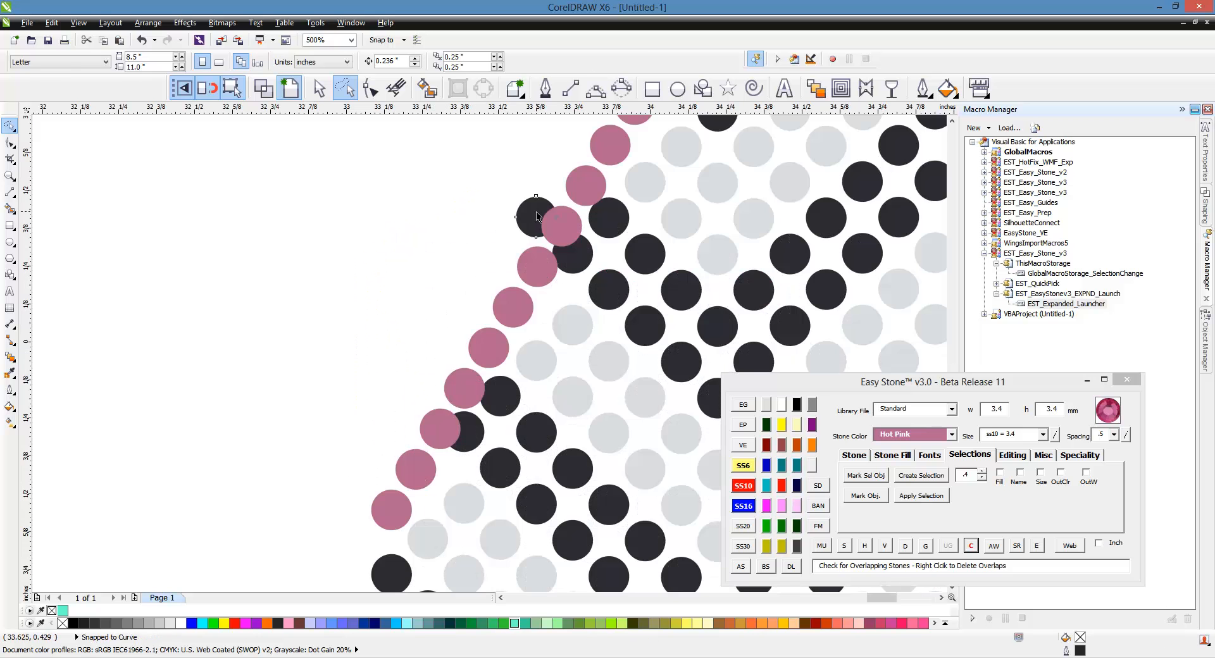
{"action": "key", "text": "Delete"}
Delete the two Jet Black stones protruding outside the middle stretch of the M's upper diagonal.
{"action": "scroll", "coordinate": [365, 434], "scroll_direction": "down", "scroll_amount": 2}
{"action": "scroll", "coordinate": [427, 343], "scroll_direction": "up", "scroll_amount": 2}
{"action": "left_click", "coordinate": [472, 352]}
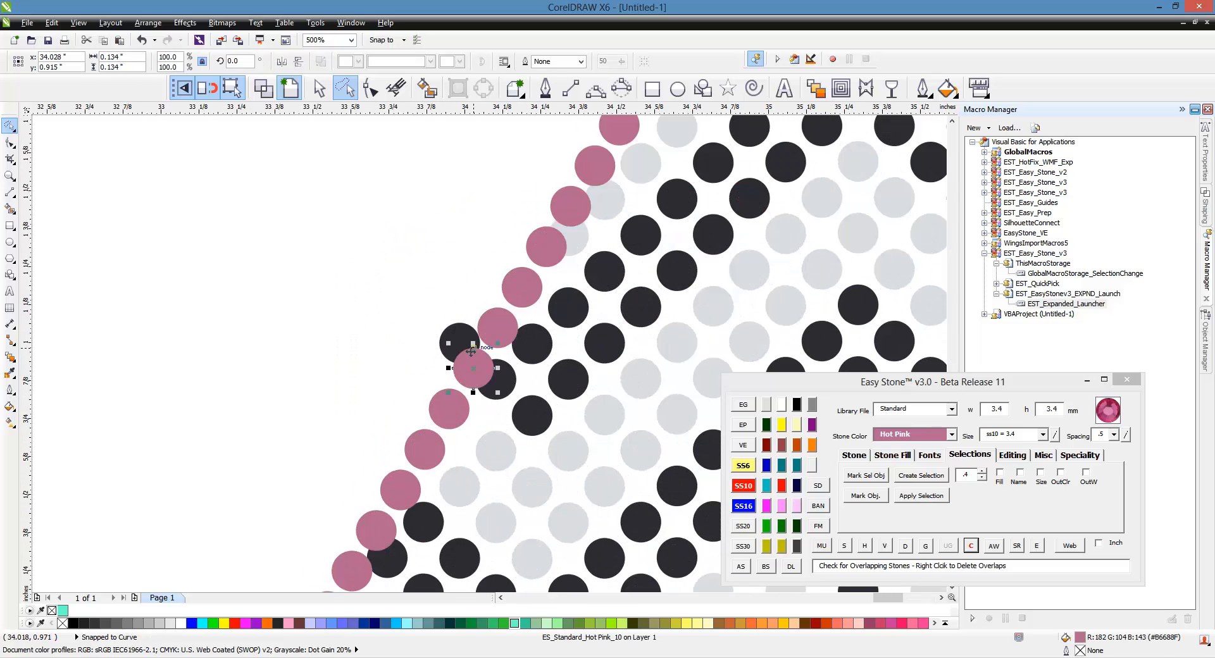
{"action": "key", "text": "Delete"}
{"action": "scroll", "coordinate": [477, 287], "scroll_direction": "down", "scroll_amount": 2}
{"action": "scroll", "coordinate": [517, 203], "scroll_direction": "up", "scroll_amount": 2}
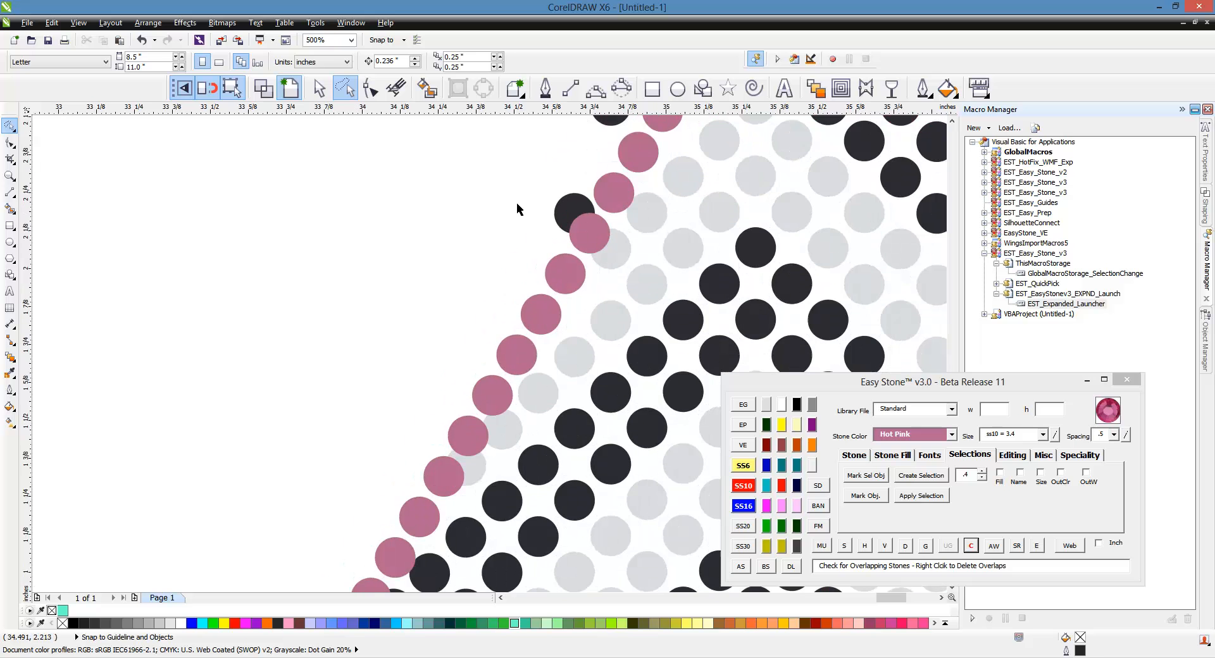
{"action": "left_click", "coordinate": [563, 209]}
{"action": "key", "text": "Delete"}
Delete the three Jet Black stones outside the corner where the upper diagonal meets the M's top edge.
{"action": "scroll", "coordinate": [491, 262], "scroll_direction": "down", "scroll_amount": 2}
{"action": "scroll", "coordinate": [481, 279], "scroll_direction": "up", "scroll_amount": 2}
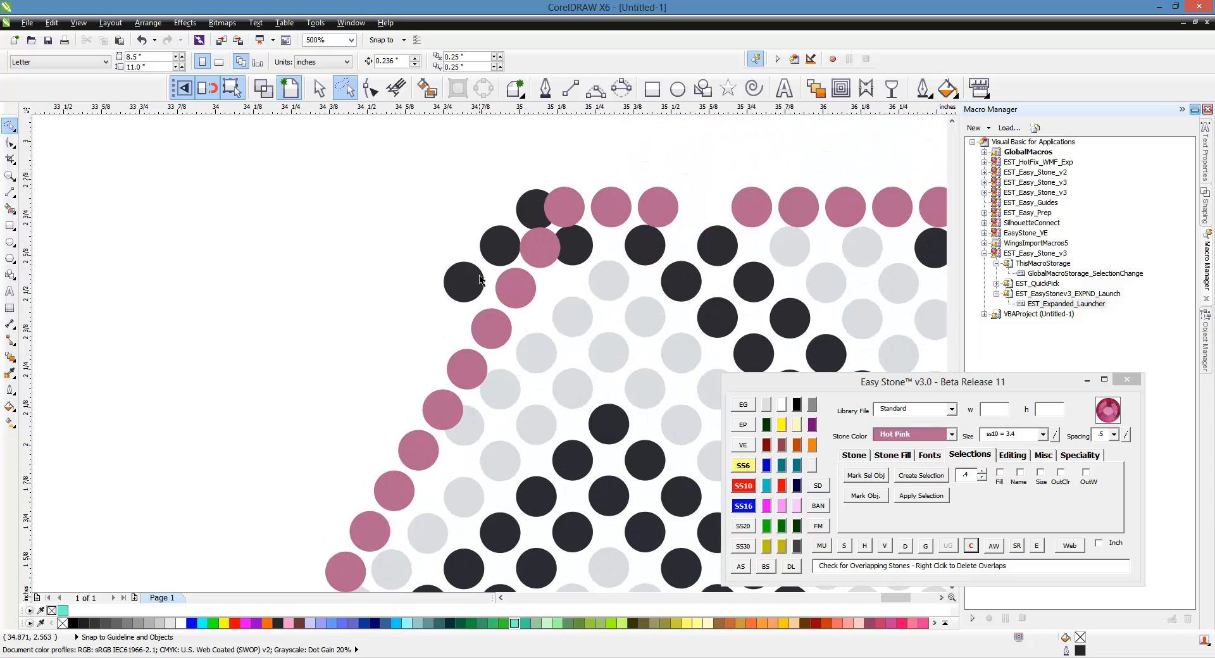
{"action": "left_click", "coordinate": [471, 279]}
{"action": "key", "text": "Delete"}
{"action": "left_click", "coordinate": [497, 238]}
{"action": "key", "text": "Delete"}
{"action": "left_click", "coordinate": [533, 207]}
{"action": "key", "text": "Delete"}
Fill the gap in the M's top edge with a copied Hot Pink stone and space it evenly horizontally between its neighbours.
{"action": "scroll", "coordinate": [407, 240], "scroll_direction": "down", "scroll_amount": 1}
{"action": "scroll", "coordinate": [536, 203], "scroll_direction": "up", "scroll_amount": 1}
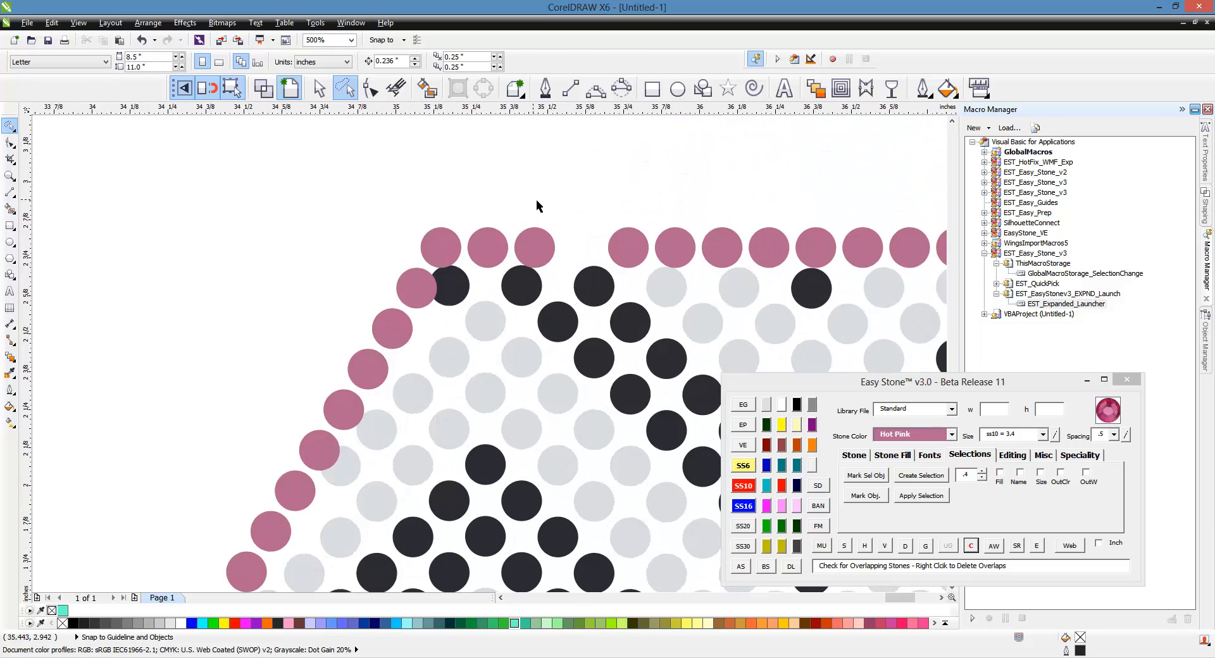
{"action": "scroll", "coordinate": [536, 206], "scroll_direction": "up", "scroll_amount": 1}
{"action": "left_click", "coordinate": [519, 254]}
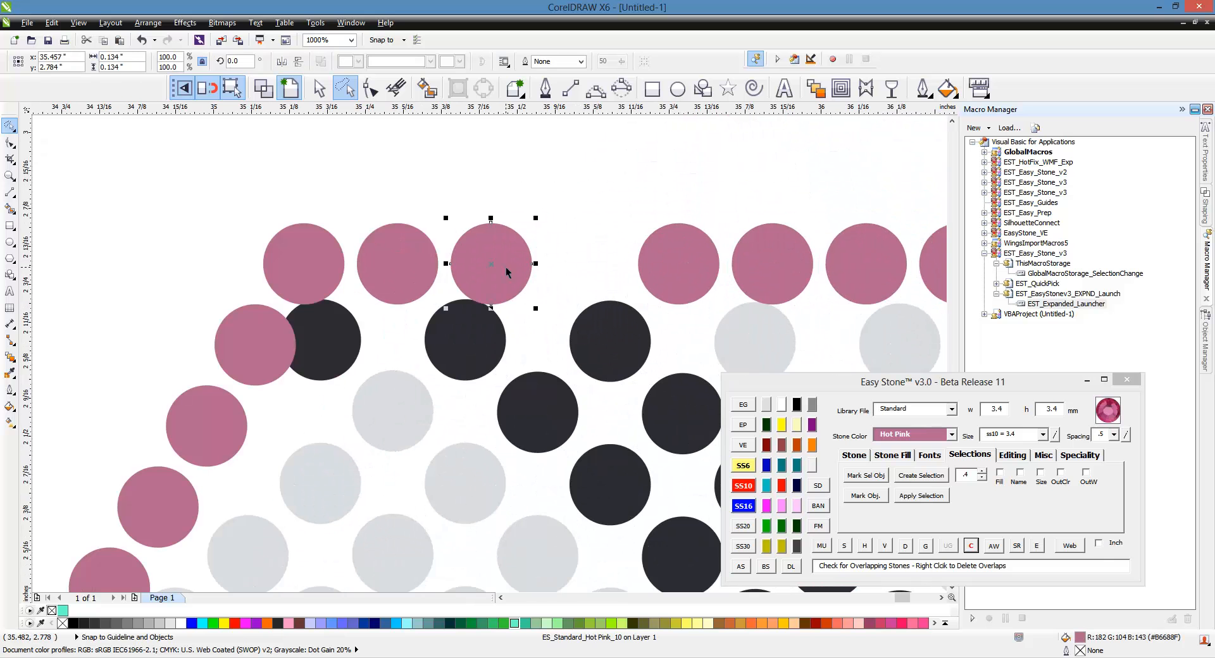
{"action": "left_click", "coordinate": [585, 270]}
{"action": "left_click", "coordinate": [491, 263]}
{"action": "left_click_drag", "start_coordinate": [483, 263], "coordinate": [571, 264]}
{"action": "left_click", "coordinate": [496, 232], "text": "shift"}
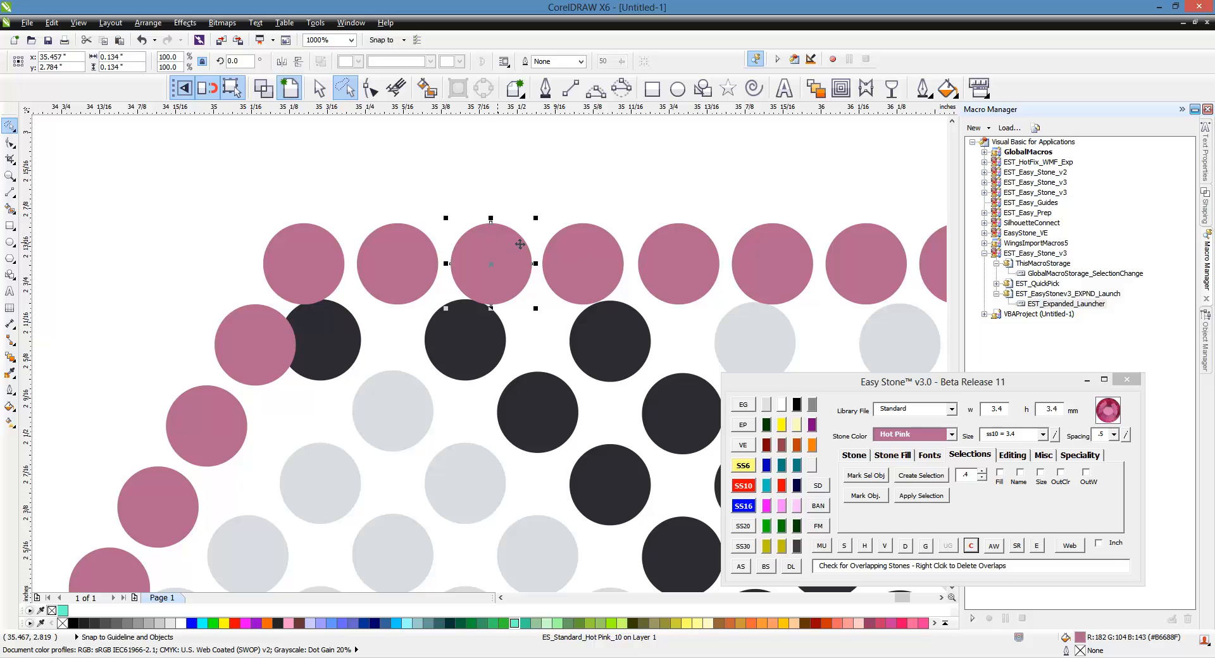
{"action": "left_click", "coordinate": [672, 242], "text": "shift"}
{"action": "left_click", "coordinate": [864, 546]}
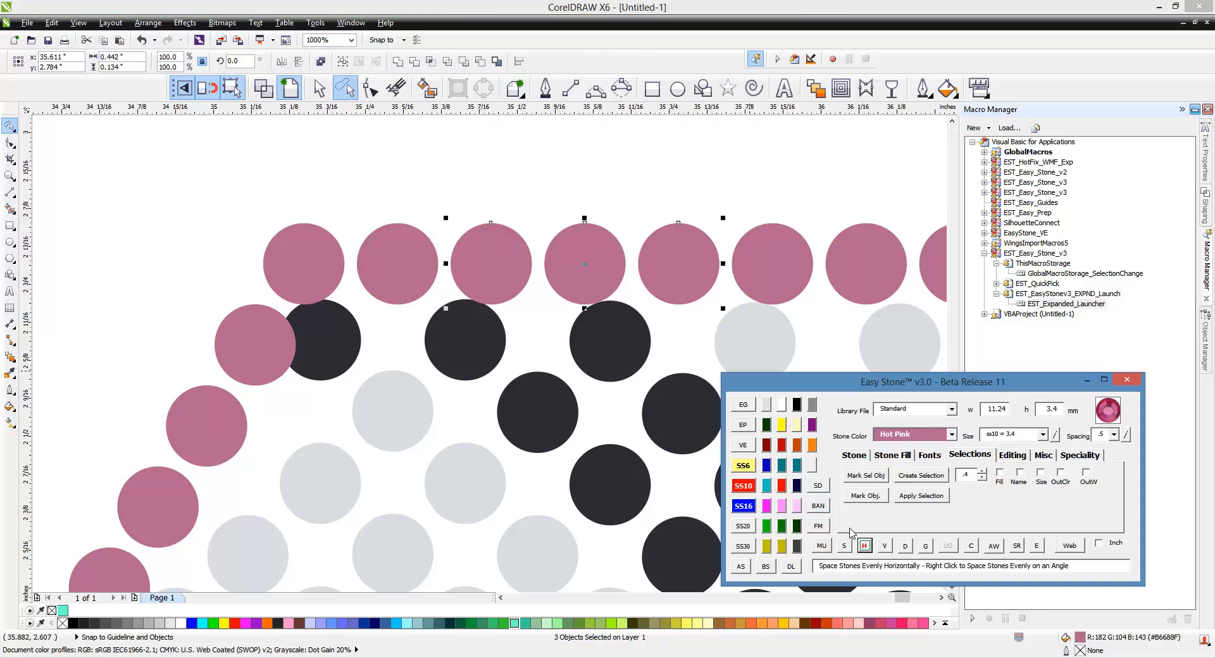
Select the chevron stones outside the right edge of the M's upper serif with the Pick tool and delete them.
{"action": "scroll", "coordinate": [379, 204], "scroll_direction": "down", "scroll_amount": 2}
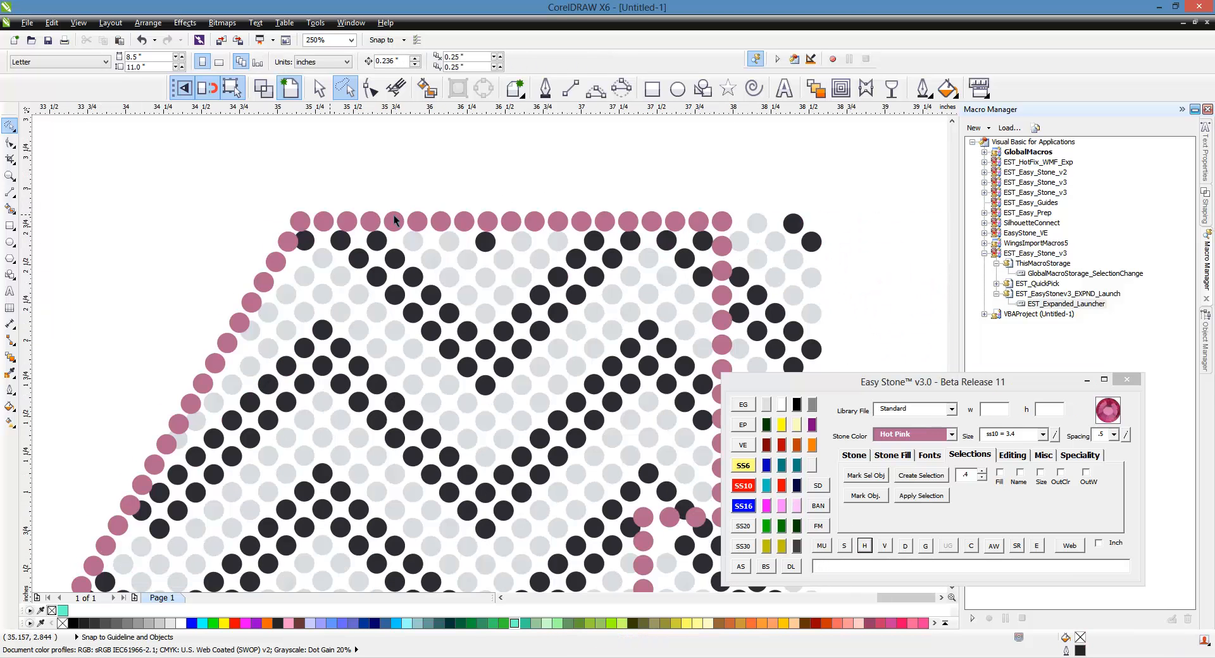
{"action": "scroll", "coordinate": [393, 216], "scroll_direction": "down", "scroll_amount": 1}
{"action": "scroll", "coordinate": [663, 249], "scroll_direction": "up", "scroll_amount": 1}
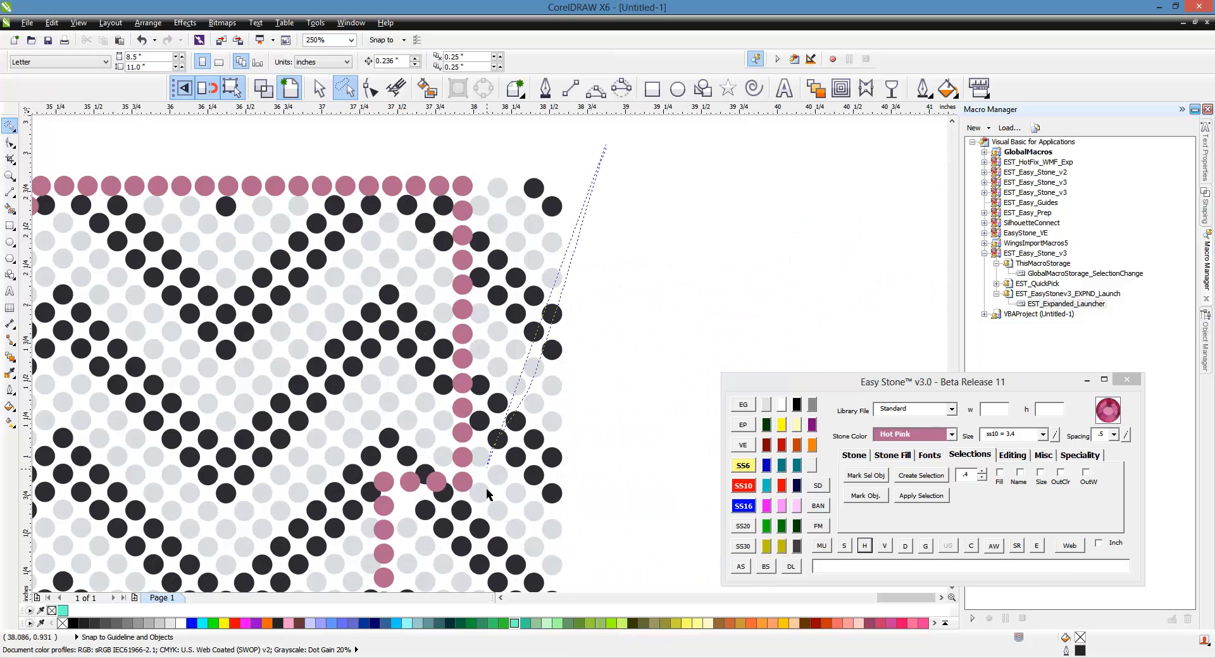
{"action": "left_click", "coordinate": [318, 91]}
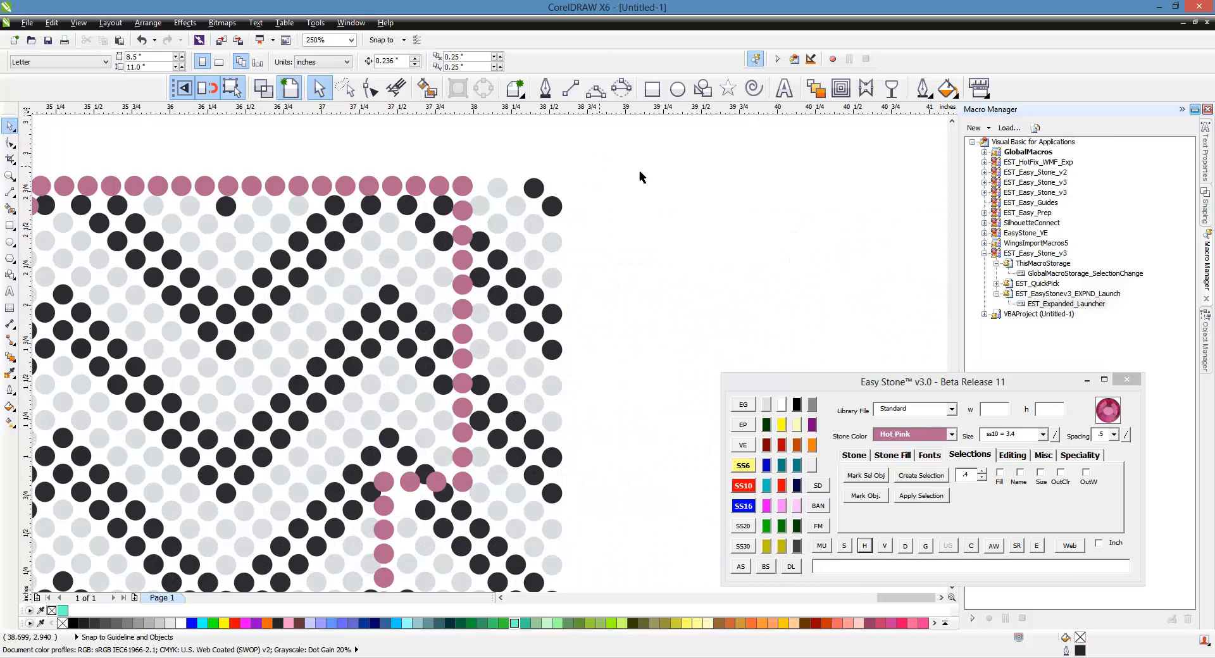
{"action": "left_click_drag", "start_coordinate": [611, 140], "coordinate": [462, 519]}
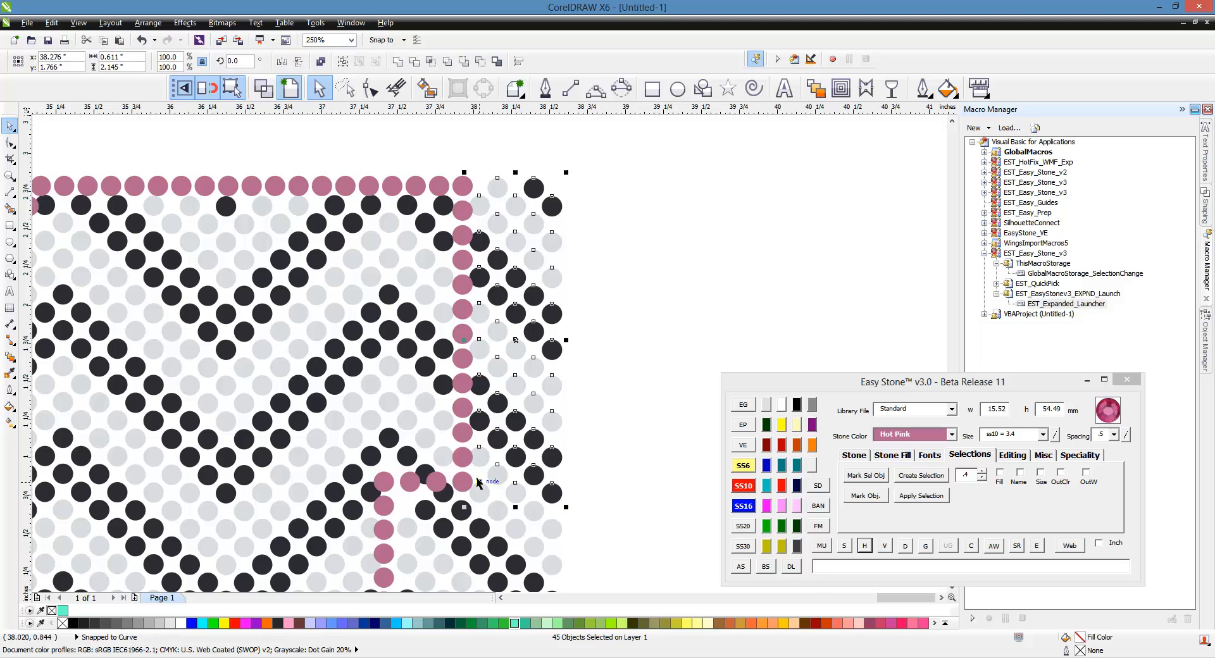
{"action": "key", "text": "Delete"}
Delete the chevron stones beneath the upper serif and along the outer right side of the M's stem.
{"action": "left_click_drag", "start_coordinate": [393, 581], "coordinate": [393, 579]}
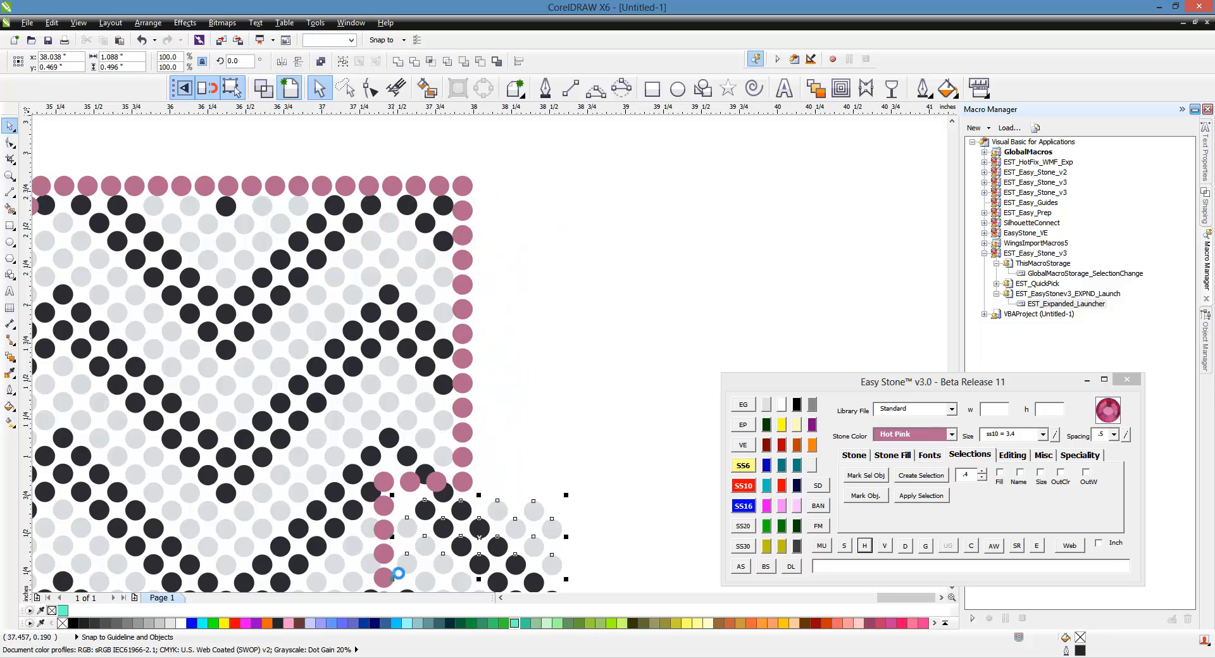
{"action": "key", "text": "Delete"}
{"action": "scroll", "coordinate": [446, 263], "scroll_direction": "down", "scroll_amount": 3}
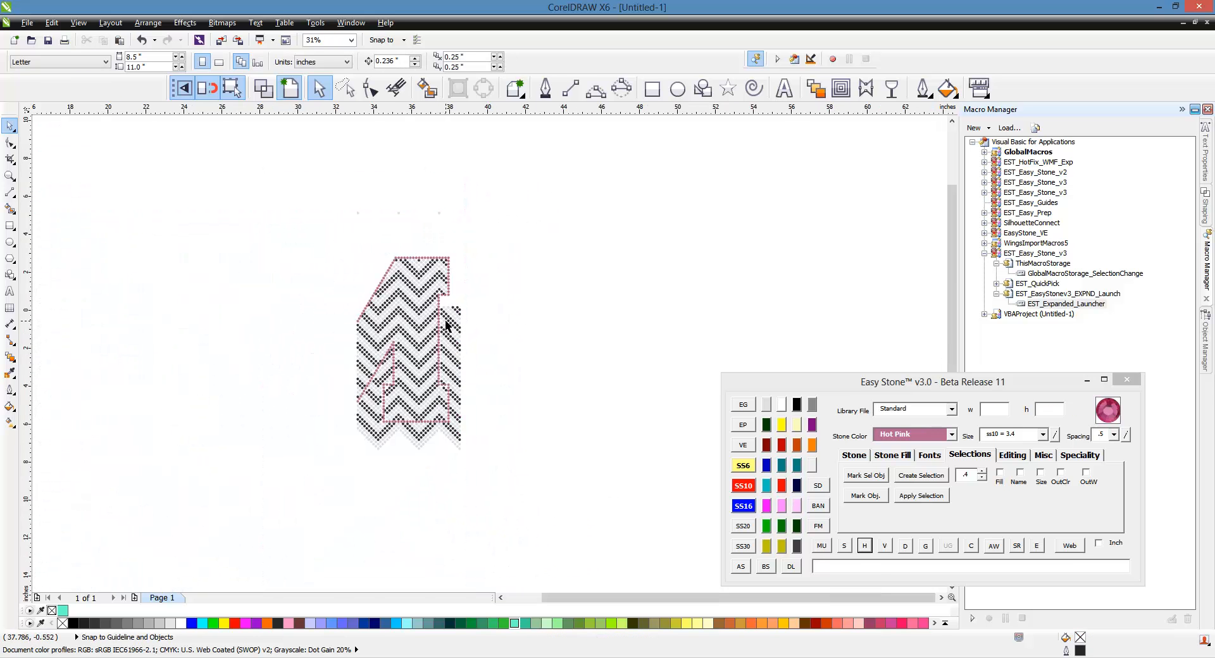
{"action": "scroll", "coordinate": [446, 320], "scroll_direction": "up", "scroll_amount": 1}
{"action": "scroll", "coordinate": [500, 297], "scroll_direction": "up", "scroll_amount": 1}
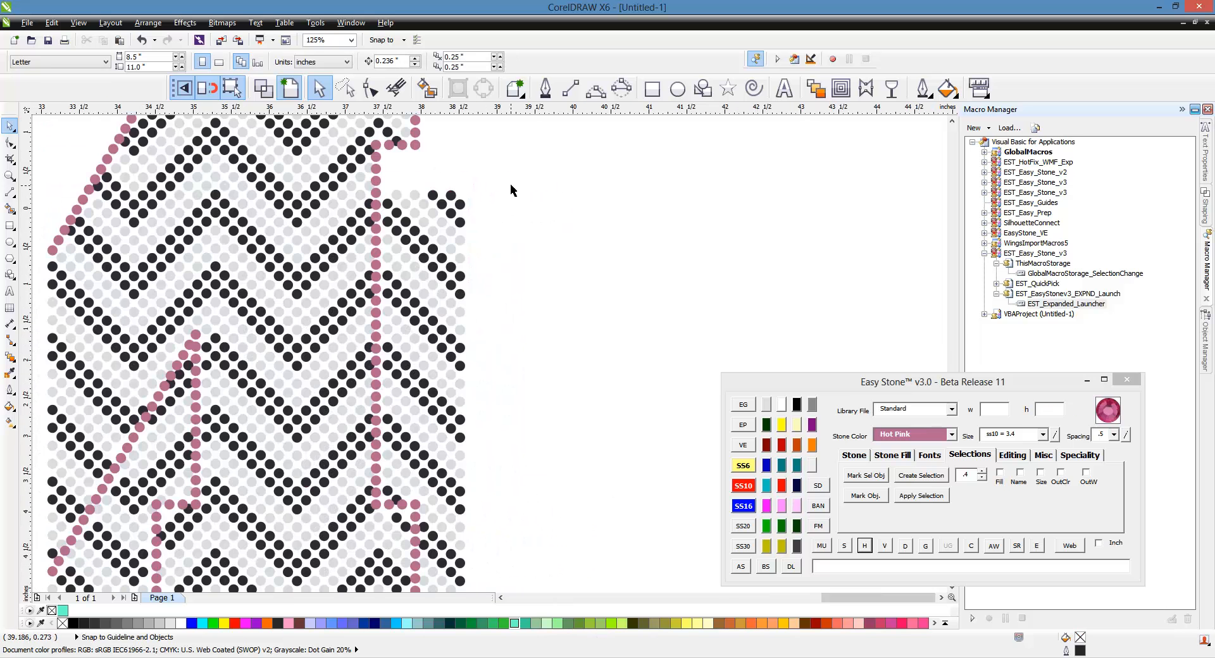
{"action": "left_click_drag", "start_coordinate": [513, 175], "coordinate": [378, 500]}
{"action": "key", "text": "Delete"}
Delete the chevron stones outside the right edge of the M's foot and those below its bottom edge.
{"action": "scroll", "coordinate": [383, 500], "scroll_direction": "up", "scroll_amount": 1}
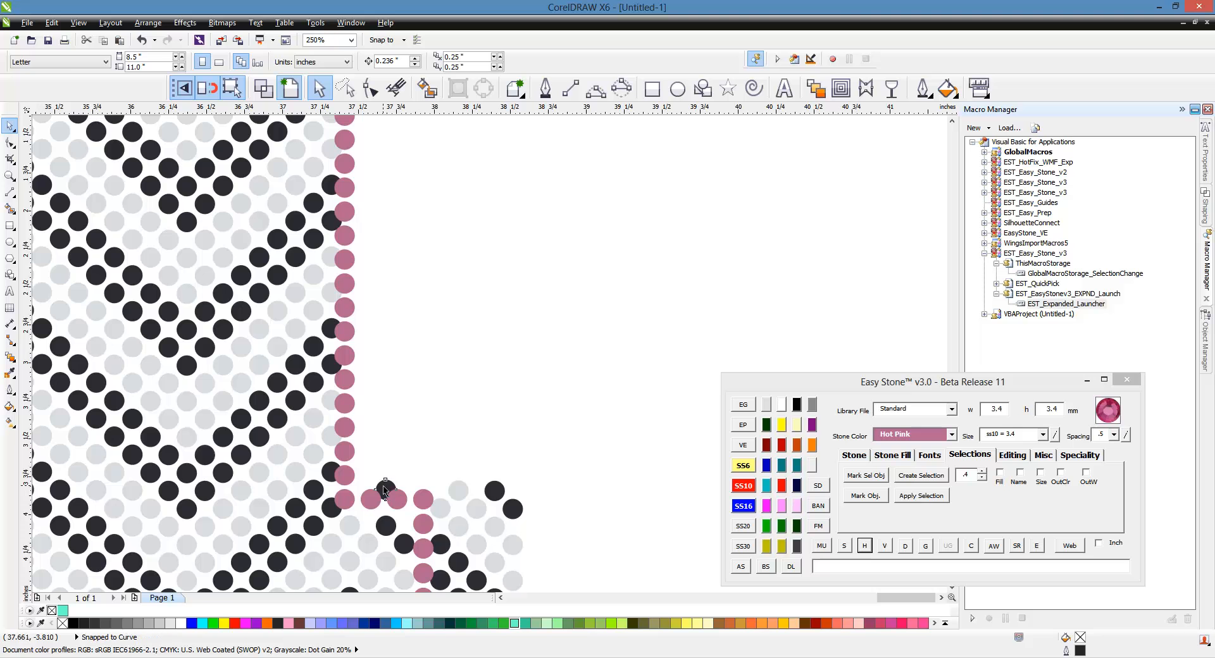
{"action": "scroll", "coordinate": [496, 319], "scroll_direction": "down", "scroll_amount": 1}
{"action": "scroll", "coordinate": [526, 389], "scroll_direction": "down", "scroll_amount": 1}
{"action": "scroll", "coordinate": [533, 338], "scroll_direction": "up", "scroll_amount": 1}
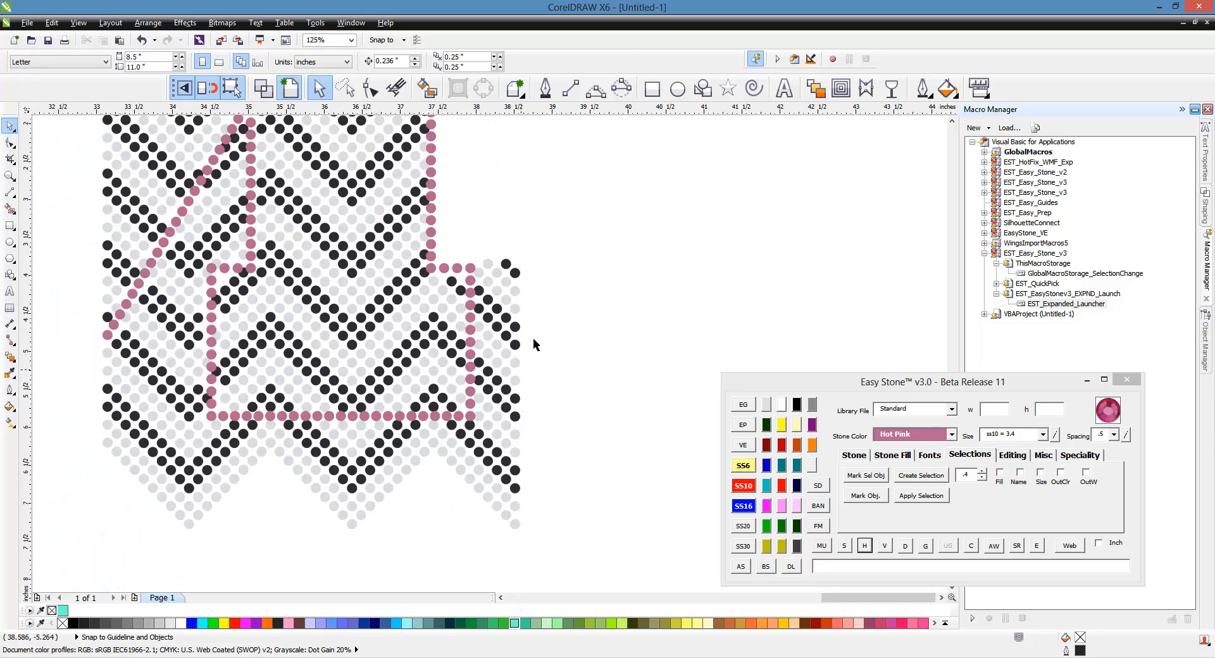
{"action": "left_click_drag", "start_coordinate": [584, 220], "coordinate": [469, 562]}
{"action": "key", "text": "Delete"}
{"action": "left_click_drag", "start_coordinate": [115, 540], "coordinate": [575, 415]}
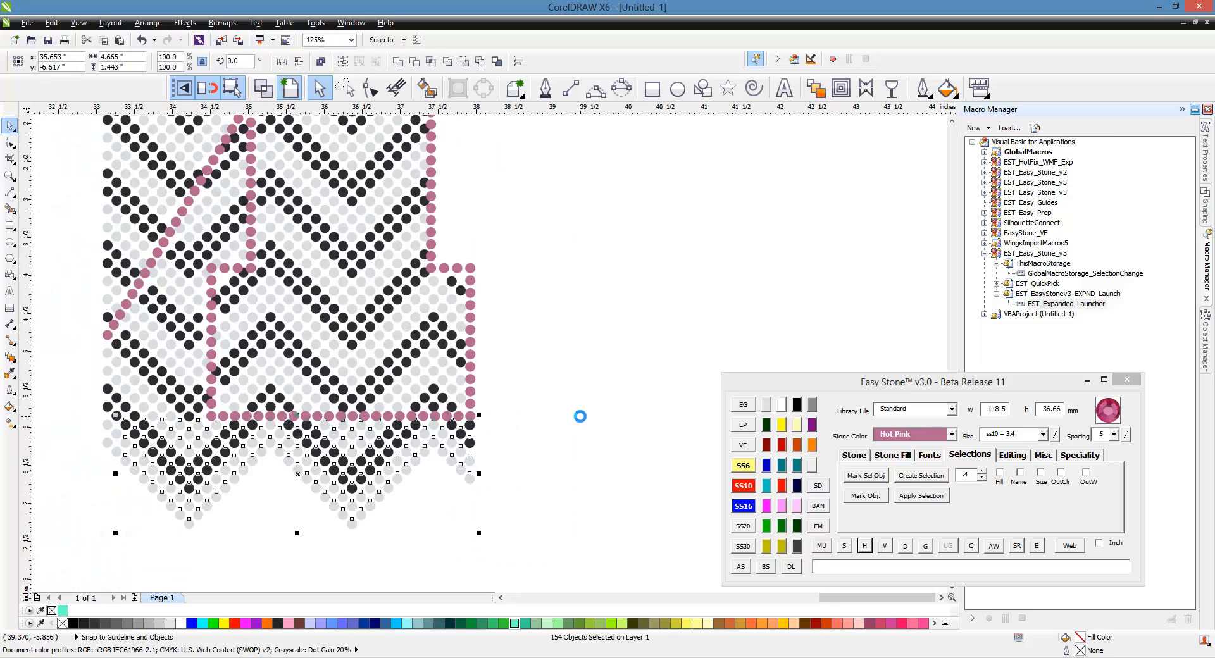
{"action": "key", "text": "Delete"}
Delete the chevron stones left of the M's foot that lie below the diagonal's lower tip.
{"action": "scroll", "coordinate": [627, 401], "scroll_direction": "down", "scroll_amount": 1}
{"action": "scroll", "coordinate": [408, 395], "scroll_direction": "up", "scroll_amount": 1}
{"action": "left_click_drag", "start_coordinate": [280, 485], "coordinate": [426, 350]}
{"action": "key", "text": "Delete"}
{"action": "scroll", "coordinate": [398, 410], "scroll_direction": "up", "scroll_amount": 1}
{"action": "scroll", "coordinate": [498, 474], "scroll_direction": "down", "scroll_amount": 1}
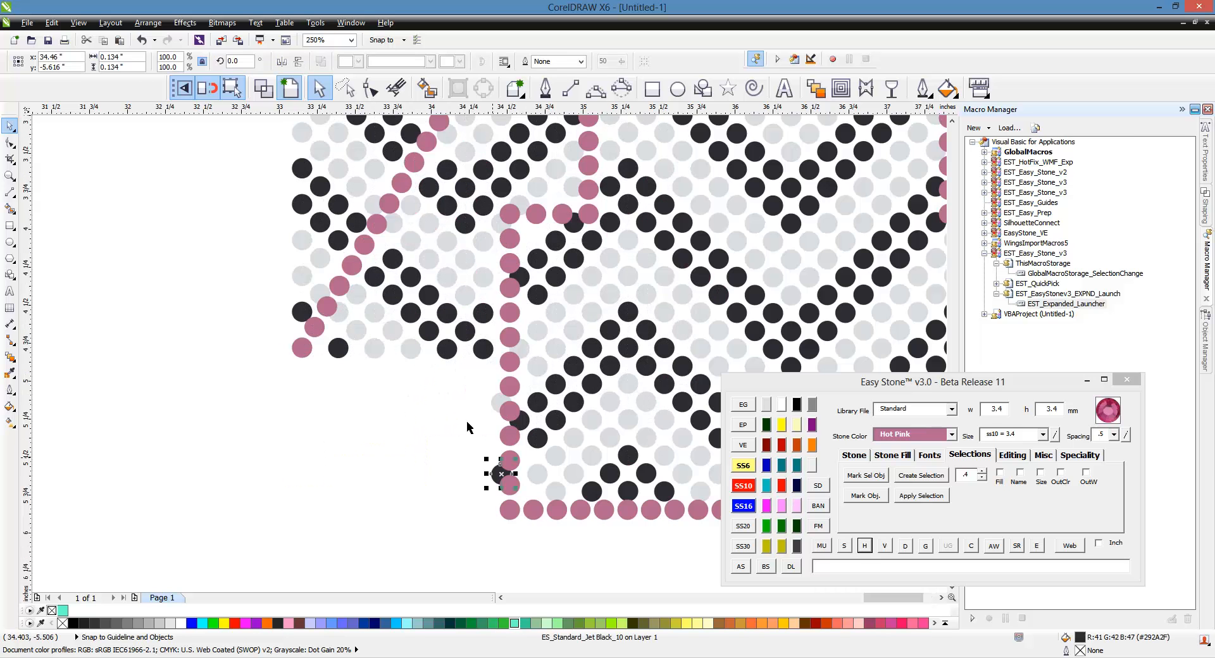
Select the chevron stones between the inner diagonal and the stem with the Freehand Pick tool and delete them.
{"action": "scroll", "coordinate": [368, 458], "scroll_direction": "down", "scroll_amount": 1}
{"action": "scroll", "coordinate": [436, 292], "scroll_direction": "up", "scroll_amount": 2}
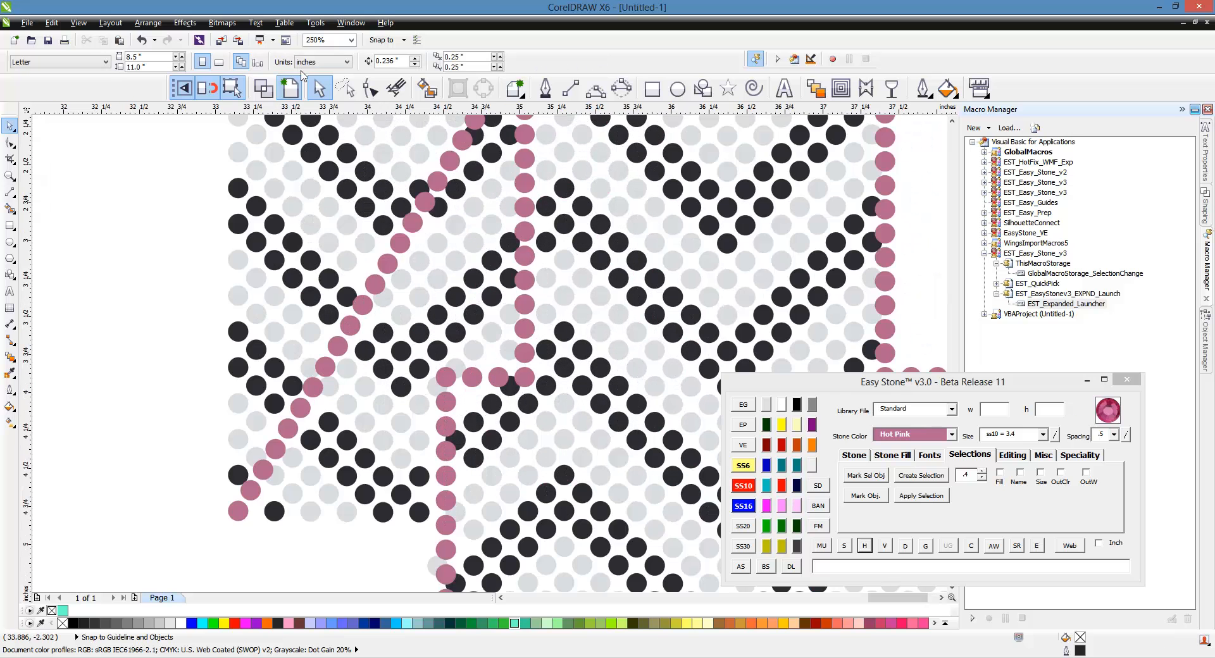
{"action": "left_click", "coordinate": [345, 88]}
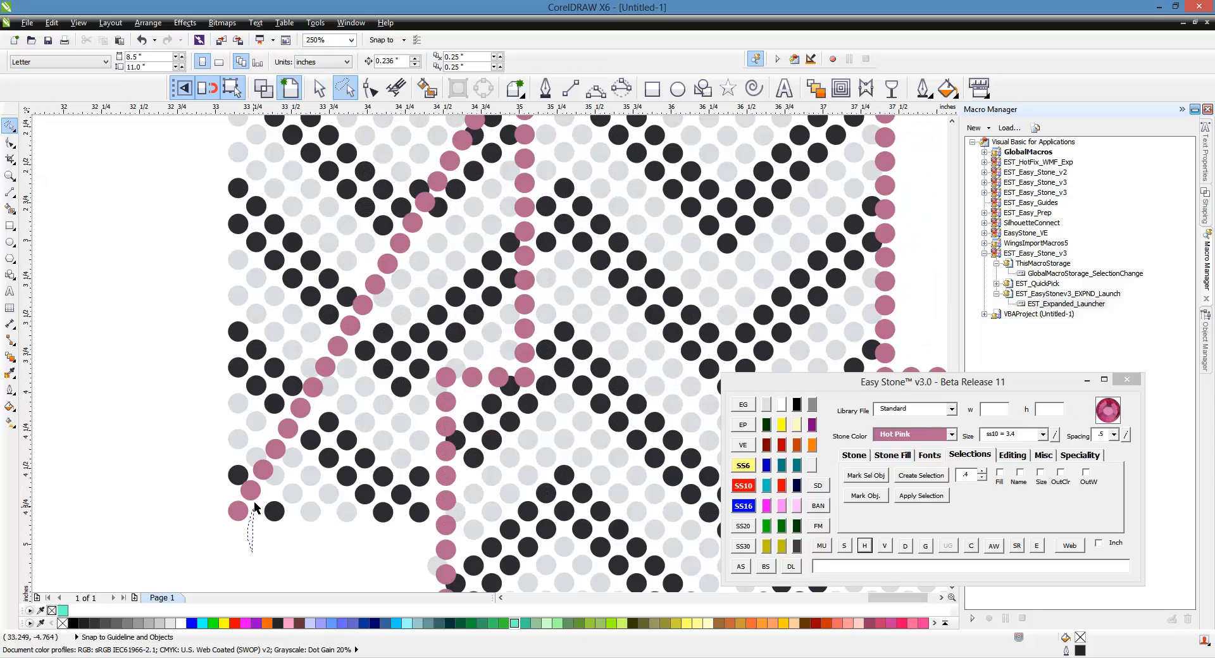
{"action": "mouse_move", "coordinate": [328, 374]}
{"action": "left_mouse_down"}
{"action": "mouse_move", "coordinate": [493, 137]}
{"action": "mouse_move", "coordinate": [509, 158]}
{"action": "mouse_move", "coordinate": [515, 361]}
{"action": "mouse_move", "coordinate": [459, 364]}
{"action": "mouse_move", "coordinate": [444, 425]}
{"action": "left_mouse_up"}
{"action": "left_click_drag", "start_coordinate": [337, 548], "coordinate": [333, 542]}
{"action": "key", "text": "Delete"}
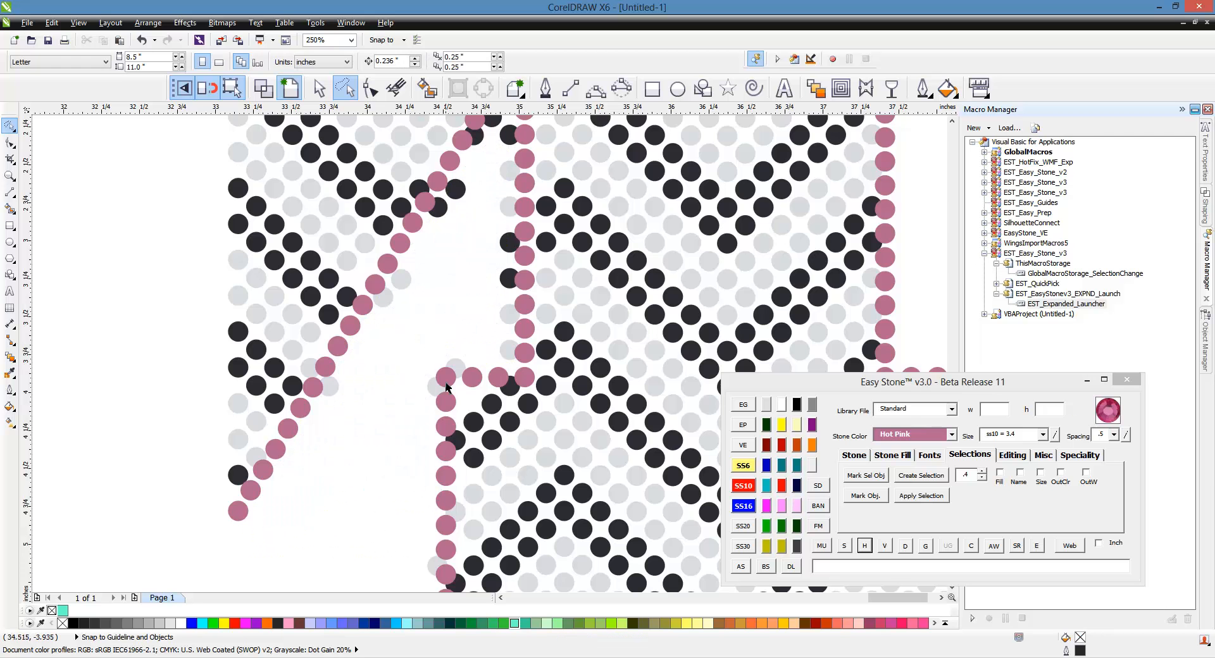
Delete the stray stones left inside the lower opening, beside the inner diagonal and the stem's left edge.
{"action": "scroll", "coordinate": [446, 387], "scroll_direction": "up", "scroll_amount": 2}
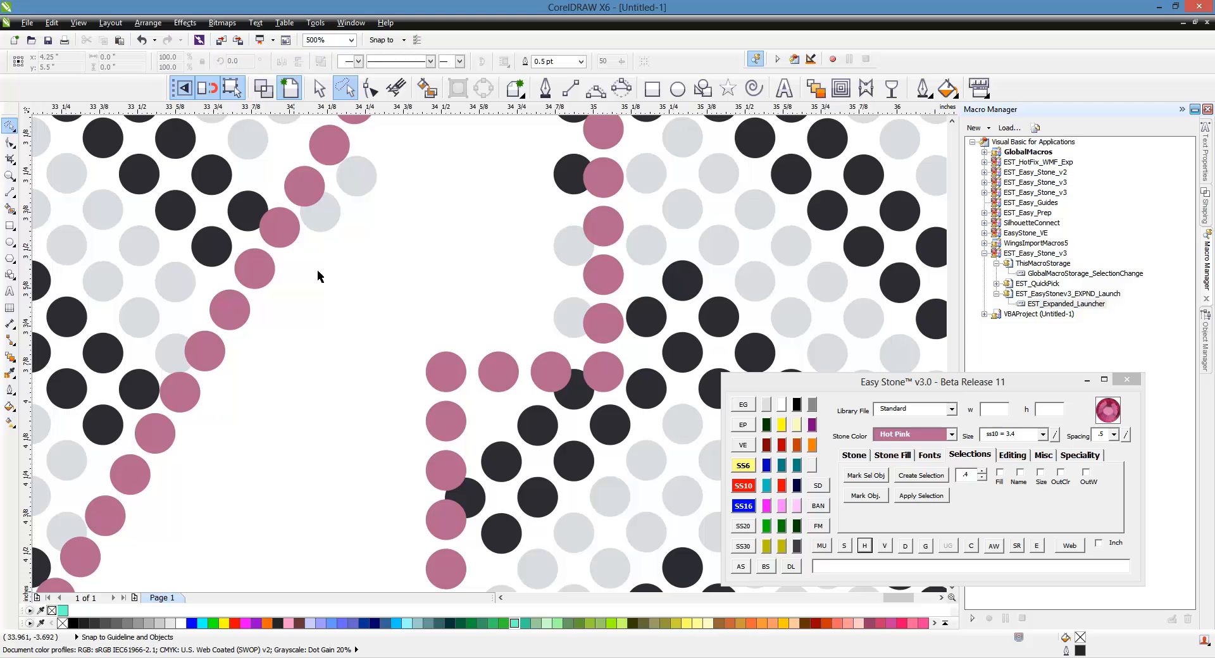
{"action": "left_click", "coordinate": [329, 211]}
{"action": "key", "text": "Delete"}
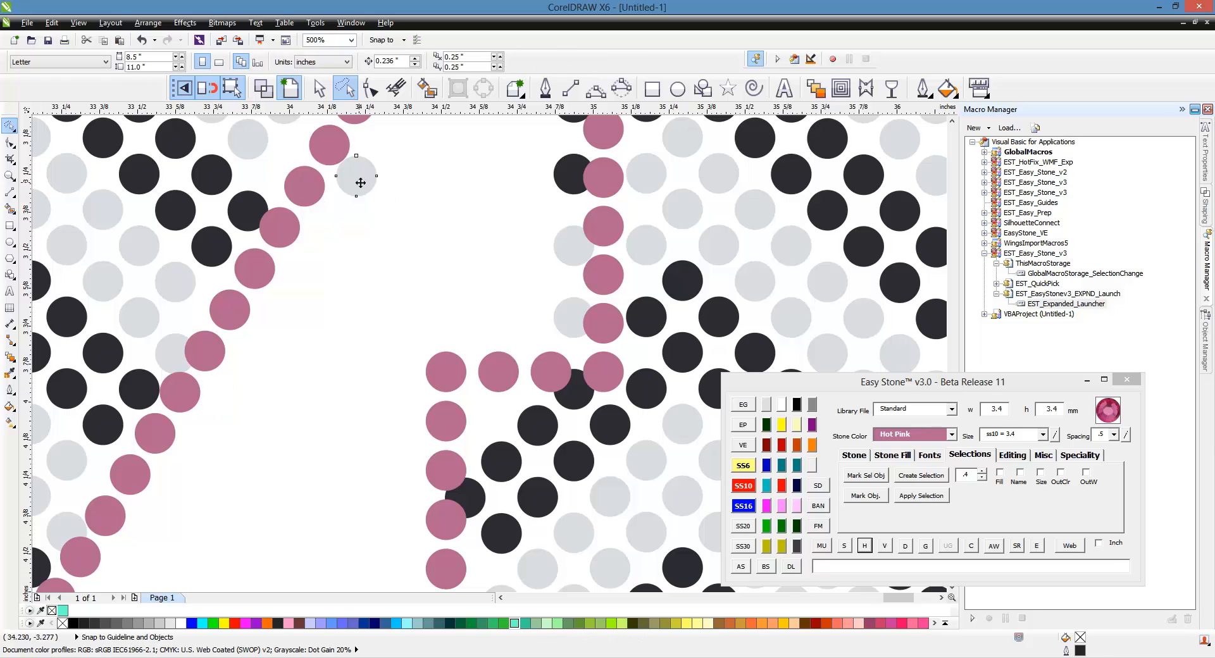
{"action": "key", "text": "Delete"}
{"action": "left_click", "coordinate": [562, 176]}
{"action": "key", "text": "Delete"}
{"action": "left_click", "coordinate": [573, 243]}
{"action": "key", "text": "Delete"}
{"action": "left_click", "coordinate": [568, 317]}
{"action": "key", "text": "Delete"}
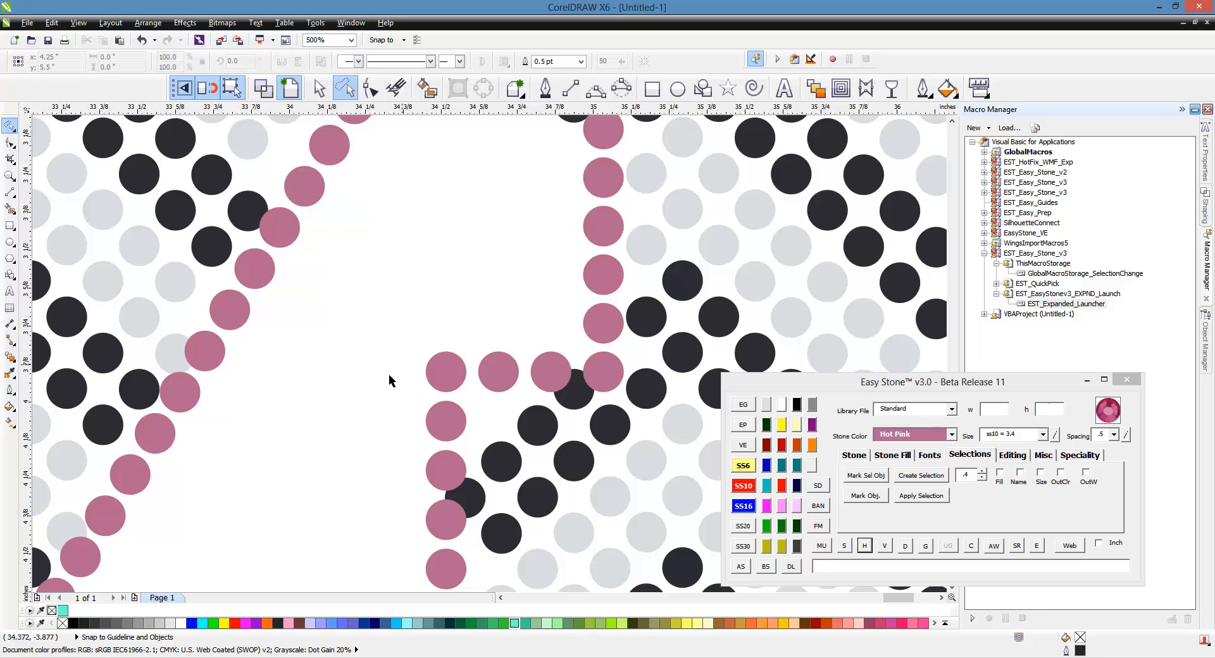
Delete the remaining stray stones midway up the opening between the inner diagonal and the stem.
{"action": "scroll", "coordinate": [398, 399], "scroll_direction": "down", "scroll_amount": 1}
{"action": "scroll", "coordinate": [471, 218], "scroll_direction": "up", "scroll_amount": 1}
{"action": "left_click", "coordinate": [502, 332]}
{"action": "key", "text": "Delete"}
{"action": "left_click", "coordinate": [500, 267]}
{"action": "key", "text": "Delete"}
{"action": "left_click", "coordinate": [504, 191]}
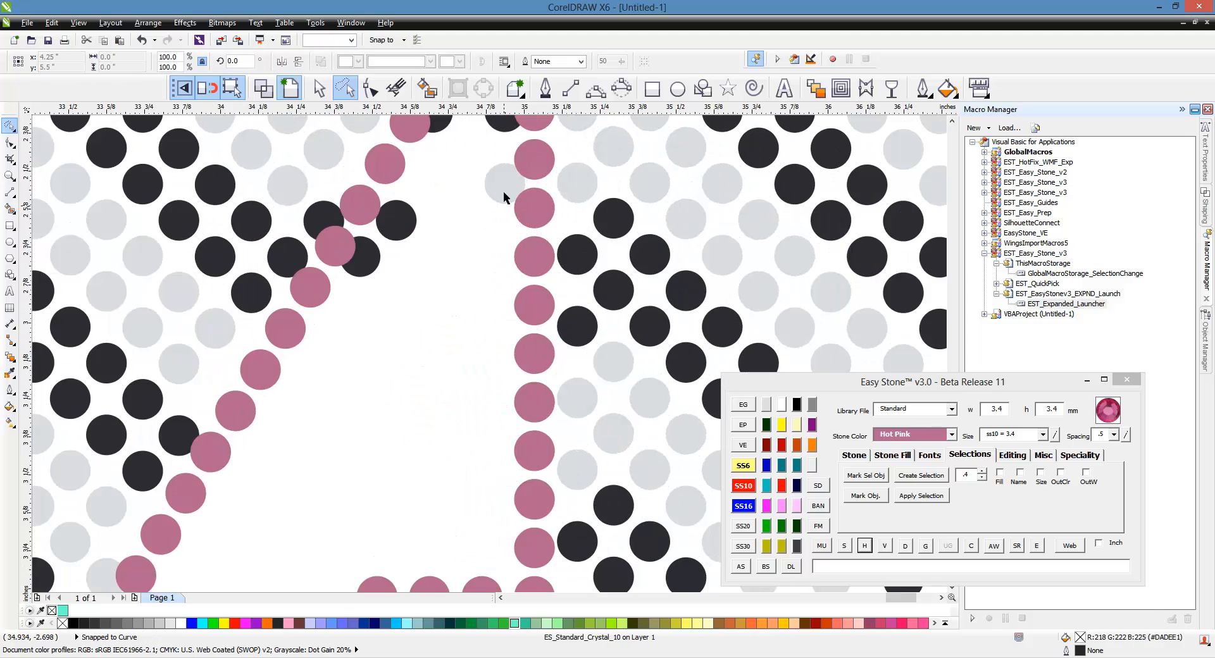
{"action": "key", "text": "Delete"}
{"action": "key", "text": "Delete"}
{"action": "scroll", "coordinate": [445, 320], "scroll_direction": "down", "scroll_amount": 1}
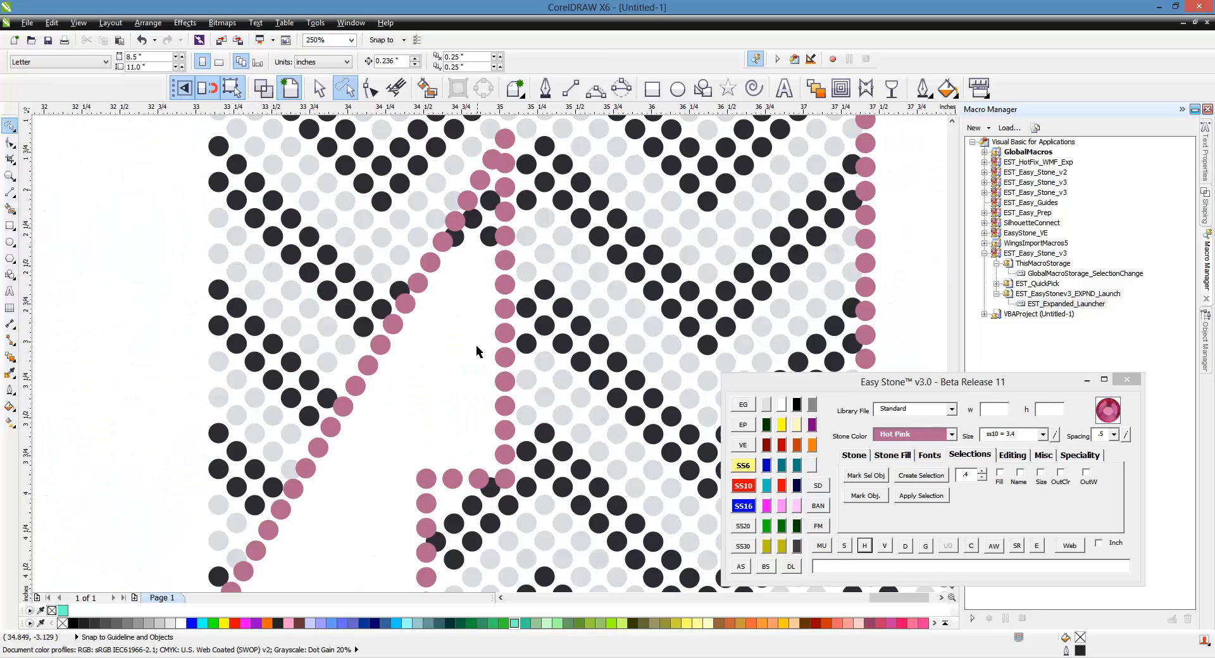
Delete the leftover stones in the narrow top of the opening where the inner diagonal meets the stem.
{"action": "scroll", "coordinate": [478, 347], "scroll_direction": "up", "scroll_amount": 1}
{"action": "left_click", "coordinate": [465, 275]}
{"action": "key", "text": "Delete"}
{"action": "left_click", "coordinate": [486, 234]}
{"action": "left_click", "coordinate": [519, 200]}
{"action": "key", "text": "Delete"}
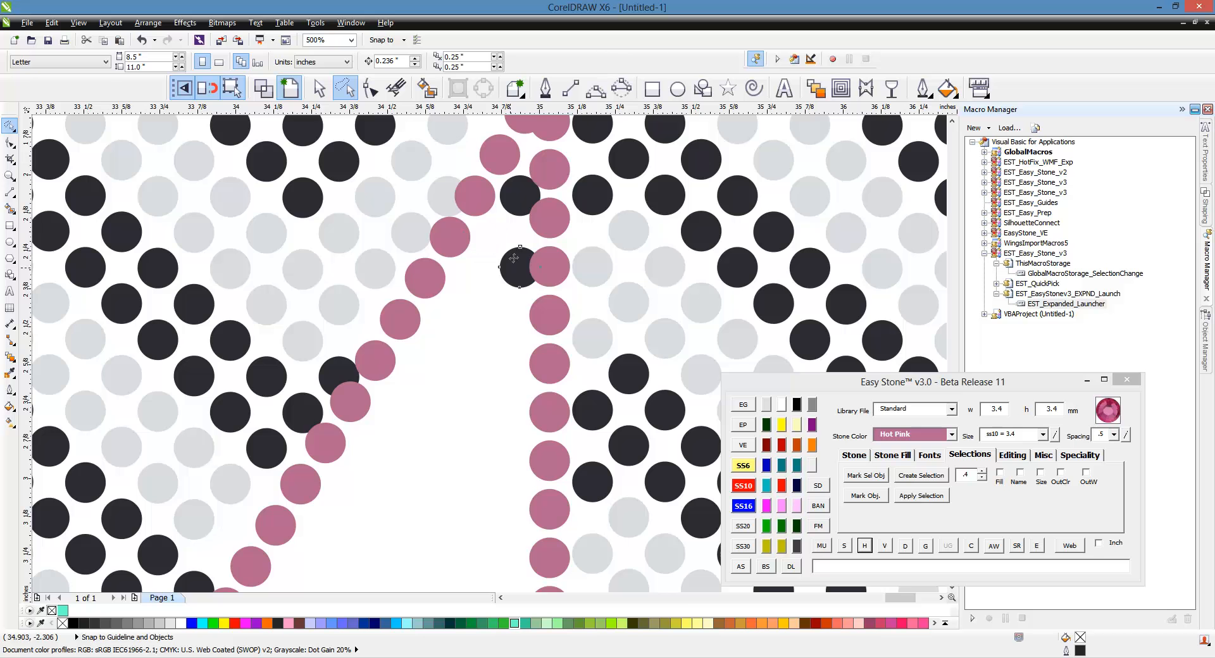
{"action": "left_click", "coordinate": [519, 266]}
{"action": "key", "text": "Delete"}
Delete the Crystal stone sticking out past the left edge of the M's foot.
{"action": "scroll", "coordinate": [519, 214], "scroll_direction": "down", "scroll_amount": 1}
{"action": "scroll", "coordinate": [516, 239], "scroll_direction": "down", "scroll_amount": 1}
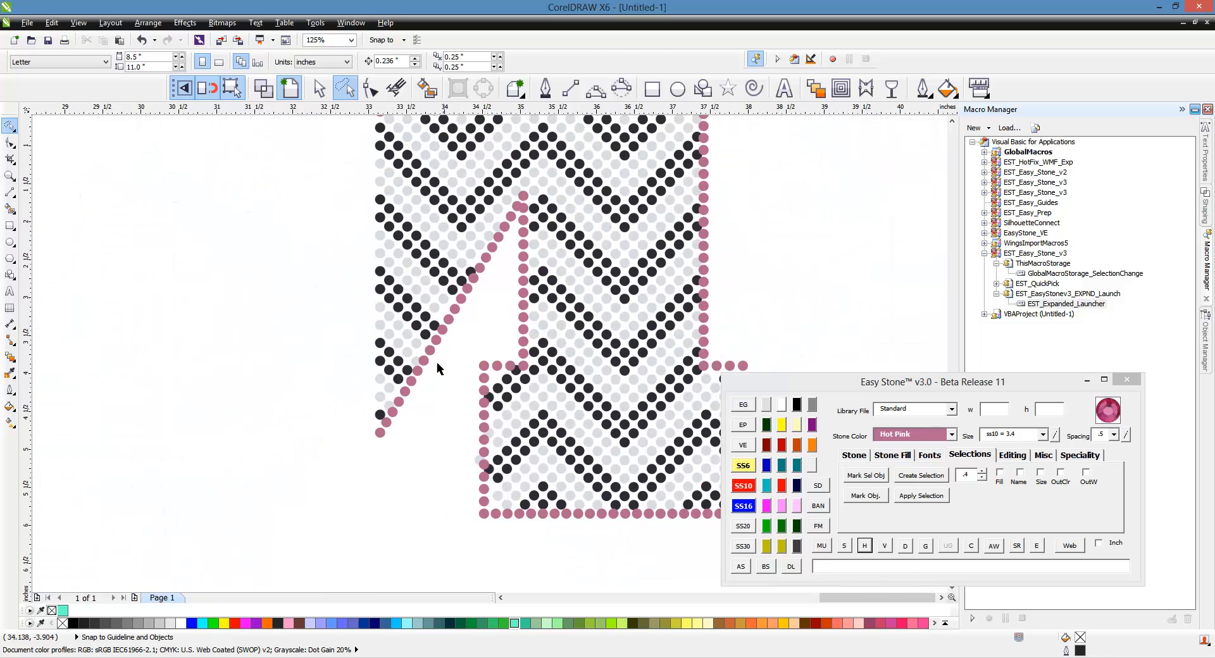
{"action": "scroll", "coordinate": [481, 462], "scroll_direction": "up", "scroll_amount": 2}
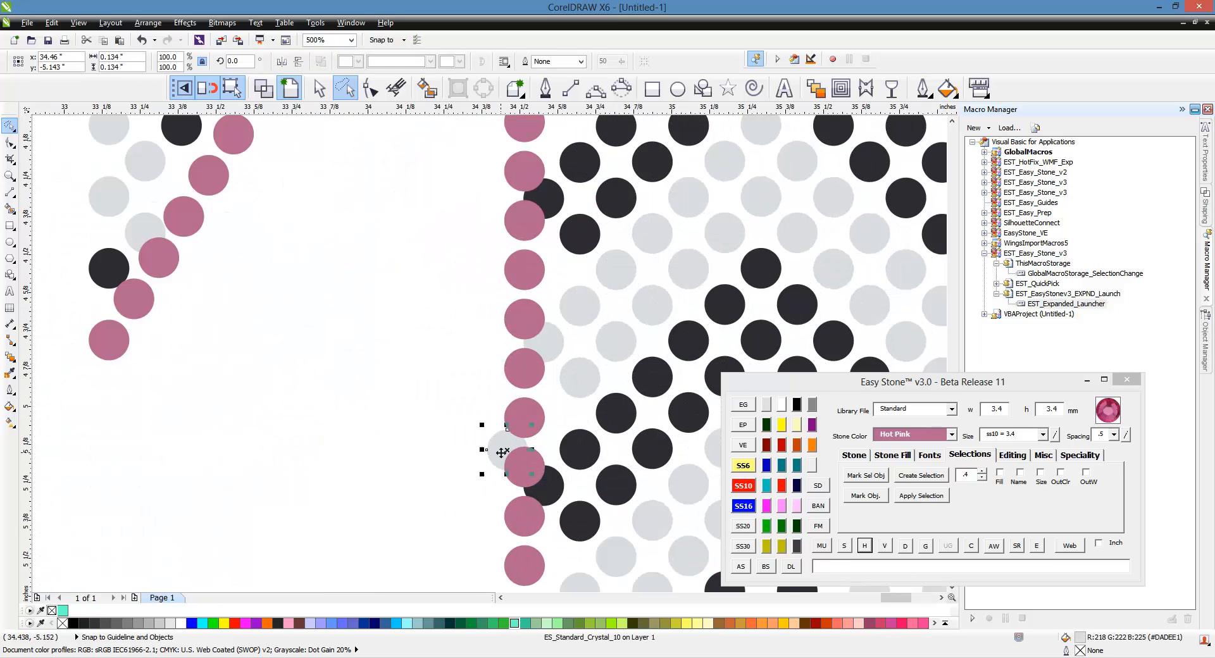
{"action": "scroll", "coordinate": [307, 417], "scroll_direction": "down", "scroll_amount": 2}
Resize the Crystal stone overlapping the diagonal near its lower tip to ss6 and move it clear of the pink stones.
{"action": "scroll", "coordinate": [268, 416], "scroll_direction": "up", "scroll_amount": 3}
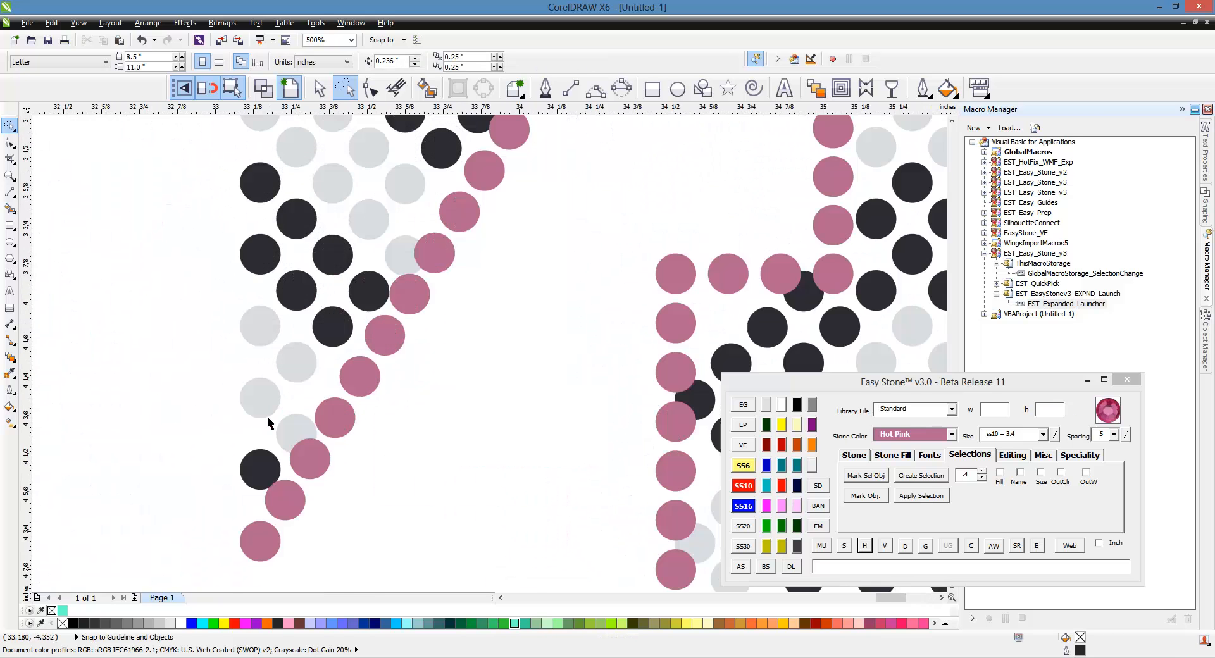
{"action": "scroll", "coordinate": [278, 314], "scroll_direction": "up", "scroll_amount": 1}
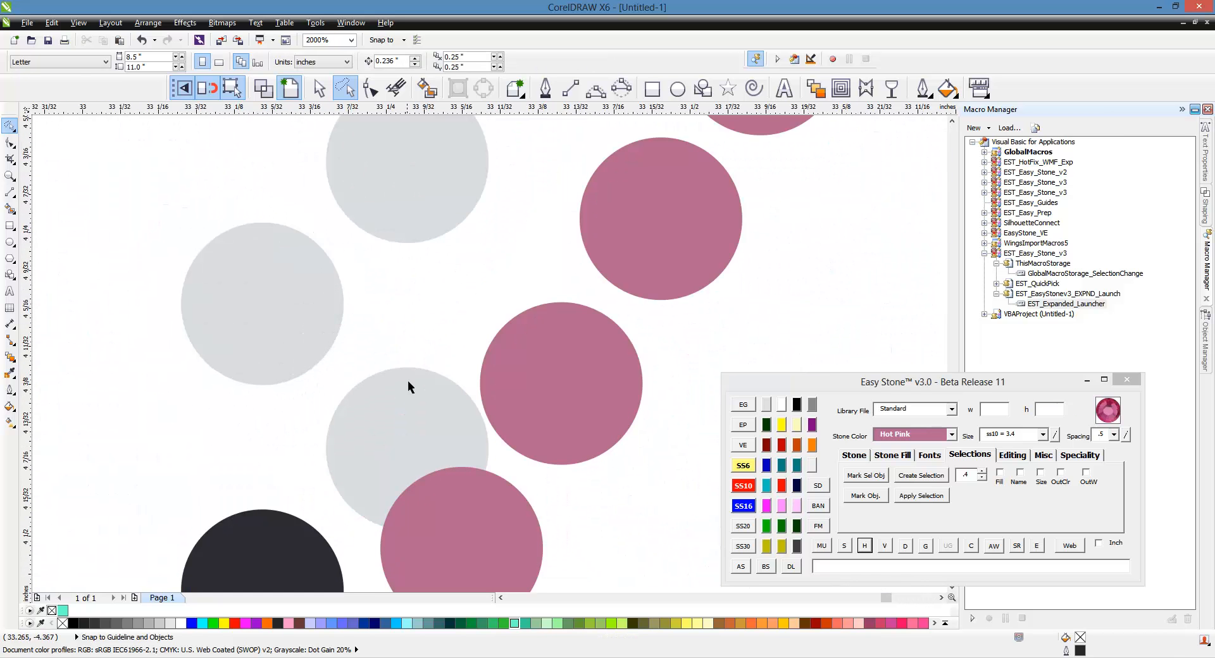
{"action": "left_click", "coordinate": [411, 396]}
{"action": "left_click", "coordinate": [748, 458]}
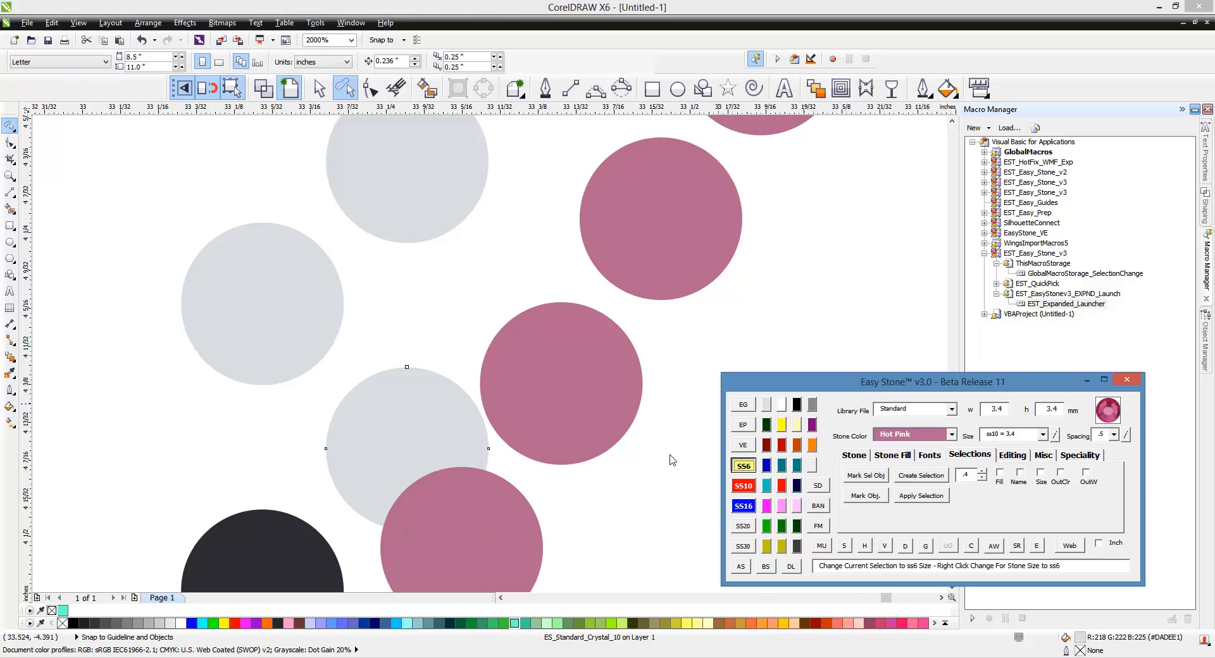
{"action": "left_click_drag", "start_coordinate": [406, 378], "coordinate": [406, 393]}
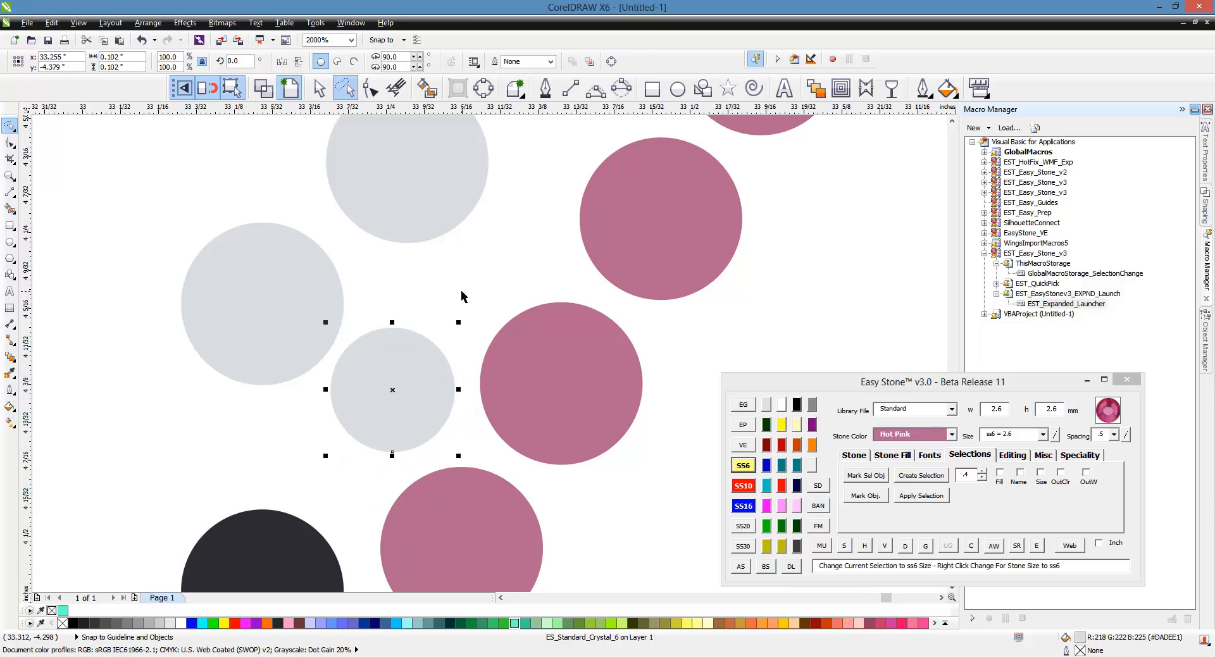
Resize the Jet Black stone just below the ss6 Crystal stone to ss6 and shift it clear of the pink diagonal.
{"action": "scroll", "coordinate": [368, 412], "scroll_direction": "down", "scroll_amount": 1}
{"action": "scroll", "coordinate": [369, 427], "scroll_direction": "up", "scroll_amount": 1}
{"action": "left_click", "coordinate": [372, 454]}
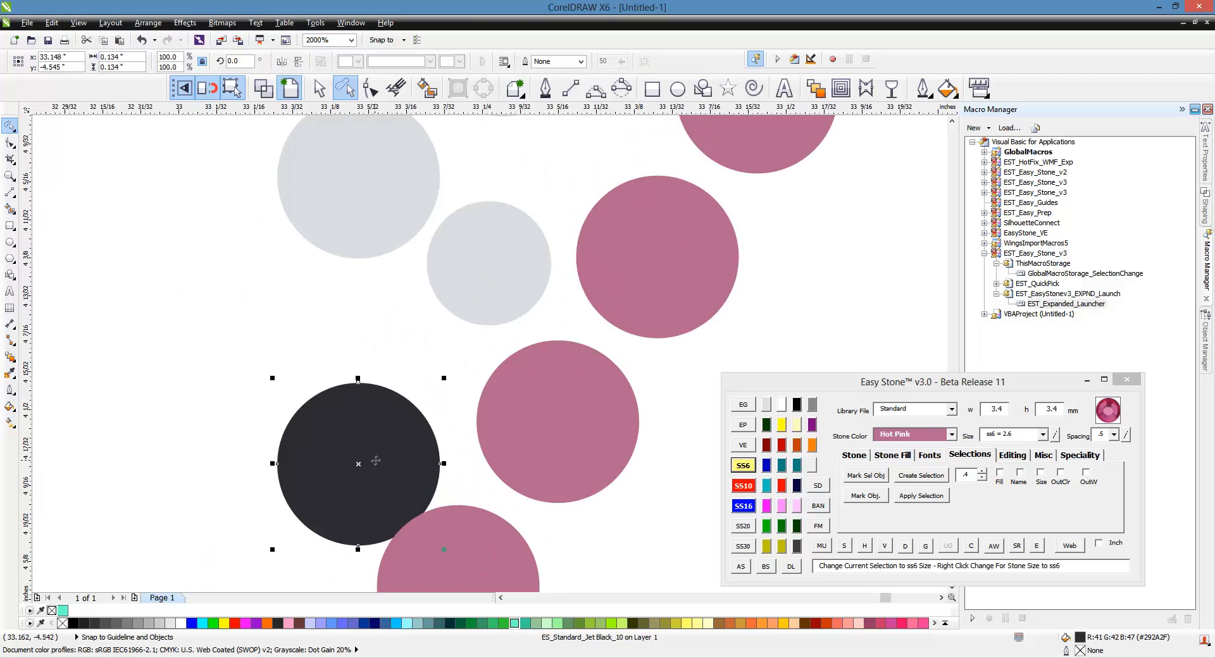
{"action": "left_click_drag", "start_coordinate": [406, 456], "coordinate": [402, 441]}
{"action": "scroll", "coordinate": [465, 358], "scroll_direction": "down", "scroll_amount": 2}
{"action": "left_click", "coordinate": [526, 419]}
Move the Jet Black stone overlapping the pink diagonal inward and space its short diagonal row evenly on an angle.
{"action": "scroll", "coordinate": [491, 219], "scroll_direction": "up", "scroll_amount": 1}
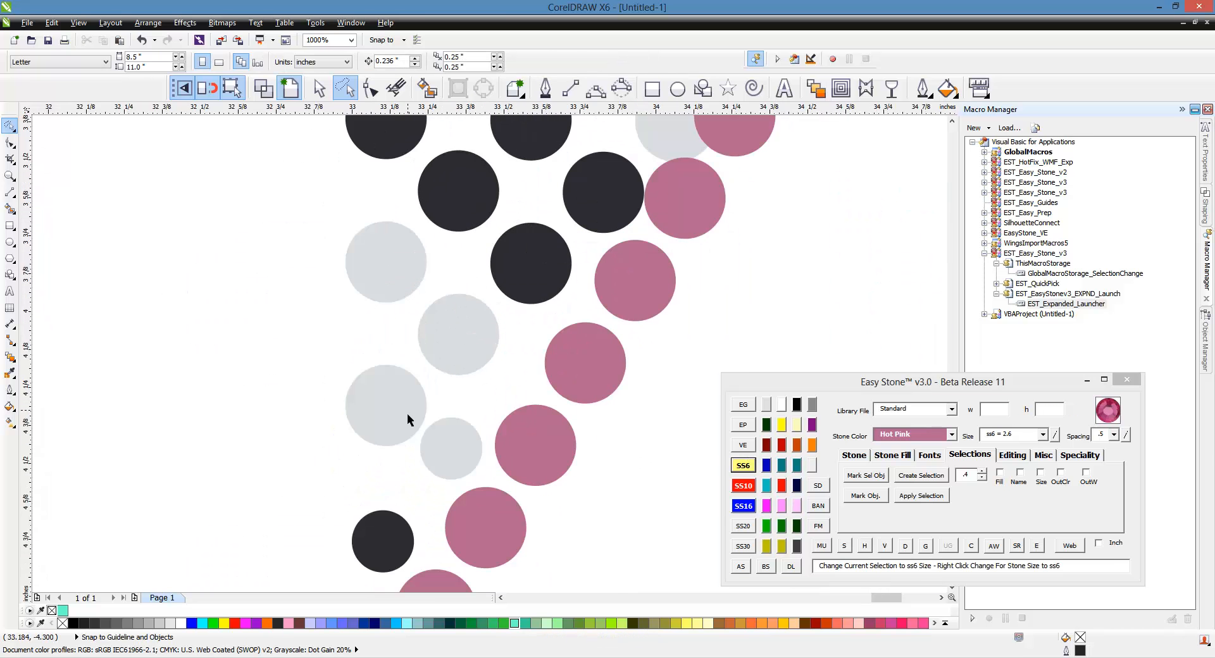
{"action": "scroll", "coordinate": [446, 351], "scroll_direction": "down", "scroll_amount": 1}
{"action": "scroll", "coordinate": [453, 440], "scroll_direction": "up", "scroll_amount": 1}
{"action": "scroll", "coordinate": [469, 455], "scroll_direction": "up", "scroll_amount": 1}
{"action": "left_click_drag", "start_coordinate": [462, 449], "coordinate": [449, 436]}
{"action": "scroll", "coordinate": [506, 383], "scroll_direction": "down", "scroll_amount": 1}
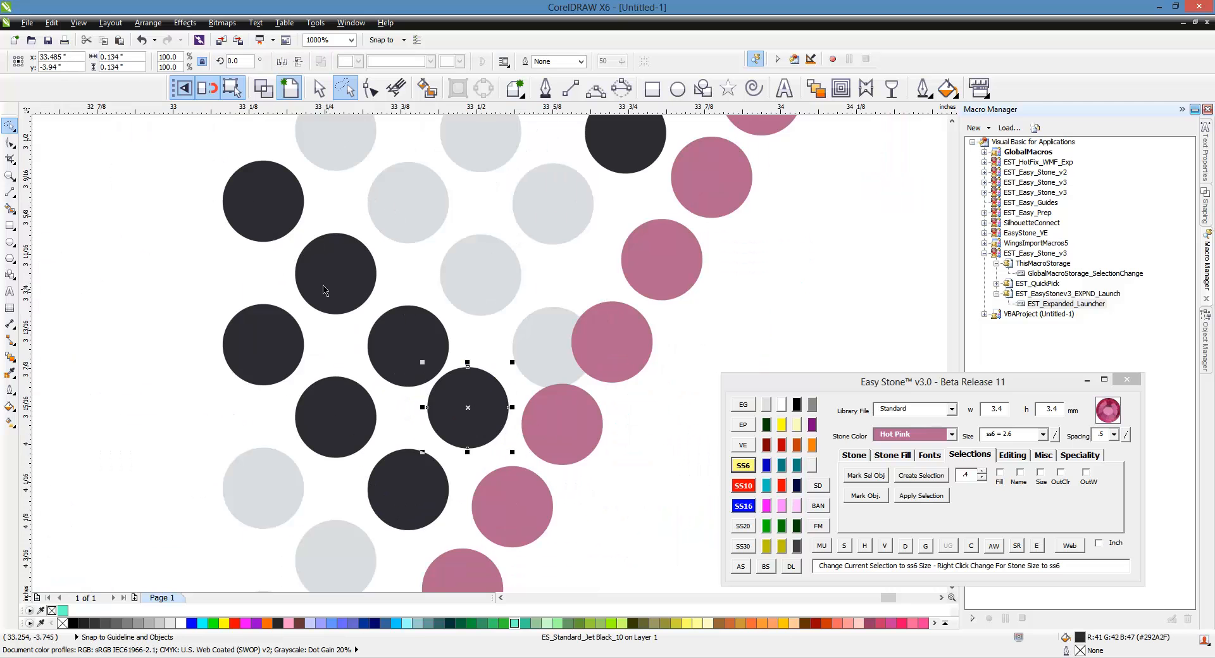
{"action": "left_click", "coordinate": [270, 217], "text": "shift"}
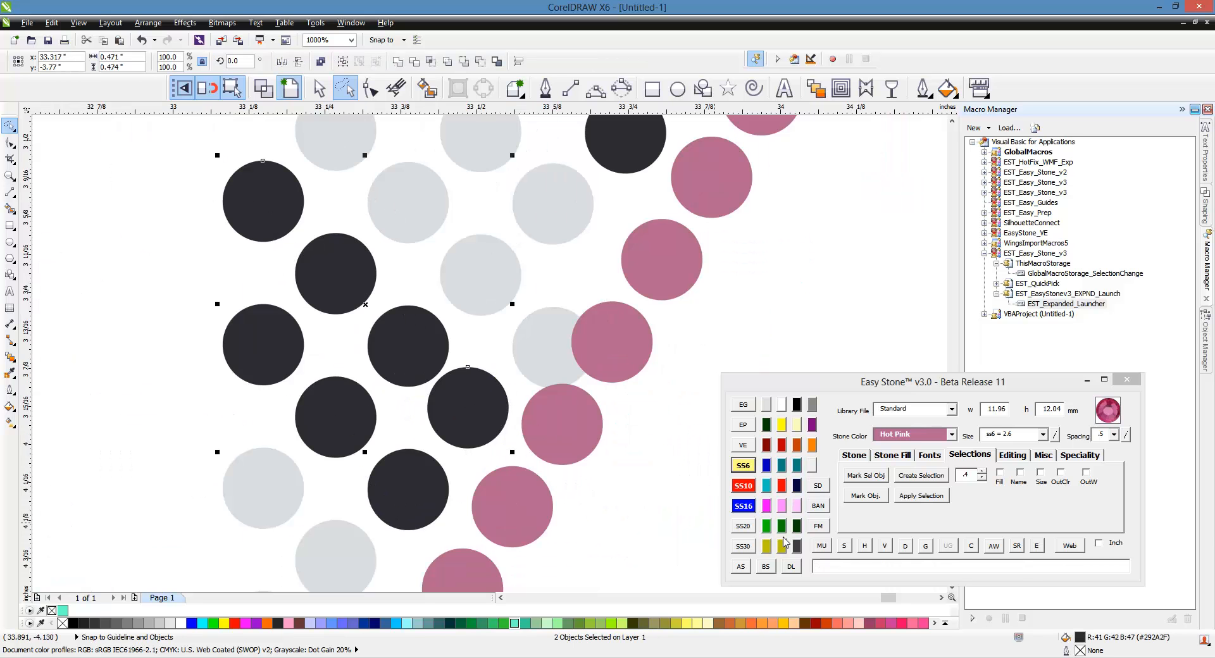
{"action": "left_click", "coordinate": [844, 545]}
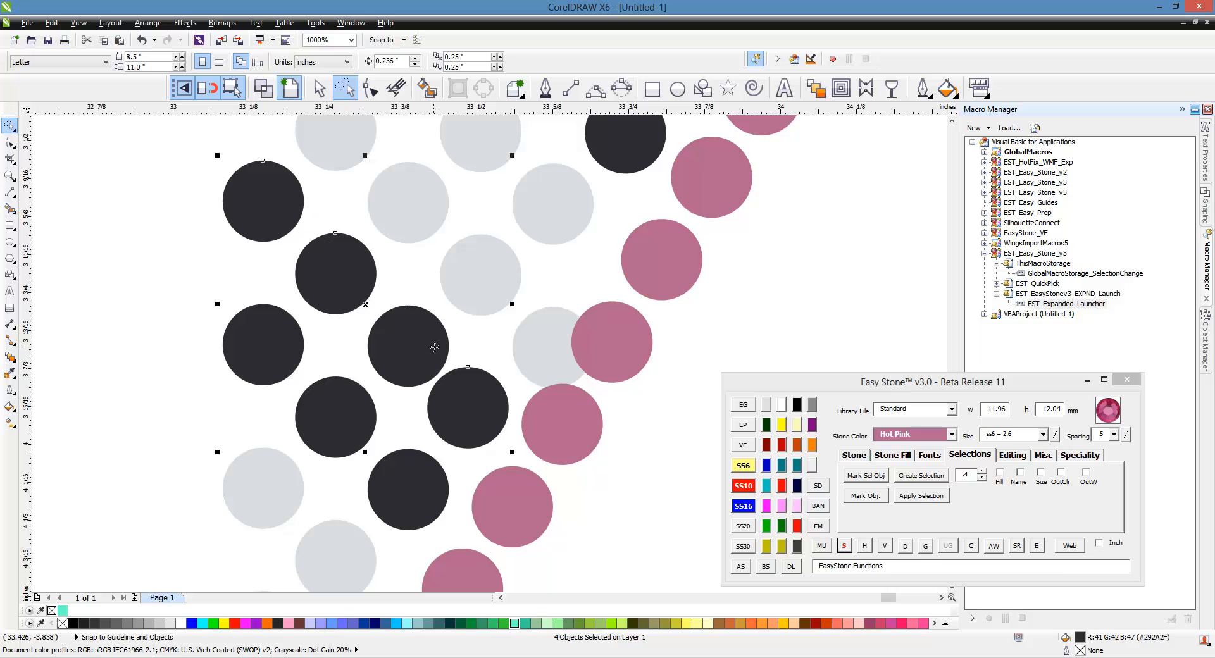
{"action": "left_click", "coordinate": [864, 545]}
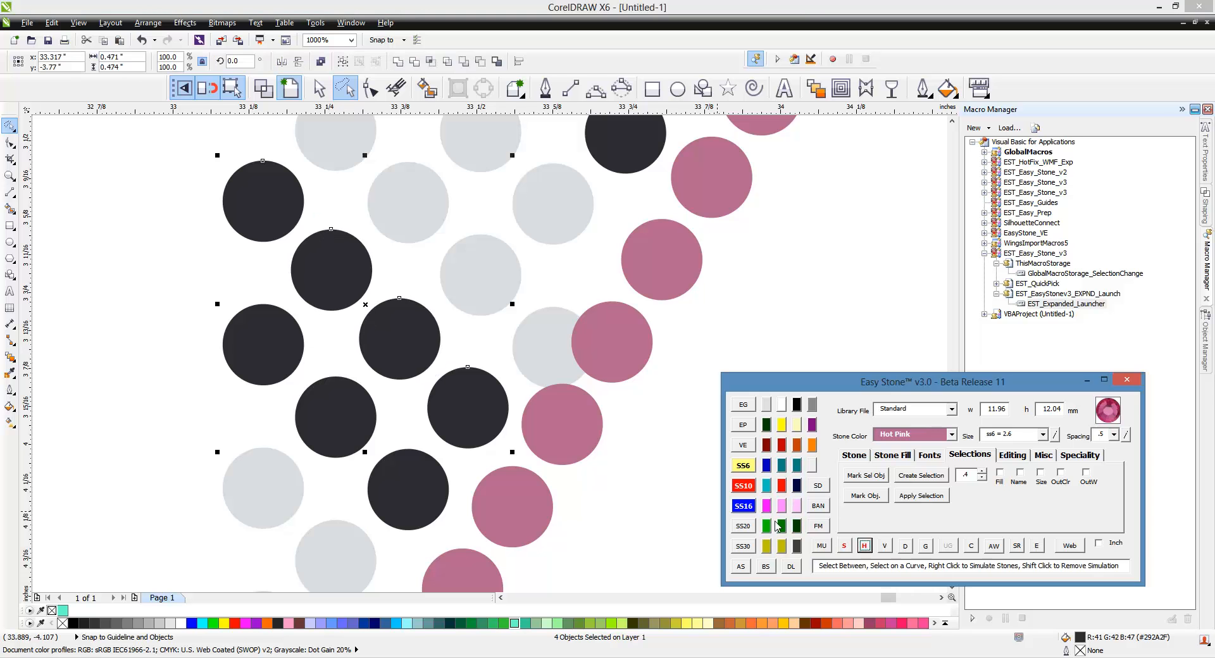
Resize the Crystal stone overlapping the pink diagonal above the short Jet Black row to ss6 and move it inward.
{"action": "scroll", "coordinate": [575, 399], "scroll_direction": "down", "scroll_amount": 2}
{"action": "scroll", "coordinate": [544, 355], "scroll_direction": "up", "scroll_amount": 2}
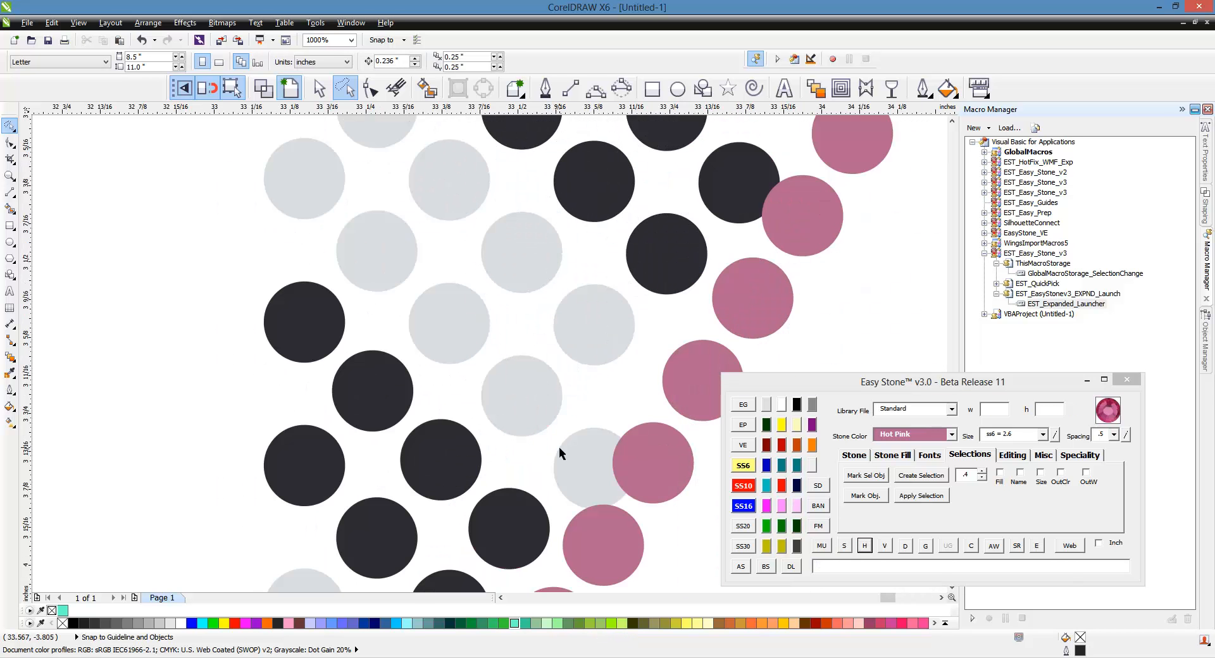
{"action": "left_click", "coordinate": [565, 457]}
{"action": "left_click", "coordinate": [744, 465]}
{"action": "scroll", "coordinate": [602, 467], "scroll_direction": "up", "scroll_amount": 1}
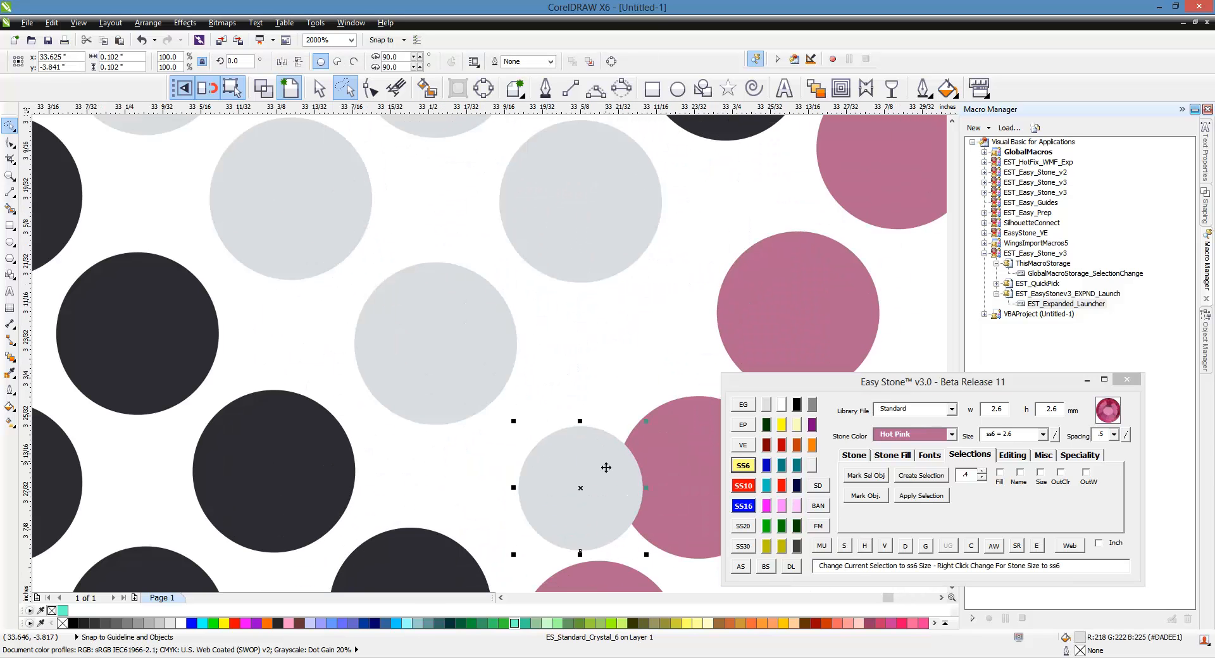
{"action": "left_click_drag", "start_coordinate": [596, 474], "coordinate": [545, 435]}
{"action": "scroll", "coordinate": [587, 488], "scroll_direction": "down", "scroll_amount": 1}
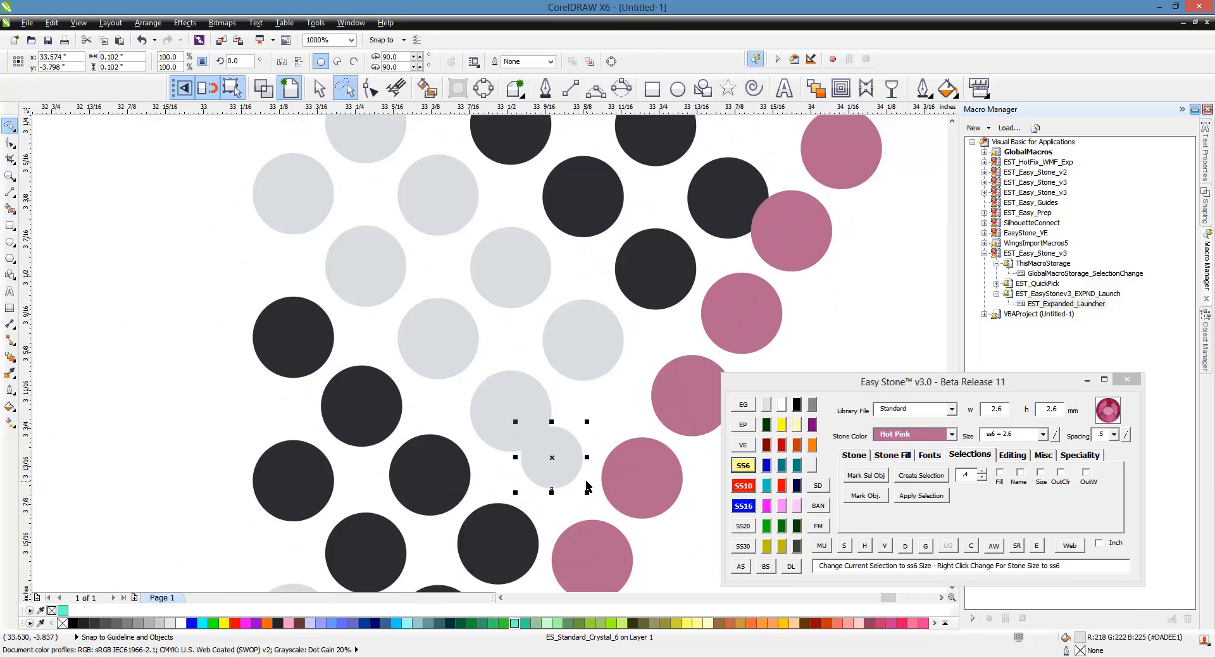
Space the Crystal row from the left-edge stone down to the ss6 stone evenly on an angle.
{"action": "left_click", "coordinate": [318, 216], "text": "shift"}
{"action": "left_click", "coordinate": [844, 546]}
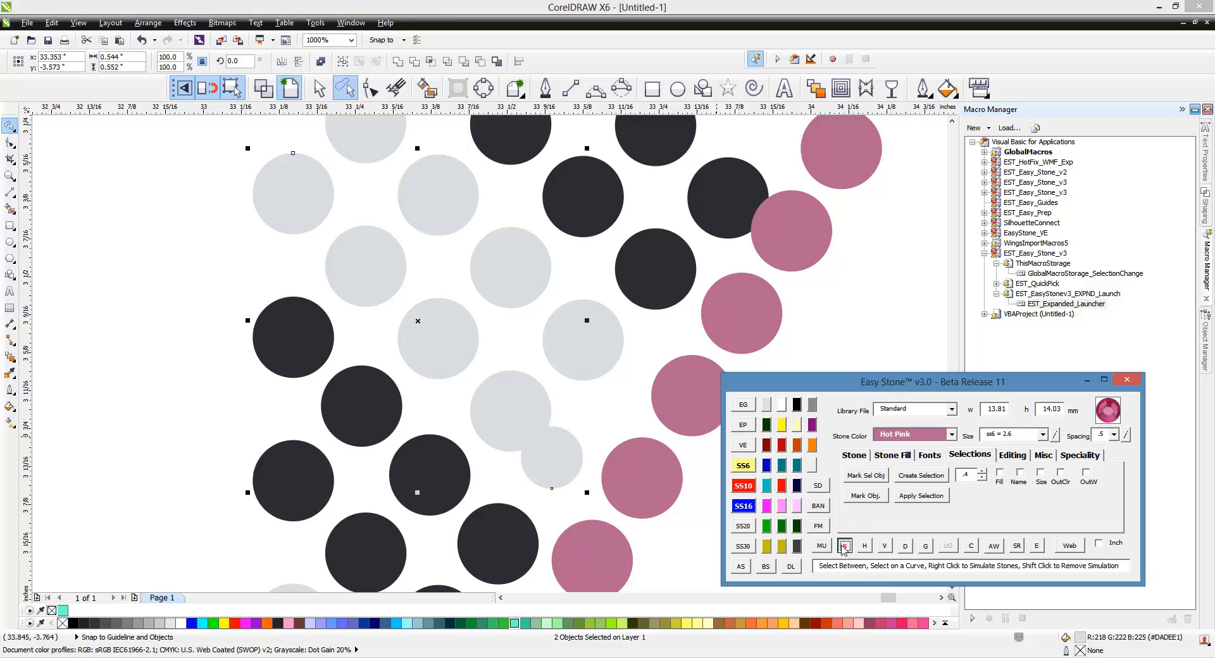
{"action": "left_click", "coordinate": [864, 546]}
{"action": "left_click", "coordinate": [691, 540]}
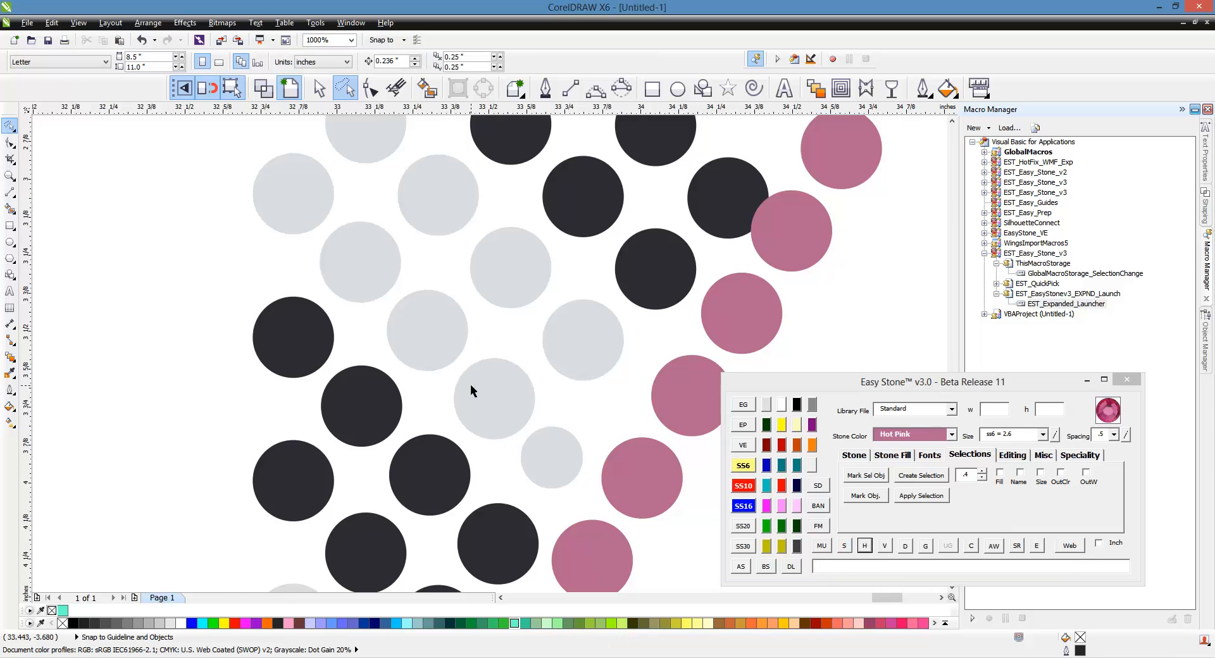
Move the end stone of the Crystal row above the ss6 stone toward the pink outline and space that row evenly.
{"action": "scroll", "coordinate": [469, 385], "scroll_direction": "down", "scroll_amount": 1}
{"action": "scroll", "coordinate": [488, 362], "scroll_direction": "up", "scroll_amount": 1}
{"action": "scroll", "coordinate": [555, 411], "scroll_direction": "up", "scroll_amount": 1}
{"action": "left_click_drag", "start_coordinate": [546, 426], "coordinate": [576, 456]}
{"action": "scroll", "coordinate": [576, 456], "scroll_direction": "down", "scroll_amount": 1}
{"action": "scroll", "coordinate": [574, 456], "scroll_direction": "down", "scroll_amount": 2}
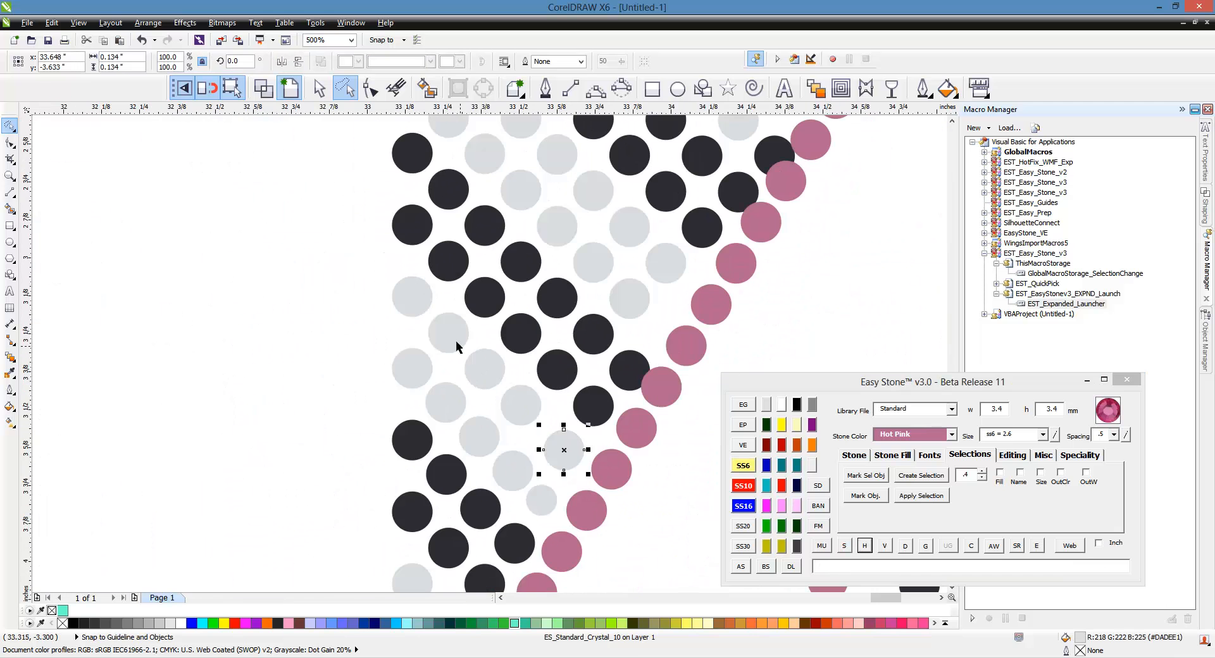
{"action": "left_click", "coordinate": [412, 296], "text": "shift"}
{"action": "left_click", "coordinate": [846, 548]}
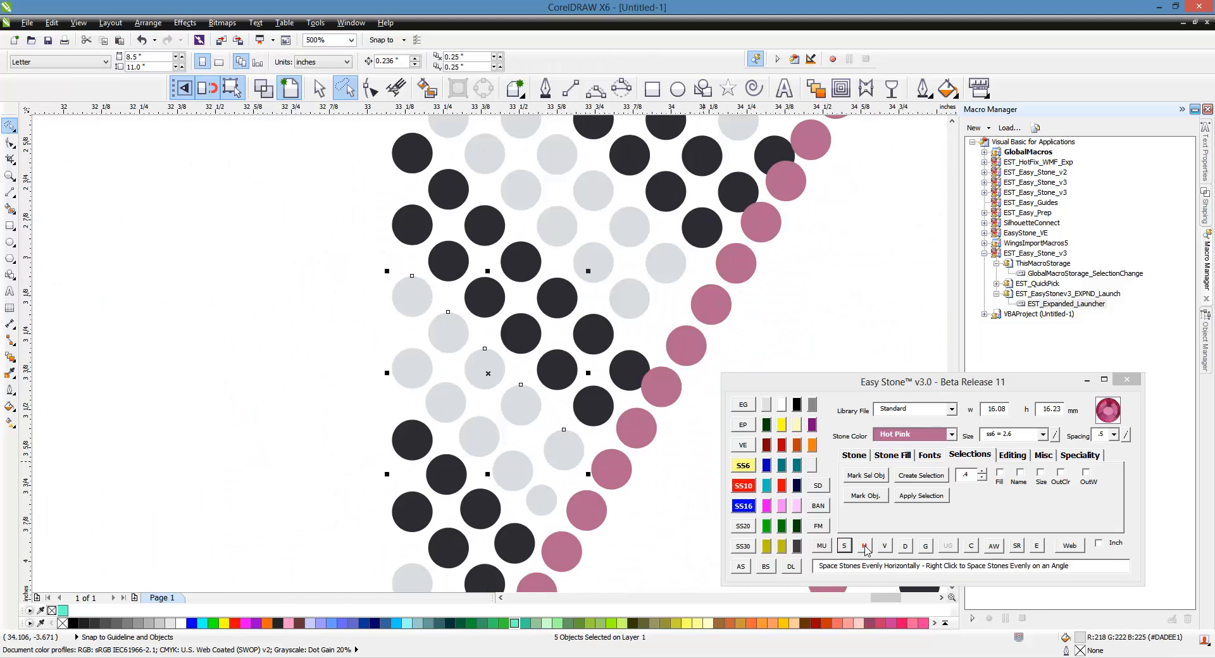
Pull the overlapping end stone of the next Jet Black band's upper row inward and space that row evenly on an angle.
{"action": "scroll", "coordinate": [635, 389], "scroll_direction": "up", "scroll_amount": 2}
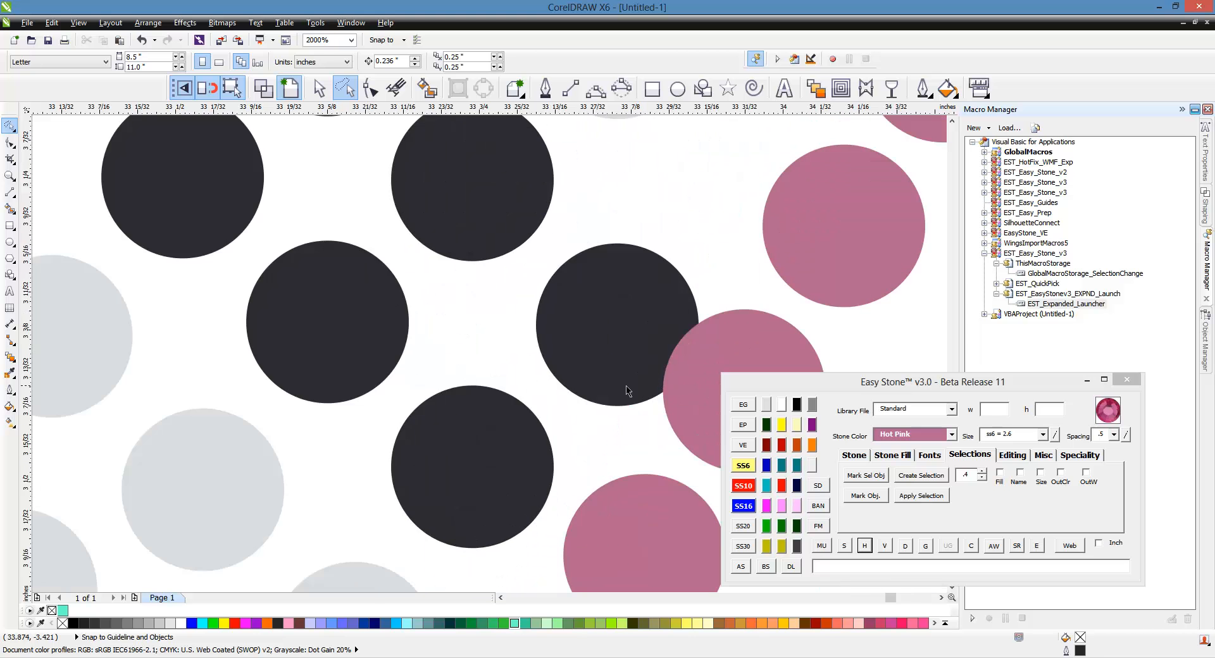
{"action": "left_click_drag", "start_coordinate": [623, 367], "coordinate": [586, 323]}
{"action": "scroll", "coordinate": [605, 405], "scroll_direction": "down", "scroll_amount": 2}
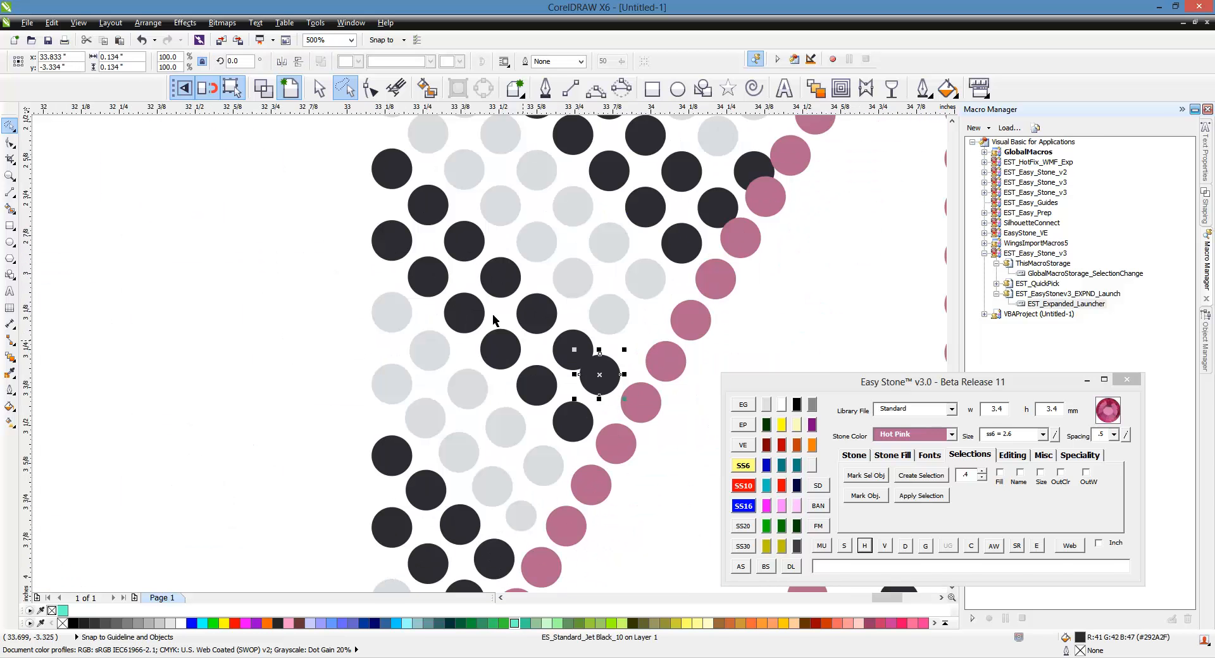
{"action": "left_click", "coordinate": [390, 165], "text": "shift"}
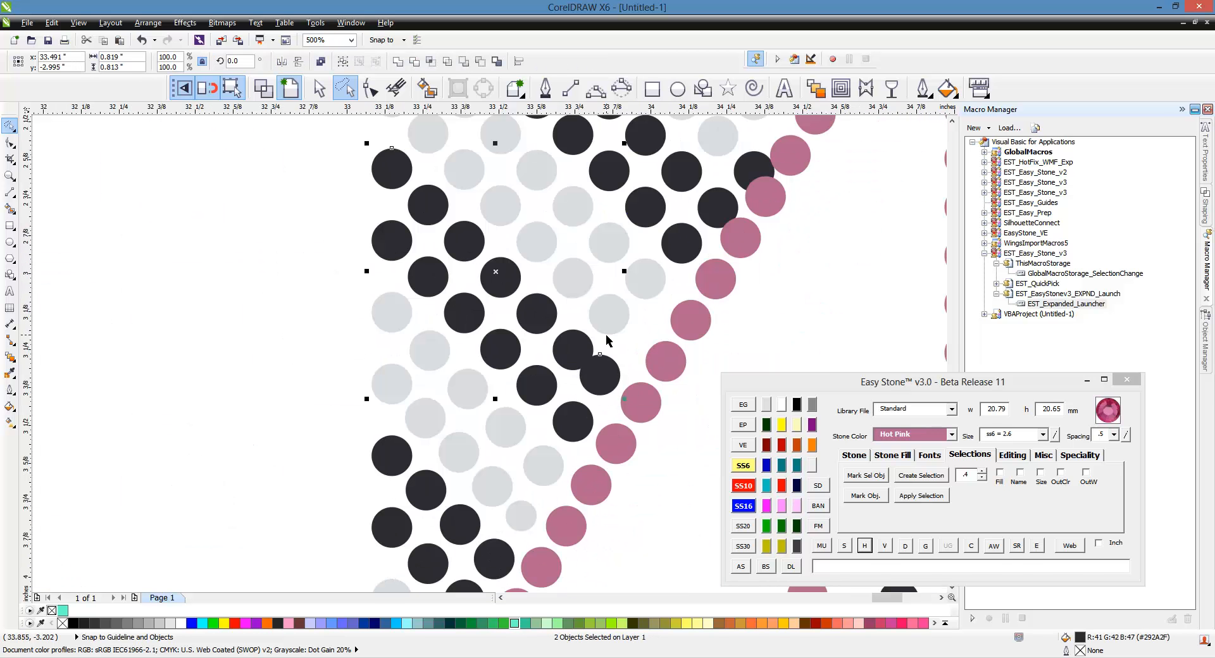
{"action": "left_click", "coordinate": [865, 546]}
{"action": "left_click", "coordinate": [283, 386]}
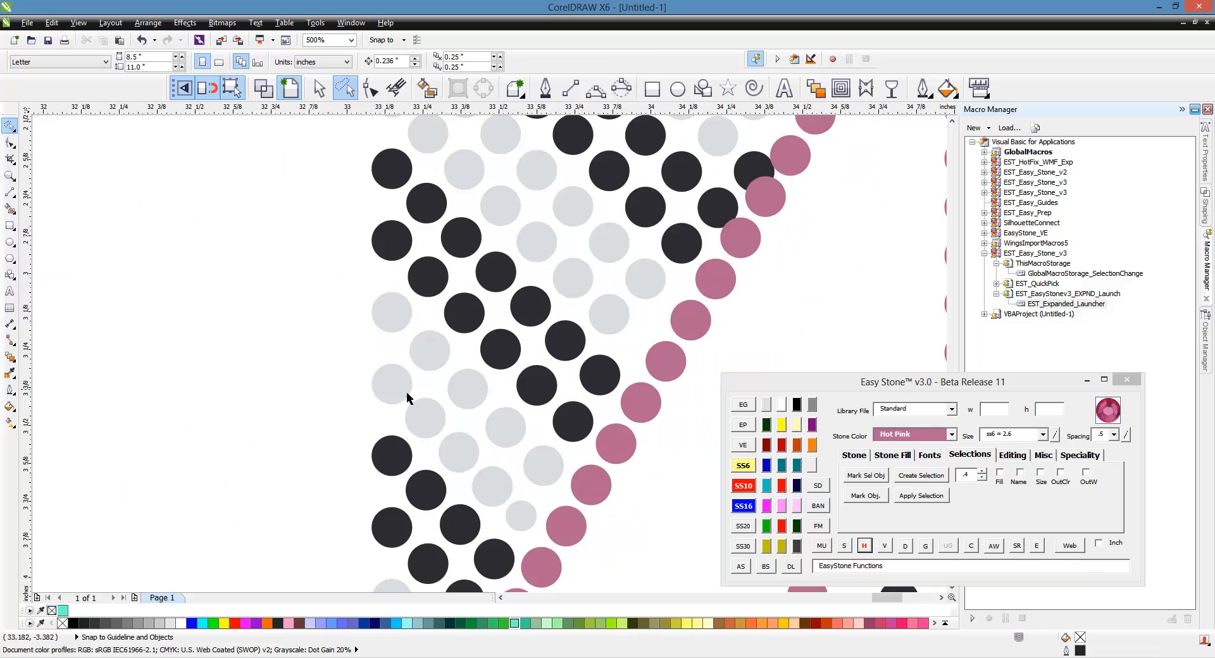
Move the end stone of the Crystal row directly above the respaced Jet Black band toward the outline and space the row evenly.
{"action": "scroll", "coordinate": [409, 399], "scroll_direction": "down", "scroll_amount": 1}
{"action": "scroll", "coordinate": [457, 350], "scroll_direction": "up", "scroll_amount": 2}
{"action": "left_click_drag", "start_coordinate": [532, 360], "coordinate": [561, 393]}
{"action": "scroll", "coordinate": [559, 405], "scroll_direction": "down", "scroll_amount": 2}
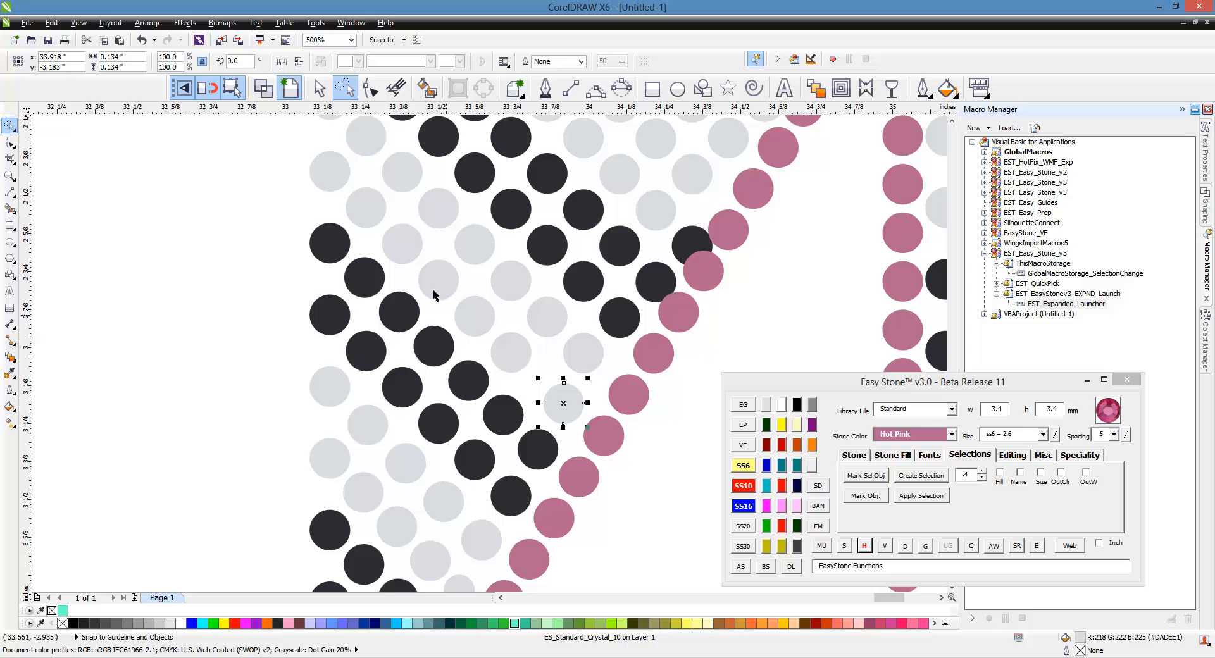
{"action": "left_click", "coordinate": [331, 185], "text": "shift"}
{"action": "left_click", "coordinate": [863, 545]}
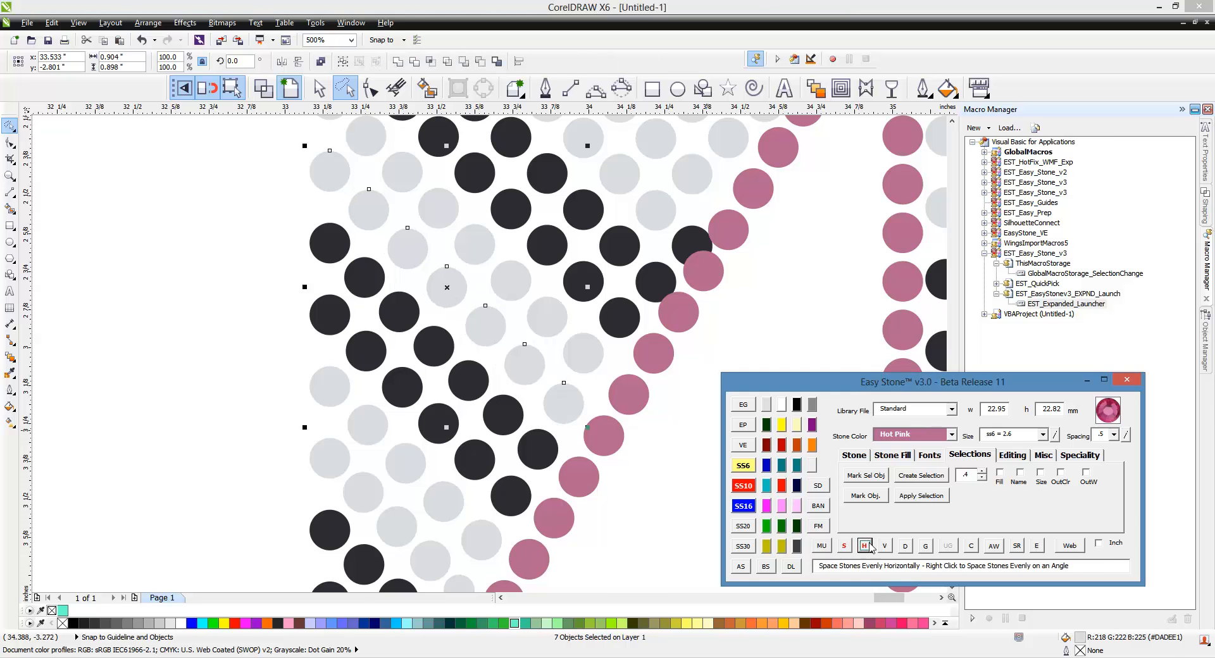
Shift the end stone of the second Crystal row above that Jet Black band toward the outline and even out the row's spacing.
{"action": "scroll", "coordinate": [598, 341], "scroll_direction": "up", "scroll_amount": 4}
{"action": "left_click_drag", "start_coordinate": [590, 375], "coordinate": [614, 400]}
{"action": "scroll", "coordinate": [641, 428], "scroll_direction": "down", "scroll_amount": 4}
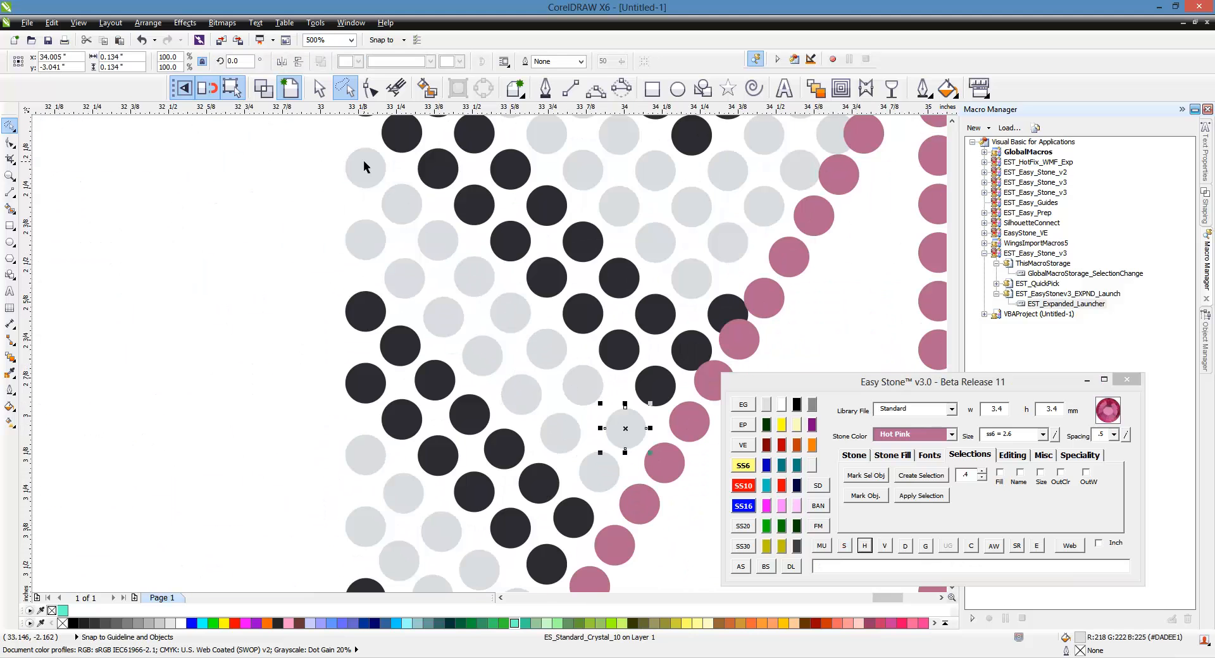
{"action": "left_click_drag", "start_coordinate": [363, 161], "coordinate": [626, 430]}
{"action": "left_click", "coordinate": [865, 546]}
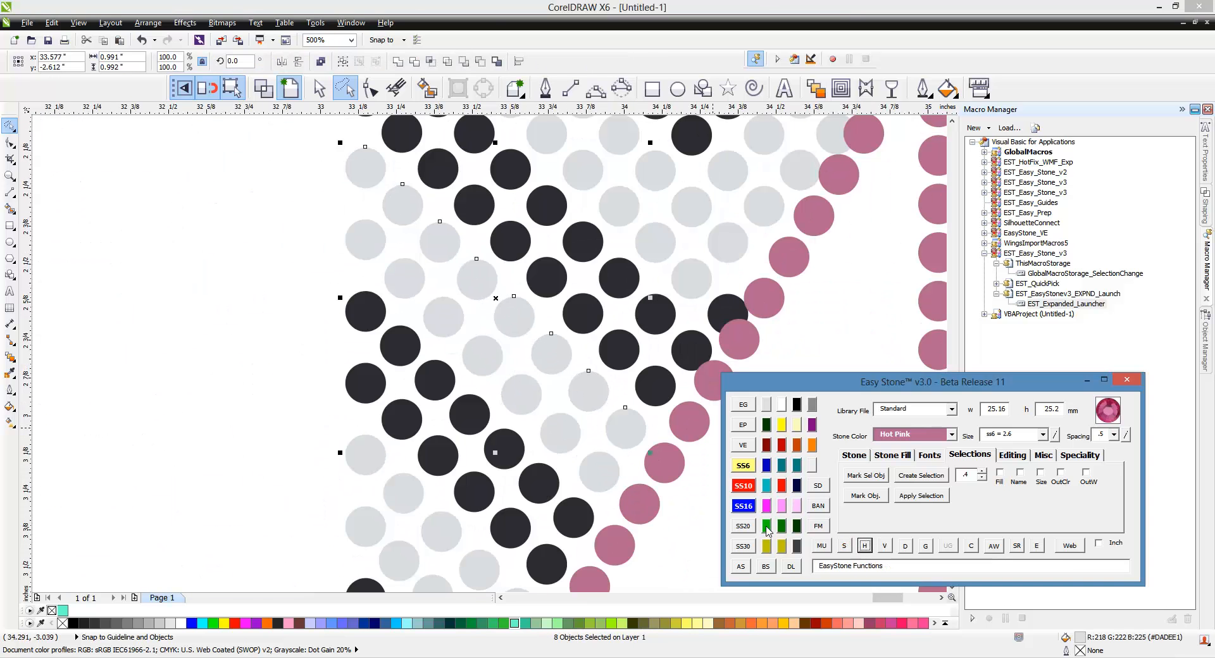
{"action": "left_click", "coordinate": [690, 474]}
Move the Jet Black stone overlapping the outline in the next band up inward and space its long row evenly on an angle.
{"action": "scroll", "coordinate": [672, 412], "scroll_direction": "up", "scroll_amount": 1}
{"action": "scroll", "coordinate": [441, 376], "scroll_direction": "down", "scroll_amount": 1}
{"action": "scroll", "coordinate": [558, 322], "scroll_direction": "up", "scroll_amount": 1}
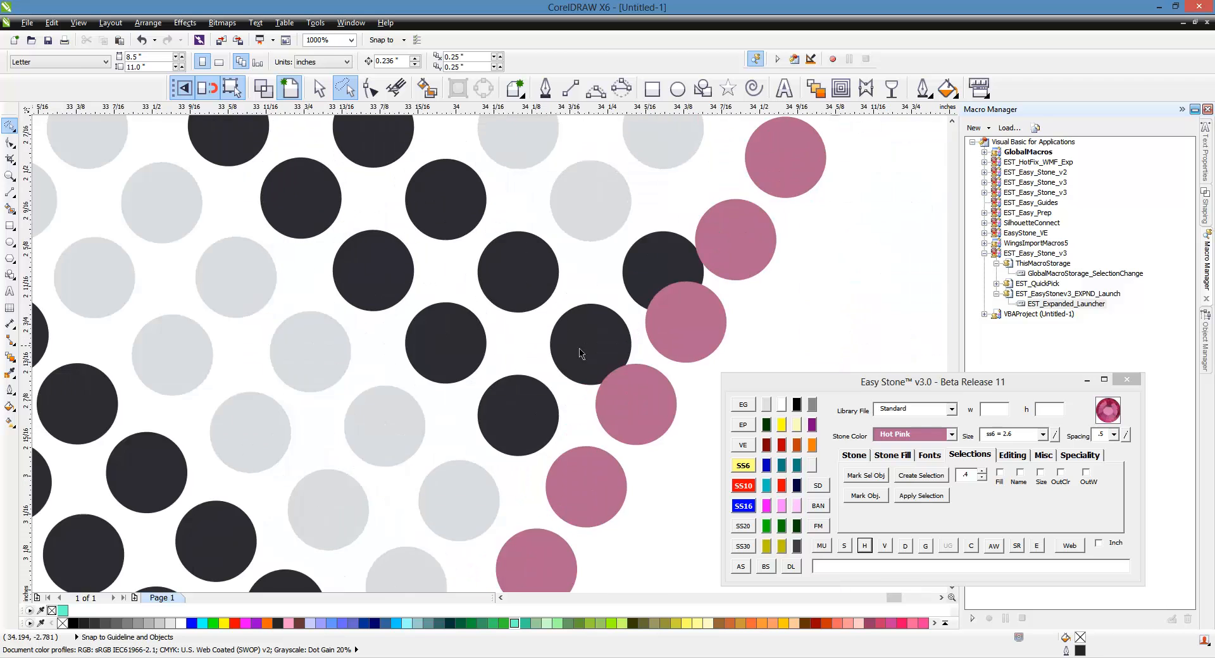
{"action": "scroll", "coordinate": [580, 350], "scroll_direction": "up", "scroll_amount": 1}
{"action": "left_click_drag", "start_coordinate": [622, 362], "coordinate": [585, 329]}
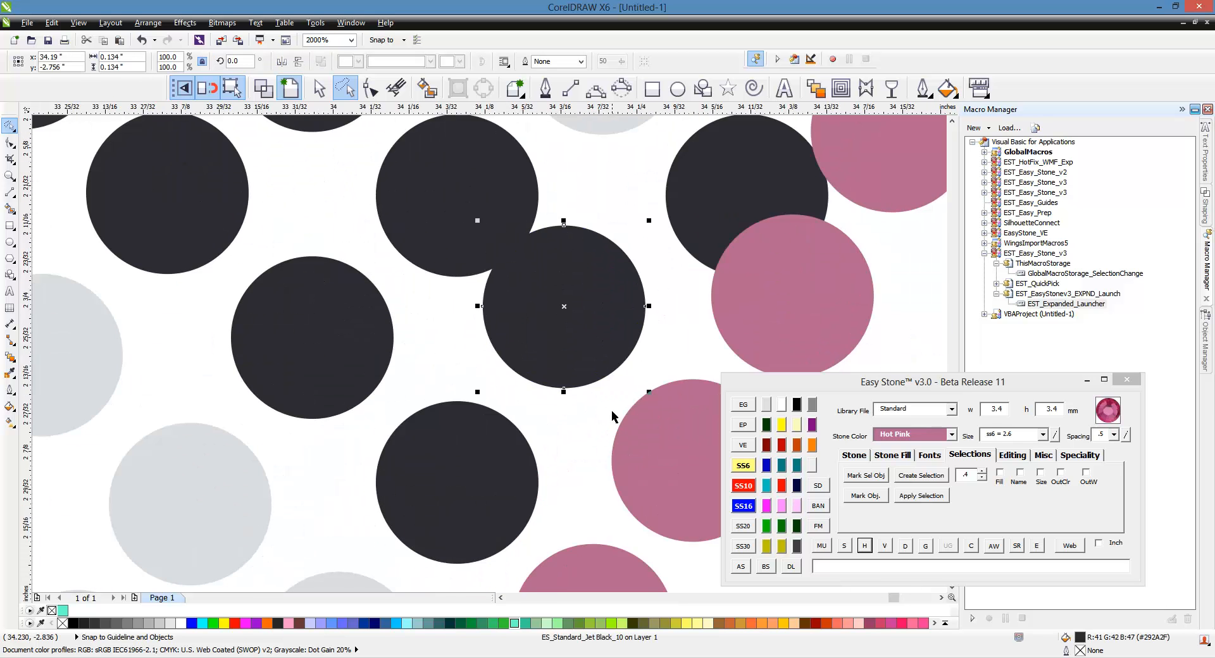
{"action": "scroll", "coordinate": [612, 415], "scroll_direction": "down", "scroll_amount": 2}
{"action": "scroll", "coordinate": [412, 519], "scroll_direction": "down", "scroll_amount": 1}
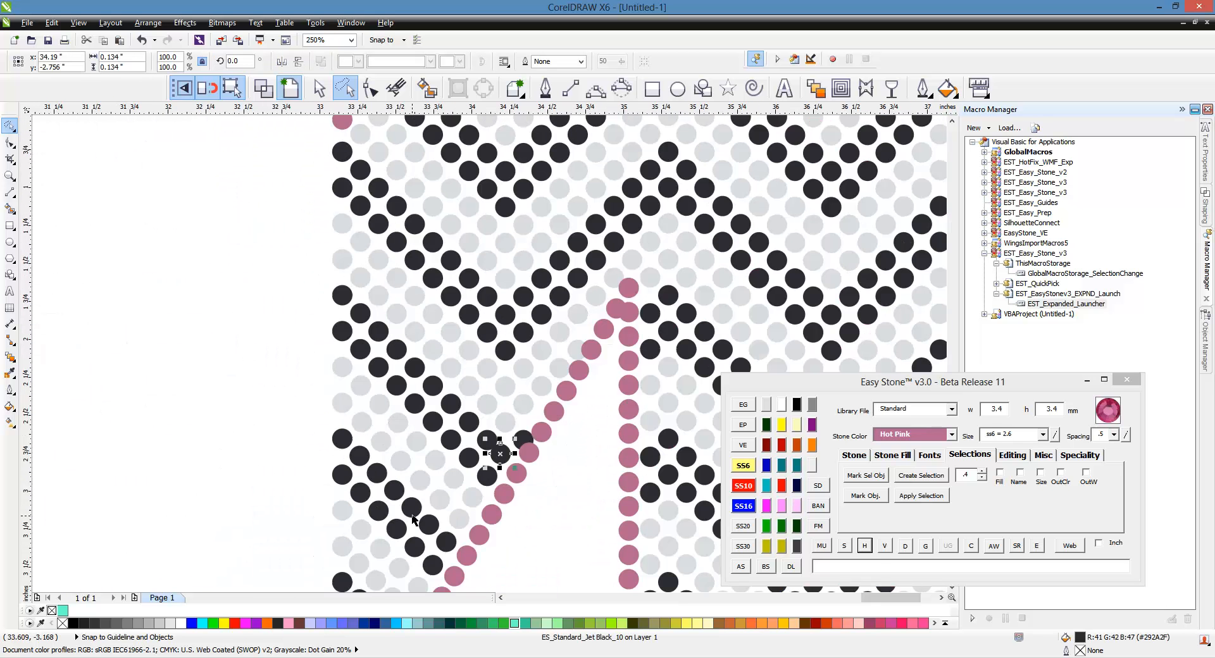
{"action": "left_click", "coordinate": [341, 295], "text": "shift"}
{"action": "left_click", "coordinate": [843, 546]}
{"action": "left_click", "coordinate": [865, 545]}
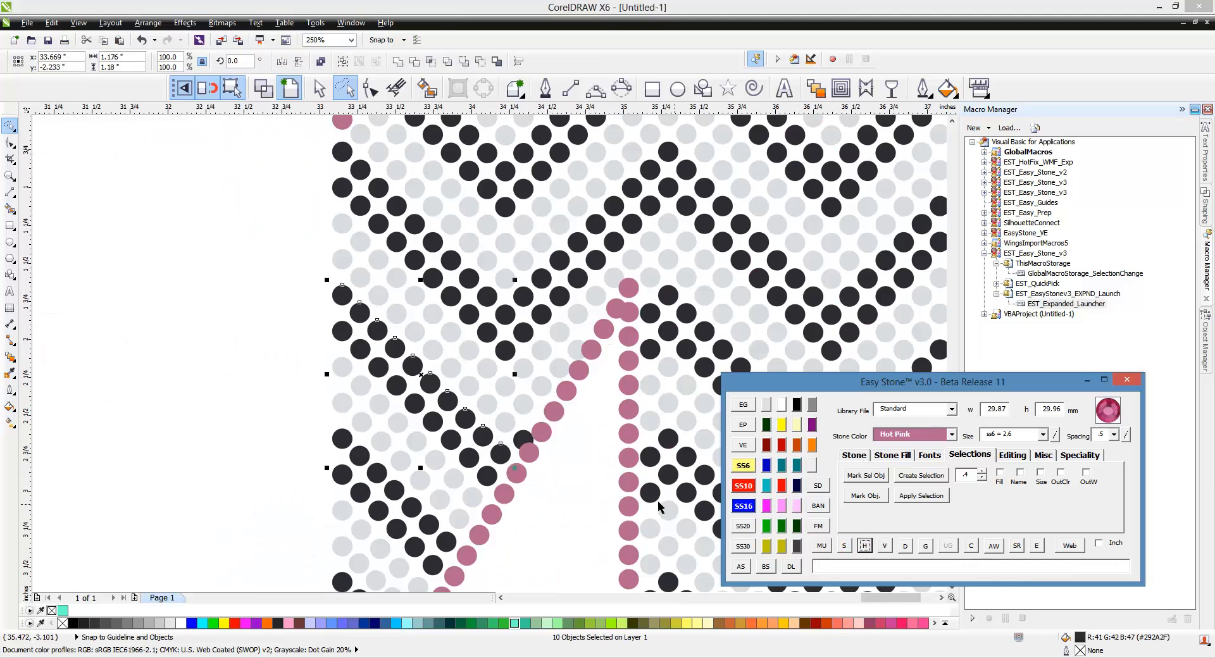
{"action": "left_click", "coordinate": [613, 500]}
Delete the extra Jet Black stone overlapping the pink diagonal just above the end of the long Jet Black row.
{"action": "scroll", "coordinate": [529, 444], "scroll_direction": "up", "scroll_amount": 3}
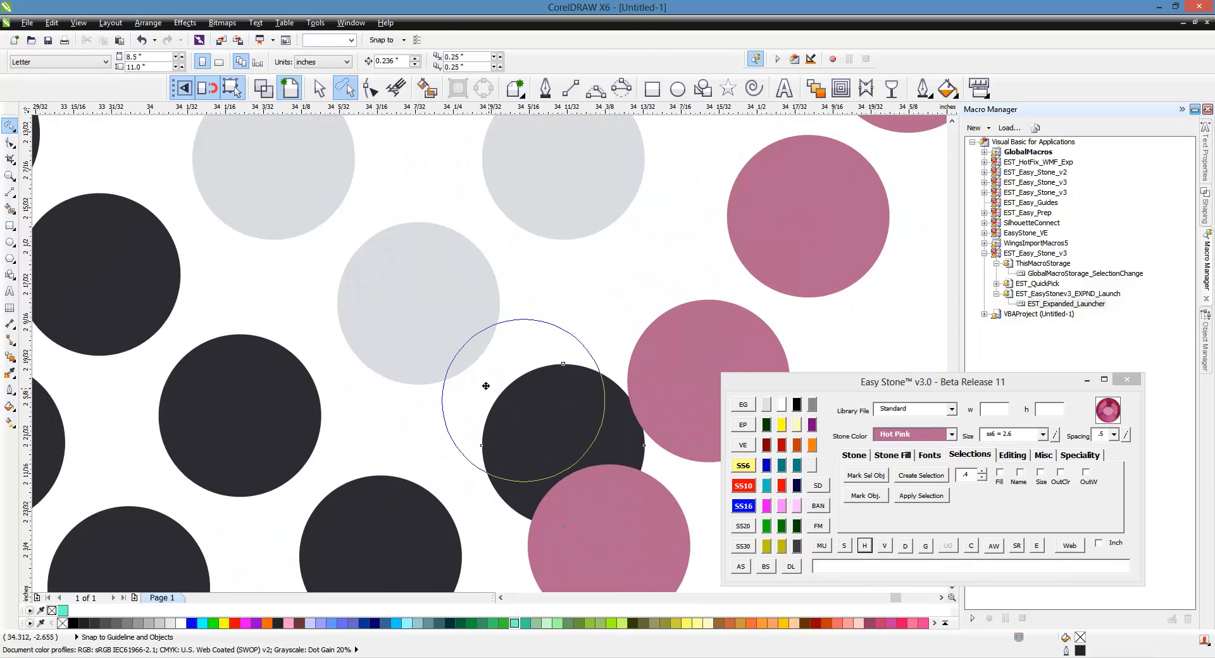
{"action": "left_click_drag", "start_coordinate": [486, 386], "coordinate": [497, 400]}
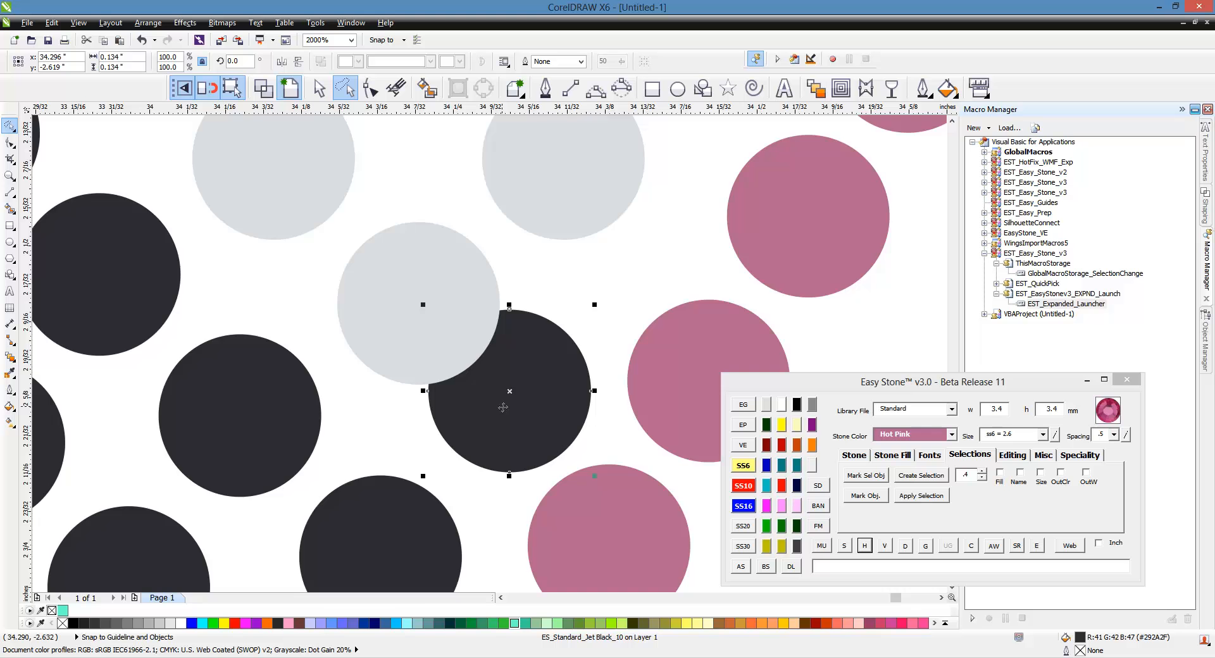
{"action": "scroll", "coordinate": [503, 407], "scroll_direction": "down", "scroll_amount": 2}
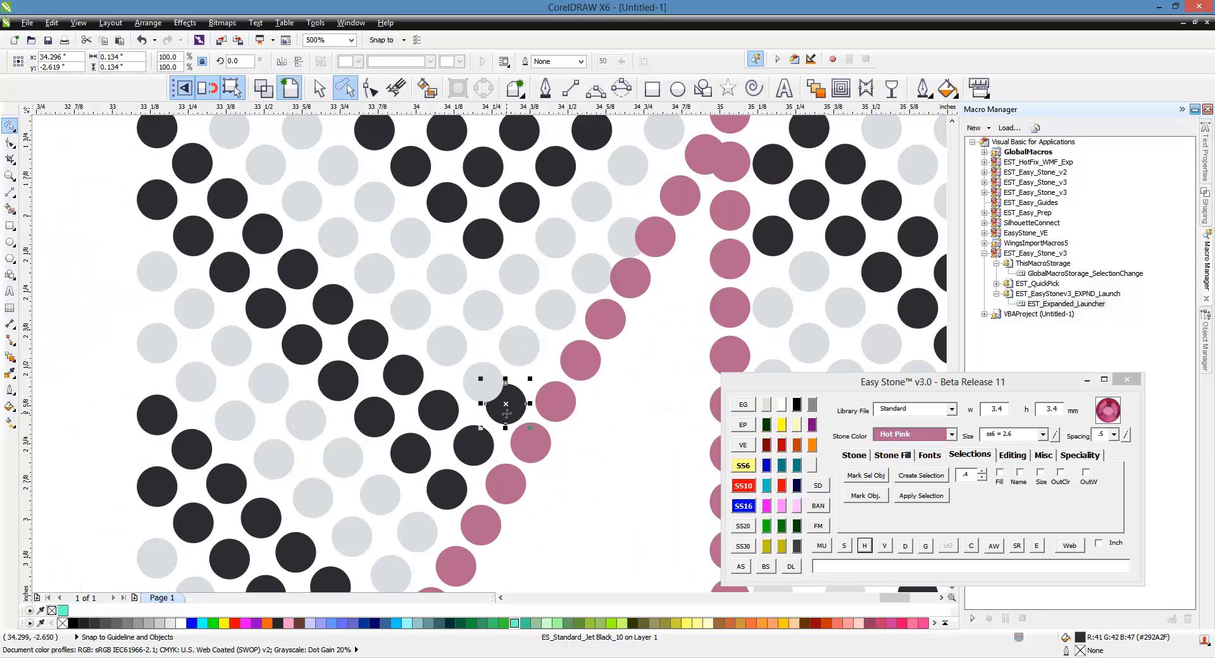
{"action": "key", "text": "Delete"}
Move the Crystal stone above the deleted one toward the outline and space its diagonal row evenly from the left edge.
{"action": "scroll", "coordinate": [454, 400], "scroll_direction": "up", "scroll_amount": 1}
{"action": "left_click_drag", "start_coordinate": [451, 397], "coordinate": [479, 428]}
{"action": "scroll", "coordinate": [613, 454], "scroll_direction": "down", "scroll_amount": 1}
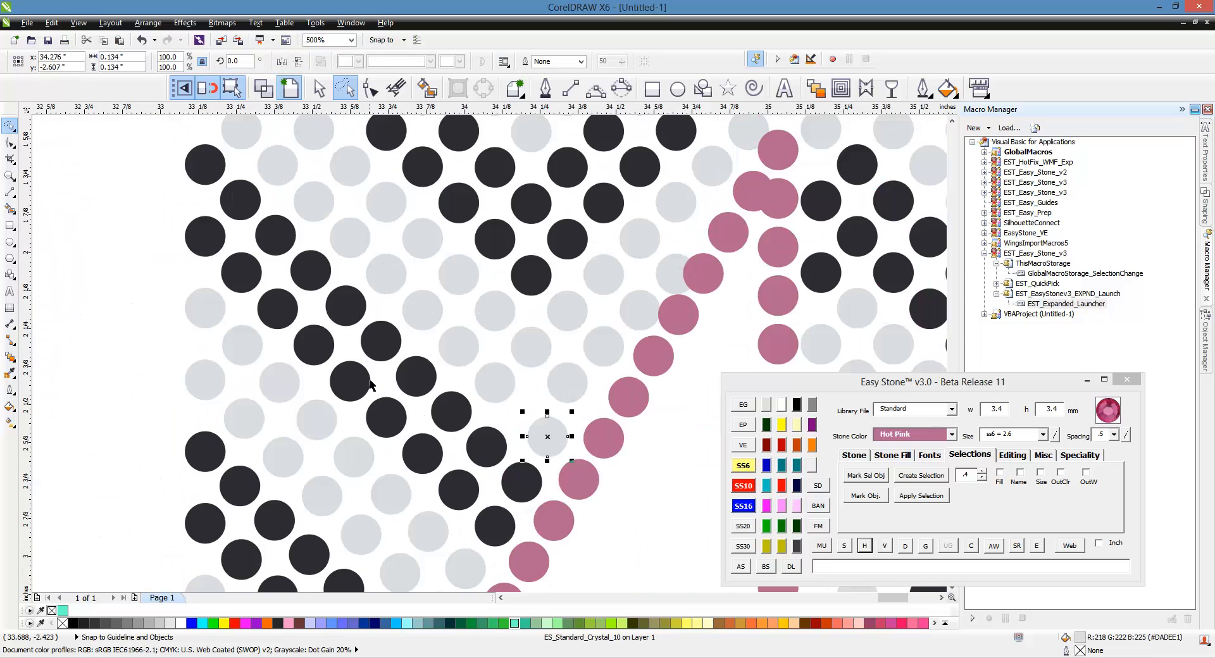
{"action": "scroll", "coordinate": [354, 375], "scroll_direction": "down", "scroll_amount": 1}
{"action": "scroll", "coordinate": [336, 251], "scroll_direction": "up", "scroll_amount": 1}
{"action": "left_click", "coordinate": [233, 227], "text": "shift"}
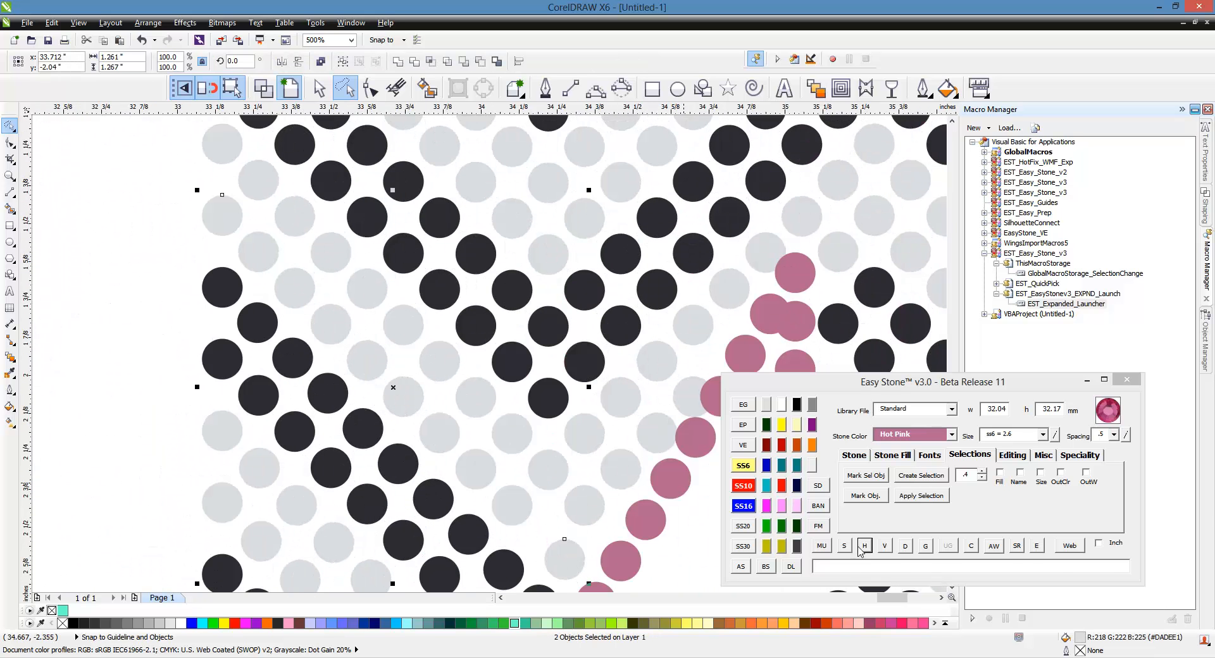
{"action": "left_click", "coordinate": [865, 547]}
{"action": "left_click", "coordinate": [707, 545]}
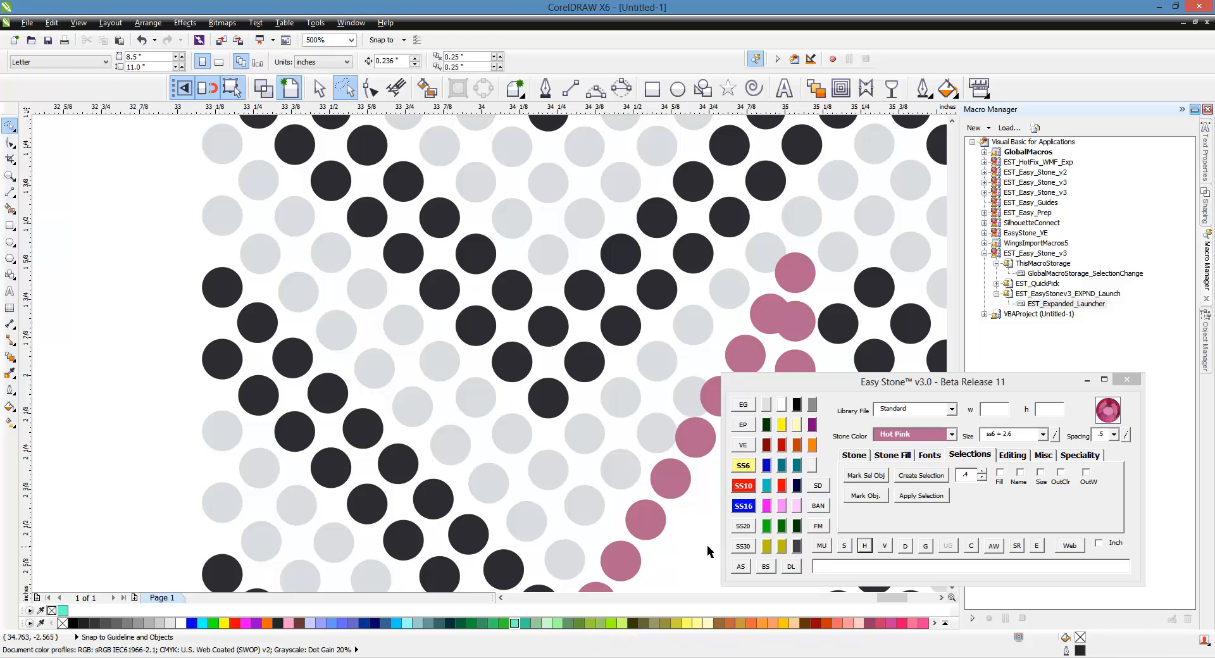
Nudge the end stone of the following Crystal row toward the pink outline and space all stones in that row evenly on an angle.
{"action": "scroll", "coordinate": [639, 525], "scroll_direction": "up", "scroll_amount": 1}
{"action": "left_click", "coordinate": [541, 499]}
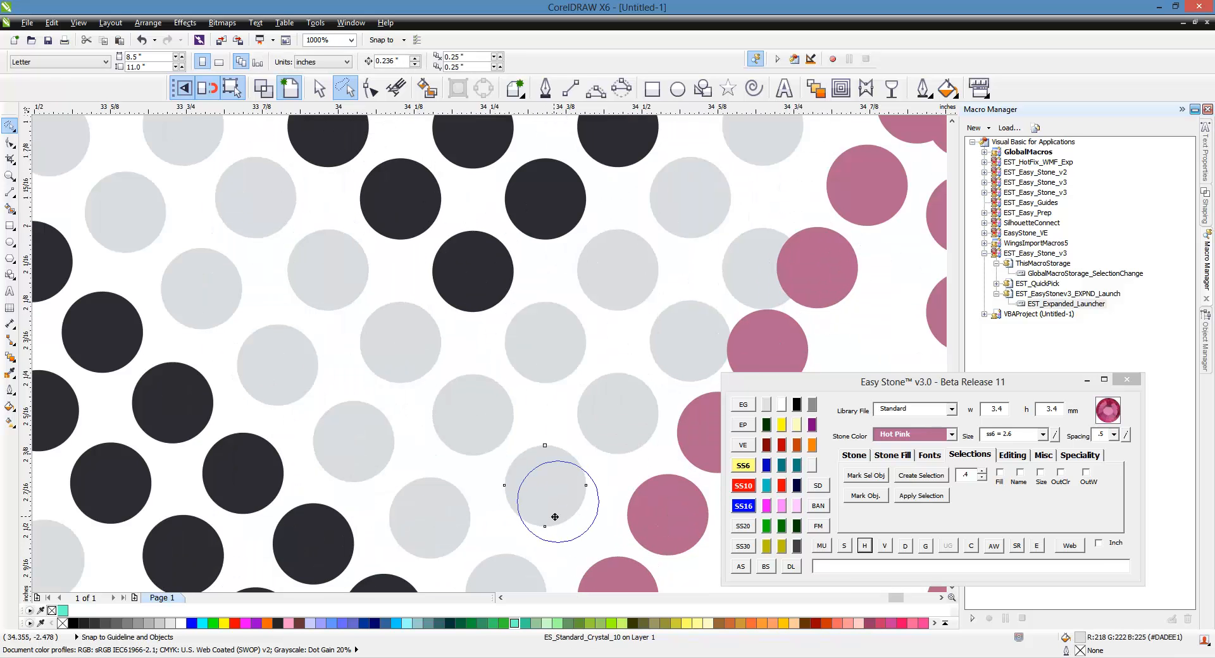
{"action": "scroll", "coordinate": [549, 511], "scroll_direction": "down", "scroll_amount": 1}
{"action": "left_click", "coordinate": [229, 151], "text": "shift"}
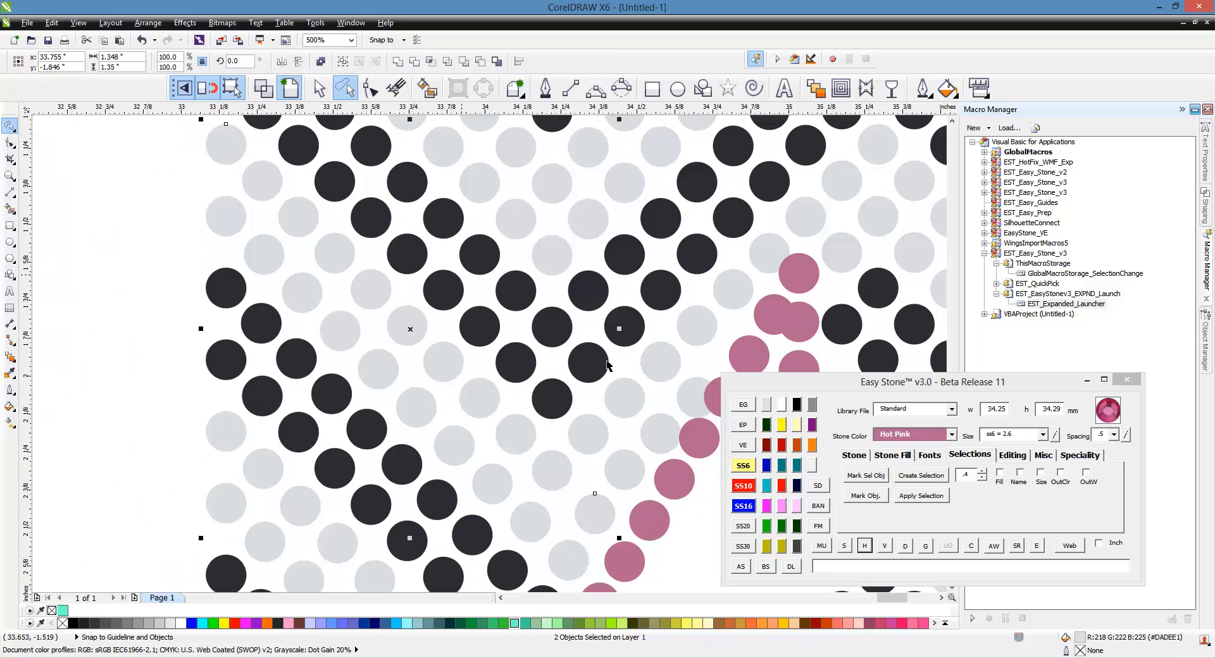
{"action": "left_click", "coordinate": [845, 545]}
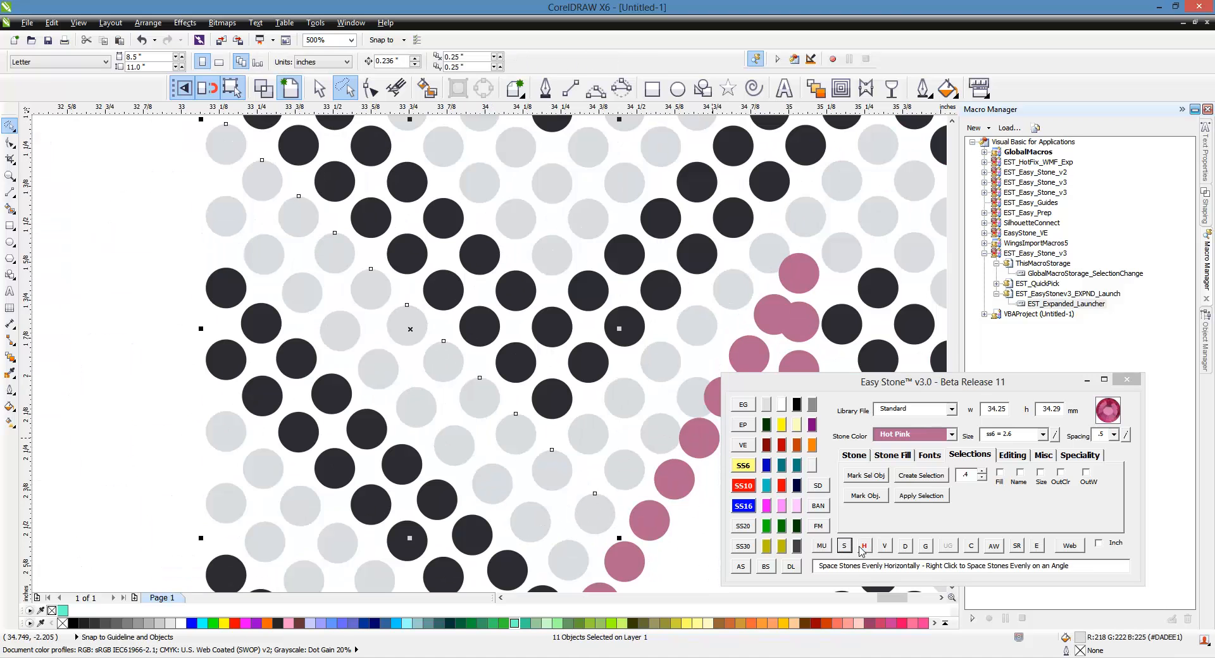
{"action": "right_click", "coordinate": [862, 547]}
{"action": "left_click", "coordinate": [172, 316]}
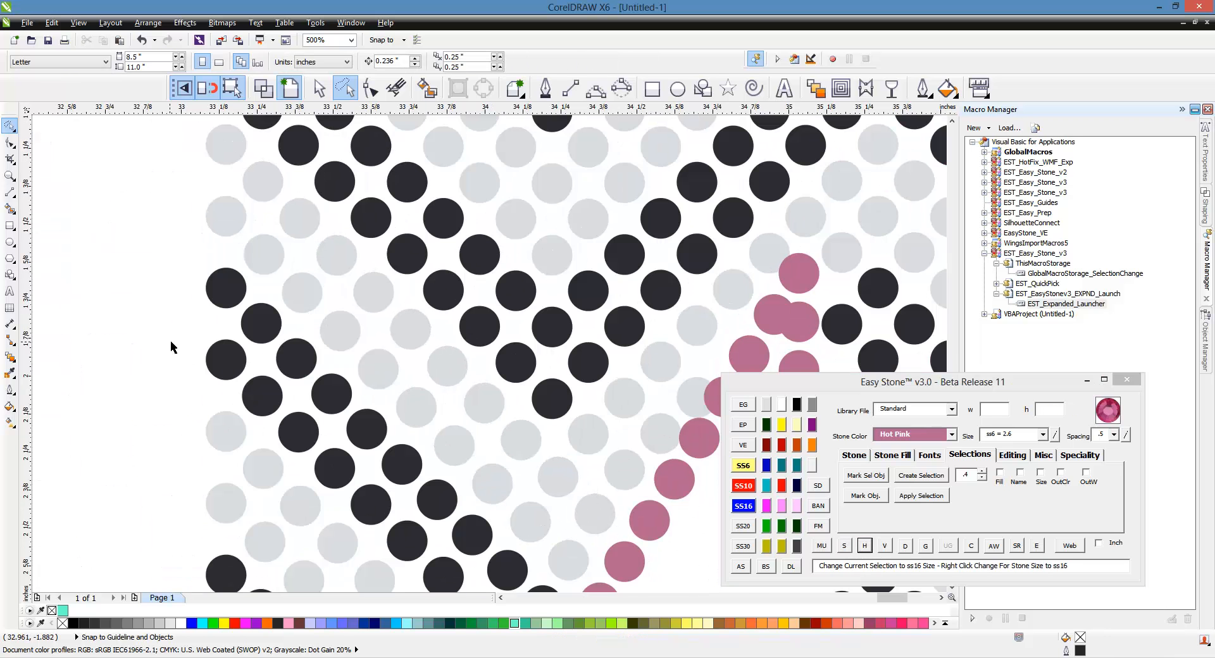
Resize the Crystal stone overlapping the pink diagonal outline to ss6 and move it inward, clear of the outline.
{"action": "scroll", "coordinate": [459, 380], "scroll_direction": "down", "scroll_amount": 1}
{"action": "scroll", "coordinate": [524, 381], "scroll_direction": "up", "scroll_amount": 2}
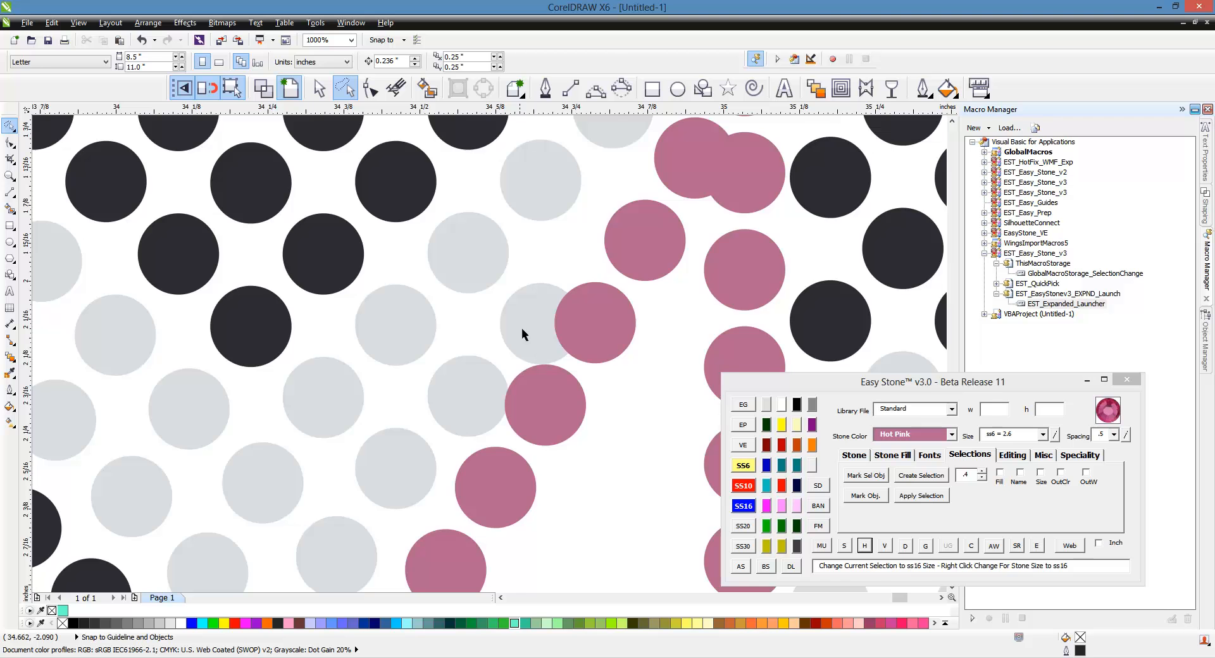
{"action": "scroll", "coordinate": [521, 328], "scroll_direction": "up", "scroll_amount": 1}
{"action": "left_click", "coordinate": [543, 335]}
{"action": "left_click", "coordinate": [743, 466]}
{"action": "left_click_drag", "start_coordinate": [542, 339], "coordinate": [470, 314]}
Resize the Crystal stone just below it to ss6 and shift it away from the pink diagonal.
{"action": "left_click", "coordinate": [414, 464]}
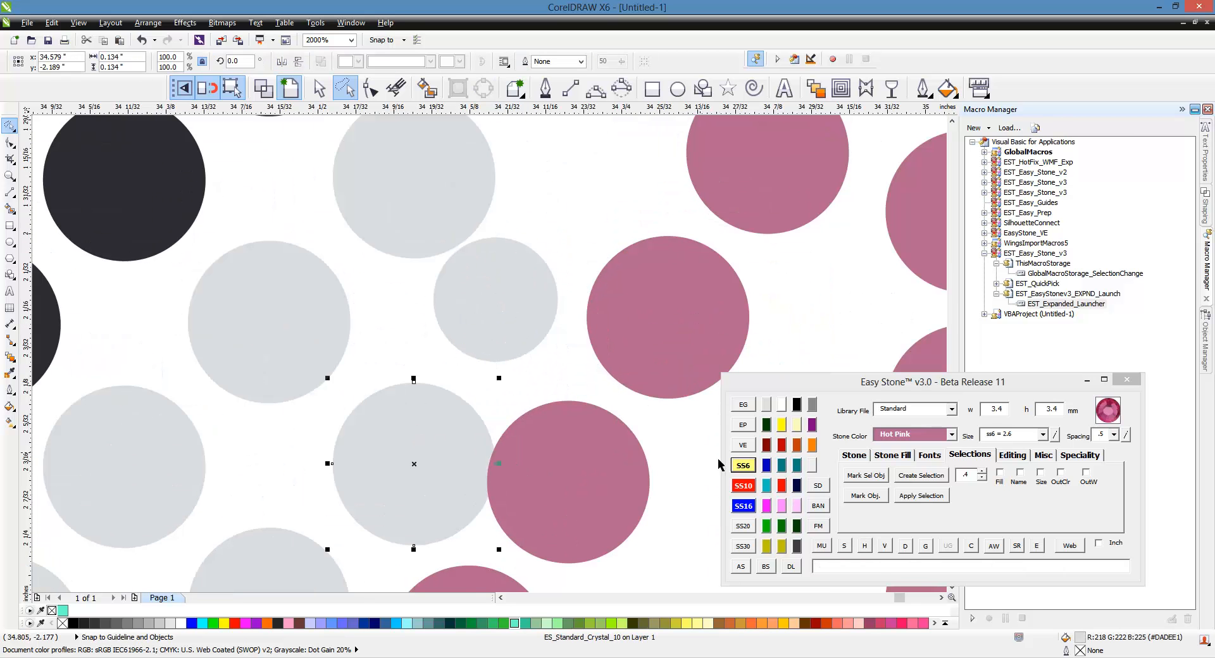
{"action": "left_click", "coordinate": [752, 472]}
{"action": "left_click_drag", "start_coordinate": [408, 466], "coordinate": [381, 463]}
{"action": "scroll", "coordinate": [438, 491], "scroll_direction": "down", "scroll_amount": 2}
{"action": "scroll", "coordinate": [449, 407], "scroll_direction": "up", "scroll_amount": 1}
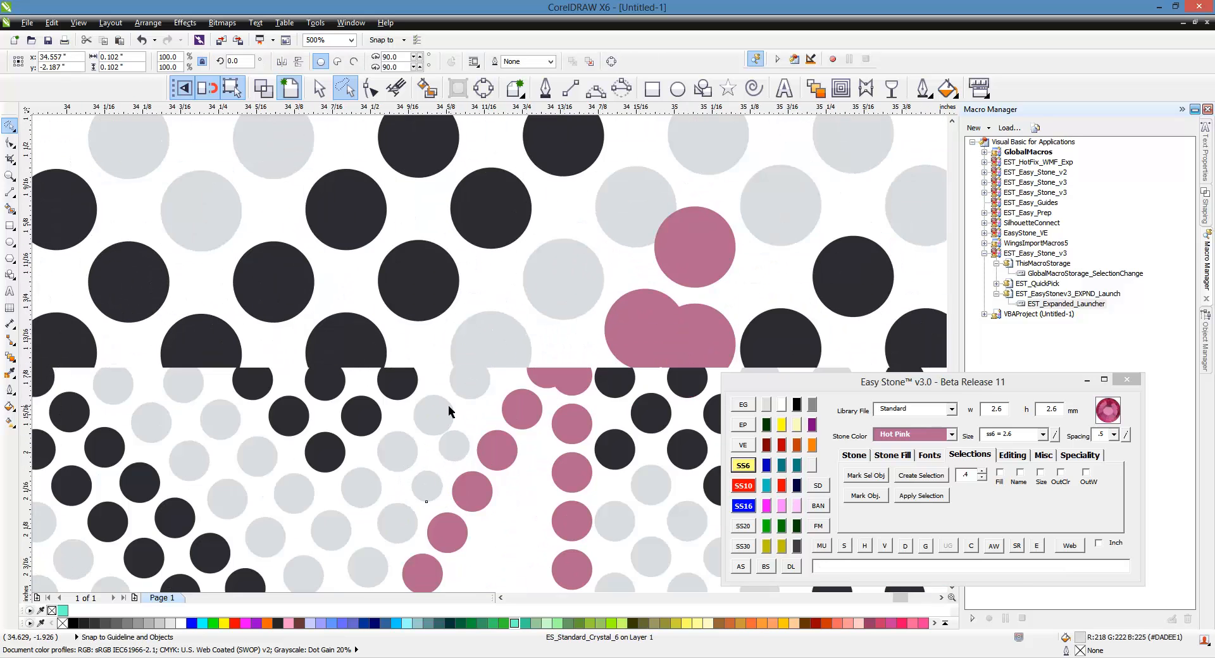
Nudge the Crystal stone above inward and place a copy of the ss6 Crystal stone in the gap beside it.
{"action": "scroll", "coordinate": [443, 431], "scroll_direction": "up", "scroll_amount": 1}
{"action": "left_click", "coordinate": [438, 429]}
{"action": "left_click_drag", "start_coordinate": [492, 514], "coordinate": [580, 385]}
{"action": "right_click", "coordinate": [579, 386]}
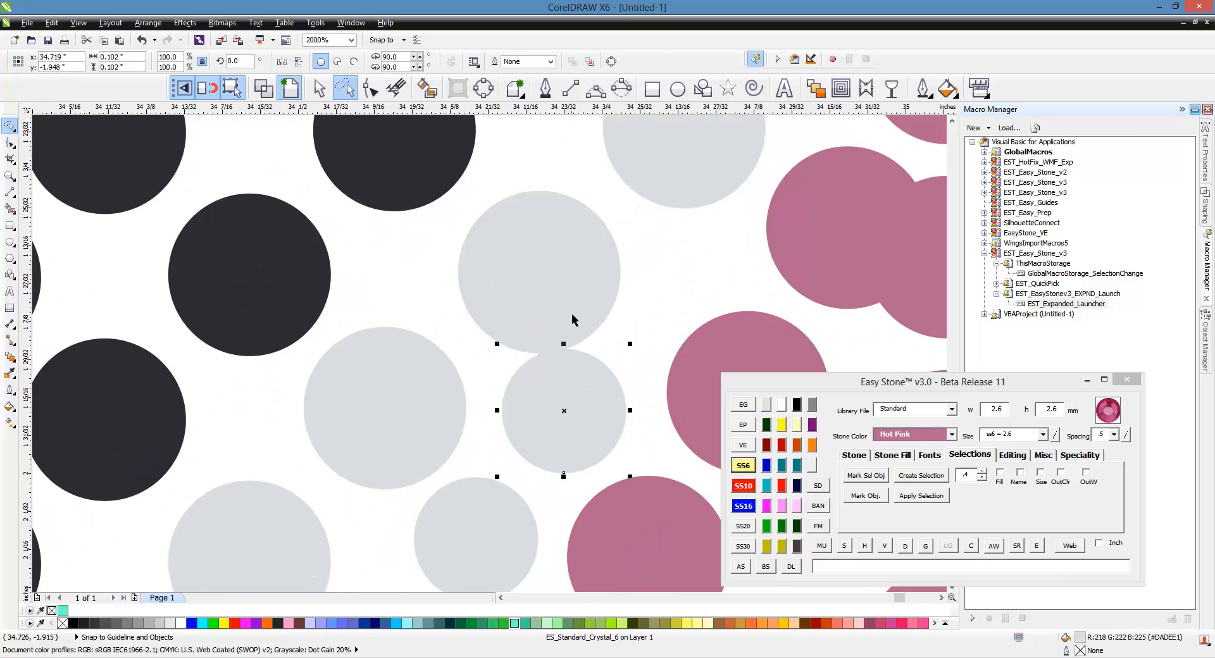
Resize the Crystal stone above that gap to ss6, duplicate it, and arrange the pair side by side along the diagonal.
{"action": "left_click", "coordinate": [572, 320]}
{"action": "left_click", "coordinate": [744, 465]}
{"action": "left_click_drag", "start_coordinate": [538, 302], "coordinate": [650, 319]}
{"action": "left_click_drag", "start_coordinate": [506, 286], "coordinate": [480, 304]}
{"action": "left_click_drag", "start_coordinate": [605, 303], "coordinate": [596, 299]}
{"action": "left_click_drag", "start_coordinate": [510, 293], "coordinate": [505, 295]}
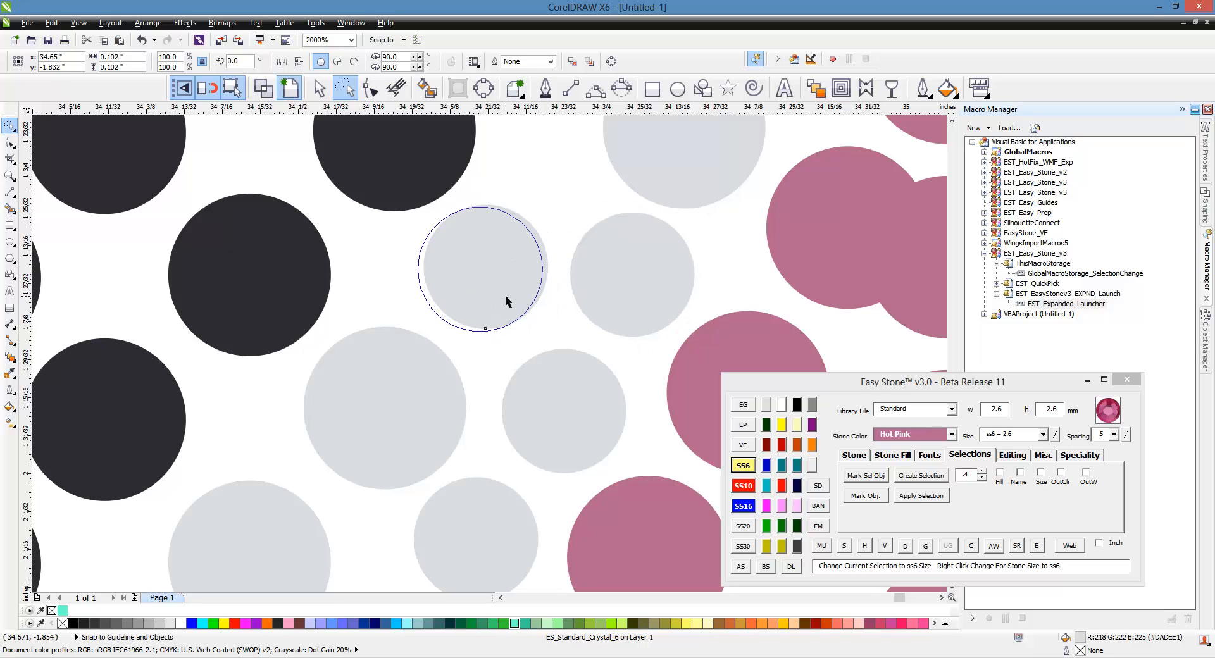
Nudge the next ss10 Crystal stone up slightly to even its gap to the ss6 pair.
{"action": "left_click", "coordinate": [428, 407]}
{"action": "scroll", "coordinate": [427, 414], "scroll_direction": "down", "scroll_amount": 2}
{"action": "scroll", "coordinate": [492, 356], "scroll_direction": "up", "scroll_amount": 2}
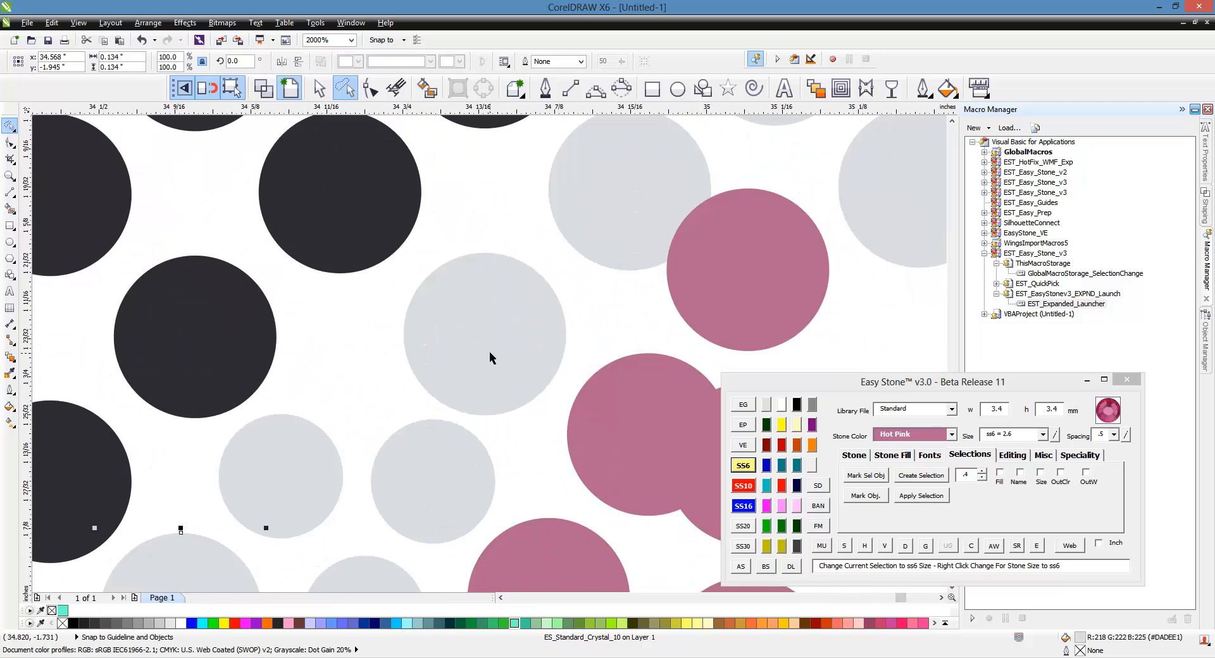
{"action": "left_click_drag", "start_coordinate": [489, 352], "coordinate": [493, 340]}
{"action": "scroll", "coordinate": [332, 315], "scroll_direction": "down", "scroll_amount": 1}
{"action": "scroll", "coordinate": [332, 315], "scroll_direction": "down", "scroll_amount": 1}
{"action": "left_click", "coordinate": [398, 429]}
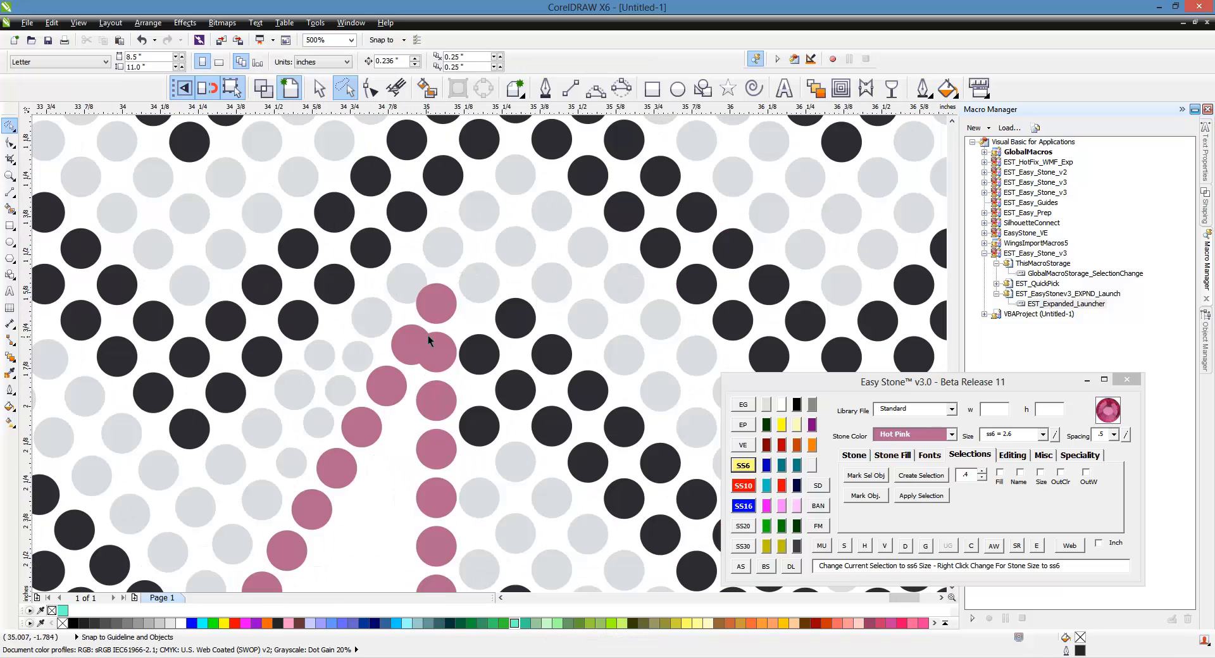
Resize the Crystal stone overlapping the topmost pink stone to ss6 and shift it clear of the outline.
{"action": "scroll", "coordinate": [428, 336], "scroll_direction": "up", "scroll_amount": 1}
{"action": "scroll", "coordinate": [404, 369], "scroll_direction": "down", "scroll_amount": 2}
{"action": "scroll", "coordinate": [371, 290], "scroll_direction": "up", "scroll_amount": 2}
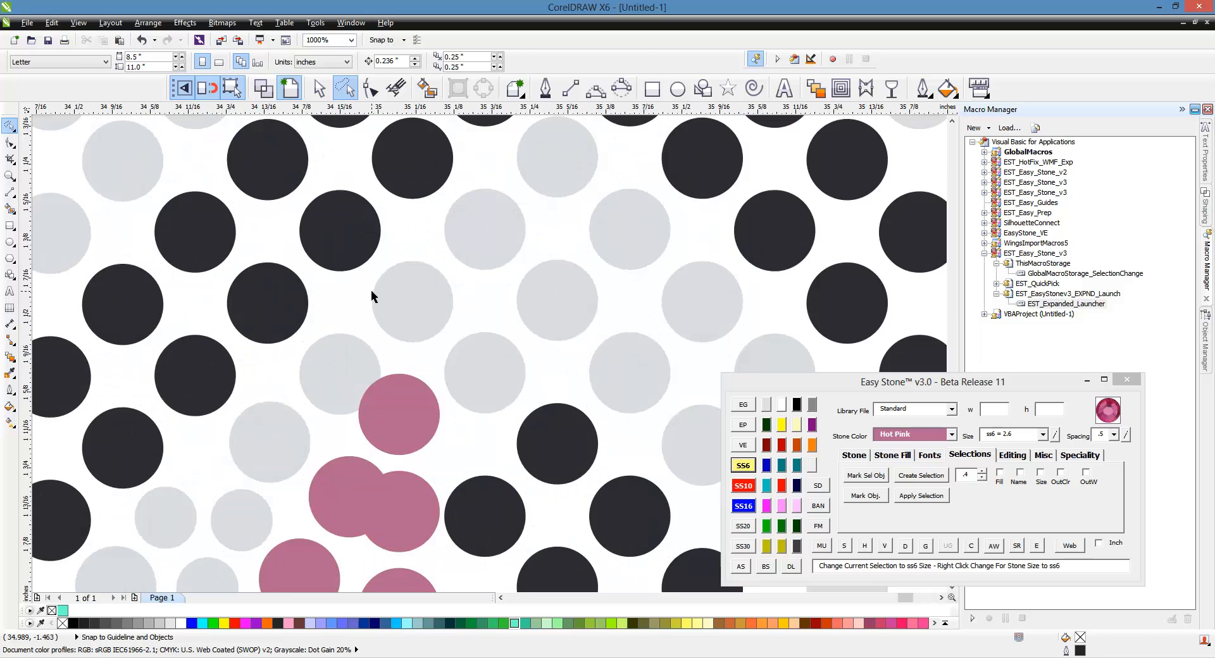
{"action": "scroll", "coordinate": [328, 366], "scroll_direction": "up", "scroll_amount": 1}
{"action": "left_click", "coordinate": [334, 370]}
{"action": "left_click", "coordinate": [747, 467]}
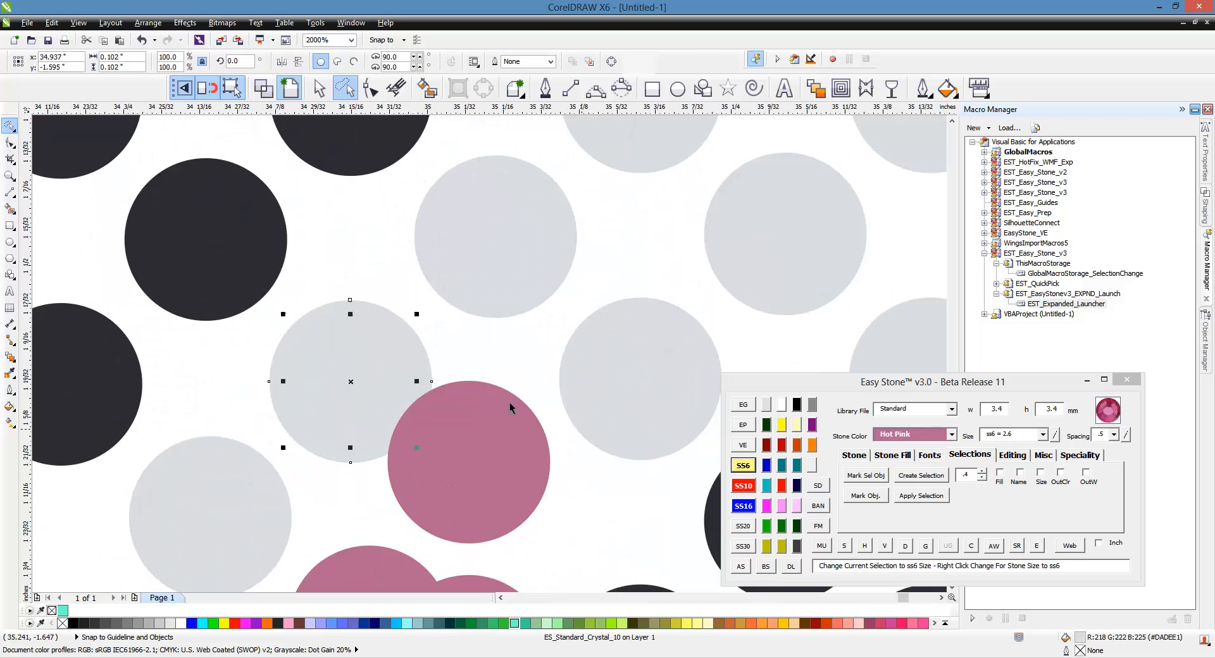
{"action": "scroll", "coordinate": [336, 348], "scroll_direction": "down", "scroll_amount": 2}
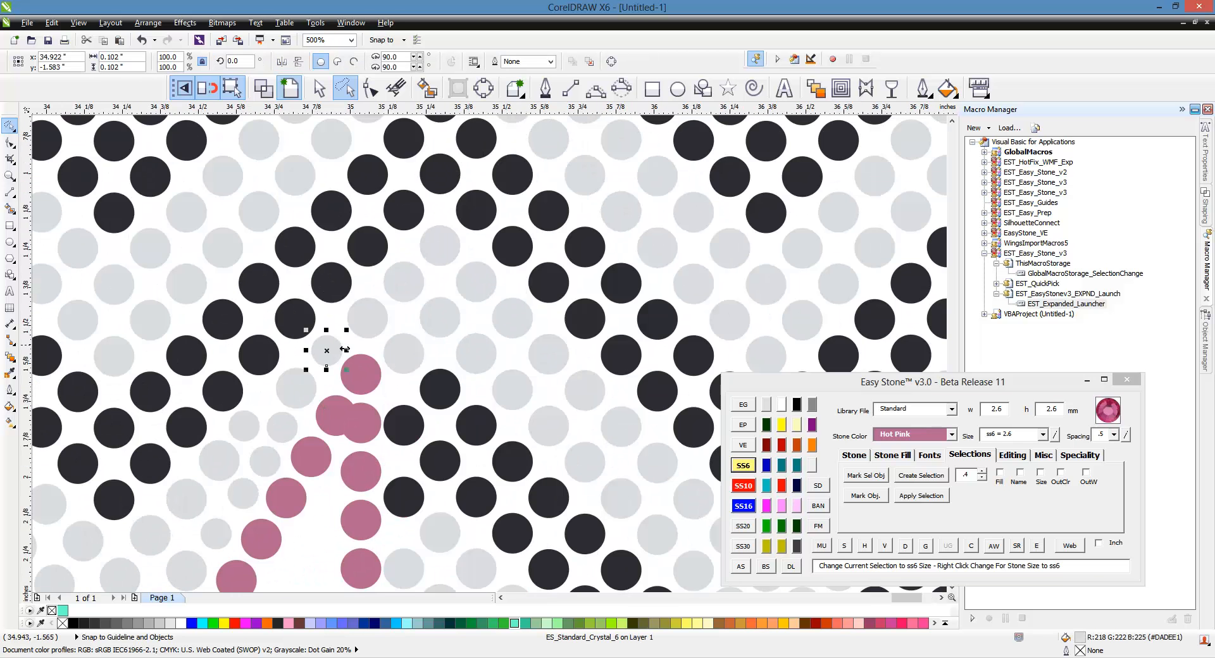
{"action": "scroll", "coordinate": [397, 368], "scroll_direction": "down", "scroll_amount": 1}
Move the Jet Black stone beside the vertical pink outline inward and space its descending row evenly down to the chevron tip.
{"action": "scroll", "coordinate": [379, 348], "scroll_direction": "up", "scroll_amount": 3}
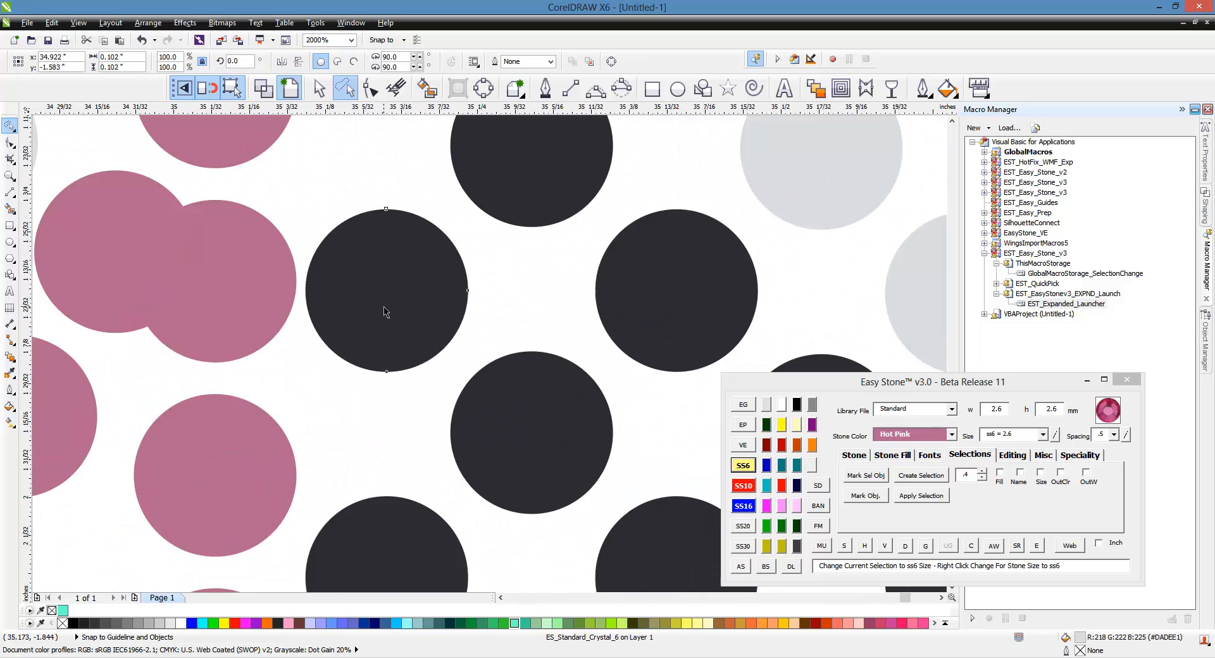
{"action": "left_click_drag", "start_coordinate": [386, 314], "coordinate": [401, 320]}
{"action": "scroll", "coordinate": [188, 226], "scroll_direction": "down", "scroll_amount": 2}
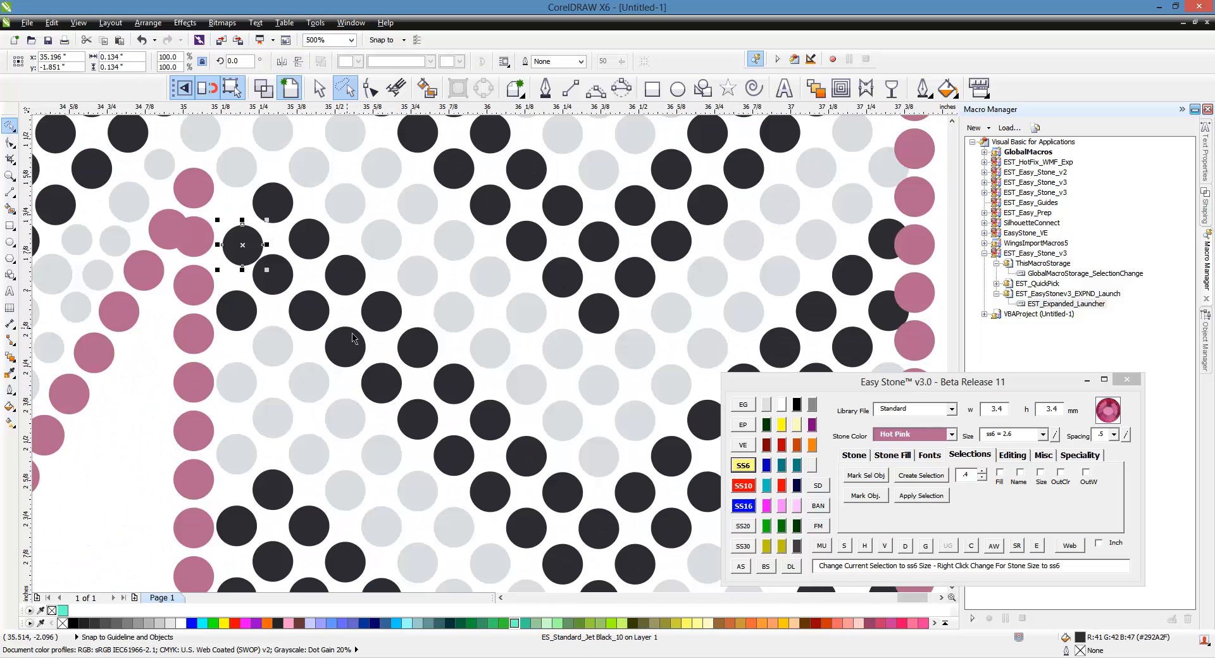
{"action": "scroll", "coordinate": [367, 339], "scroll_direction": "down", "scroll_amount": 1}
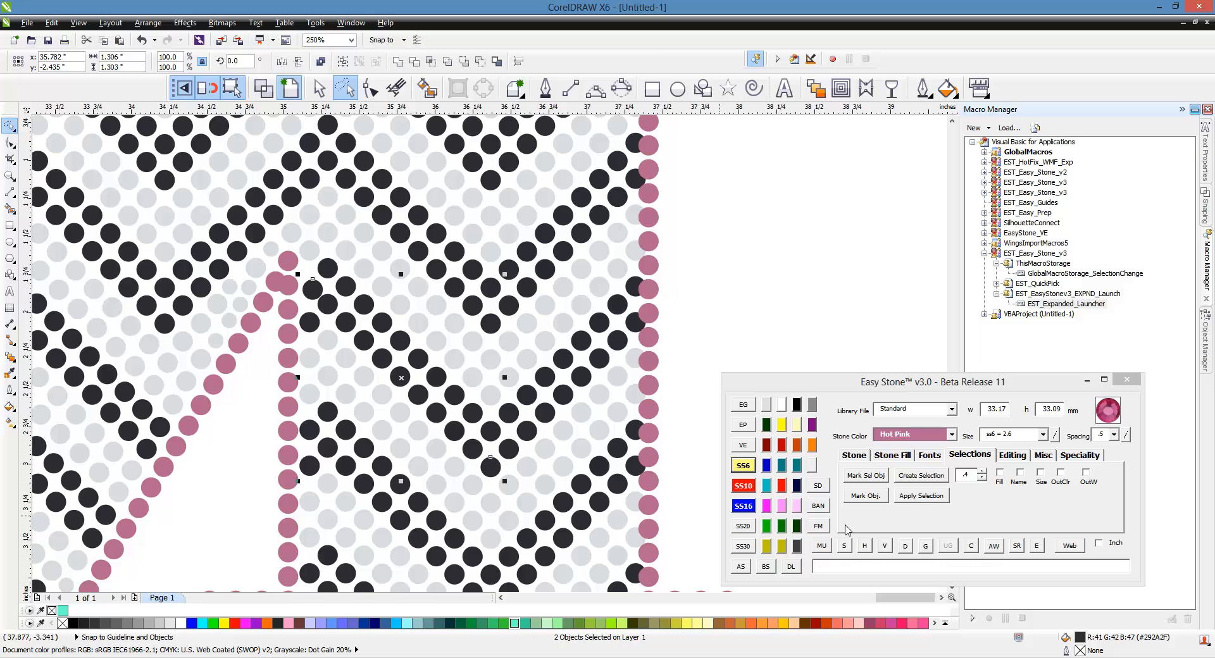
{"action": "left_click", "coordinate": [846, 546]}
{"action": "left_click", "coordinate": [864, 545]}
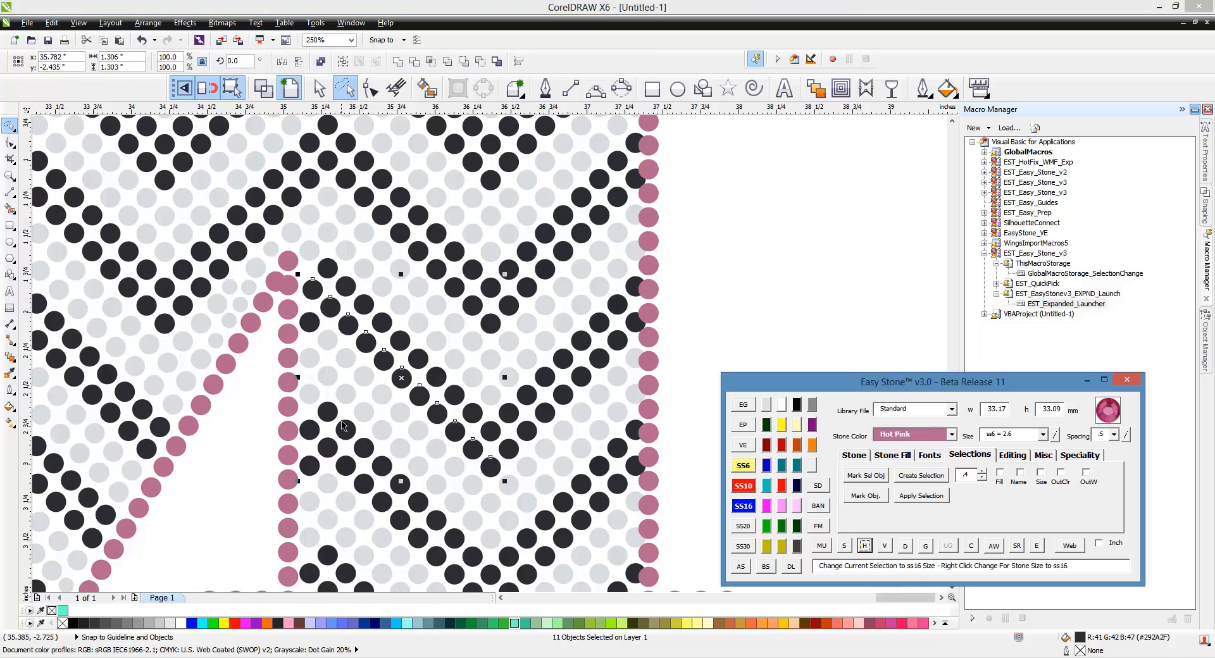
Move the Crystal stone nearest the vertical outline in the band below inward and space its diagonal row evenly.
{"action": "scroll", "coordinate": [304, 340], "scroll_direction": "up", "scroll_amount": 2}
{"action": "scroll", "coordinate": [302, 341], "scroll_direction": "up", "scroll_amount": 2}
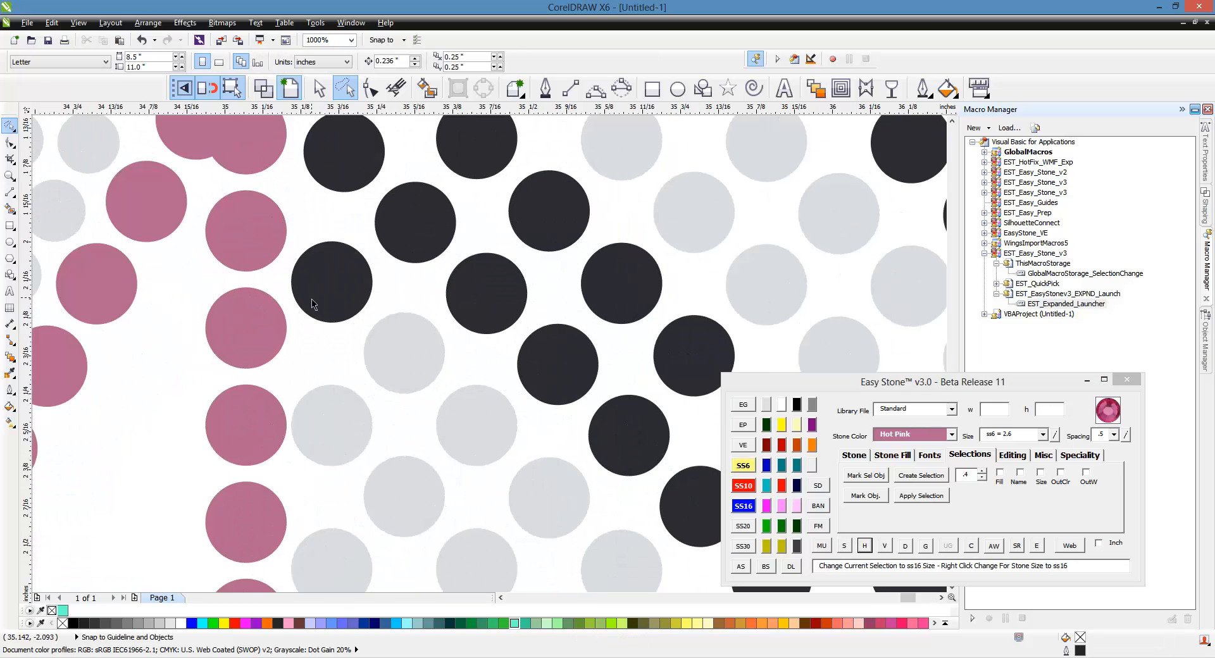
{"action": "scroll", "coordinate": [330, 418], "scroll_direction": "up", "scroll_amount": 2}
{"action": "left_click", "coordinate": [330, 417]}
{"action": "scroll", "coordinate": [233, 271], "scroll_direction": "down", "scroll_amount": 6}
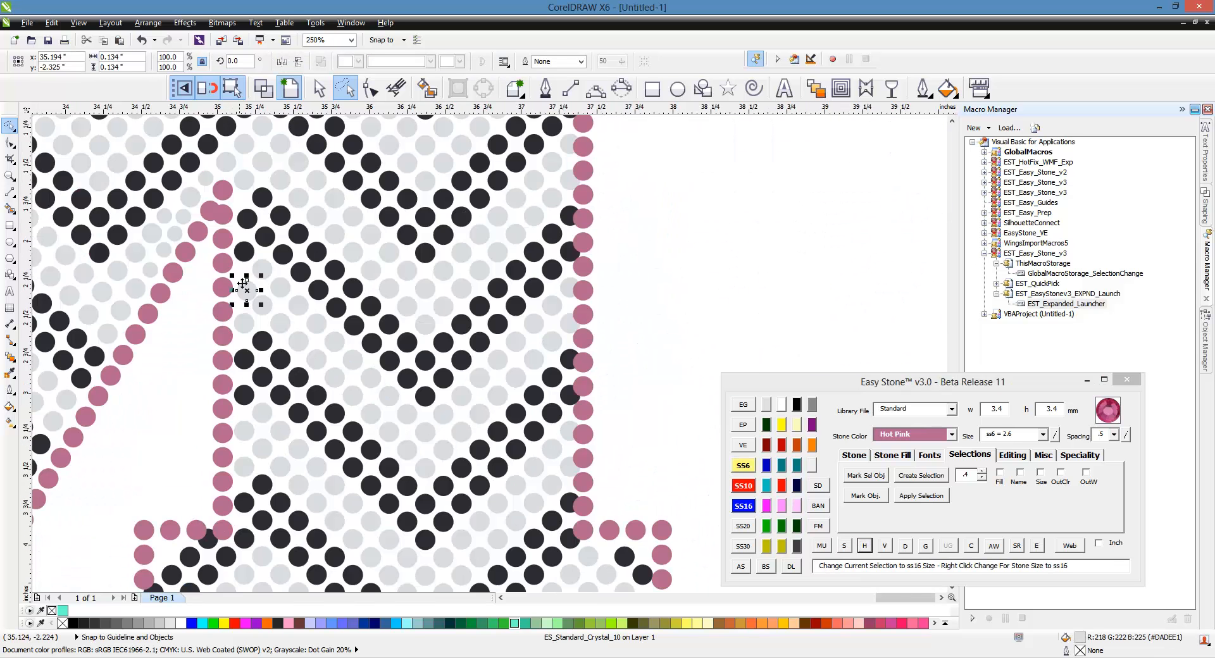
{"action": "left_click", "coordinate": [430, 465], "text": "shift"}
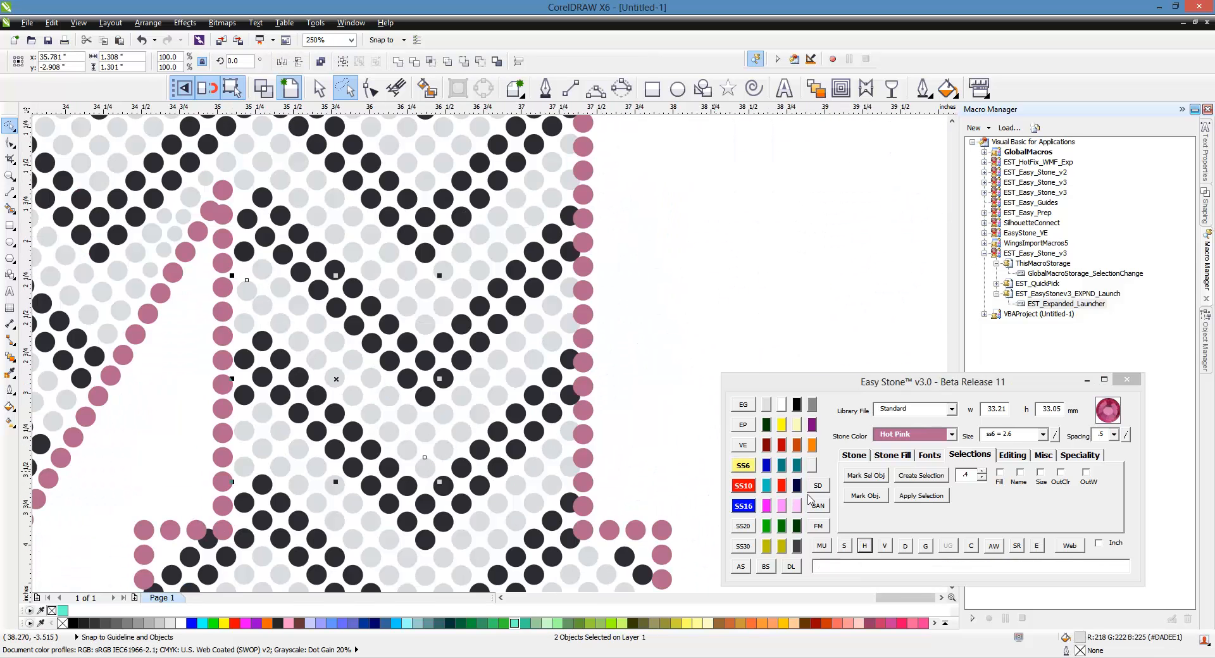
{"action": "left_click", "coordinate": [846, 547]}
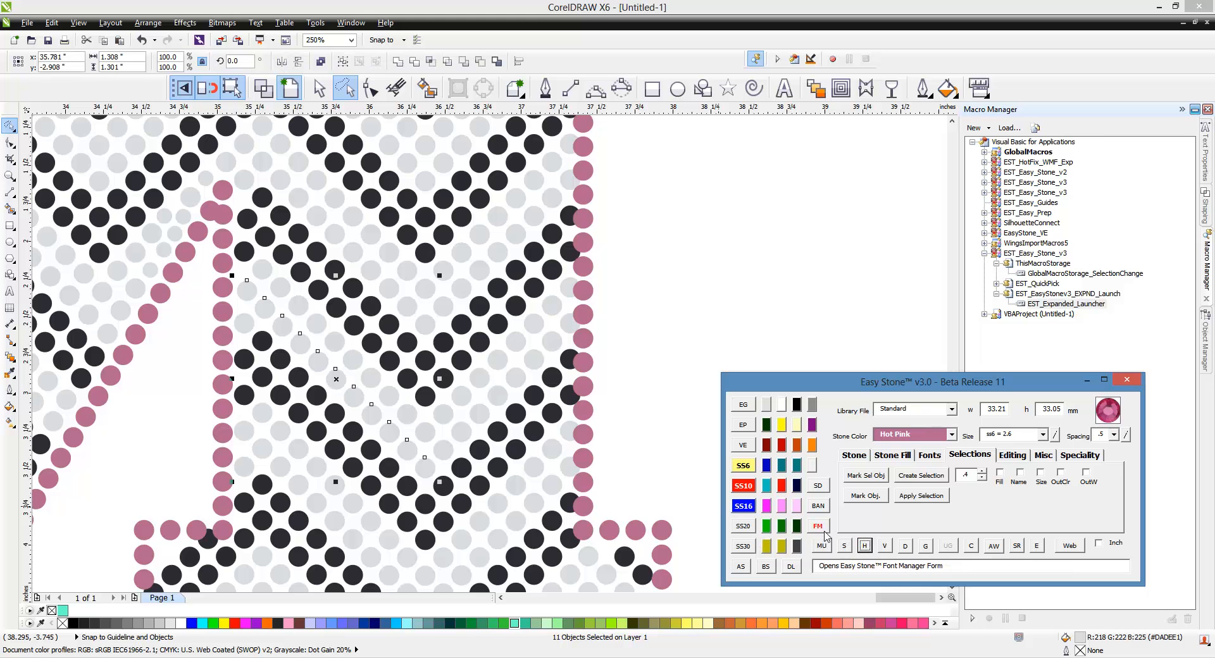
{"action": "left_click", "coordinate": [143, 338]}
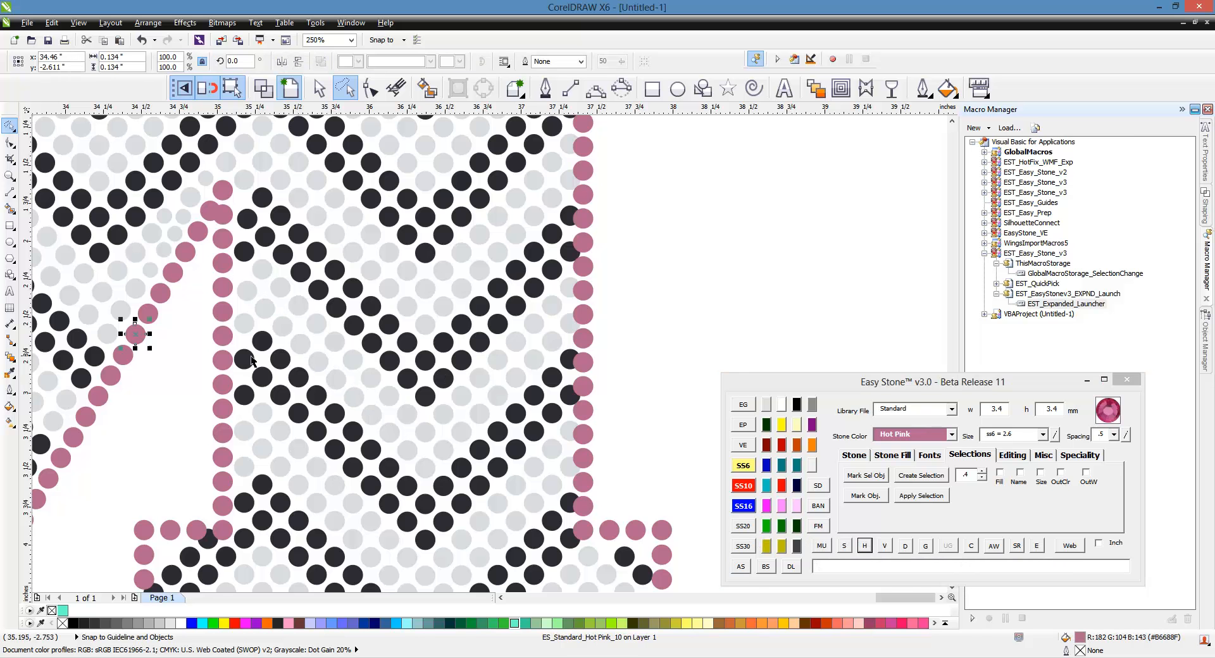
Shift the next Jet Black end stone down the vertical outline inward and space the row to the chevron tip evenly.
{"action": "scroll", "coordinate": [240, 313], "scroll_direction": "up", "scroll_amount": 4}
{"action": "scroll", "coordinate": [237, 309], "scroll_direction": "down", "scroll_amount": 2}
{"action": "scroll", "coordinate": [222, 393], "scroll_direction": "up", "scroll_amount": 4}
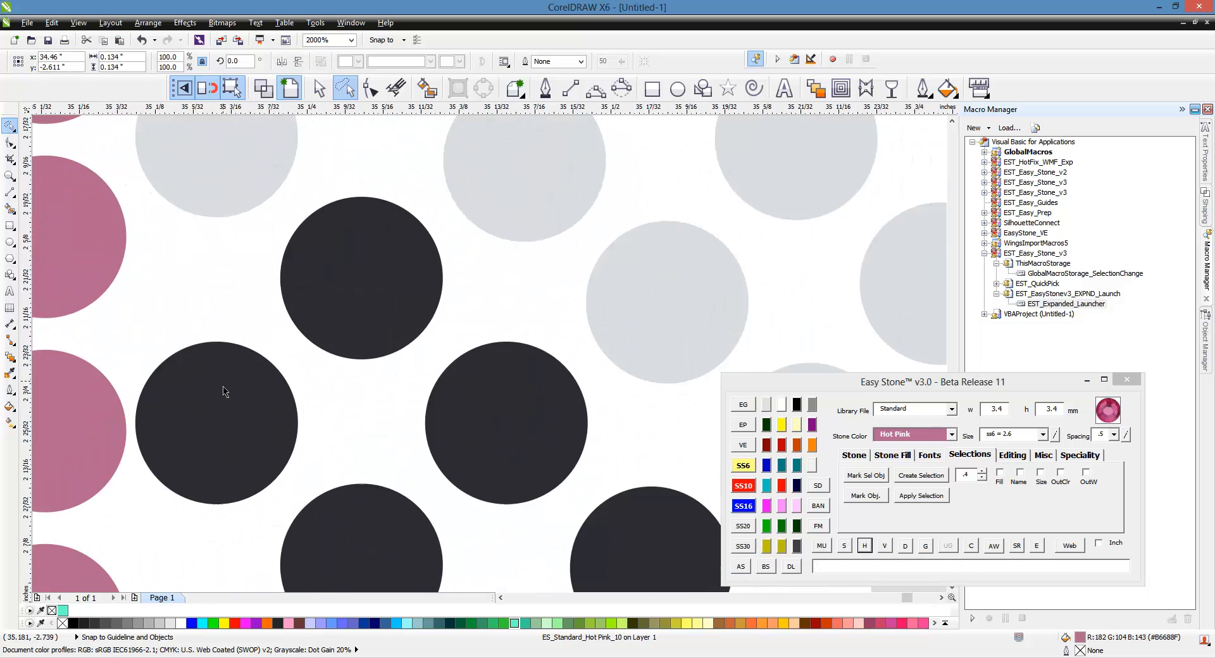
{"action": "left_click", "coordinate": [219, 384]}
{"action": "scroll", "coordinate": [217, 378], "scroll_direction": "down", "scroll_amount": 6}
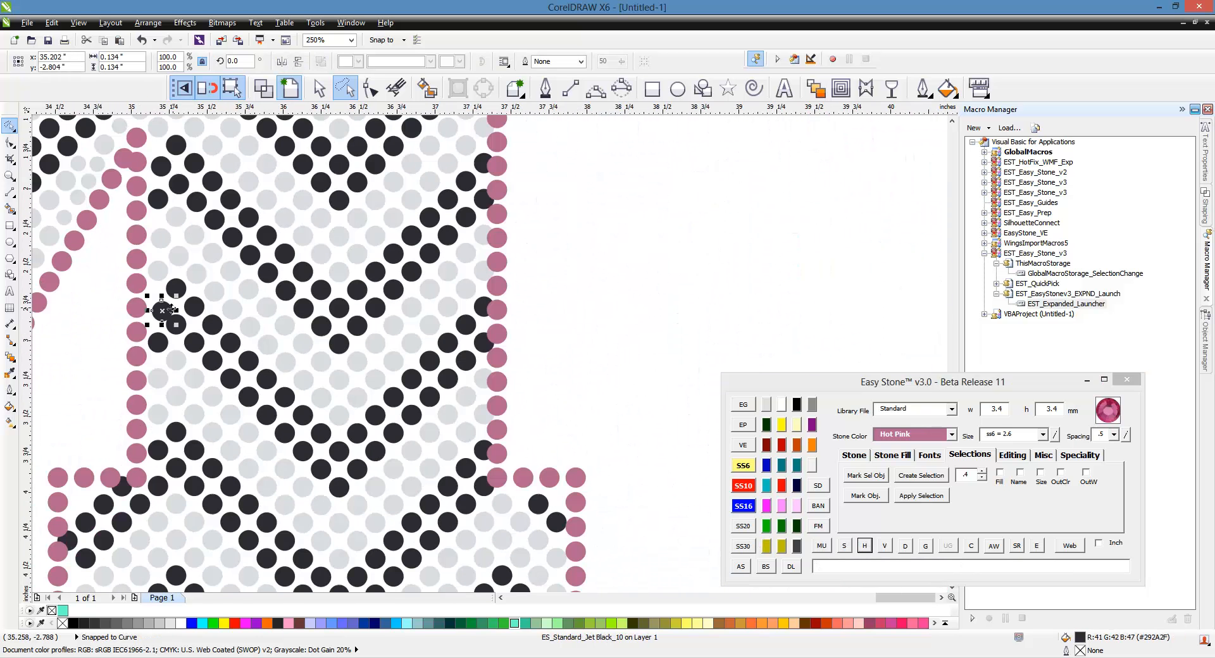
{"action": "left_click", "coordinate": [337, 492], "text": "shift"}
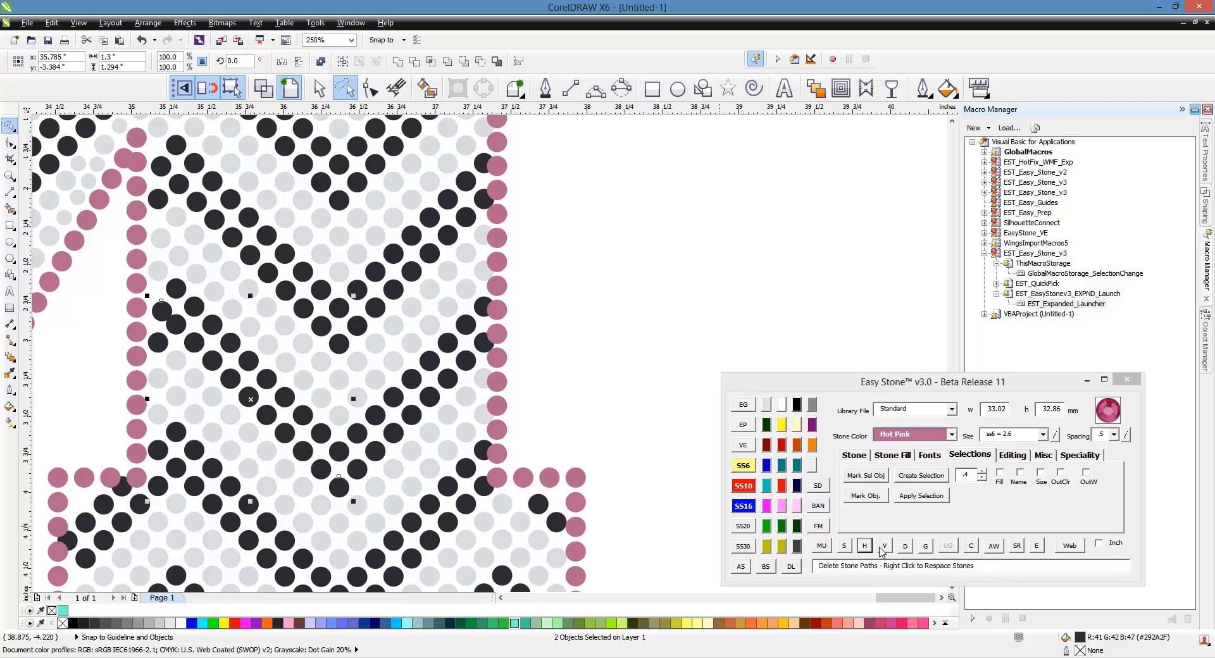
{"action": "left_click", "coordinate": [845, 546]}
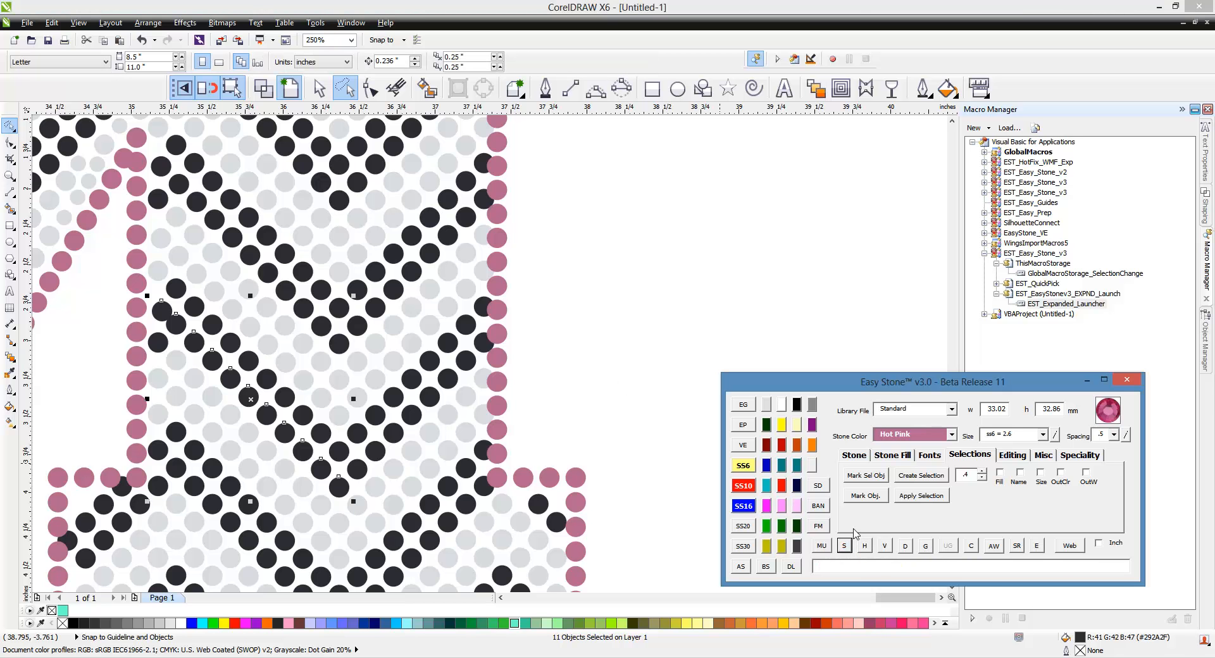
{"action": "left_click", "coordinate": [862, 545]}
{"action": "left_click", "coordinate": [582, 325]}
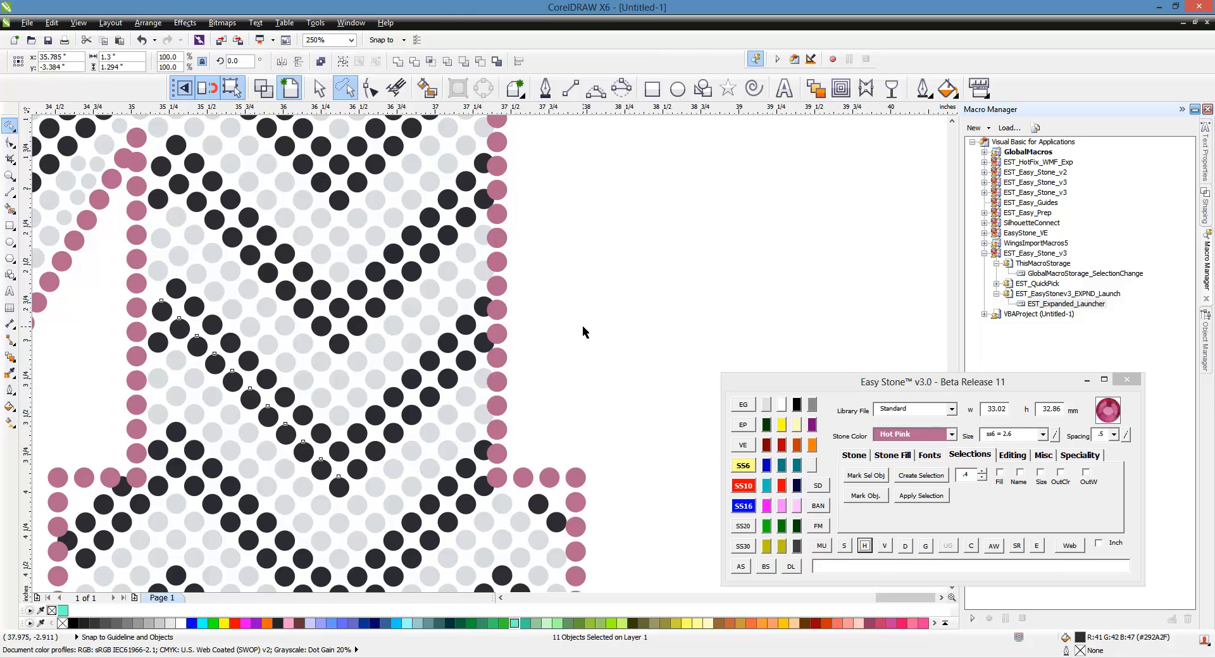
Nudge the Crystal end stone below that band off the vertical outline and respace its row down to the chevron centre.
{"action": "scroll", "coordinate": [445, 297], "scroll_direction": "down", "scroll_amount": 4}
{"action": "scroll", "coordinate": [505, 352], "scroll_direction": "up", "scroll_amount": 4}
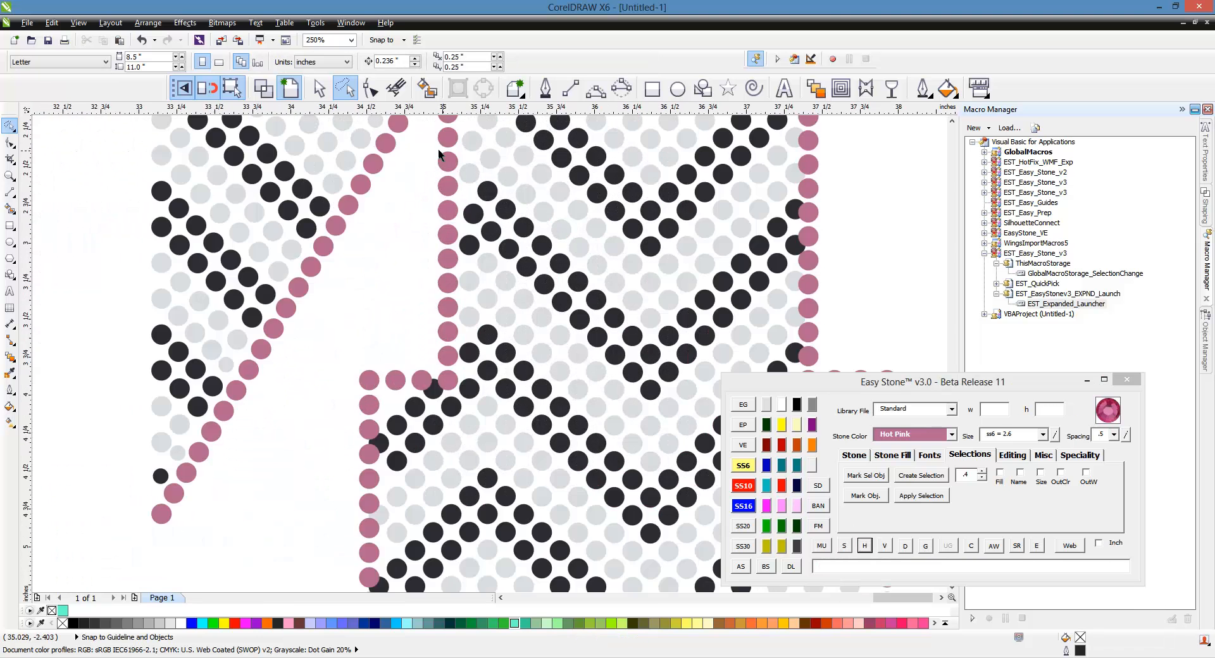
{"action": "scroll", "coordinate": [481, 259], "scroll_direction": "up", "scroll_amount": 6}
{"action": "left_click", "coordinate": [450, 317]}
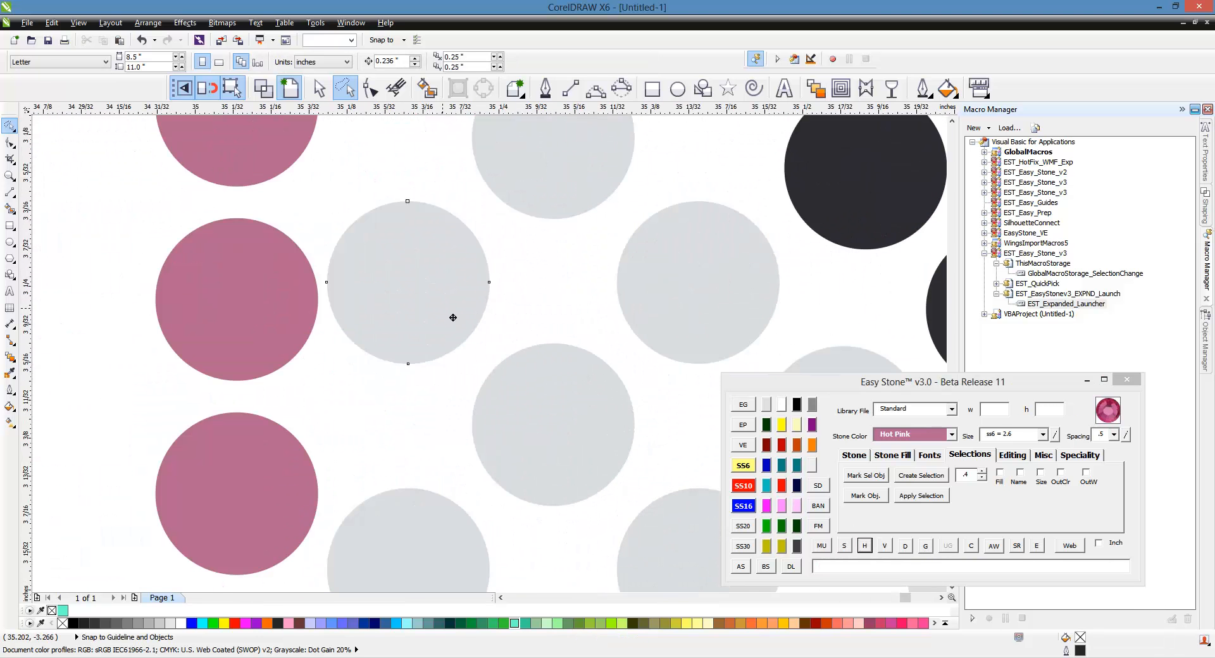
{"action": "scroll", "coordinate": [307, 222], "scroll_direction": "down", "scroll_amount": 6}
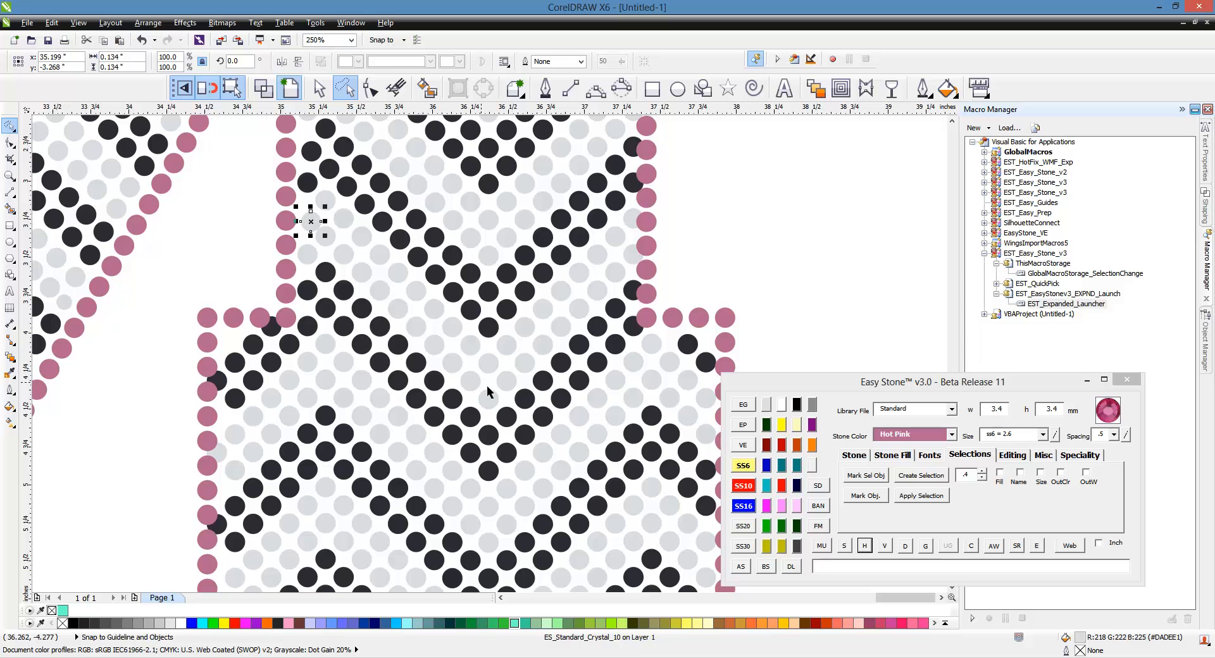
{"action": "left_click", "coordinate": [491, 396], "text": "shift"}
{"action": "left_click", "coordinate": [858, 546]}
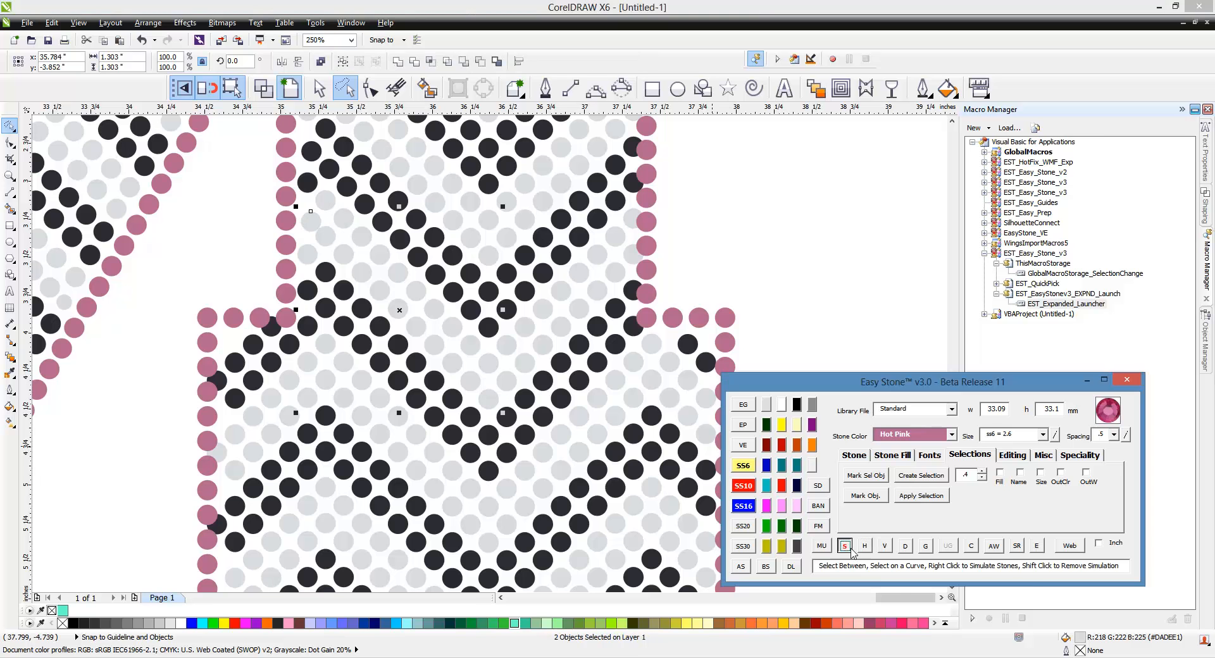
Move the Jet Black end stone just above the foot of the letter inward and space its descending row evenly.
{"action": "scroll", "coordinate": [274, 250], "scroll_direction": "up", "scroll_amount": 6}
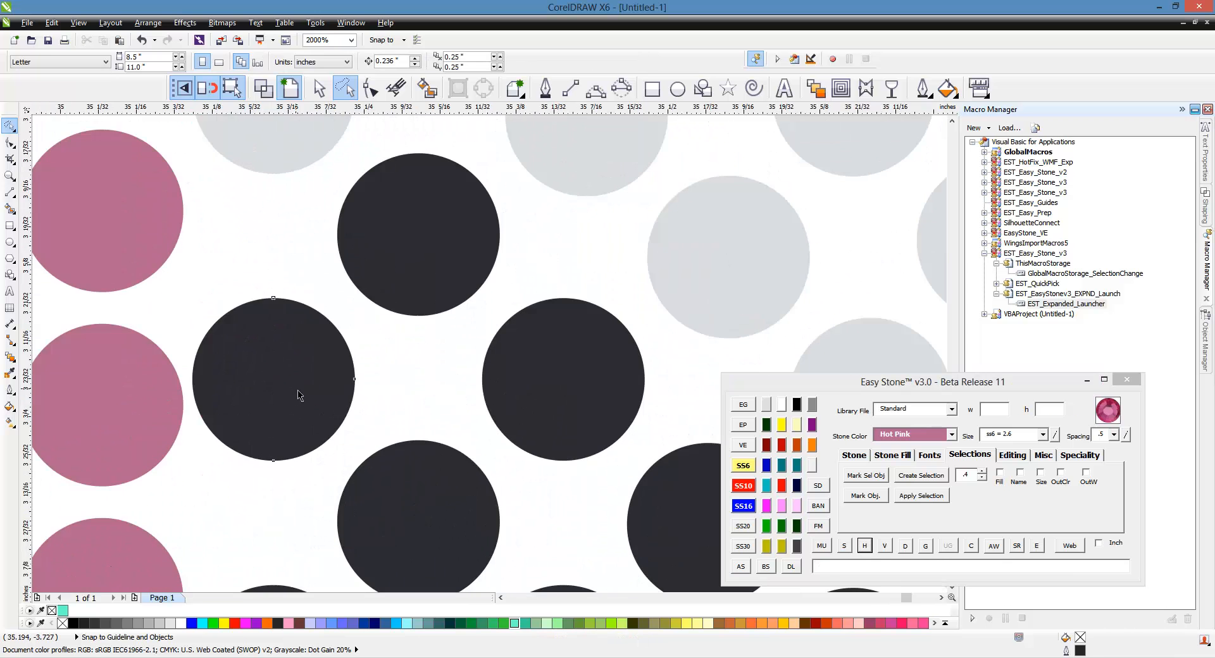
{"action": "left_click", "coordinate": [300, 396]}
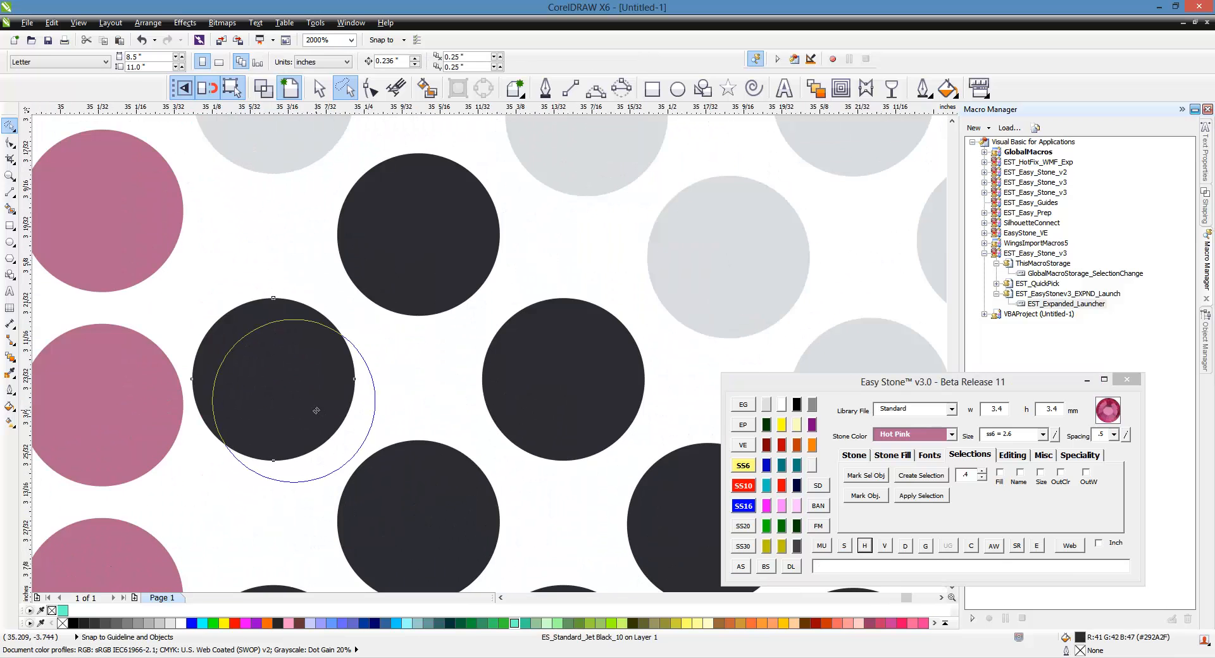
{"action": "scroll", "coordinate": [245, 209], "scroll_direction": "down", "scroll_amount": 6}
{"action": "left_click", "coordinate": [426, 407], "text": "shift"}
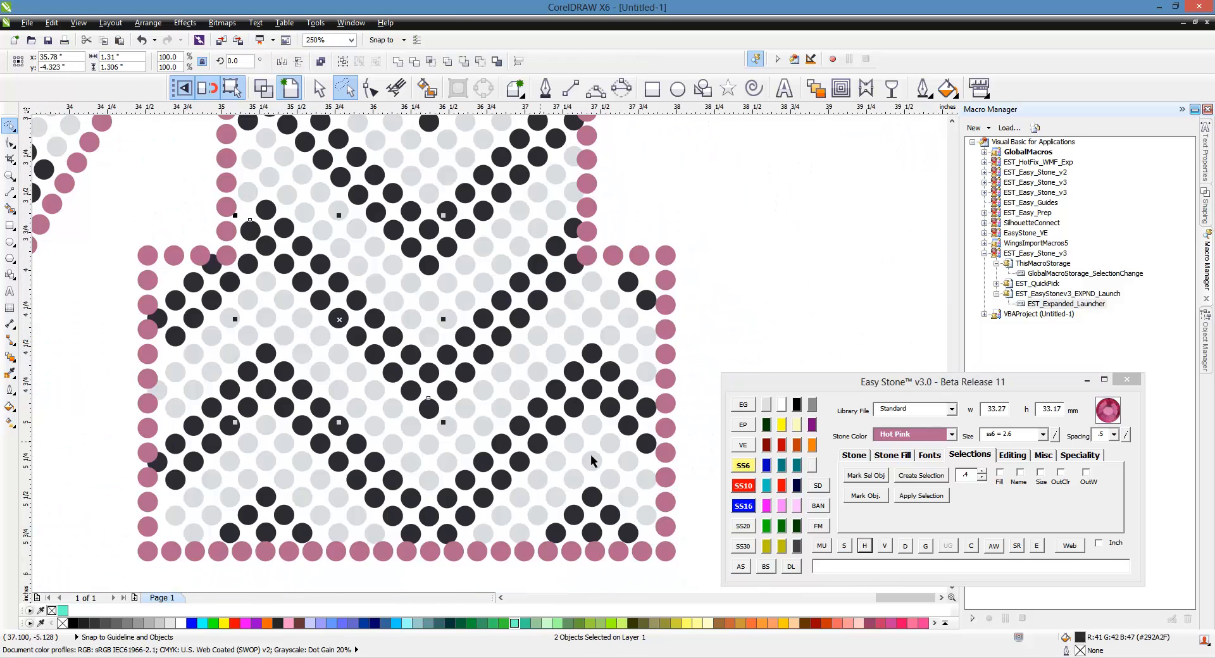
{"action": "left_click", "coordinate": [864, 546]}
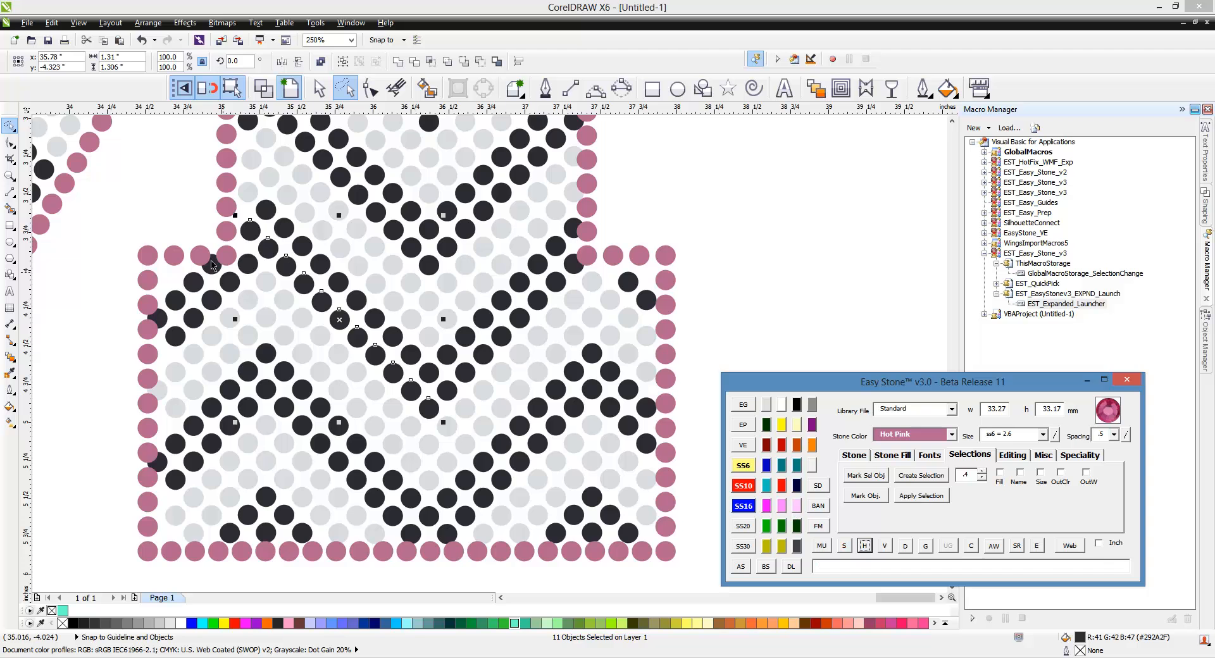
{"action": "left_click", "coordinate": [233, 243]}
Place a Crystal stone in the empty upper corner inside the pink outline of the letter's foot.
{"action": "scroll", "coordinate": [233, 243], "scroll_direction": "up", "scroll_amount": 2}
{"action": "scroll", "coordinate": [190, 303], "scroll_direction": "down", "scroll_amount": 2}
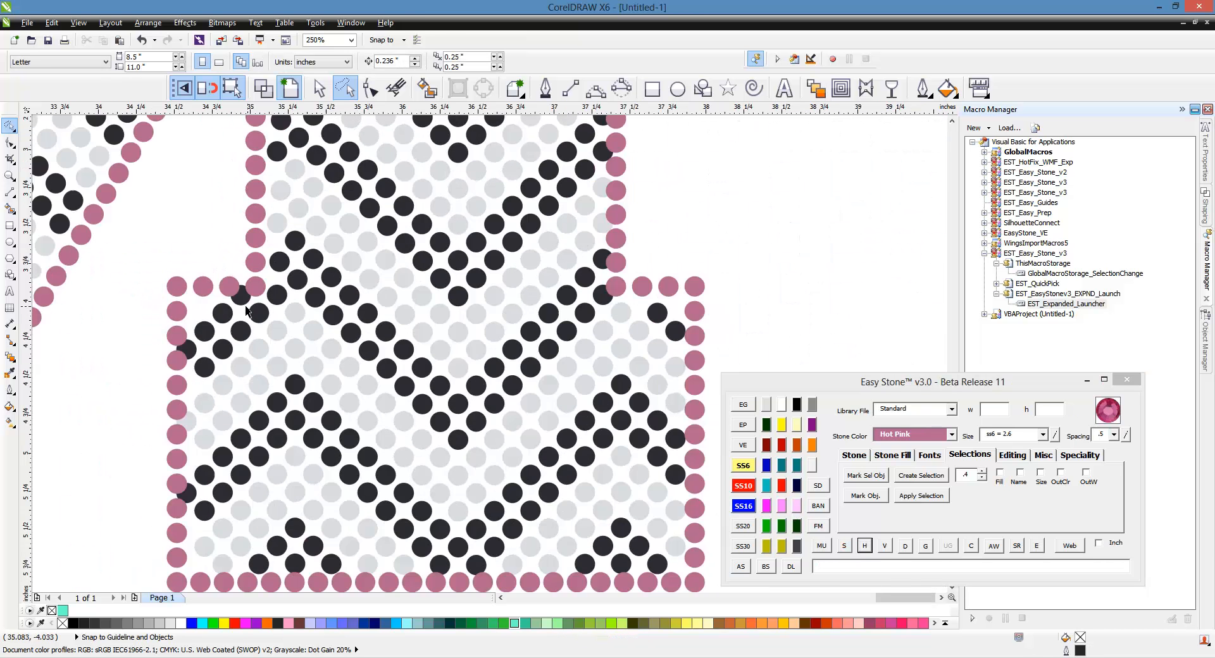
{"action": "scroll", "coordinate": [265, 351], "scroll_direction": "up", "scroll_amount": 6}
{"action": "scroll", "coordinate": [307, 364], "scroll_direction": "down", "scroll_amount": 2}
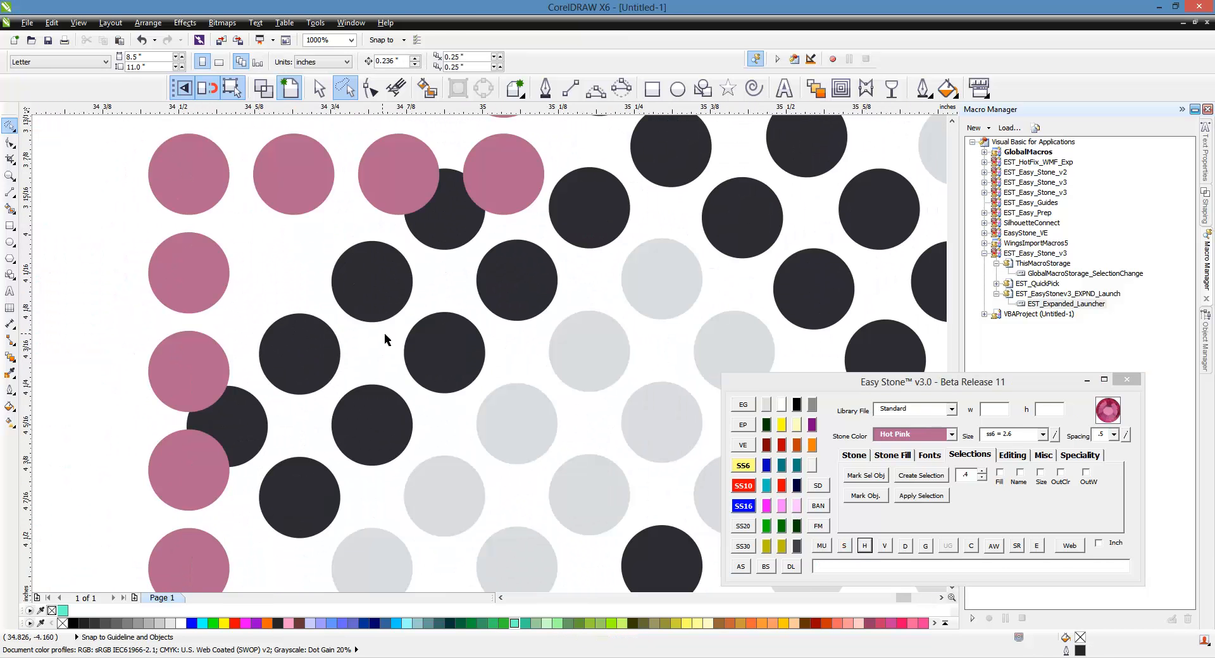
{"action": "left_click_drag", "start_coordinate": [380, 342], "coordinate": [257, 254]}
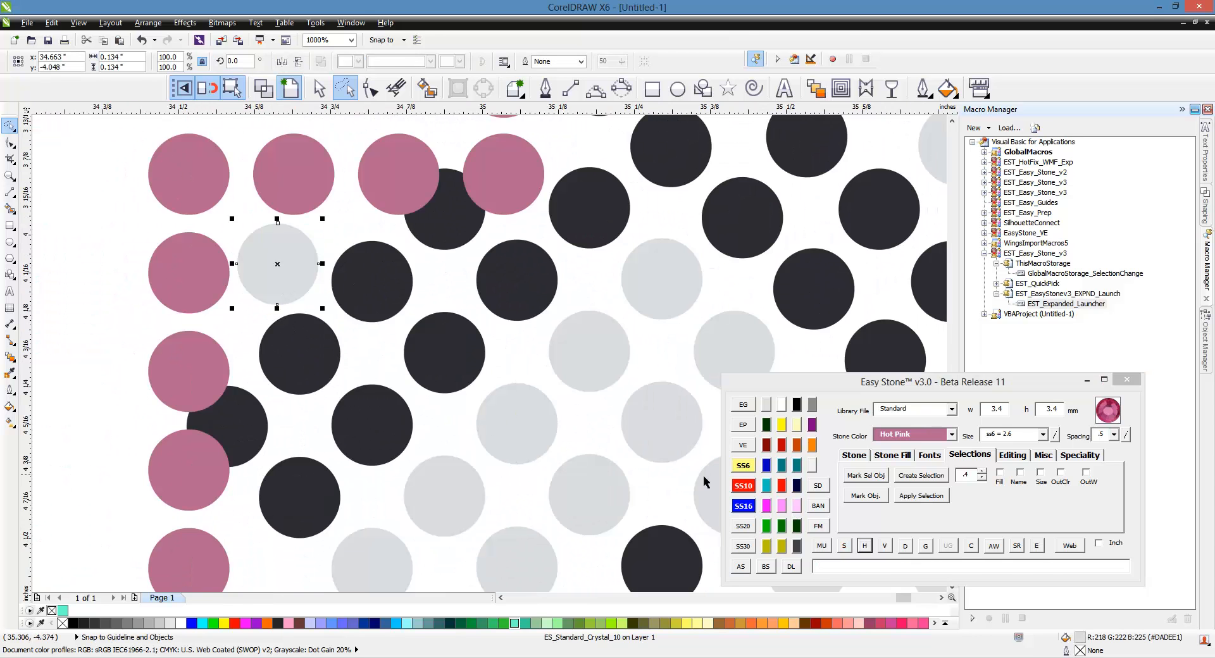
Resize the Crystal corner stone to SS6 and delete the Jet Black stone overlapping the foot's upper pink outline.
{"action": "left_click", "coordinate": [743, 466]}
{"action": "left_click", "coordinate": [453, 227]}
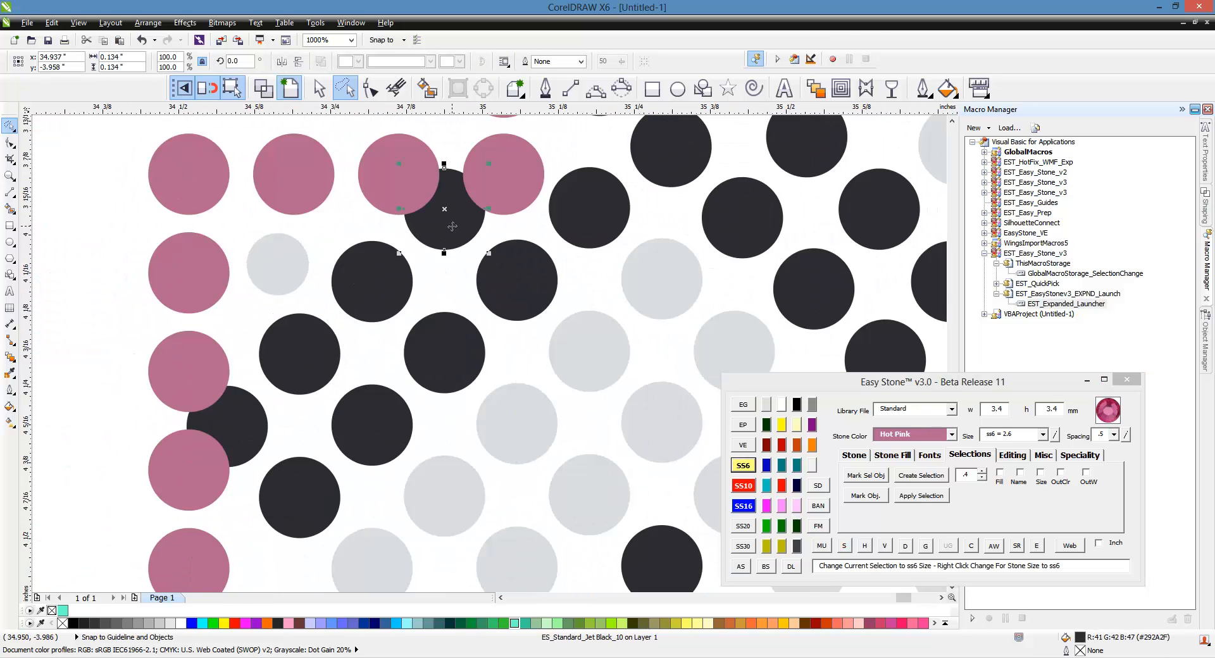
{"action": "left_click_drag", "start_coordinate": [452, 226], "coordinate": [382, 299]}
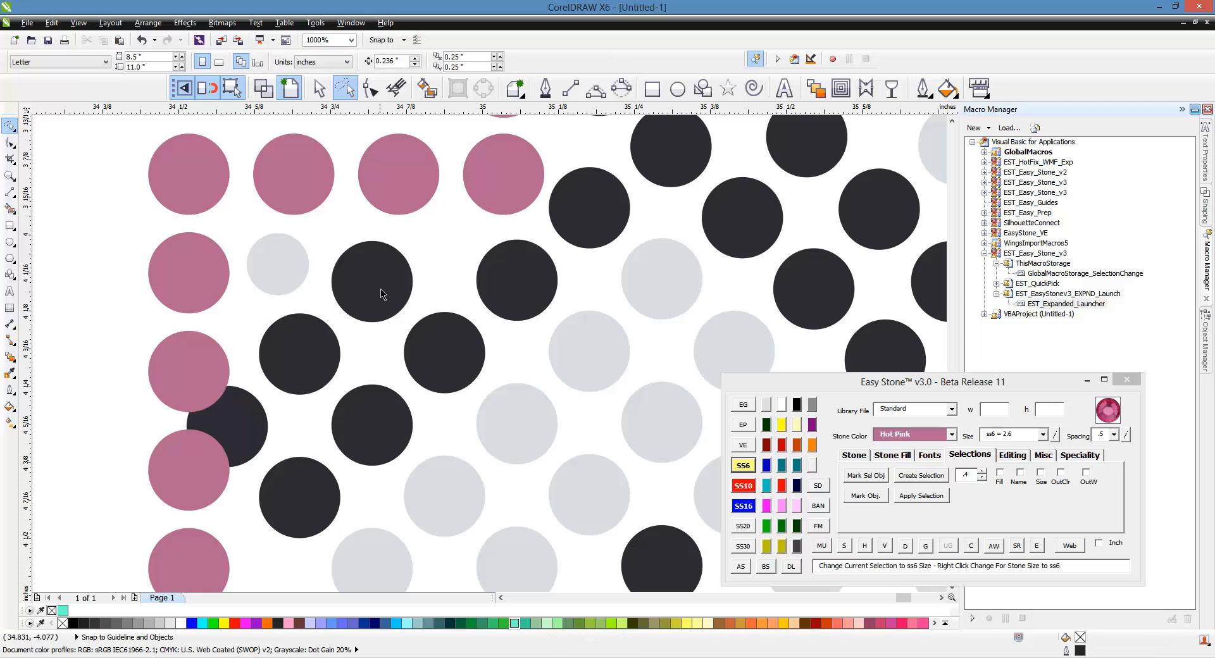
Move the diagonal row of three Jet Black stones beside the corner inward, clear of the vertical pink outline.
{"action": "left_click", "coordinate": [308, 360], "text": "shift"}
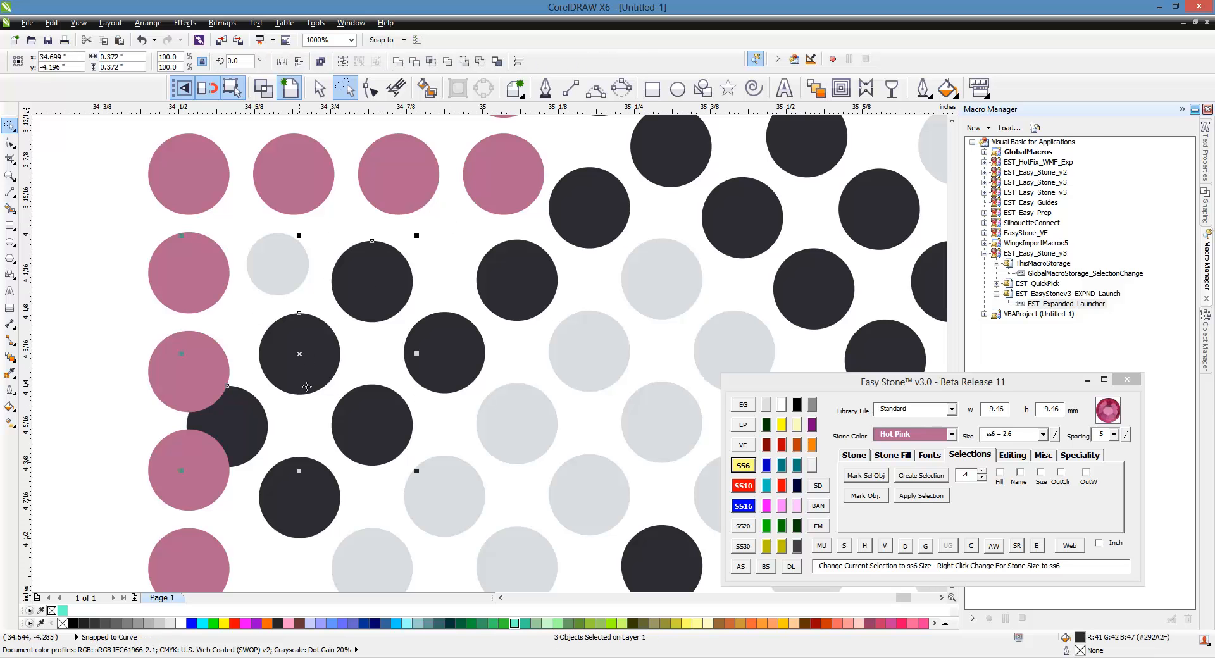
{"action": "left_click_drag", "start_coordinate": [306, 386], "coordinate": [340, 367]}
{"action": "left_click", "coordinate": [287, 336]}
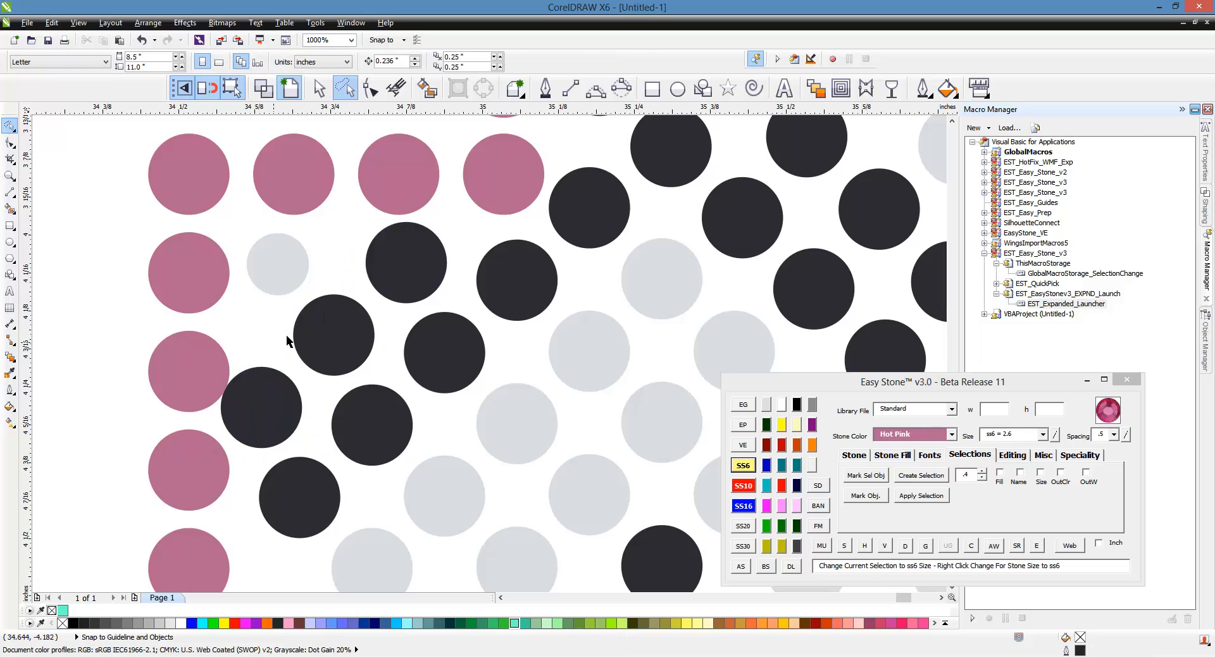
Resize both end stones of the three-stone Jet Black row to SS6 and nudge them into even gaps.
{"action": "left_click", "coordinate": [409, 266]}
{"action": "left_click", "coordinate": [739, 470]}
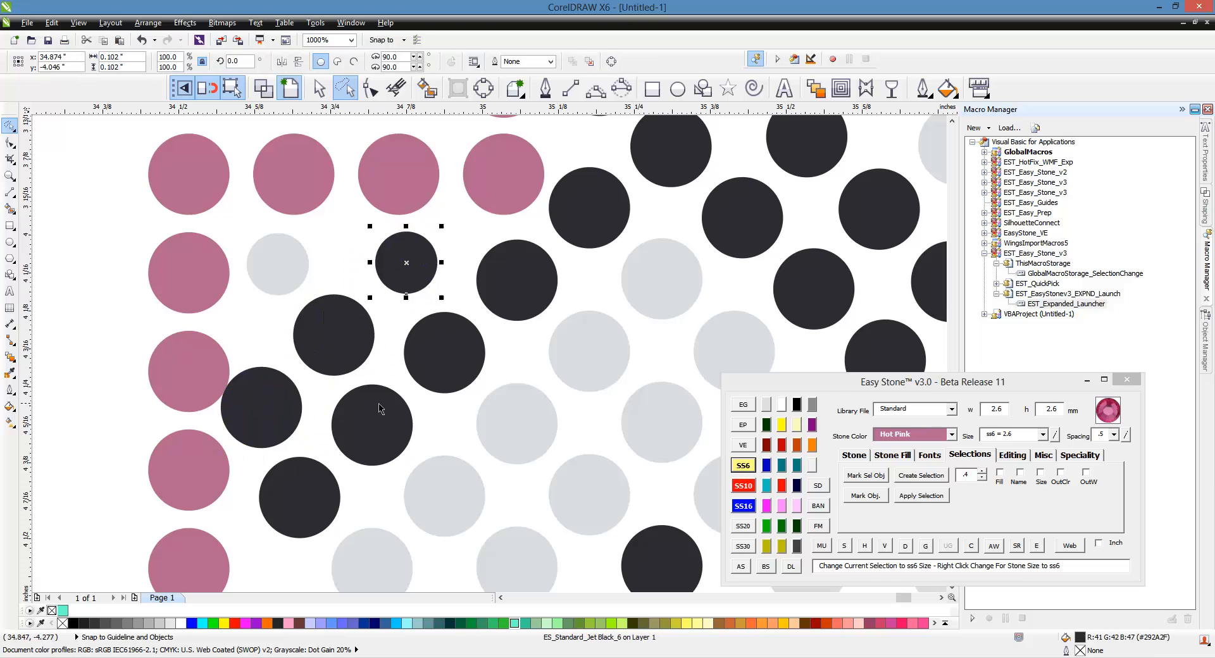
{"action": "left_click", "coordinate": [290, 397]}
{"action": "left_click", "coordinate": [744, 466]}
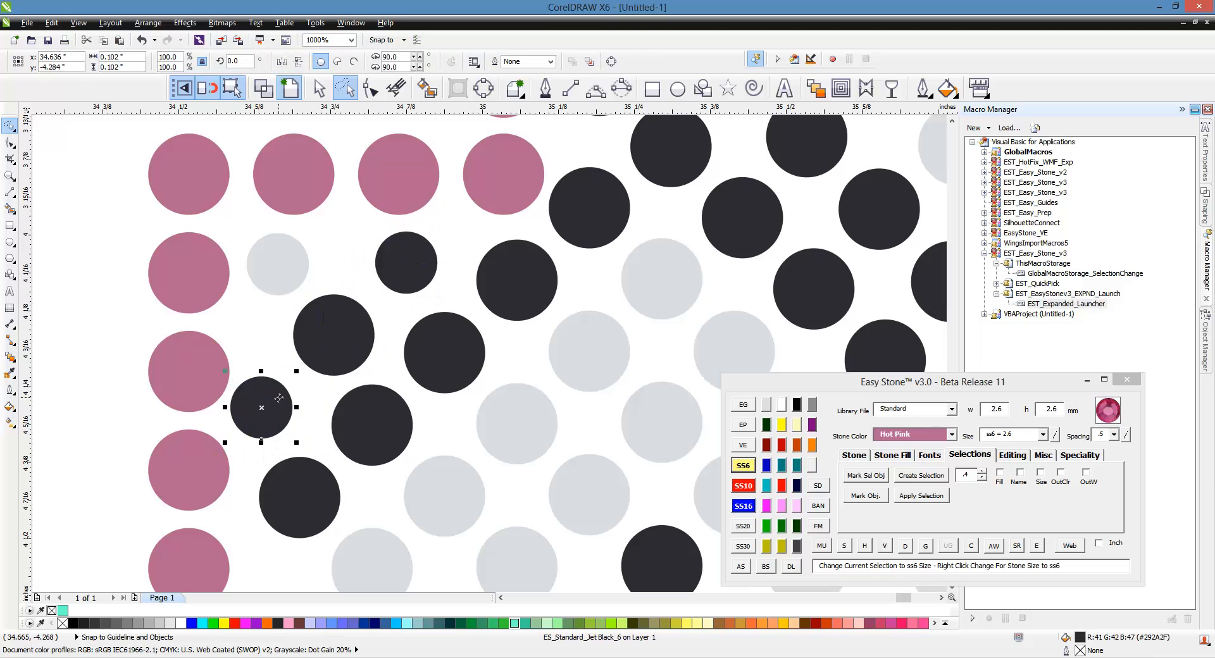
{"action": "left_click_drag", "start_coordinate": [292, 387], "coordinate": [293, 385]}
{"action": "left_click_drag", "start_coordinate": [417, 272], "coordinate": [417, 272]}
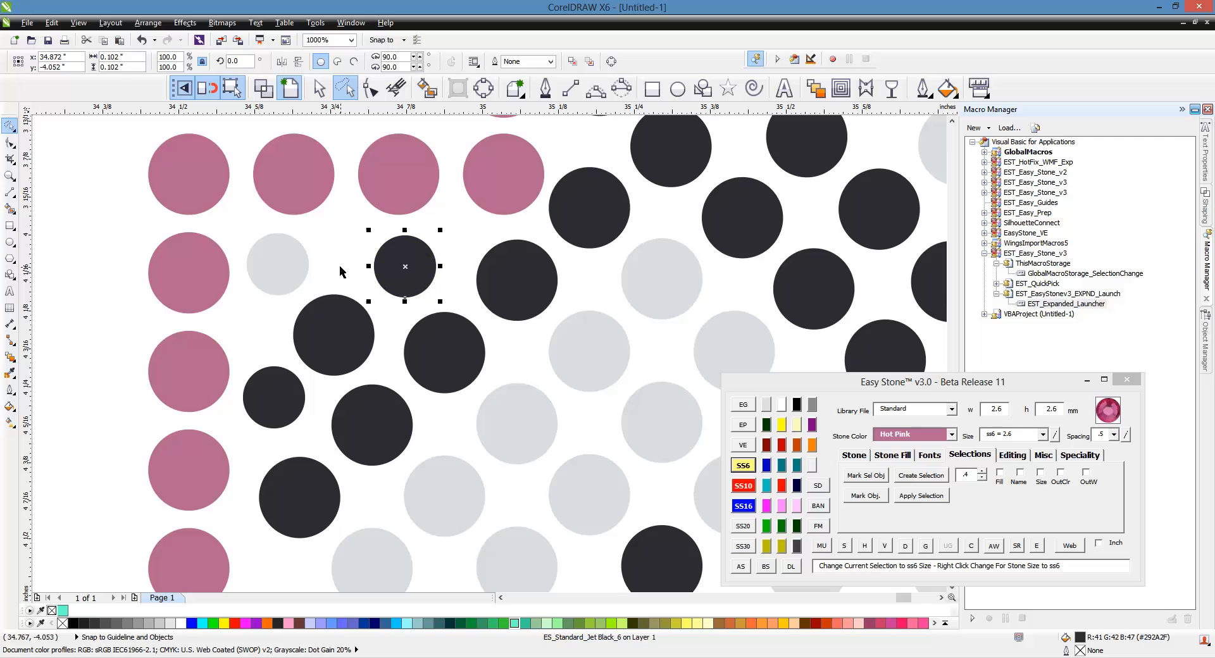
{"action": "left_click", "coordinate": [340, 268]}
{"action": "scroll", "coordinate": [179, 177], "scroll_direction": "down", "scroll_amount": 1}
{"action": "scroll", "coordinate": [210, 218], "scroll_direction": "down", "scroll_amount": 1}
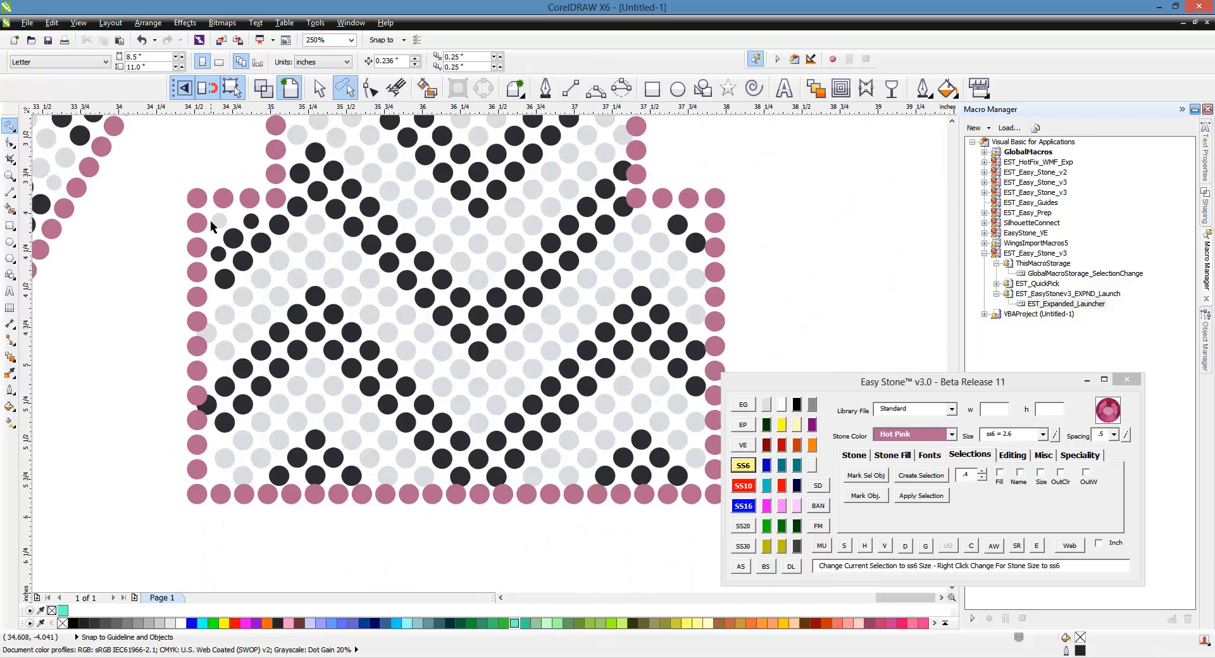
Shift the end stone of the adjoining longer Jet Black row down toward the vertical outline and space that row evenly on the angle.
{"action": "scroll", "coordinate": [271, 374], "scroll_direction": "up", "scroll_amount": 2}
{"action": "left_click_drag", "start_coordinate": [260, 382], "coordinate": [246, 396]}
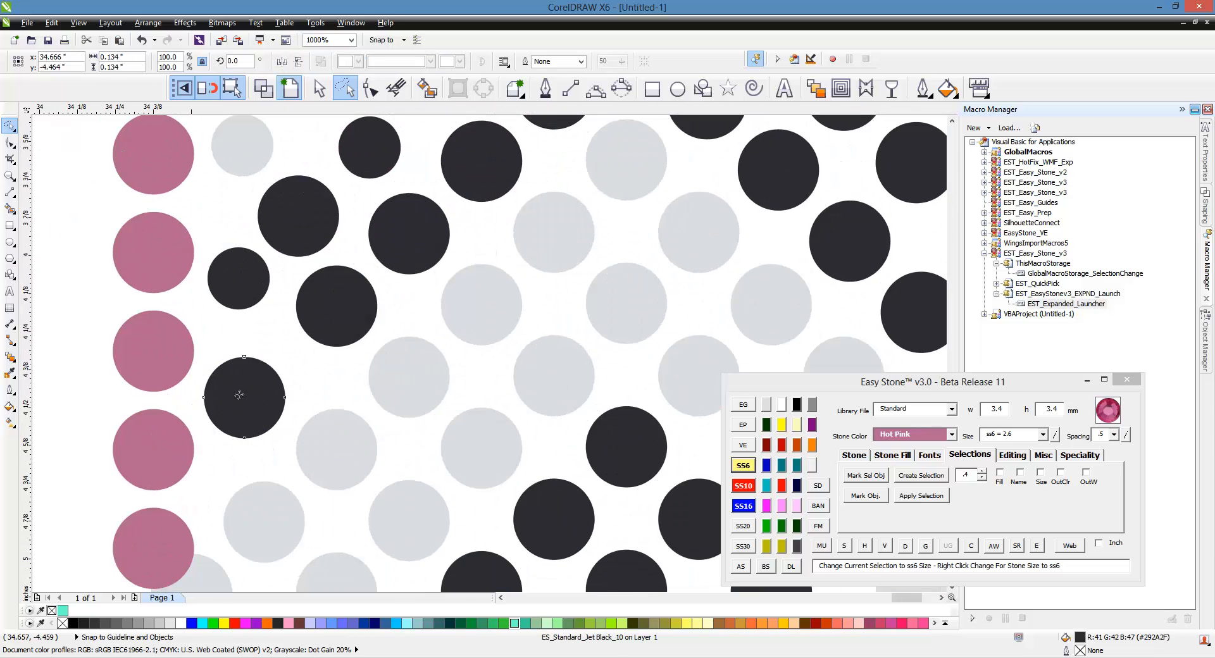
{"action": "scroll", "coordinate": [239, 396], "scroll_direction": "down", "scroll_amount": 1}
{"action": "left_click", "coordinate": [467, 186], "text": "shift"}
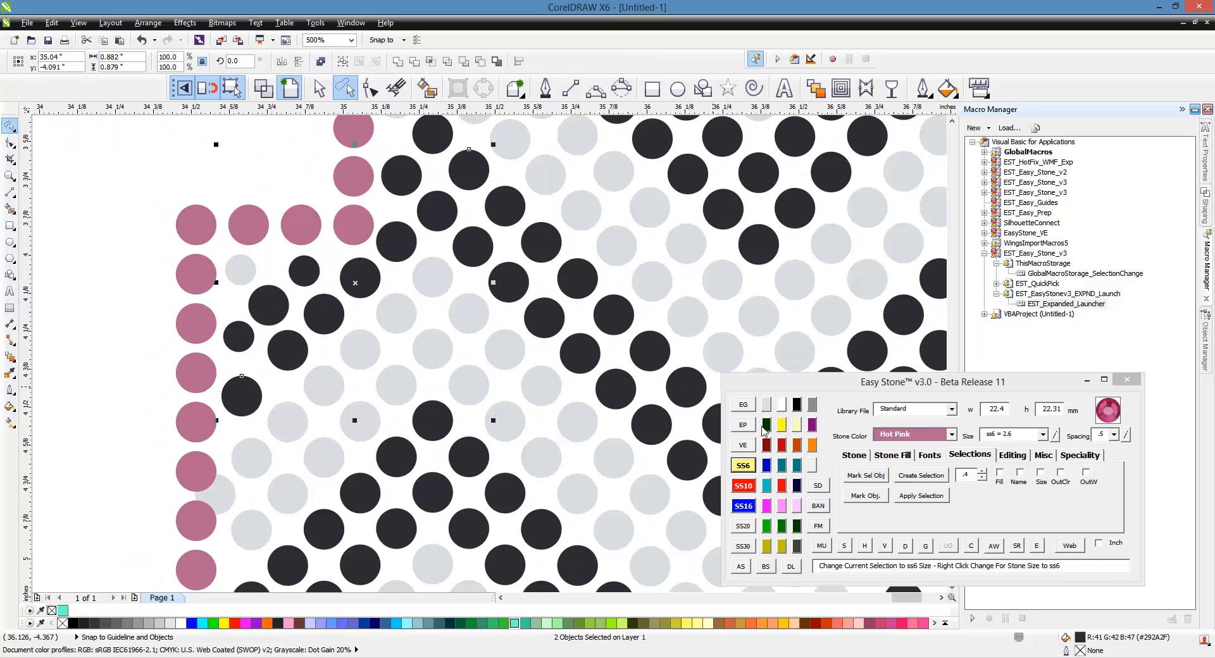
{"action": "left_click", "coordinate": [864, 545]}
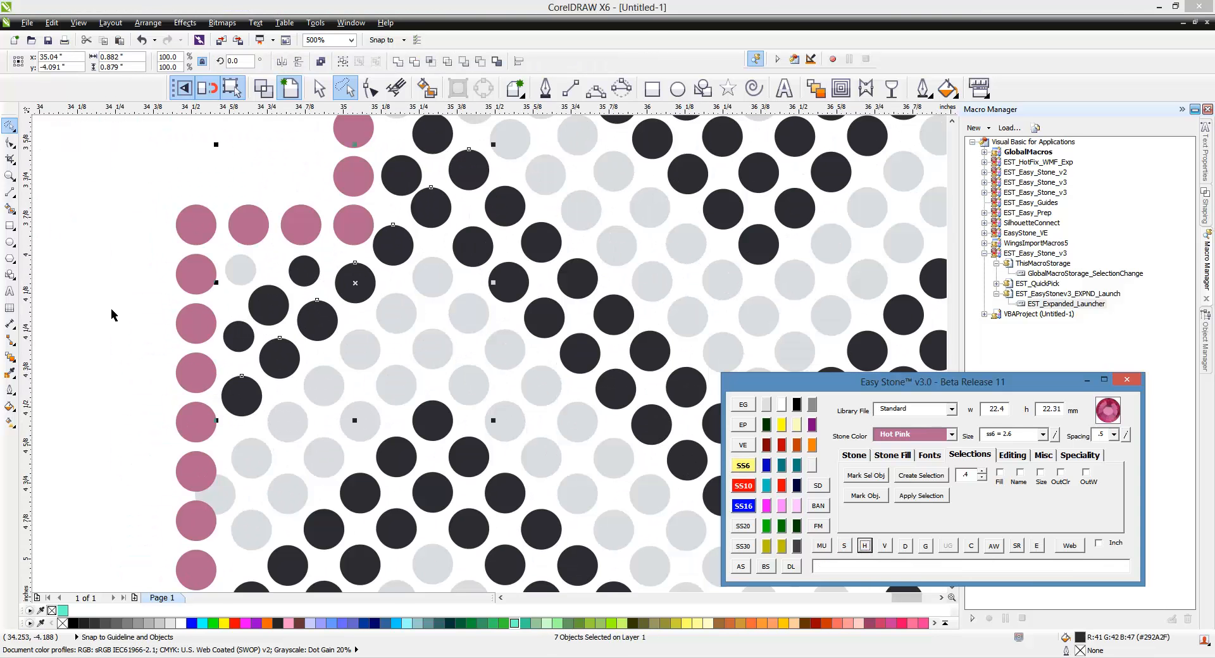
Nudge the two Jet Black stones beside the inner corner of the pink outline slightly away from it.
{"action": "left_click", "coordinate": [423, 203]}
{"action": "scroll", "coordinate": [405, 202], "scroll_direction": "up", "scroll_amount": 2}
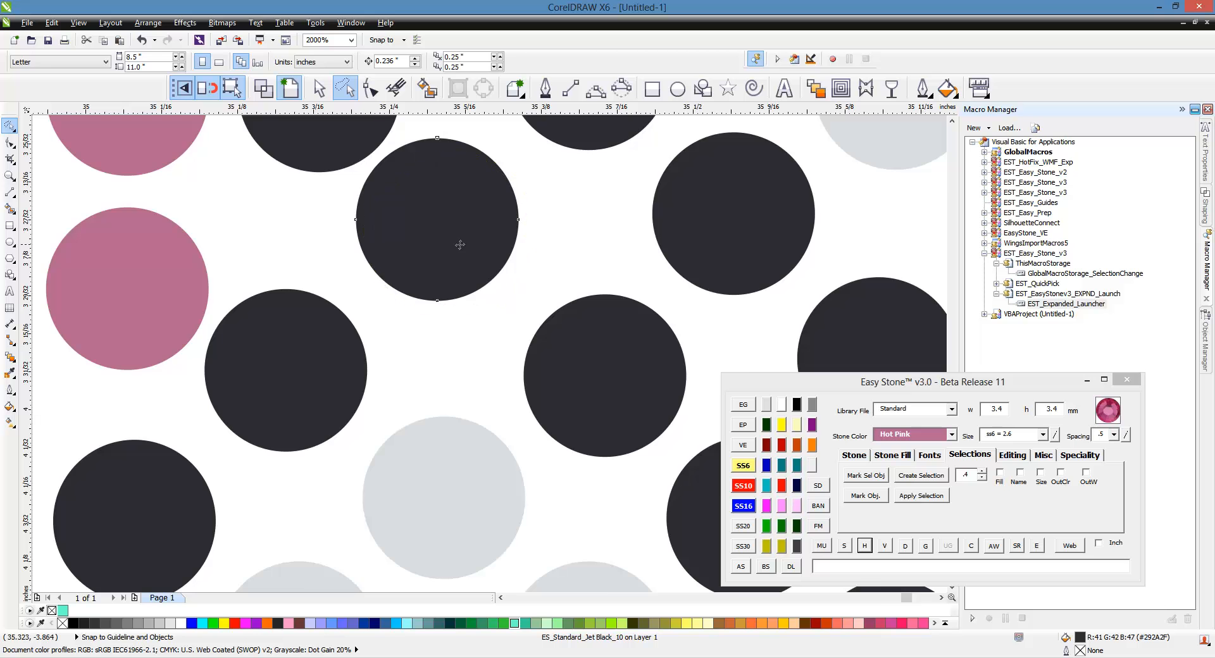
{"action": "scroll", "coordinate": [460, 245], "scroll_direction": "down", "scroll_amount": 3}
{"action": "left_click", "coordinate": [290, 190]}
{"action": "scroll", "coordinate": [443, 278], "scroll_direction": "up", "scroll_amount": 2}
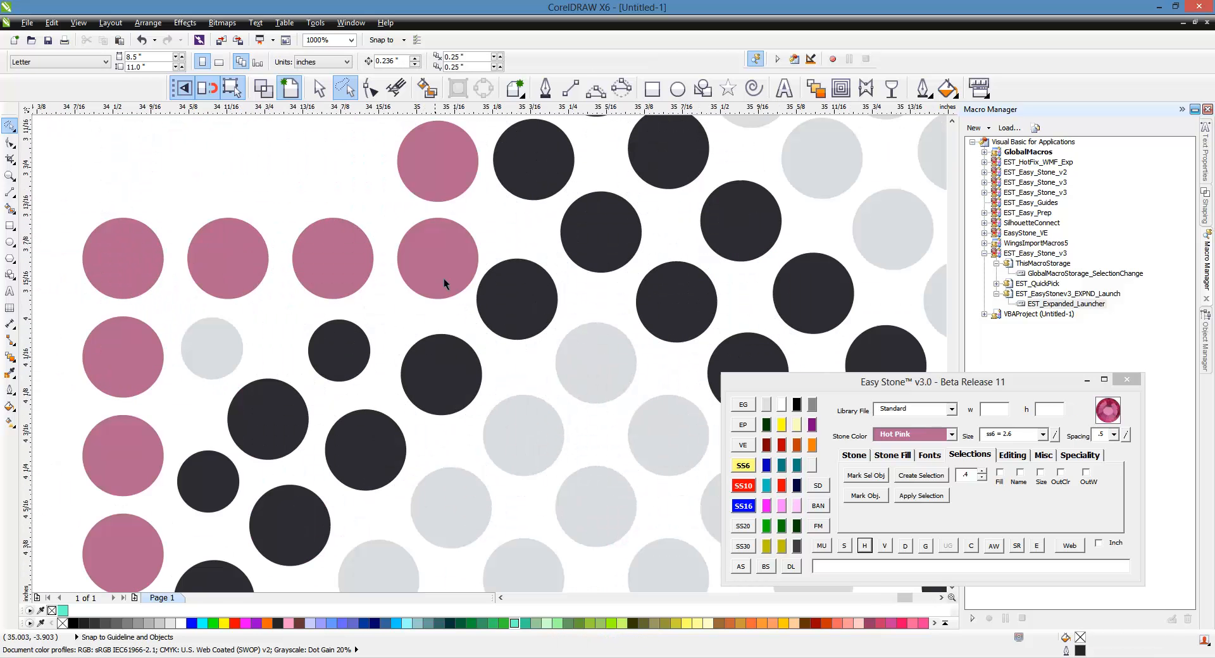
{"action": "scroll", "coordinate": [530, 319], "scroll_direction": "up", "scroll_amount": 1}
{"action": "left_click_drag", "start_coordinate": [531, 319], "coordinate": [545, 334]}
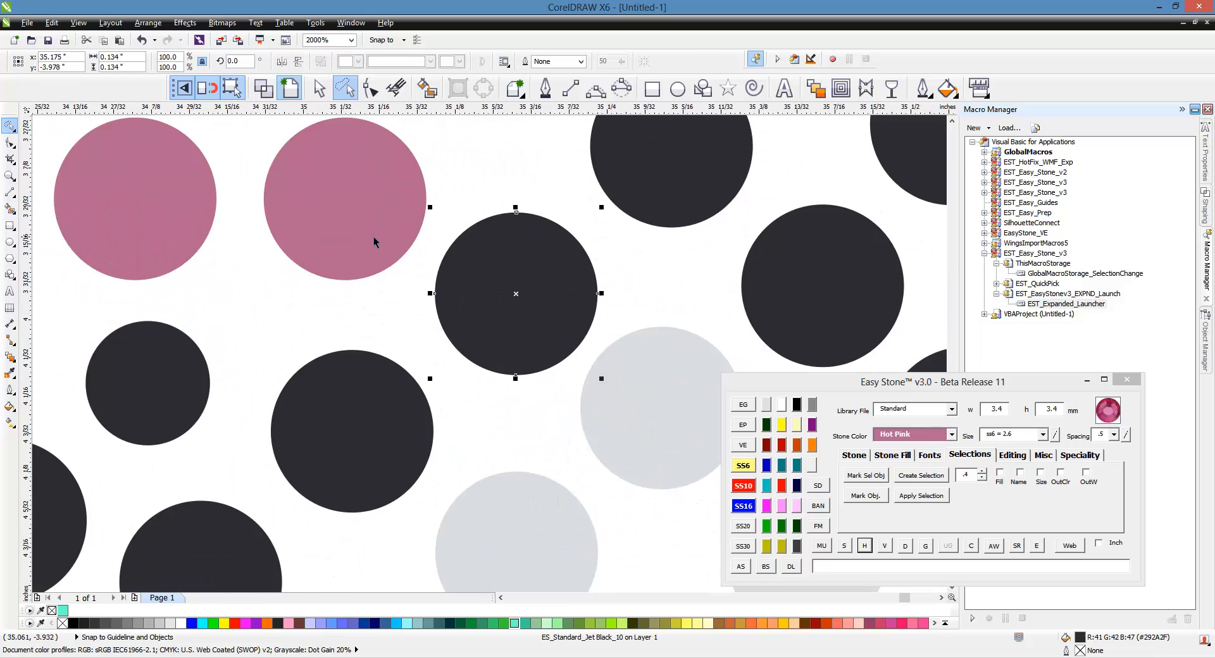
{"action": "scroll", "coordinate": [373, 237], "scroll_direction": "down", "scroll_amount": 2}
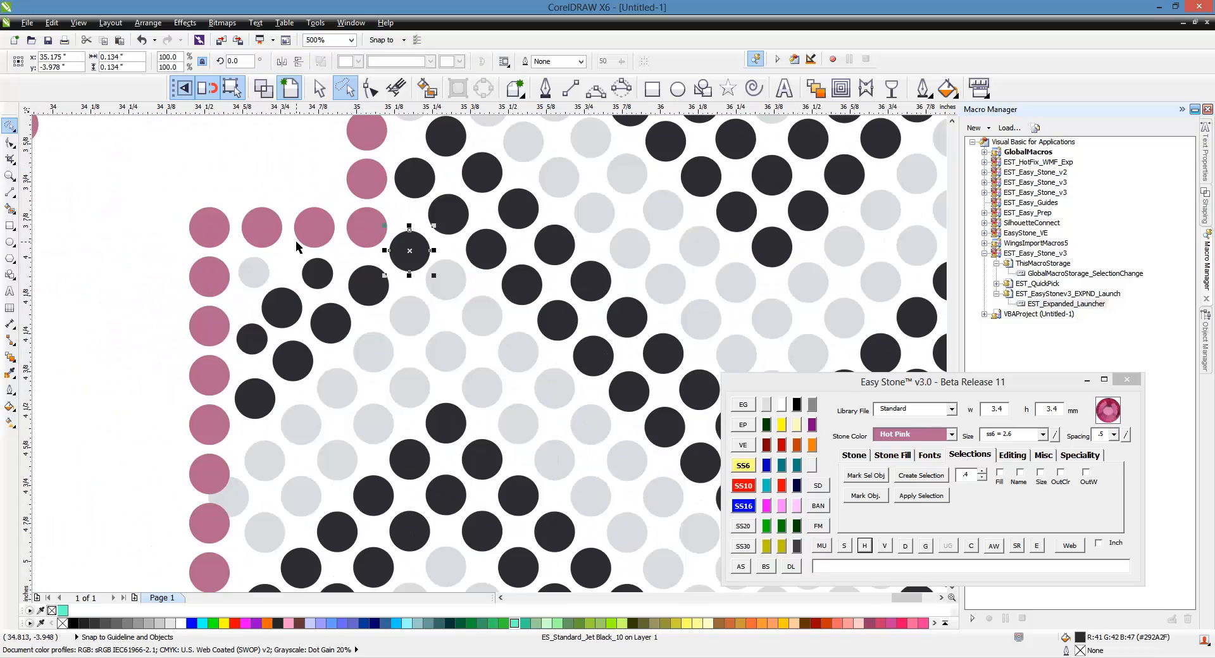
{"action": "left_click", "coordinate": [136, 325]}
Delete the Crystal stone overlapping the vertical outline and shift the Crystal end stone above it toward the outline.
{"action": "left_click", "coordinate": [242, 492]}
{"action": "left_click", "coordinate": [234, 516]}
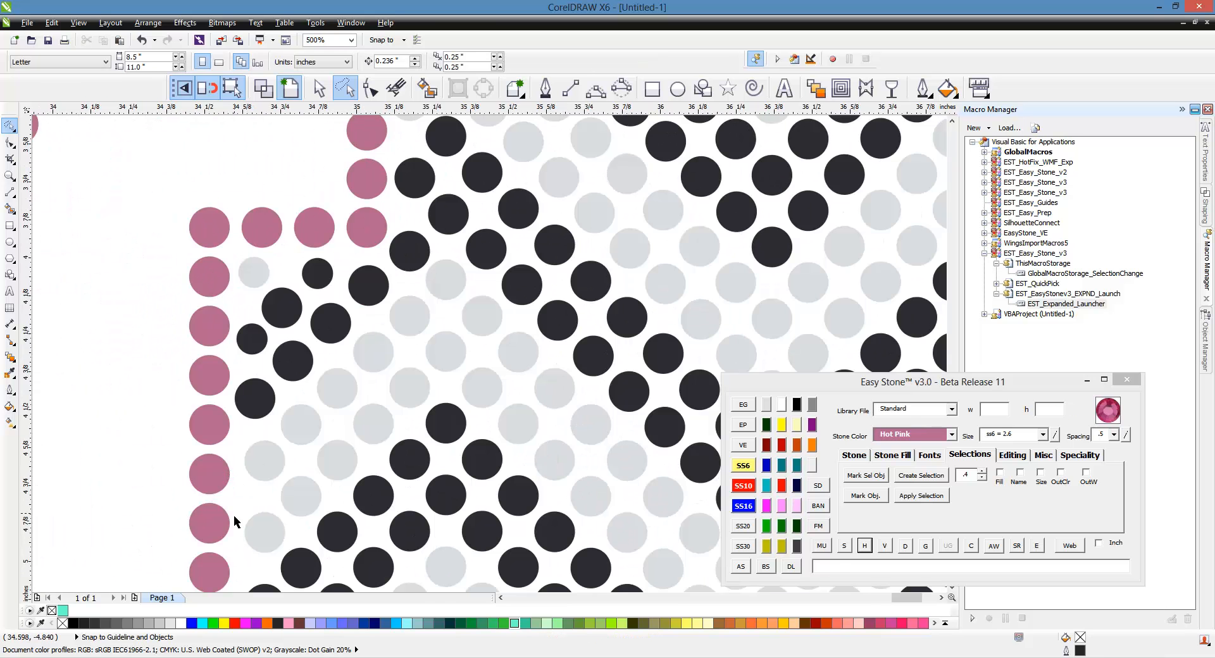
{"action": "scroll", "coordinate": [230, 489], "scroll_direction": "up", "scroll_amount": 2}
{"action": "left_click_drag", "start_coordinate": [312, 340], "coordinate": [285, 360]}
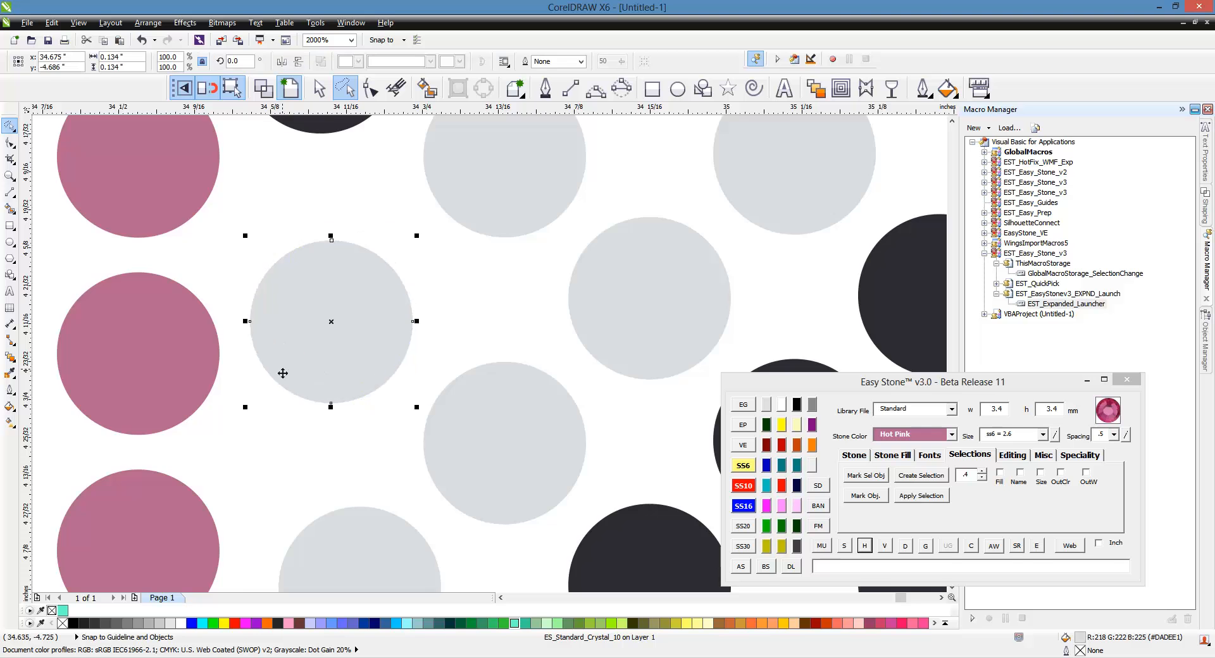
Space the Crystal row evenly on the angle from the shifted end stone up to the chevron centre.
{"action": "scroll", "coordinate": [282, 377], "scroll_direction": "down", "scroll_amount": 2}
{"action": "left_click", "coordinate": [497, 172], "text": "shift"}
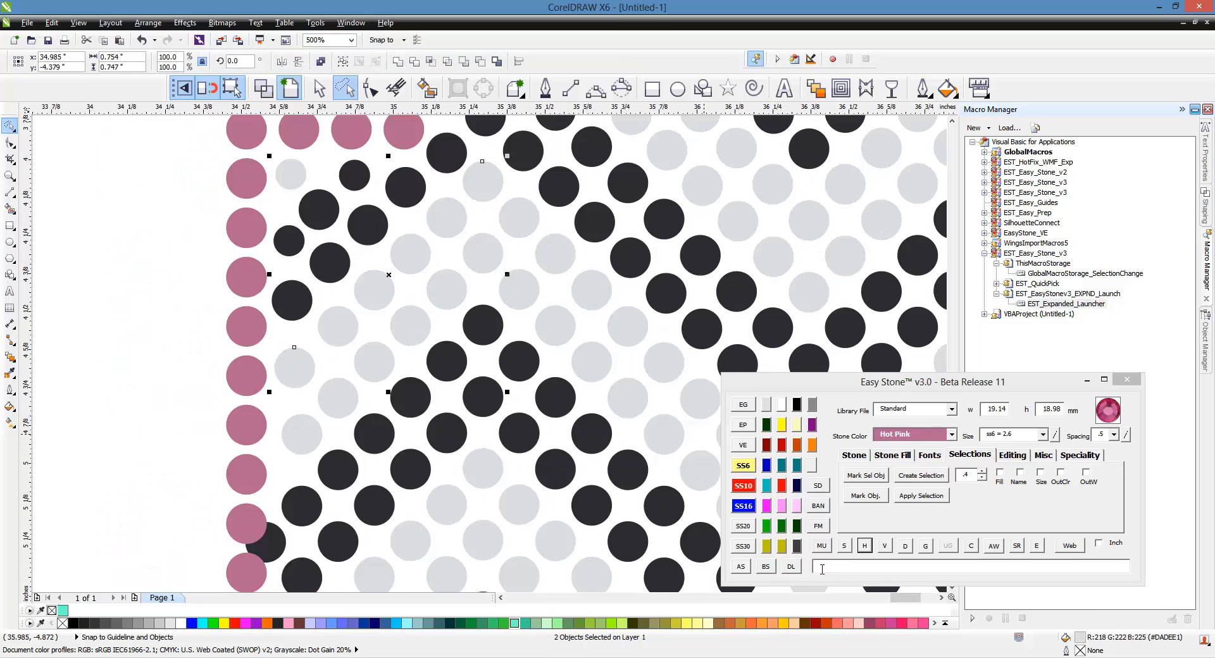
{"action": "left_click", "coordinate": [864, 546]}
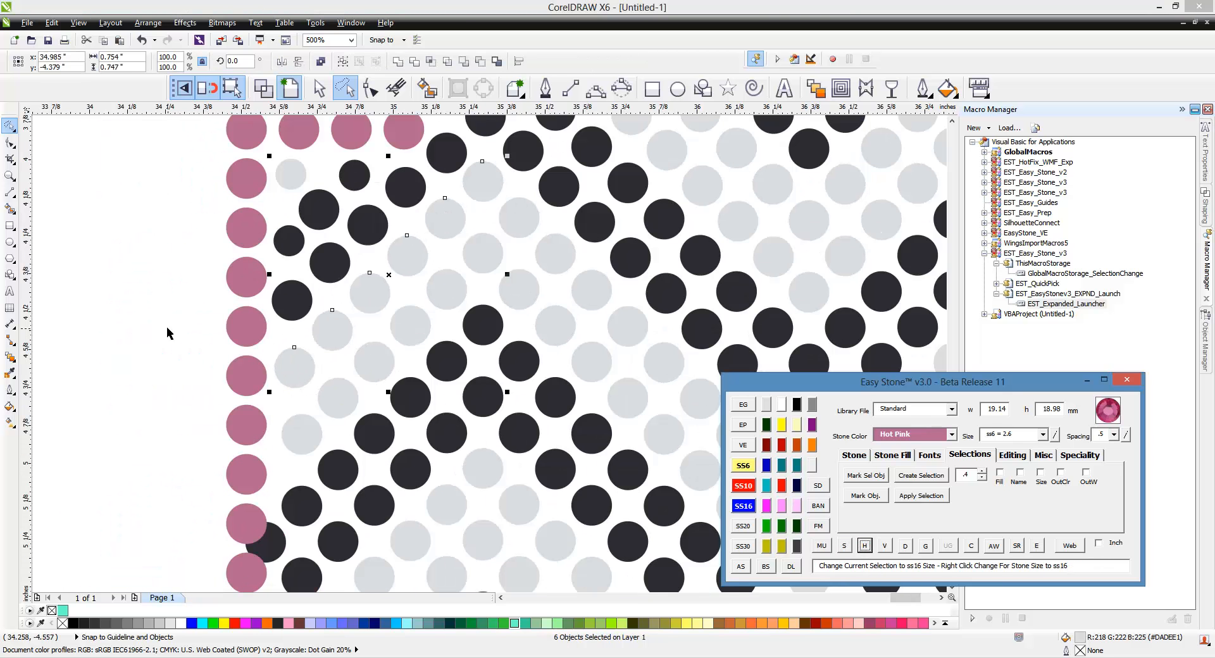
{"action": "left_click", "coordinate": [117, 315]}
Shift the next lower Crystal end stone toward the vertical outline and space its seven-stone row evenly on the angle.
{"action": "scroll", "coordinate": [395, 305], "scroll_direction": "down", "scroll_amount": 1}
{"action": "scroll", "coordinate": [361, 379], "scroll_direction": "up", "scroll_amount": 2}
{"action": "left_click_drag", "start_coordinate": [318, 358], "coordinate": [304, 369]}
{"action": "scroll", "coordinate": [295, 377], "scroll_direction": "down", "scroll_amount": 2}
{"action": "left_click", "coordinate": [405, 261], "text": "shift"}
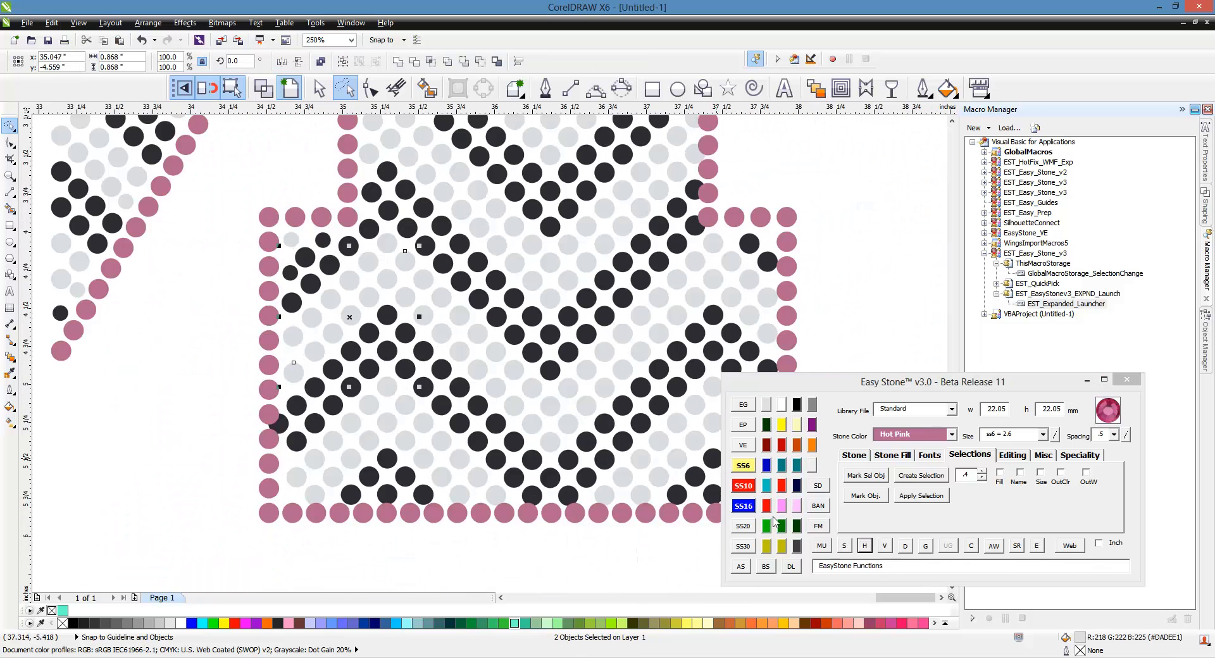
{"action": "left_click", "coordinate": [844, 546]}
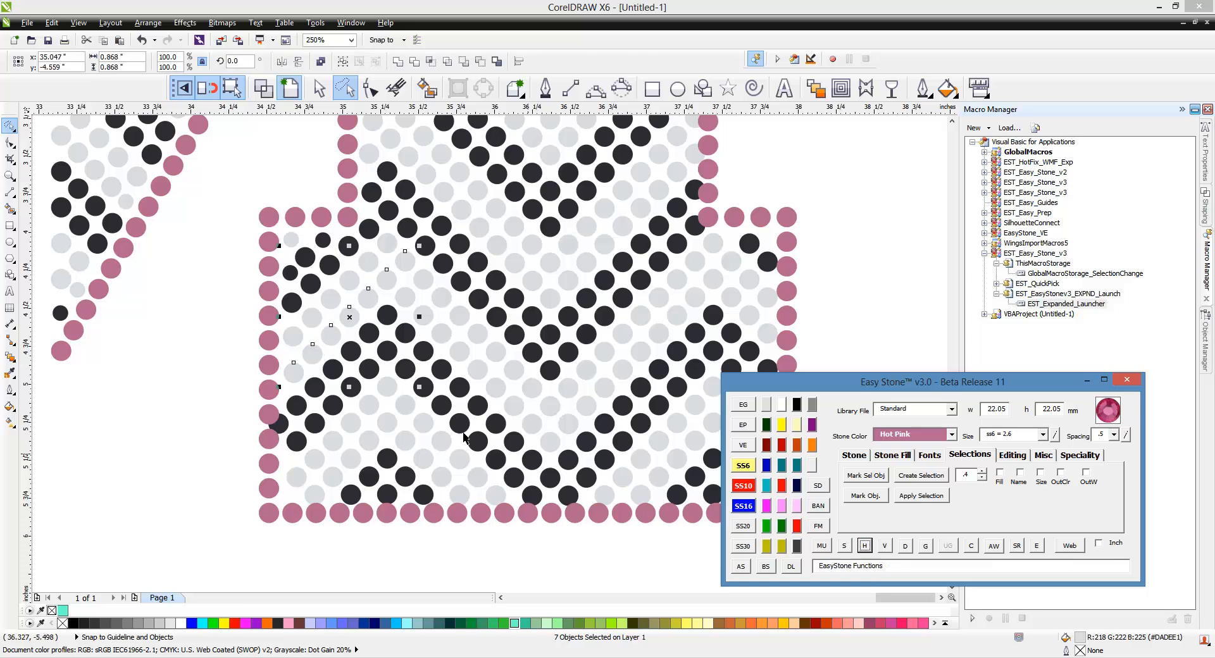
{"action": "left_click", "coordinate": [230, 410]}
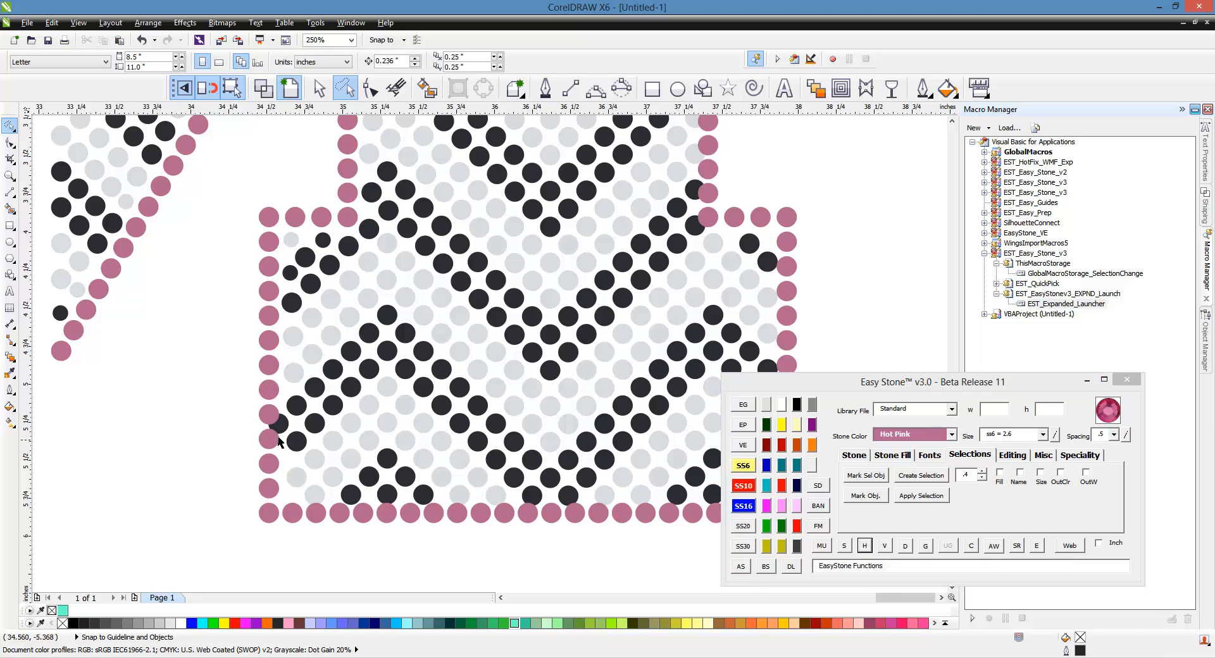
Delete the Jet Black stone overlapping the vertical outline at the end of the lower chevron band.
{"action": "scroll", "coordinate": [278, 437], "scroll_direction": "up", "scroll_amount": 1}
{"action": "left_click", "coordinate": [284, 425]}
{"action": "key", "text": "Right"}
{"action": "key", "text": "Up"}
Shift the end stone of the lower band's top Jet Black row toward the outline and space the row evenly up to the chevron tip.
{"action": "scroll", "coordinate": [312, 405], "scroll_direction": "up", "scroll_amount": 1}
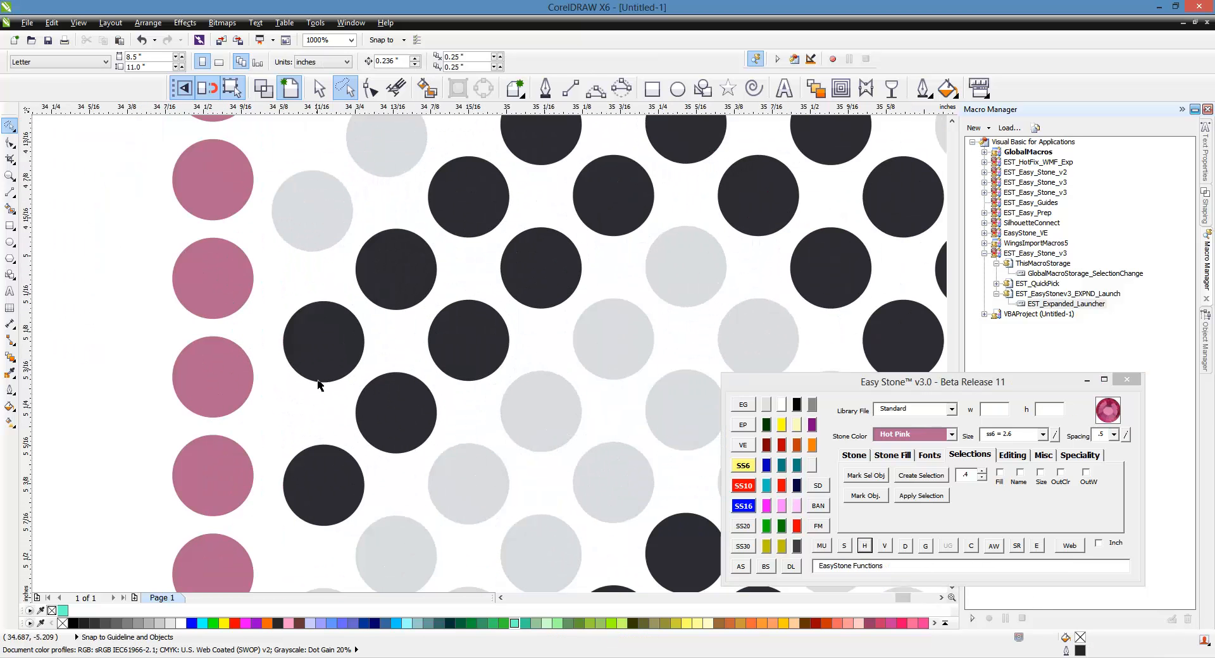
{"action": "scroll", "coordinate": [306, 379], "scroll_direction": "down", "scroll_amount": 1}
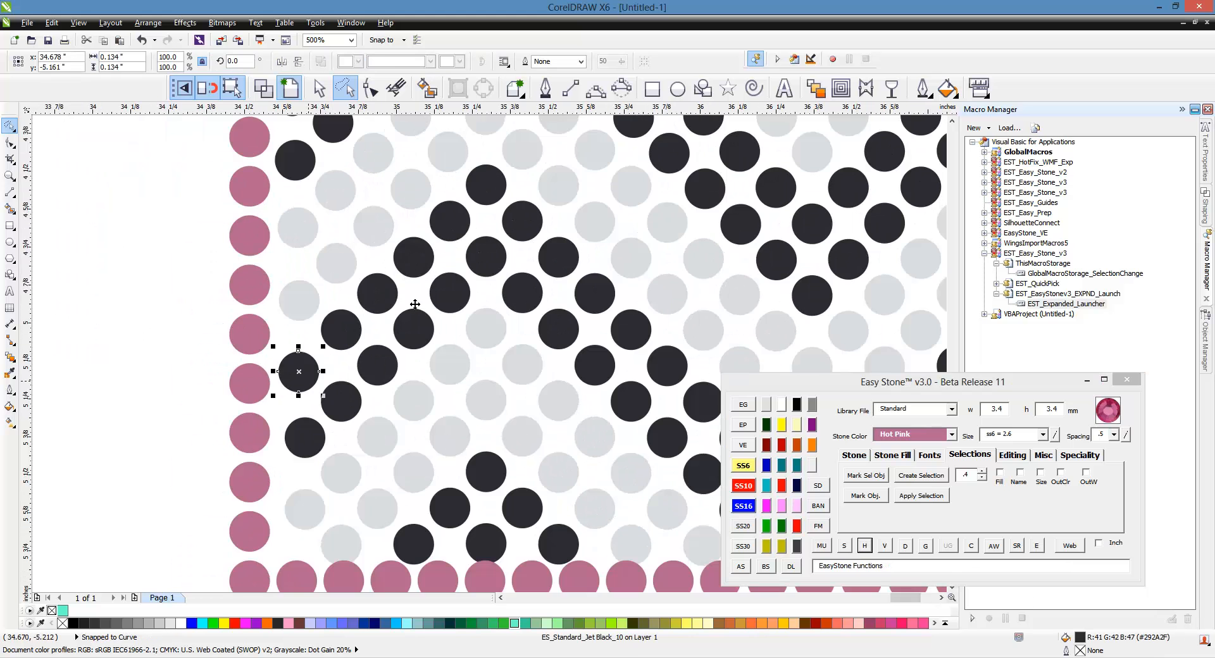
{"action": "left_click", "coordinate": [487, 202], "text": "shift"}
{"action": "left_click", "coordinate": [863, 546]}
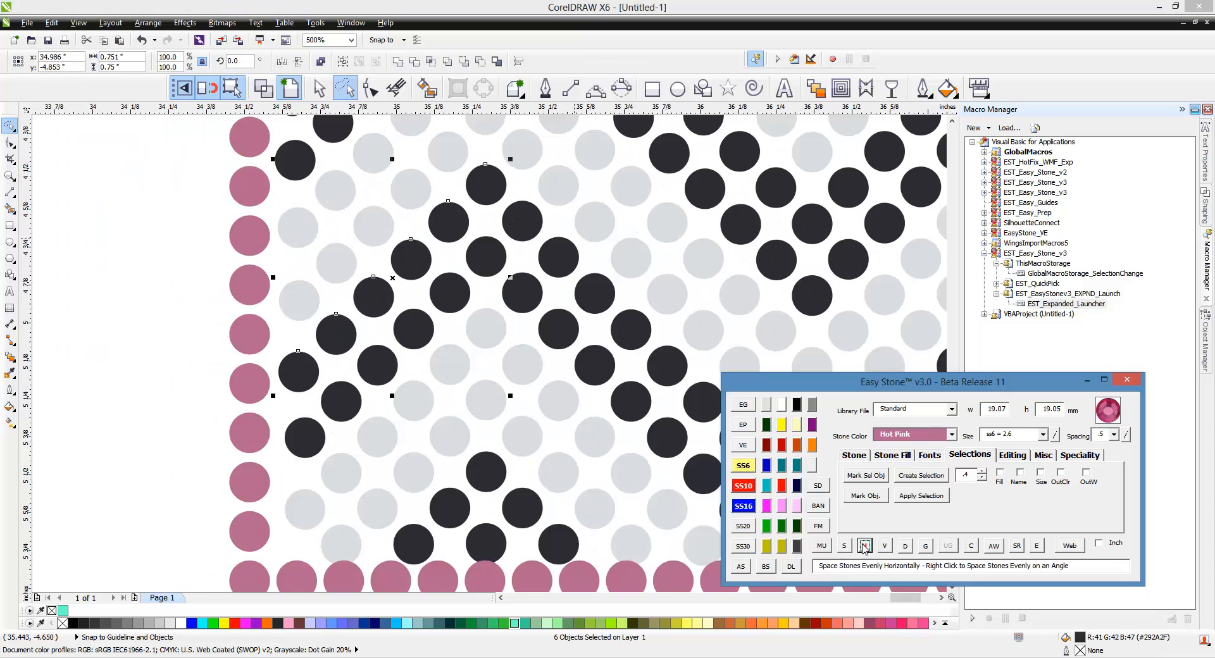
Shift the end stone of the lower Jet Black row in that band toward the outline and space its seven stones evenly.
{"action": "scroll", "coordinate": [304, 436], "scroll_direction": "up", "scroll_amount": 2}
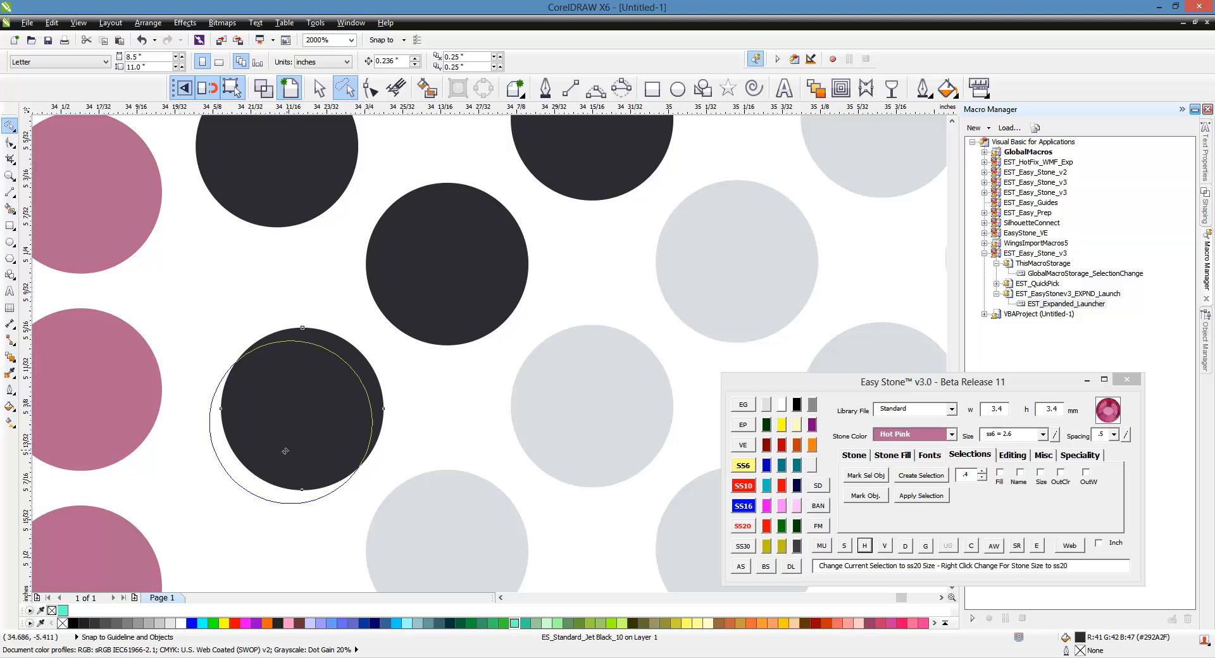
{"action": "left_click", "coordinate": [278, 451]}
{"action": "scroll", "coordinate": [264, 454], "scroll_direction": "down", "scroll_amount": 2}
{"action": "left_click", "coordinate": [487, 245], "text": "shift"}
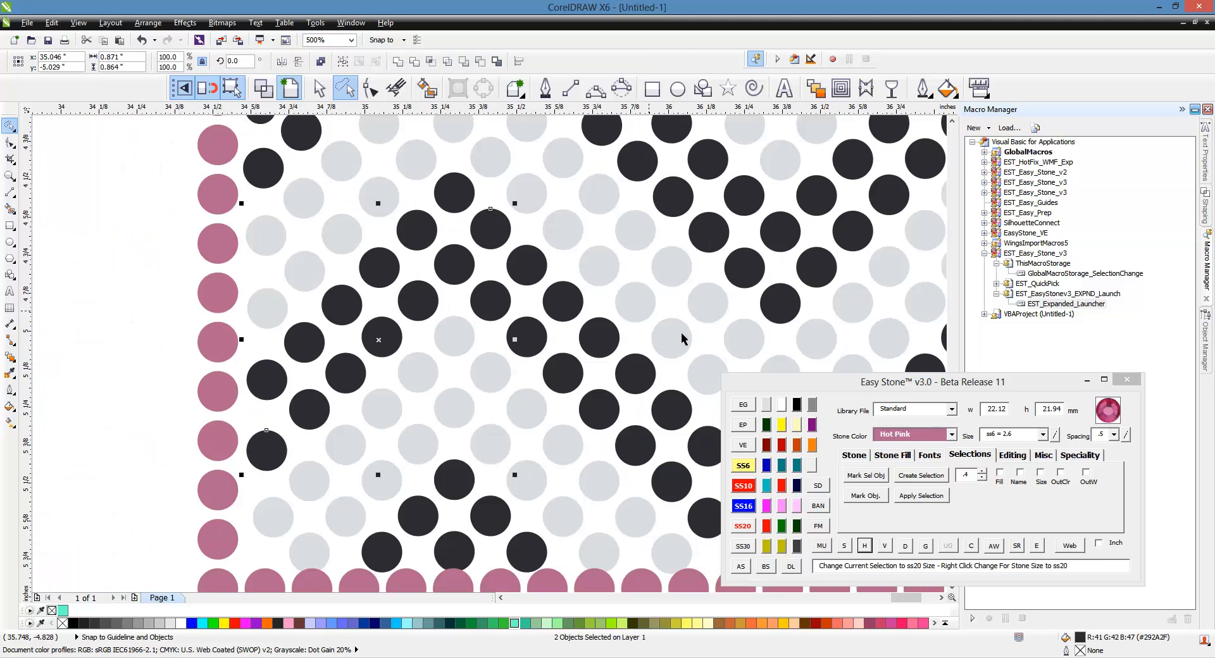
{"action": "left_click", "coordinate": [864, 545]}
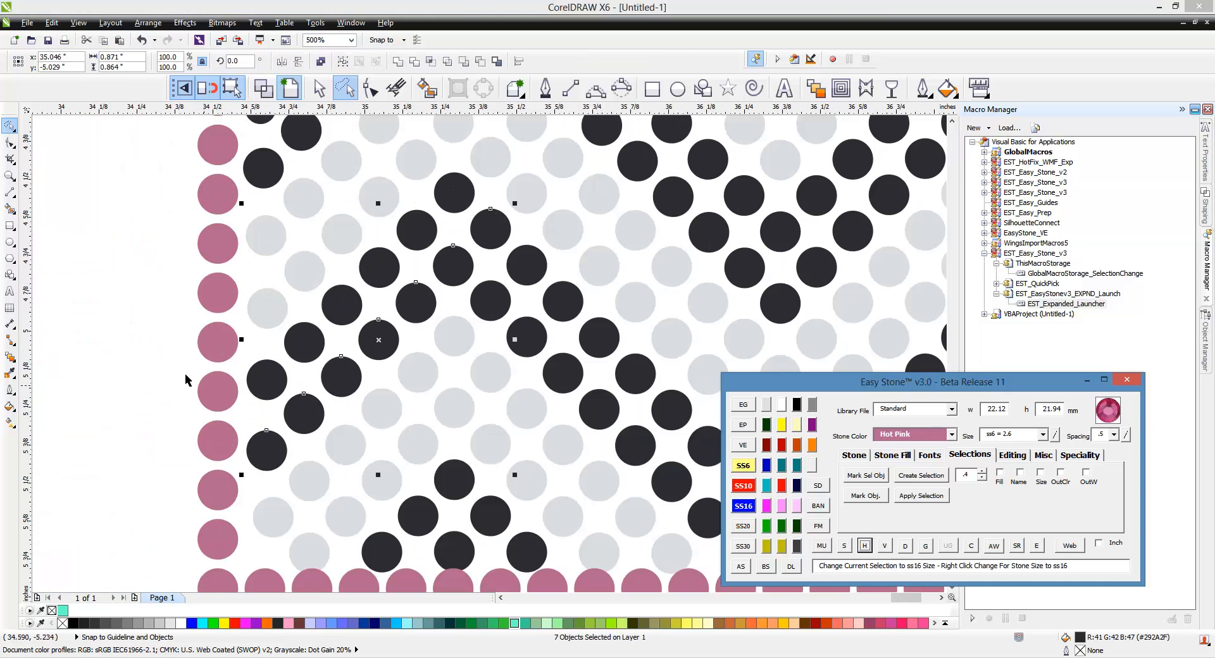
{"action": "left_click", "coordinate": [99, 354]}
Move the Crystal end stone near the foot's bottom corner toward the vertical outline and space its row evenly up to the chevron centre.
{"action": "scroll", "coordinate": [237, 300], "scroll_direction": "down", "scroll_amount": 2}
{"action": "scroll", "coordinate": [279, 368], "scroll_direction": "up", "scroll_amount": 5}
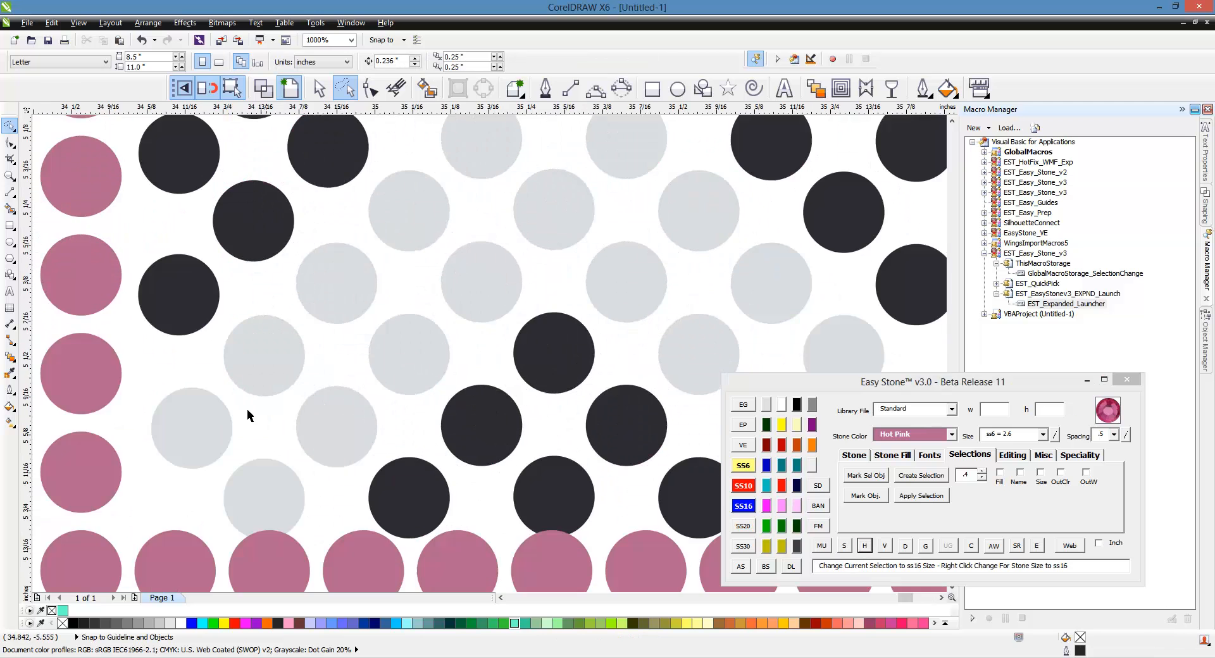
{"action": "scroll", "coordinate": [337, 400], "scroll_direction": "down", "scroll_amount": 1}
{"action": "left_click", "coordinate": [338, 400]}
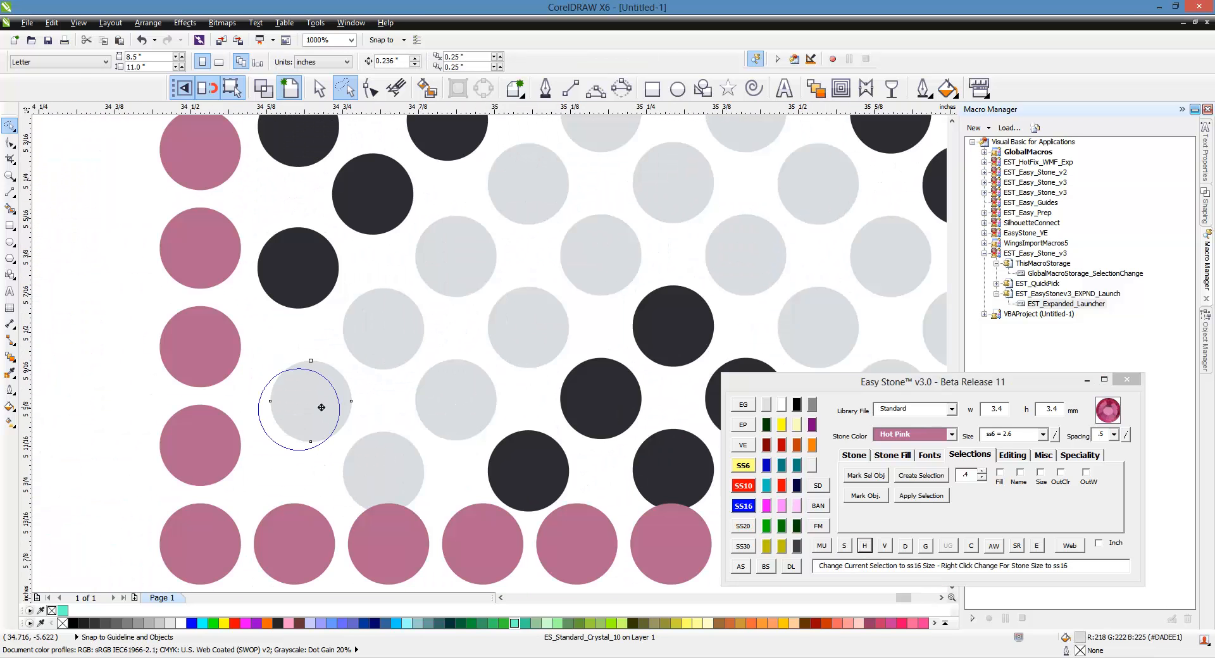
{"action": "scroll", "coordinate": [317, 412], "scroll_direction": "down", "scroll_amount": 4}
{"action": "left_click", "coordinate": [407, 318], "text": "shift"}
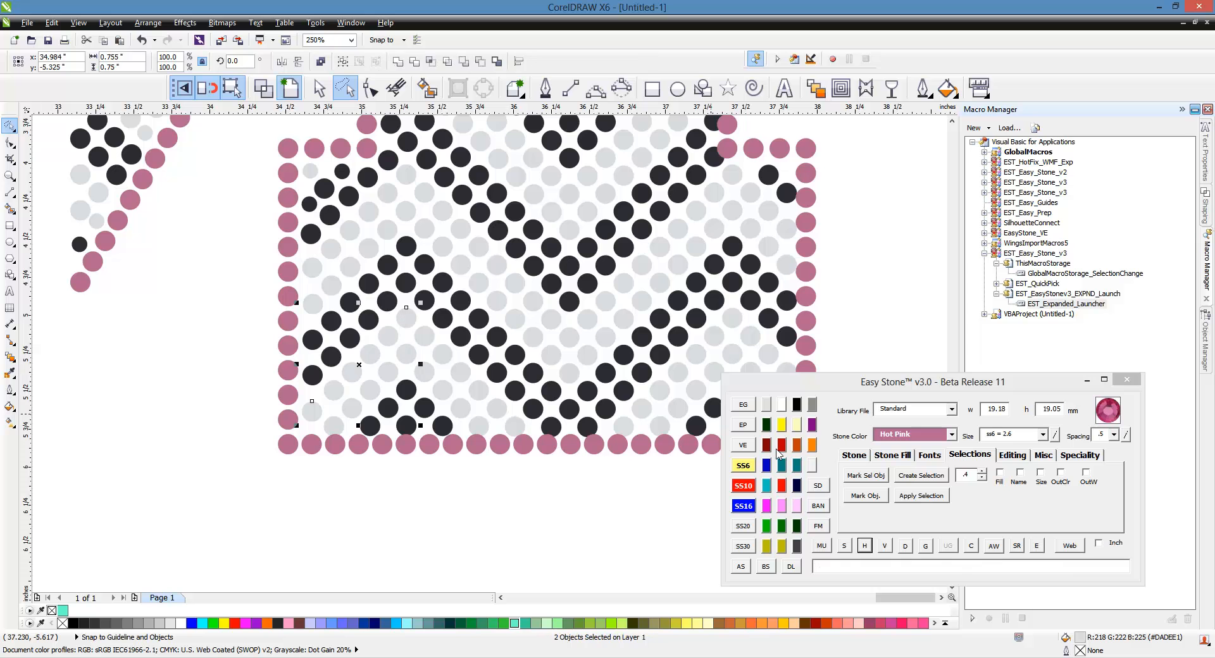
{"action": "left_click", "coordinate": [556, 529]}
Move the Crystal stone overlapping the bottom outline near the corner up and inward, clear of the pink stones.
{"action": "scroll", "coordinate": [294, 411], "scroll_direction": "up", "scroll_amount": 2}
{"action": "scroll", "coordinate": [294, 411], "scroll_direction": "up", "scroll_amount": 2}
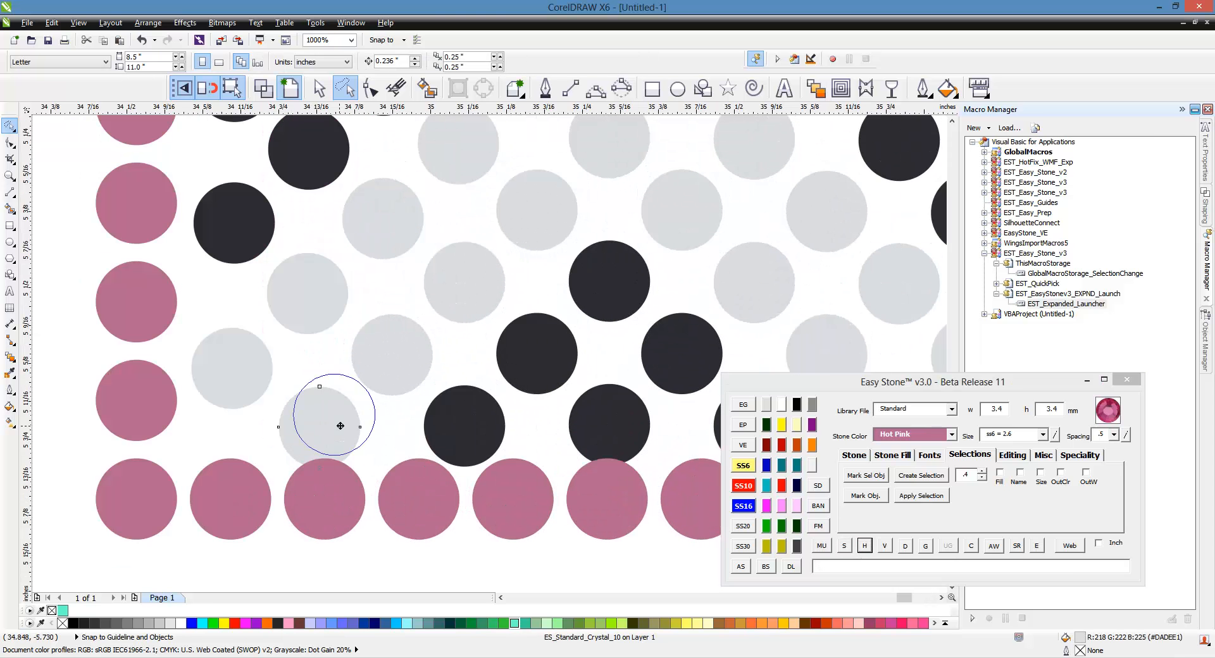
{"action": "left_click", "coordinate": [345, 417]}
{"action": "scroll", "coordinate": [315, 399], "scroll_direction": "down", "scroll_amount": 4}
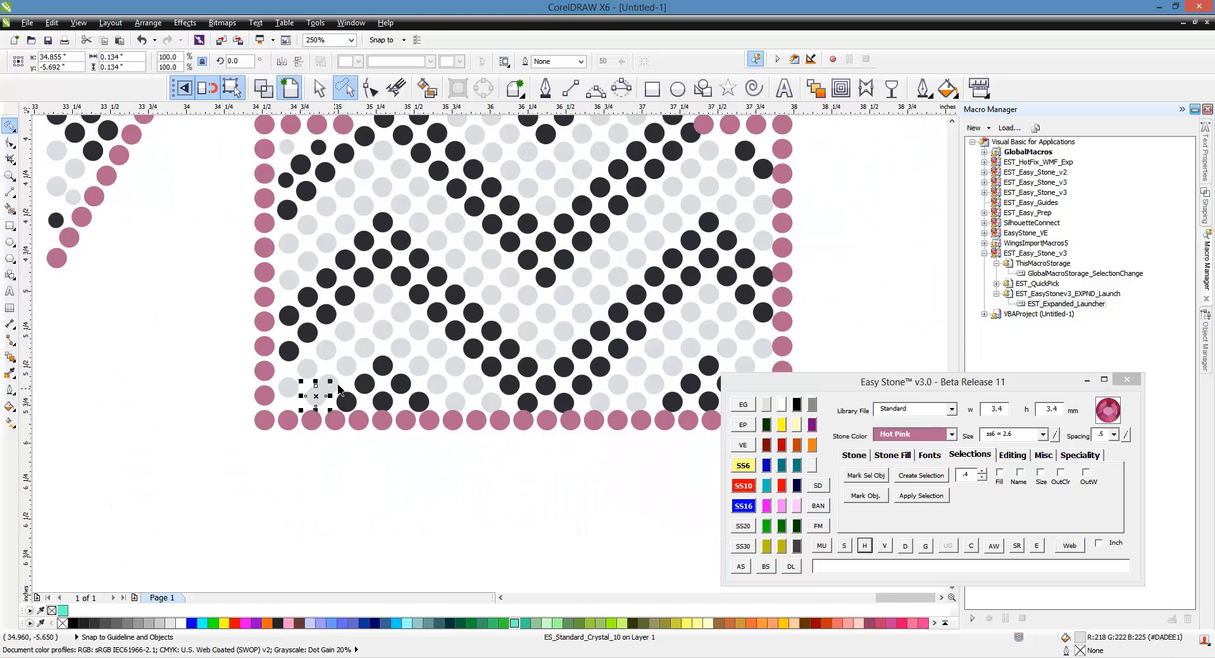
Select the diagonal of crystal stones left of the small bottom black peak and space them evenly horizontally.
{"action": "left_click_drag", "start_coordinate": [401, 317], "coordinate": [405, 312]}
{"action": "left_click", "coordinate": [885, 546]}
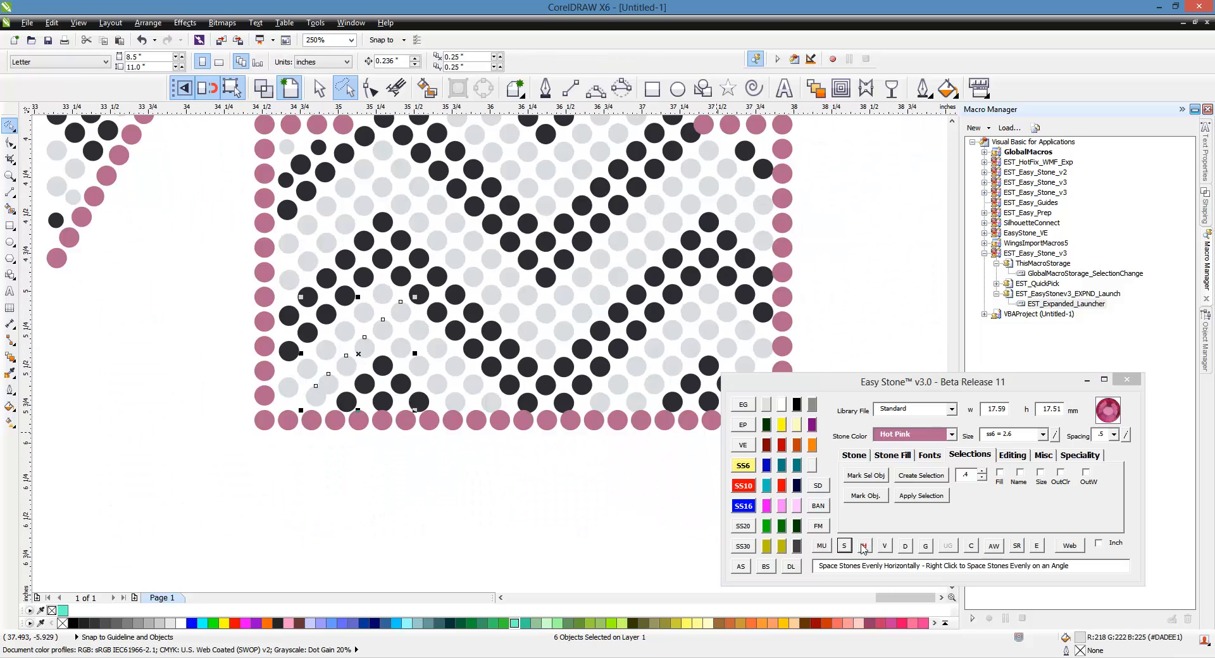
{"action": "left_click", "coordinate": [865, 545]}
{"action": "left_click", "coordinate": [606, 524]}
Move the lower-left black stone of the small peak clear of the pink border, to about X 35.08, Y -5.70 in.
{"action": "scroll", "coordinate": [335, 378], "scroll_direction": "up", "scroll_amount": 4}
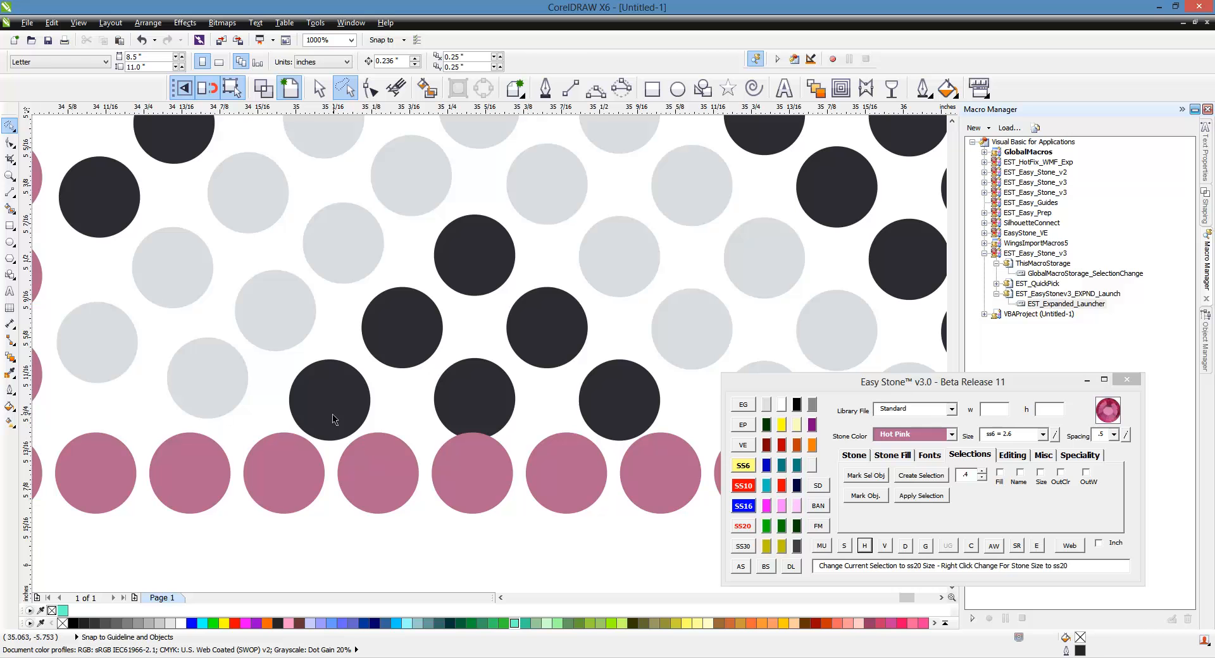
{"action": "left_click_drag", "start_coordinate": [332, 415], "coordinate": [353, 393]}
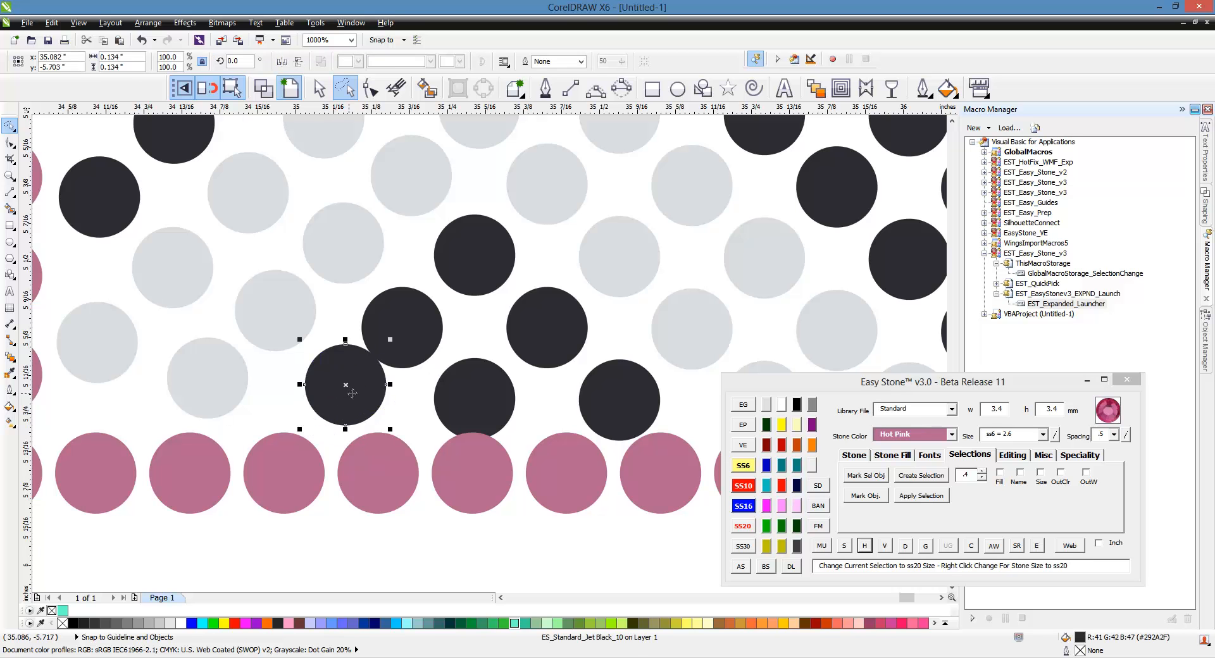
{"action": "left_click", "coordinate": [429, 333], "text": "shift"}
{"action": "left_click", "coordinate": [487, 277], "text": "shift"}
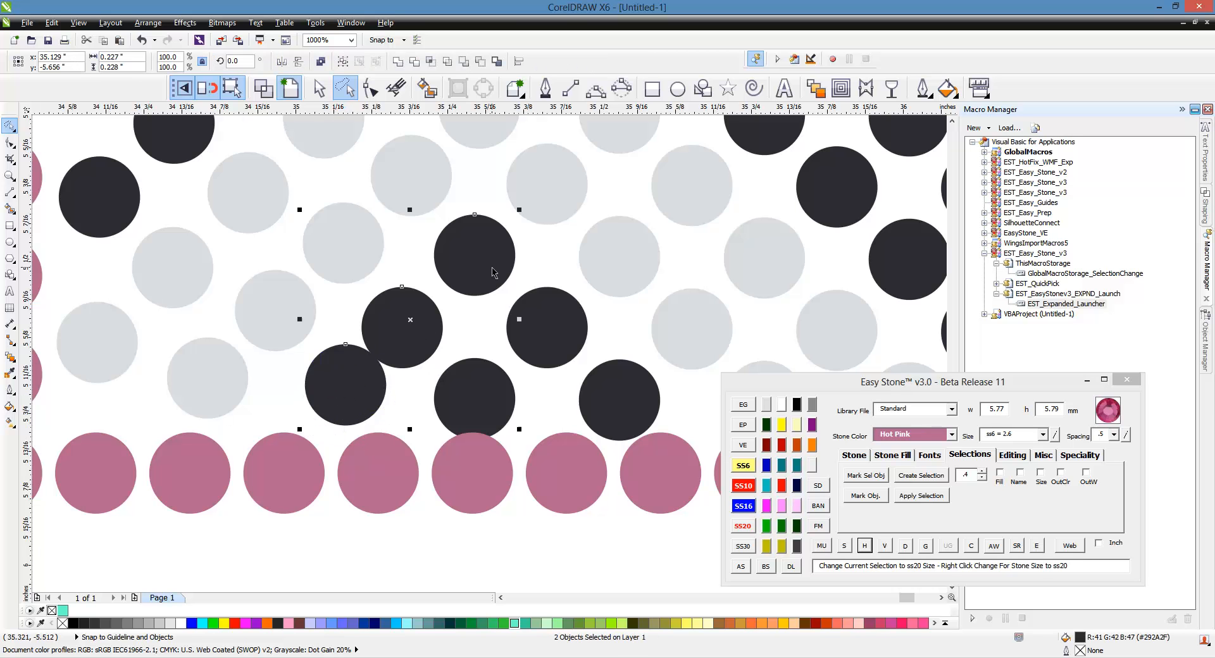
{"action": "right_click", "coordinate": [846, 545]}
{"action": "left_click", "coordinate": [623, 356]}
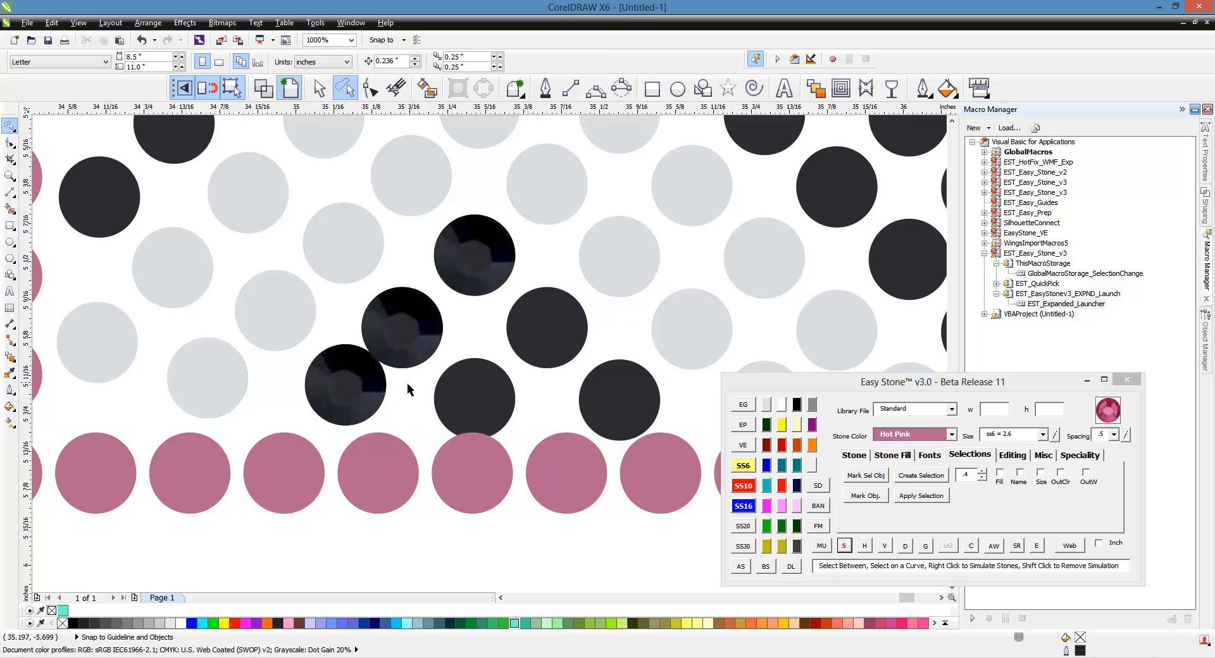
{"action": "left_click", "coordinate": [365, 384]}
{"action": "left_click", "coordinate": [410, 324], "text": "shift"}
{"action": "left_click", "coordinate": [465, 277], "text": "shift"}
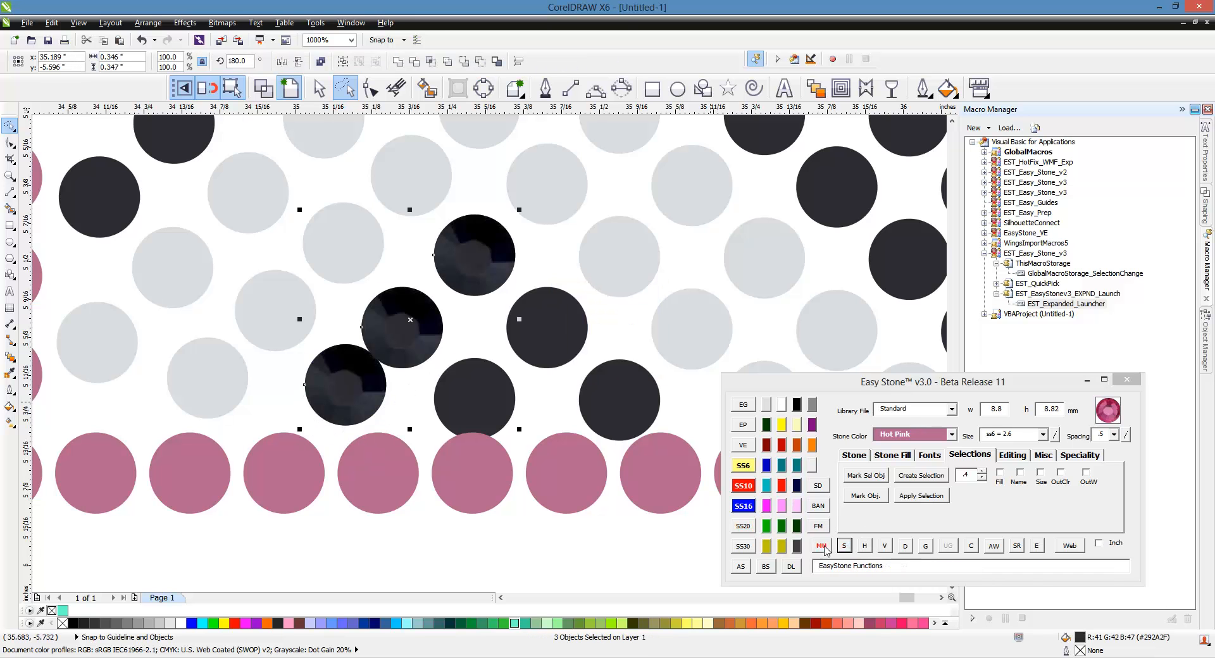
{"action": "left_click", "coordinate": [822, 546]}
Space the three black stones on the small peak's left slope evenly horizontally.
{"action": "left_click", "coordinate": [348, 387]}
{"action": "left_click", "coordinate": [411, 319], "text": "shift"}
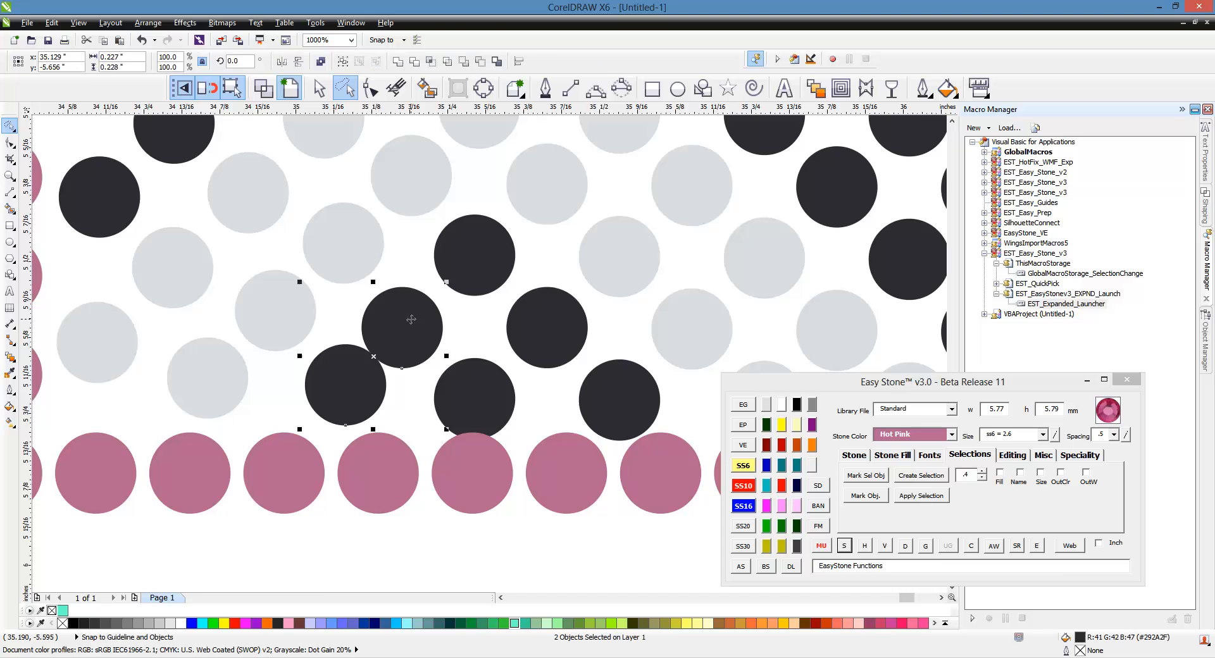
{"action": "left_click", "coordinate": [865, 545]}
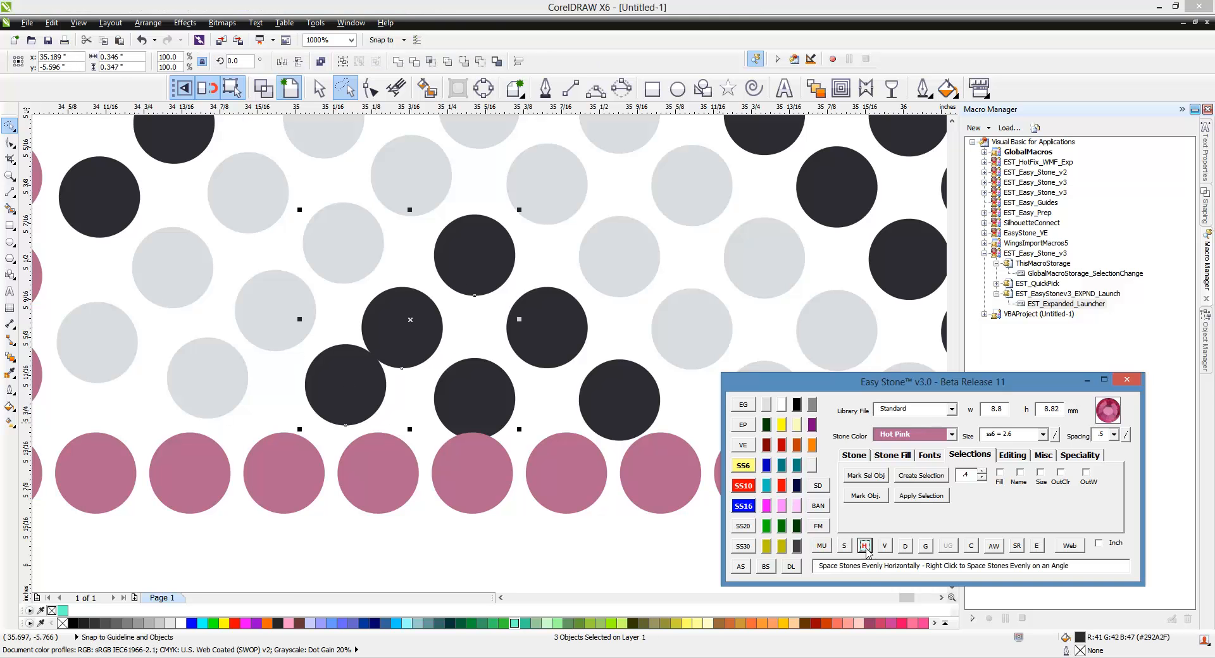
Resize the small peak's middle bottom black stone to SS6 and move it to about X 35.31, Y -5.70 in.
{"action": "scroll", "coordinate": [498, 406], "scroll_direction": "up", "scroll_amount": 2}
{"action": "left_click", "coordinate": [498, 405]}
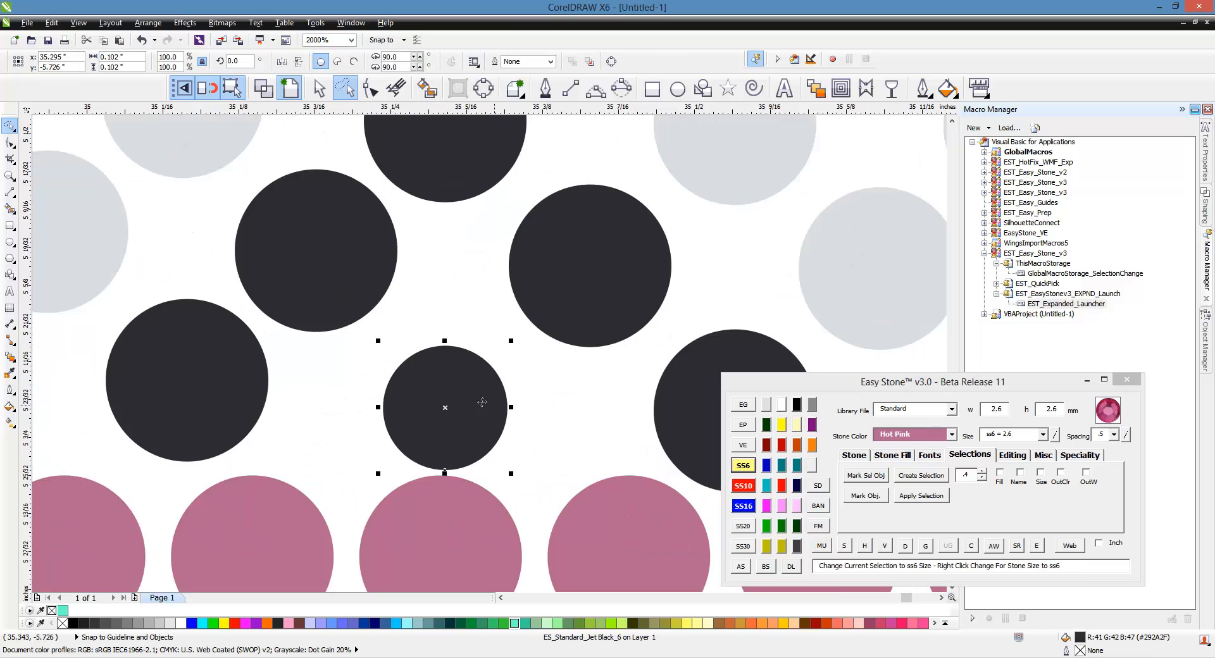
{"action": "left_click_drag", "start_coordinate": [481, 402], "coordinate": [494, 371]}
{"action": "scroll", "coordinate": [410, 310], "scroll_direction": "down", "scroll_amount": 1}
{"action": "scroll", "coordinate": [448, 346], "scroll_direction": "up", "scroll_amount": 1}
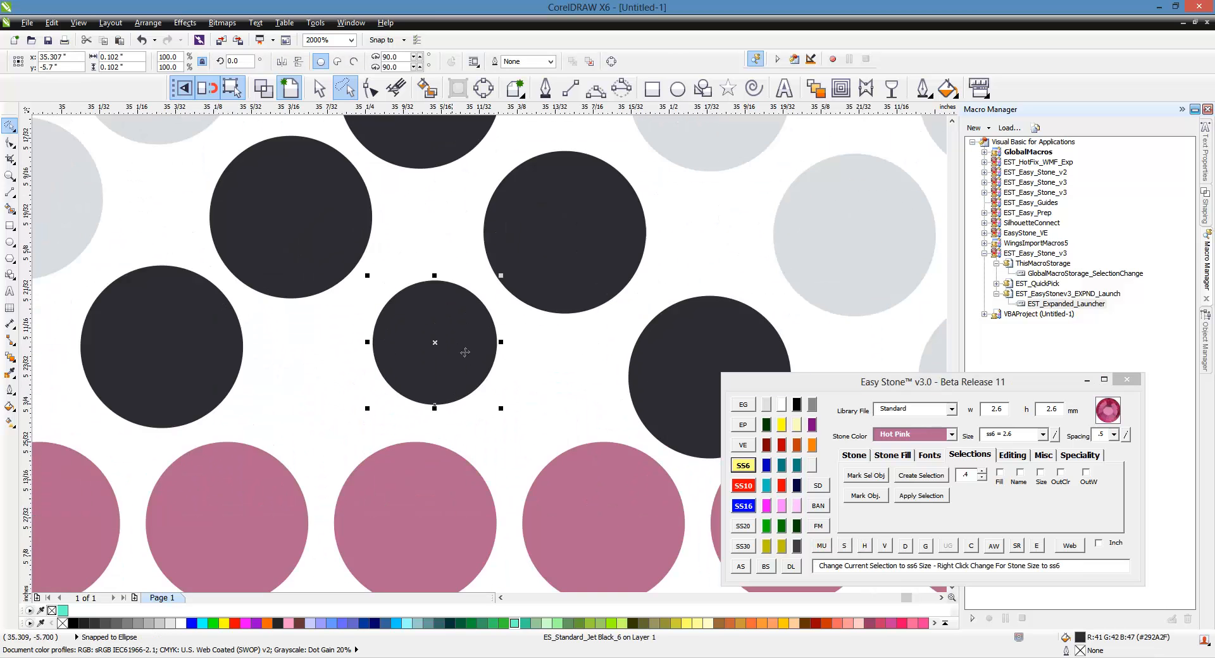
{"action": "scroll", "coordinate": [421, 339], "scroll_direction": "down", "scroll_amount": 1}
{"action": "scroll", "coordinate": [583, 365], "scroll_direction": "up", "scroll_amount": 1}
Resize the small peak's lower-right black stone to SS6 and move it to about X 35.53, Y -5.71 in.
{"action": "left_click", "coordinate": [571, 362]}
{"action": "left_click", "coordinate": [747, 466]}
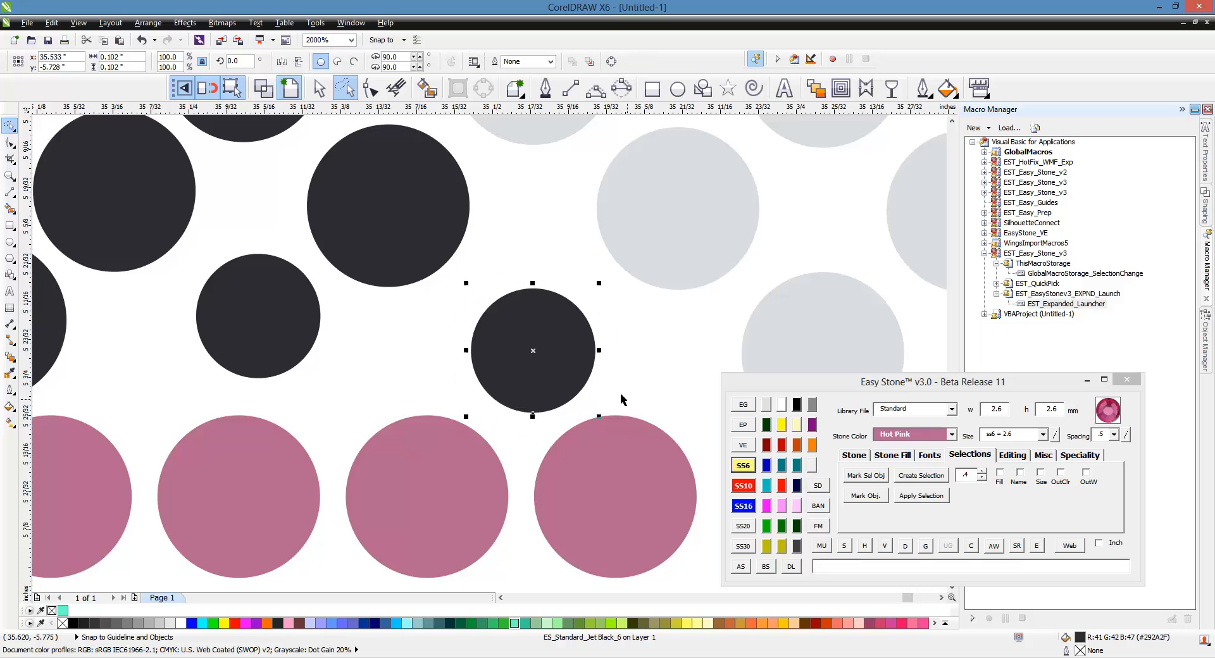
{"action": "scroll", "coordinate": [349, 256], "scroll_direction": "down", "scroll_amount": 2}
{"action": "scroll", "coordinate": [349, 256], "scroll_direction": "up", "scroll_amount": 1}
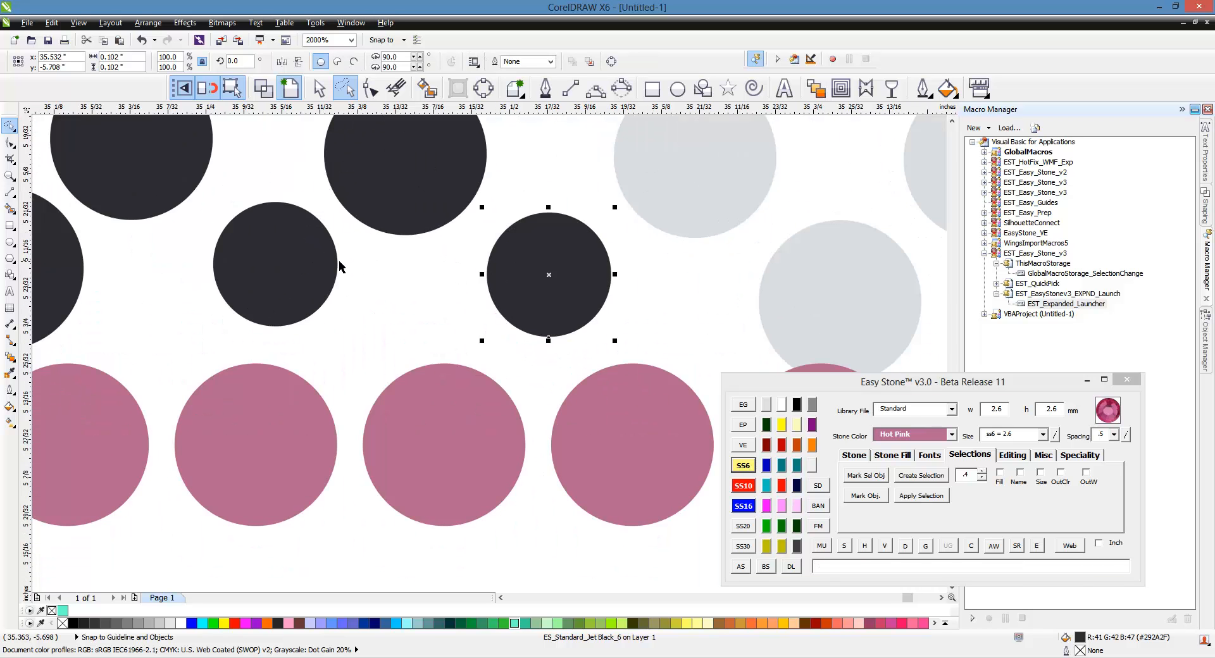
{"action": "scroll", "coordinate": [339, 262], "scroll_direction": "down", "scroll_amount": 3}
{"action": "left_click", "coordinate": [344, 376]}
{"action": "scroll", "coordinate": [329, 270], "scroll_direction": "up", "scroll_amount": 2}
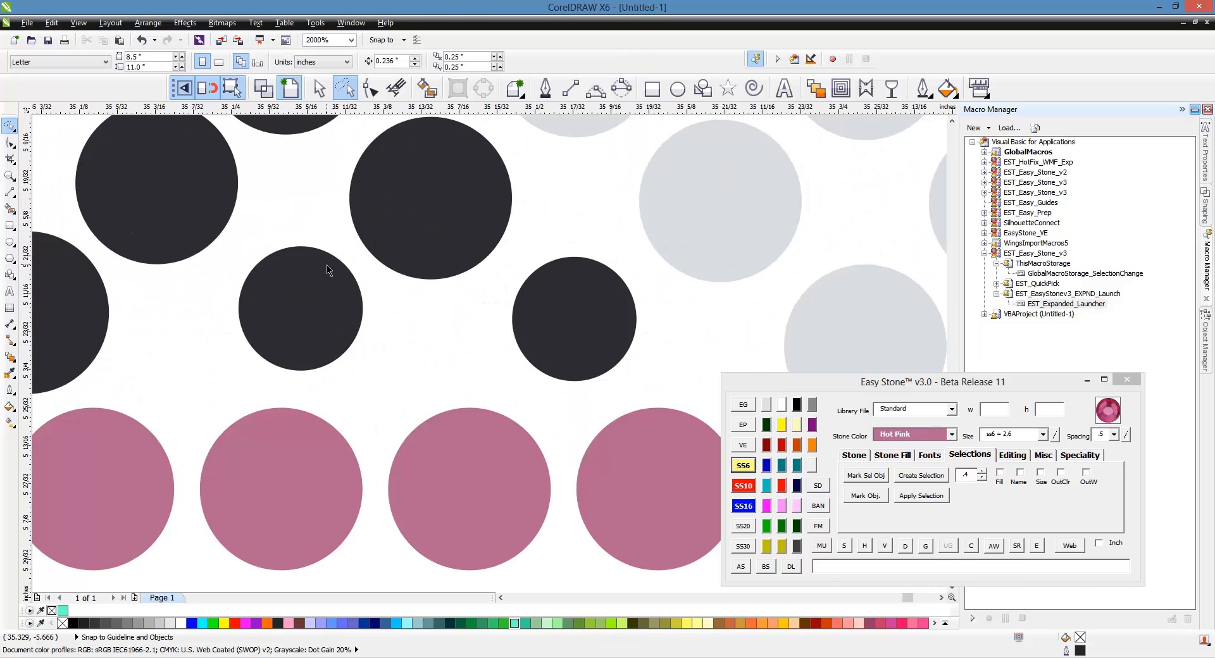
{"action": "scroll", "coordinate": [329, 270], "scroll_direction": "down", "scroll_amount": 2}
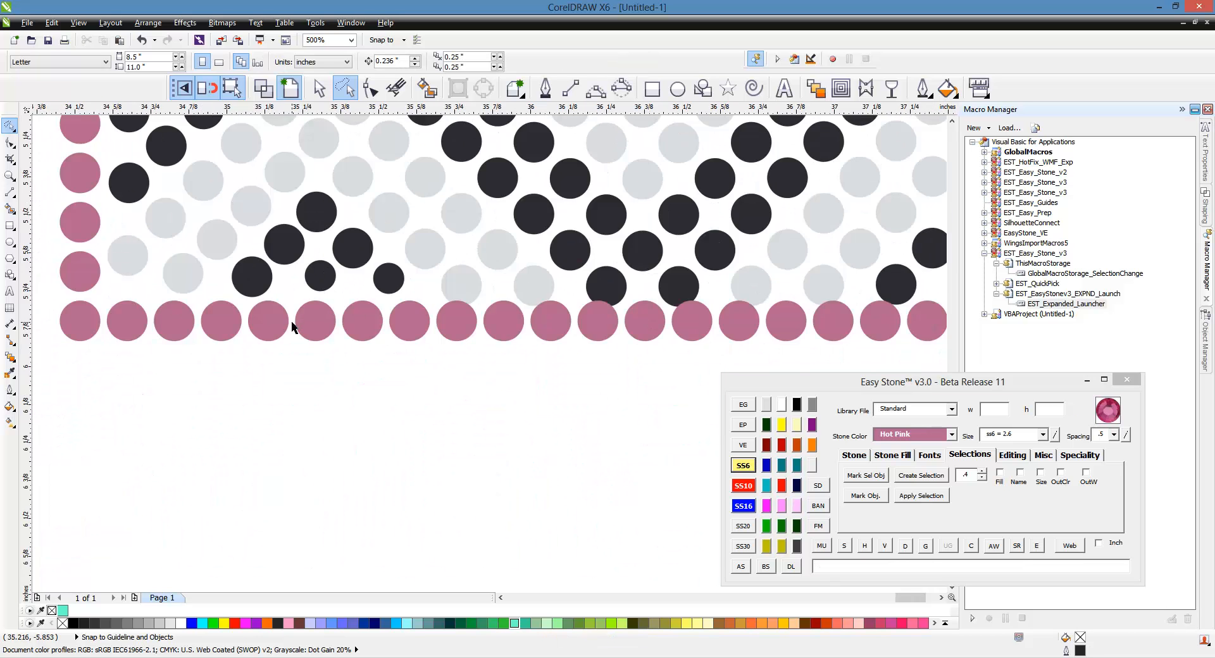
Move the bottom crystal stone right of the small peak to about X 35.73, Y -5.69 in and space its diagonal evenly horizontally.
{"action": "scroll", "coordinate": [293, 327], "scroll_direction": "down", "scroll_amount": 1}
{"action": "scroll", "coordinate": [390, 295], "scroll_direction": "up", "scroll_amount": 3}
{"action": "left_click_drag", "start_coordinate": [346, 333], "coordinate": [293, 287]}
{"action": "scroll", "coordinate": [313, 301], "scroll_direction": "down", "scroll_amount": 2}
{"action": "scroll", "coordinate": [295, 306], "scroll_direction": "down", "scroll_amount": 1}
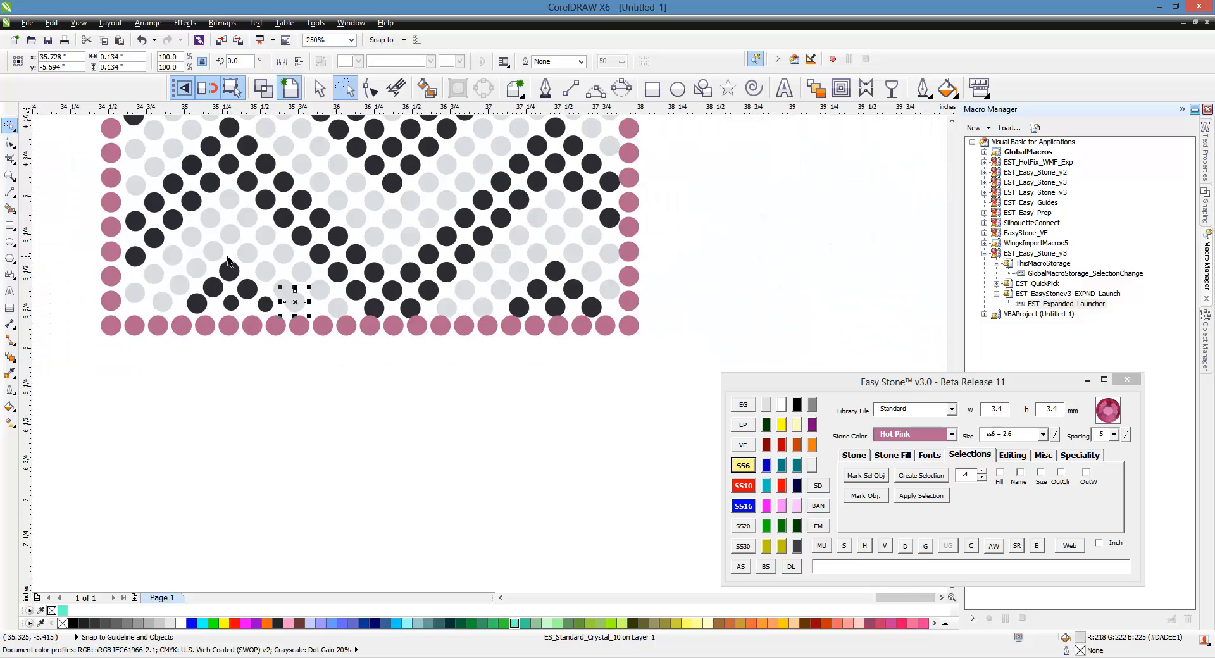
{"action": "scroll", "coordinate": [214, 216], "scroll_direction": "up", "scroll_amount": 1}
{"action": "left_click", "coordinate": [214, 216], "text": "shift"}
{"action": "left_click", "coordinate": [865, 545]}
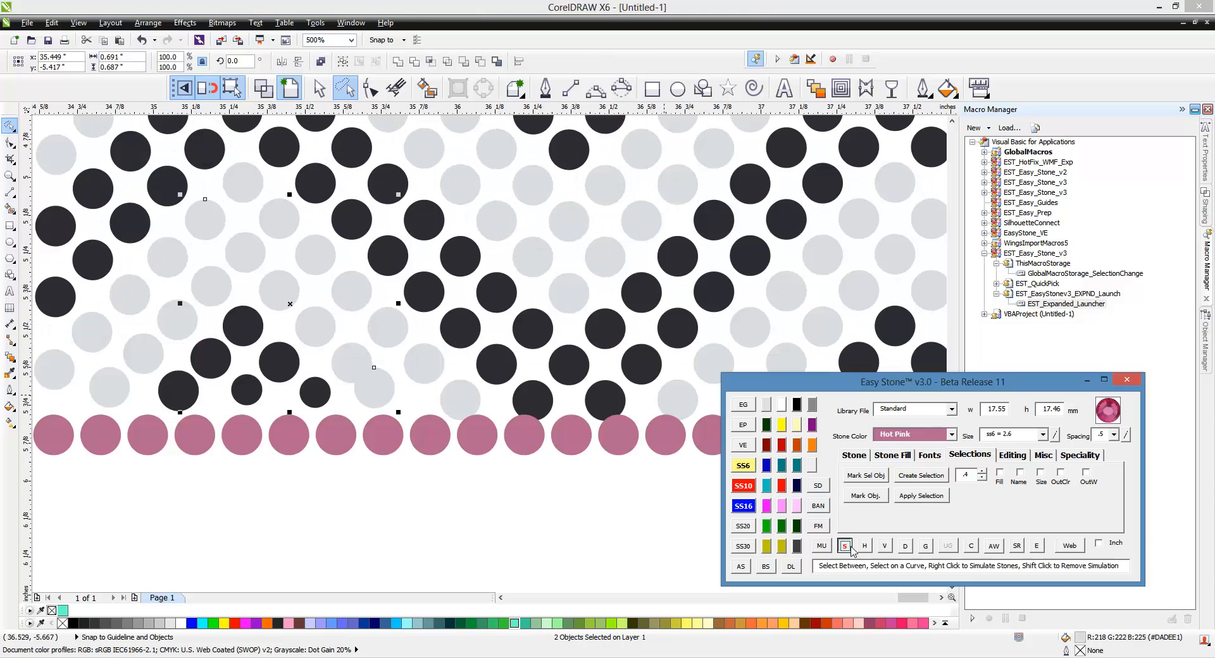
Shift that diagonal's bottom crystal stone slightly right and space the crystal diagonal evenly again.
{"action": "scroll", "coordinate": [222, 279], "scroll_direction": "up", "scroll_amount": 2}
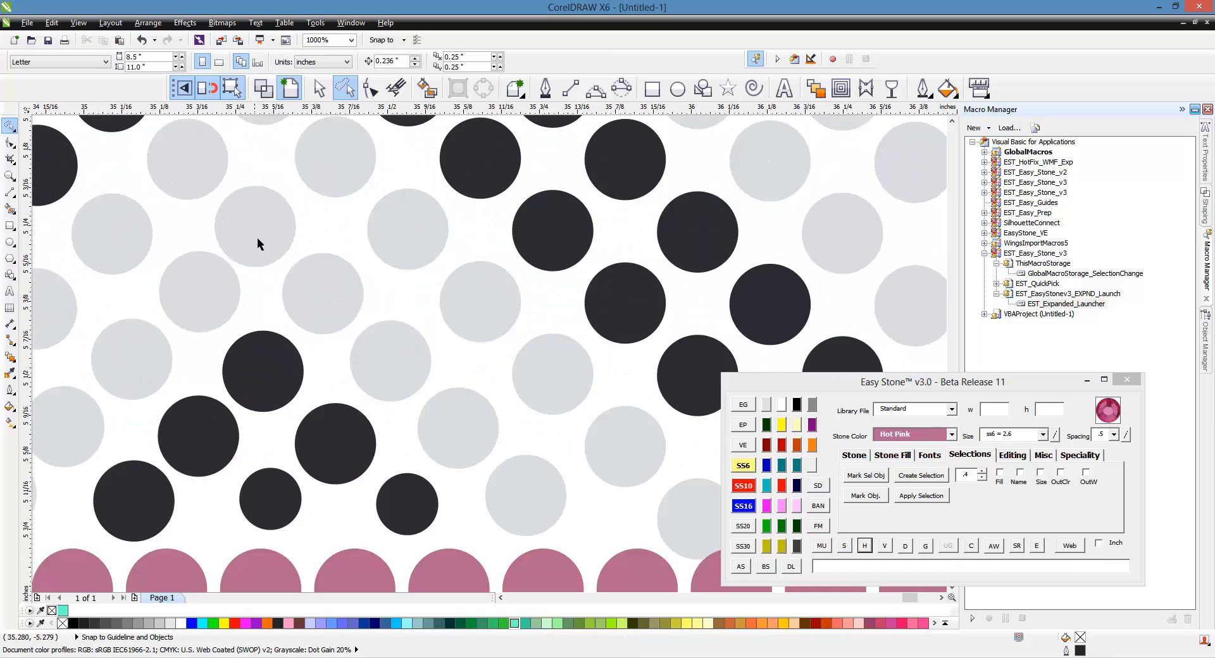
{"action": "scroll", "coordinate": [538, 488], "scroll_direction": "up", "scroll_amount": 1}
{"action": "left_click", "coordinate": [549, 500]}
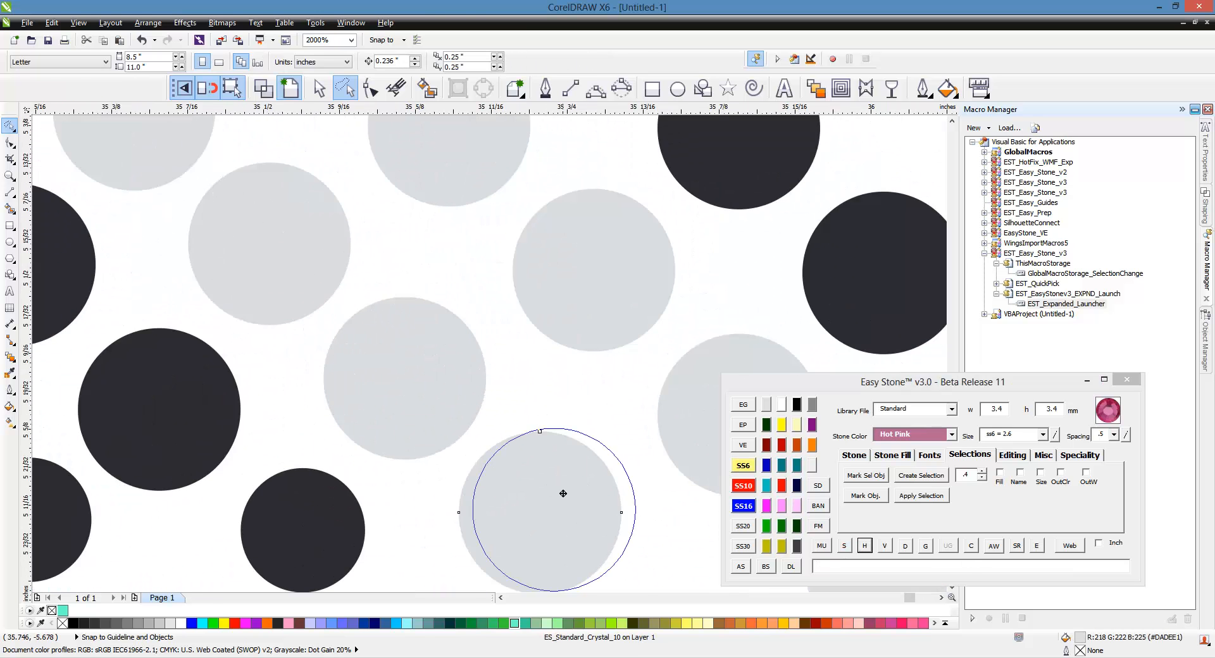
{"action": "scroll", "coordinate": [527, 379], "scroll_direction": "down", "scroll_amount": 2}
{"action": "left_click", "coordinate": [373, 256], "text": "shift"}
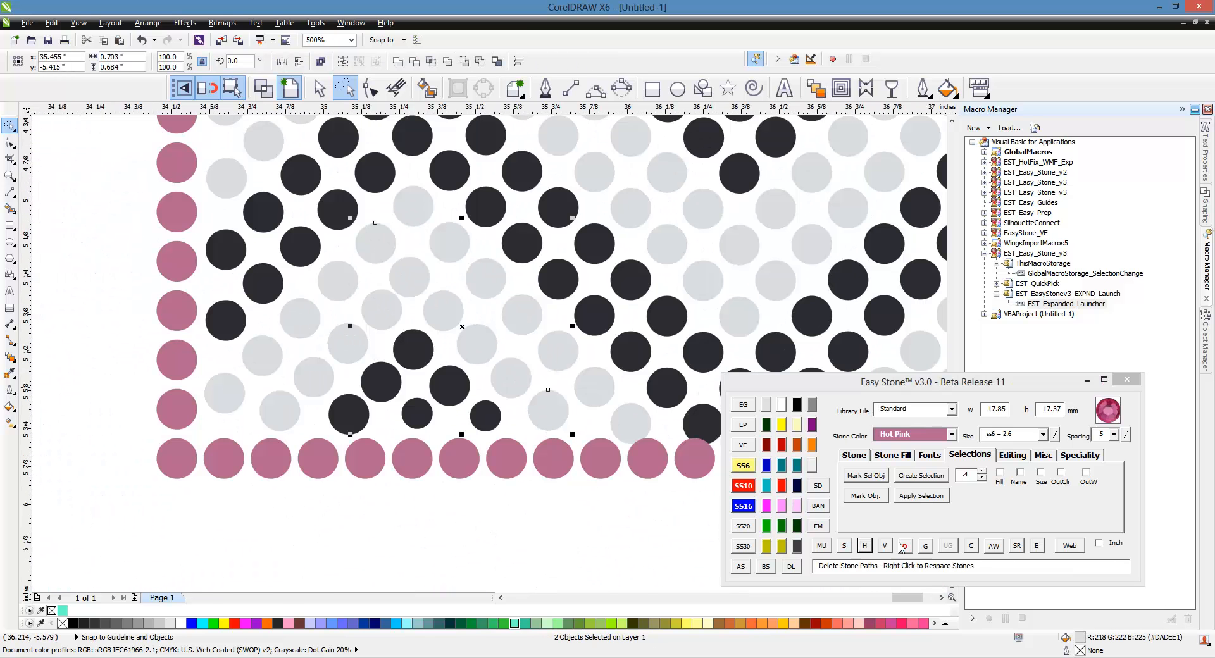
{"action": "left_click", "coordinate": [903, 545]}
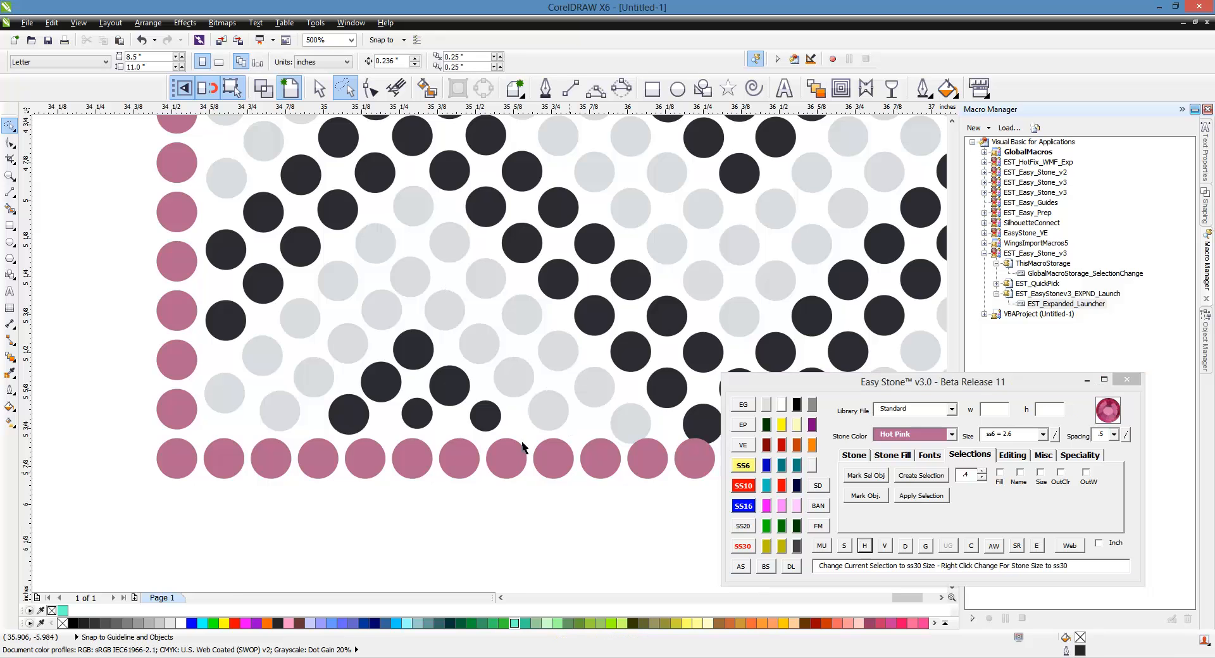
Reposition the crystal stone centred above the small black peak to about X 35.30, Y -5.24 in.
{"action": "scroll", "coordinate": [410, 274], "scroll_direction": "up", "scroll_amount": 2}
{"action": "left_click", "coordinate": [393, 263]}
{"action": "scroll", "coordinate": [364, 271], "scroll_direction": "down", "scroll_amount": 2}
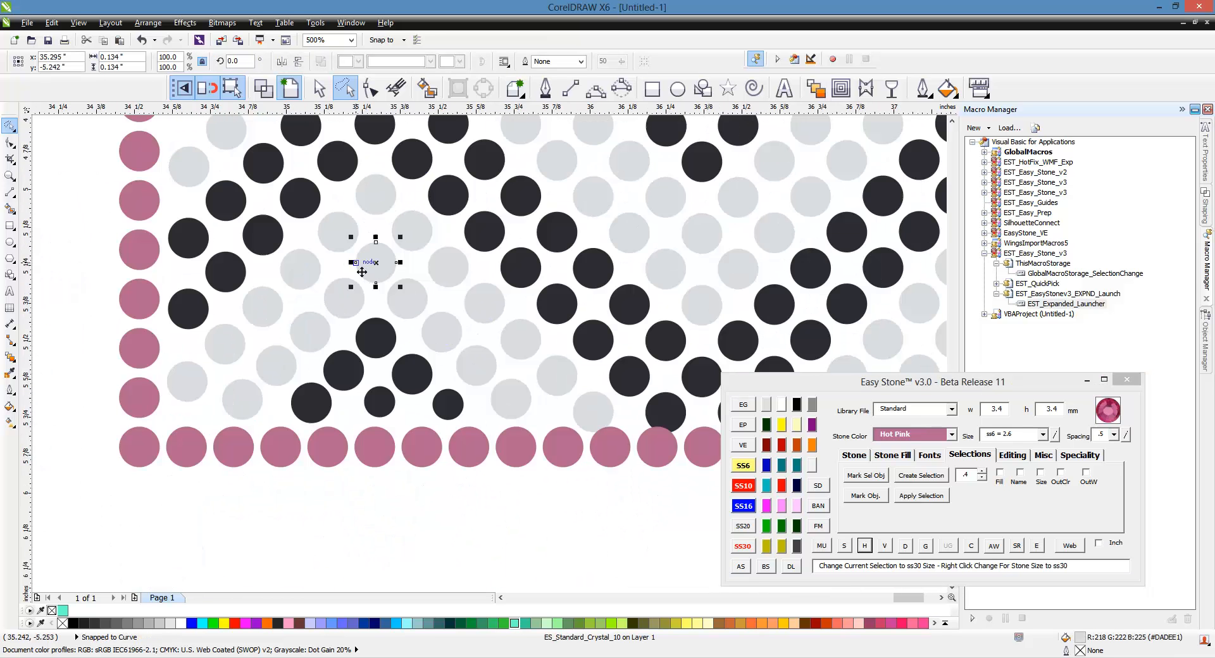
Move the next bottom crystal stone to about X 35.98, Y -5.71 in and space its seven-stone diagonal evenly horizontally.
{"action": "scroll", "coordinate": [583, 361], "scroll_direction": "up", "scroll_amount": 2}
{"action": "left_click", "coordinate": [625, 491]}
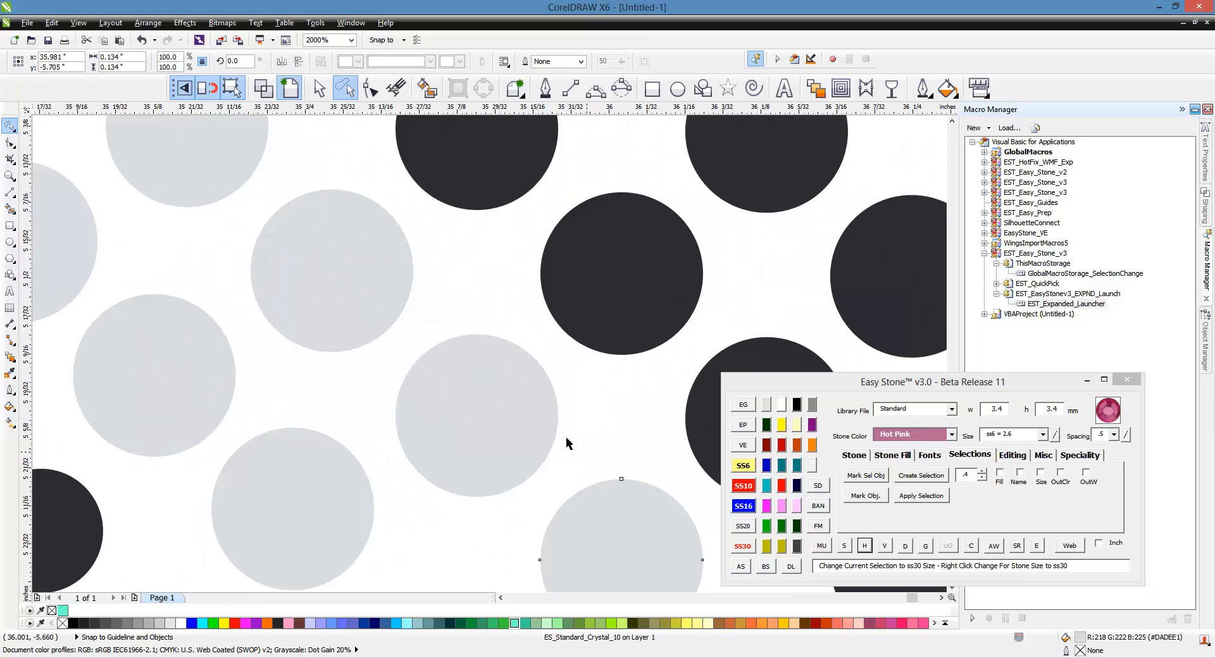
{"action": "scroll", "coordinate": [433, 345], "scroll_direction": "down", "scroll_amount": 2}
{"action": "scroll", "coordinate": [432, 345], "scroll_direction": "up", "scroll_amount": 2}
{"action": "scroll", "coordinate": [484, 387], "scroll_direction": "down", "scroll_amount": 2}
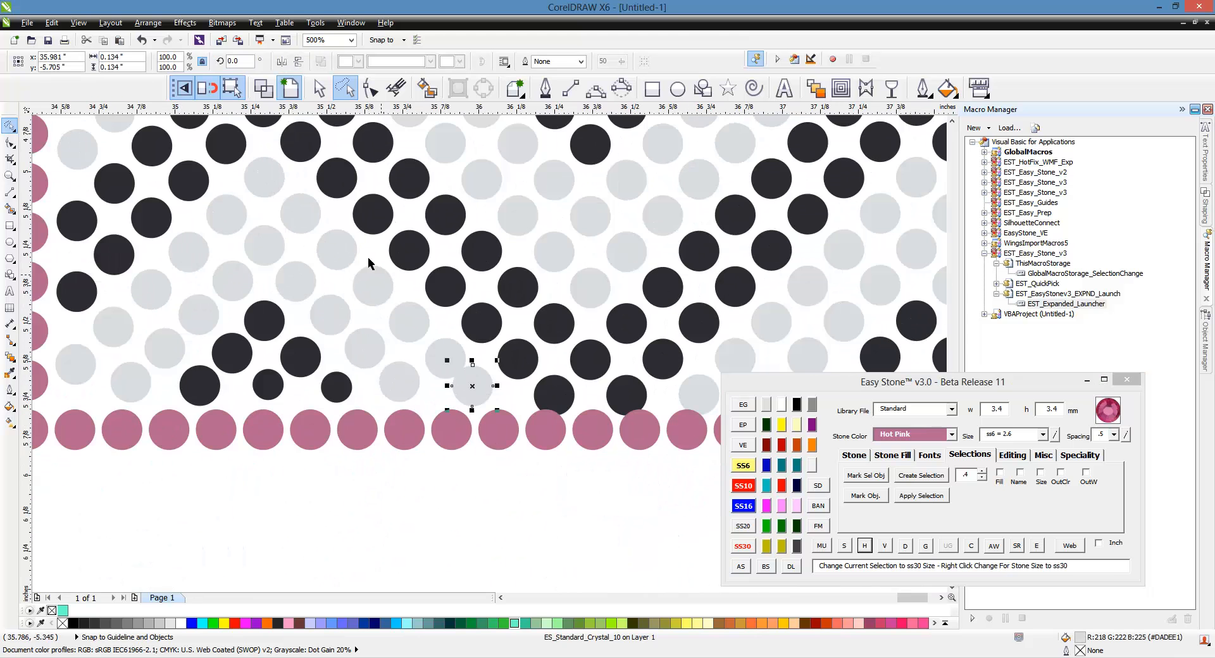
{"action": "left_click", "coordinate": [273, 189], "text": "shift"}
{"action": "left_click", "coordinate": [864, 545]}
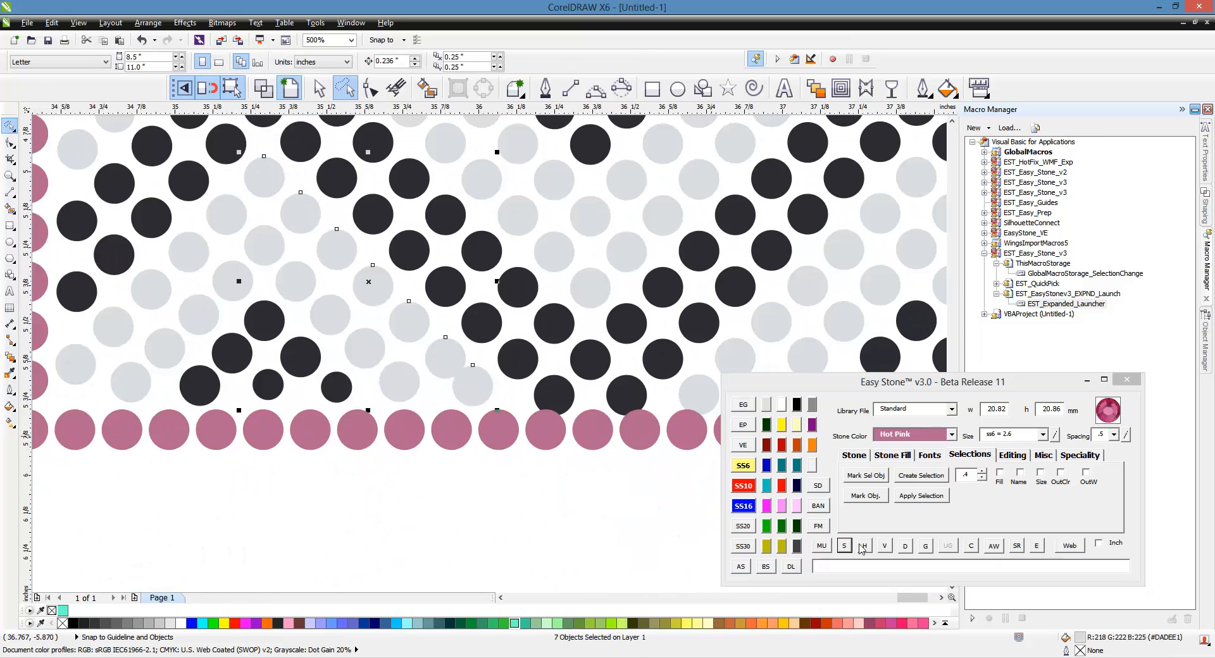
{"action": "left_click", "coordinate": [683, 526]}
Move the inner black diagonal's bottom stone to about X 36.21, Y -5.69 in and space that diagonal evenly horizontally.
{"action": "scroll", "coordinate": [567, 402], "scroll_direction": "up", "scroll_amount": 2}
{"action": "left_click_drag", "start_coordinate": [530, 371], "coordinate": [479, 320]}
{"action": "scroll", "coordinate": [479, 340], "scroll_direction": "down", "scroll_amount": 2}
{"action": "scroll", "coordinate": [444, 433], "scroll_direction": "down", "scroll_amount": 1}
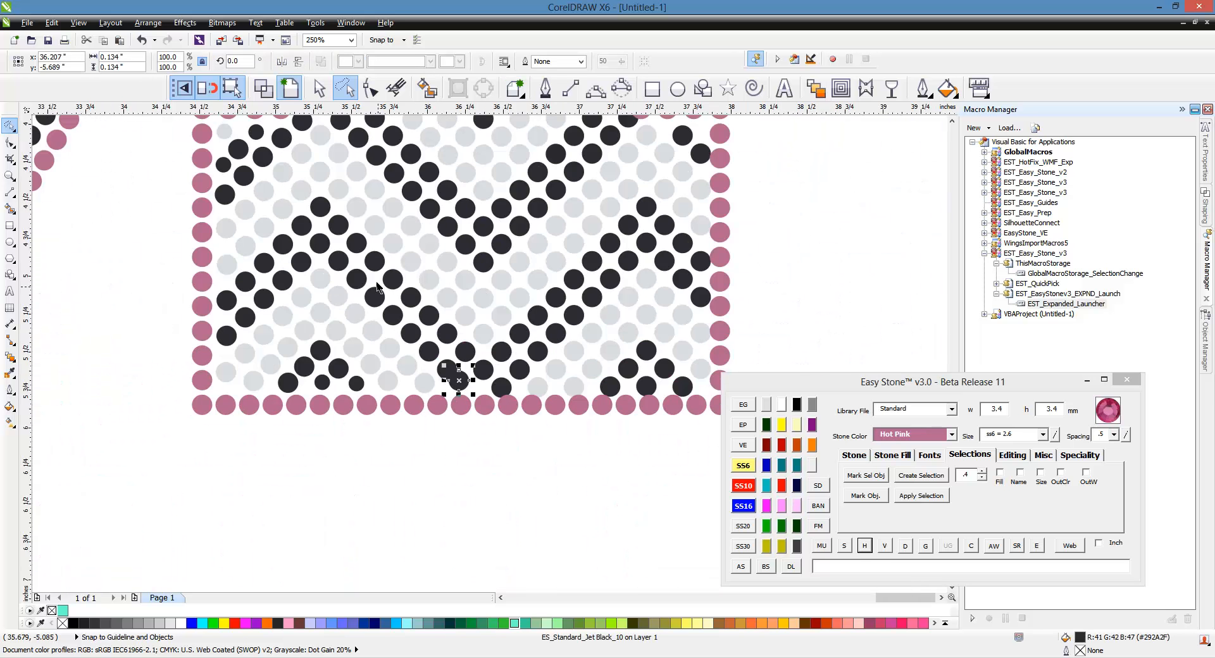
{"action": "scroll", "coordinate": [377, 286], "scroll_direction": "up", "scroll_amount": 1}
{"action": "left_click", "coordinate": [244, 187], "text": "shift"}
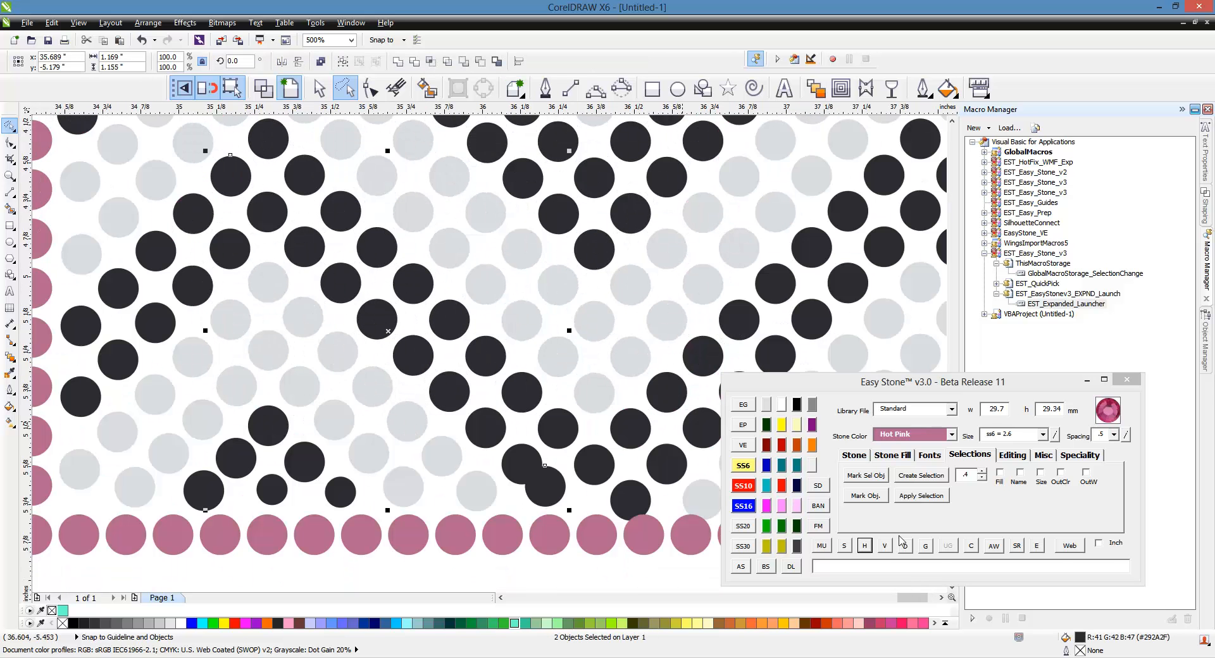
{"action": "left_click", "coordinate": [864, 548]}
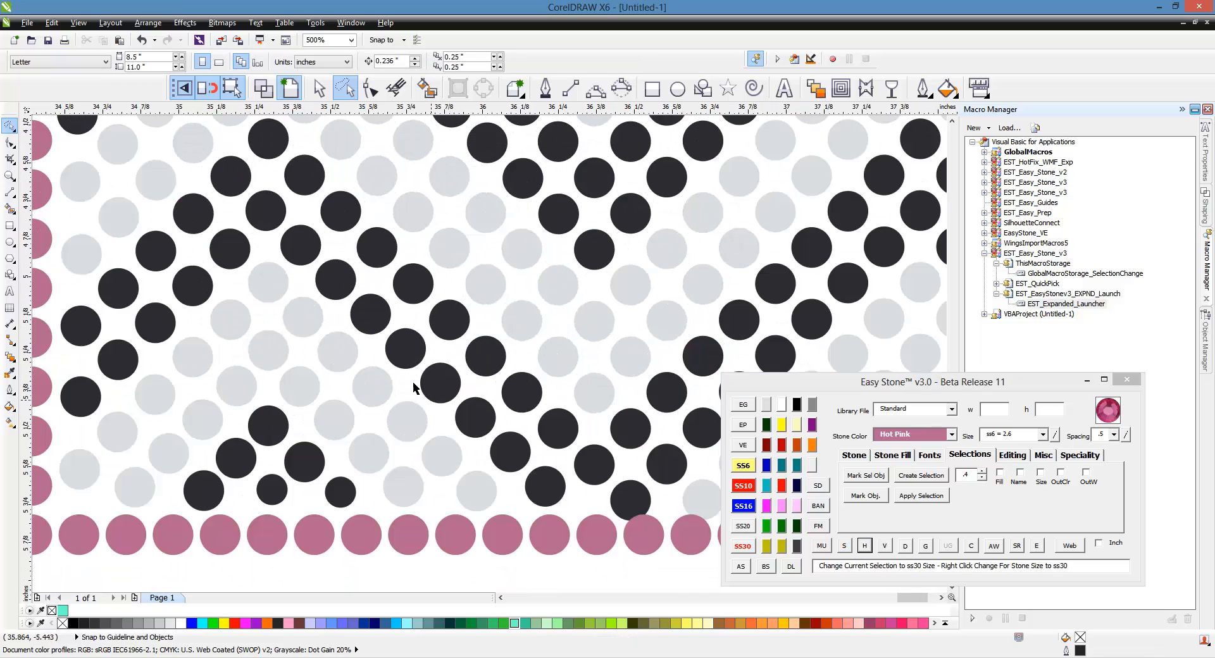
Move the outer black diagonal's bottom stone to about X 36.46, Y -5.71 in and space its stones evenly horizontally.
{"action": "scroll", "coordinate": [412, 381], "scroll_direction": "down", "scroll_amount": 1}
{"action": "scroll", "coordinate": [499, 435], "scroll_direction": "up", "scroll_amount": 3}
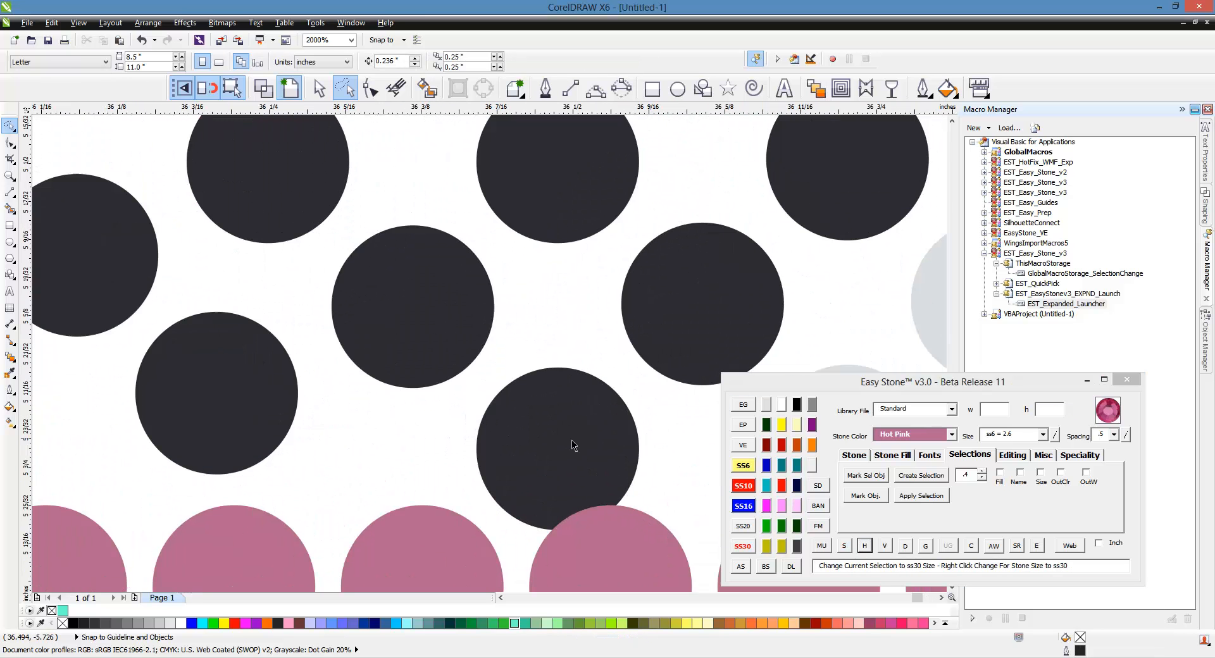
{"action": "left_click_drag", "start_coordinate": [590, 446], "coordinate": [556, 419]}
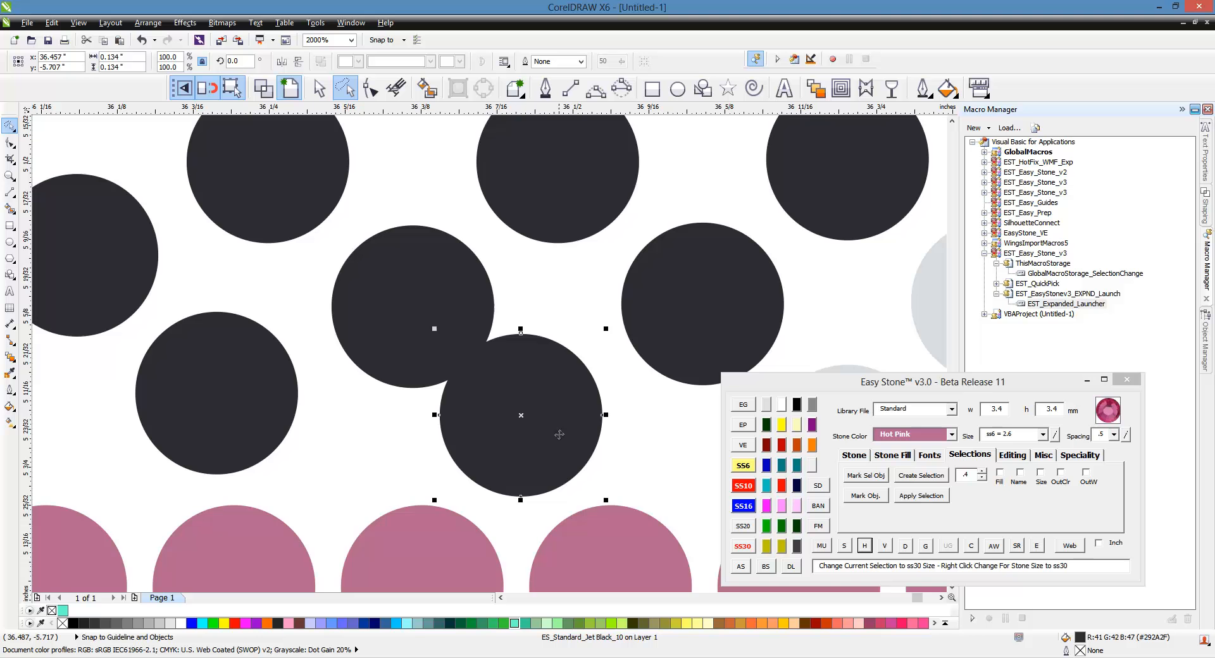
{"action": "scroll", "coordinate": [559, 434], "scroll_direction": "down", "scroll_amount": 2}
{"action": "scroll", "coordinate": [473, 457], "scroll_direction": "down", "scroll_amount": 1}
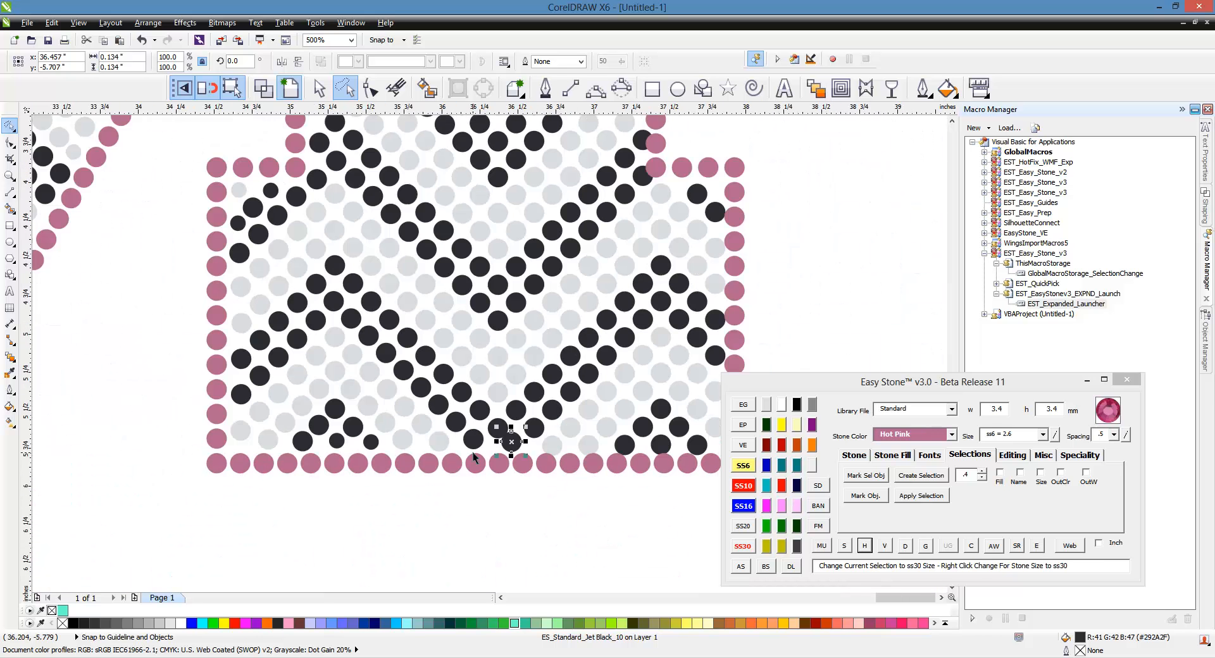
{"action": "left_click", "coordinate": [339, 268], "text": "shift"}
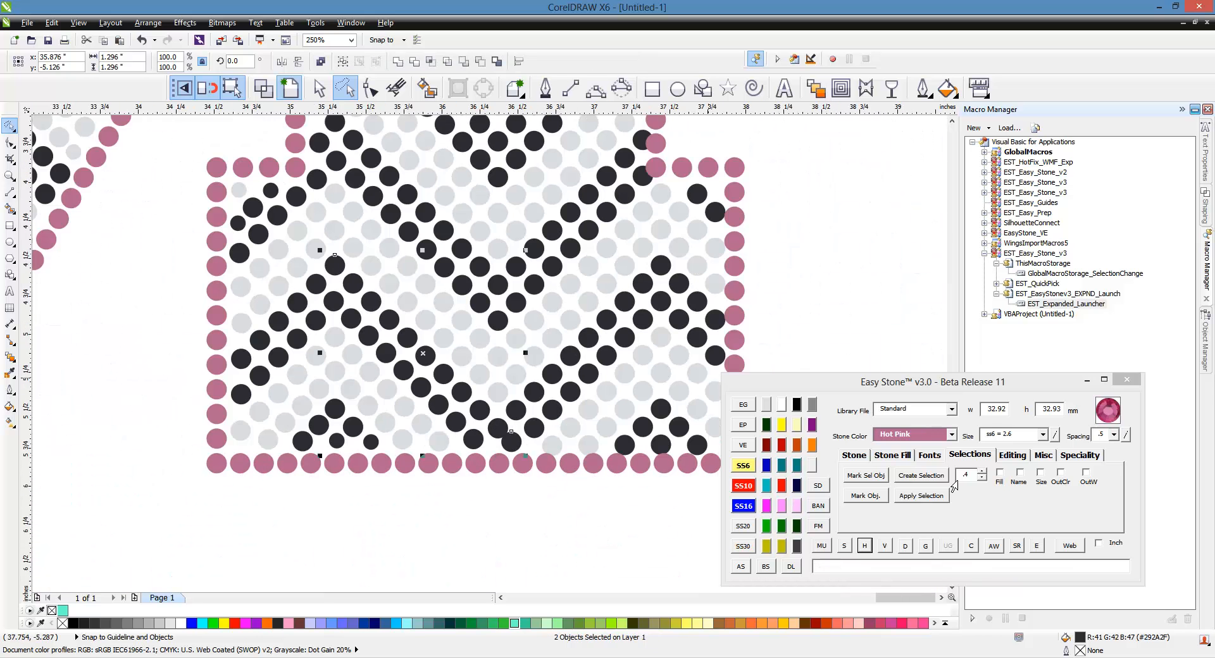
{"action": "left_click", "coordinate": [848, 548]}
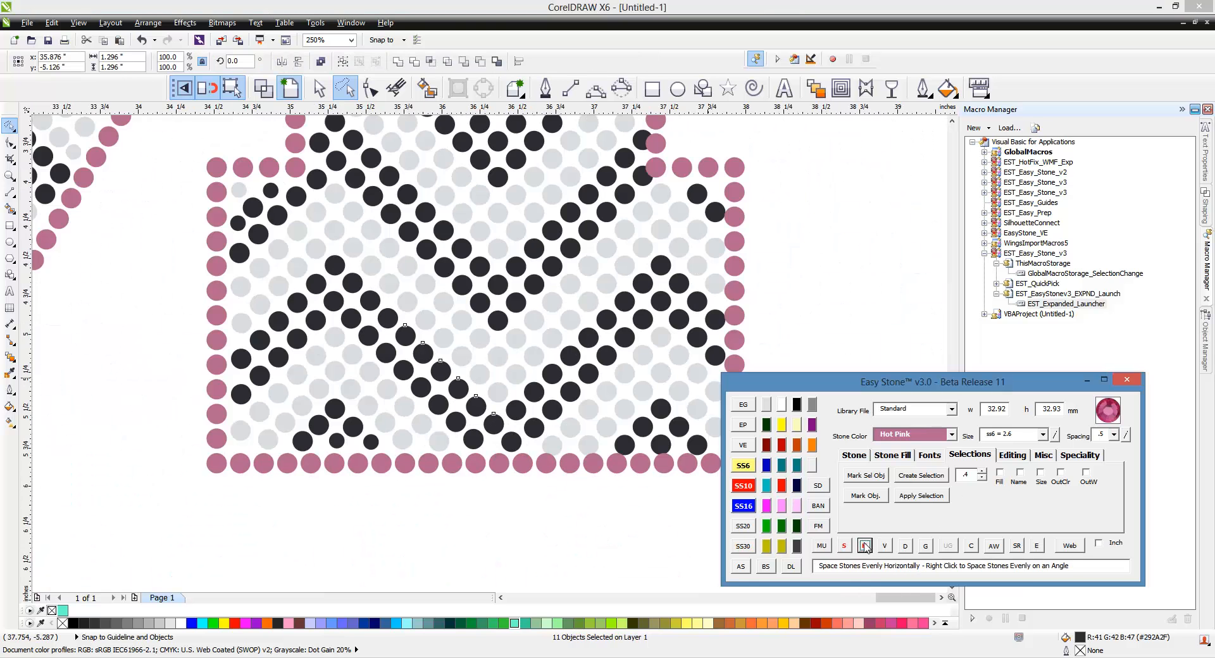
{"action": "left_click", "coordinate": [670, 545]}
{"action": "scroll", "coordinate": [527, 430], "scroll_direction": "up", "scroll_amount": 1}
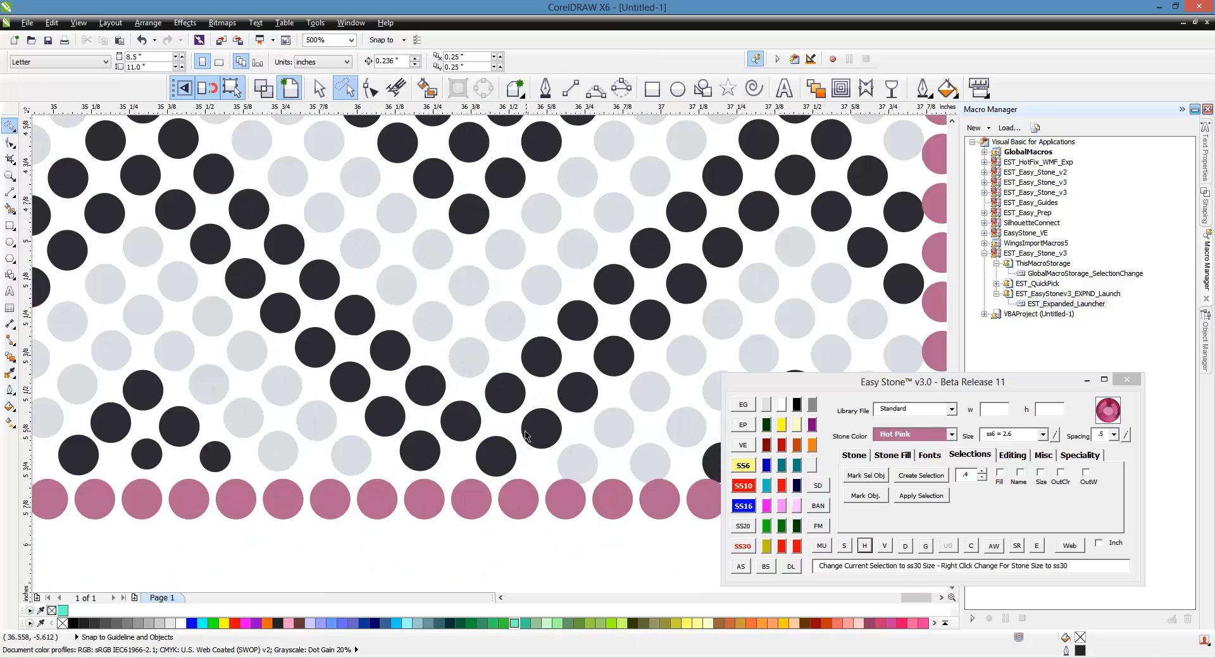
Place an SS6 jet black stone in the gap between the V's two bottom stones, at about X 36.33, Y -5.72 in.
{"action": "scroll", "coordinate": [525, 435], "scroll_direction": "up", "scroll_amount": 1}
{"action": "scroll", "coordinate": [191, 442], "scroll_direction": "down", "scroll_amount": 1}
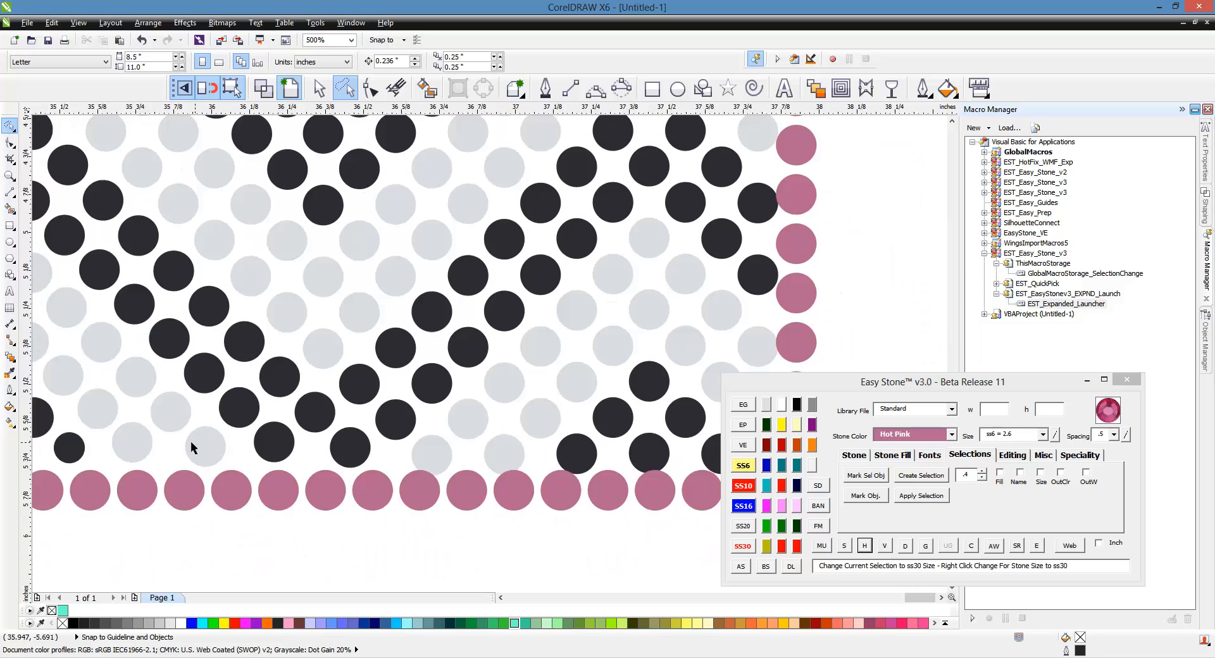
{"action": "left_click", "coordinate": [314, 450]}
{"action": "scroll", "coordinate": [317, 455], "scroll_direction": "up", "scroll_amount": 2}
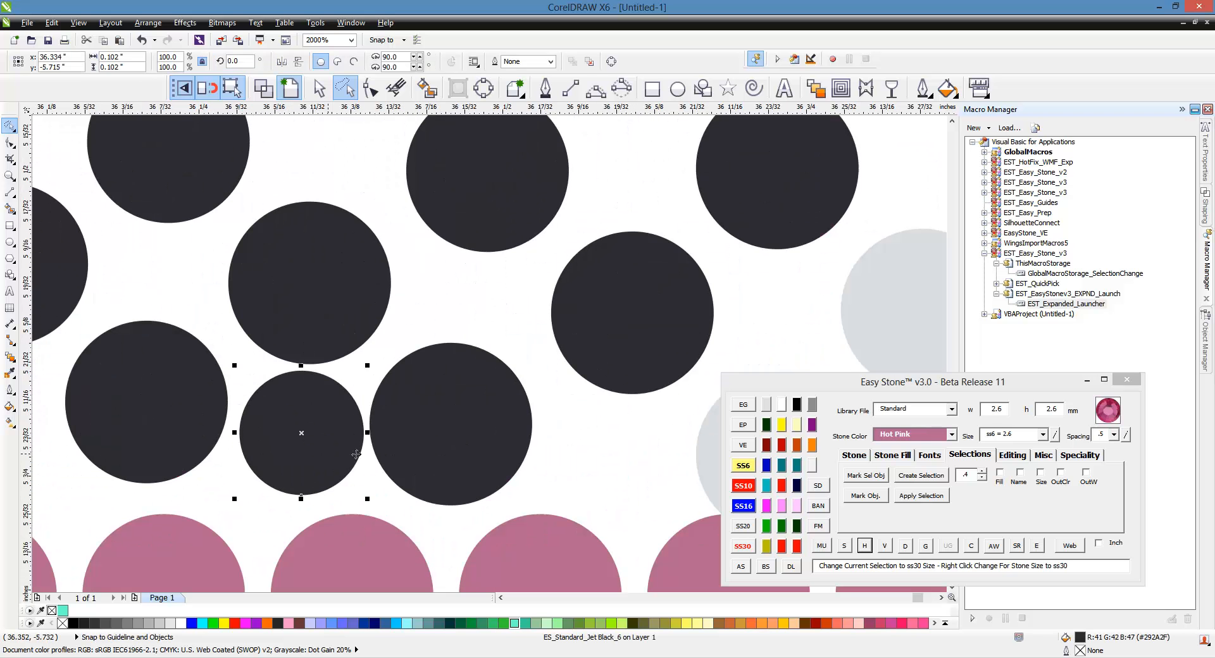
Place the V's SS6 black stone at about X 36.34, Y -5.72 in, shifting the stones beside and above it slightly away.
{"action": "left_click_drag", "start_coordinate": [420, 459], "coordinate": [441, 455]}
{"action": "left_click_drag", "start_coordinate": [310, 446], "coordinate": [319, 451]}
{"action": "scroll", "coordinate": [305, 428], "scroll_direction": "down", "scroll_amount": 1}
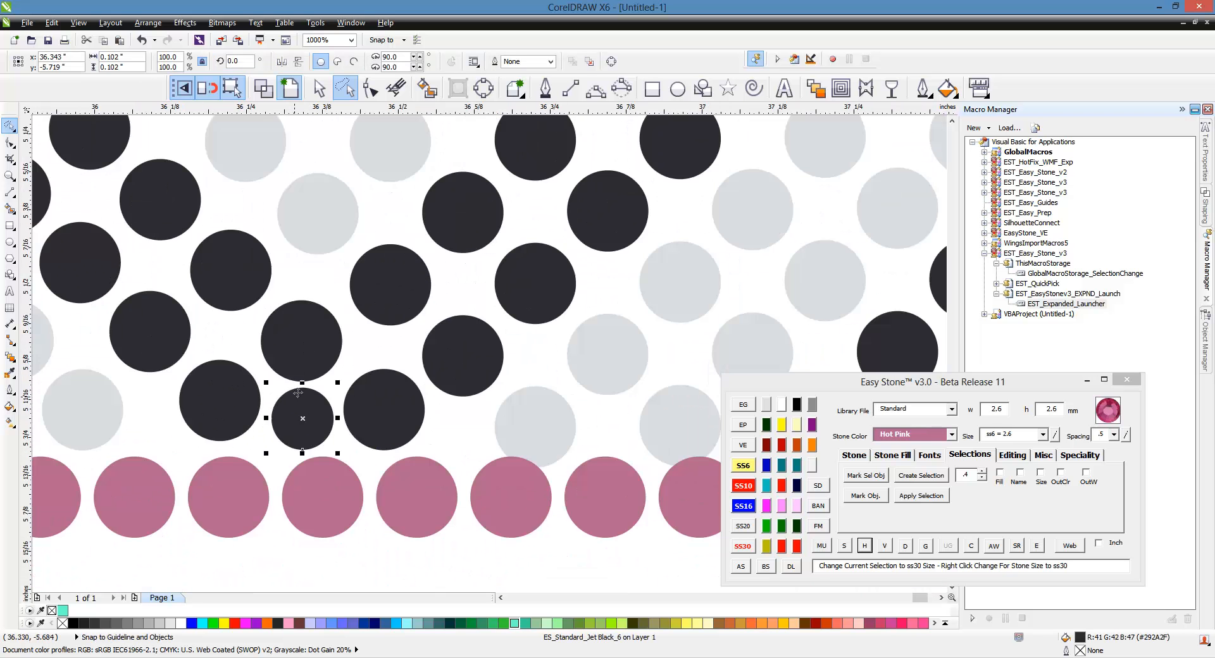
{"action": "left_click_drag", "start_coordinate": [309, 382], "coordinate": [315, 373]}
{"action": "left_click", "coordinate": [298, 398]}
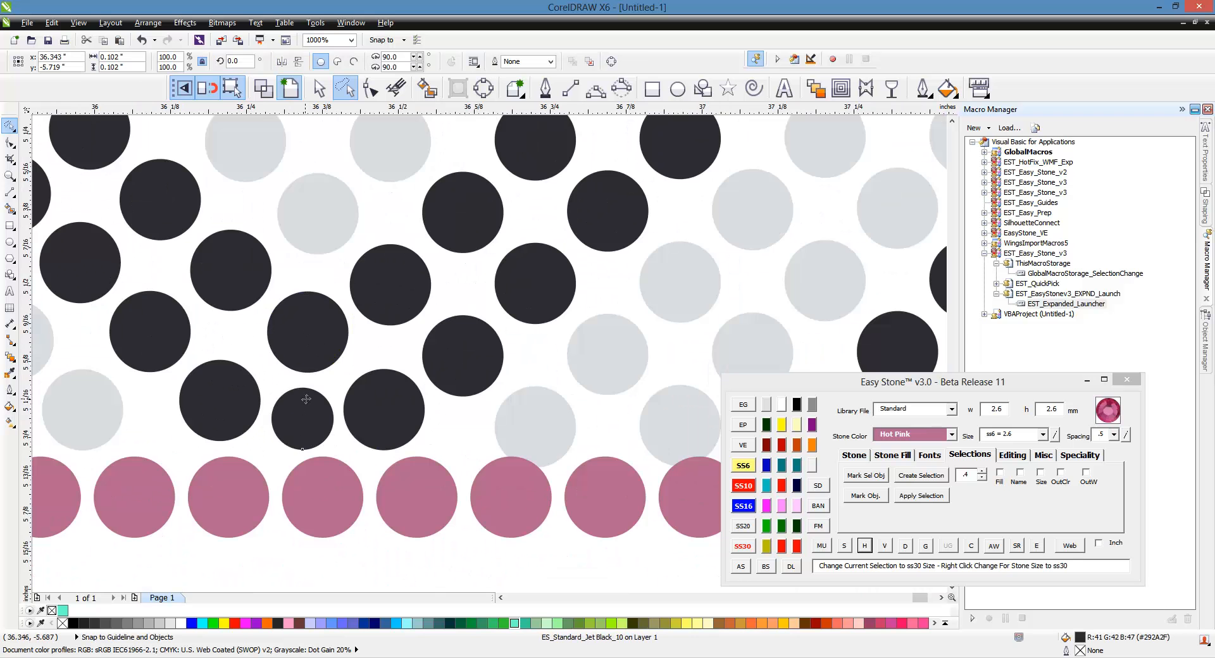
Move the next bottom crystal stone to about X 36.76, Y -5.70 in and space its seven-stone diagonal evenly on an angle.
{"action": "scroll", "coordinate": [422, 392], "scroll_direction": "down", "scroll_amount": 1}
{"action": "scroll", "coordinate": [389, 393], "scroll_direction": "down", "scroll_amount": 1}
{"action": "scroll", "coordinate": [328, 392], "scroll_direction": "up", "scroll_amount": 2}
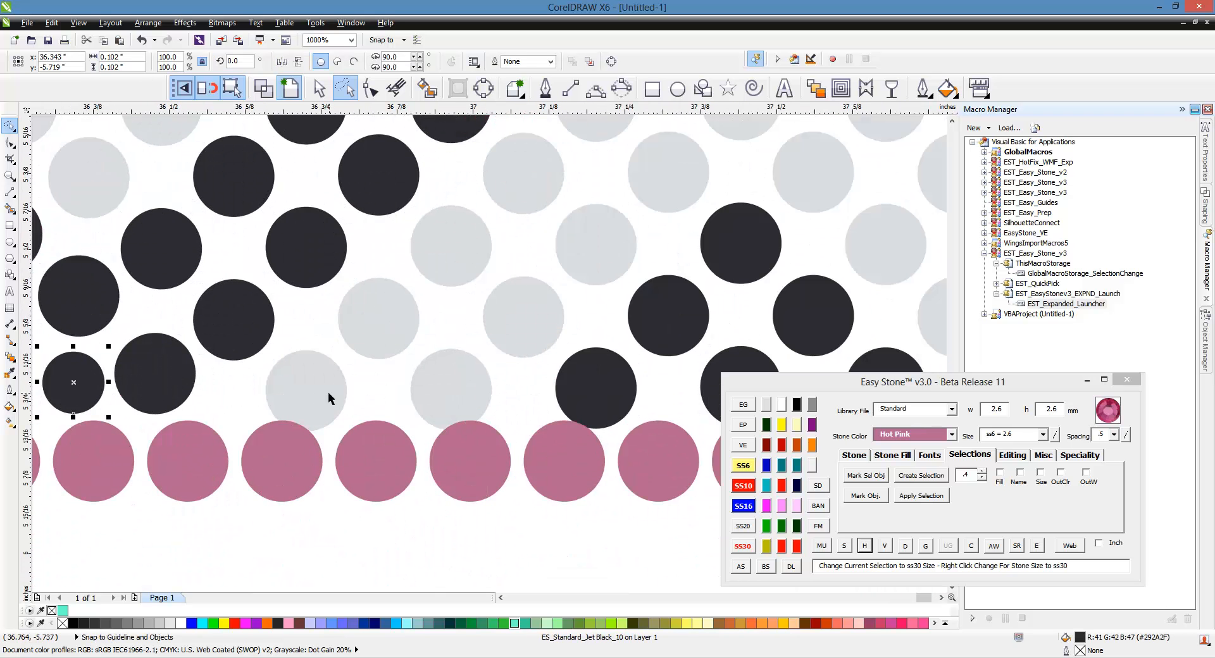
{"action": "left_click_drag", "start_coordinate": [328, 393], "coordinate": [330, 375]}
{"action": "scroll", "coordinate": [352, 391], "scroll_direction": "up", "scroll_amount": 1}
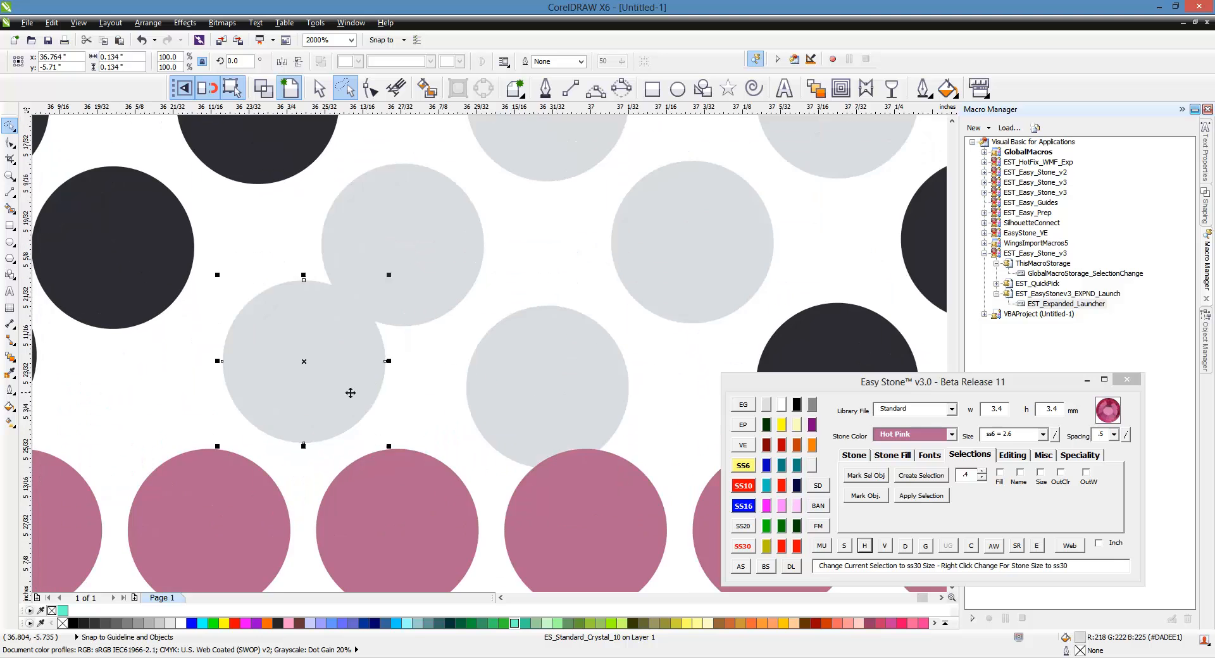
{"action": "scroll", "coordinate": [344, 385], "scroll_direction": "down", "scroll_amount": 2}
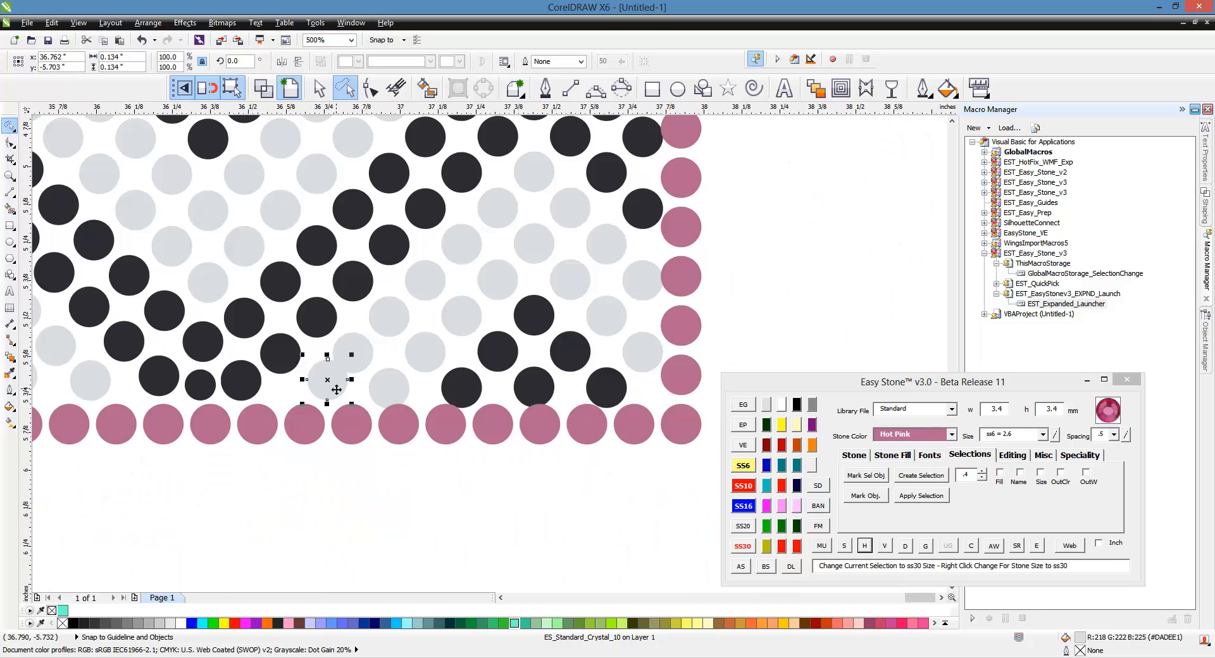
{"action": "left_click", "coordinate": [533, 183], "text": "shift"}
{"action": "left_click", "coordinate": [845, 545]}
{"action": "right_click", "coordinate": [867, 549]}
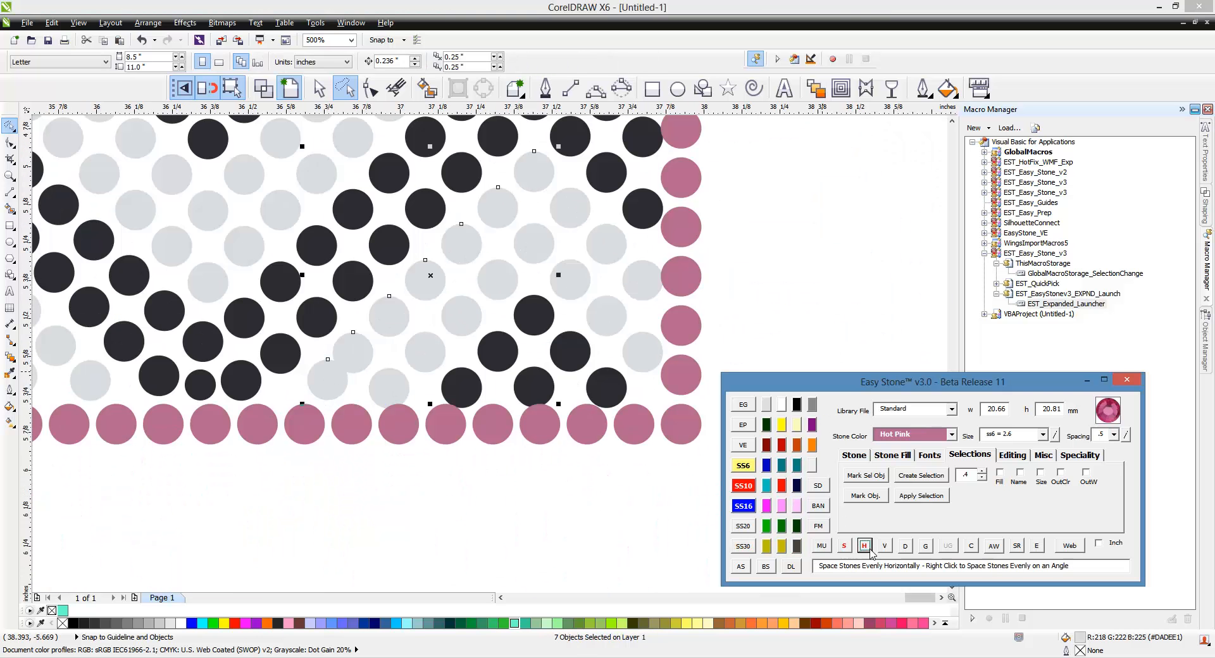
{"action": "left_click", "coordinate": [453, 449]}
Move the following bottom crystal stone to about X 37.01, Y -5.69 in and space its six-stone diagonal evenly on an angle.
{"action": "scroll", "coordinate": [433, 412], "scroll_direction": "up", "scroll_amount": 2}
{"action": "left_click_drag", "start_coordinate": [282, 349], "coordinate": [333, 298]}
{"action": "scroll", "coordinate": [336, 300], "scroll_direction": "down", "scroll_amount": 2}
{"action": "scroll", "coordinate": [336, 300], "scroll_direction": "down", "scroll_amount": 1}
{"action": "scroll", "coordinate": [380, 171], "scroll_direction": "up", "scroll_amount": 1}
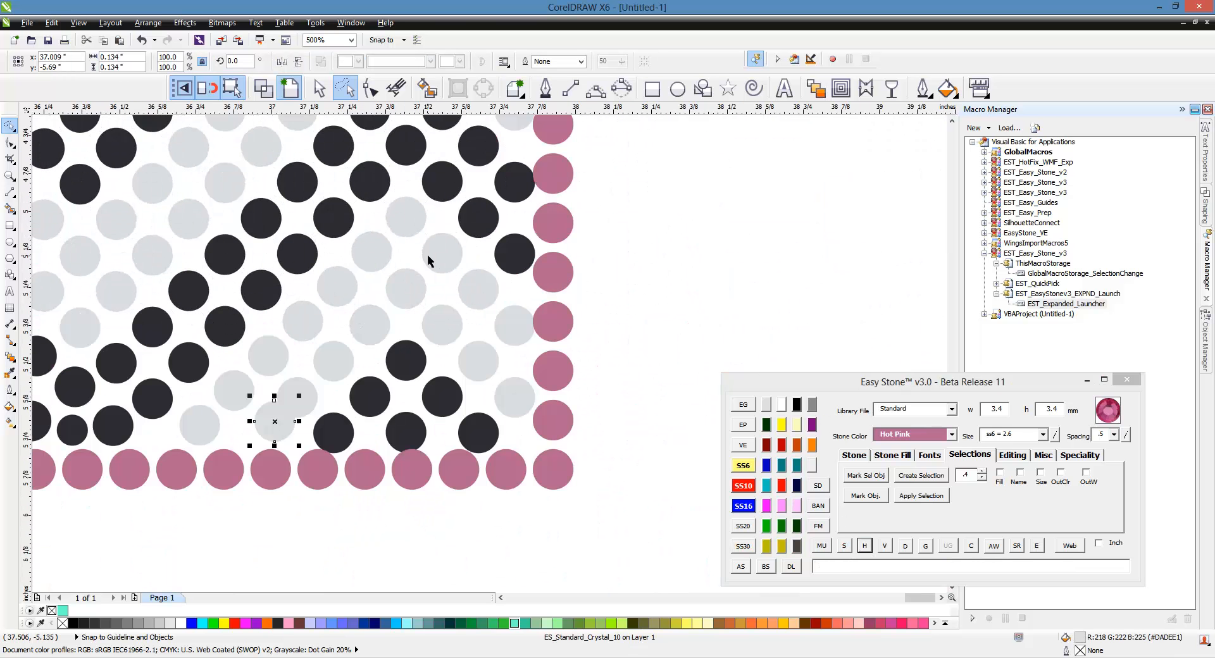
{"action": "left_click", "coordinate": [430, 254], "text": "shift"}
{"action": "left_click", "coordinate": [845, 547]}
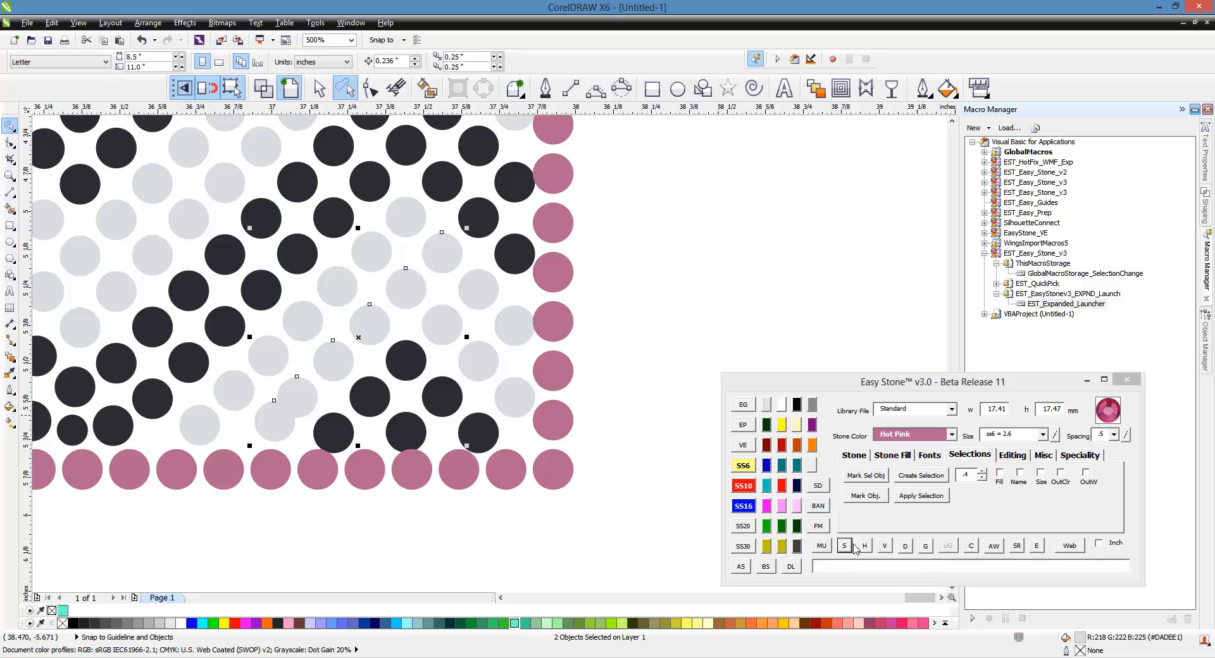
{"action": "right_click", "coordinate": [863, 547]}
{"action": "left_click", "coordinate": [521, 559]}
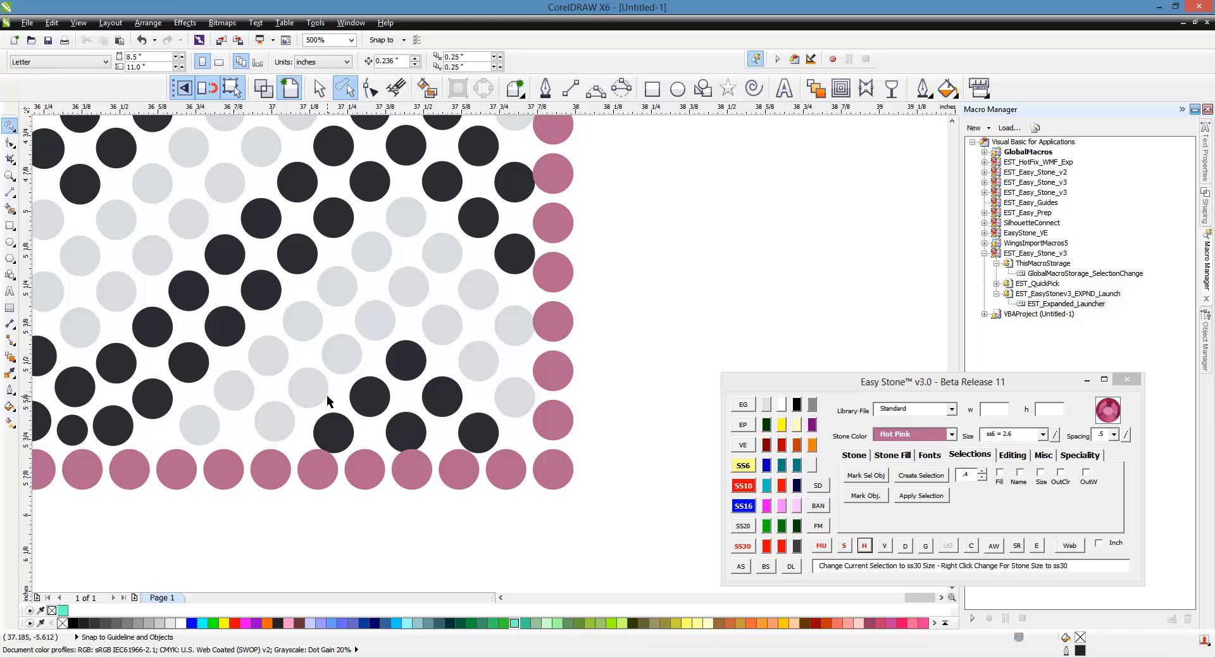
Move the small black triangle's left bottom stone to about X 37.23, Y -5.71 in and resize it to SS6.
{"action": "scroll", "coordinate": [327, 396], "scroll_direction": "up", "scroll_amount": 2}
{"action": "left_click_drag", "start_coordinate": [383, 523], "coordinate": [404, 505]}
{"action": "scroll", "coordinate": [420, 389], "scroll_direction": "down", "scroll_amount": 1}
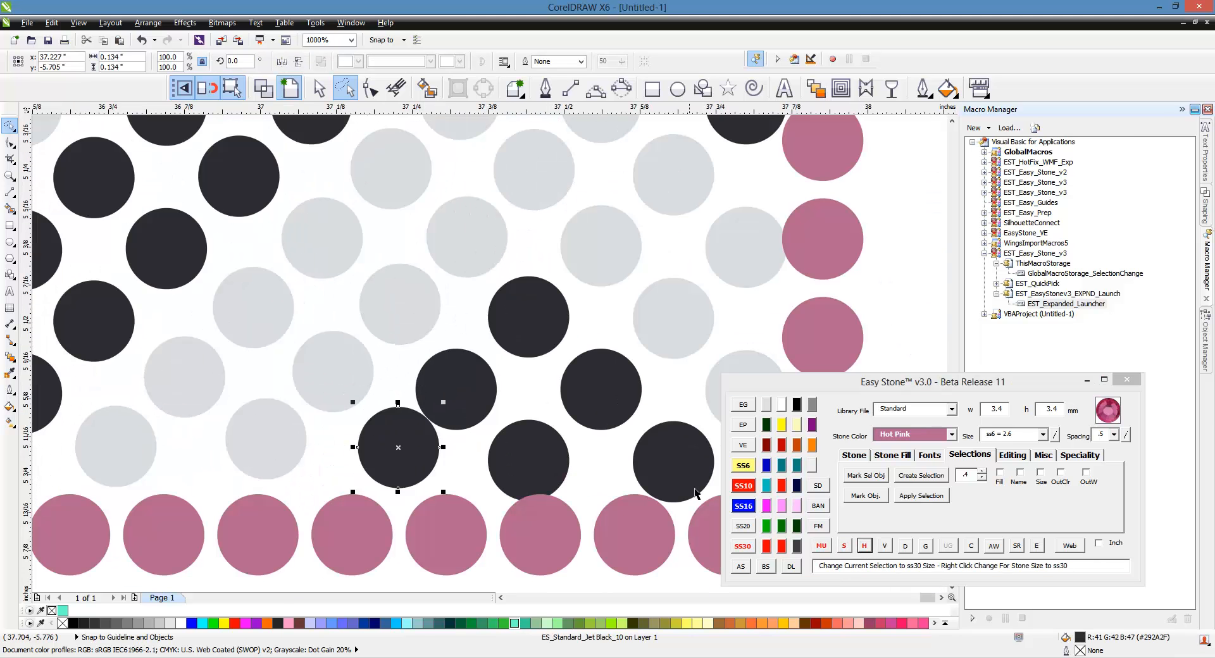
{"action": "left_click", "coordinate": [743, 465]}
Nudge the triangle's middle bottom stone to about X 37.45, Y -5.71 in, and resize the right bottom stone to SS6 clear of the border.
{"action": "left_click_drag", "start_coordinate": [535, 448], "coordinate": [538, 439]}
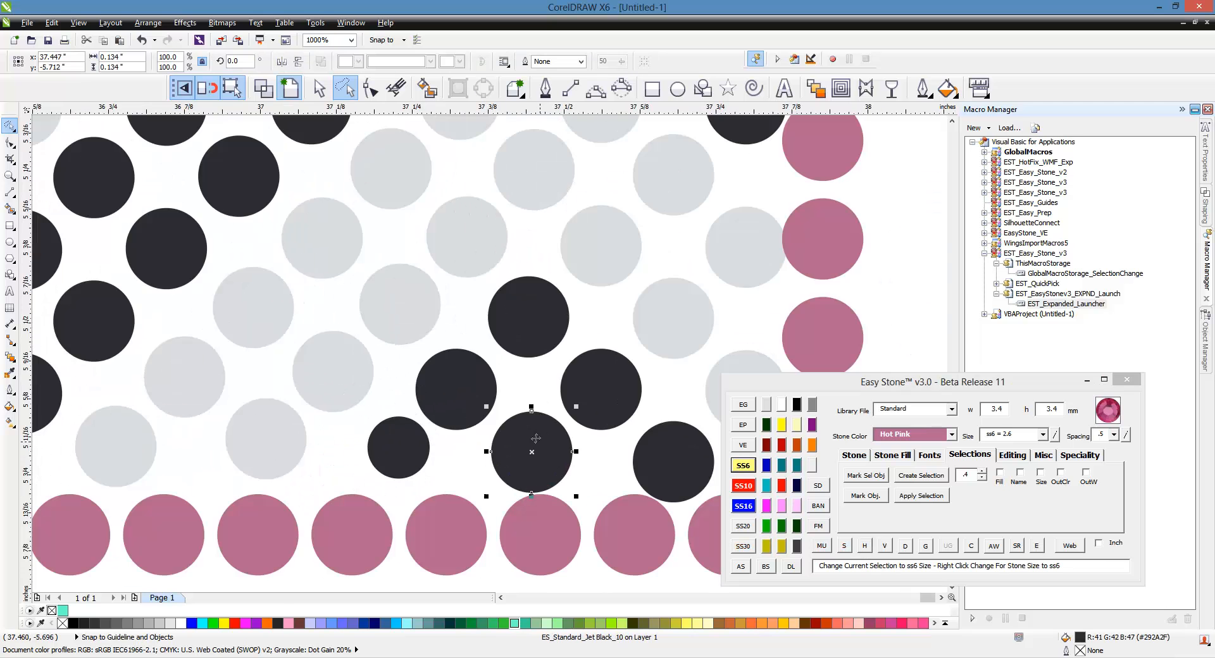
{"action": "scroll", "coordinate": [535, 439], "scroll_direction": "down", "scroll_amount": 1}
{"action": "scroll", "coordinate": [604, 460], "scroll_direction": "up", "scroll_amount": 1}
{"action": "left_click", "coordinate": [741, 472]}
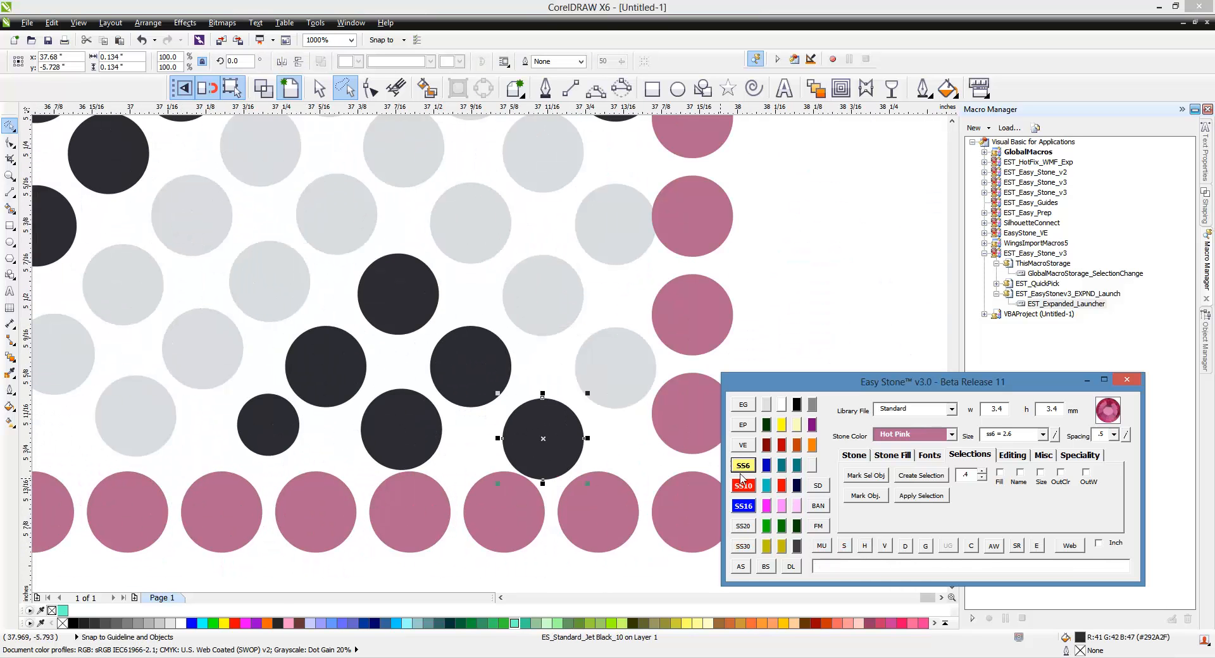
{"action": "left_click", "coordinate": [743, 466]}
{"action": "scroll", "coordinate": [606, 434], "scroll_direction": "up", "scroll_amount": 1}
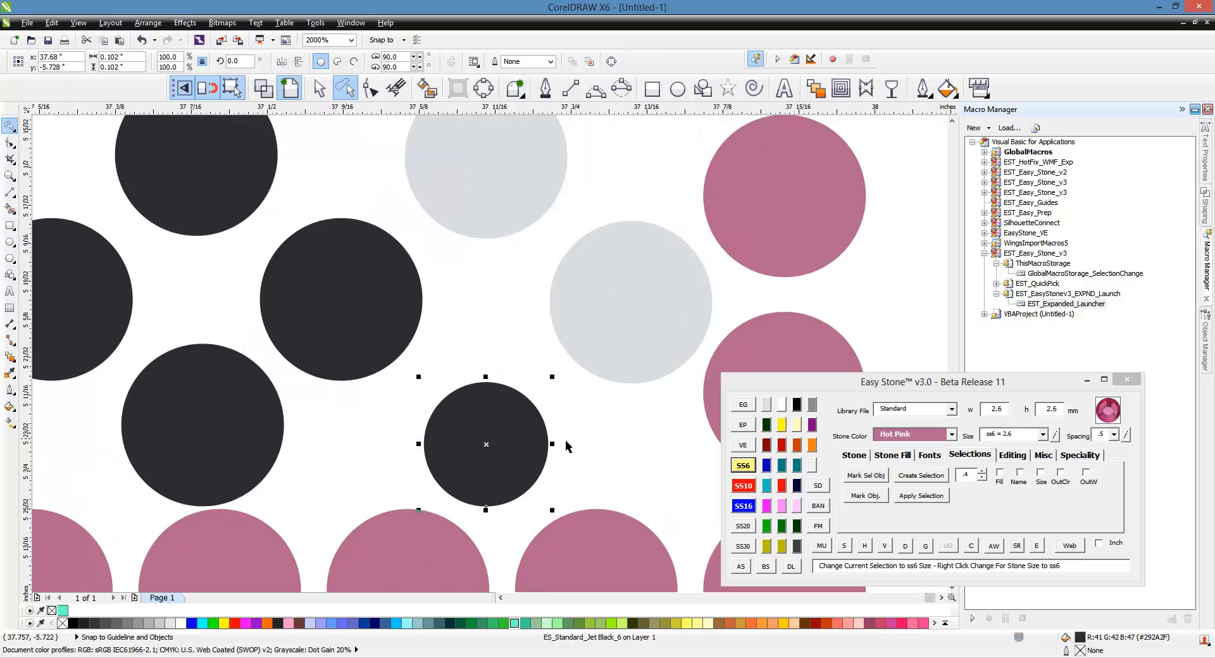
{"action": "key", "text": "ctrl+z"}
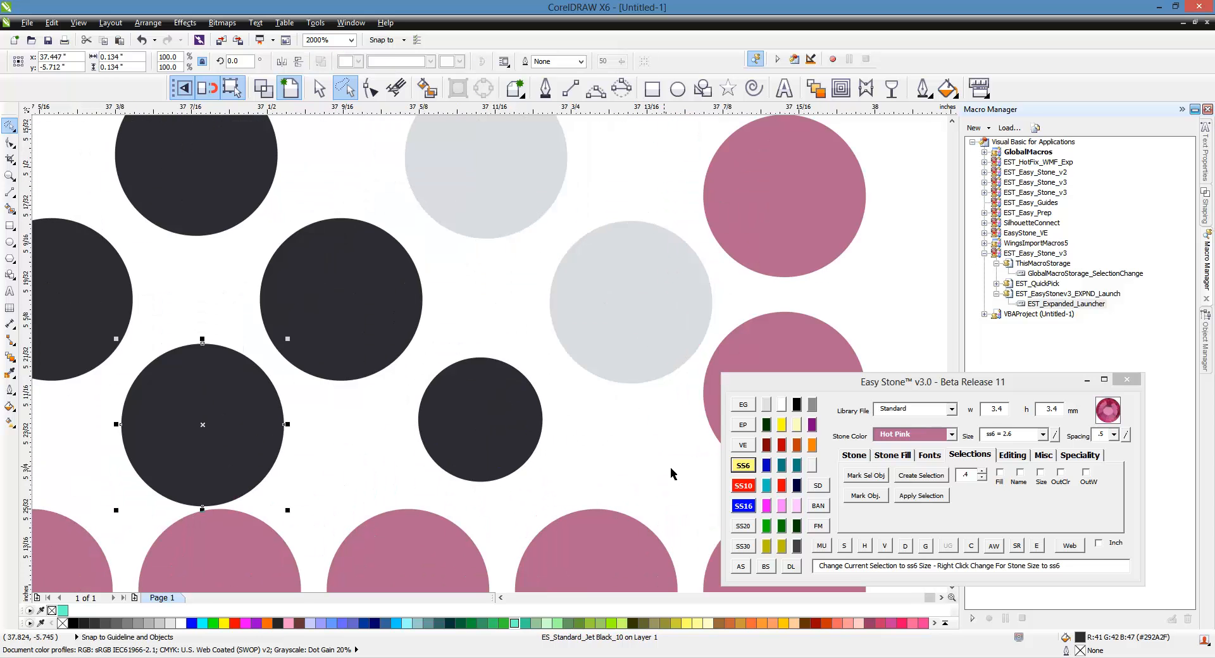
Resize the triangle's middle bottom stone to SS6 and fine-tune its position and the left bottom stone's between the surrounding stones.
{"action": "left_click", "coordinate": [743, 469]}
{"action": "scroll", "coordinate": [407, 396], "scroll_direction": "up", "scroll_amount": 1}
{"action": "left_click_drag", "start_coordinate": [530, 412], "coordinate": [523, 391]}
{"action": "left_click_drag", "start_coordinate": [268, 417], "coordinate": [260, 429]}
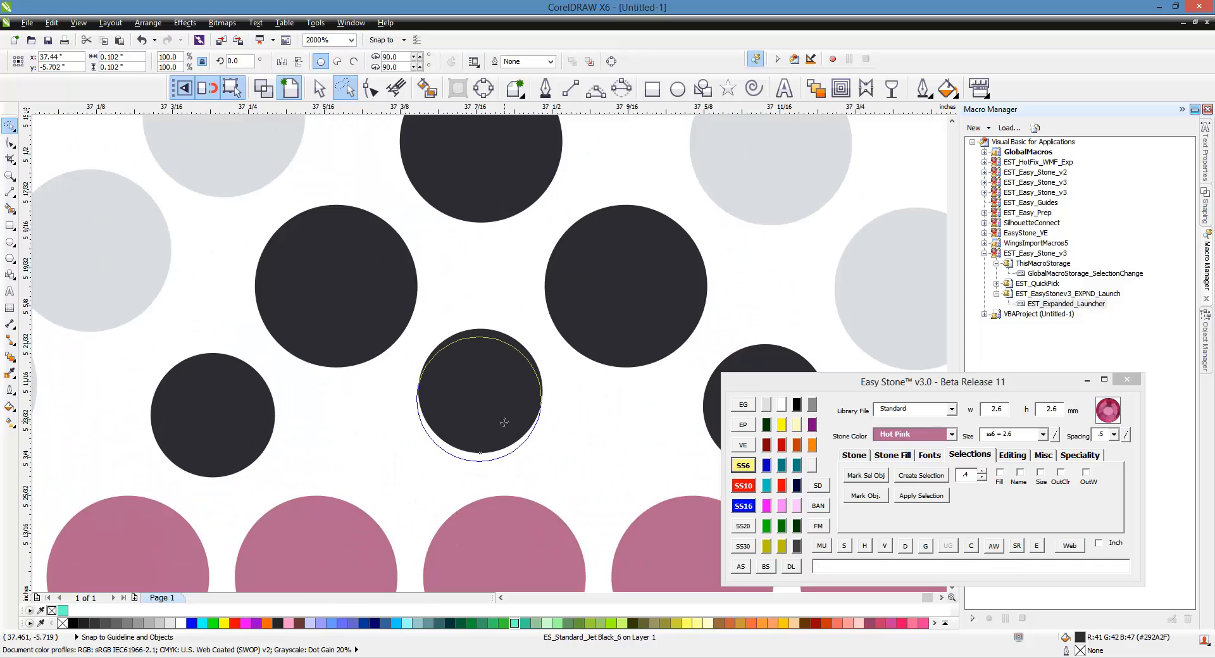
{"action": "left_click_drag", "start_coordinate": [505, 423], "coordinate": [504, 424]}
Duplicate the triangle's right bottom SS6 stone into the gap beside the middle one, and shift the middle stone left to make room.
{"action": "scroll", "coordinate": [505, 422], "scroll_direction": "down", "scroll_amount": 1}
{"action": "left_click", "coordinate": [572, 426]}
{"action": "scroll", "coordinate": [500, 410], "scroll_direction": "down", "scroll_amount": 2}
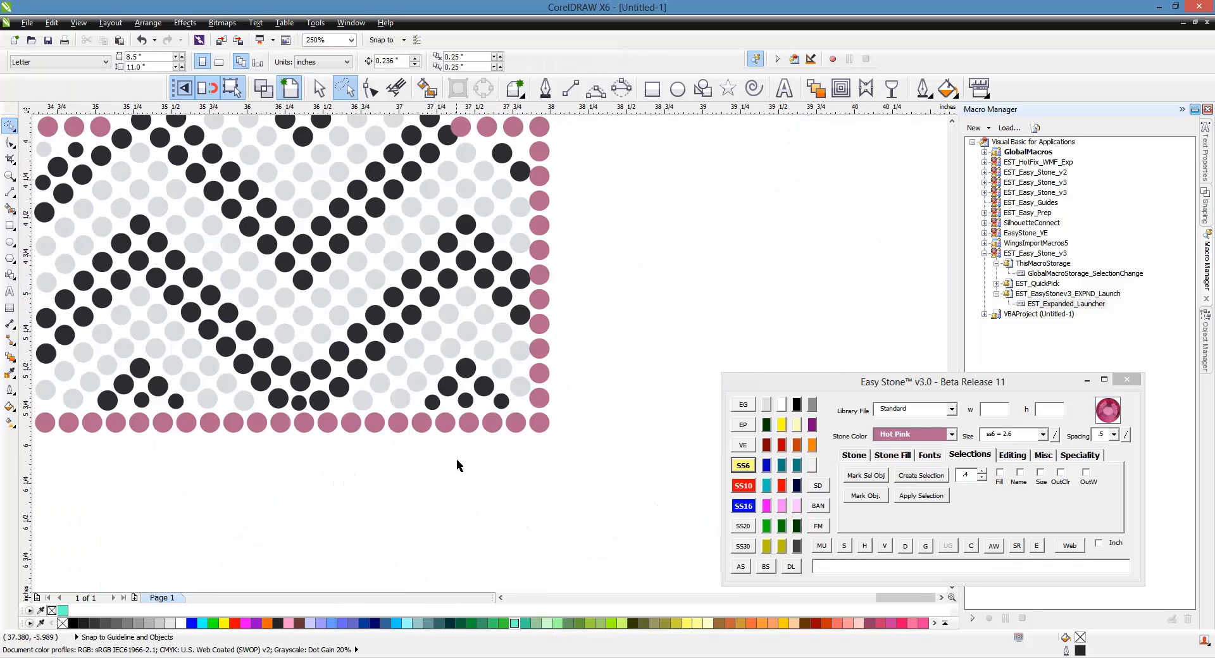
{"action": "scroll", "coordinate": [475, 399], "scroll_direction": "up", "scroll_amount": 3}
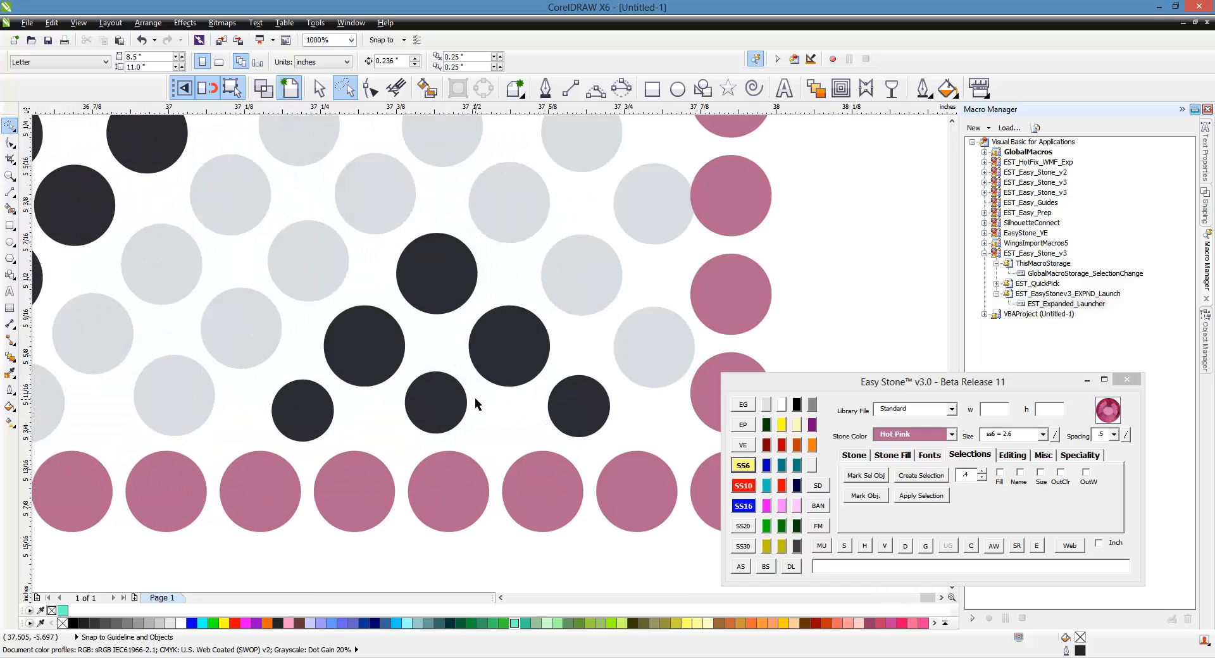
{"action": "left_click_drag", "start_coordinate": [632, 436], "coordinate": [485, 441]}
{"action": "right_click", "coordinate": [484, 441]}
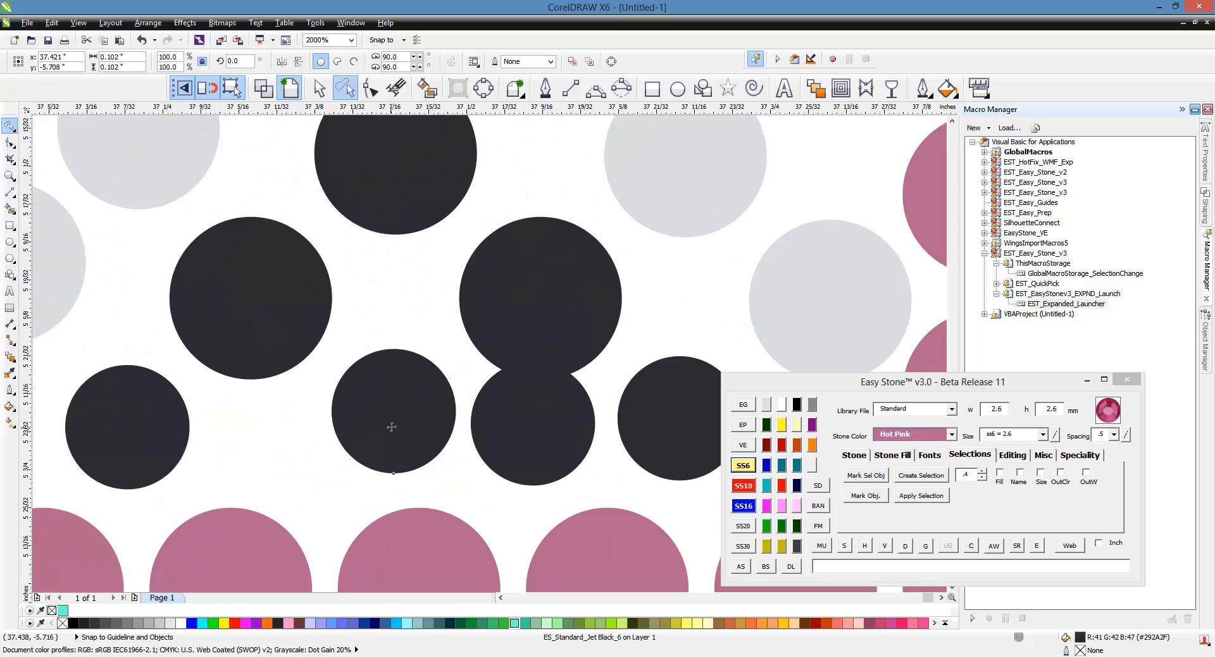
{"action": "left_click_drag", "start_coordinate": [392, 427], "coordinate": [368, 434]}
Resize the black stone above the duplicate to SS6 and move it up, then reposition the duplicate at about X 37.55, Y -5.71 in.
{"action": "left_click", "coordinate": [510, 345]}
{"action": "left_click", "coordinate": [743, 465]}
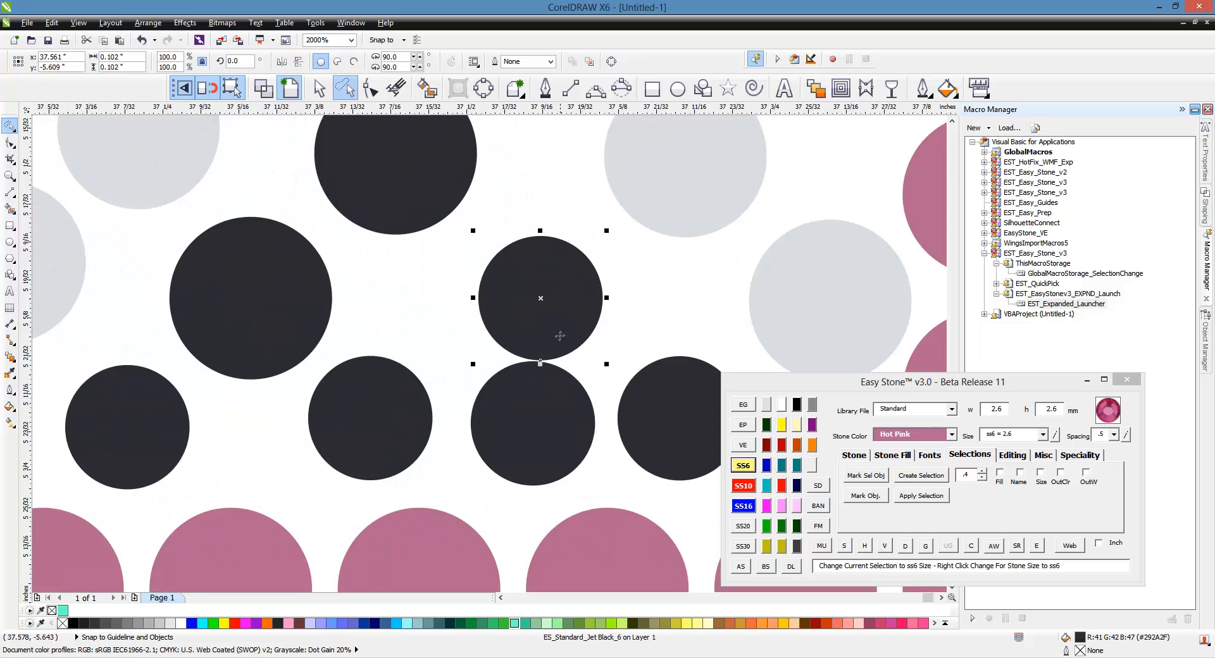
{"action": "left_click_drag", "start_coordinate": [554, 306], "coordinate": [554, 305]}
{"action": "left_click_drag", "start_coordinate": [540, 408], "coordinate": [532, 401]}
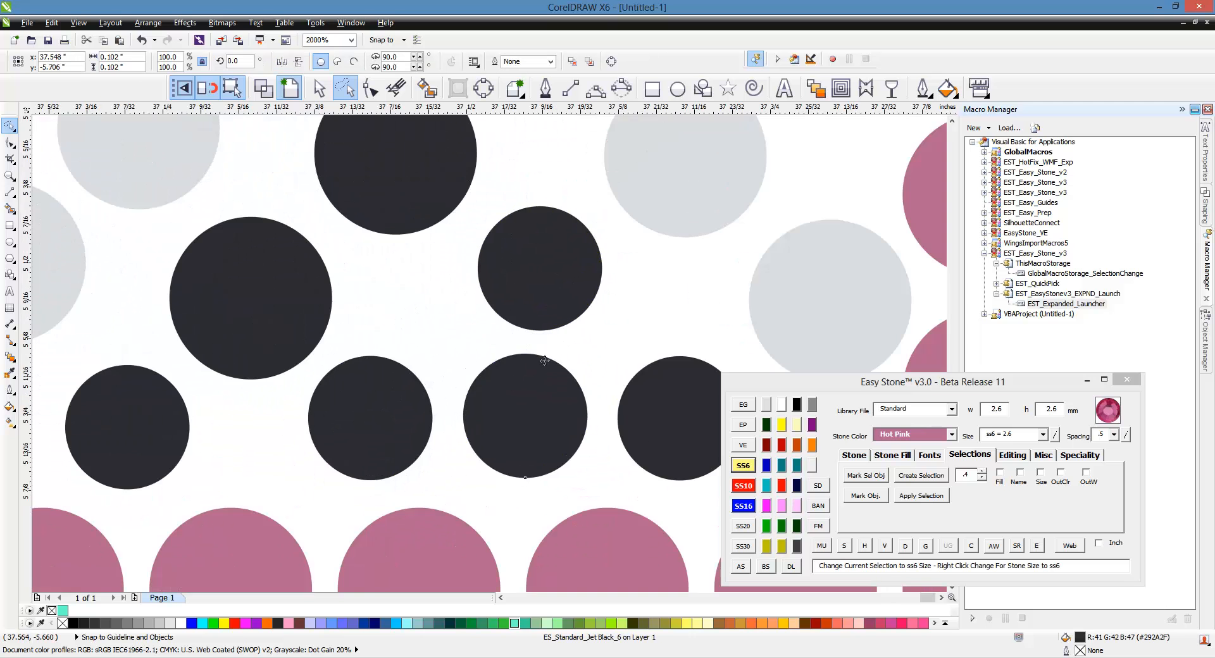
{"action": "scroll", "coordinate": [543, 359], "scroll_direction": "down", "scroll_amount": 2}
{"action": "scroll", "coordinate": [485, 344], "scroll_direction": "up", "scroll_amount": 1}
{"action": "scroll", "coordinate": [489, 329], "scroll_direction": "up", "scroll_amount": 1}
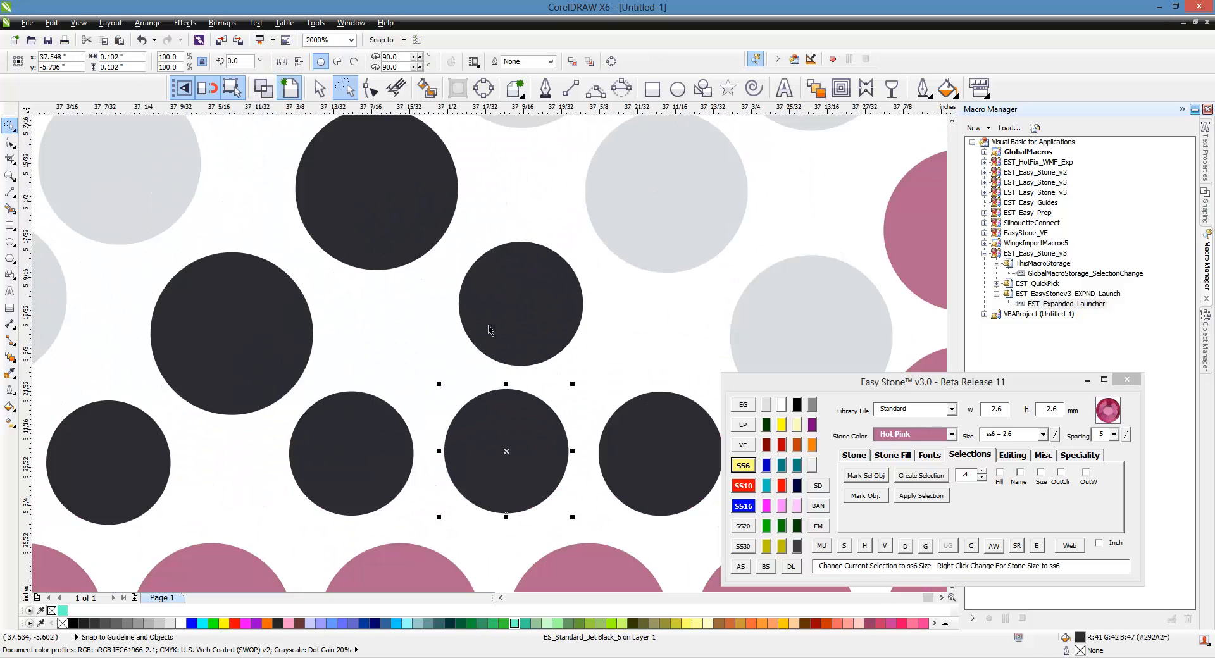
{"action": "scroll", "coordinate": [358, 428], "scroll_direction": "down", "scroll_amount": 3}
{"action": "left_click", "coordinate": [361, 482]}
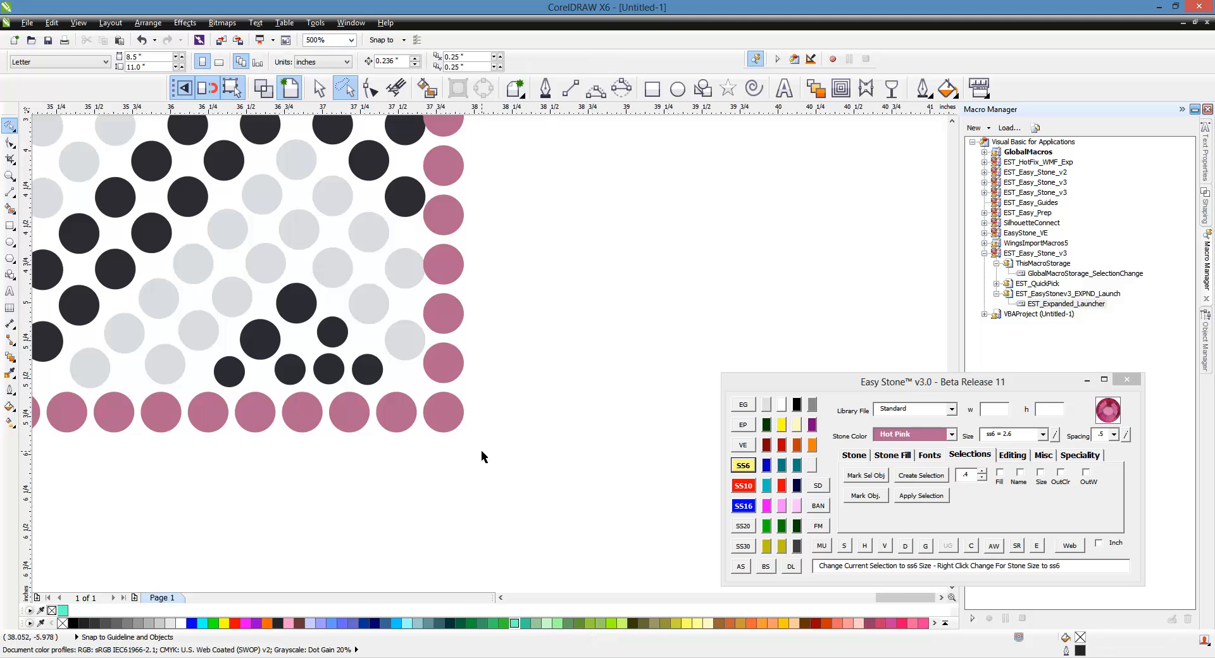
Move the crystal stone touching the right border to about X 37.77, Y -5.34 in and space its four-stone diagonal evenly on an angle.
{"action": "scroll", "coordinate": [441, 380], "scroll_direction": "down", "scroll_amount": 1}
{"action": "scroll", "coordinate": [430, 361], "scroll_direction": "up", "scroll_amount": 4}
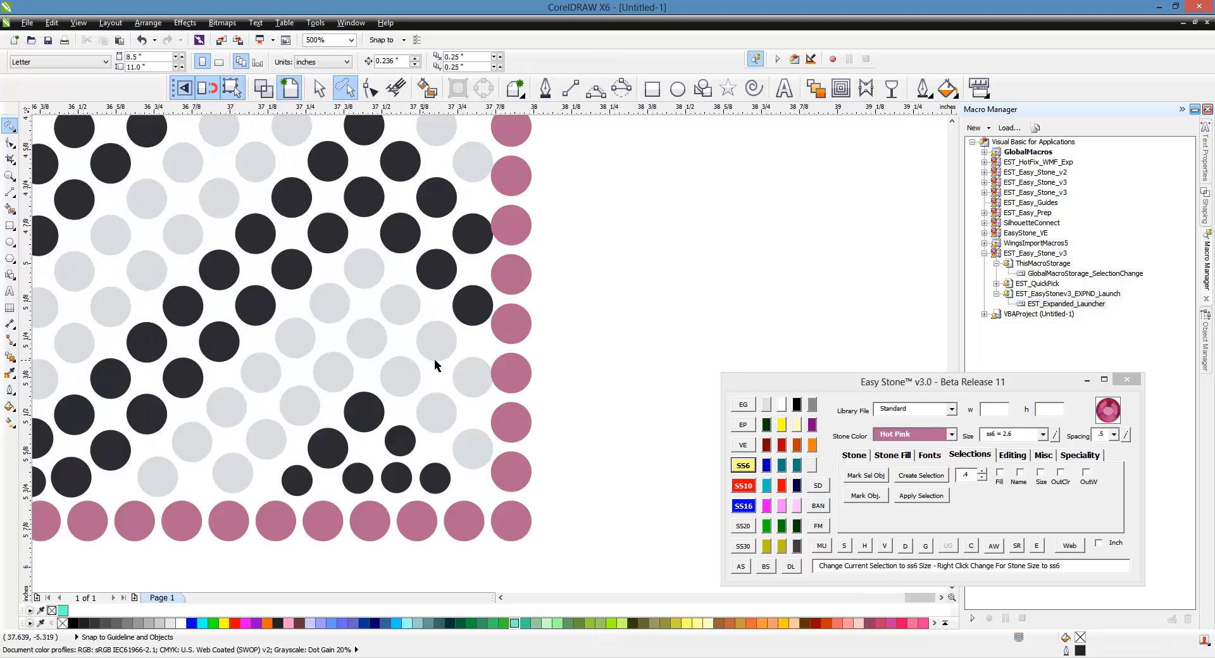
{"action": "left_click_drag", "start_coordinate": [494, 397], "coordinate": [462, 363]}
{"action": "scroll", "coordinate": [461, 363], "scroll_direction": "down", "scroll_amount": 2}
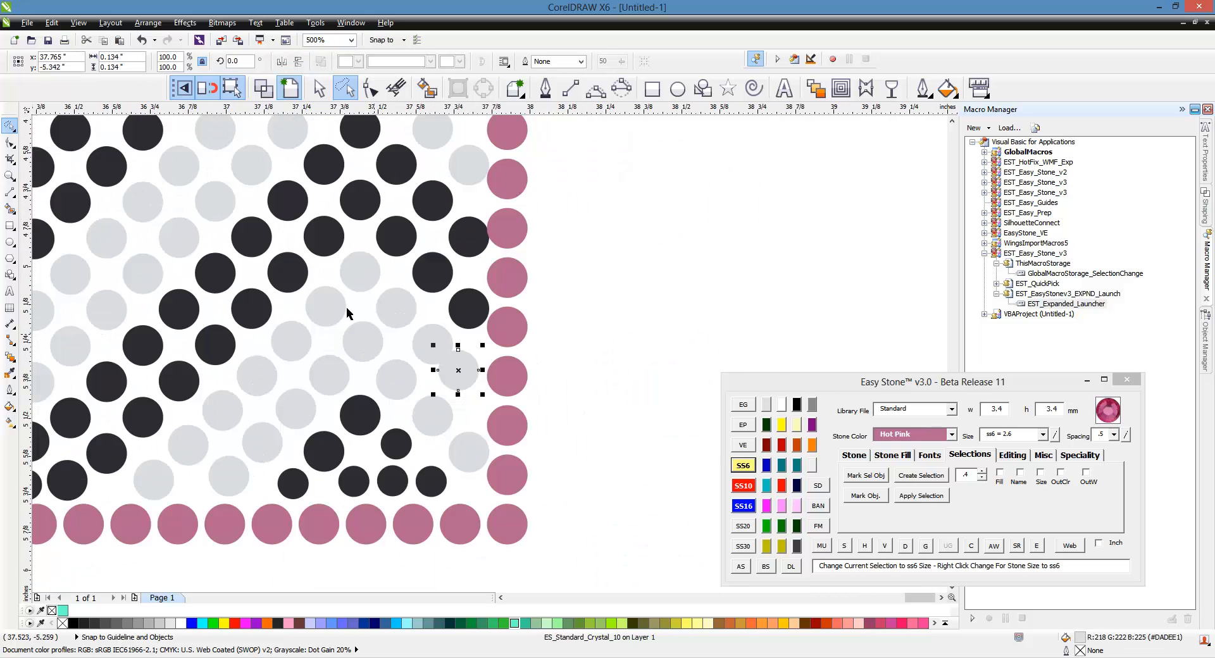
{"action": "left_click", "coordinate": [371, 280], "text": "shift"}
{"action": "left_click", "coordinate": [844, 546]}
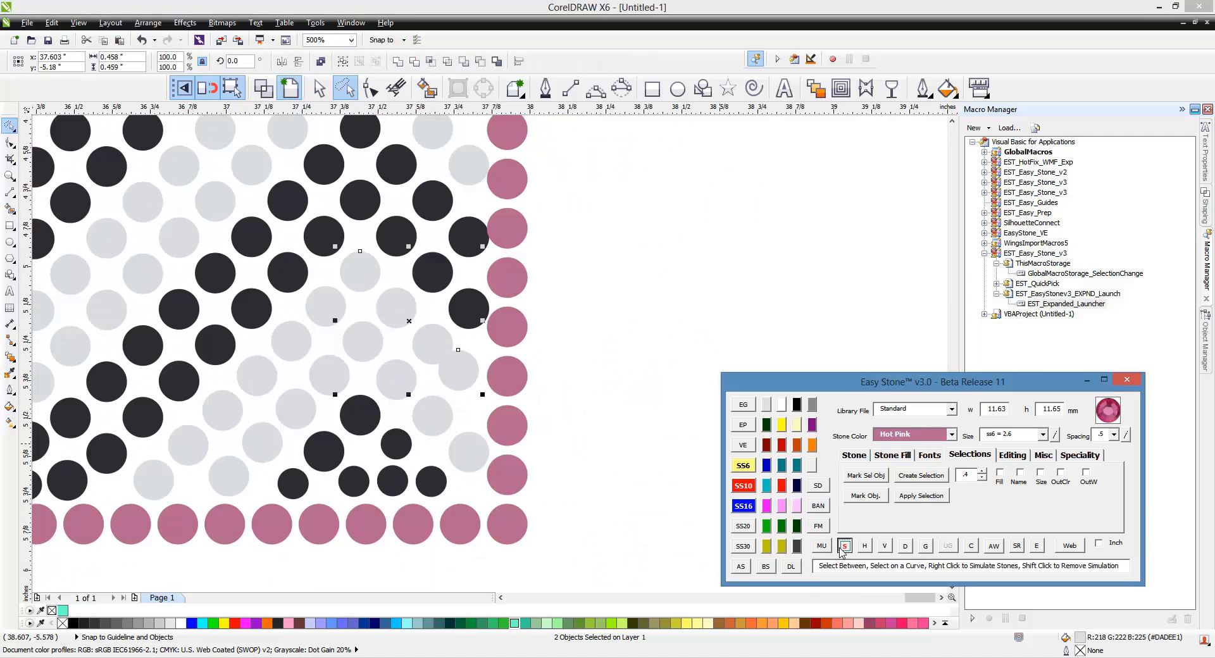
{"action": "left_click", "coordinate": [865, 547]}
{"action": "left_click", "coordinate": [629, 373]}
Move the lower black zigzag's end stone to about X 37.77, Y -5.12 in and space its five-stone diagonal evenly on an angle.
{"action": "scroll", "coordinate": [417, 277], "scroll_direction": "up", "scroll_amount": 1}
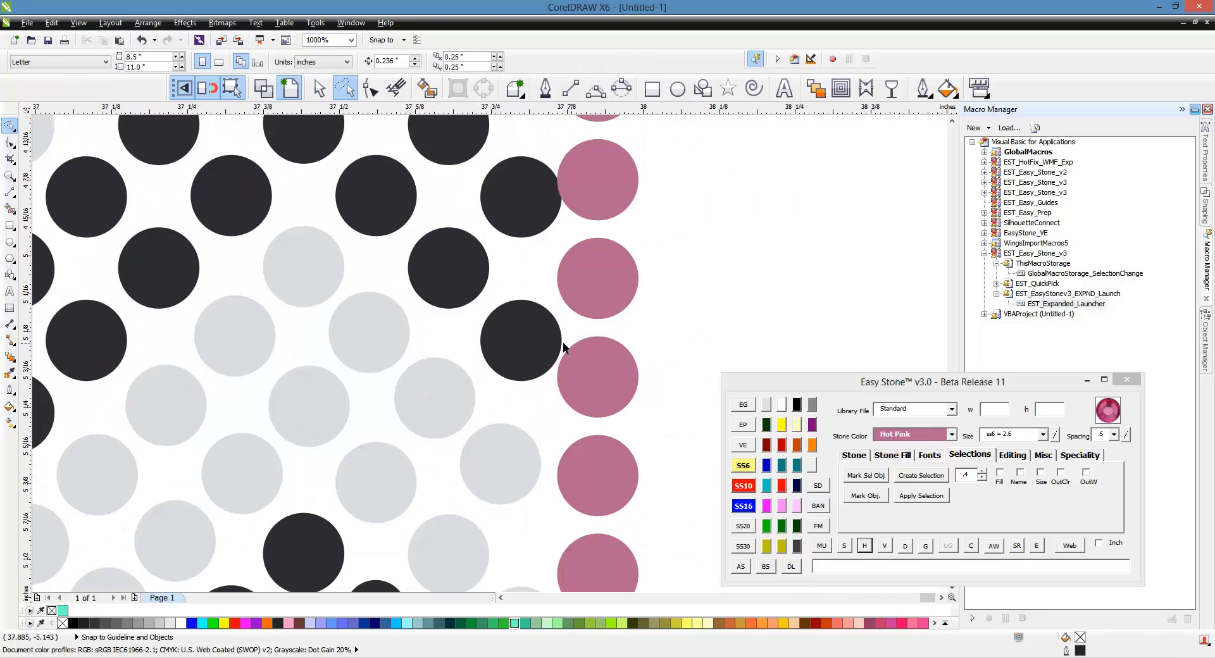
{"action": "left_click_drag", "start_coordinate": [560, 341], "coordinate": [543, 327]}
{"action": "scroll", "coordinate": [456, 360], "scroll_direction": "down", "scroll_amount": 1}
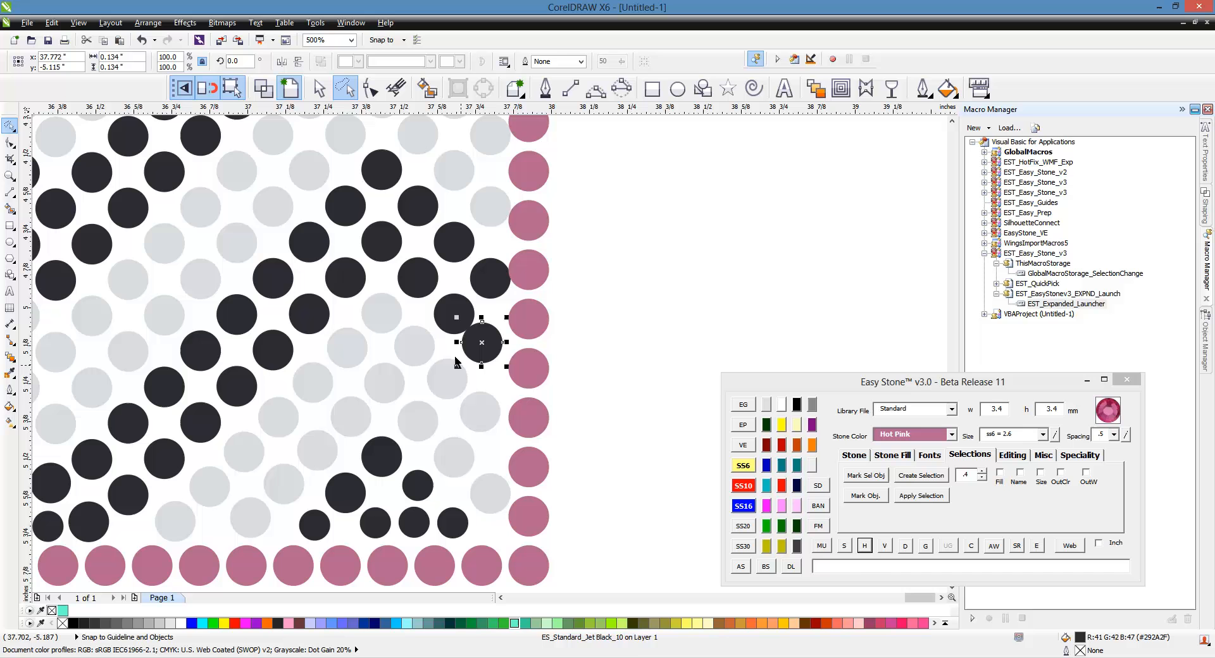
{"action": "left_click", "coordinate": [355, 219], "text": "shift"}
{"action": "left_click", "coordinate": [843, 546]}
{"action": "left_click", "coordinate": [864, 546]}
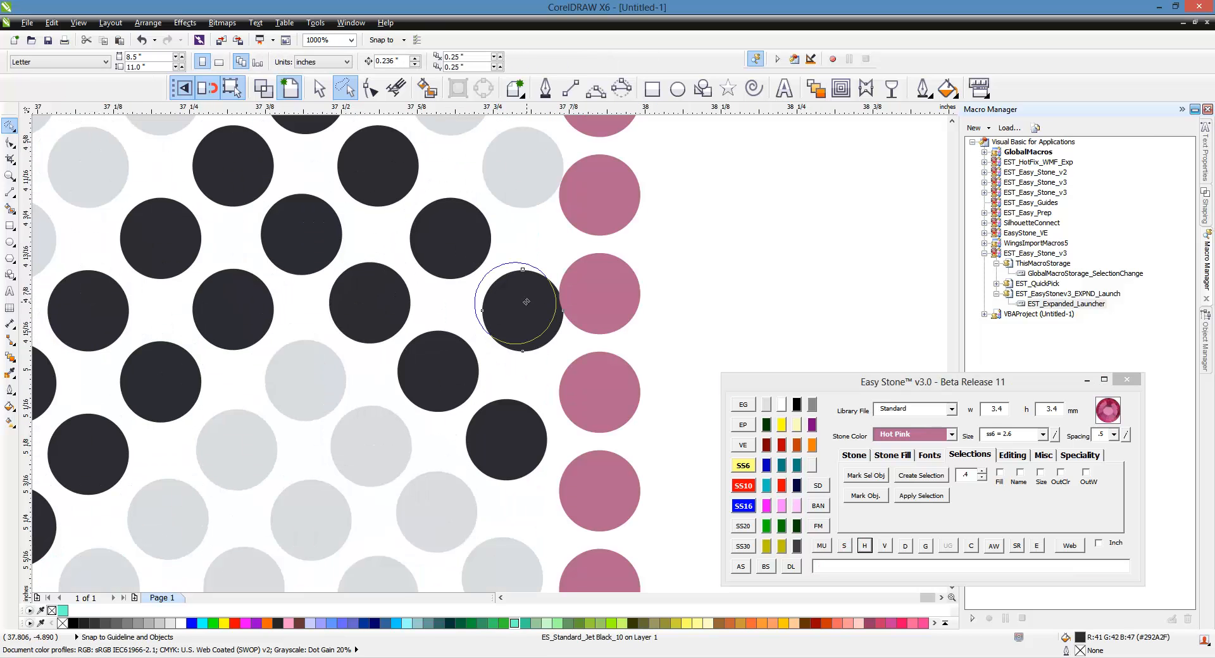
Move the upper black zigzag's end stone off the right border and space its four-stone diagonal evenly on an angle.
{"action": "left_click", "coordinate": [510, 291]}
{"action": "left_click", "coordinate": [403, 222], "text": "shift"}
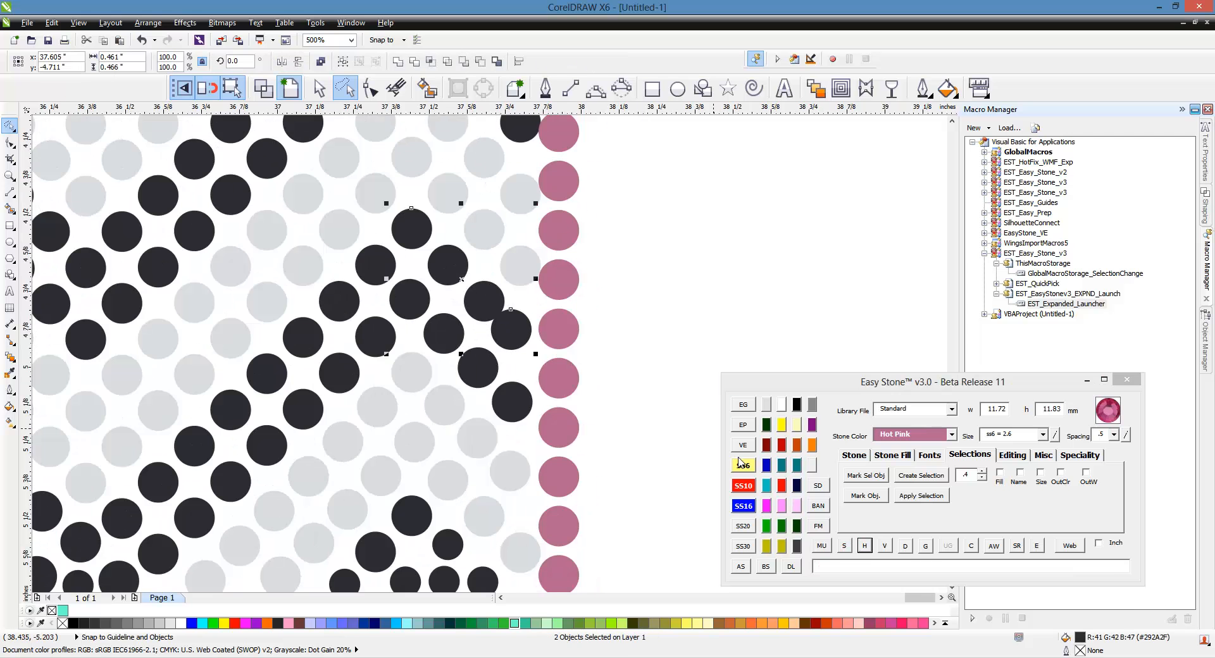
{"action": "left_click", "coordinate": [843, 546]}
{"action": "left_click", "coordinate": [864, 547]}
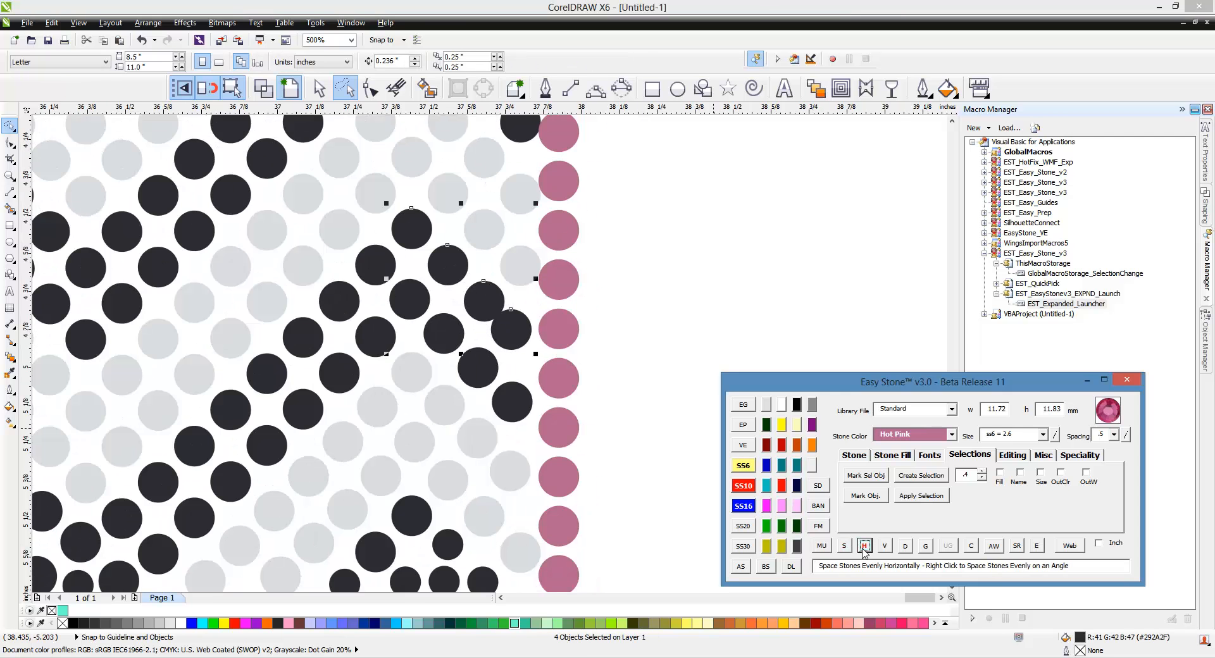
{"action": "left_click", "coordinate": [693, 287]}
Move the crystal stone above the black zigzag's end to about X 37.77, Y -4.64 in and space its five-stone diagonal evenly on an angle.
{"action": "scroll", "coordinate": [631, 355], "scroll_direction": "up", "scroll_amount": 2}
{"action": "left_click", "coordinate": [591, 336]}
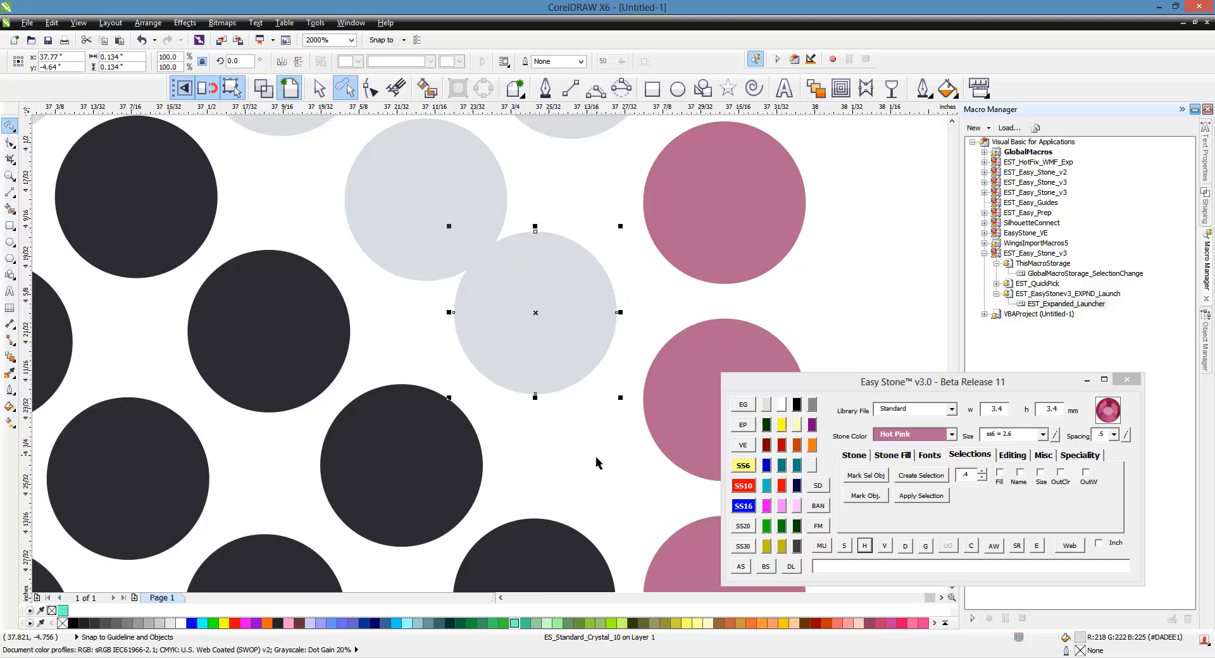
{"action": "scroll", "coordinate": [583, 467], "scroll_direction": "down", "scroll_amount": 1}
{"action": "scroll", "coordinate": [582, 466], "scroll_direction": "down", "scroll_amount": 1}
{"action": "left_click", "coordinate": [429, 293], "text": "shift"}
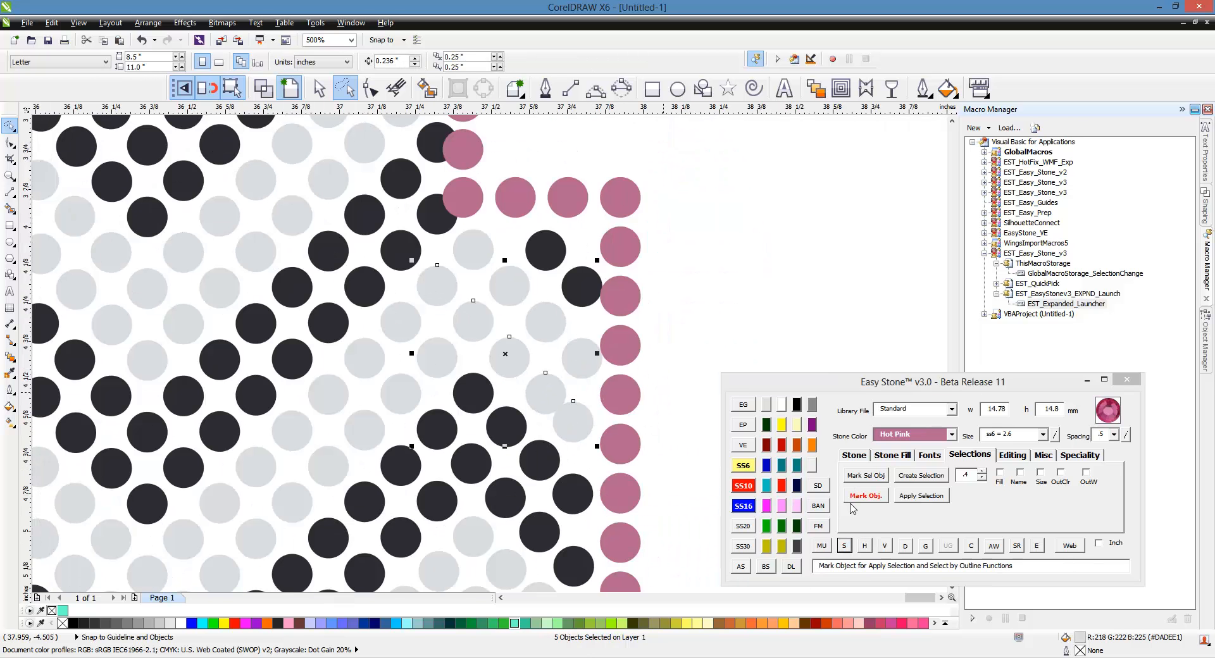
{"action": "left_click", "coordinate": [683, 366]}
Move the next crystal stone up the right border inward and space its four-stone diagonal evenly on an angle.
{"action": "scroll", "coordinate": [587, 325], "scroll_direction": "up", "scroll_amount": 2}
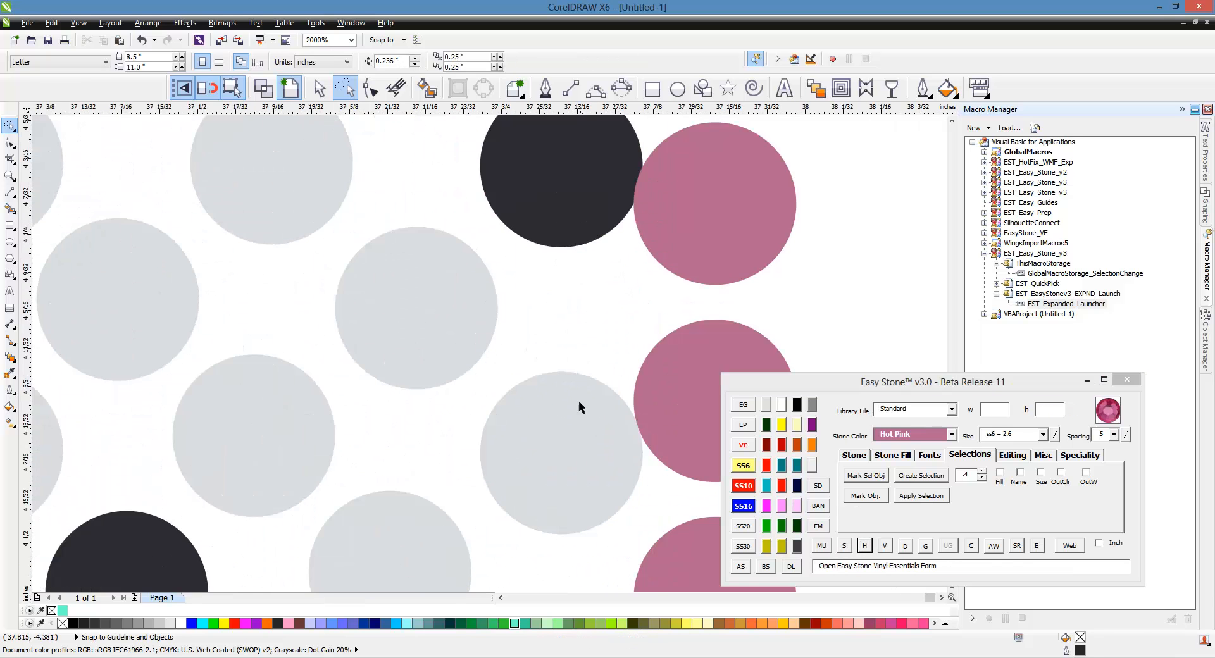
{"action": "left_click", "coordinate": [534, 396]}
{"action": "scroll", "coordinate": [534, 396], "scroll_direction": "down", "scroll_amount": 1}
{"action": "left_click", "coordinate": [367, 240], "text": "shift"}
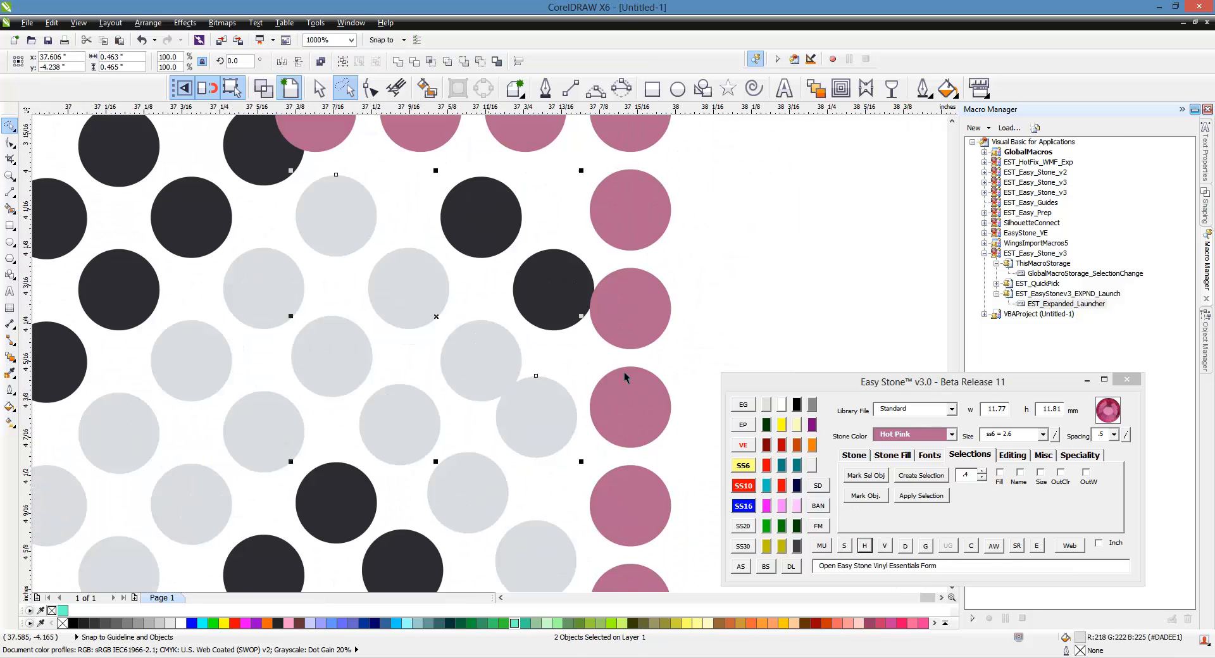
{"action": "left_click", "coordinate": [845, 545]}
{"action": "left_click", "coordinate": [864, 547]}
{"action": "left_click", "coordinate": [765, 320]}
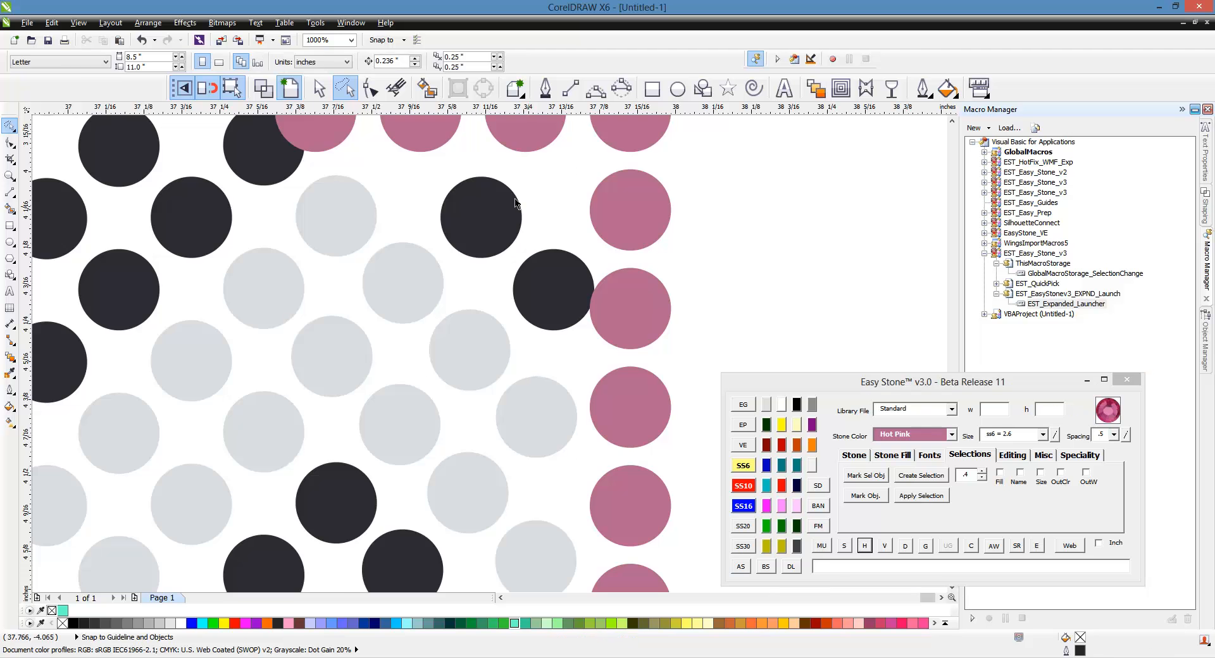
Move the two-stone black diagonal in the wide lower section's upper corner inward, clear of the right border.
{"action": "scroll", "coordinate": [504, 195], "scroll_direction": "up", "scroll_amount": 1}
{"action": "left_click", "coordinate": [490, 211]}
{"action": "left_click", "coordinate": [609, 348], "text": "shift"}
{"action": "scroll", "coordinate": [585, 408], "scroll_direction": "down", "scroll_amount": 1}
{"action": "left_click_drag", "start_coordinate": [593, 405], "coordinate": [574, 386]}
{"action": "scroll", "coordinate": [573, 380], "scroll_direction": "down", "scroll_amount": 1}
{"action": "left_click", "coordinate": [701, 346]}
{"action": "scroll", "coordinate": [701, 346], "scroll_direction": "down", "scroll_amount": 1}
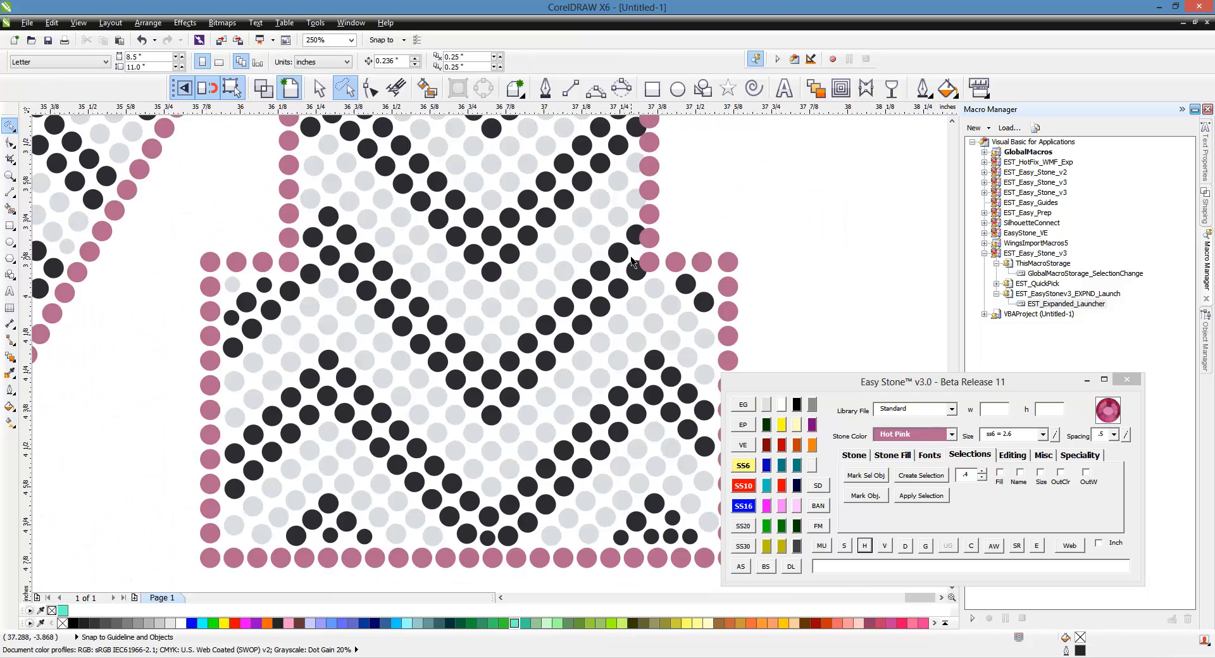
Move the black end stone beside the border's inner corner to about X 37.28, Y -4.01 in and space its nine-stone diagonal evenly on an angle.
{"action": "scroll", "coordinate": [657, 301], "scroll_direction": "up", "scroll_amount": 2}
{"action": "scroll", "coordinate": [656, 300], "scroll_direction": "up", "scroll_amount": 1}
{"action": "left_click_drag", "start_coordinate": [654, 317], "coordinate": [613, 372]}
{"action": "scroll", "coordinate": [647, 255], "scroll_direction": "down", "scroll_amount": 1}
{"action": "scroll", "coordinate": [647, 255], "scroll_direction": "down", "scroll_amount": 2}
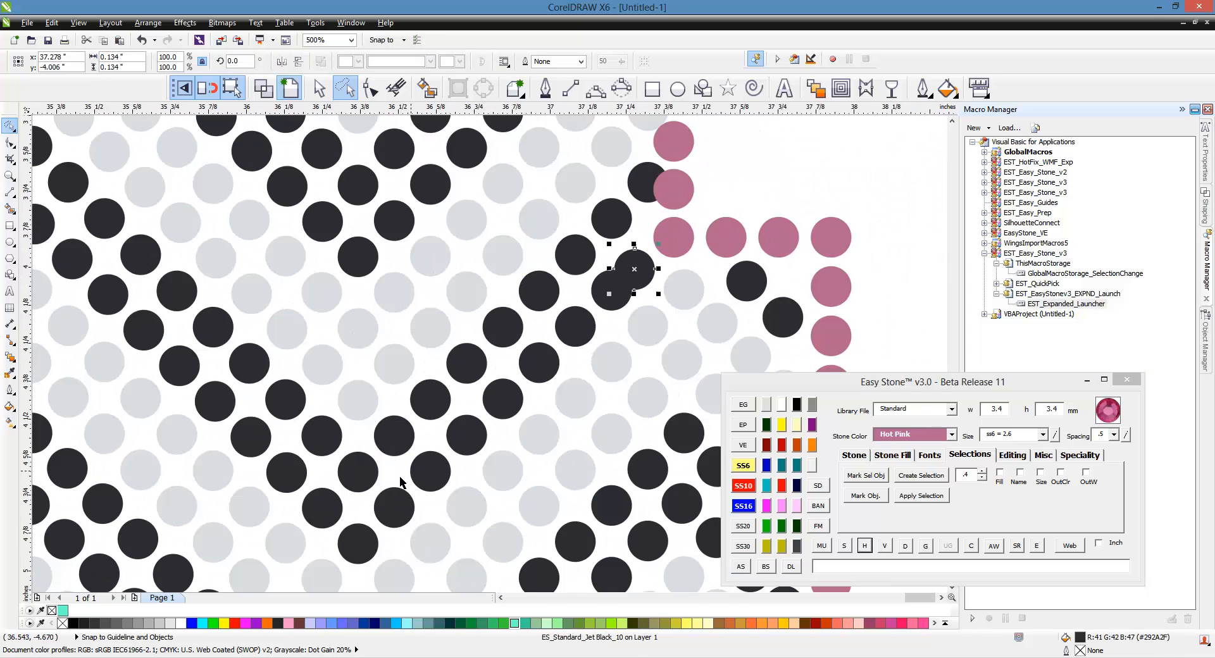
{"action": "left_click", "coordinate": [361, 553], "text": "shift"}
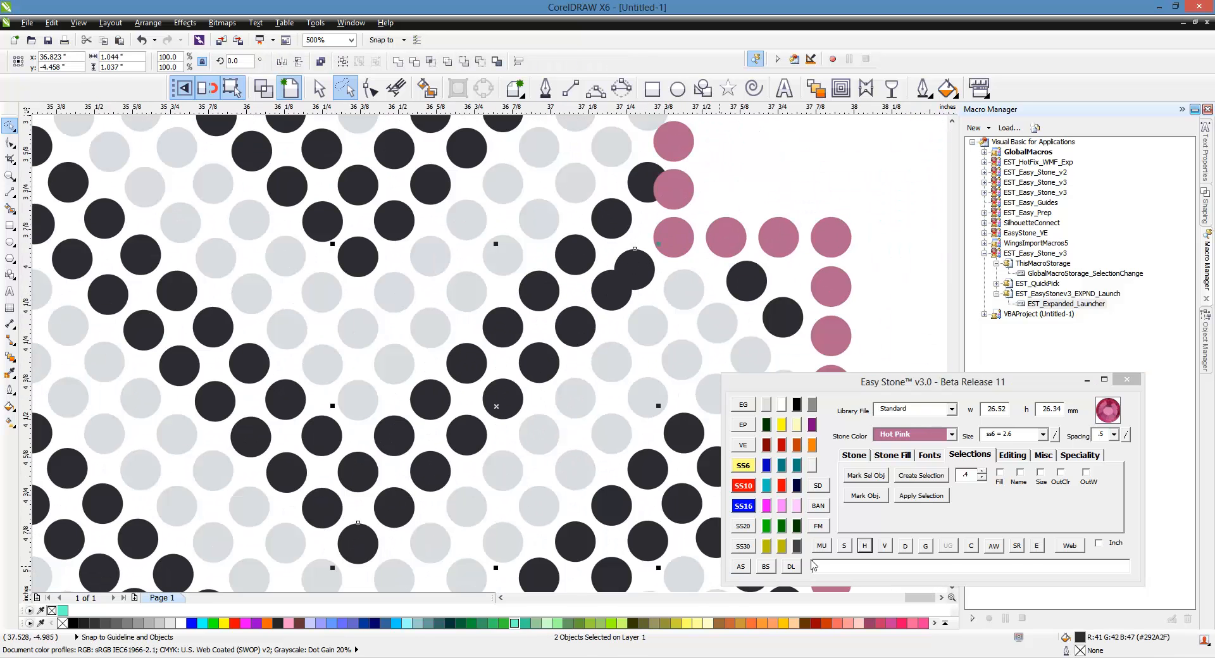
{"action": "left_click", "coordinate": [864, 545]}
{"action": "left_click", "coordinate": [777, 156]}
Move the same zigzag's upper black end stone to about X 37.25, Y -3.78 in and space its ten-stone diagonal evenly on an angle.
{"action": "scroll", "coordinate": [662, 174], "scroll_direction": "up", "scroll_amount": 2}
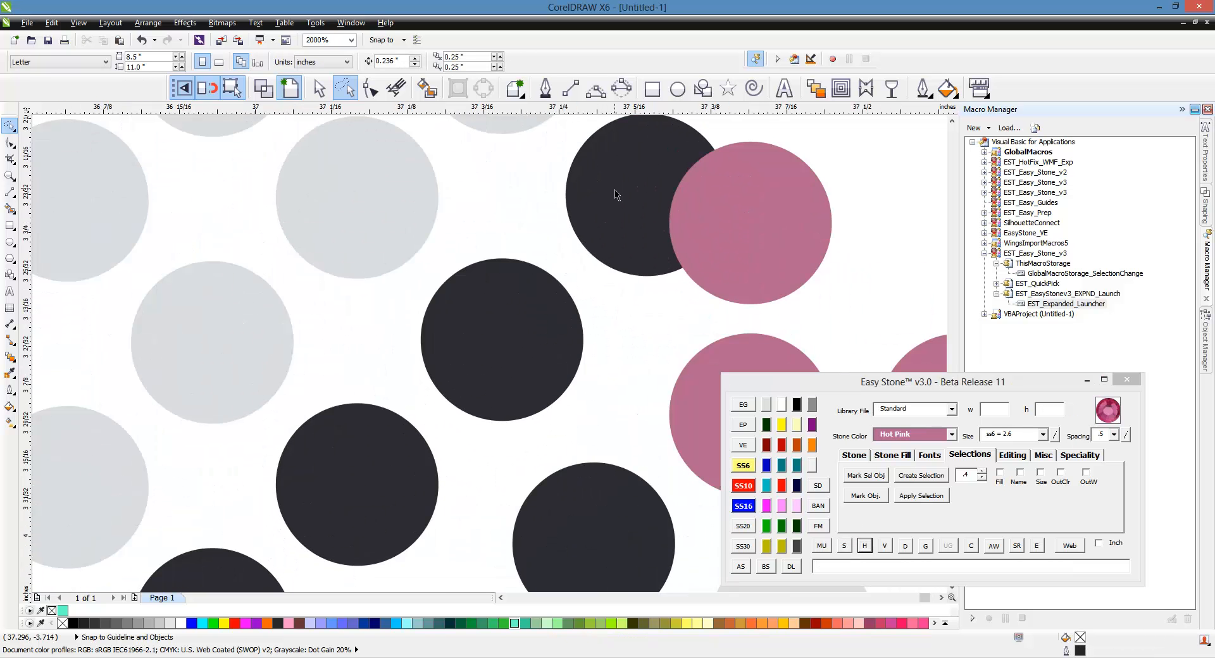
{"action": "left_click_drag", "start_coordinate": [623, 199], "coordinate": [545, 267]}
{"action": "scroll", "coordinate": [627, 177], "scroll_direction": "down", "scroll_amount": 2}
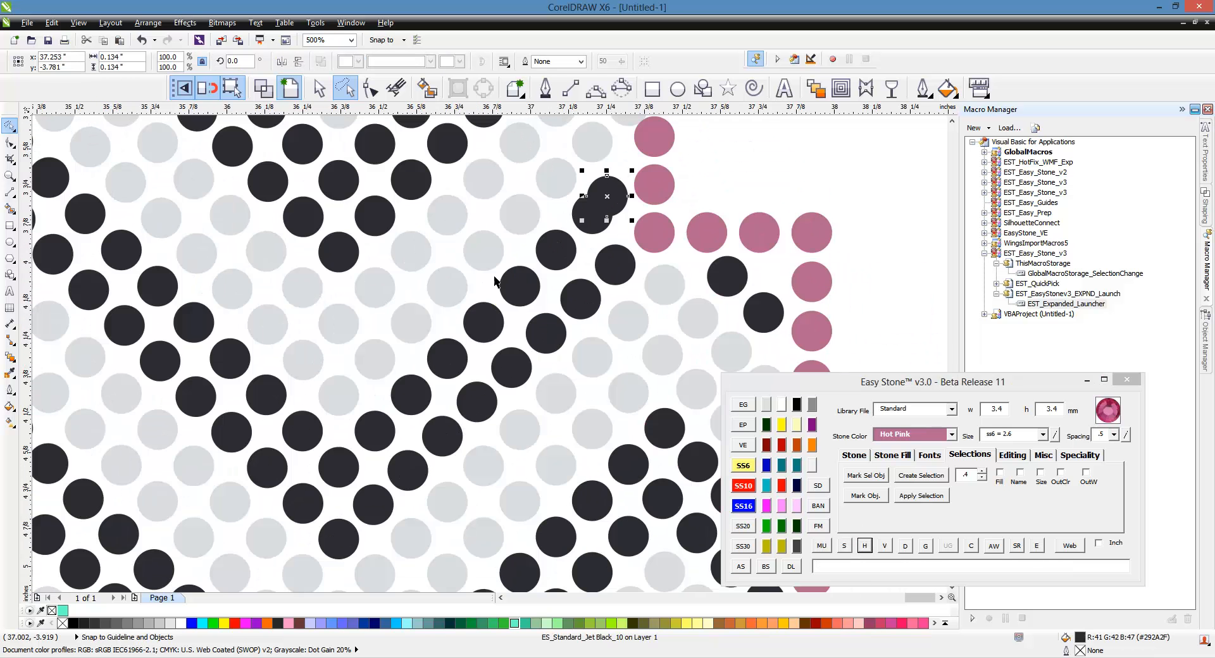
{"action": "left_click", "coordinate": [307, 497], "text": "shift"}
{"action": "left_click", "coordinate": [844, 545]}
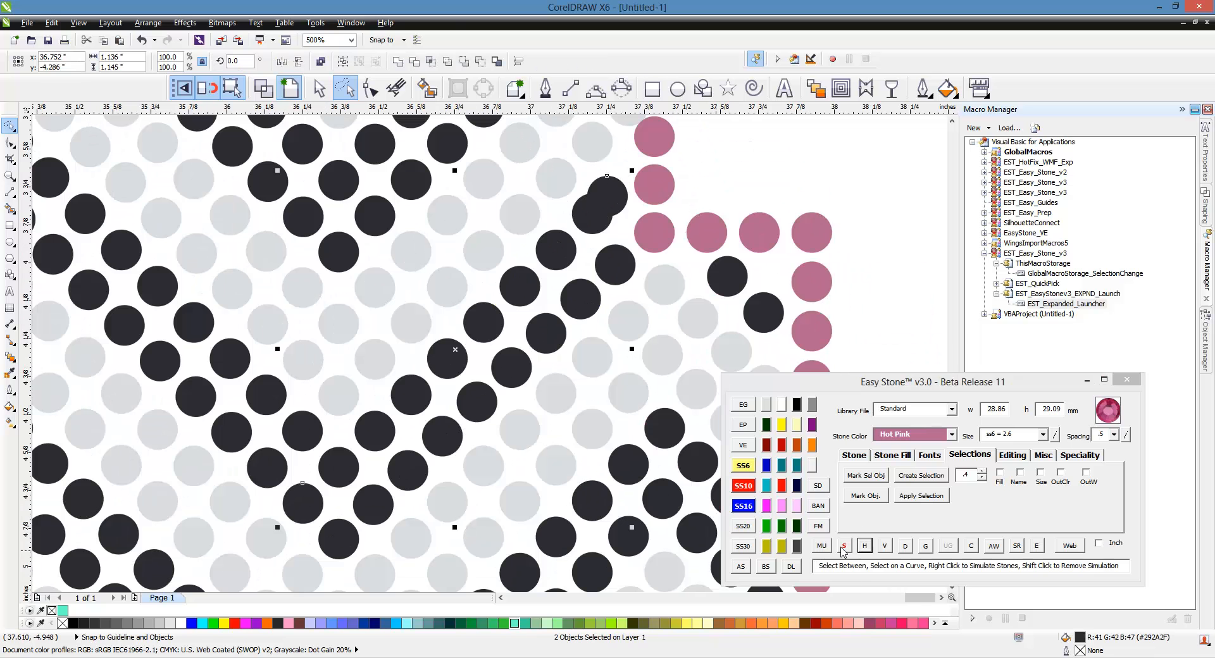
{"action": "left_click", "coordinate": [771, 180]}
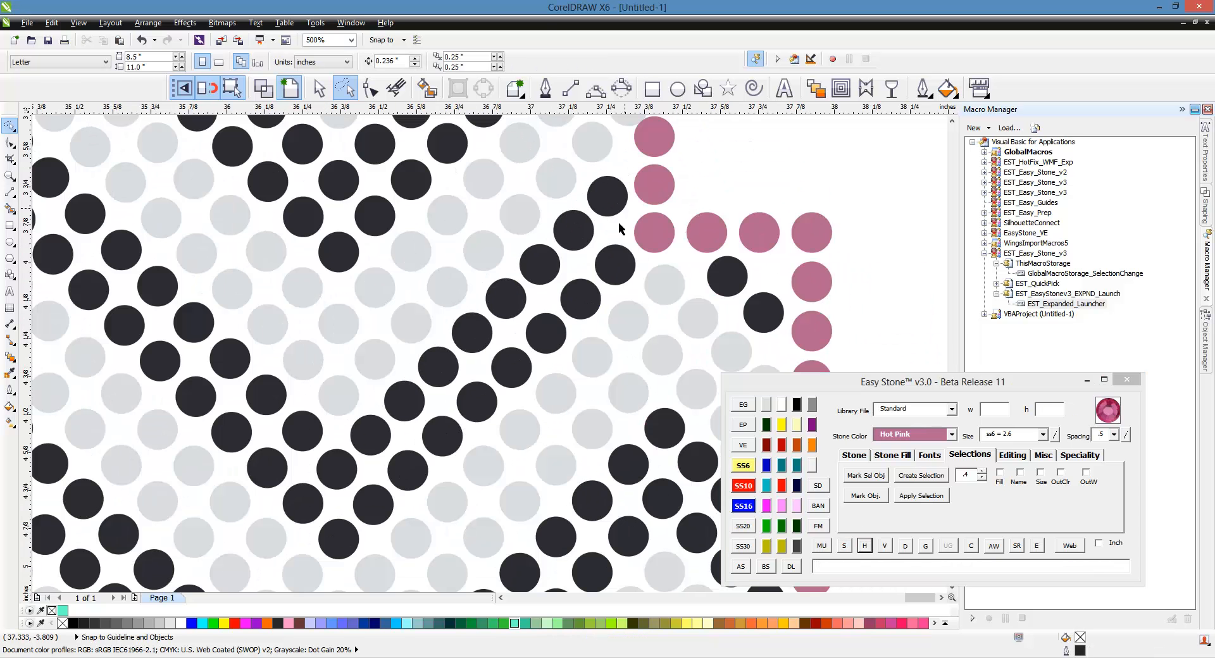
Move the crystal end stone above that zigzag to about X 37.27, Y -3.52 in and space its nine-stone diagonal evenly on an angle.
{"action": "scroll", "coordinate": [627, 266], "scroll_direction": "down", "scroll_amount": 2}
{"action": "scroll", "coordinate": [670, 313], "scroll_direction": "up", "scroll_amount": 4}
{"action": "left_click_drag", "start_coordinate": [670, 369], "coordinate": [606, 421]}
{"action": "scroll", "coordinate": [635, 298], "scroll_direction": "down", "scroll_amount": 2}
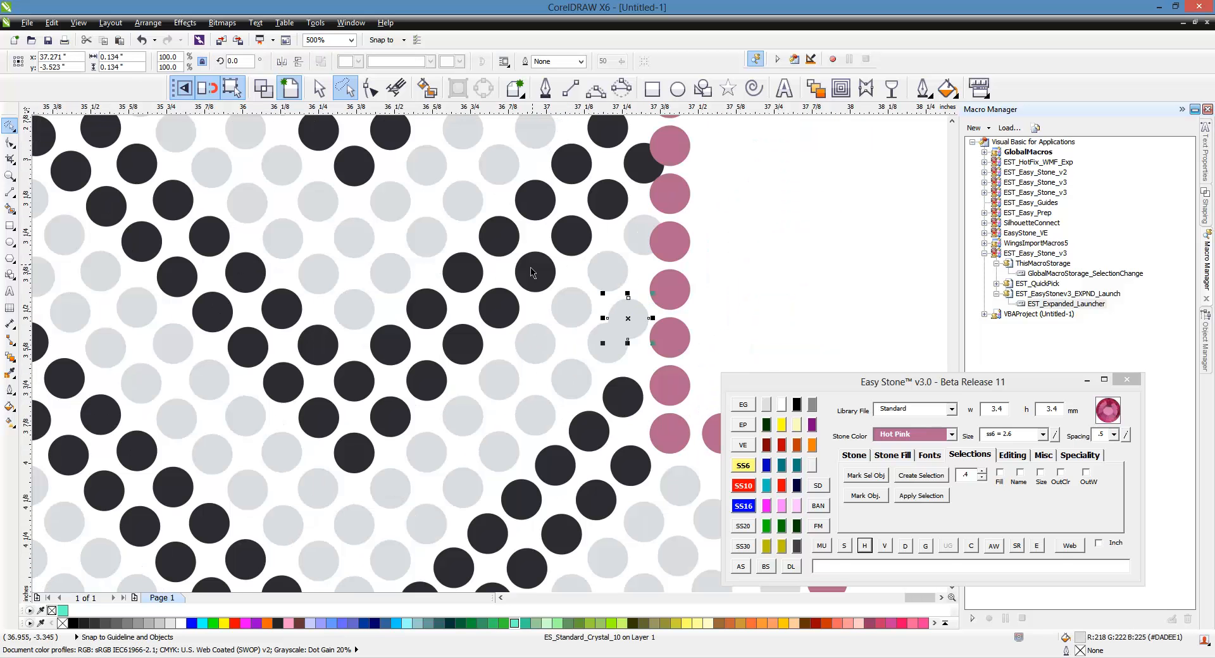
{"action": "scroll", "coordinate": [530, 335], "scroll_direction": "down", "scroll_amount": 1}
{"action": "scroll", "coordinate": [519, 444], "scroll_direction": "up", "scroll_amount": 1}
{"action": "left_click", "coordinate": [389, 508], "text": "shift"}
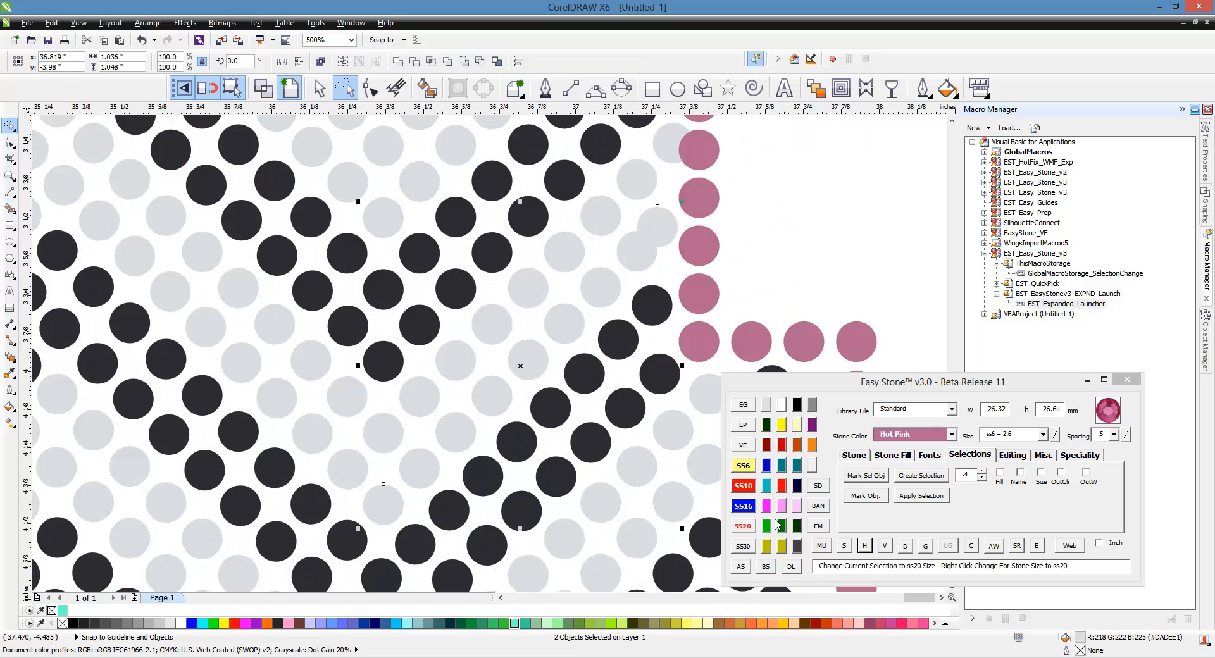
{"action": "left_click", "coordinate": [845, 547]}
{"action": "left_click", "coordinate": [869, 545]}
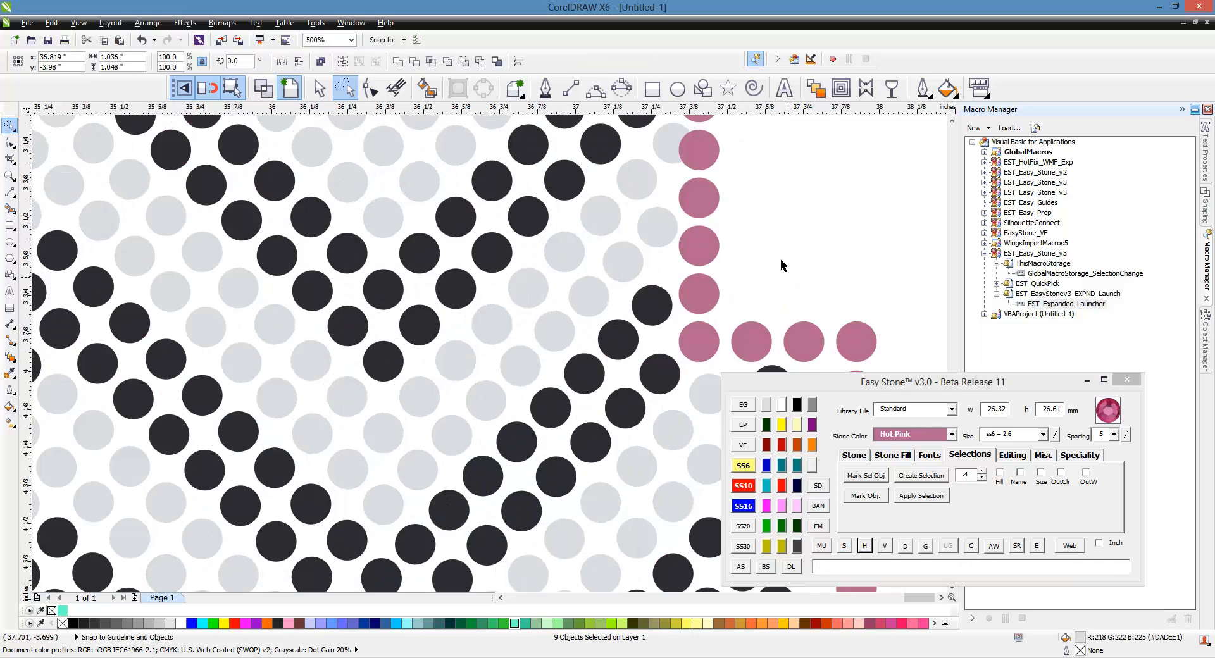
Move the next crystal end stone up to about X 37.26, Y -3.32 in and space its nine-stone diagonal evenly on an angle.
{"action": "scroll", "coordinate": [651, 141], "scroll_direction": "up", "scroll_amount": 1}
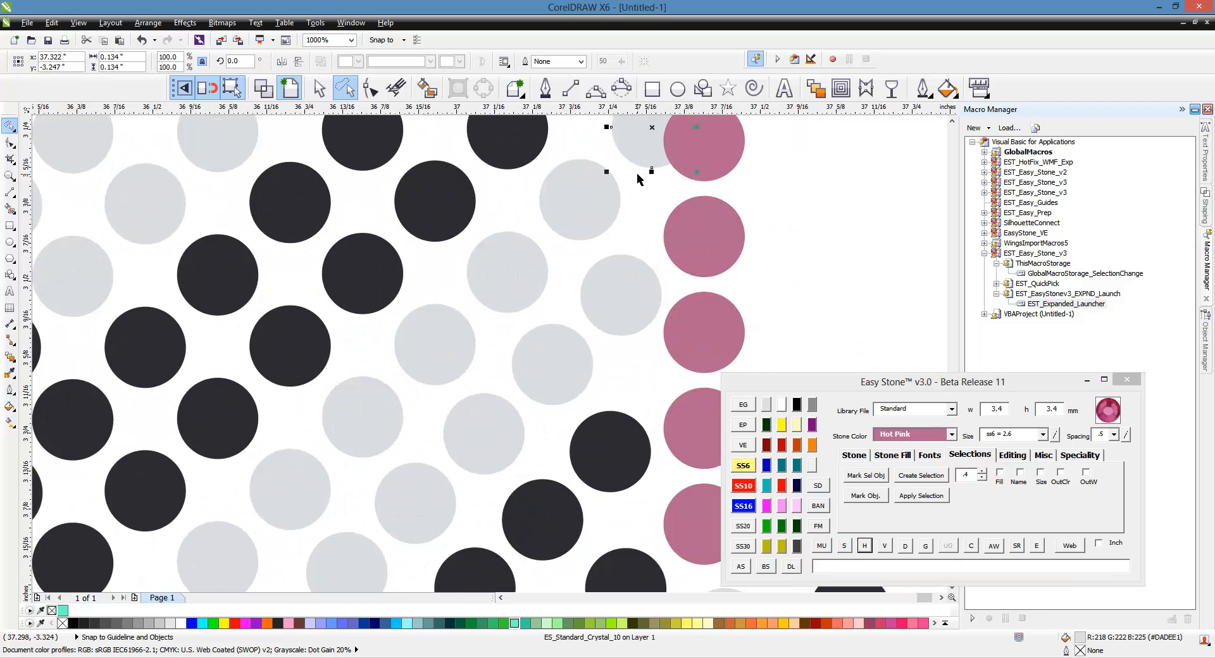
{"action": "scroll", "coordinate": [605, 230], "scroll_direction": "down", "scroll_amount": 1}
{"action": "scroll", "coordinate": [595, 171], "scroll_direction": "up", "scroll_amount": 1}
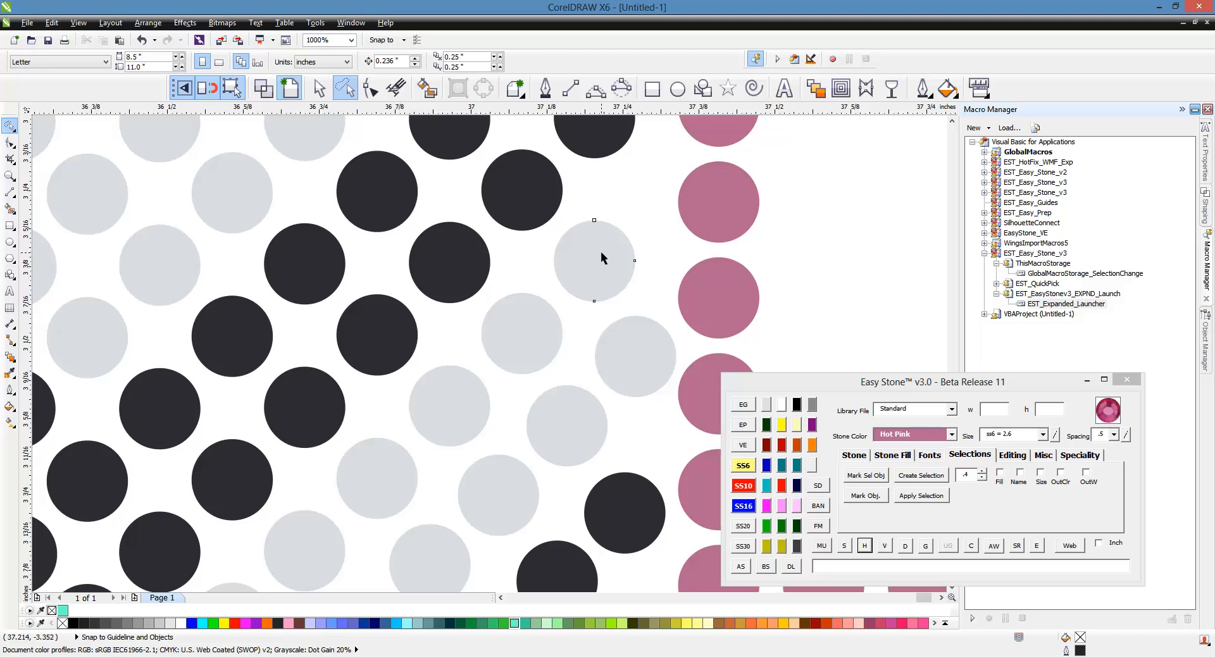
{"action": "left_click", "coordinate": [632, 229]}
{"action": "scroll", "coordinate": [643, 220], "scroll_direction": "down", "scroll_amount": 1}
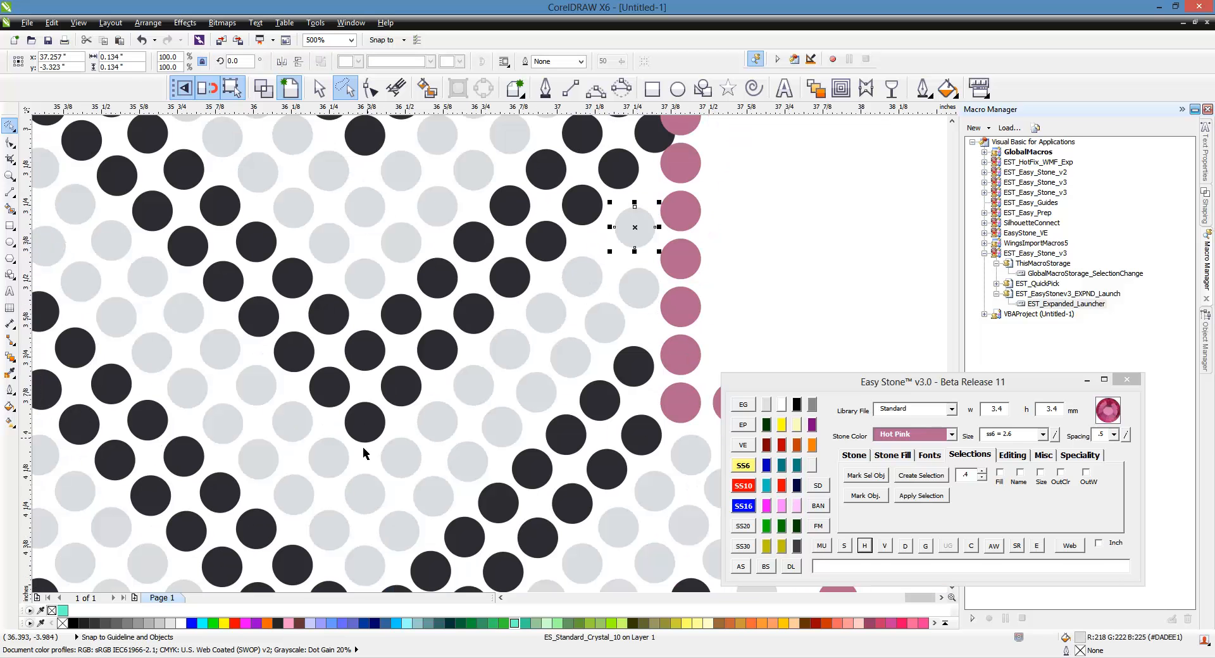
{"action": "left_click", "coordinate": [324, 529], "text": "shift"}
{"action": "left_click", "coordinate": [844, 545]}
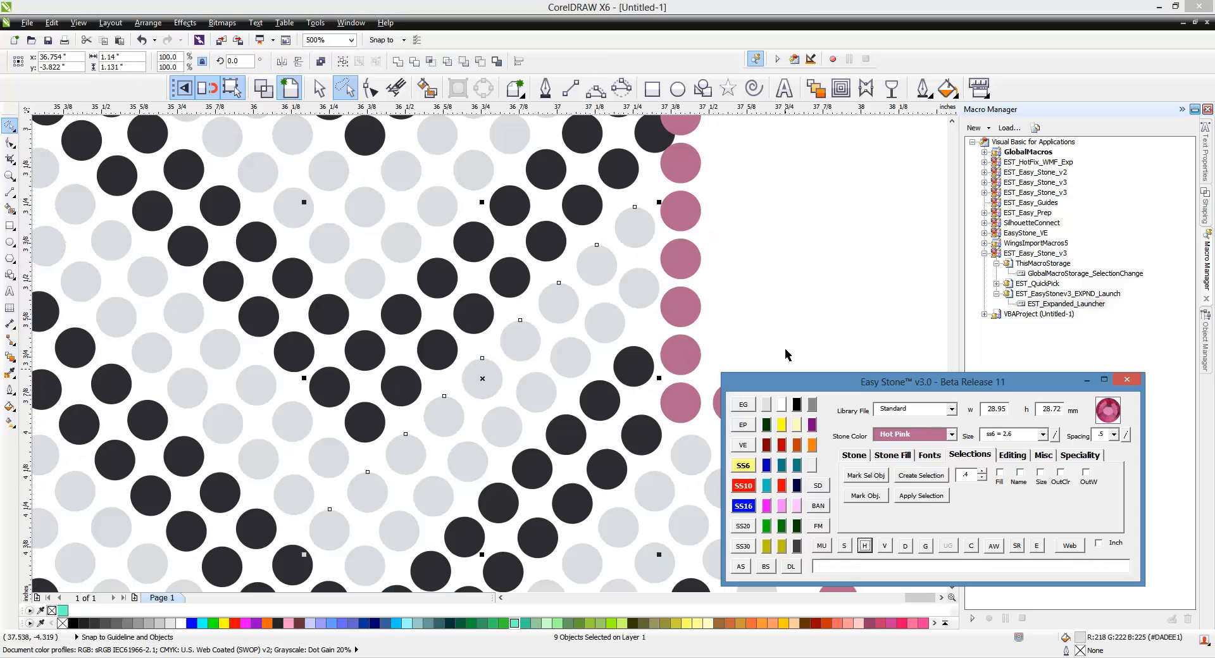
Move the next zigzag's lower black end stone to about X 37.25, Y -3.06 in and space its nine-stone diagonal evenly on an angle.
{"action": "scroll", "coordinate": [617, 315], "scroll_direction": "down", "scroll_amount": 1}
{"action": "scroll", "coordinate": [623, 297], "scroll_direction": "up", "scroll_amount": 2}
{"action": "left_click", "coordinate": [665, 283]}
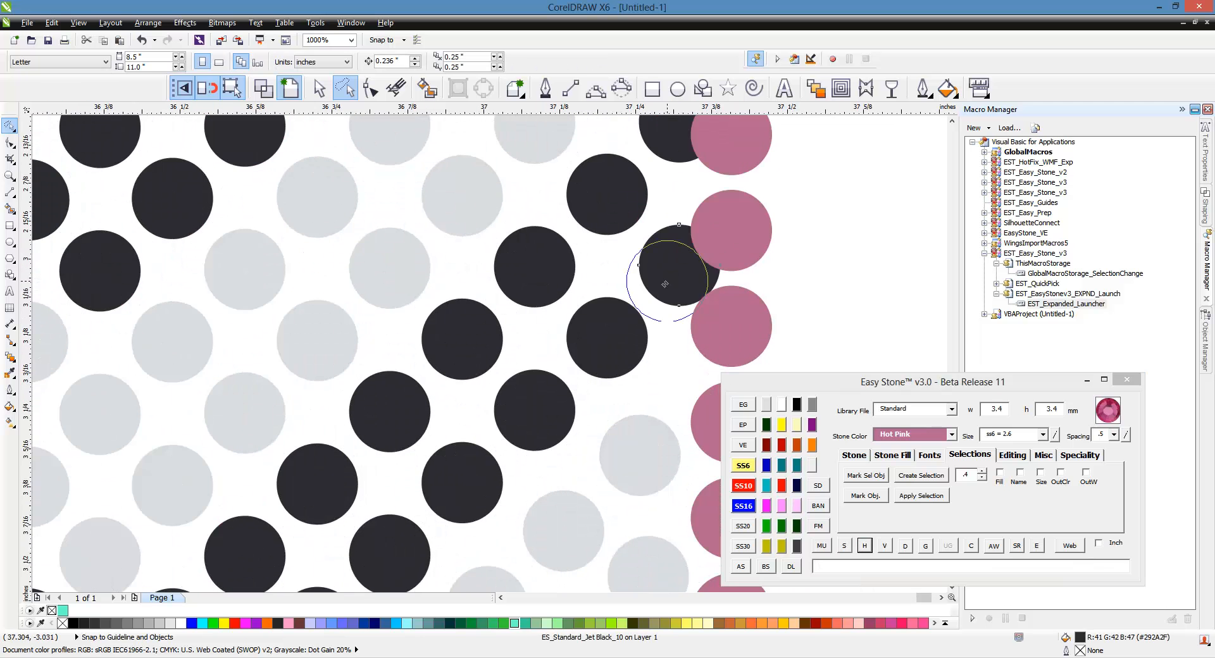
{"action": "left_click_drag", "start_coordinate": [664, 283], "coordinate": [626, 307]}
{"action": "scroll", "coordinate": [626, 307], "scroll_direction": "down", "scroll_amount": 2}
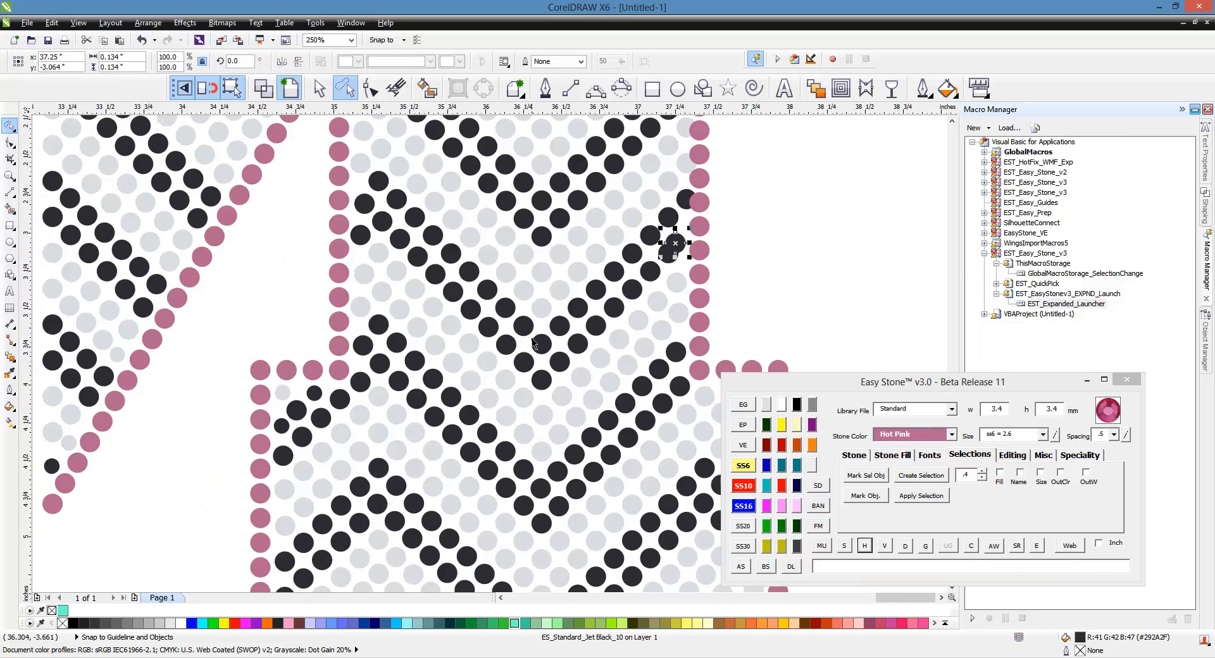
{"action": "left_click", "coordinate": [541, 379], "text": "shift"}
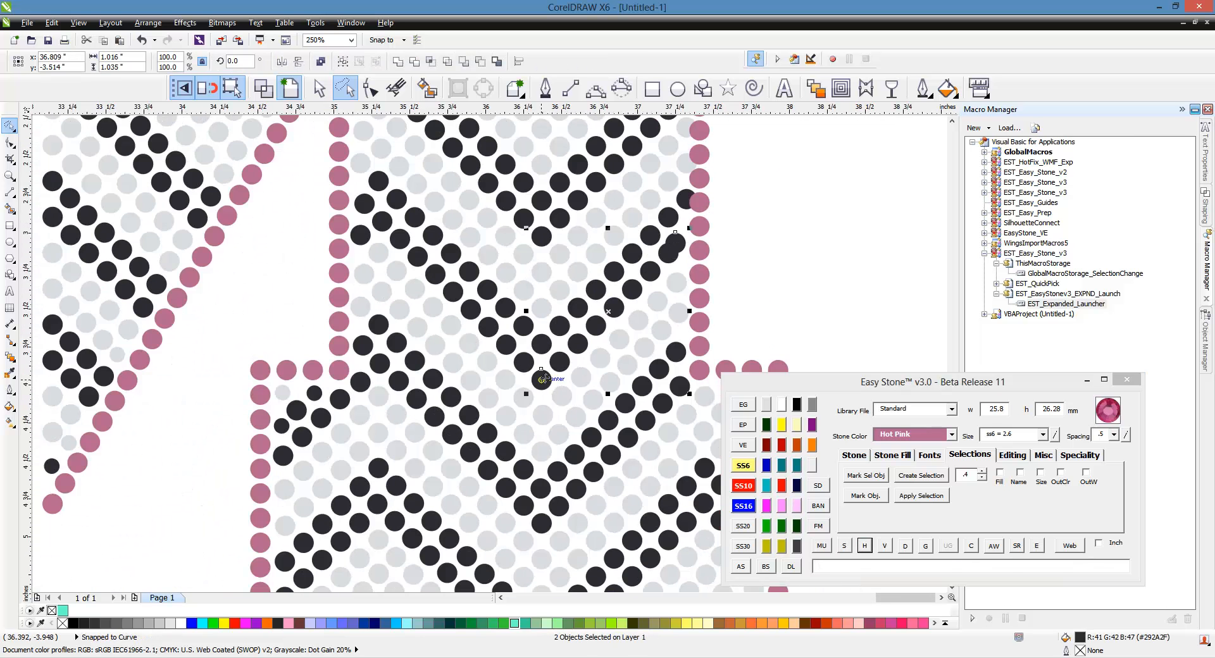
{"action": "left_click", "coordinate": [865, 546]}
{"action": "left_click", "coordinate": [778, 277]}
Move that zigzag's upper black end stone to about X 37.25, Y -2.84 in and space its nine-stone diagonal evenly on an angle.
{"action": "scroll", "coordinate": [686, 253], "scroll_direction": "up", "scroll_amount": 2}
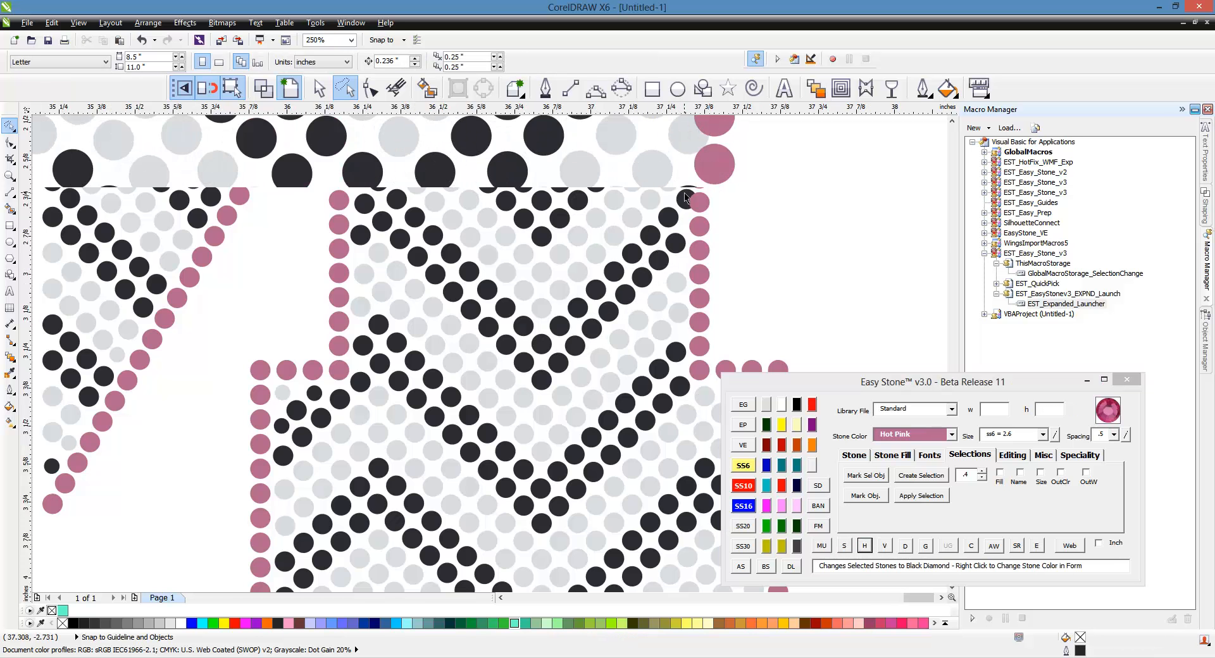
{"action": "left_click_drag", "start_coordinate": [682, 201], "coordinate": [637, 242]}
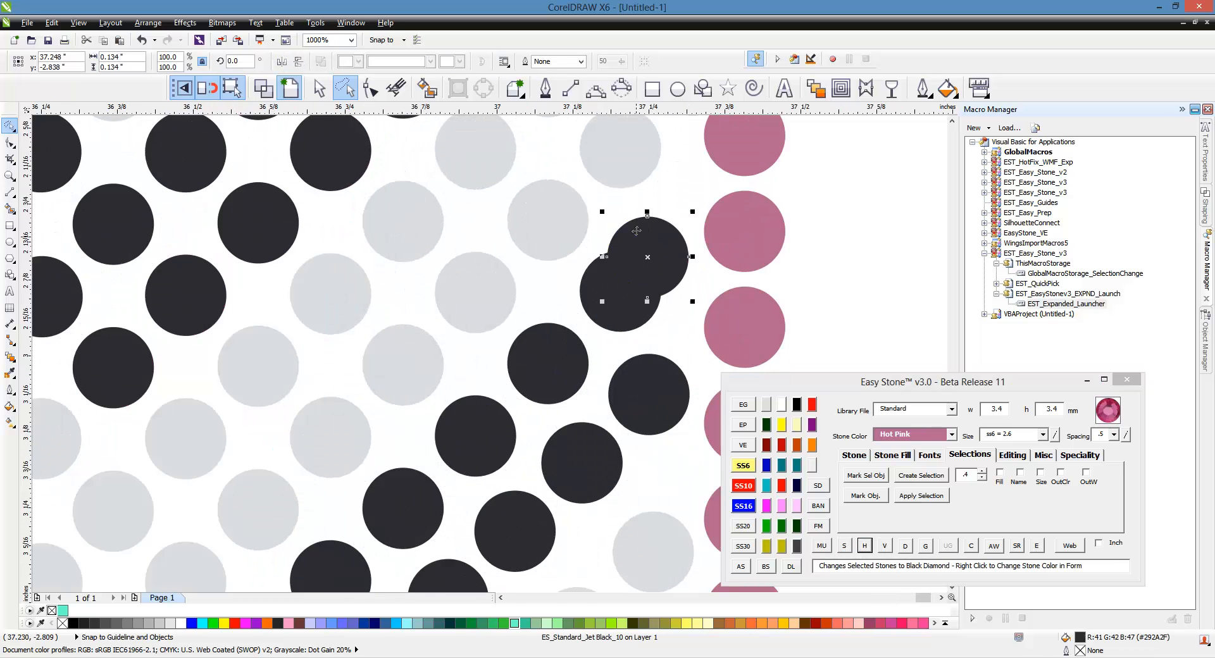
{"action": "scroll", "coordinate": [639, 244], "scroll_direction": "down", "scroll_amount": 2}
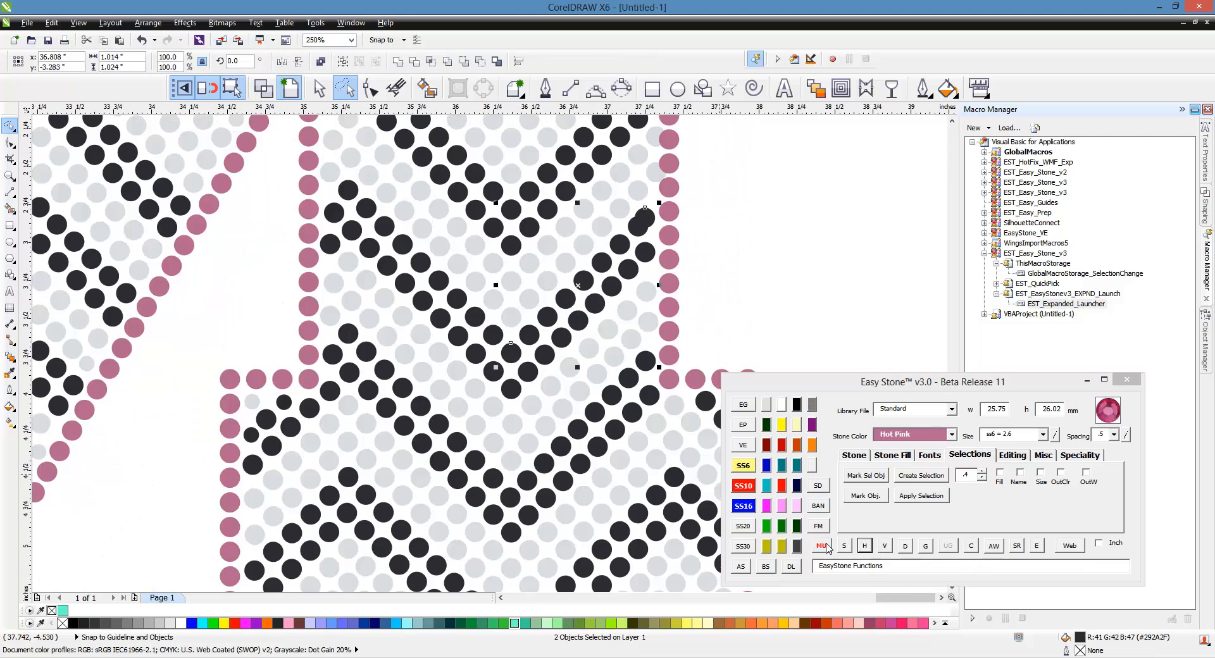
{"action": "left_click", "coordinate": [863, 546]}
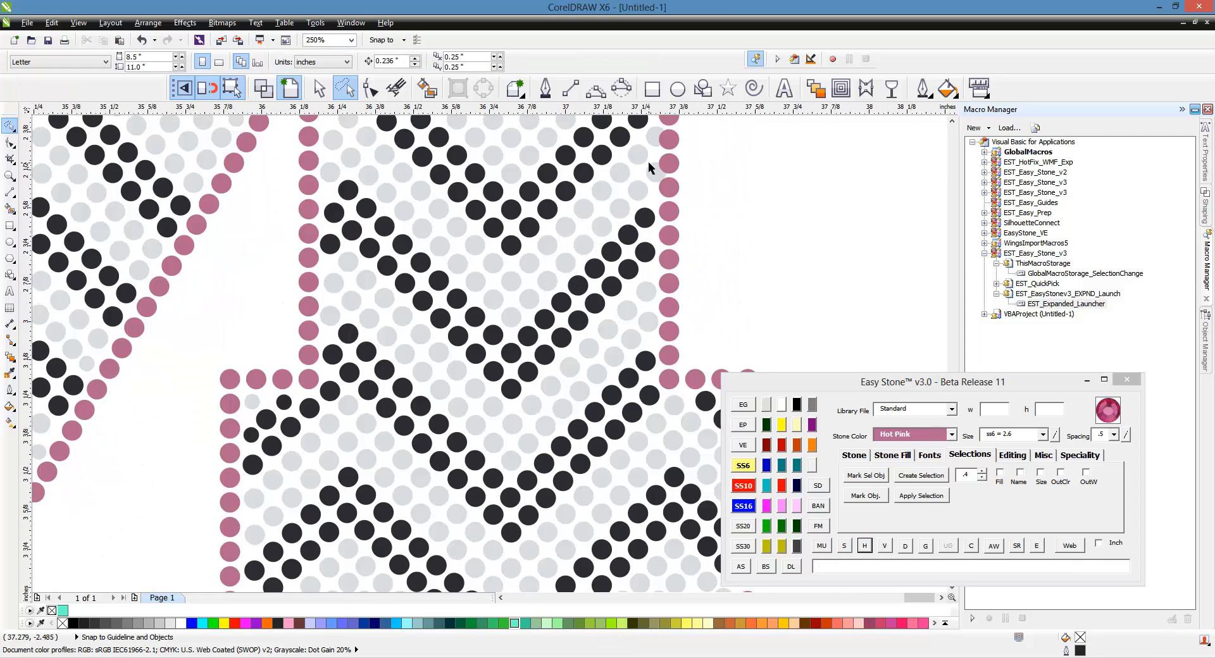
Move the crystal end stone above the black rows to about X 37.25, Y -2.61 in and space its nine-stone diagonal evenly on an angle.
{"action": "scroll", "coordinate": [649, 161], "scroll_direction": "up", "scroll_amount": 2}
{"action": "left_click_drag", "start_coordinate": [688, 208], "coordinate": [633, 244]}
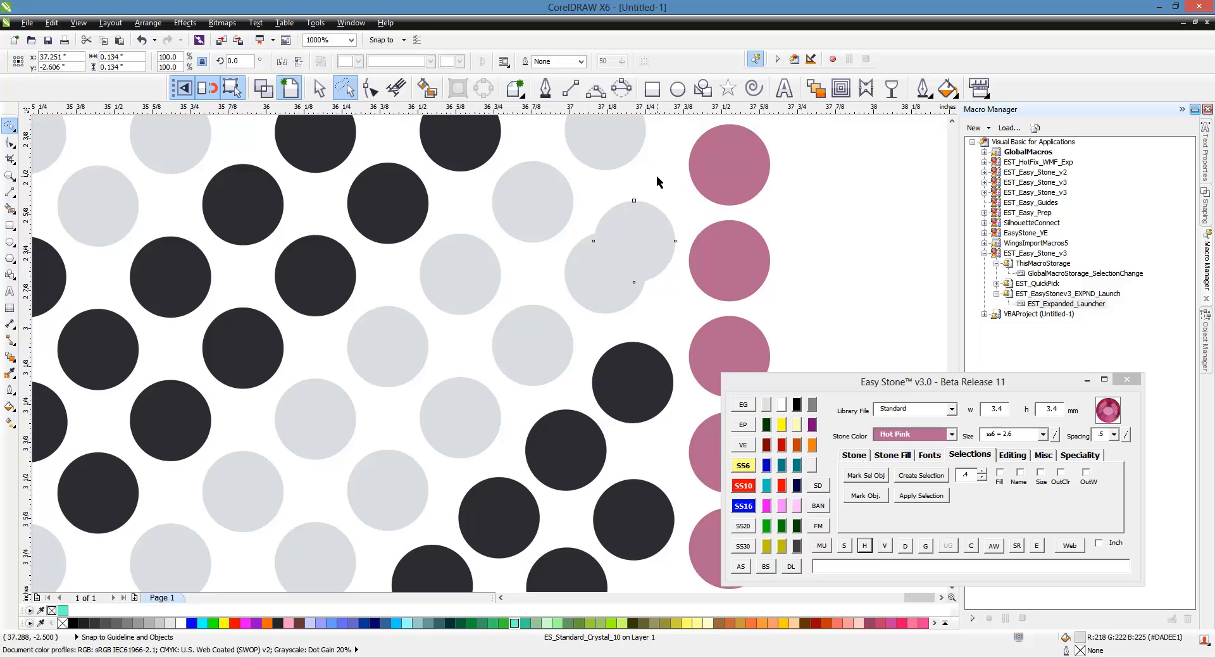
{"action": "scroll", "coordinate": [658, 183], "scroll_direction": "down", "scroll_amount": 1}
{"action": "left_click", "coordinate": [384, 474], "text": "shift"}
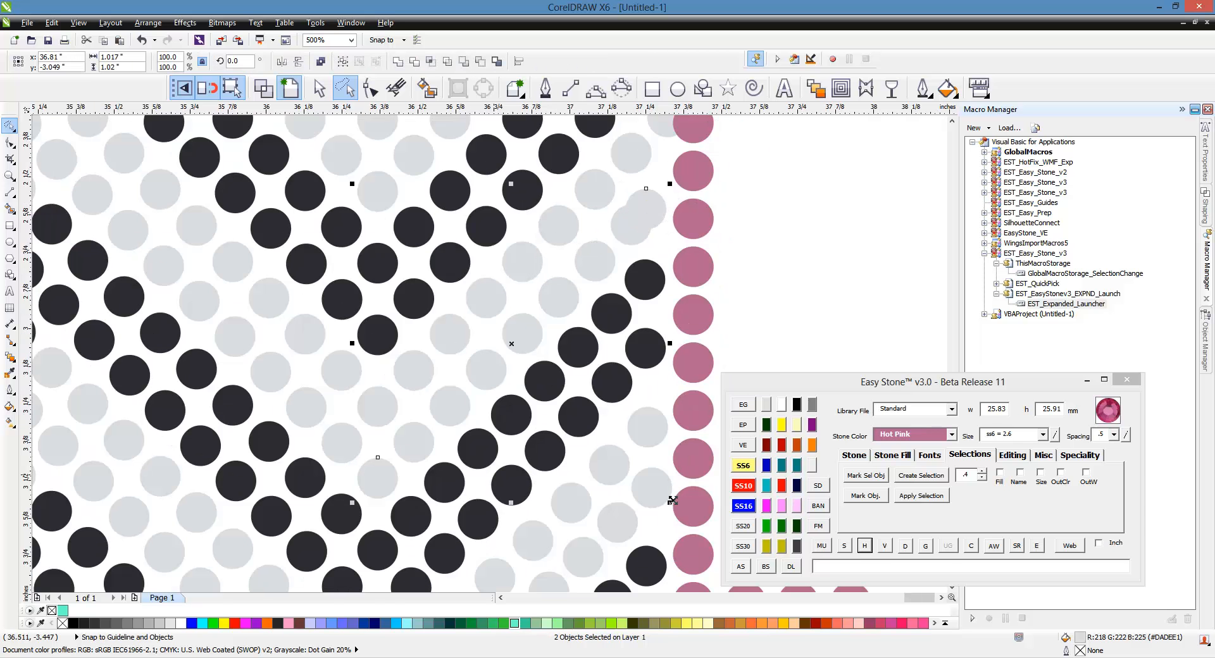
{"action": "left_click", "coordinate": [822, 546]}
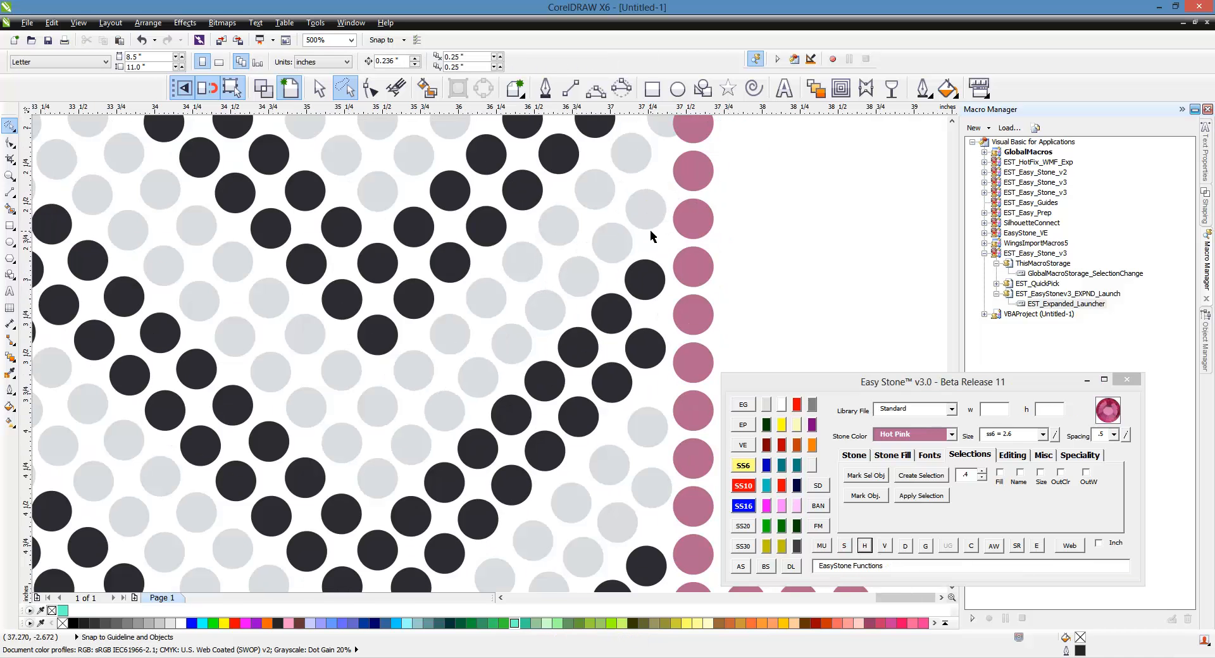
Move the following crystal end stone to about X 37.25, Y -2.36 in and space its ten-stone diagonal evenly on an angle.
{"action": "scroll", "coordinate": [651, 229], "scroll_direction": "up", "scroll_amount": 1}
{"action": "left_click_drag", "start_coordinate": [686, 226], "coordinate": [636, 264]}
{"action": "scroll", "coordinate": [675, 259], "scroll_direction": "up", "scroll_amount": 1}
{"action": "scroll", "coordinate": [679, 262], "scroll_direction": "down", "scroll_amount": 2}
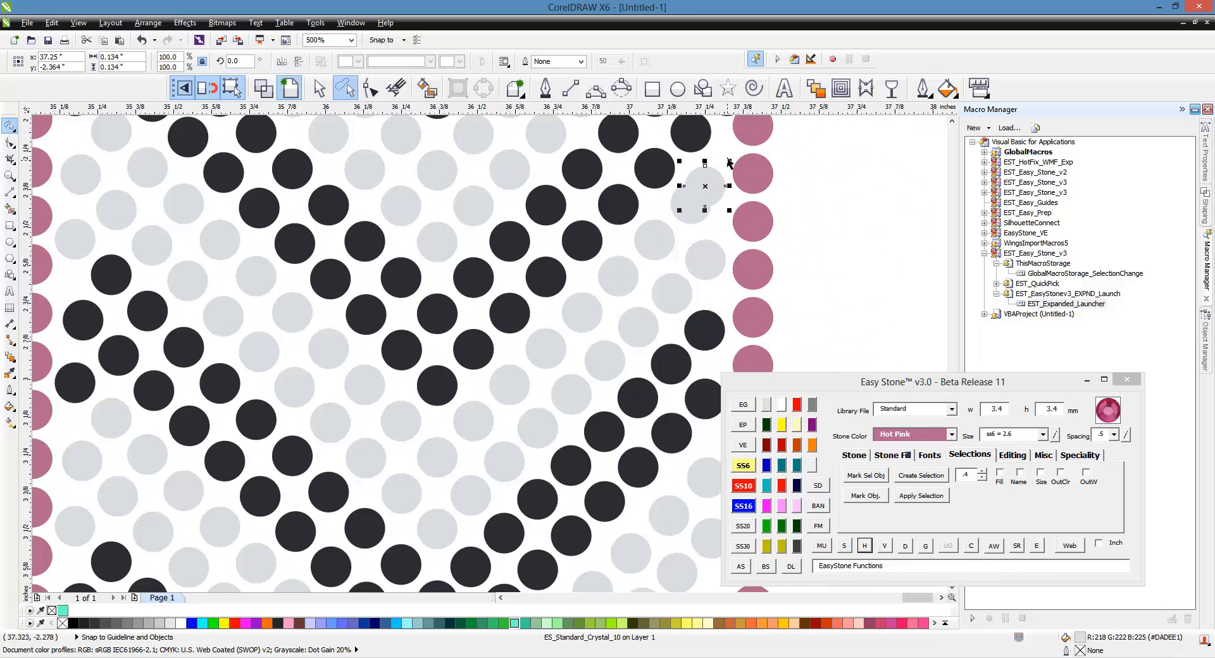
{"action": "left_click", "coordinate": [411, 492], "text": "shift"}
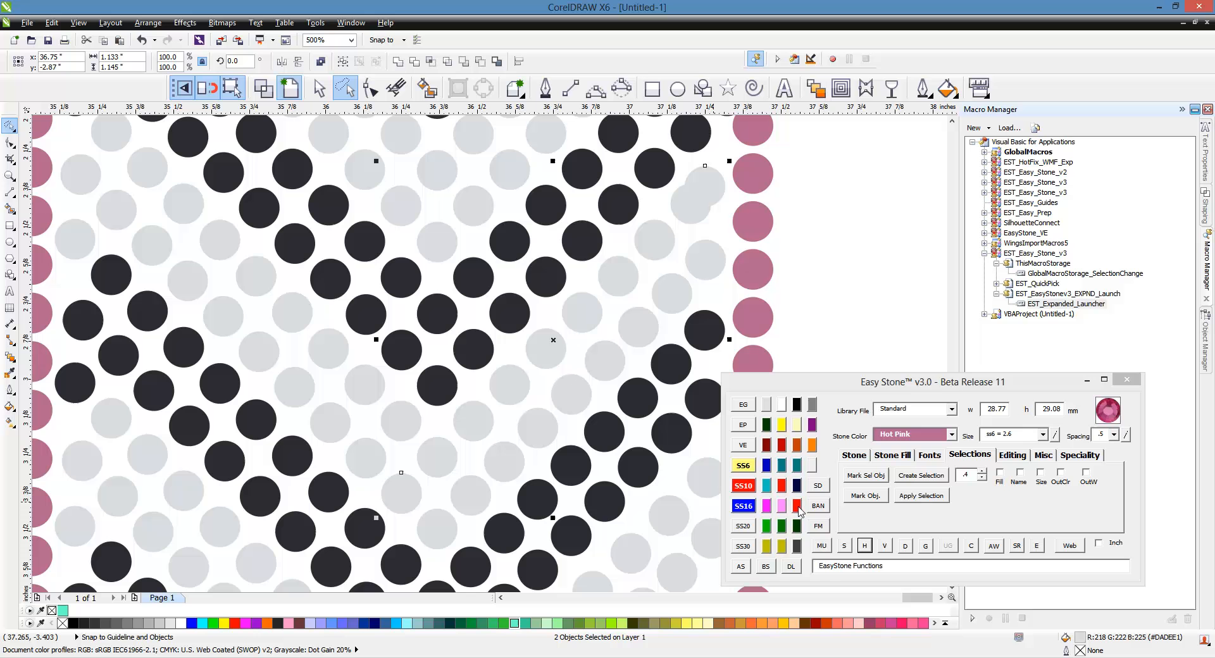
{"action": "left_click", "coordinate": [843, 545]}
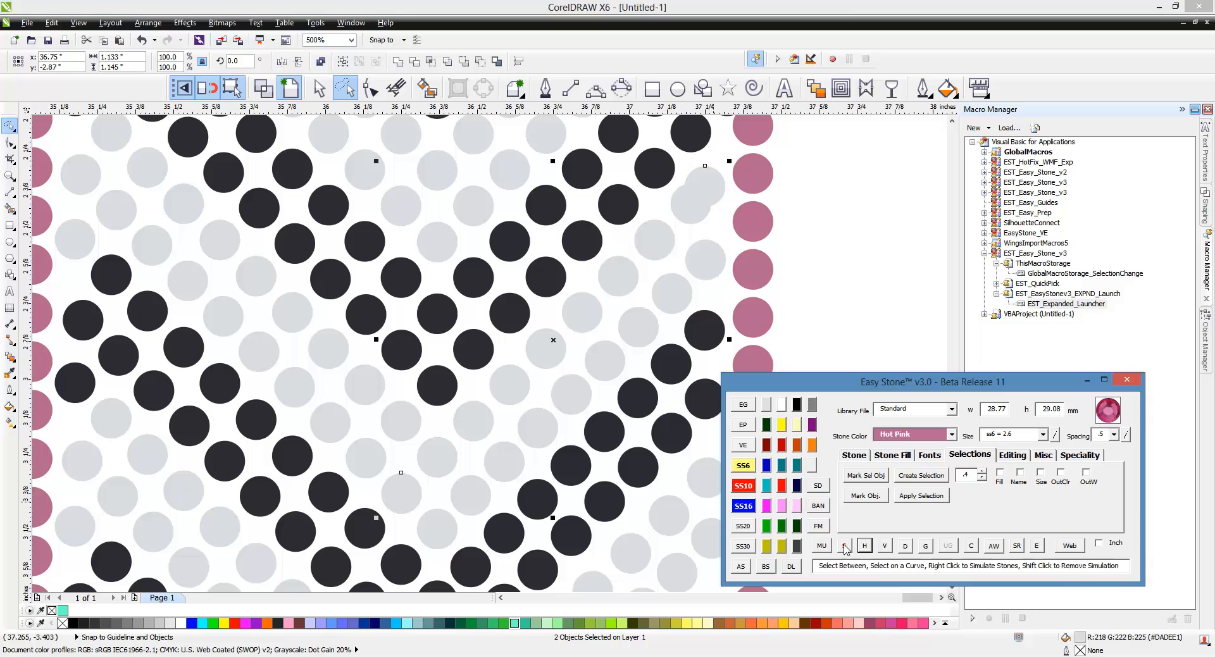
{"action": "left_click", "coordinate": [856, 314]}
Move the next lower black end stone off the right border to about X 37.26, Y -2.12 in and space its nine-stone diagonal evenly on an angle.
{"action": "scroll", "coordinate": [689, 315], "scroll_direction": "down", "scroll_amount": 1}
{"action": "scroll", "coordinate": [720, 204], "scroll_direction": "up", "scroll_amount": 3}
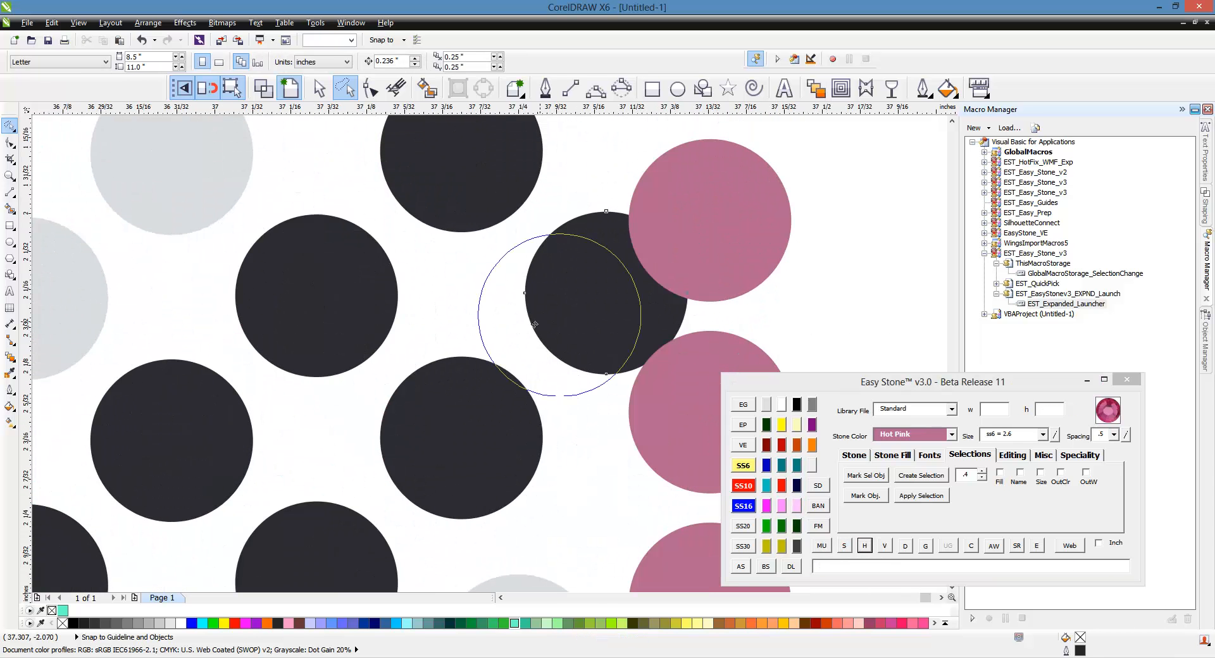
{"action": "left_click_drag", "start_coordinate": [534, 324], "coordinate": [499, 370]}
{"action": "scroll", "coordinate": [594, 243], "scroll_direction": "down", "scroll_amount": 3}
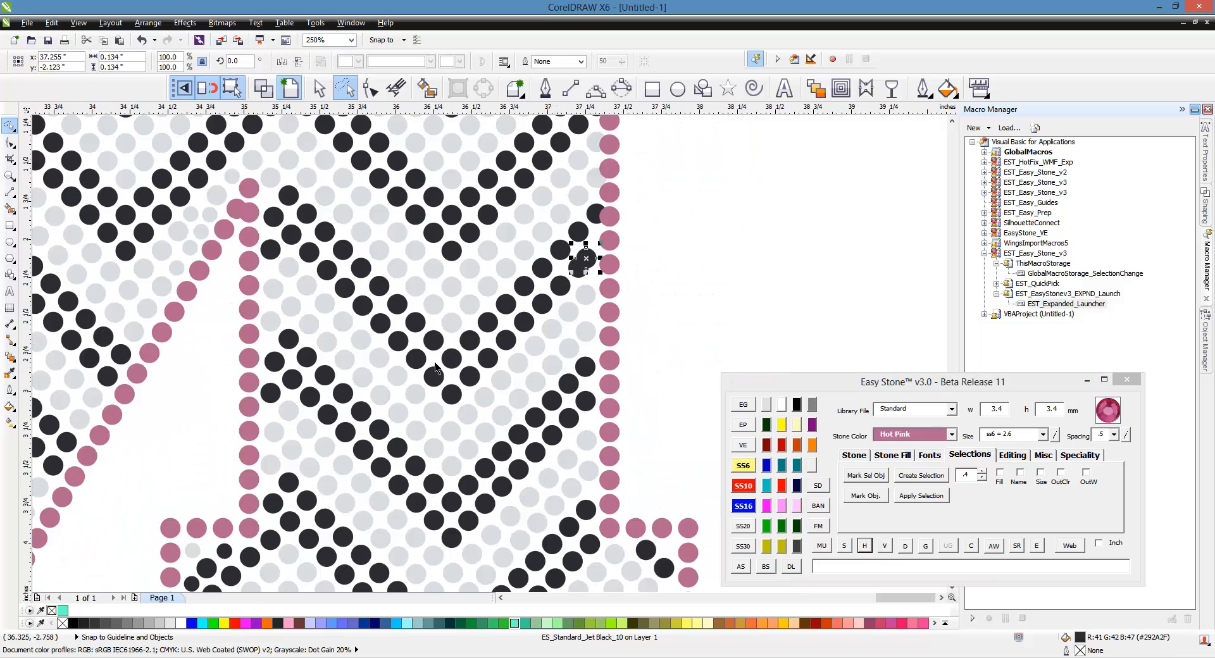
{"action": "left_click", "coordinate": [455, 397], "text": "shift"}
{"action": "left_click", "coordinate": [843, 546]}
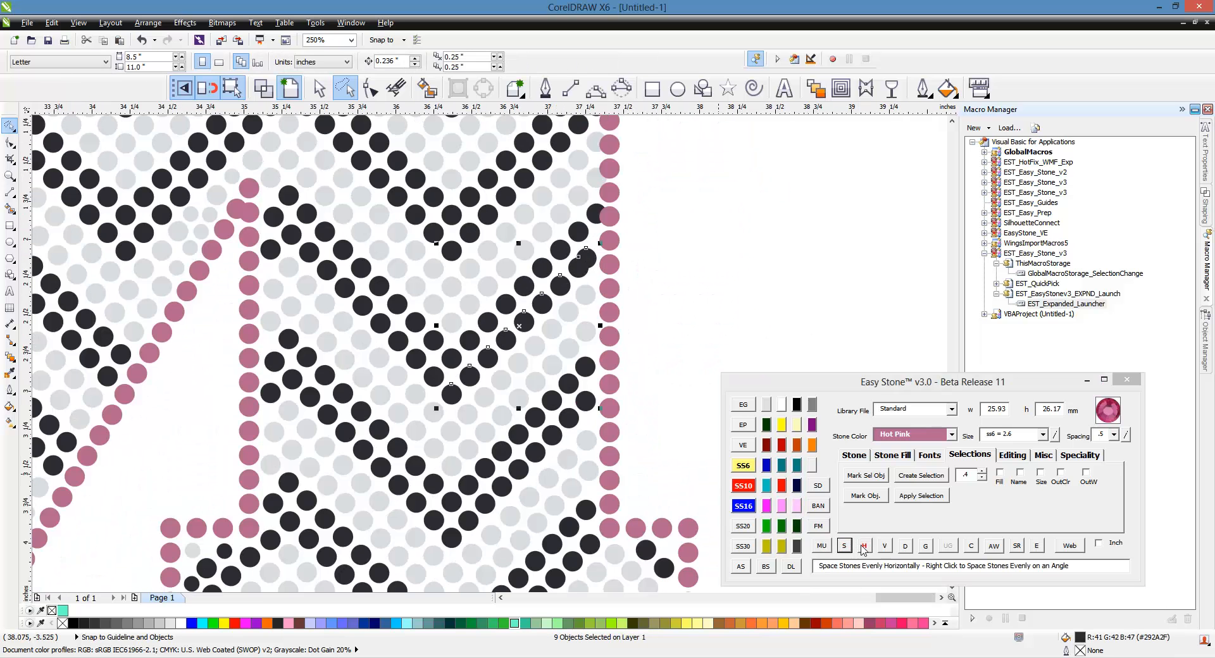
{"action": "left_click", "coordinate": [865, 546]}
{"action": "left_click", "coordinate": [716, 255]}
Move the upper black end stone overlapping the right border to about X 37.25, Y -1.89 in and space its ten-stone diagonal evenly on an angle.
{"action": "scroll", "coordinate": [587, 203], "scroll_direction": "up", "scroll_amount": 2}
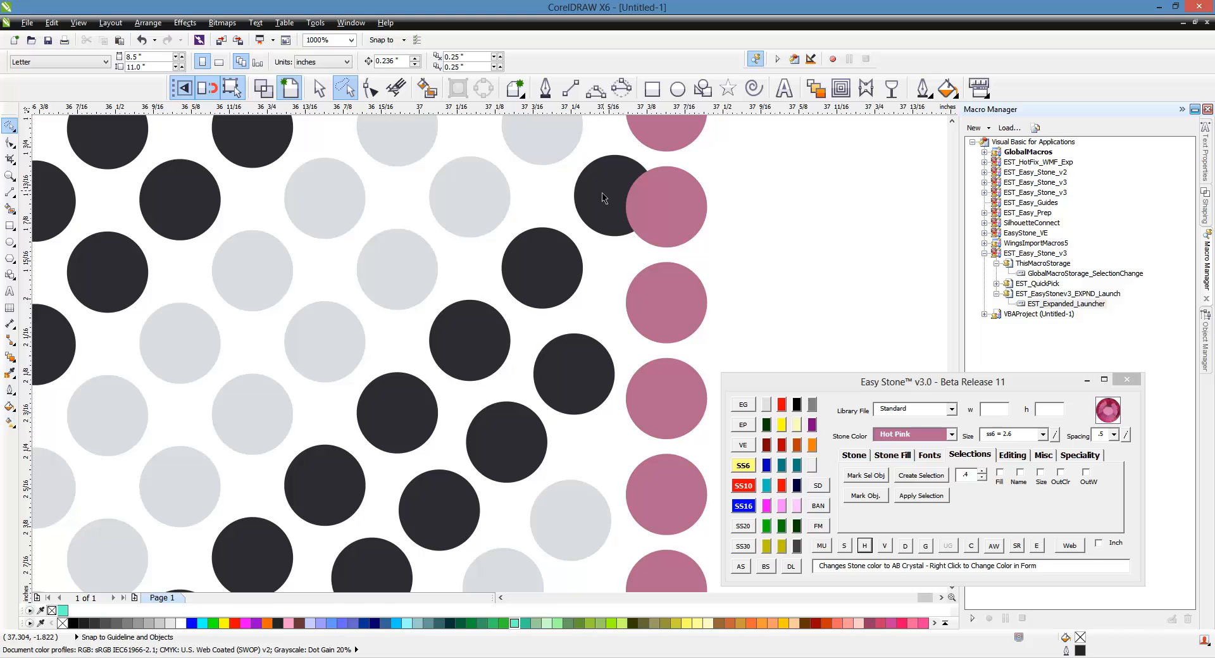
{"action": "left_click_drag", "start_coordinate": [602, 198], "coordinate": [560, 228]}
{"action": "scroll", "coordinate": [567, 225], "scroll_direction": "down", "scroll_amount": 2}
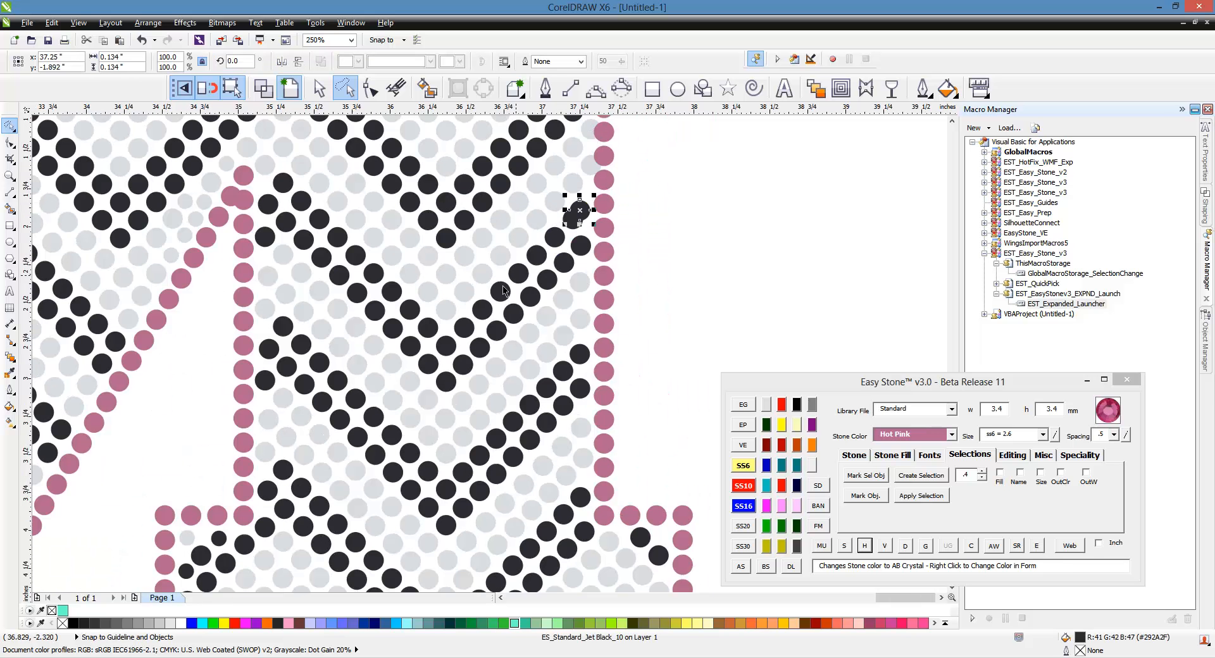
{"action": "left_click", "coordinate": [449, 346], "text": "shift"}
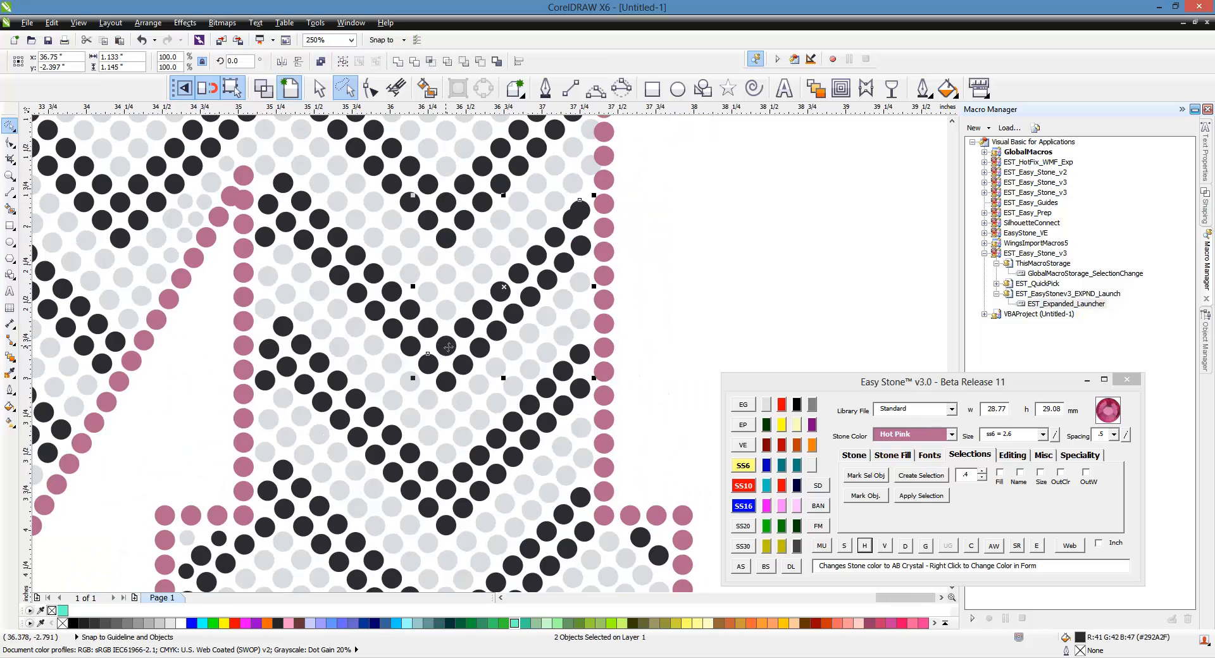
{"action": "left_click", "coordinate": [845, 545]}
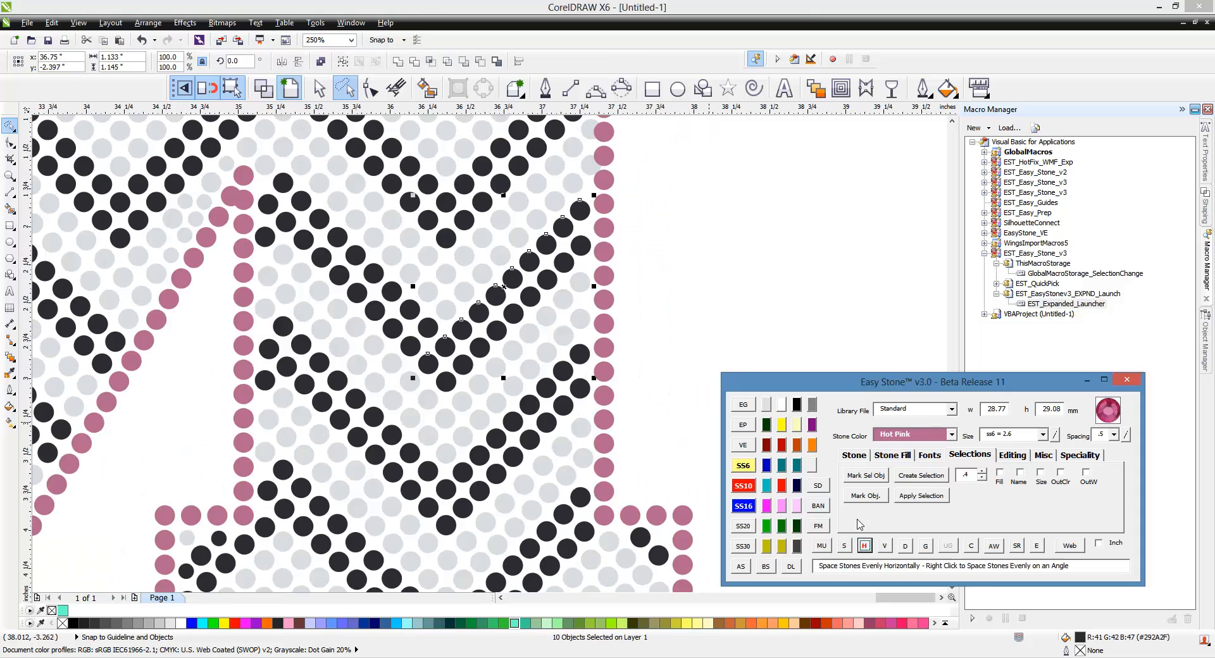
Move the next crystal end stone inward to about X 37.25, Y -1.65 in and space its nine-stone diagonal evenly on an angle.
{"action": "scroll", "coordinate": [595, 143], "scroll_direction": "up", "scroll_amount": 2}
{"action": "left_click_drag", "start_coordinate": [552, 272], "coordinate": [510, 304]}
{"action": "scroll", "coordinate": [576, 202], "scroll_direction": "down", "scroll_amount": 2}
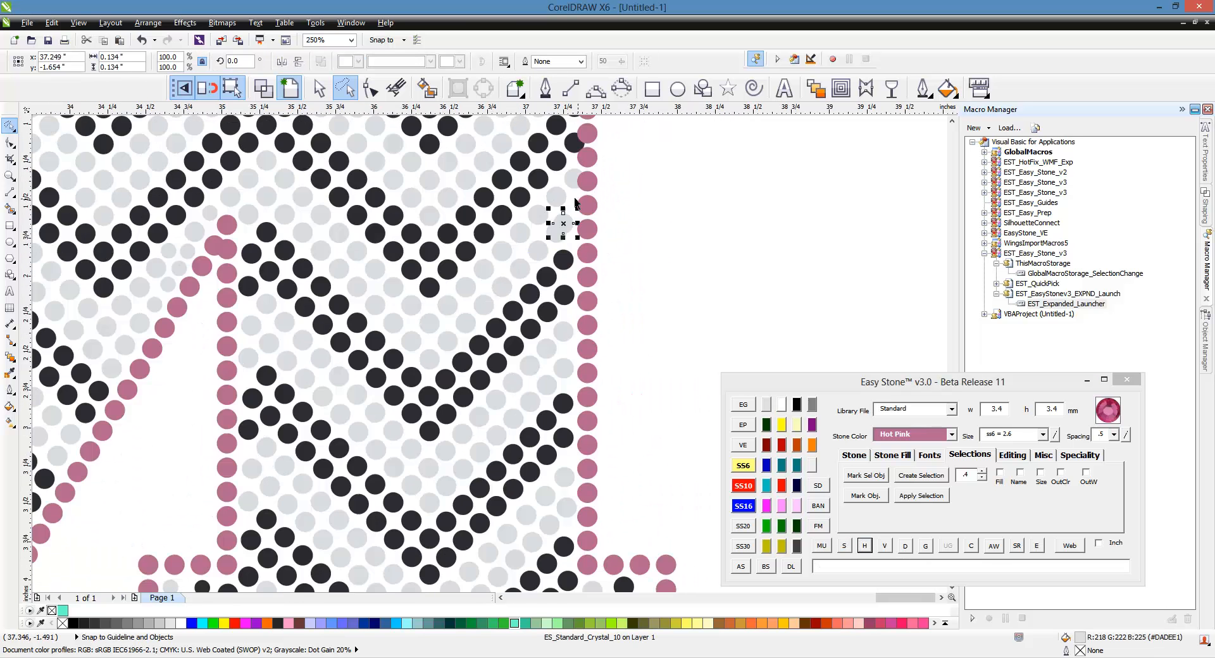
{"action": "left_click", "coordinate": [430, 369], "text": "shift"}
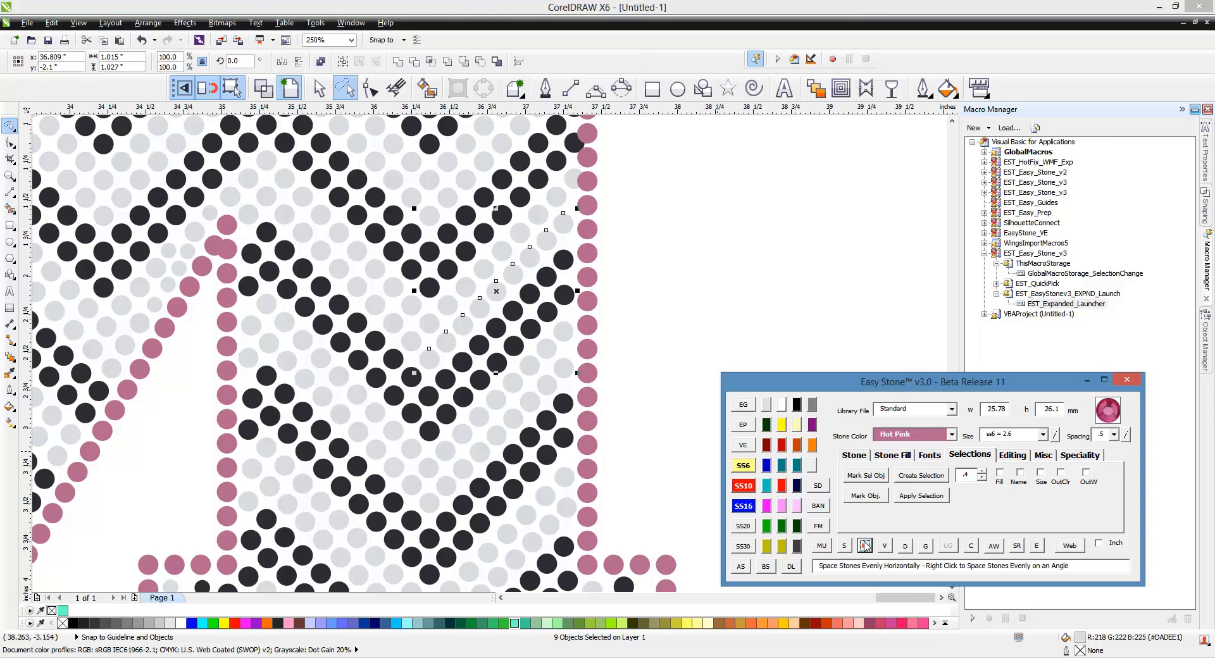
Move the crystal end stone overlapping the right border to about X 37.24, Y -1.42 in and space its ten-stone diagonal evenly on an angle.
{"action": "scroll", "coordinate": [536, 139], "scroll_direction": "up", "scroll_amount": 1}
{"action": "scroll", "coordinate": [571, 193], "scroll_direction": "up", "scroll_amount": 1}
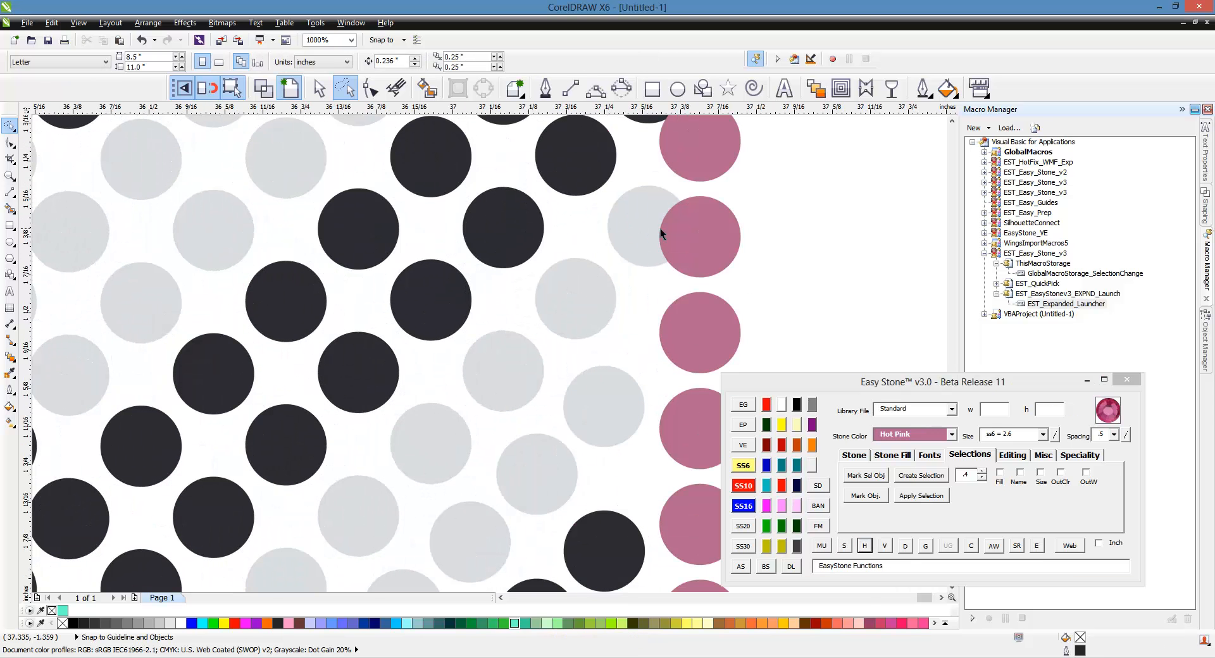
{"action": "left_click", "coordinate": [605, 266]}
{"action": "scroll", "coordinate": [606, 266], "scroll_direction": "down", "scroll_amount": 1}
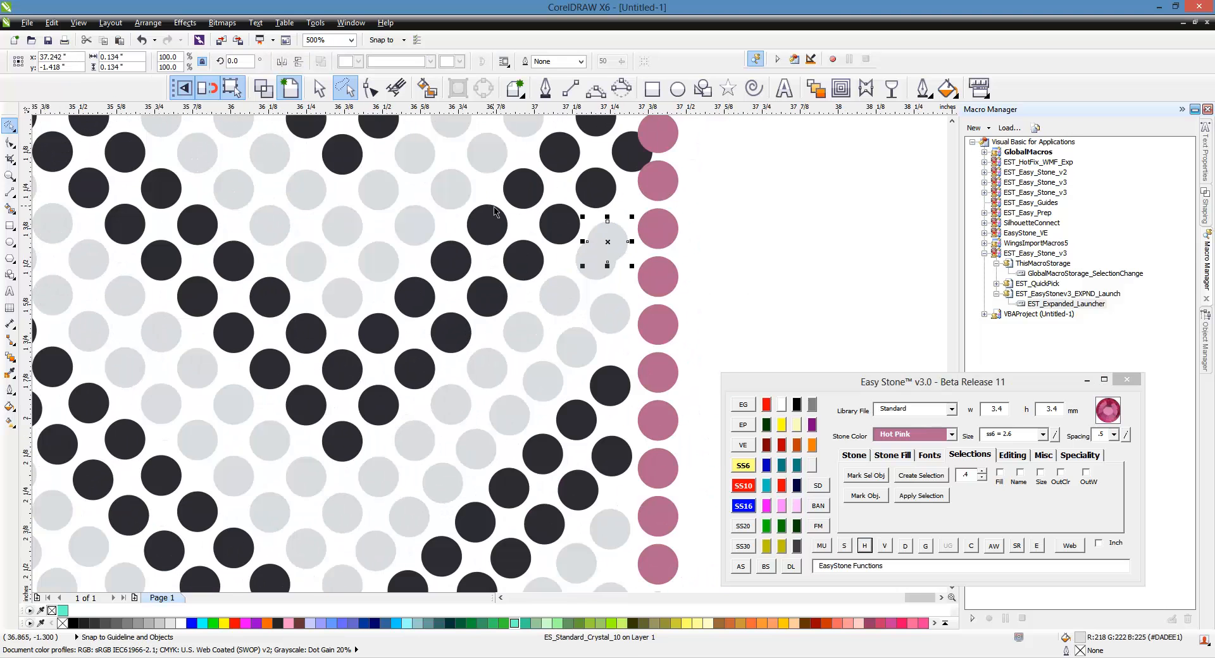
{"action": "left_click", "coordinate": [845, 545]}
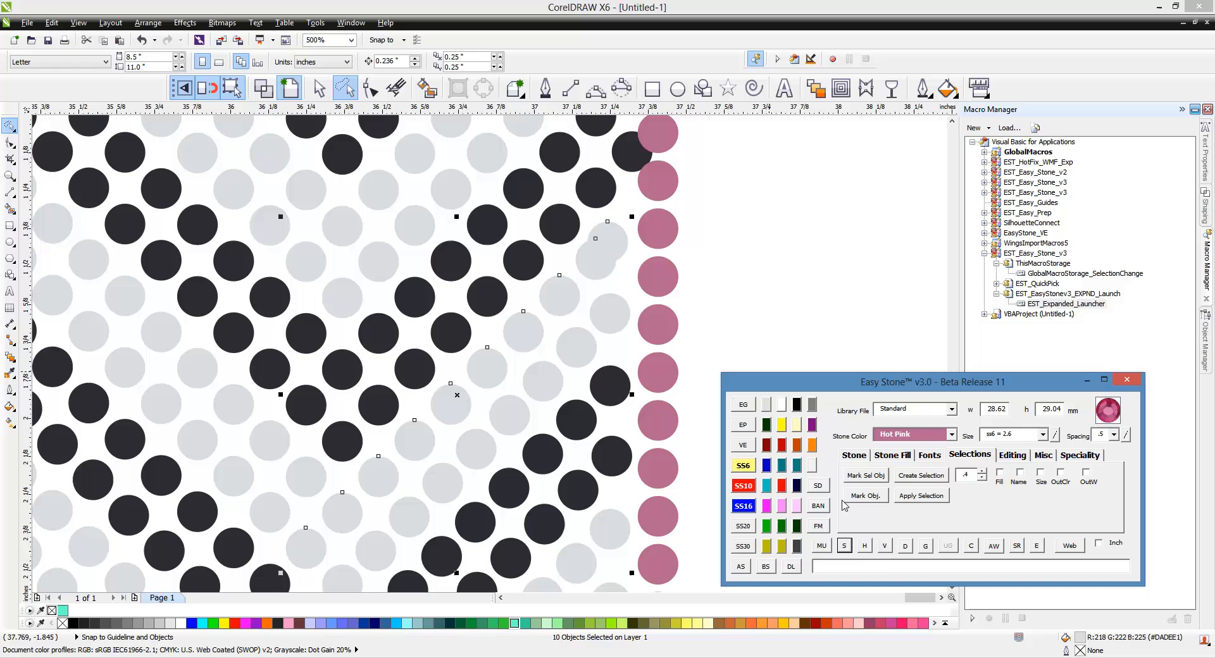
{"action": "left_click", "coordinate": [865, 545]}
Move the next lower black end stone off the border to about X 37.25, Y -1.18 in and space its nine-stone diagonal evenly on an angle.
{"action": "scroll", "coordinate": [610, 171], "scroll_direction": "up", "scroll_amount": 1}
{"action": "left_click_drag", "start_coordinate": [666, 166], "coordinate": [618, 196]}
{"action": "scroll", "coordinate": [618, 196], "scroll_direction": "down", "scroll_amount": 2}
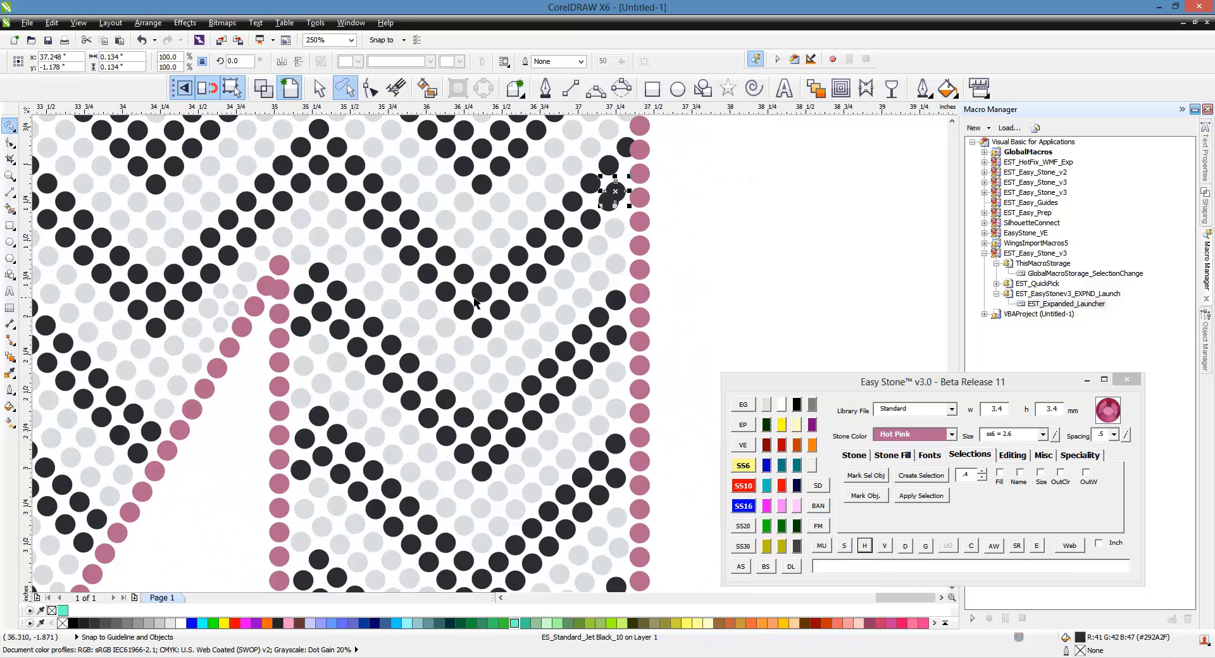
{"action": "left_click", "coordinate": [483, 332], "text": "shift"}
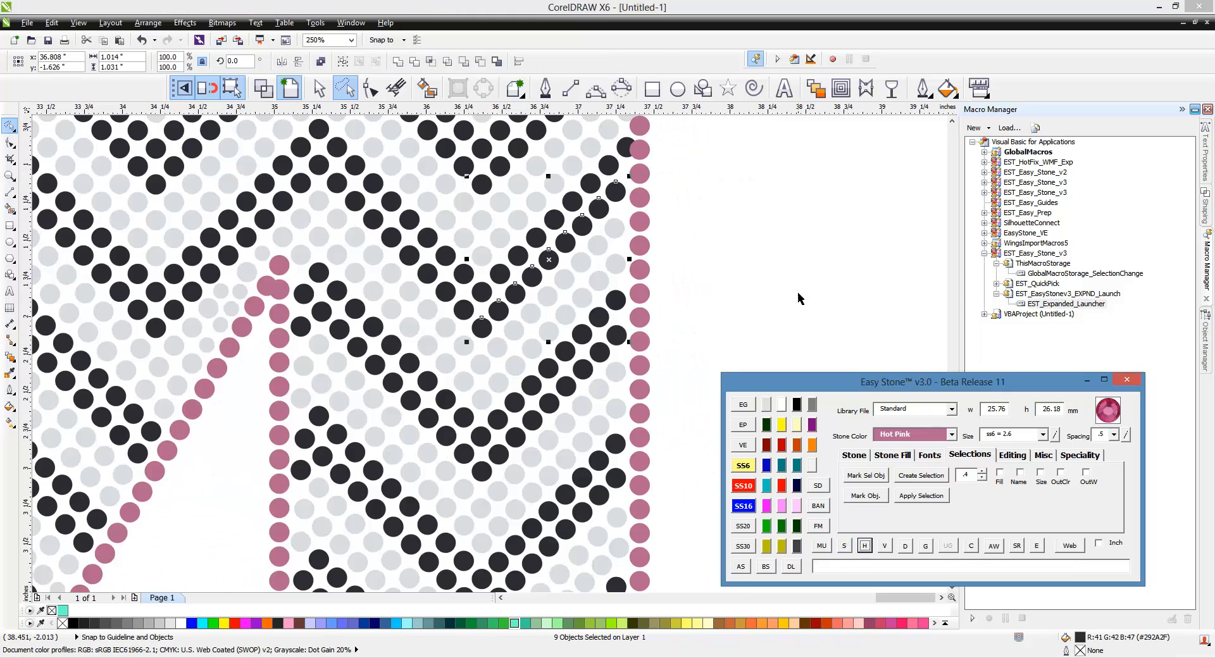
{"action": "left_click", "coordinate": [652, 293]}
Move the upper black end stone off the border to about X 37.25, Y -0.95 in and space its ten-stone diagonal evenly on an angle.
{"action": "scroll", "coordinate": [652, 294], "scroll_direction": "down", "scroll_amount": 1}
{"action": "scroll", "coordinate": [633, 216], "scroll_direction": "up", "scroll_amount": 3}
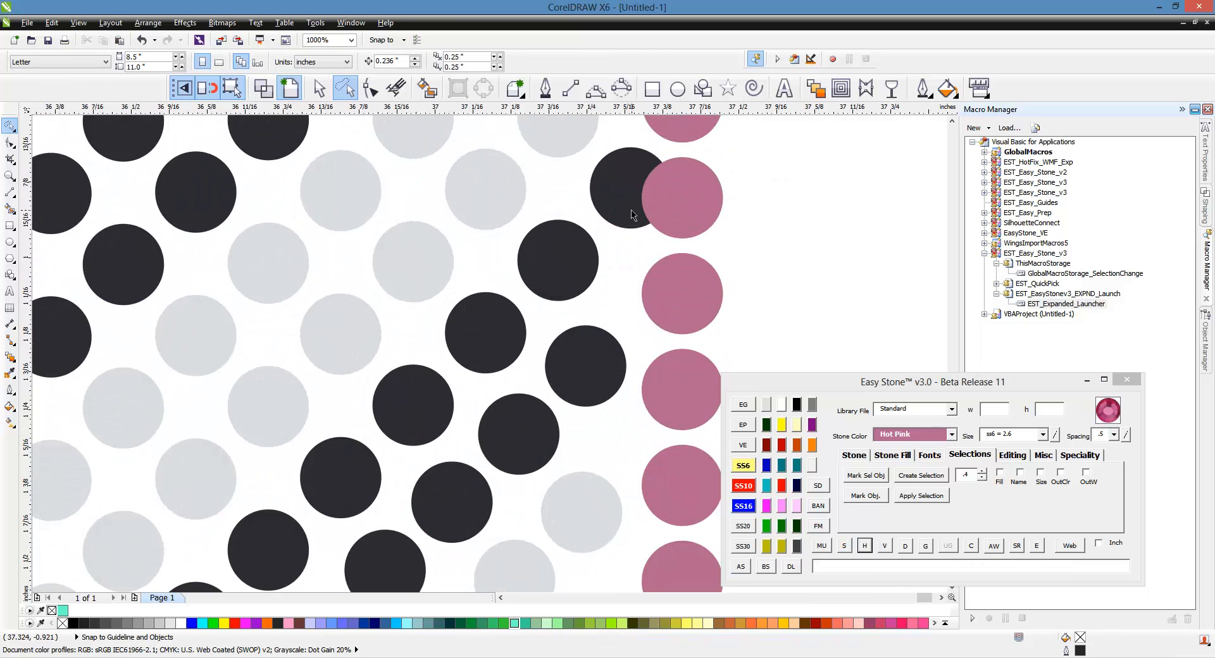
{"action": "left_click_drag", "start_coordinate": [631, 215], "coordinate": [583, 250]}
{"action": "scroll", "coordinate": [453, 372], "scroll_direction": "down", "scroll_amount": 3}
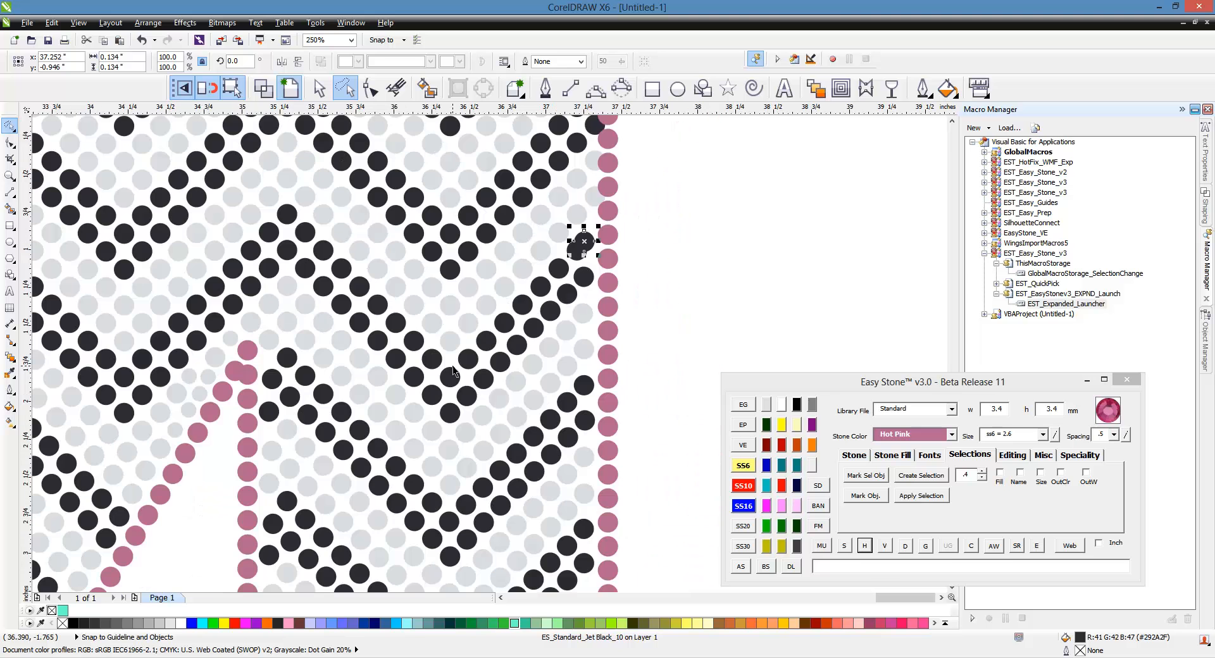
{"action": "left_click", "coordinate": [449, 381], "text": "shift"}
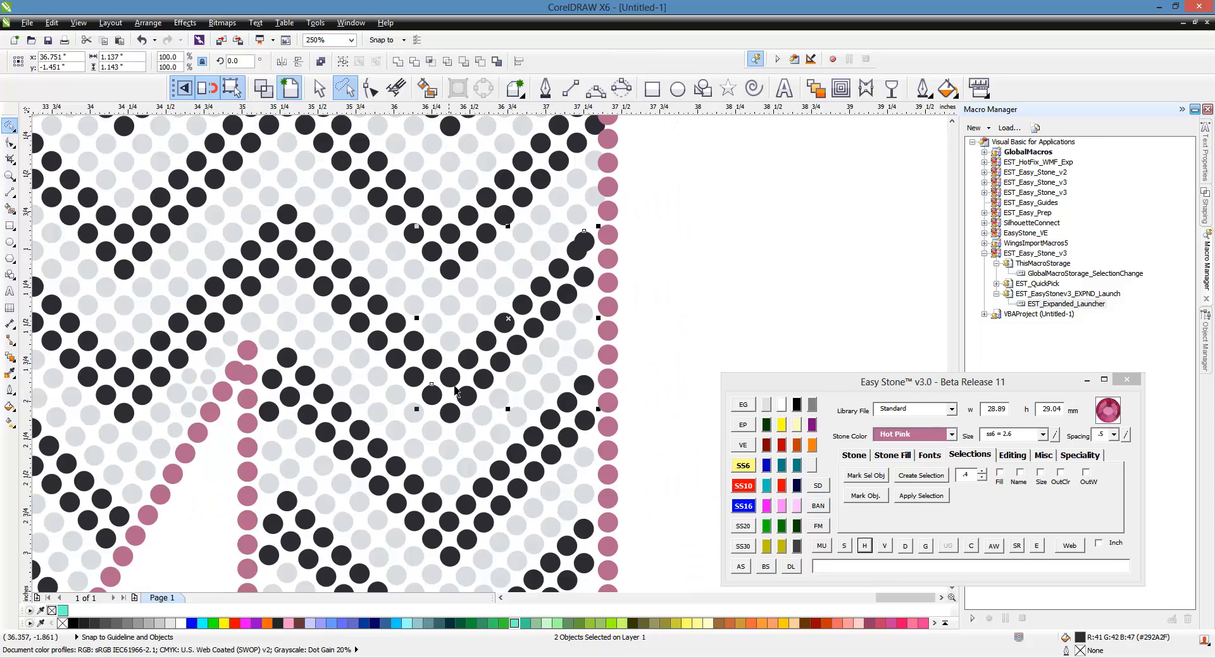
{"action": "left_click", "coordinate": [844, 545]}
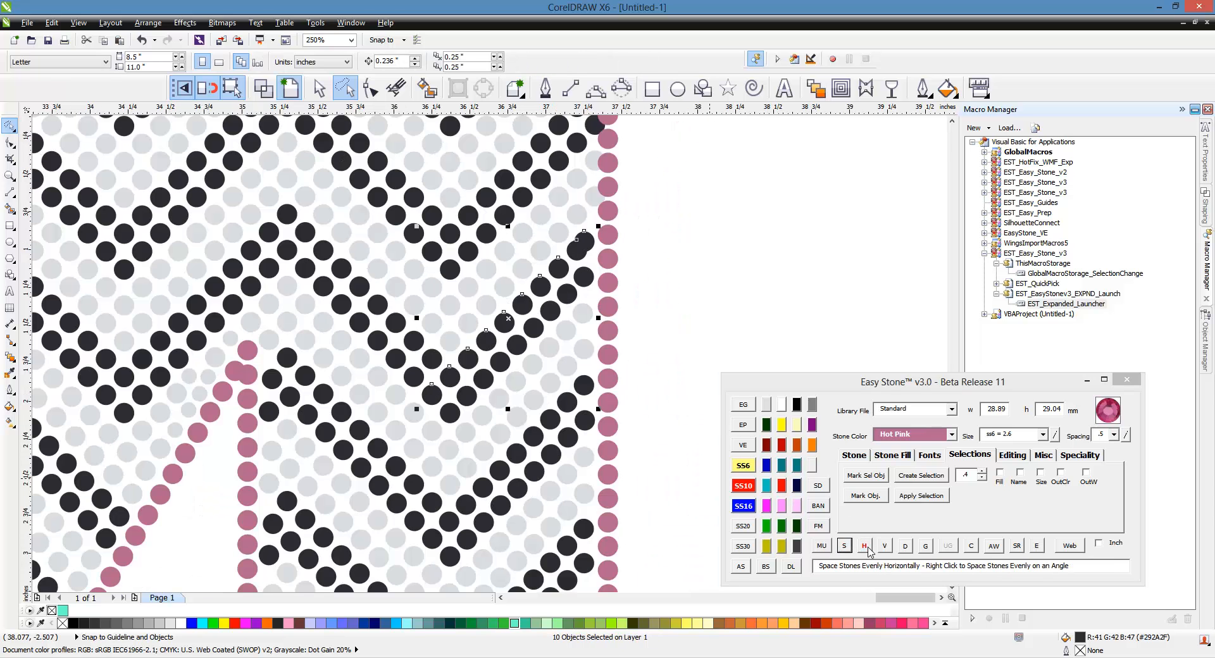
{"action": "left_click", "coordinate": [865, 546]}
Move the crystal end stone above the black rows to about X 37.25, Y -0.71 in and space its nine-stone diagonal evenly on an angle.
{"action": "scroll", "coordinate": [592, 196], "scroll_direction": "up", "scroll_amount": 3}
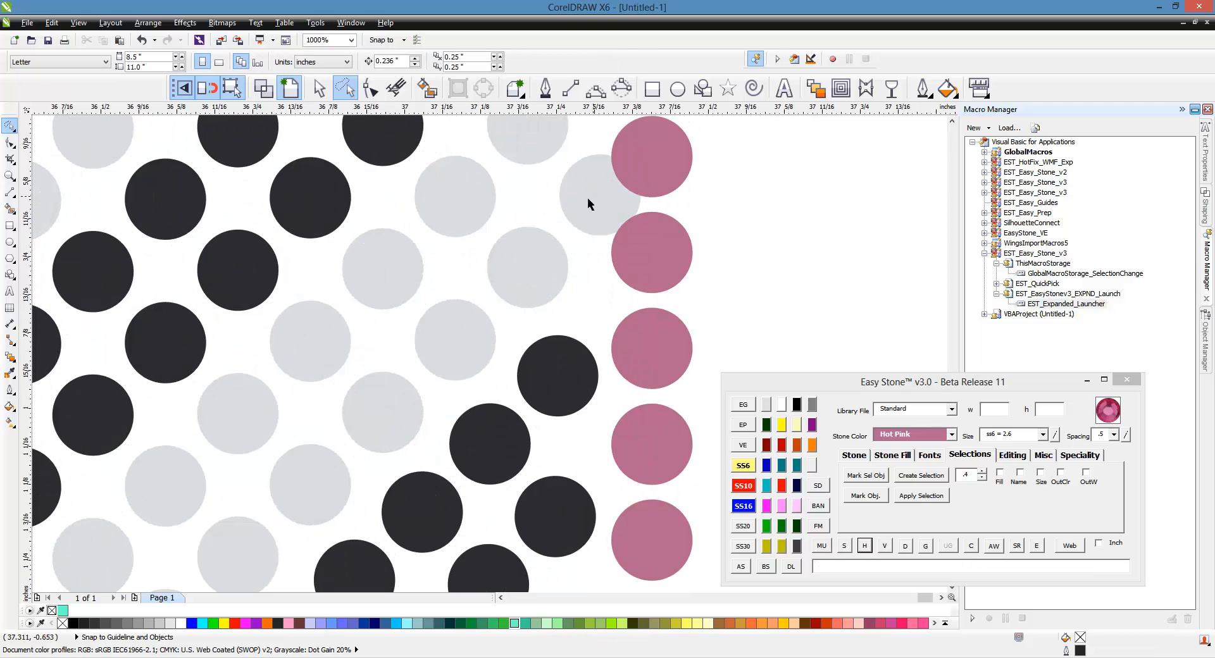
{"action": "left_click_drag", "start_coordinate": [587, 197], "coordinate": [550, 234]}
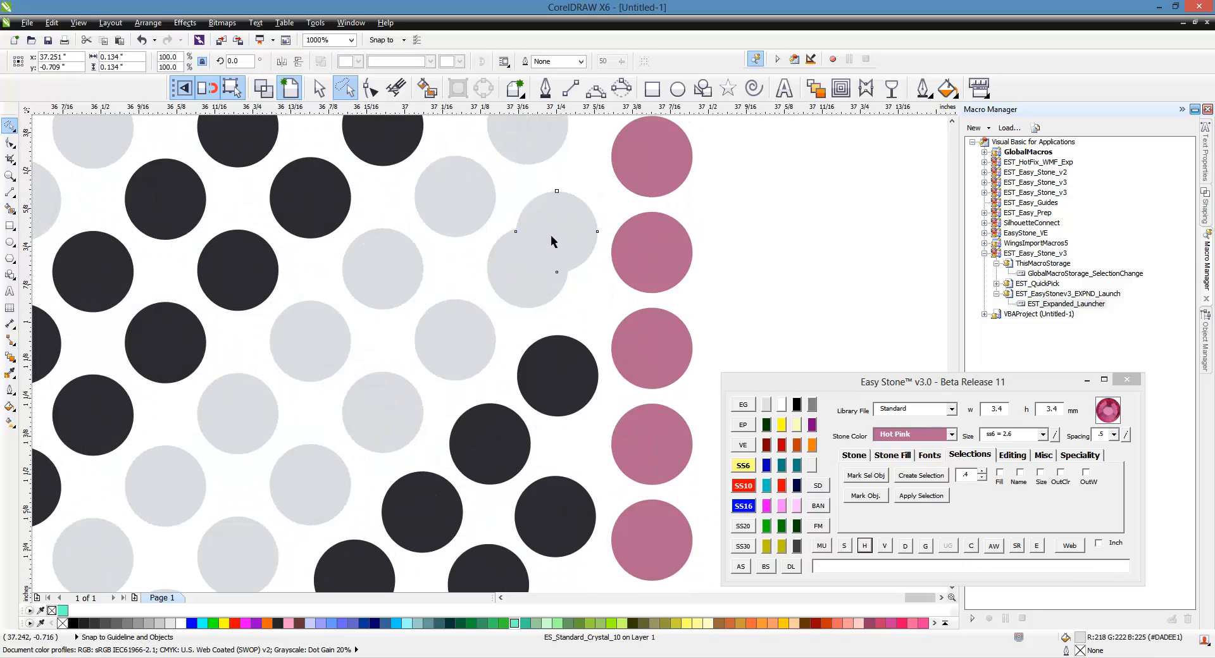
{"action": "scroll", "coordinate": [551, 236], "scroll_direction": "down", "scroll_amount": 2}
{"action": "left_click", "coordinate": [286, 491], "text": "shift"}
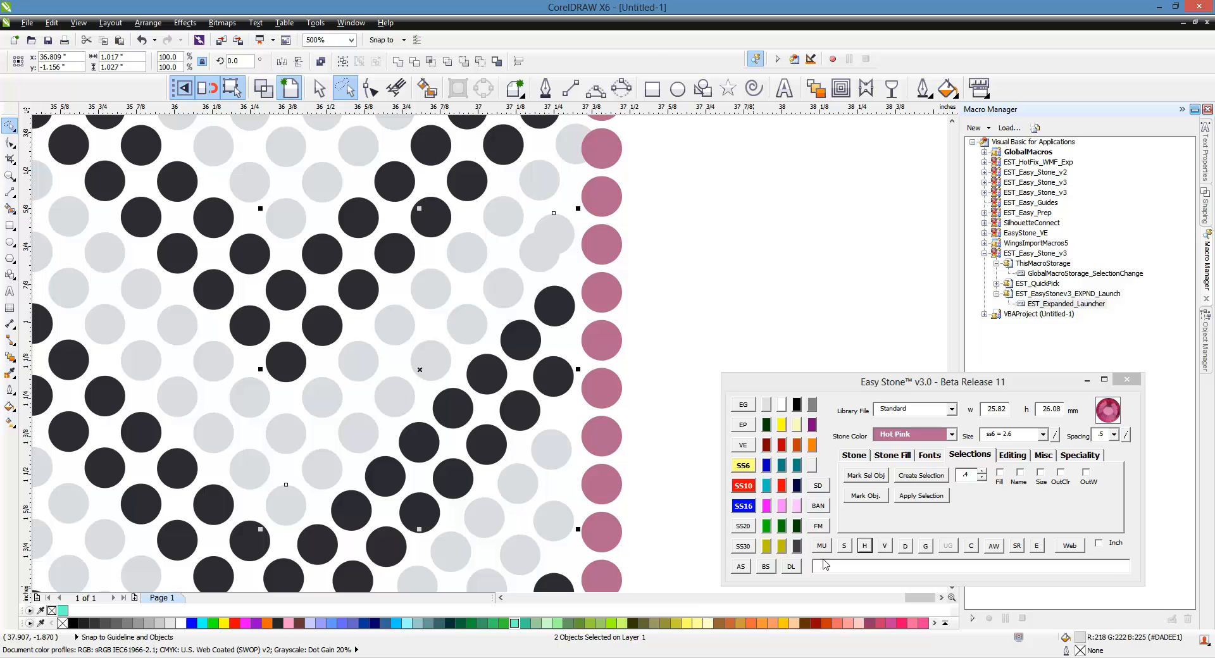
{"action": "left_click", "coordinate": [844, 546]}
{"action": "left_click", "coordinate": [864, 546]}
{"action": "left_click", "coordinate": [681, 243]}
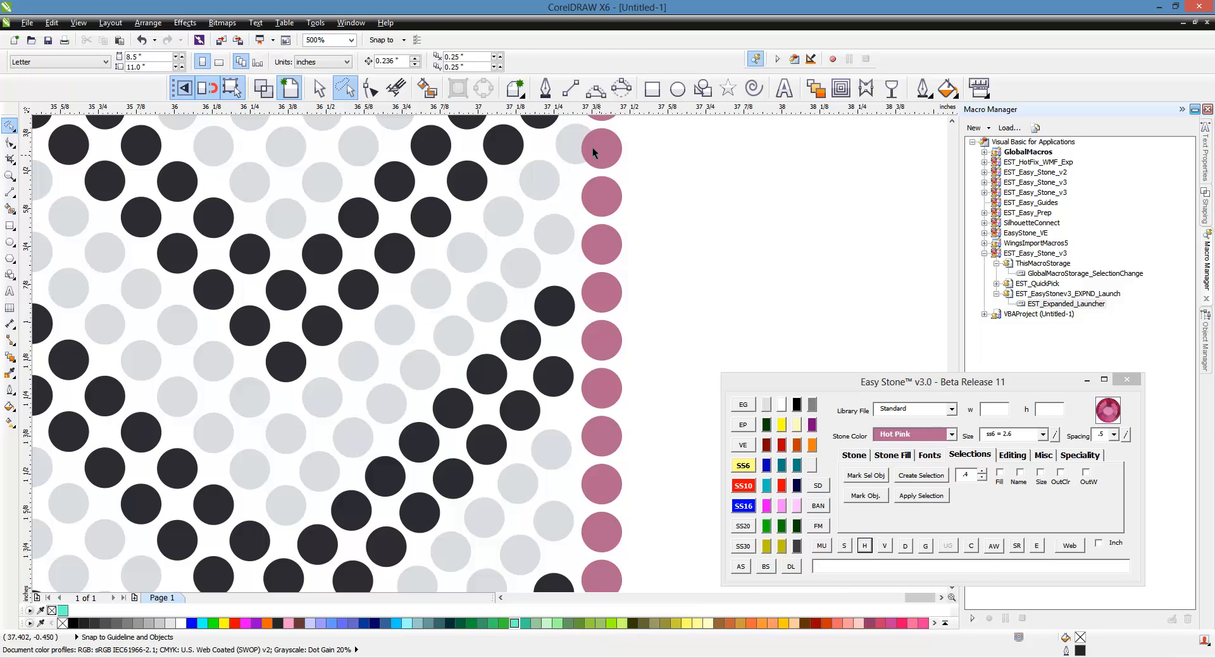
Move the following crystal end stone to about X 37.25, Y -0.47 in and space its ten-stone diagonal evenly on an angle.
{"action": "left_click", "coordinate": [558, 156]}
{"action": "left_click_drag", "start_coordinate": [545, 165], "coordinate": [544, 168]}
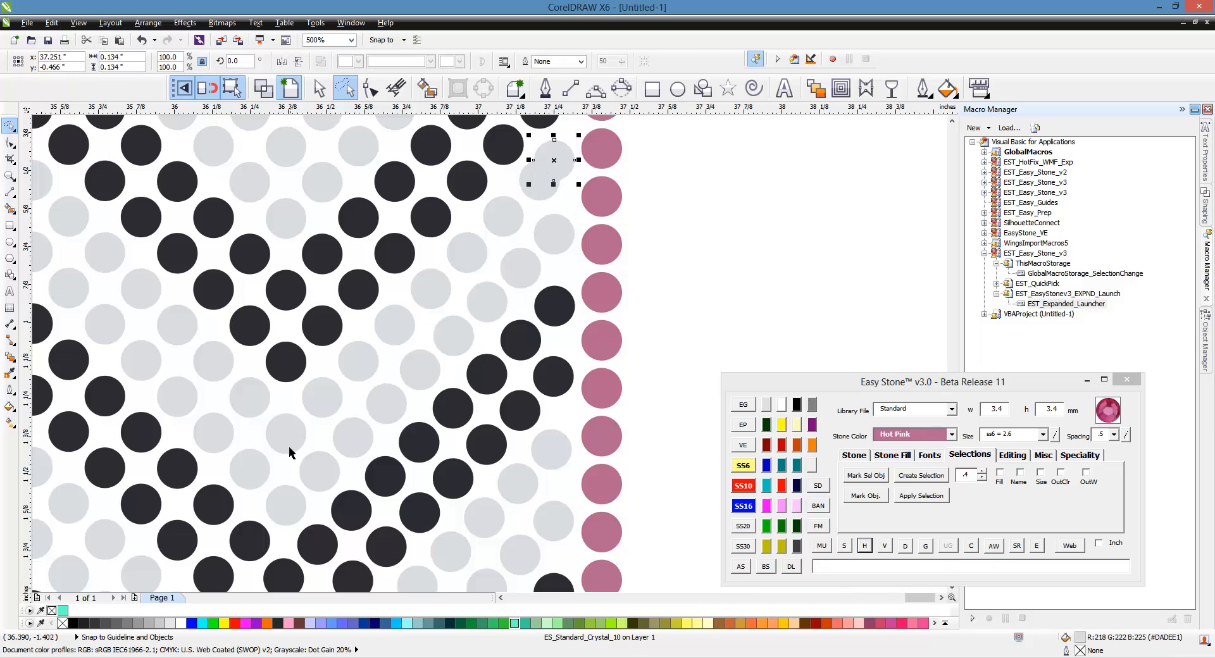
{"action": "left_click", "coordinate": [249, 468], "text": "shift"}
{"action": "left_click", "coordinate": [844, 550]}
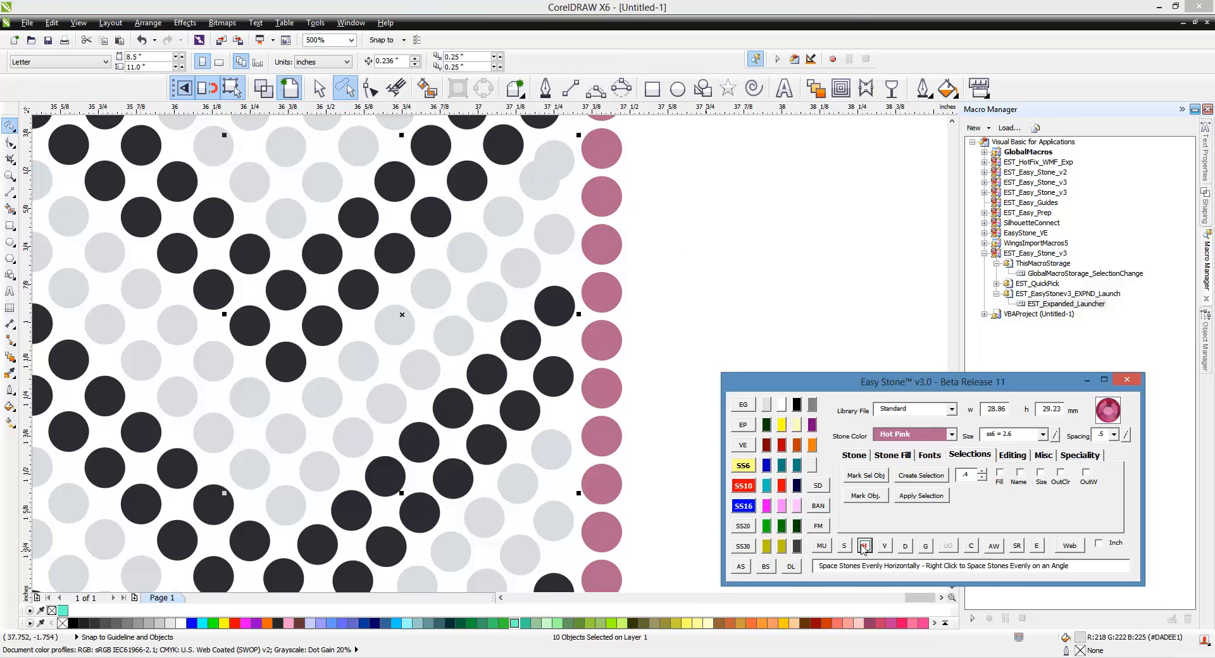
Move the next black end stone off the border to about X 37.26, Y -0.22 in and space its nine-stone diagonal evenly on an angle.
{"action": "scroll", "coordinate": [644, 324], "scroll_direction": "down", "scroll_amount": 1}
{"action": "scroll", "coordinate": [643, 321], "scroll_direction": "up", "scroll_amount": 3}
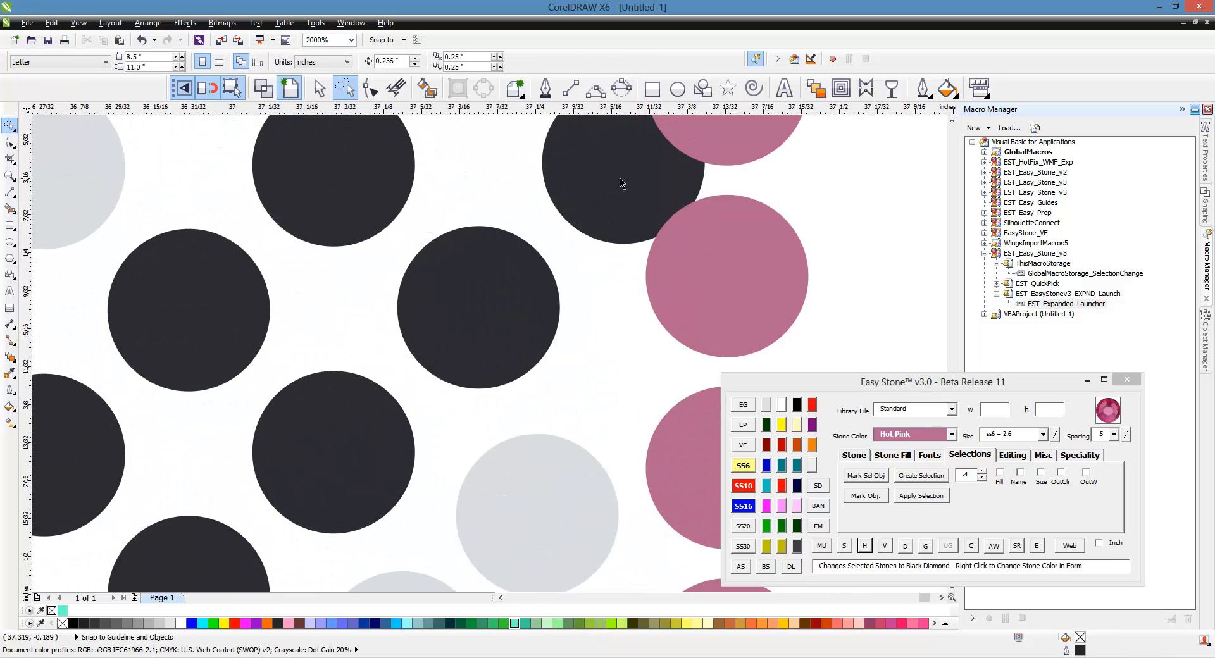
{"action": "left_click_drag", "start_coordinate": [556, 127], "coordinate": [528, 238]}
{"action": "scroll", "coordinate": [573, 218], "scroll_direction": "down", "scroll_amount": 2}
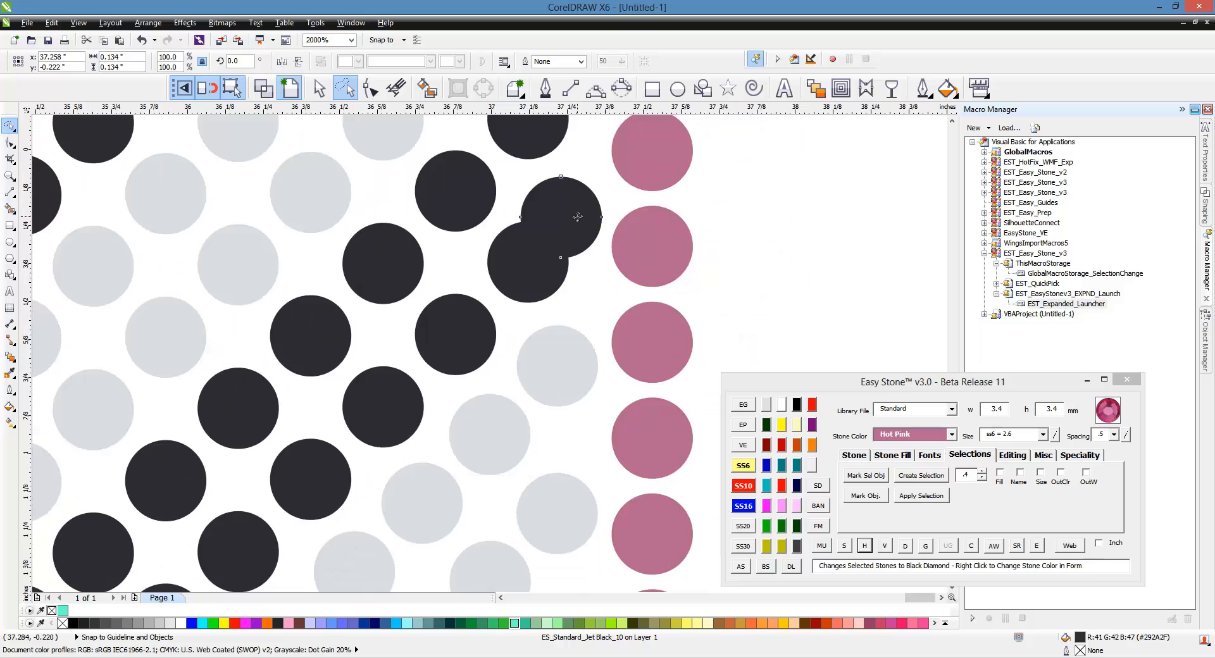
{"action": "left_click", "coordinate": [314, 501], "text": "shift"}
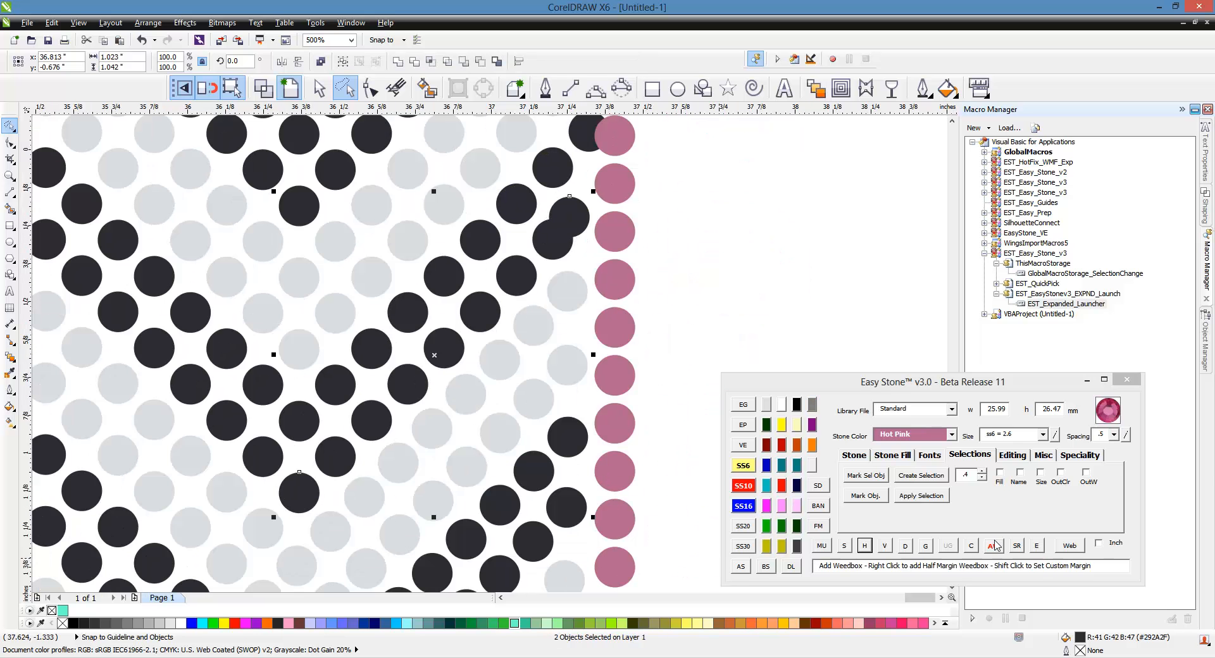
{"action": "left_click", "coordinate": [847, 548]}
{"action": "left_click", "coordinate": [864, 546]}
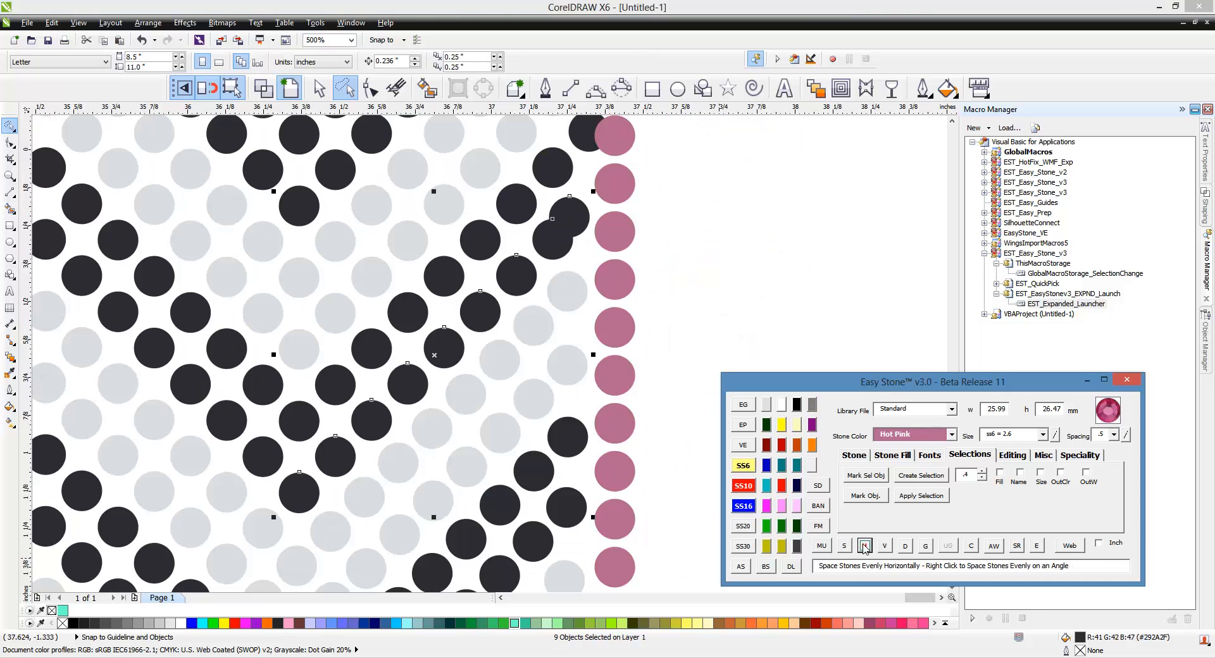
{"action": "left_click", "coordinate": [733, 299]}
Move the upper black end stone inward to about X 37.25, Y 0.01 in and space its diagonal evenly on an angle.
{"action": "scroll", "coordinate": [564, 322], "scroll_direction": "down", "scroll_amount": 2}
{"action": "scroll", "coordinate": [559, 235], "scroll_direction": "up", "scroll_amount": 2}
{"action": "scroll", "coordinate": [598, 389], "scroll_direction": "up", "scroll_amount": 1}
{"action": "left_click_drag", "start_coordinate": [610, 399], "coordinate": [563, 425]}
{"action": "scroll", "coordinate": [562, 425], "scroll_direction": "down", "scroll_amount": 2}
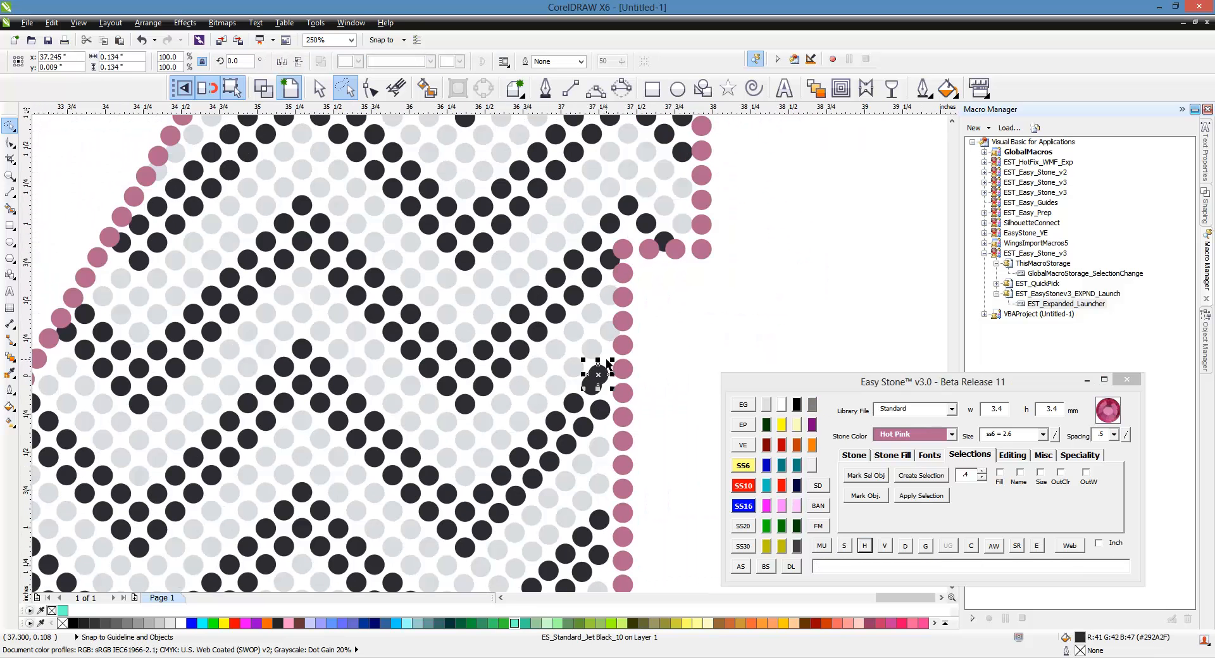
{"action": "left_click", "coordinate": [454, 533], "text": "shift"}
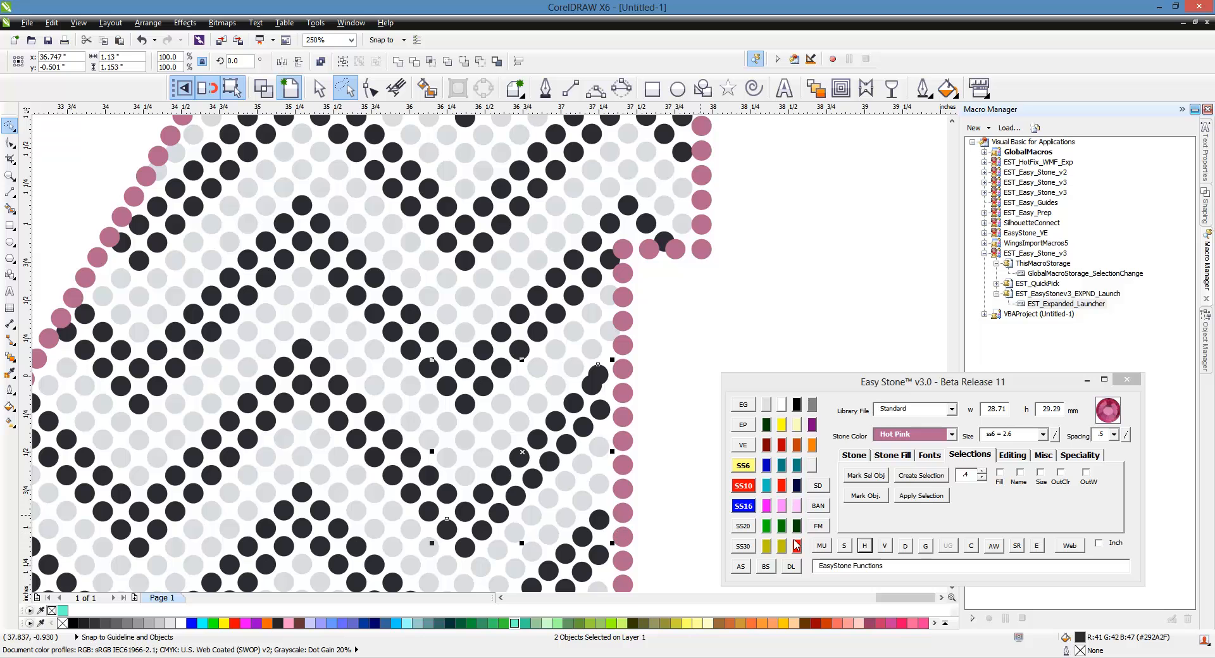
{"action": "left_click", "coordinate": [865, 545]}
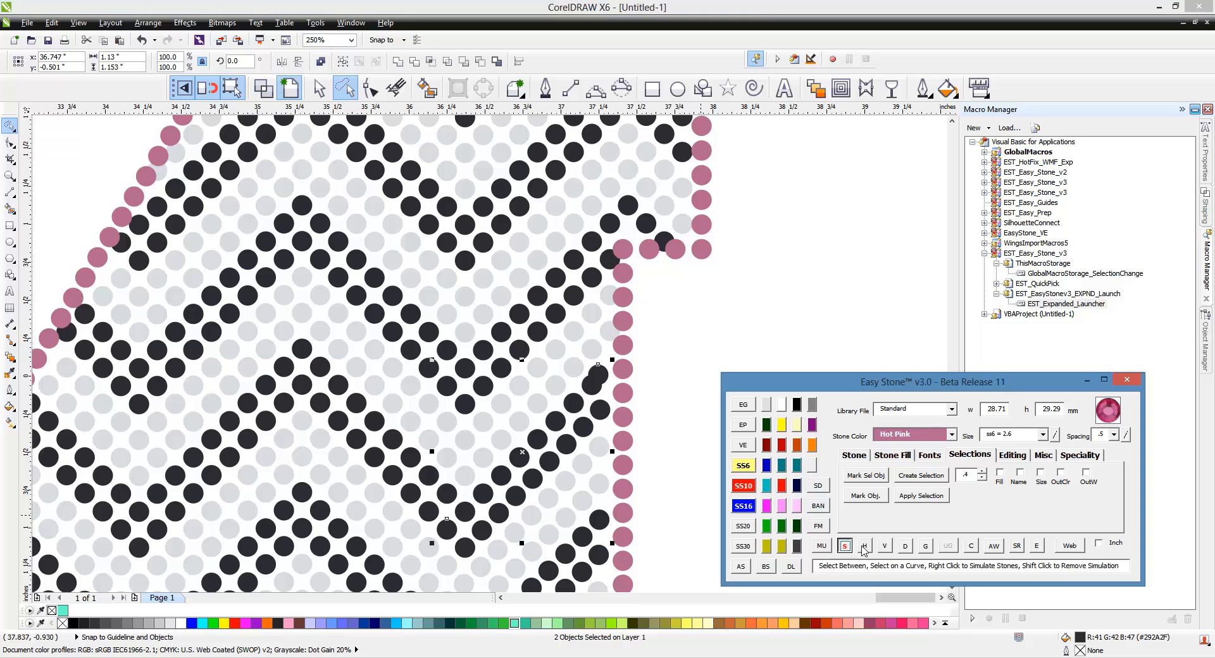
{"action": "left_click", "coordinate": [748, 350]}
Move the crystal end stone above the spaced black rows off the right border and space its nine-stone diagonal evenly on an angle.
{"action": "scroll", "coordinate": [596, 339], "scroll_direction": "up", "scroll_amount": 2}
{"action": "left_click_drag", "start_coordinate": [636, 336], "coordinate": [594, 371]}
{"action": "scroll", "coordinate": [593, 371], "scroll_direction": "down", "scroll_amount": 2}
{"action": "left_click", "coordinate": [460, 465], "text": "shift"}
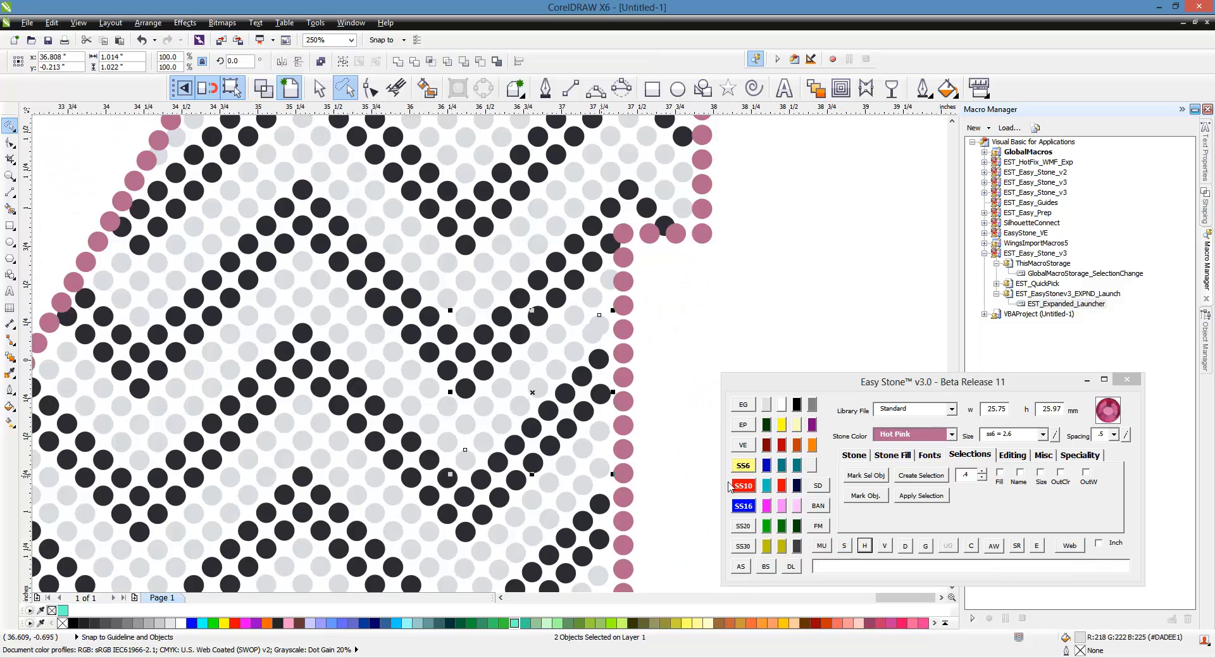
{"action": "left_click", "coordinate": [862, 544]}
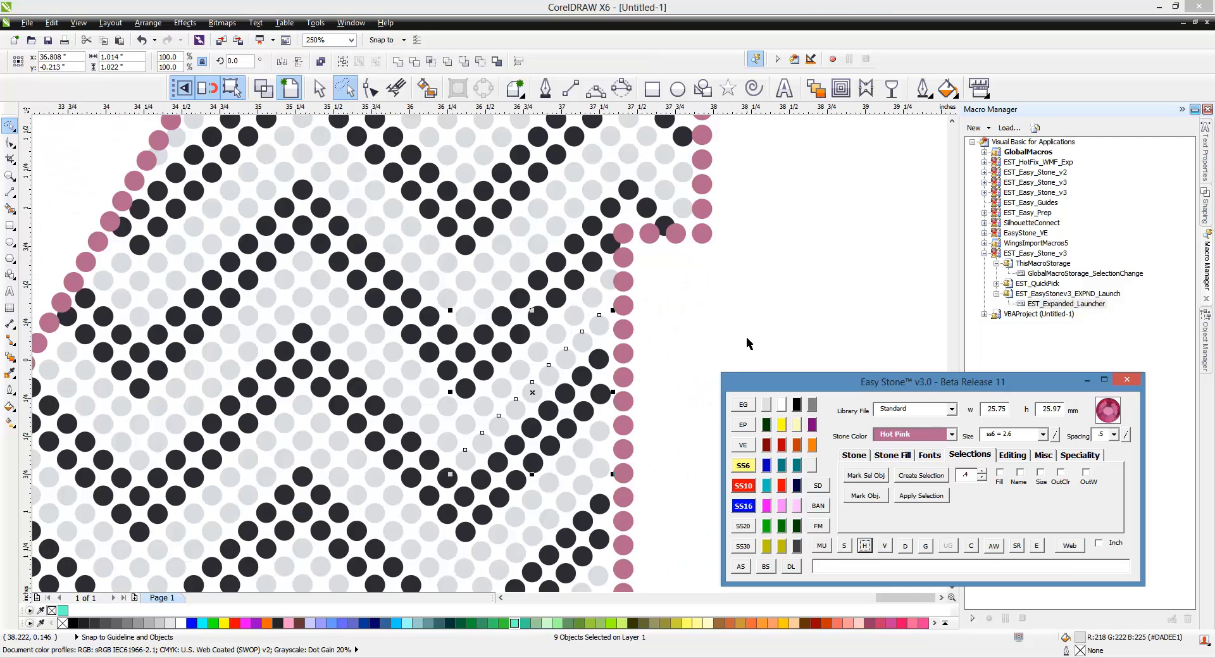
Move the following crystal end stone, just below the next black rows, inward from the border and space its diagonal evenly on an angle.
{"action": "scroll", "coordinate": [596, 298], "scroll_direction": "up", "scroll_amount": 2}
{"action": "left_click_drag", "start_coordinate": [526, 353], "coordinate": [513, 361]}
{"action": "scroll", "coordinate": [696, 269], "scroll_direction": "down", "scroll_amount": 2}
{"action": "left_click", "coordinate": [518, 438], "text": "shift"}
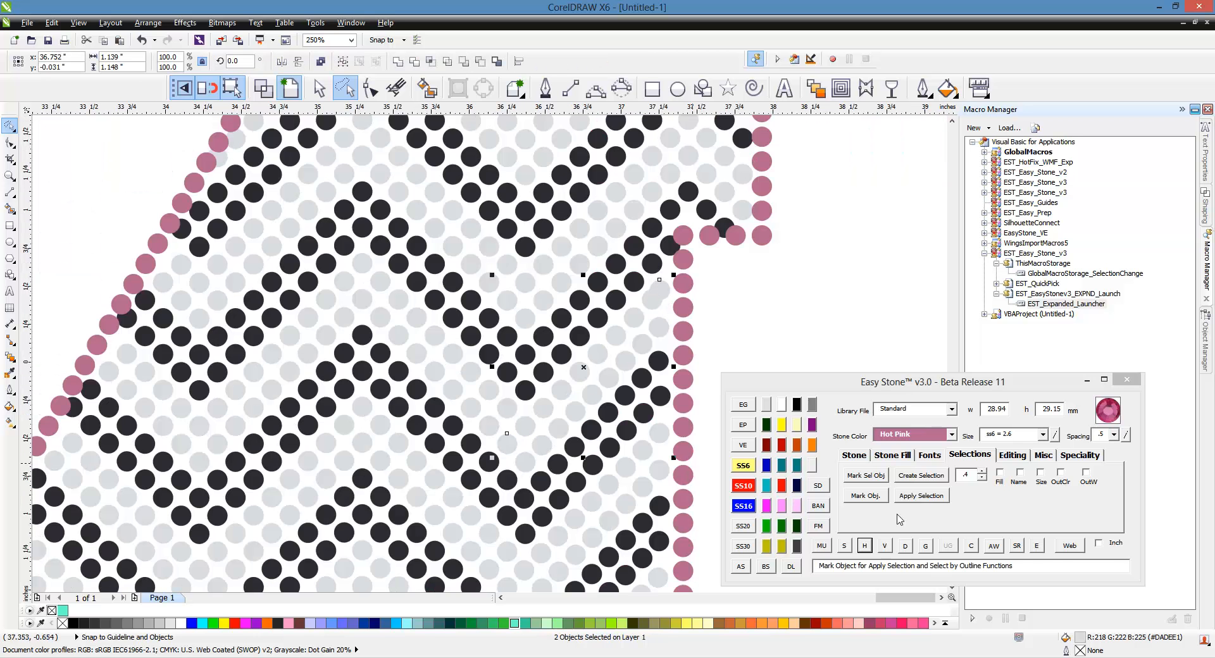
{"action": "left_click", "coordinate": [923, 344]}
Move the black end stone beside the border's inner corner to about X 37.25, Y 0.71 in and space its diagonal evenly on an angle.
{"action": "scroll", "coordinate": [684, 272], "scroll_direction": "up", "scroll_amount": 2}
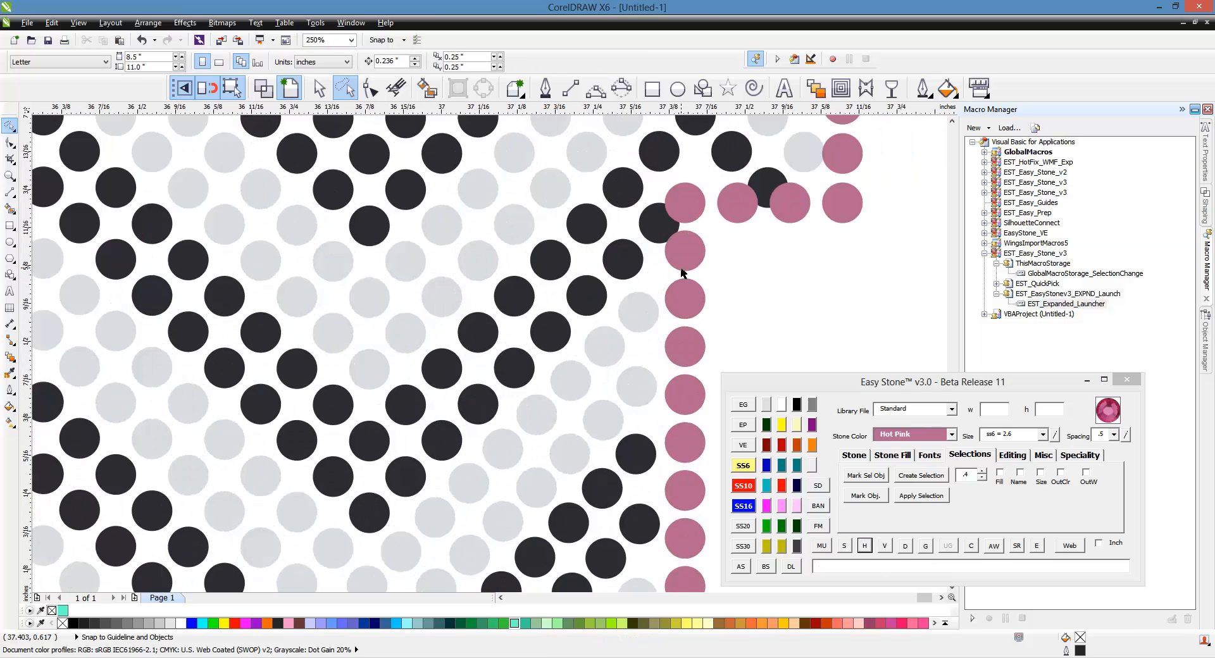
{"action": "scroll", "coordinate": [682, 273], "scroll_direction": "up", "scroll_amount": 2}
{"action": "left_click_drag", "start_coordinate": [638, 208], "coordinate": [595, 234]}
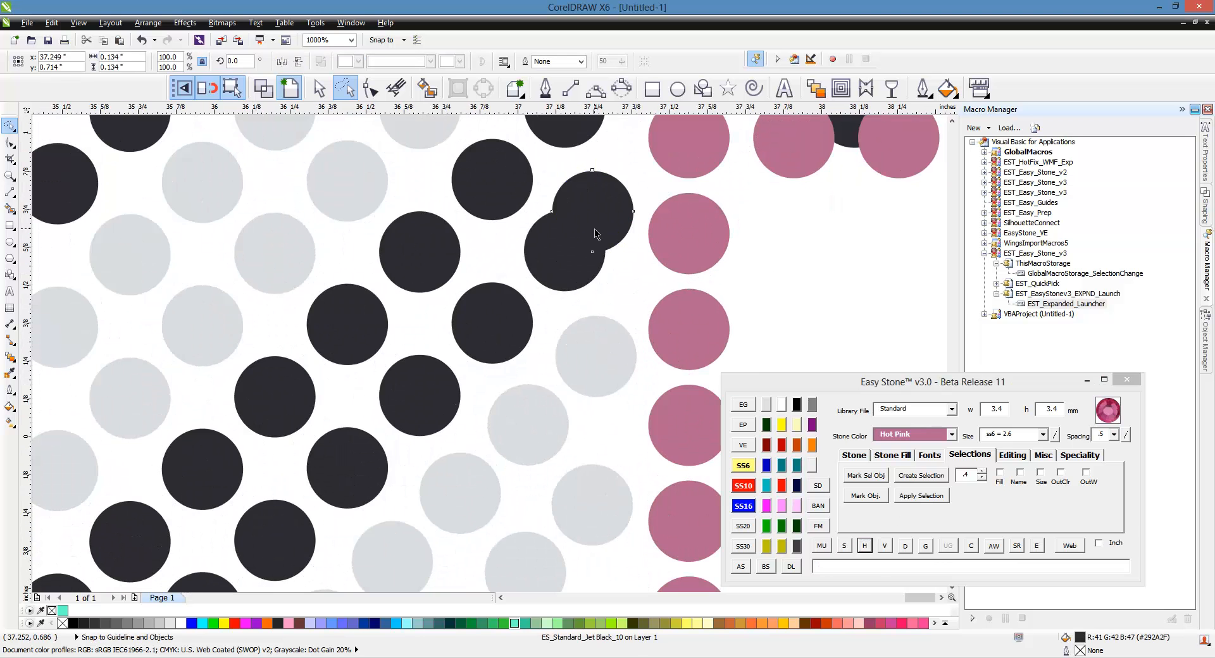
{"action": "scroll", "coordinate": [595, 234], "scroll_direction": "down", "scroll_amount": 2}
{"action": "left_click", "coordinate": [457, 362], "text": "shift"}
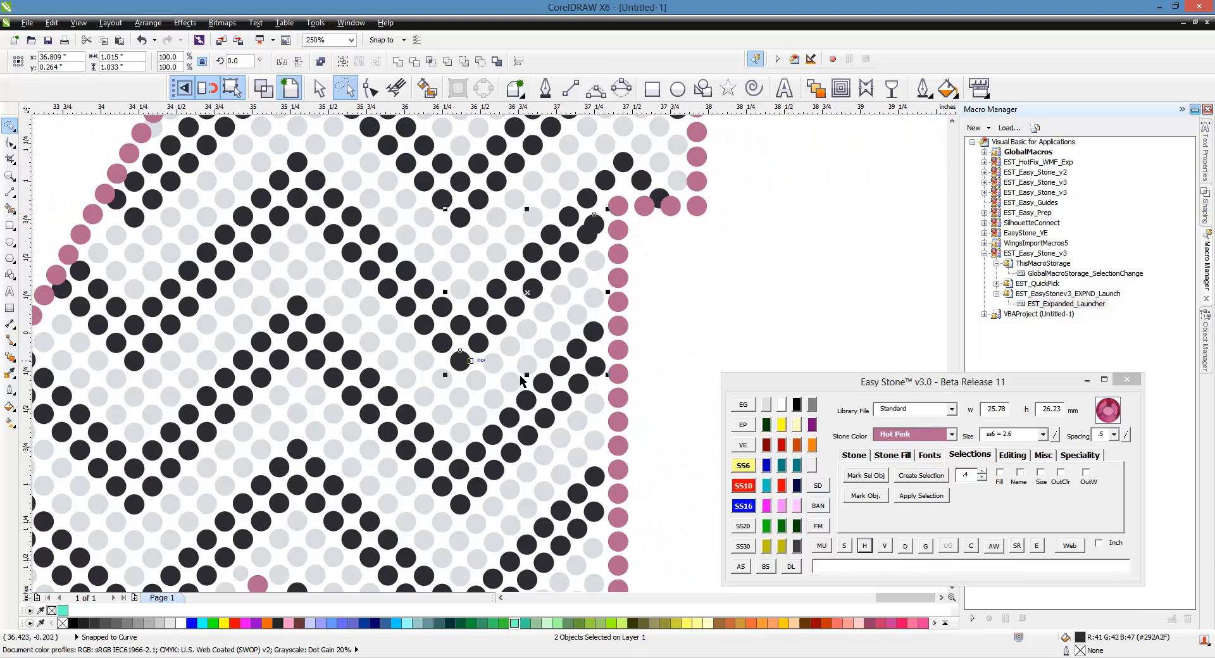
{"action": "left_click", "coordinate": [876, 502]}
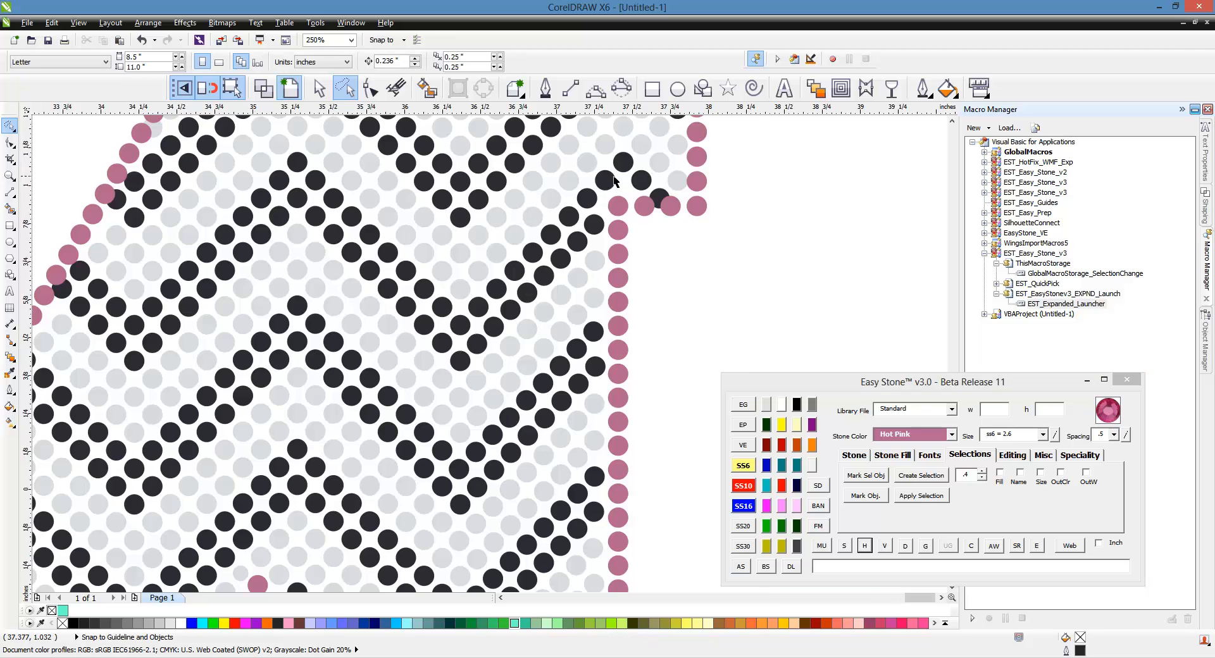
Delete the black stone overlapping the horizontal pink border row beside the inner corner.
{"action": "scroll", "coordinate": [614, 182], "scroll_direction": "up", "scroll_amount": 1}
{"action": "scroll", "coordinate": [657, 158], "scroll_direction": "down", "scroll_amount": 1}
{"action": "scroll", "coordinate": [657, 158], "scroll_direction": "up", "scroll_amount": 2}
{"action": "left_click", "coordinate": [656, 282]}
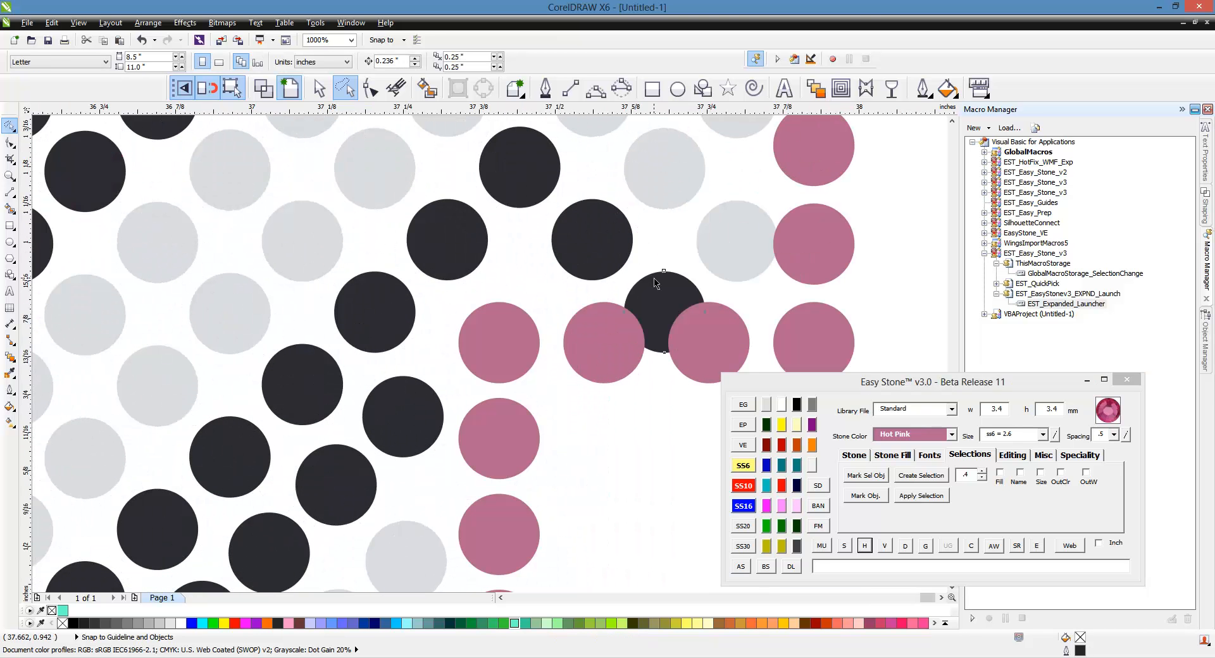
{"action": "key", "text": "Delete"}
Change the crystal stone in the border's outer corner to size SS6 and move it to about X 37.77, Y 1.00 in.
{"action": "scroll", "coordinate": [655, 277], "scroll_direction": "down", "scroll_amount": 2}
{"action": "scroll", "coordinate": [636, 258], "scroll_direction": "up", "scroll_amount": 2}
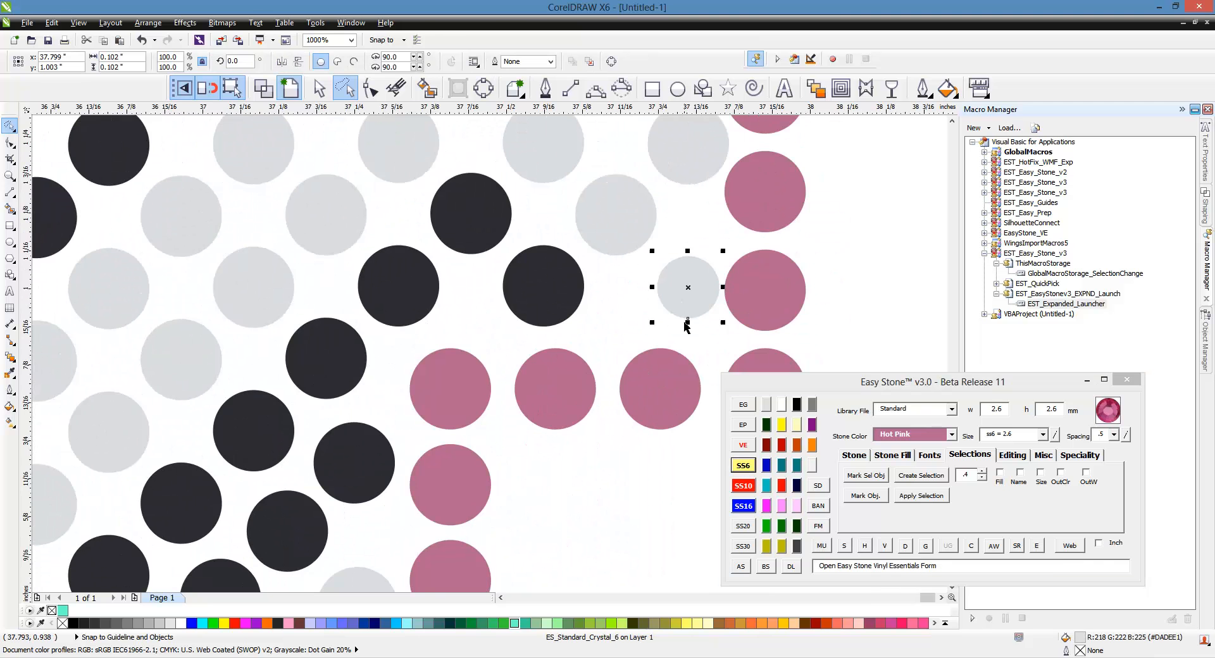
{"action": "scroll", "coordinate": [679, 303], "scroll_direction": "down", "scroll_amount": 1}
{"action": "scroll", "coordinate": [621, 354], "scroll_direction": "up", "scroll_amount": 3}
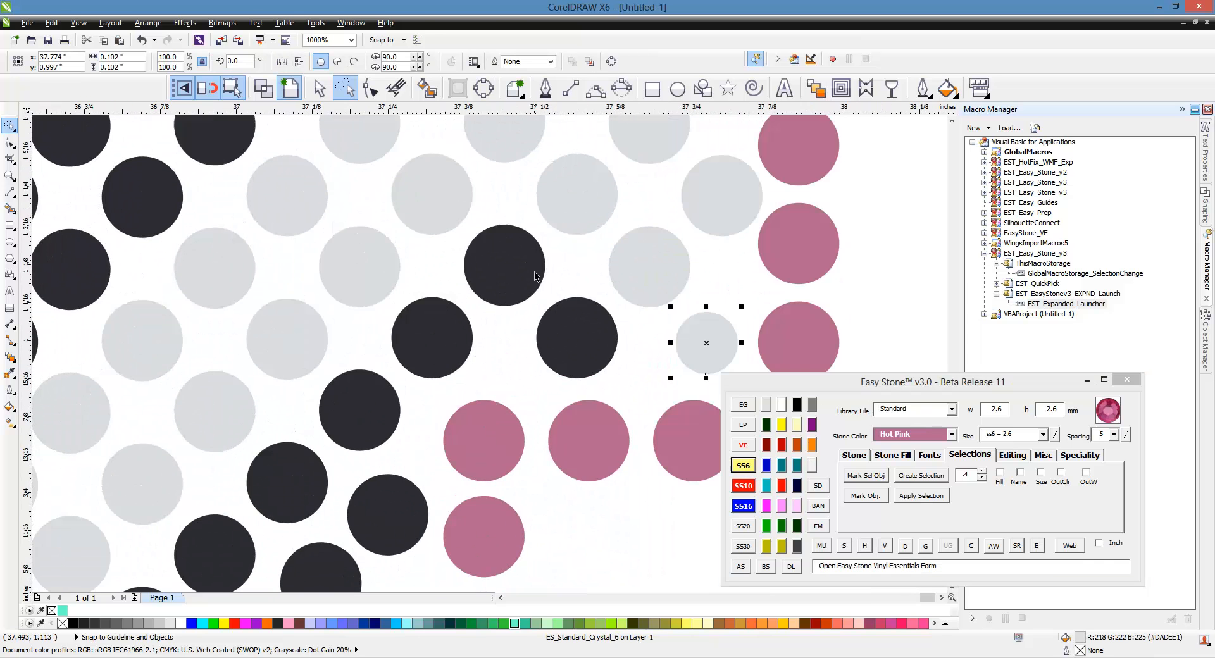
{"action": "scroll", "coordinate": [622, 354], "scroll_direction": "down", "scroll_amount": 3}
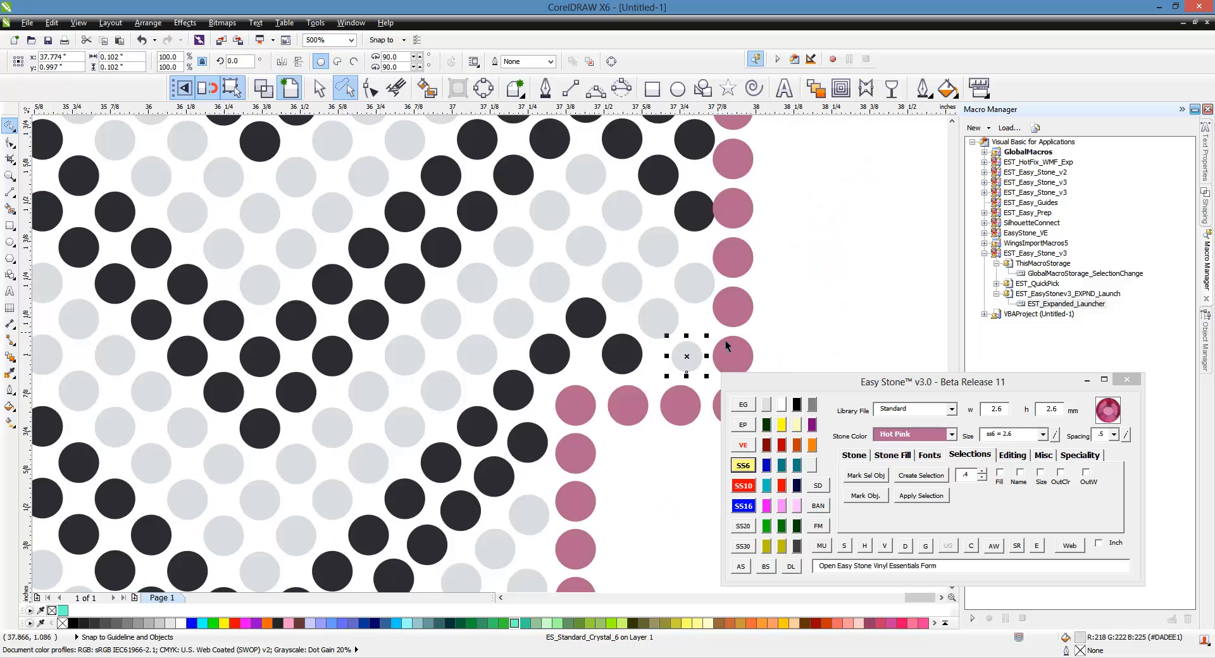
Duplicate the SS6 crystal stone just above itself in the border's outer corner and move the lower one to about X 37.73, Y 0.97 in.
{"action": "scroll", "coordinate": [667, 361], "scroll_direction": "up", "scroll_amount": 1}
{"action": "scroll", "coordinate": [667, 362], "scroll_direction": "up", "scroll_amount": 1}
{"action": "left_click_drag", "start_coordinate": [664, 363], "coordinate": [694, 278]}
{"action": "right_click", "coordinate": [695, 278]}
{"action": "left_click_drag", "start_coordinate": [617, 371], "coordinate": [623, 369]}
{"action": "scroll", "coordinate": [631, 347], "scroll_direction": "down", "scroll_amount": 2}
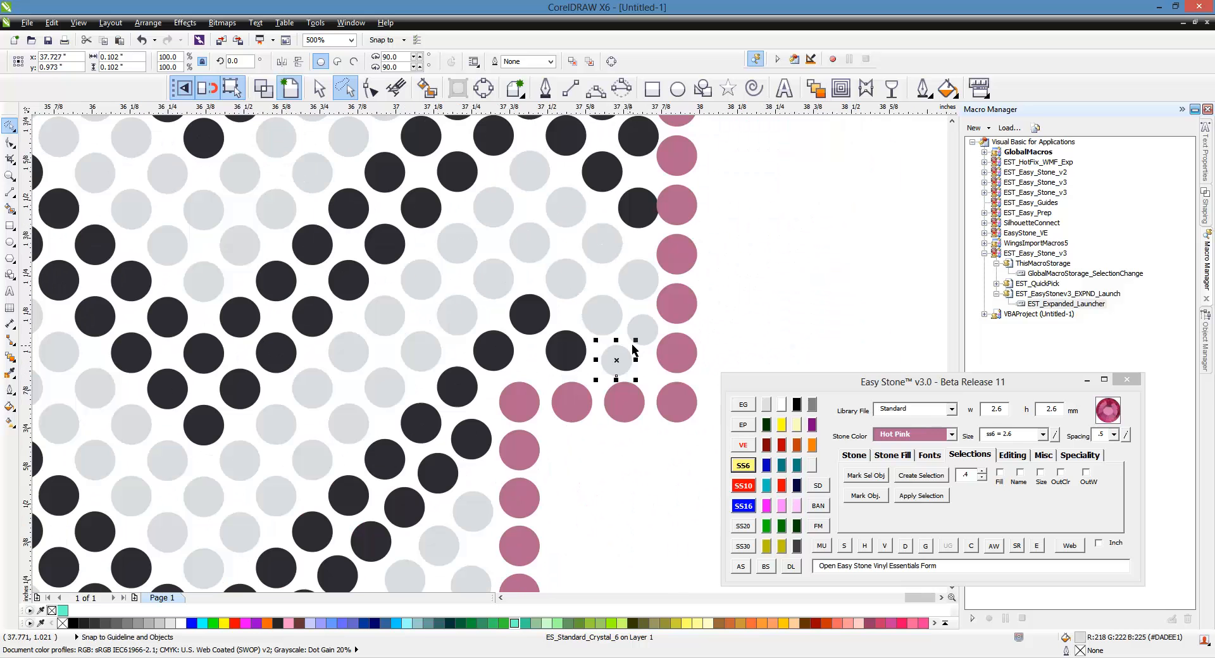
{"action": "left_click", "coordinate": [609, 335]}
{"action": "scroll", "coordinate": [593, 313], "scroll_direction": "down", "scroll_amount": 1}
Move the black end stone above that corner to about X 37.77, Y 1.50 in and space its diagonal evenly on an angle.
{"action": "scroll", "coordinate": [587, 240], "scroll_direction": "up", "scroll_amount": 2}
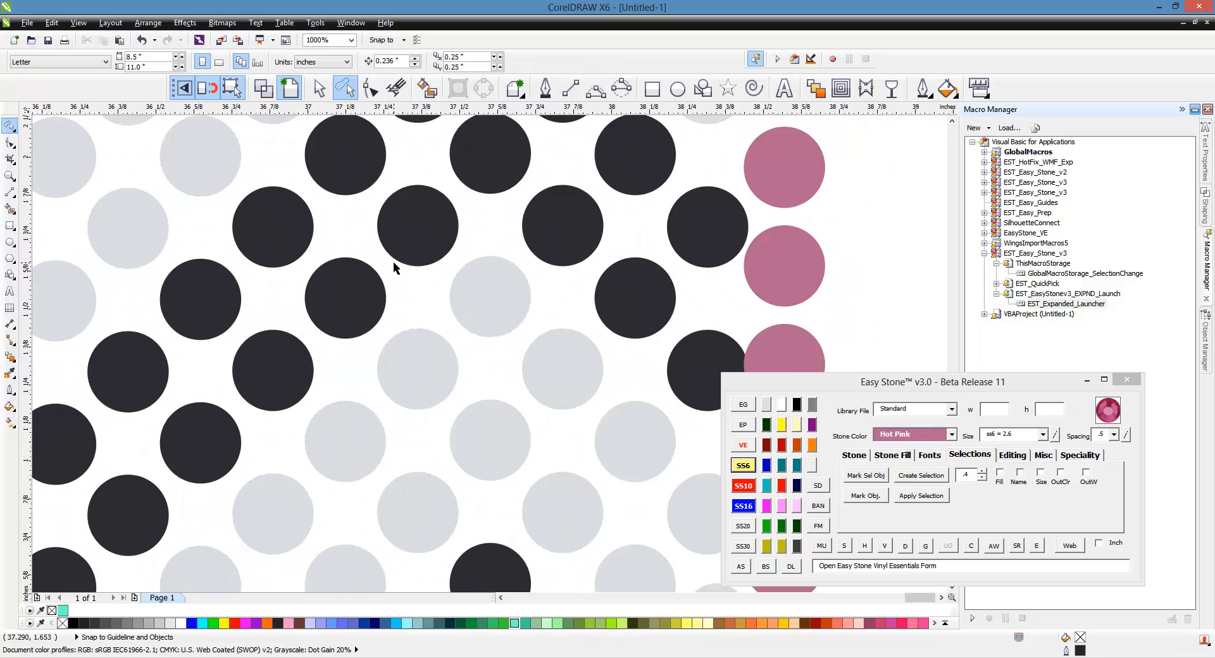
{"action": "scroll", "coordinate": [394, 263], "scroll_direction": "down", "scroll_amount": 1}
{"action": "scroll", "coordinate": [584, 340], "scroll_direction": "up", "scroll_amount": 1}
{"action": "left_click_drag", "start_coordinate": [583, 341], "coordinate": [571, 329]}
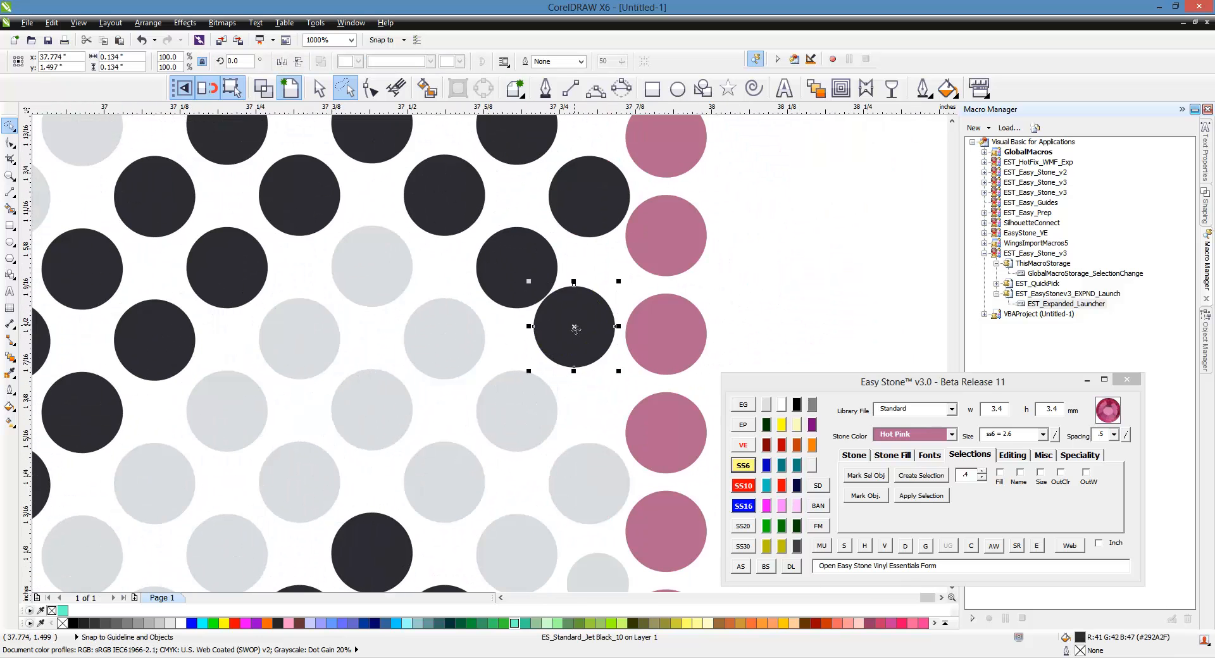
{"action": "scroll", "coordinate": [571, 329], "scroll_direction": "down", "scroll_amount": 1}
{"action": "scroll", "coordinate": [520, 261], "scroll_direction": "up", "scroll_amount": 1}
{"action": "left_click_drag", "start_coordinate": [393, 217], "coordinate": [636, 462]}
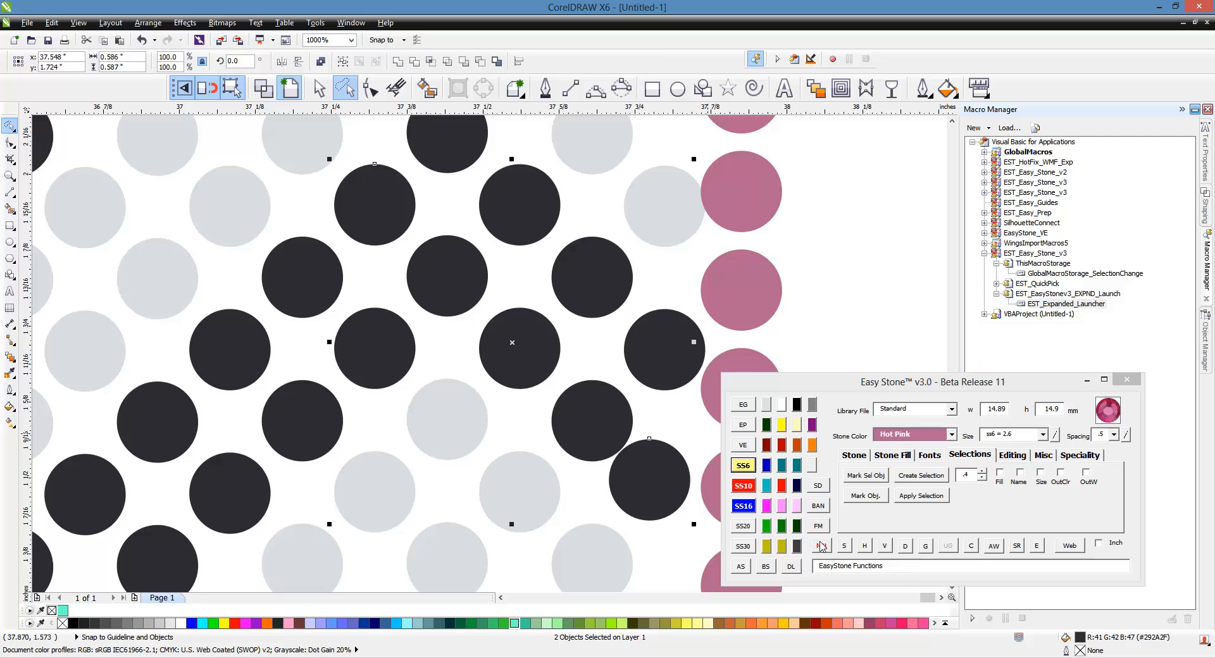
{"action": "left_click", "coordinate": [845, 547]}
{"action": "right_click", "coordinate": [868, 545]}
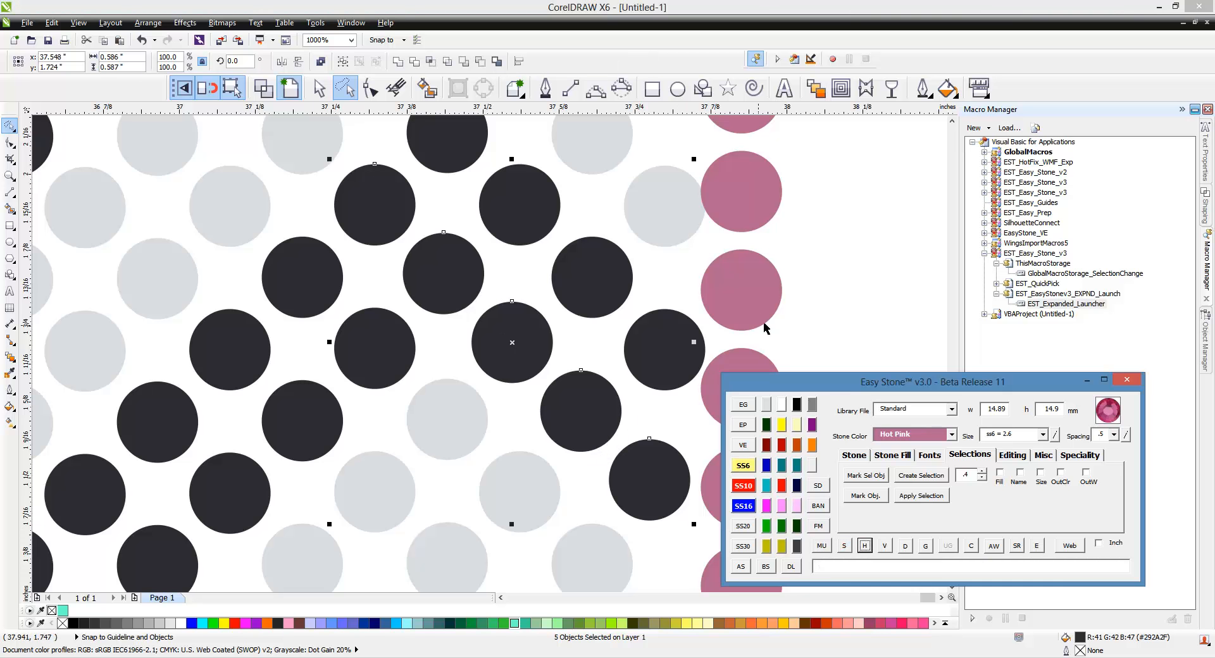
Move the next black end stone up the vertical border to about X 37.78, Y 1.74 in and space its diagonal evenly on an angle.
{"action": "left_click_drag", "start_coordinate": [665, 345], "coordinate": [651, 329]}
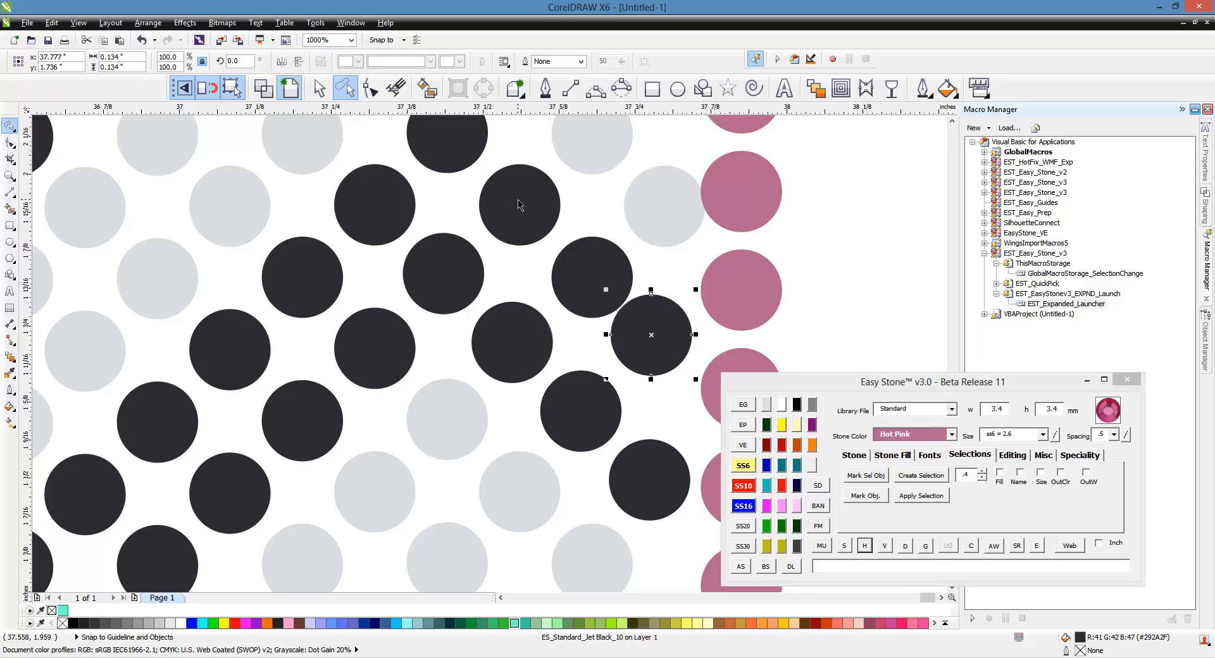
{"action": "left_click", "coordinate": [462, 146], "text": "shift"}
{"action": "left_click", "coordinate": [846, 543]}
{"action": "left_click", "coordinate": [864, 546]}
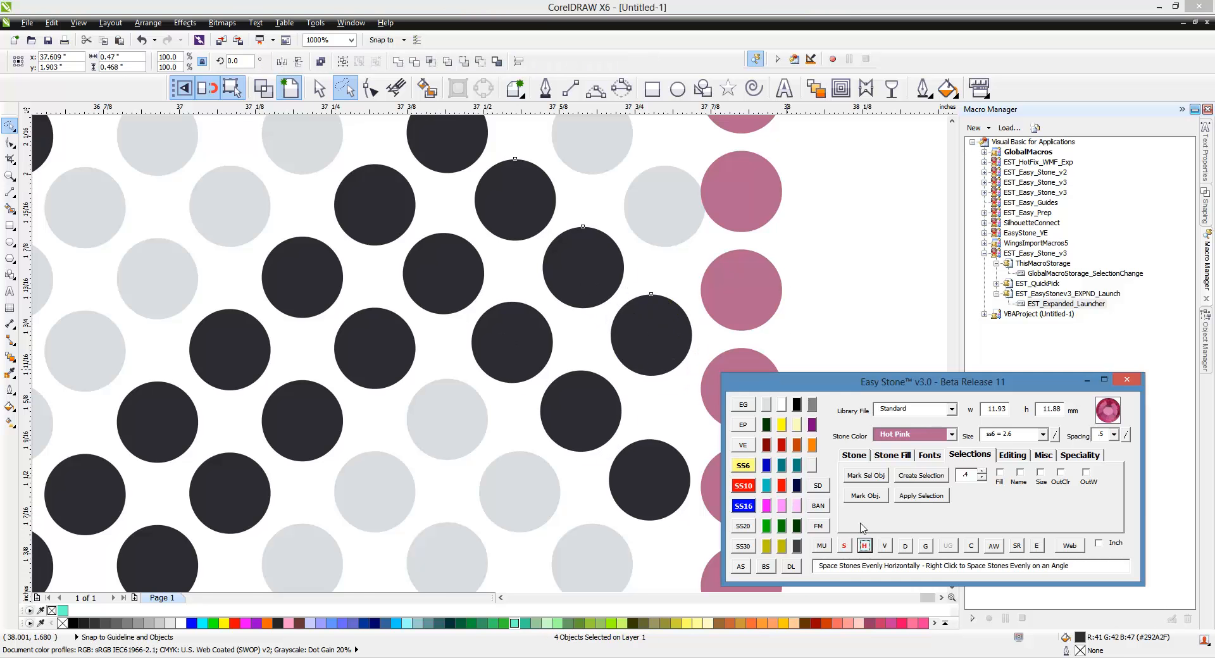
{"action": "left_click", "coordinate": [623, 415]}
Move the crystal end stone above the black rows inward from the border and space its diagonal evenly on an angle.
{"action": "scroll", "coordinate": [542, 416], "scroll_direction": "down", "scroll_amount": 2}
{"action": "scroll", "coordinate": [541, 417], "scroll_direction": "up", "scroll_amount": 2}
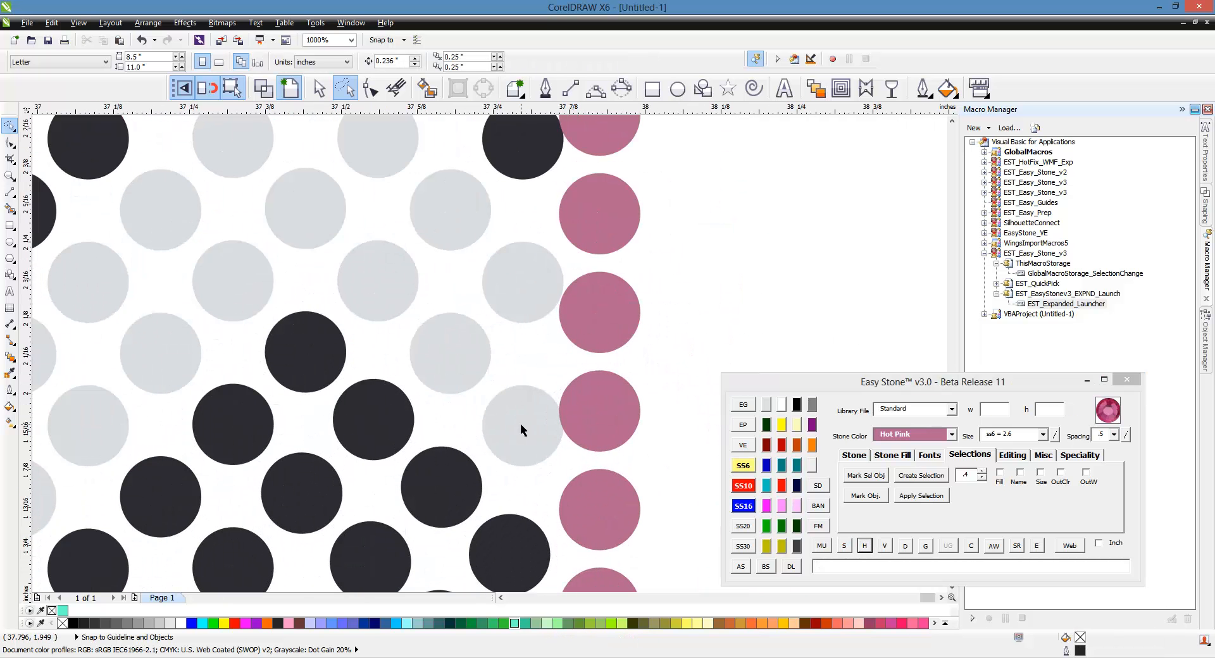
{"action": "left_click_drag", "start_coordinate": [521, 425], "coordinate": [496, 403]}
{"action": "left_click", "coordinate": [256, 147], "text": "shift"}
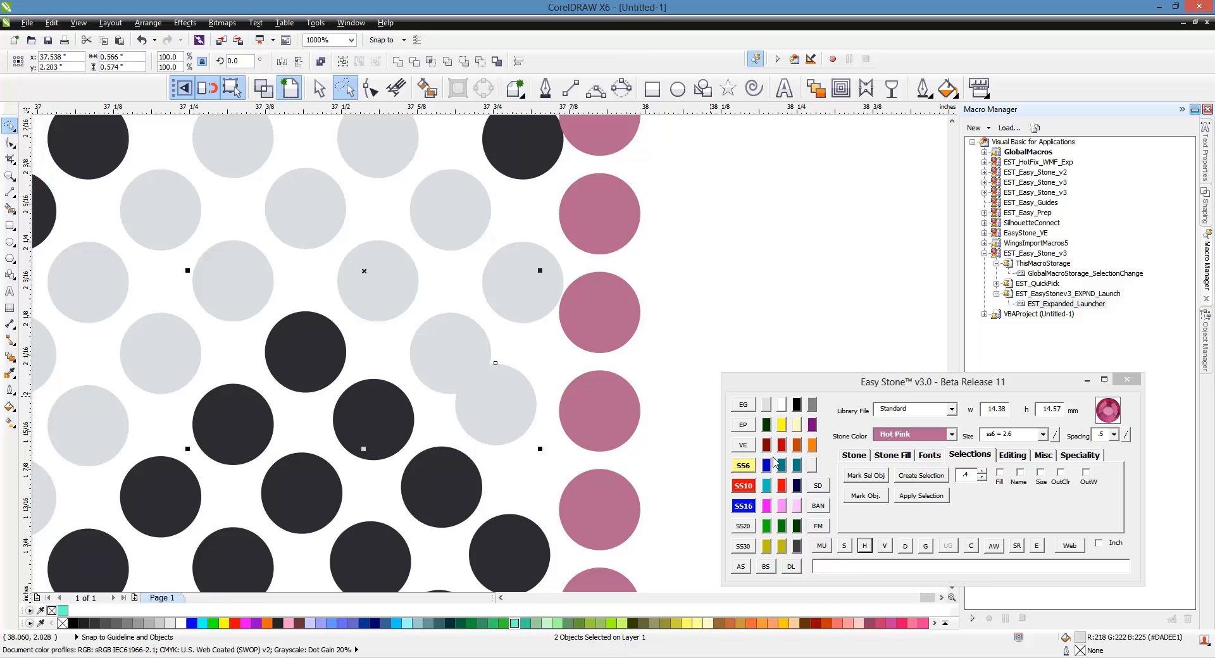
{"action": "left_click", "coordinate": [844, 545]}
{"action": "left_click", "coordinate": [864, 549]}
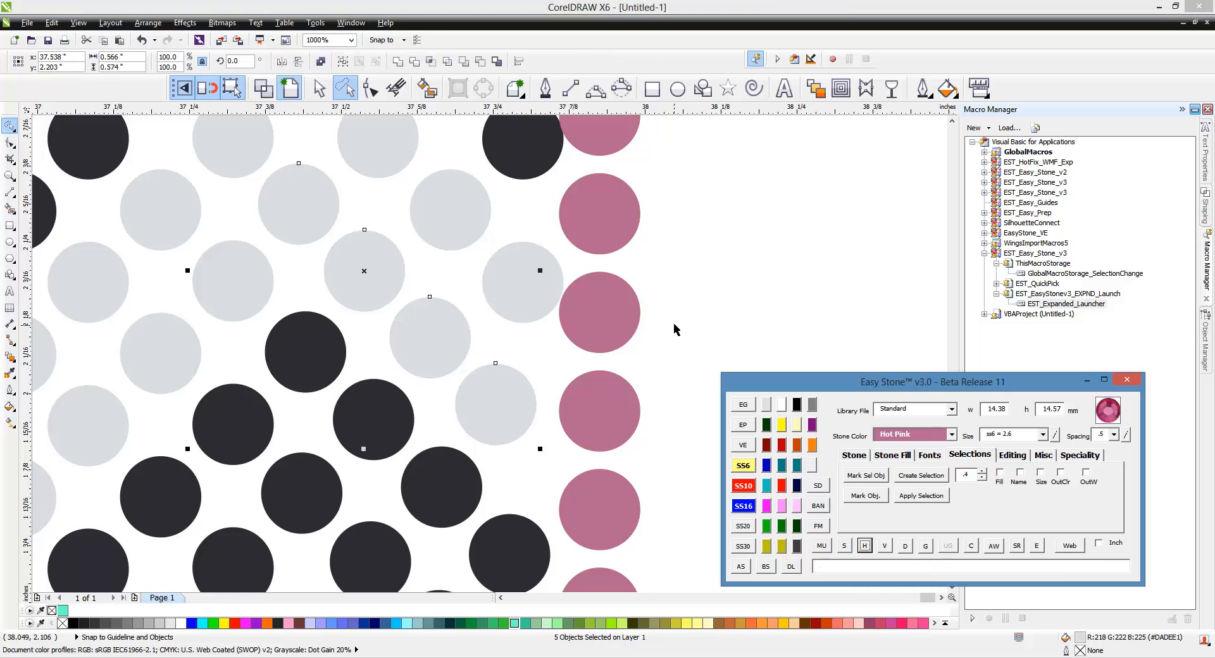
{"action": "left_click", "coordinate": [674, 323]}
Move the following crystal end stone to about X 37.77, Y 2.20 in and space its diagonal evenly on an angle.
{"action": "left_click_drag", "start_coordinate": [531, 271], "coordinate": [515, 261]}
{"action": "scroll", "coordinate": [538, 389], "scroll_direction": "down", "scroll_amount": 1}
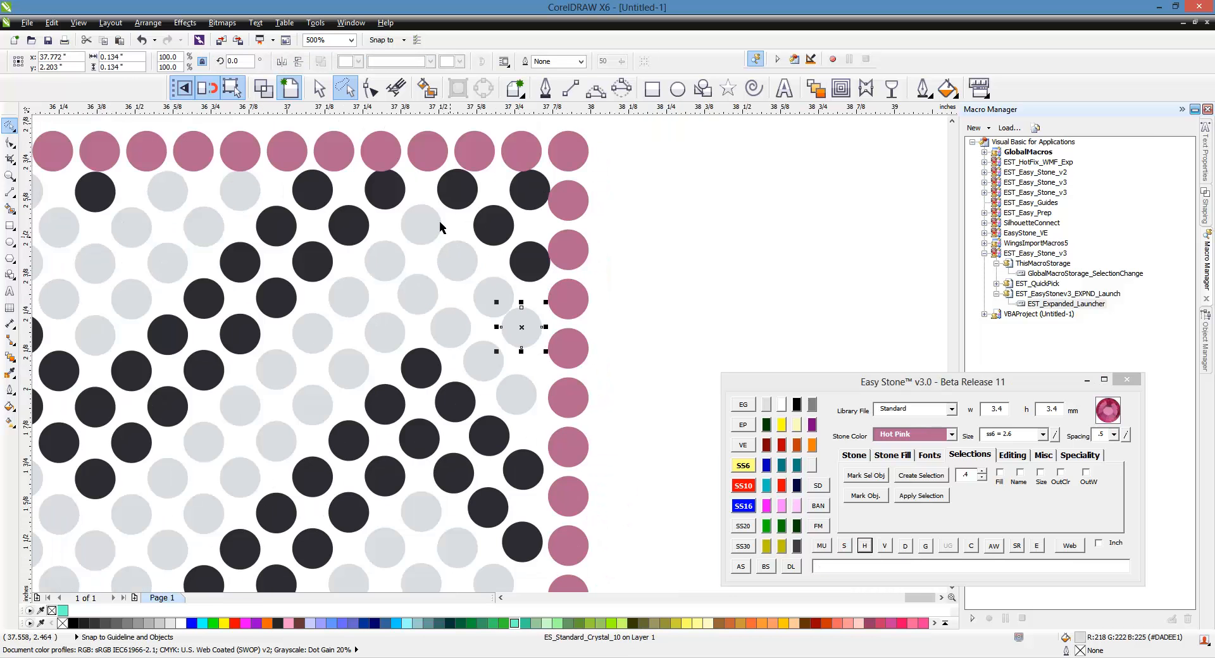
{"action": "left_click", "coordinate": [436, 223], "text": "shift"}
{"action": "left_click", "coordinate": [844, 545]}
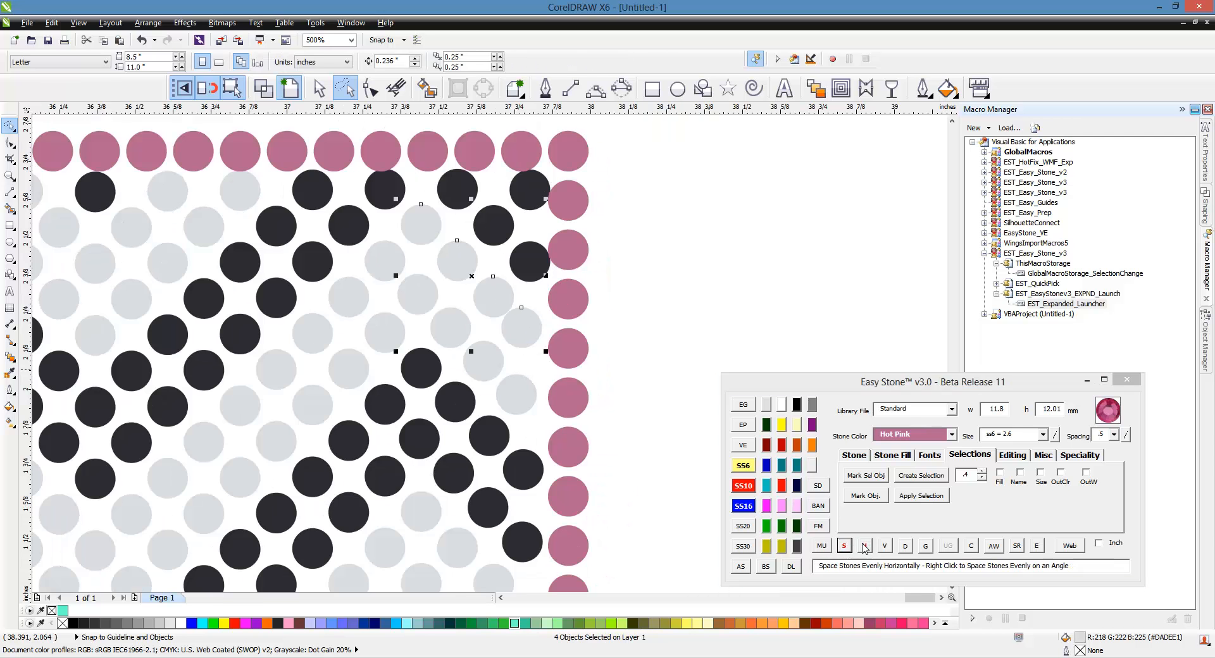
{"action": "left_click", "coordinate": [655, 215]}
Change the two end stones of the short black diagonal in the border's upper corner to size SS6.
{"action": "scroll", "coordinate": [500, 178], "scroll_direction": "up", "scroll_amount": 1}
{"action": "left_click", "coordinate": [441, 215]}
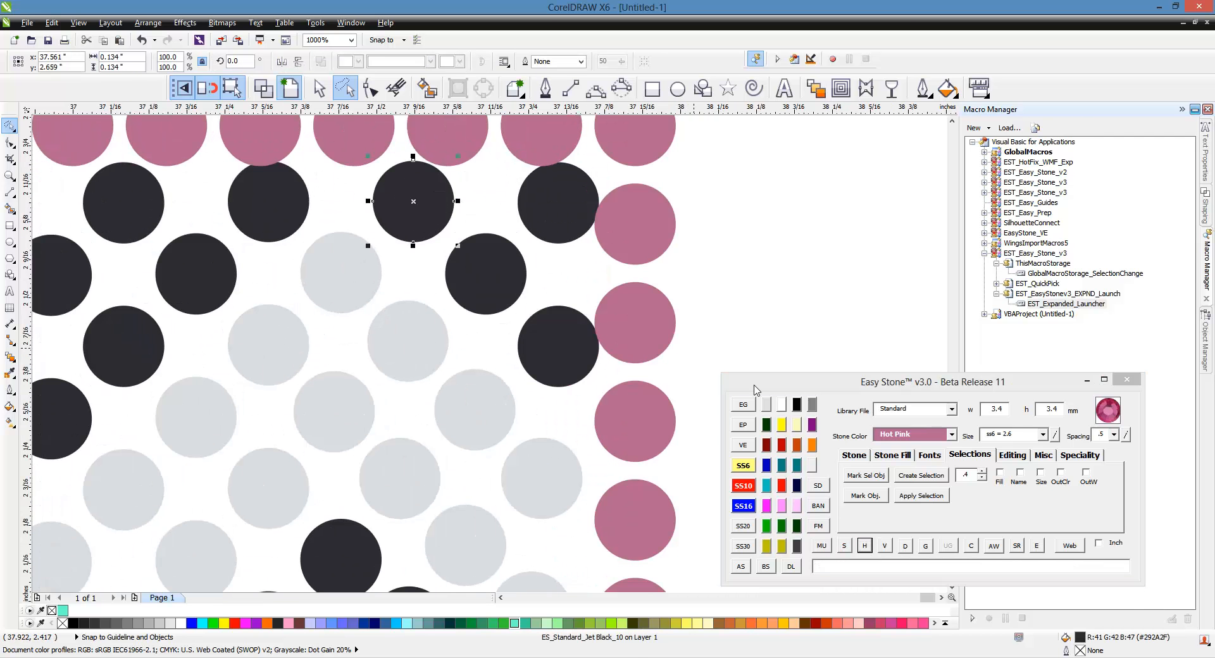
{"action": "left_click", "coordinate": [594, 370], "text": "shift"}
{"action": "left_click", "coordinate": [754, 468]}
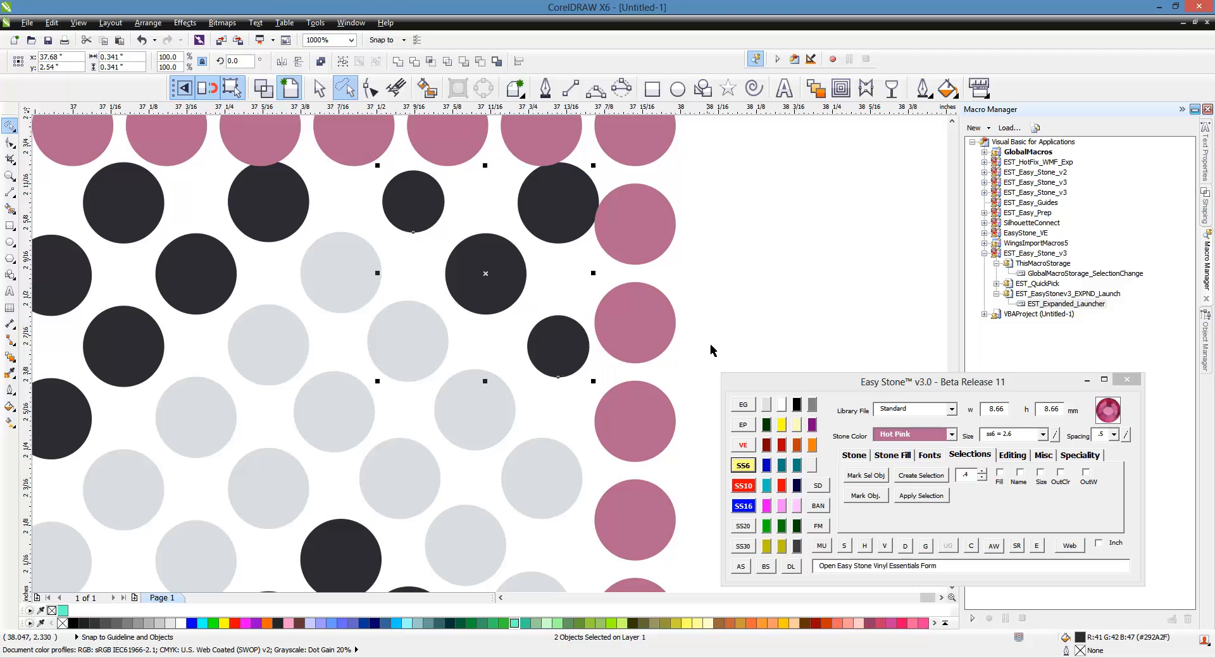
{"action": "left_click", "coordinate": [715, 290]}
Change the black stone tucked into the border's upper corner to size SS6.
{"action": "scroll", "coordinate": [552, 314], "scroll_direction": "up", "scroll_amount": 2}
{"action": "scroll", "coordinate": [551, 380], "scroll_direction": "down", "scroll_amount": 2}
{"action": "scroll", "coordinate": [553, 255], "scroll_direction": "up", "scroll_amount": 1}
{"action": "scroll", "coordinate": [552, 255], "scroll_direction": "up", "scroll_amount": 1}
{"action": "left_click", "coordinate": [570, 278]}
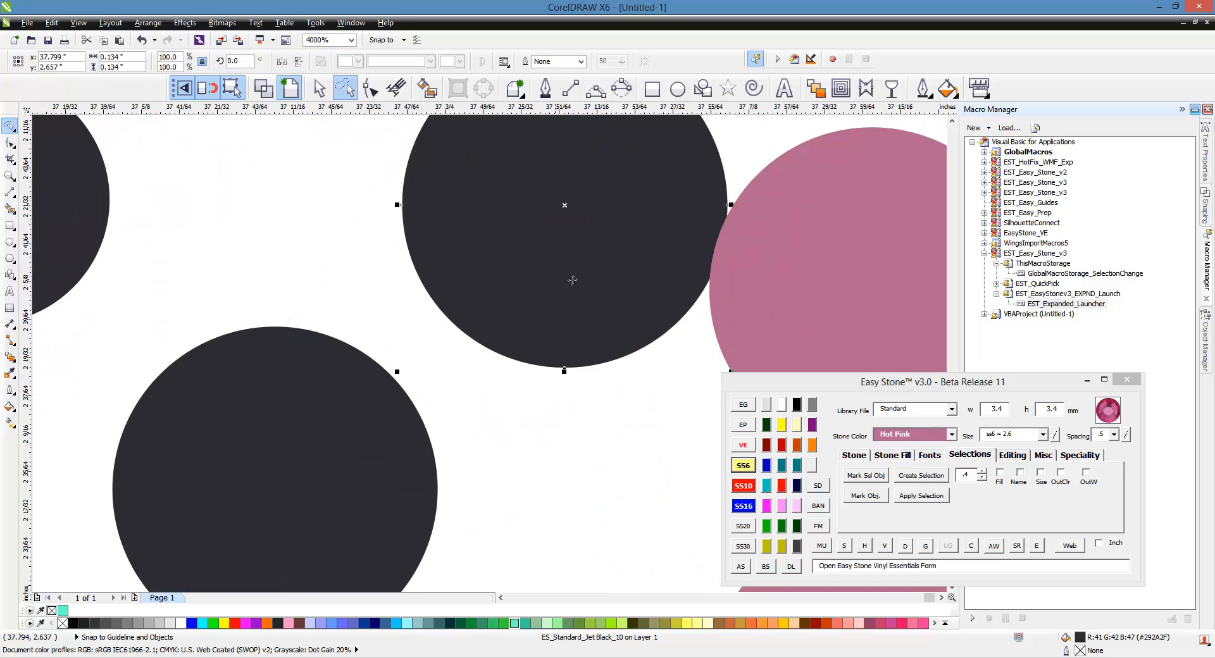
{"action": "left_click", "coordinate": [751, 467]}
{"action": "left_click", "coordinate": [576, 411]}
{"action": "scroll", "coordinate": [575, 417], "scroll_direction": "down", "scroll_amount": 1}
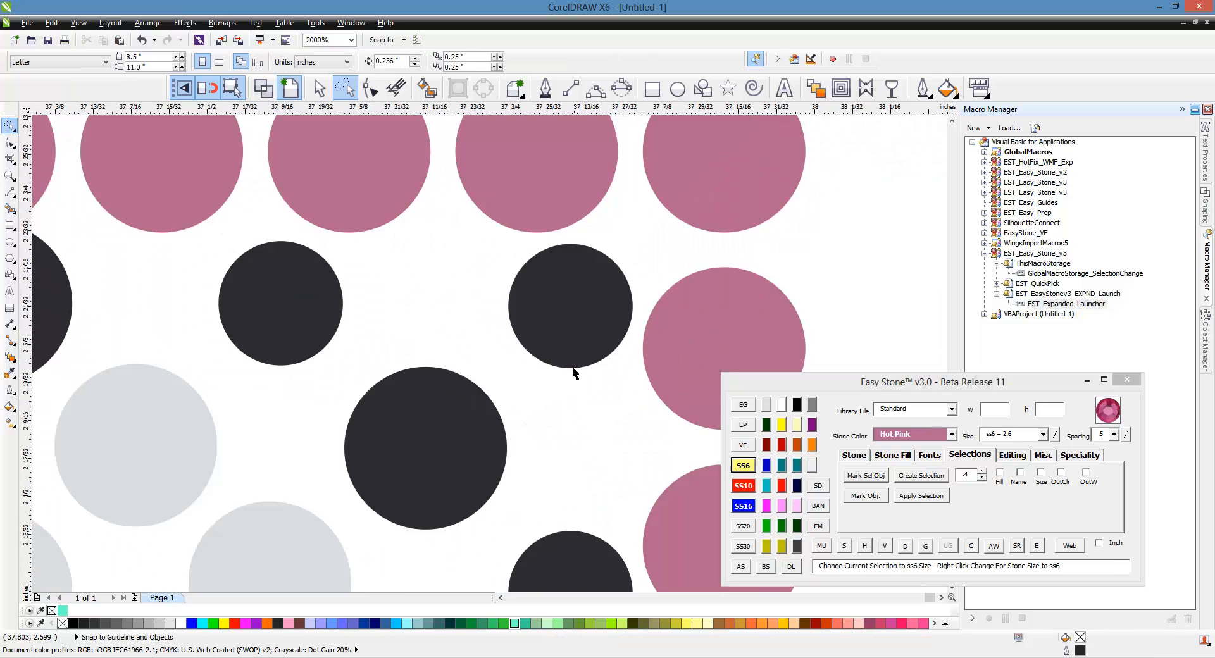
Move the SS6 corner stone to about X 37.78, Y 2.64 in and the SS6 top-row stone to about X 37.54, Y 2.65 in, nudging the larger black stone between them.
{"action": "left_click", "coordinate": [560, 317]}
{"action": "scroll", "coordinate": [484, 417], "scroll_direction": "down", "scroll_amount": 1}
{"action": "scroll", "coordinate": [484, 416], "scroll_direction": "up", "scroll_amount": 1}
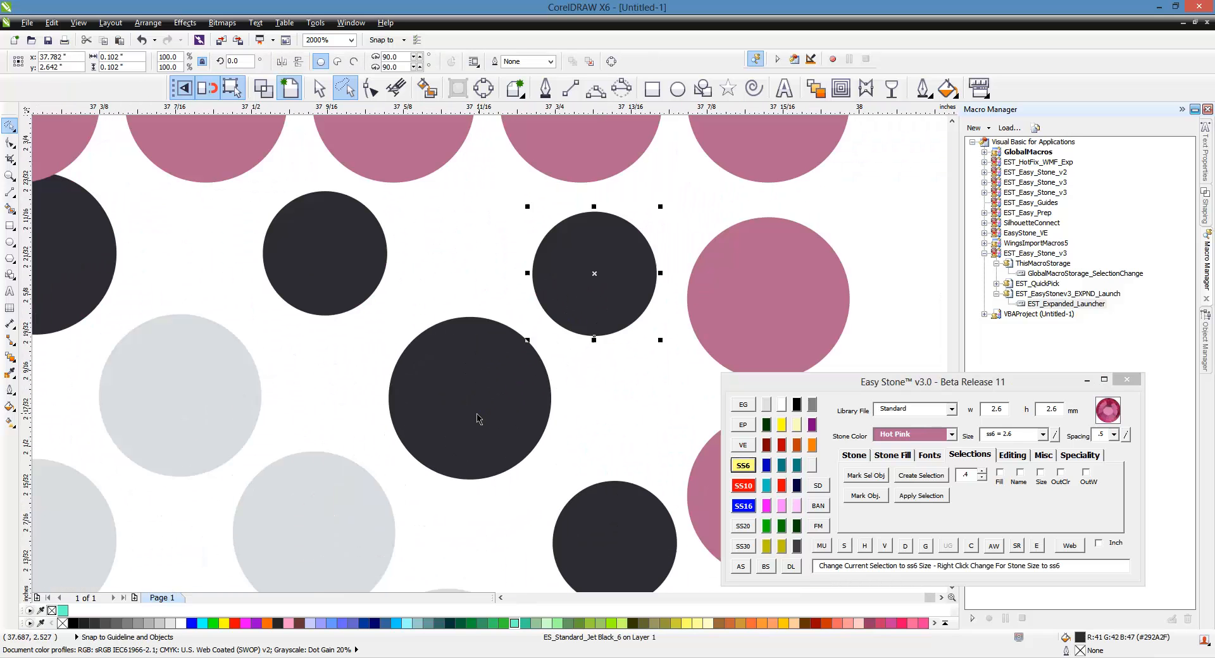
{"action": "left_click", "coordinate": [468, 418]}
{"action": "left_click_drag", "start_coordinate": [343, 268], "coordinate": [320, 274]}
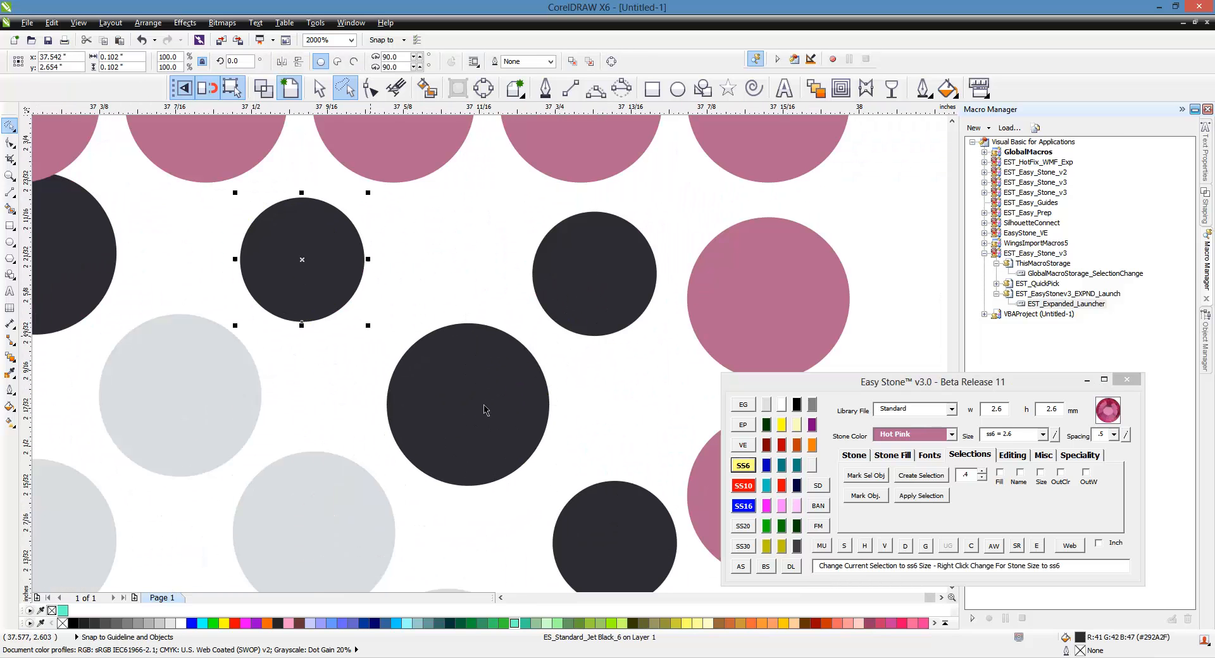
Duplicate the lower SS6 black stone into the gap beside the vertical border, then reposition the corner stone and the lower stone around it.
{"action": "left_click_drag", "start_coordinate": [594, 519], "coordinate": [622, 324]}
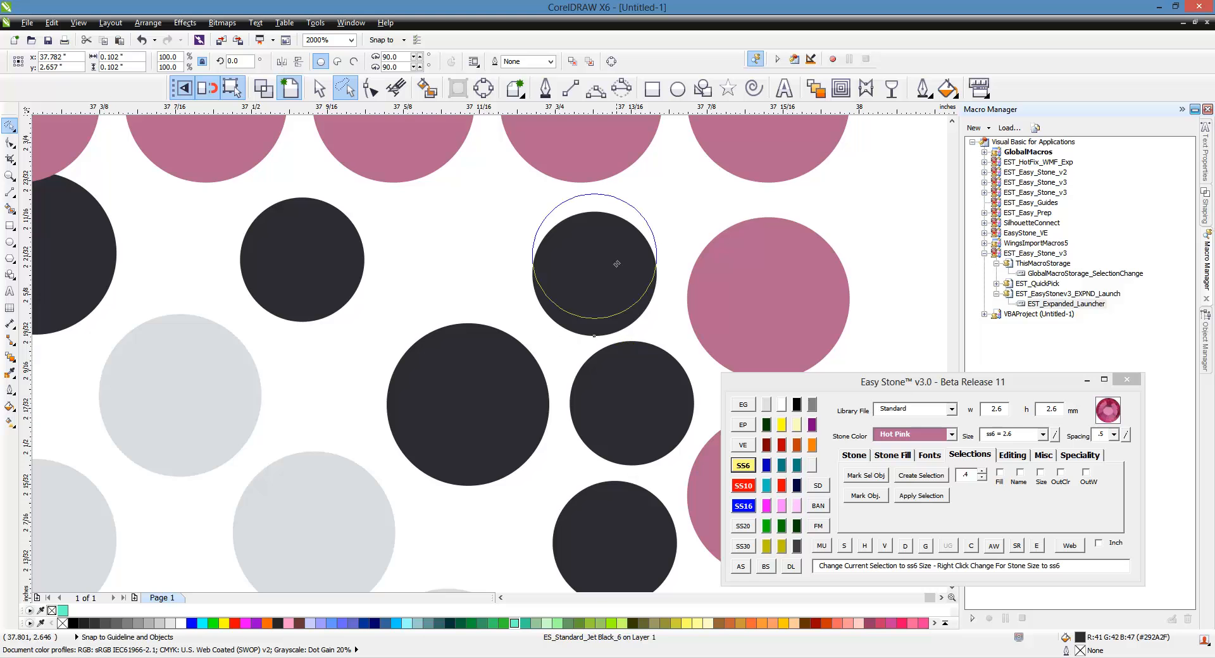
{"action": "left_click_drag", "start_coordinate": [617, 263], "coordinate": [617, 265]}
{"action": "scroll", "coordinate": [616, 278], "scroll_direction": "down", "scroll_amount": 1}
{"action": "scroll", "coordinate": [620, 369], "scroll_direction": "up", "scroll_amount": 1}
{"action": "left_click_drag", "start_coordinate": [621, 499], "coordinate": [621, 499]}
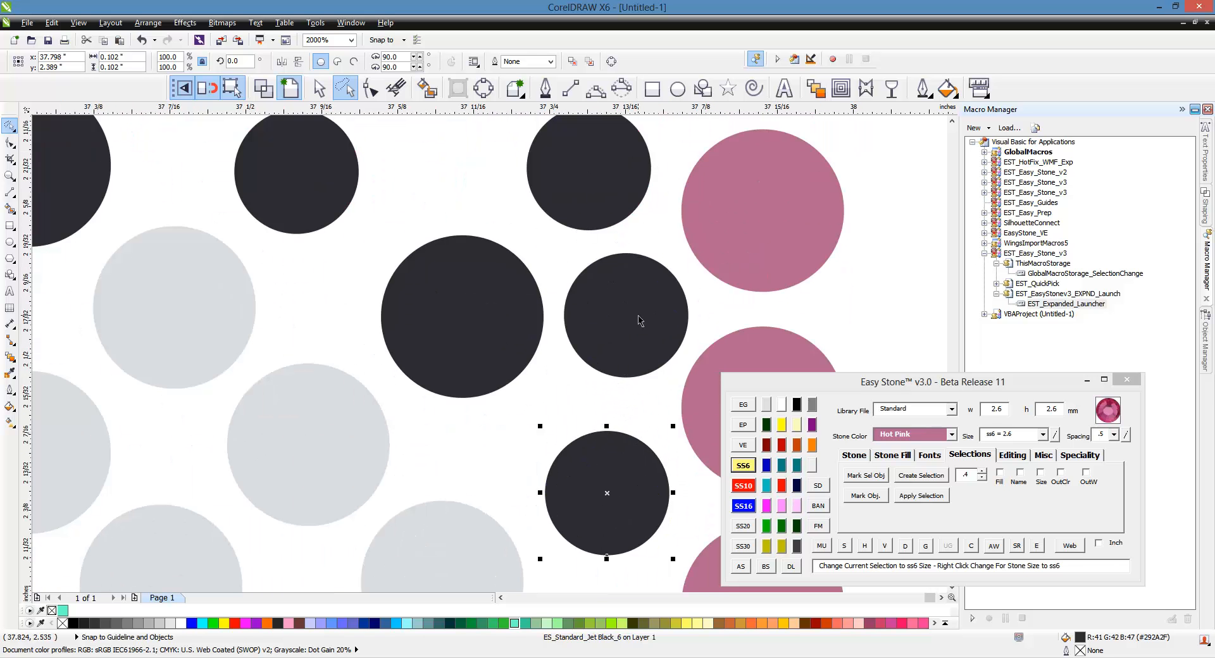
Duplicate an SS6 black stone into the top-row gap at about X 37.66, Y 2.65 in and shift its neighbour to about X 37.53, Y 2.65 in.
{"action": "left_click_drag", "start_coordinate": [638, 316], "coordinate": [447, 166]}
{"action": "left_click_drag", "start_coordinate": [455, 296], "coordinate": [449, 320]}
{"action": "scroll", "coordinate": [535, 387], "scroll_direction": "down", "scroll_amount": 1}
{"action": "scroll", "coordinate": [459, 249], "scroll_direction": "up", "scroll_amount": 1}
{"action": "left_click_drag", "start_coordinate": [376, 293], "coordinate": [359, 294]}
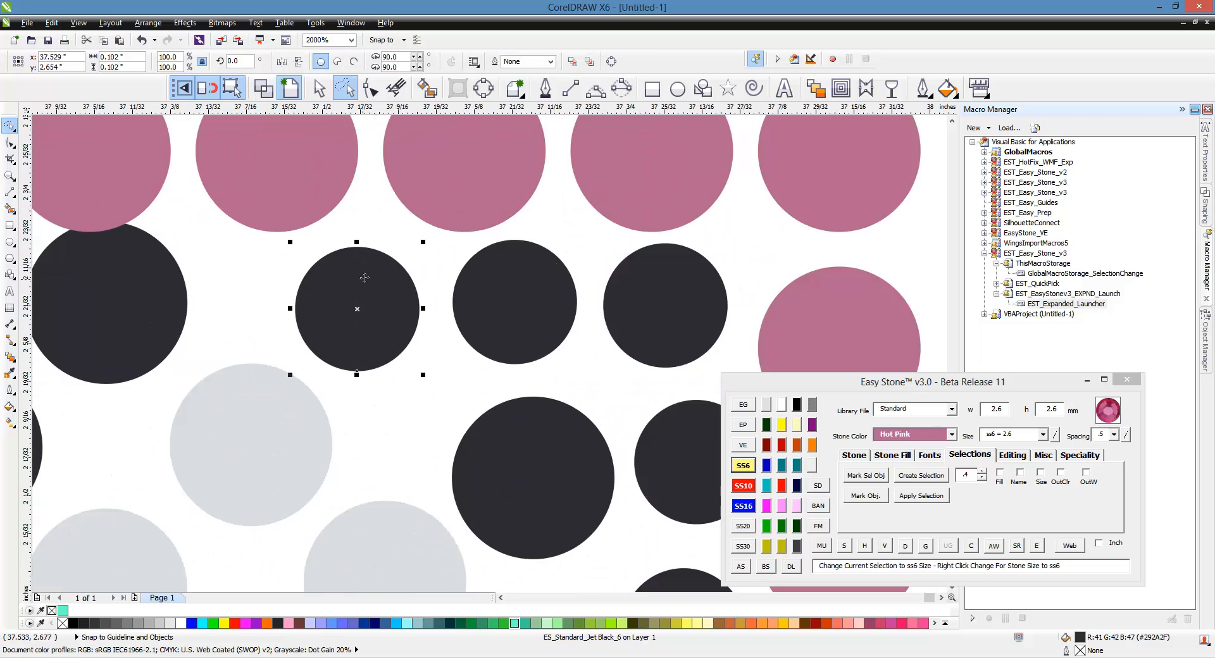
{"action": "scroll", "coordinate": [364, 275], "scroll_direction": "down", "scroll_amount": 1}
{"action": "scroll", "coordinate": [451, 296], "scroll_direction": "up", "scroll_amount": 1}
{"action": "left_click_drag", "start_coordinate": [450, 297], "coordinate": [449, 309]}
{"action": "scroll", "coordinate": [457, 273], "scroll_direction": "down", "scroll_amount": 5}
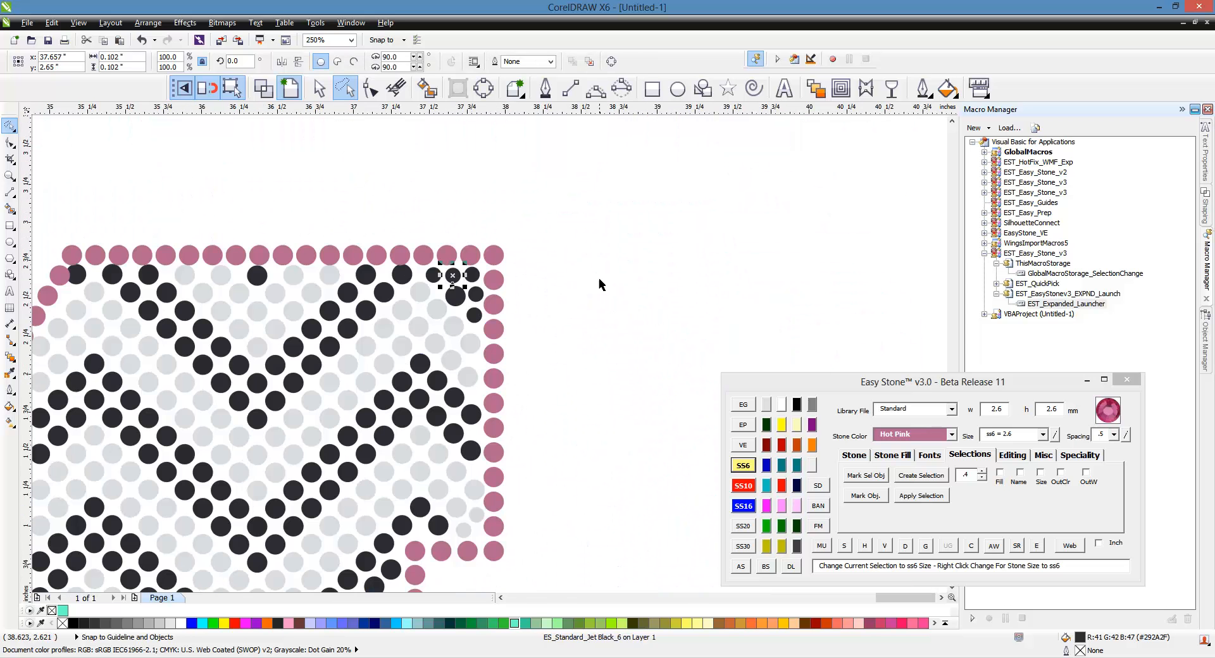
{"action": "left_click", "coordinate": [599, 279]}
Move the black top-row end stone to about X 35.68, Y 2.63 in and space its long diagonal evenly on an angle.
{"action": "scroll", "coordinate": [655, 263], "scroll_direction": "up", "scroll_amount": 2}
{"action": "scroll", "coordinate": [523, 290], "scroll_direction": "up", "scroll_amount": 2}
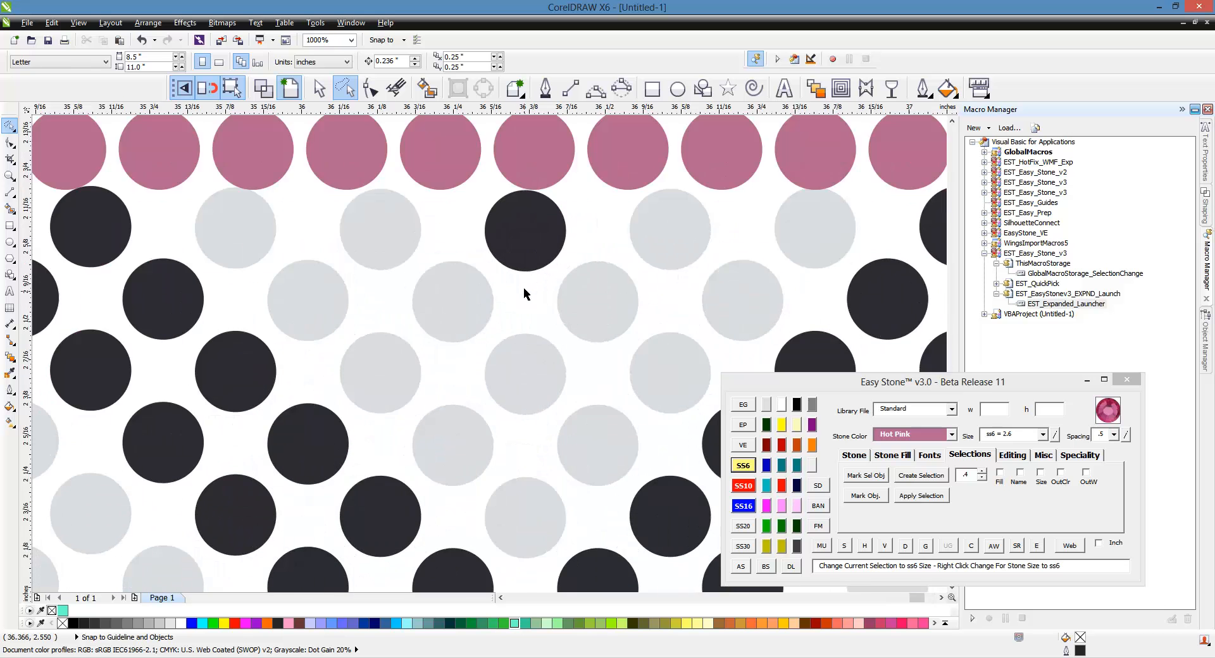
{"action": "scroll", "coordinate": [594, 281], "scroll_direction": "down", "scroll_amount": 1}
{"action": "scroll", "coordinate": [234, 232], "scroll_direction": "up", "scroll_amount": 2}
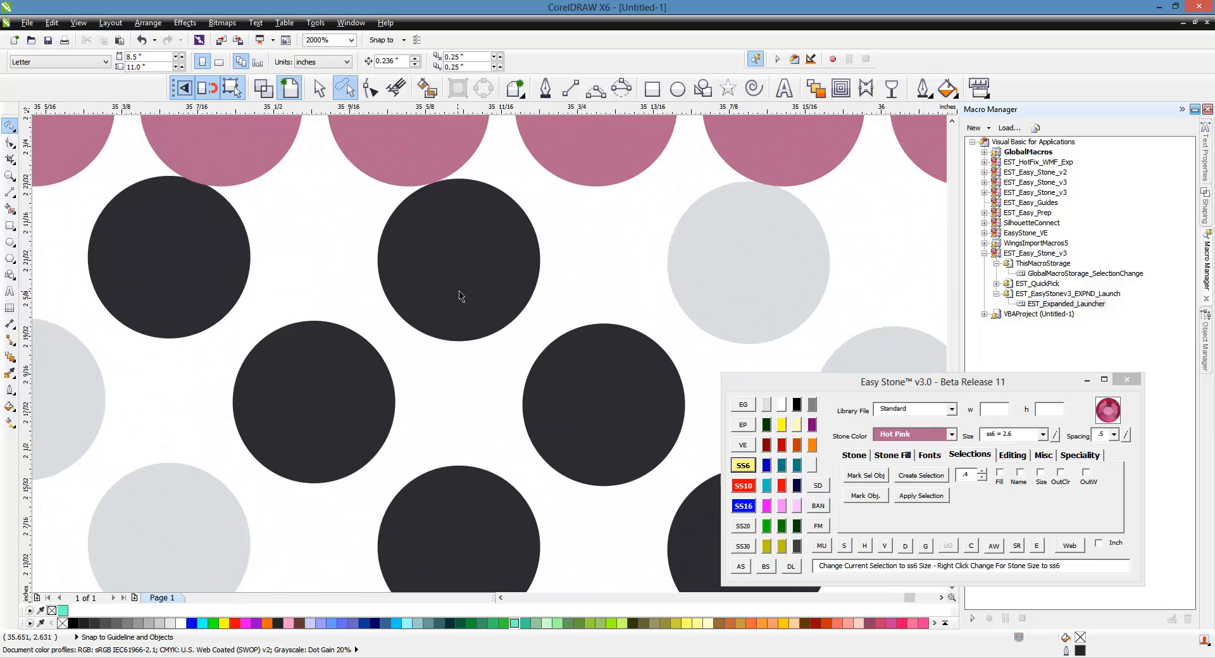
{"action": "left_click", "coordinate": [482, 314]}
{"action": "scroll", "coordinate": [423, 245], "scroll_direction": "down", "scroll_amount": 2}
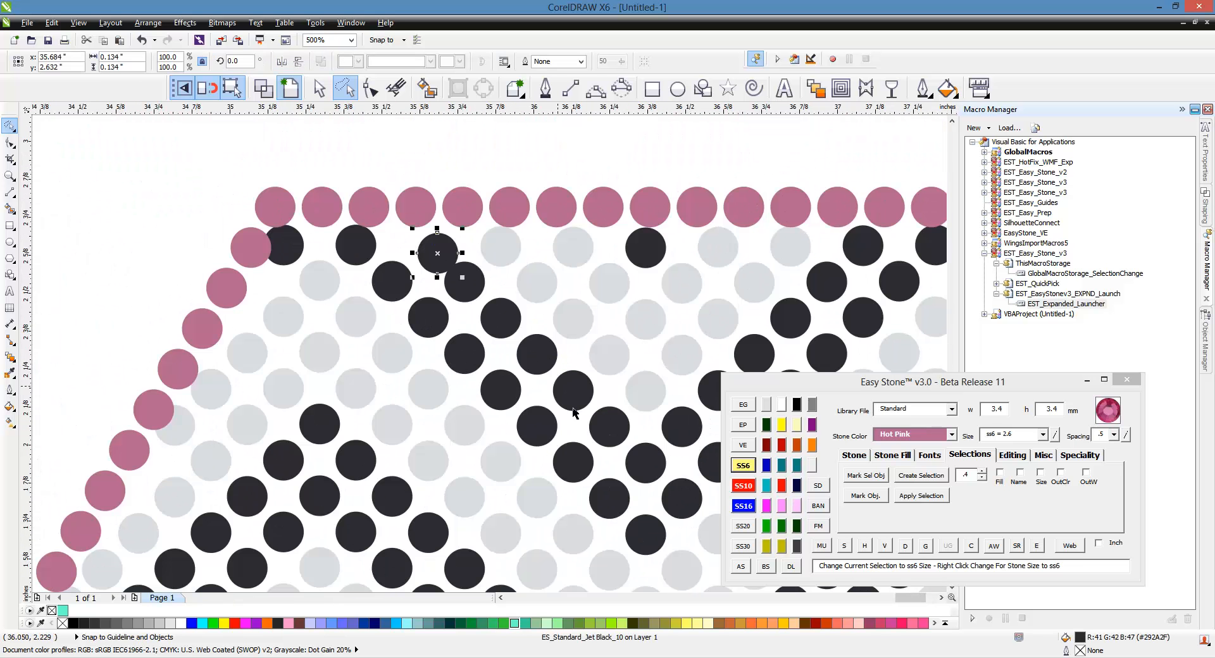
{"action": "left_click", "coordinate": [680, 498], "text": "shift"}
{"action": "left_click", "coordinate": [845, 548]}
{"action": "right_click", "coordinate": [862, 550]}
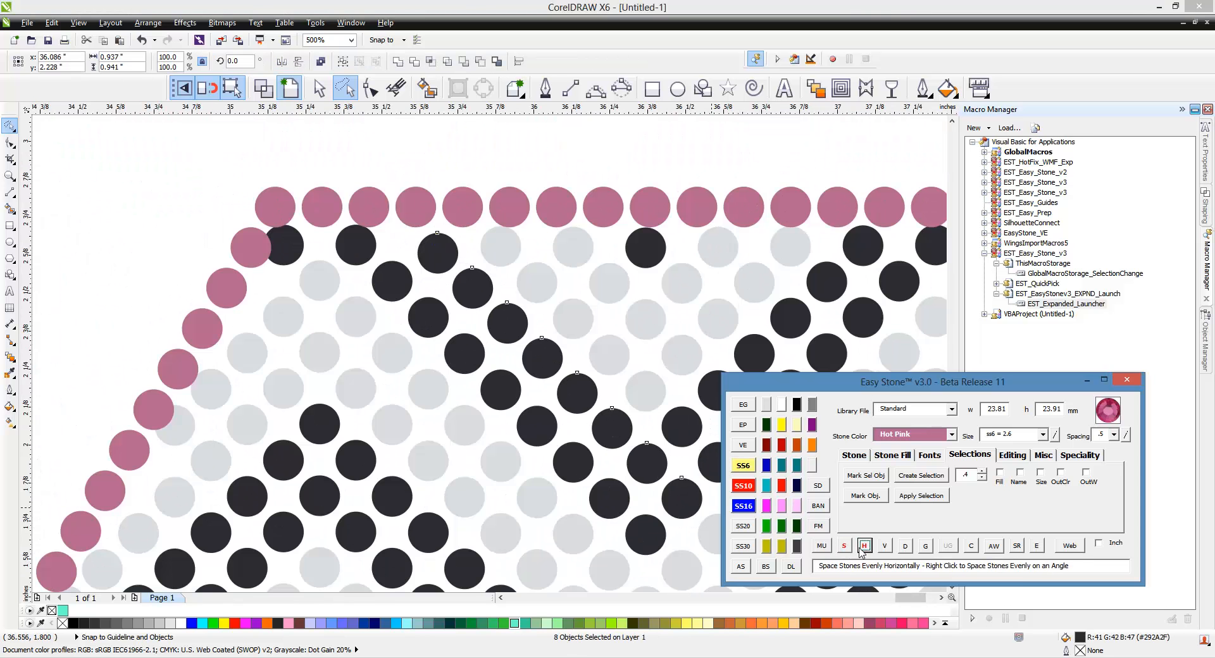
Change the lone black stone between the crystals in the top row to size SS6 and move it to about X 36.37, Y 2.64 in.
{"action": "left_click", "coordinate": [515, 251]}
{"action": "scroll", "coordinate": [554, 249], "scroll_direction": "up", "scroll_amount": 1}
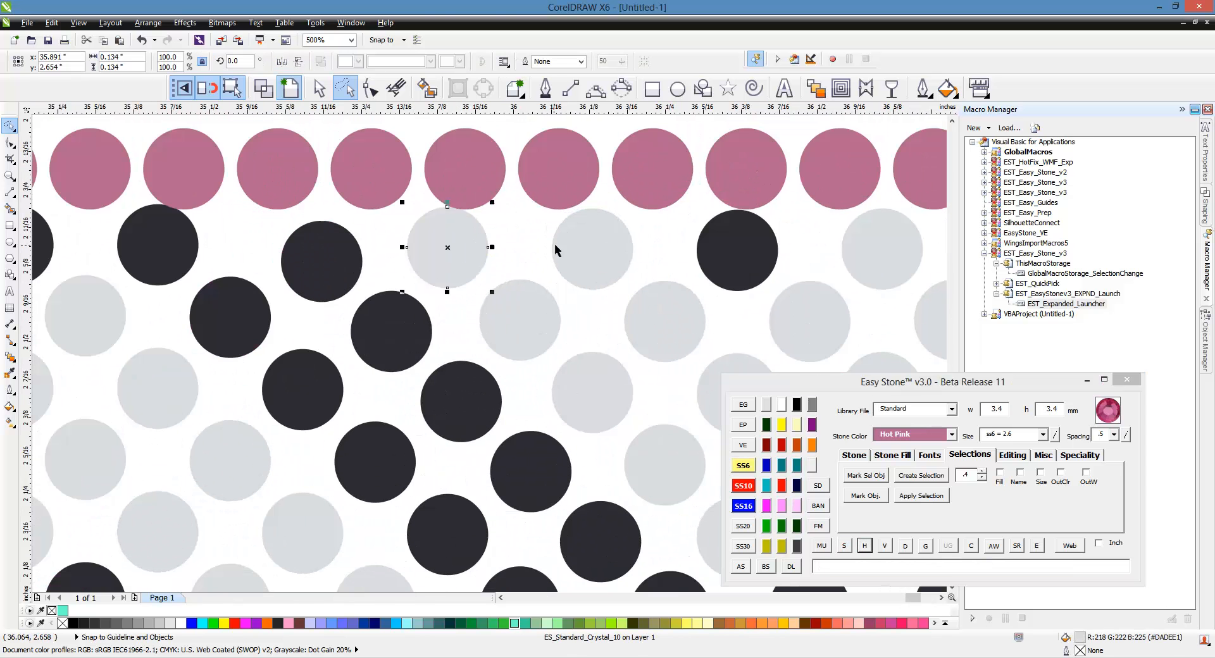
{"action": "left_click", "coordinate": [656, 243]}
{"action": "scroll", "coordinate": [408, 261], "scroll_direction": "down", "scroll_amount": 2}
{"action": "scroll", "coordinate": [508, 261], "scroll_direction": "up", "scroll_amount": 2}
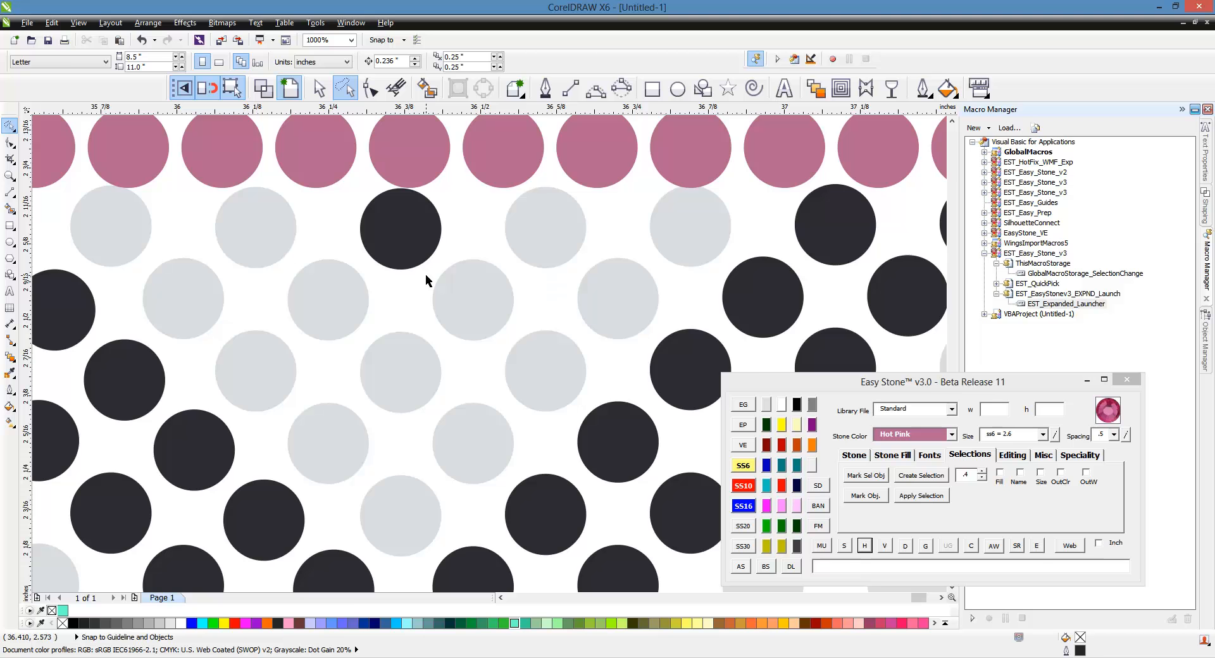
{"action": "scroll", "coordinate": [426, 274], "scroll_direction": "up", "scroll_amount": 1}
{"action": "left_click", "coordinate": [414, 253]}
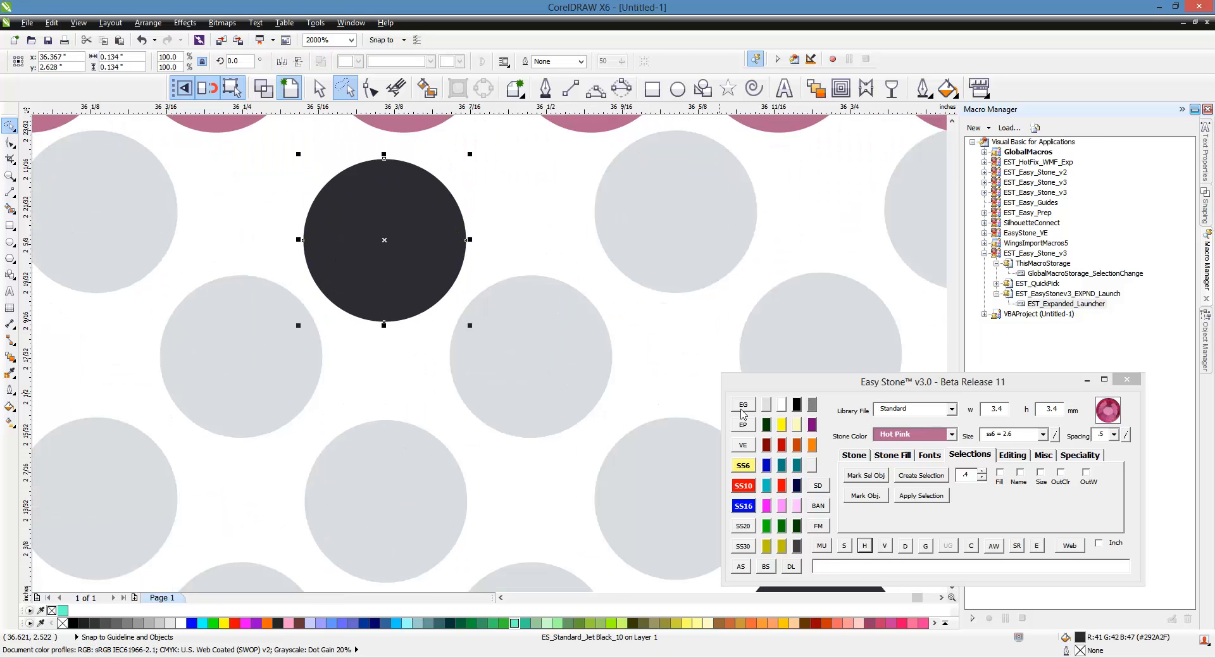
{"action": "left_click", "coordinate": [750, 469]}
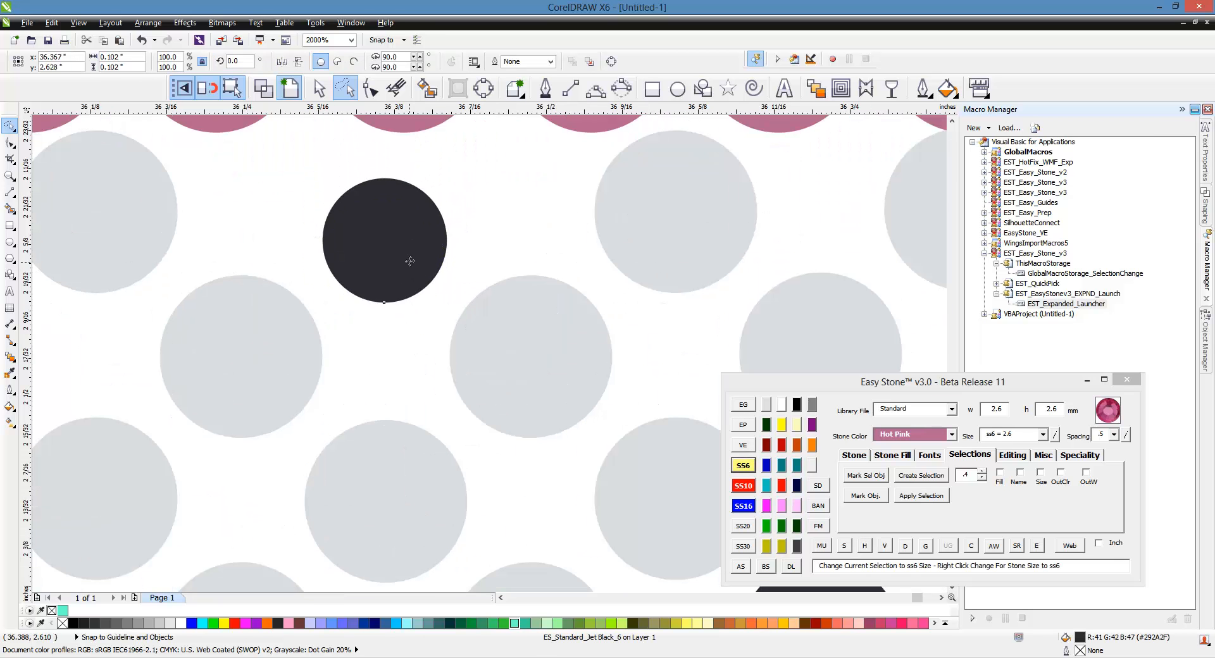
{"action": "scroll", "coordinate": [410, 256], "scroll_direction": "down", "scroll_amount": 2}
{"action": "scroll", "coordinate": [263, 234], "scroll_direction": "up", "scroll_amount": 1}
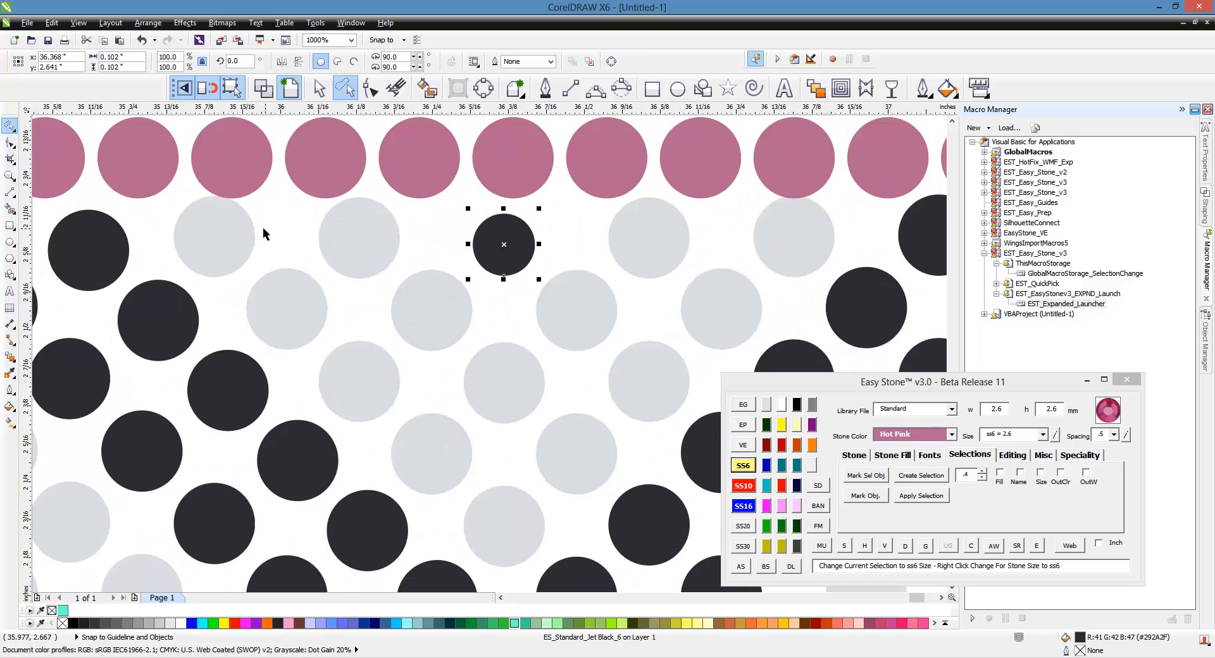
Move the crystal top-row stone beside the long black diagonal away from the border and space its diagonal evenly on an angle.
{"action": "left_click", "coordinate": [240, 249], "text": "shift"}
{"action": "scroll", "coordinate": [319, 282], "scroll_direction": "down", "scroll_amount": 1}
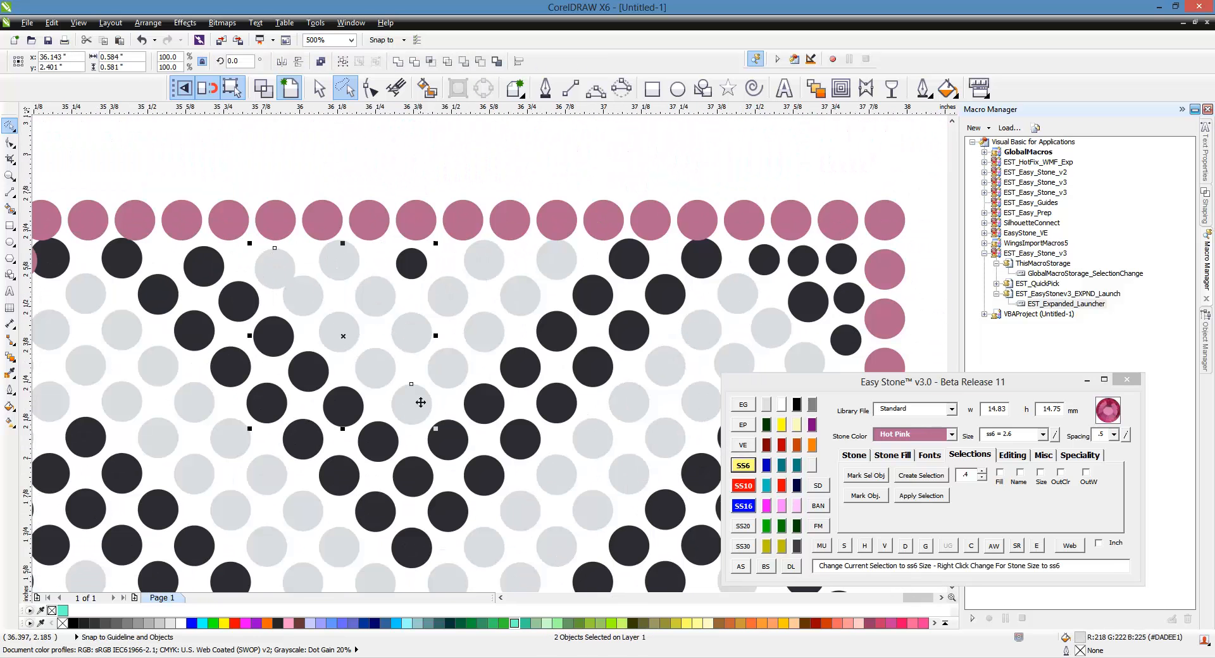
{"action": "left_click", "coordinate": [865, 545]}
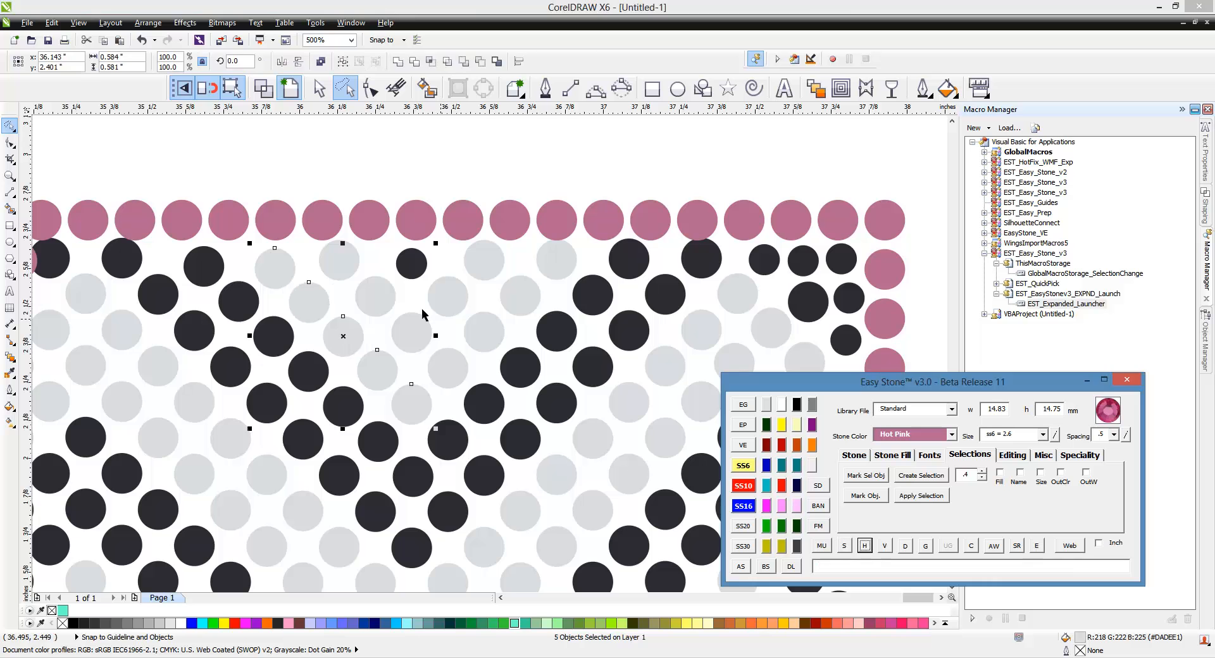
{"action": "left_click", "coordinate": [373, 271]}
Move the crystal top-row stone beside the lone black SS6 stone to about X 36.15, Y 2.63 in and space its diagonal evenly on an angle.
{"action": "scroll", "coordinate": [337, 245], "scroll_direction": "up", "scroll_amount": 1}
{"action": "left_click_drag", "start_coordinate": [347, 267], "coordinate": [360, 285]}
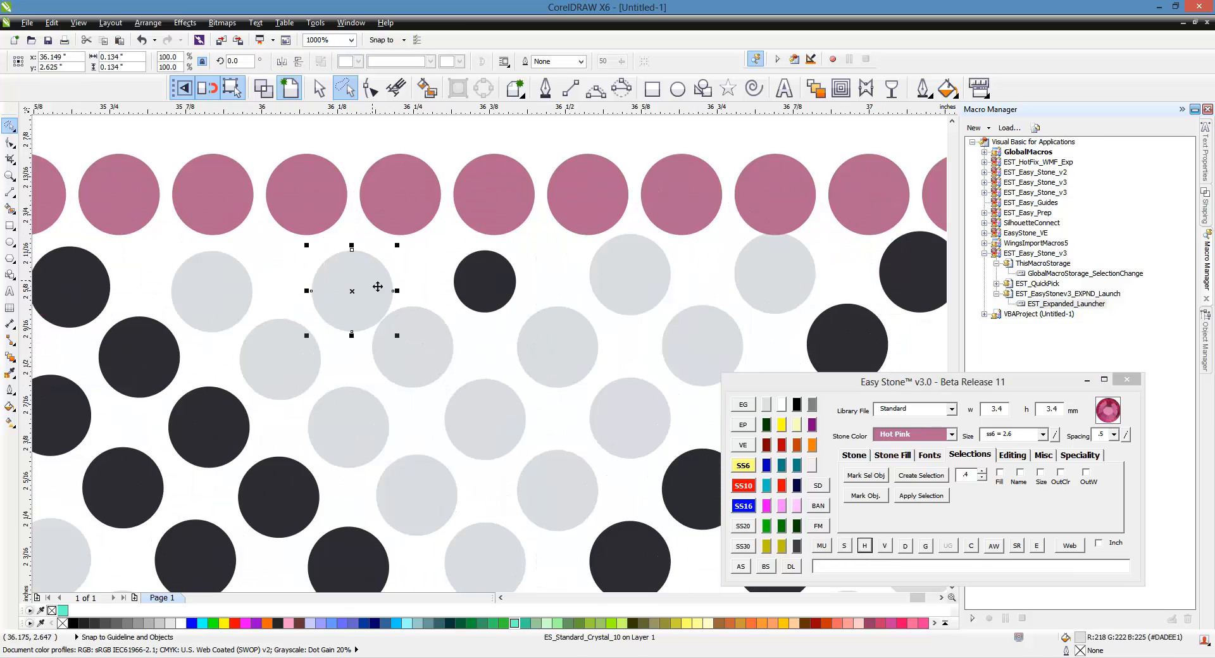
{"action": "left_click", "coordinate": [544, 471], "text": "shift"}
{"action": "left_click", "coordinate": [858, 546]}
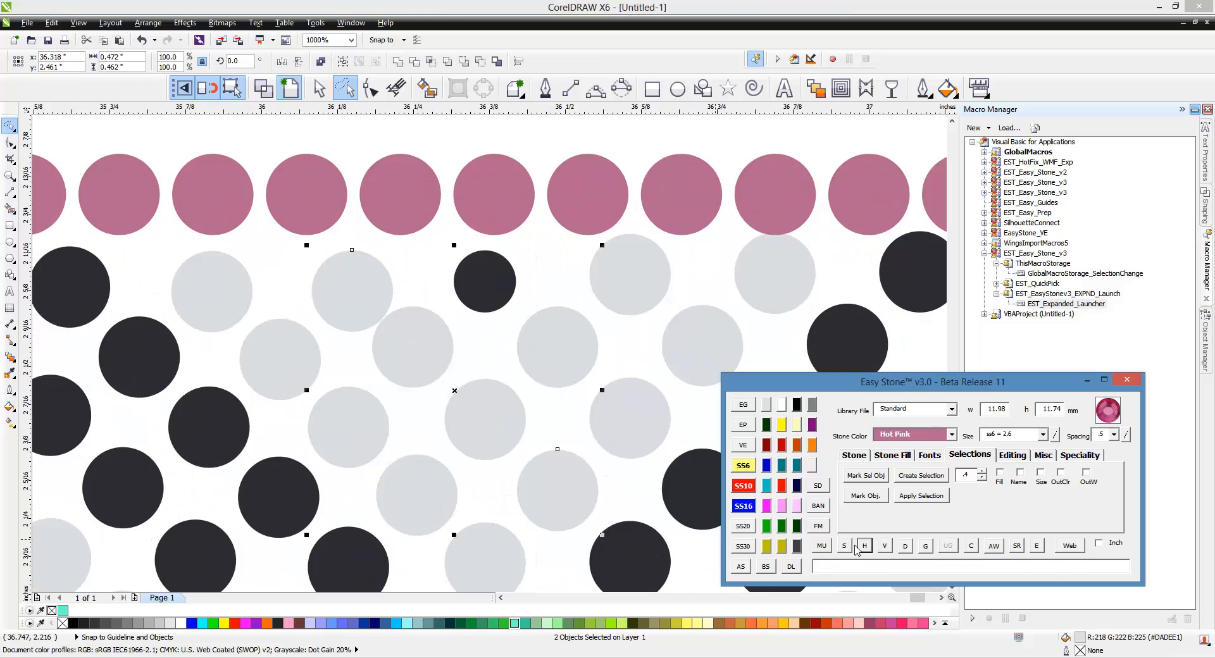
{"action": "left_click", "coordinate": [863, 545]}
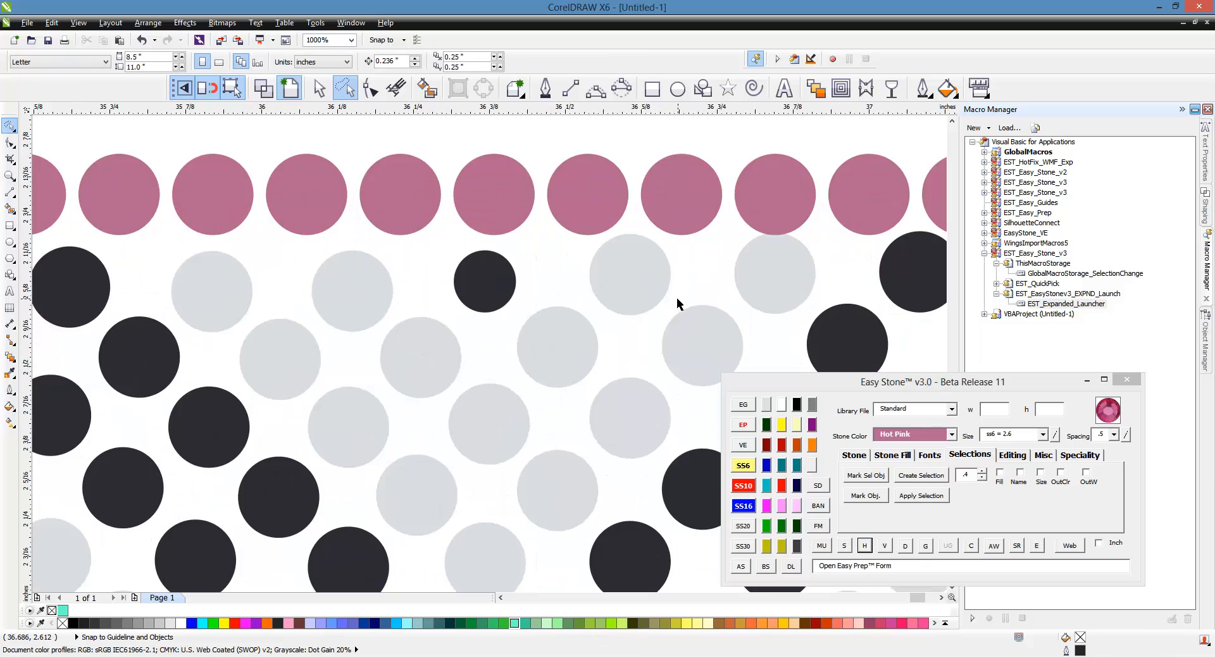
Move the crystal on the other side of the lone black SS6 stone away from the border and space its diagonal evenly on an angle.
{"action": "left_click_drag", "start_coordinate": [642, 291], "coordinate": [627, 309]}
{"action": "left_click", "coordinate": [552, 365], "text": "shift"}
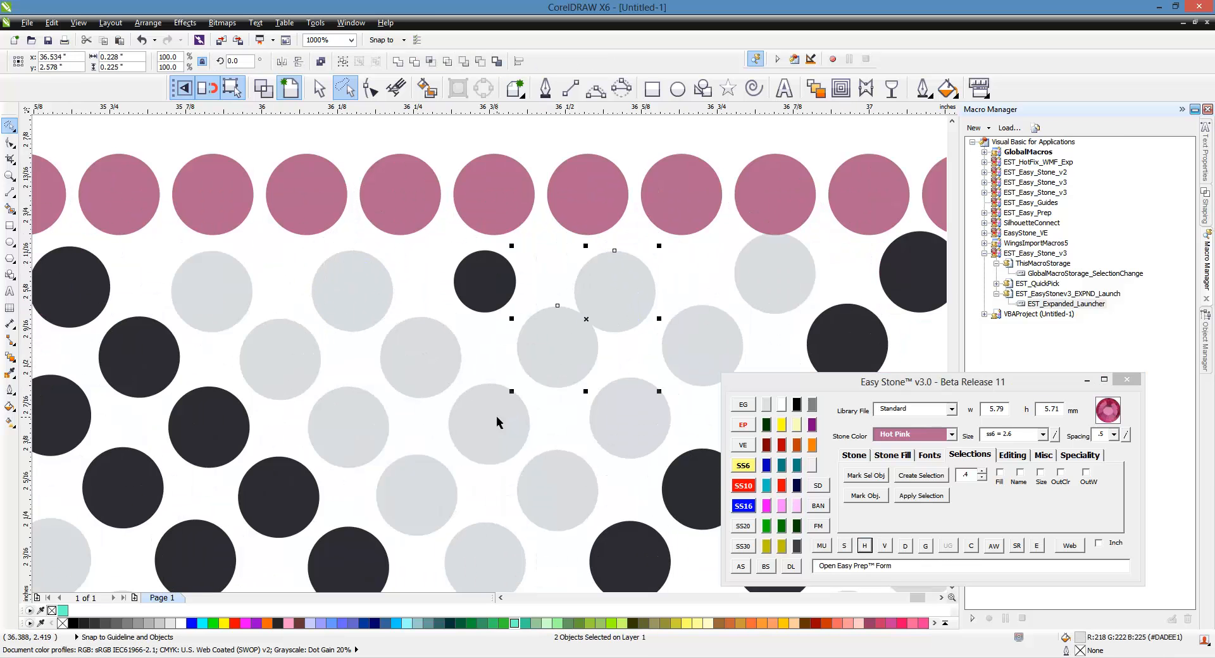
{"action": "left_click", "coordinate": [864, 545]}
Move the crystal touching the top border to about X 36.82, Y 2.62 in and space its five-stone diagonal evenly on an angle.
{"action": "left_click", "coordinate": [769, 279]}
{"action": "scroll", "coordinate": [768, 279], "scroll_direction": "up", "scroll_amount": 1}
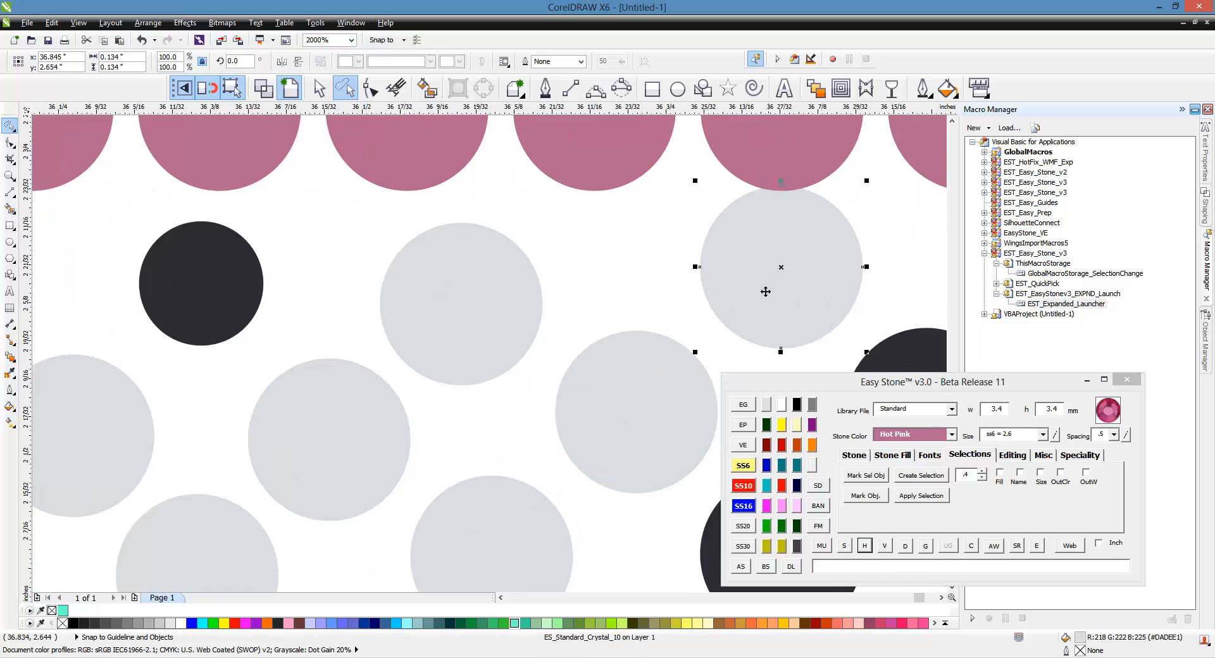
{"action": "left_click_drag", "start_coordinate": [765, 290], "coordinate": [731, 318]}
{"action": "scroll", "coordinate": [632, 240], "scroll_direction": "down", "scroll_amount": 1}
{"action": "scroll", "coordinate": [632, 243], "scroll_direction": "down", "scroll_amount": 2}
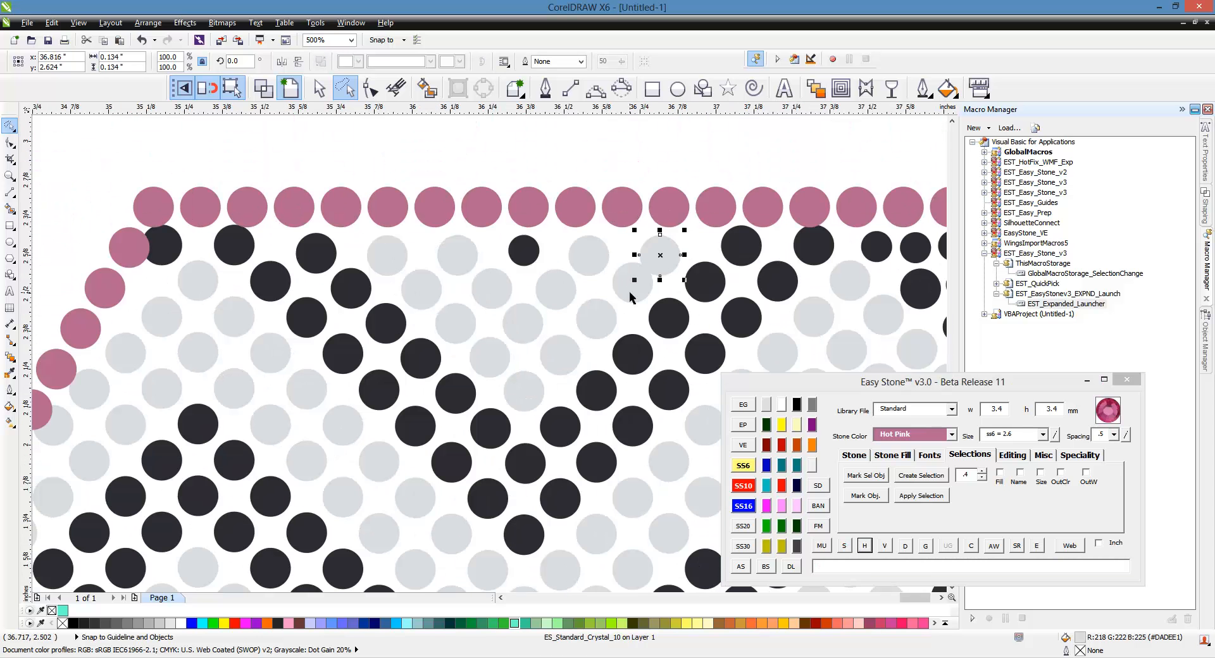
{"action": "left_click", "coordinate": [614, 316], "text": "shift"}
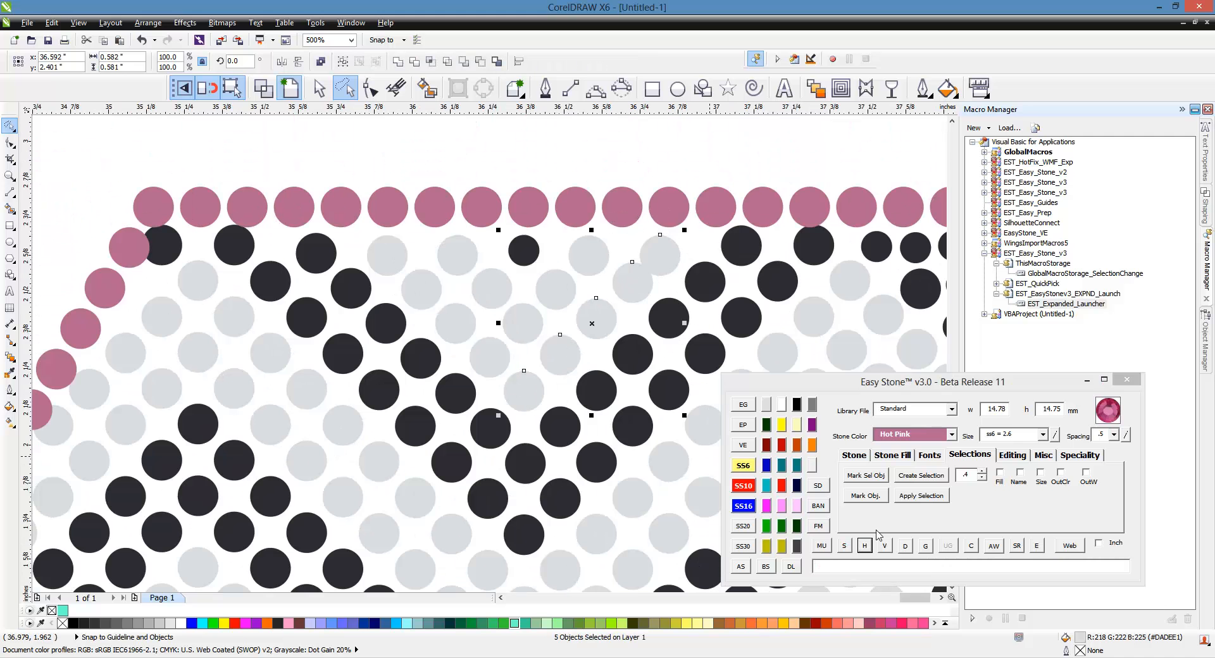
{"action": "left_click", "coordinate": [865, 546]}
{"action": "left_click", "coordinate": [777, 233]}
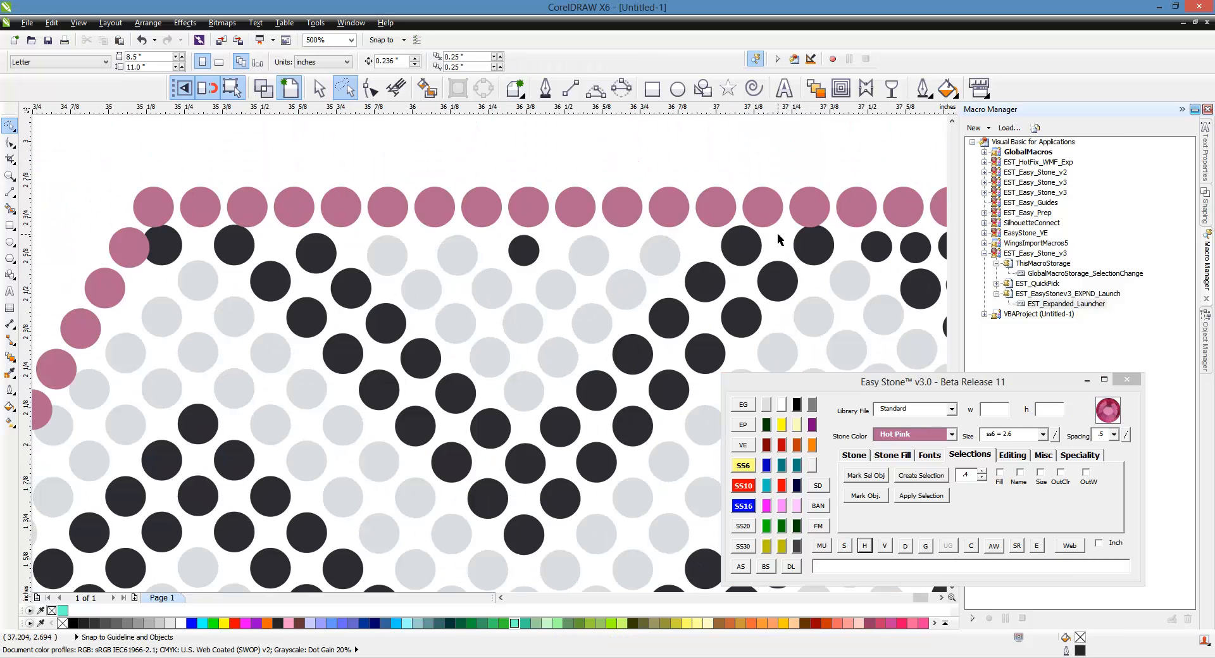
Move the black top-row end stone to about X 37.06, Y 2.64 in and space its long diagonal evenly on an angle.
{"action": "scroll", "coordinate": [777, 233], "scroll_direction": "up", "scroll_amount": 2}
{"action": "left_click", "coordinate": [670, 269]}
{"action": "scroll", "coordinate": [601, 243], "scroll_direction": "down", "scroll_amount": 3}
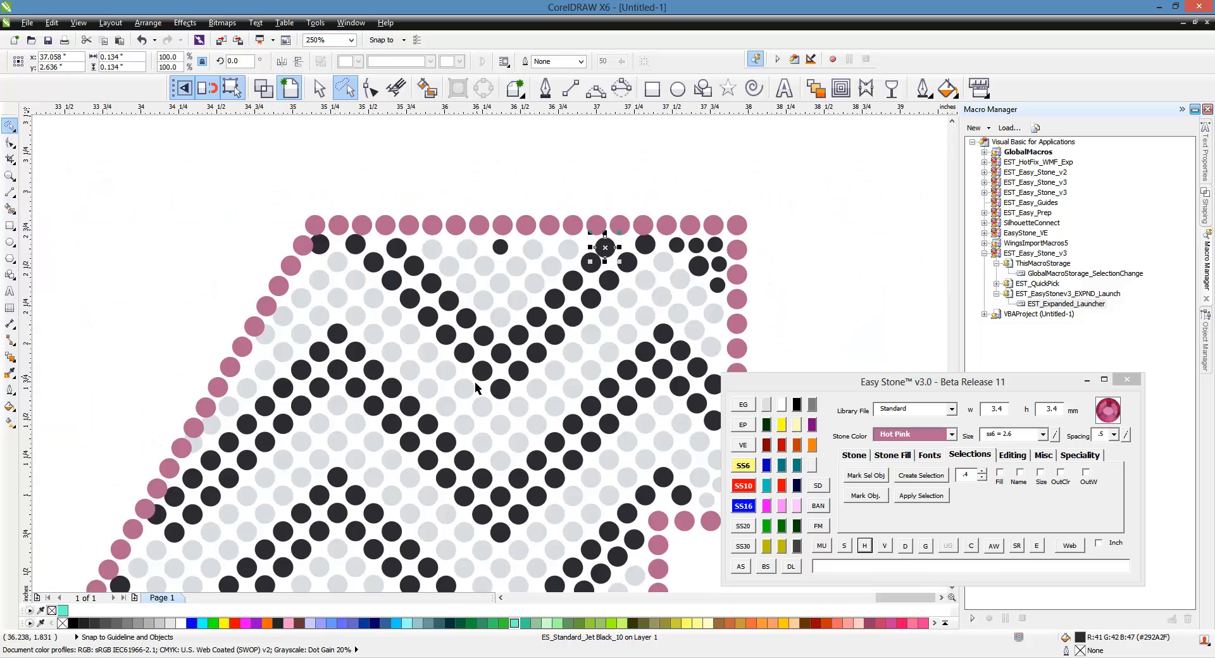
{"action": "left_click", "coordinate": [845, 546]}
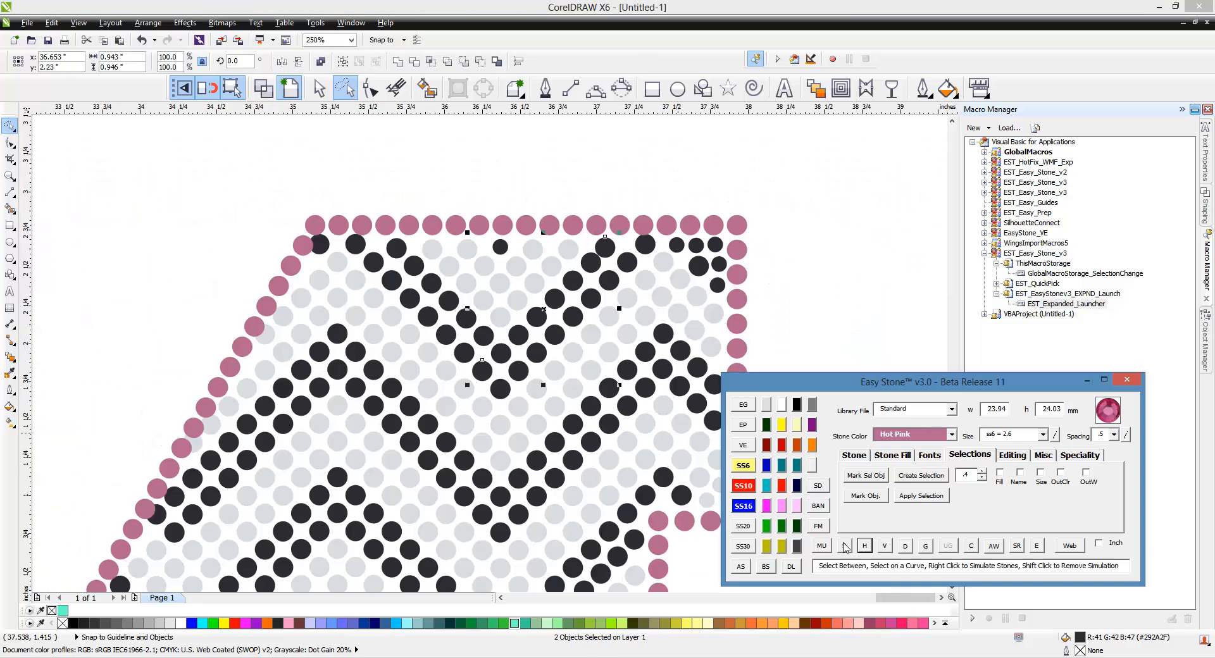
{"action": "left_click", "coordinate": [864, 546]}
{"action": "left_click", "coordinate": [701, 289]}
Move the end stone of the outer black diagonal to about X 37.28, Y 2.63 in and space that diagonal evenly on an angle.
{"action": "scroll", "coordinate": [659, 240], "scroll_direction": "up", "scroll_amount": 3}
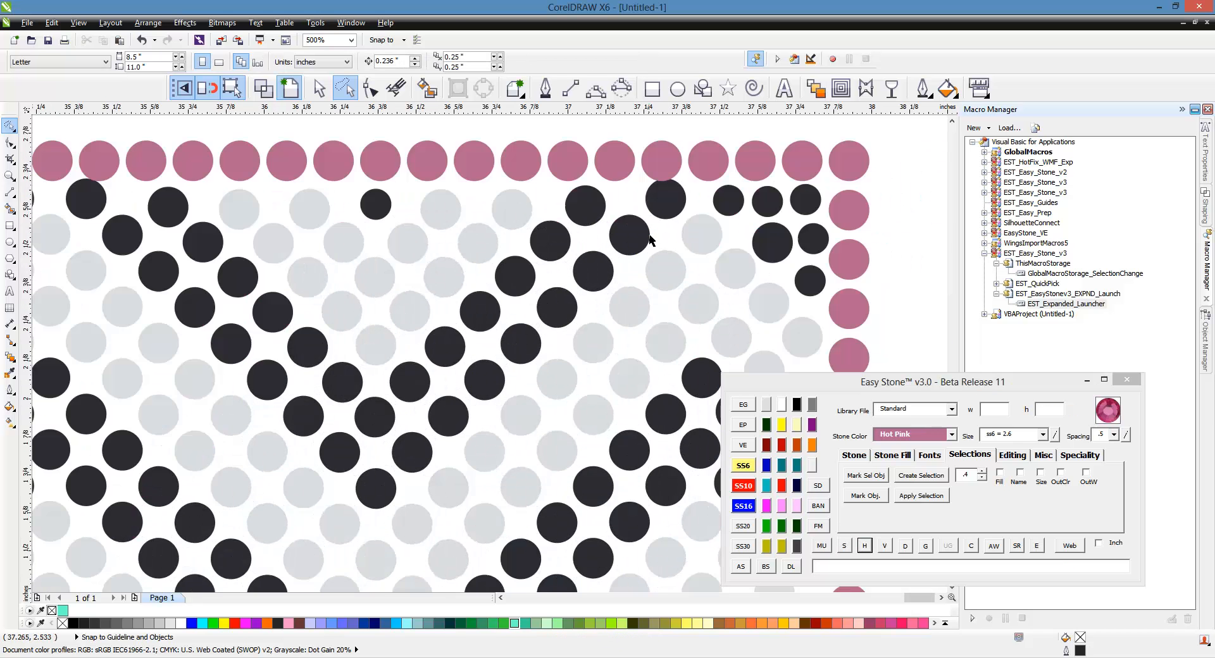
{"action": "left_click", "coordinate": [665, 211]}
{"action": "scroll", "coordinate": [664, 210], "scroll_direction": "down", "scroll_amount": 2}
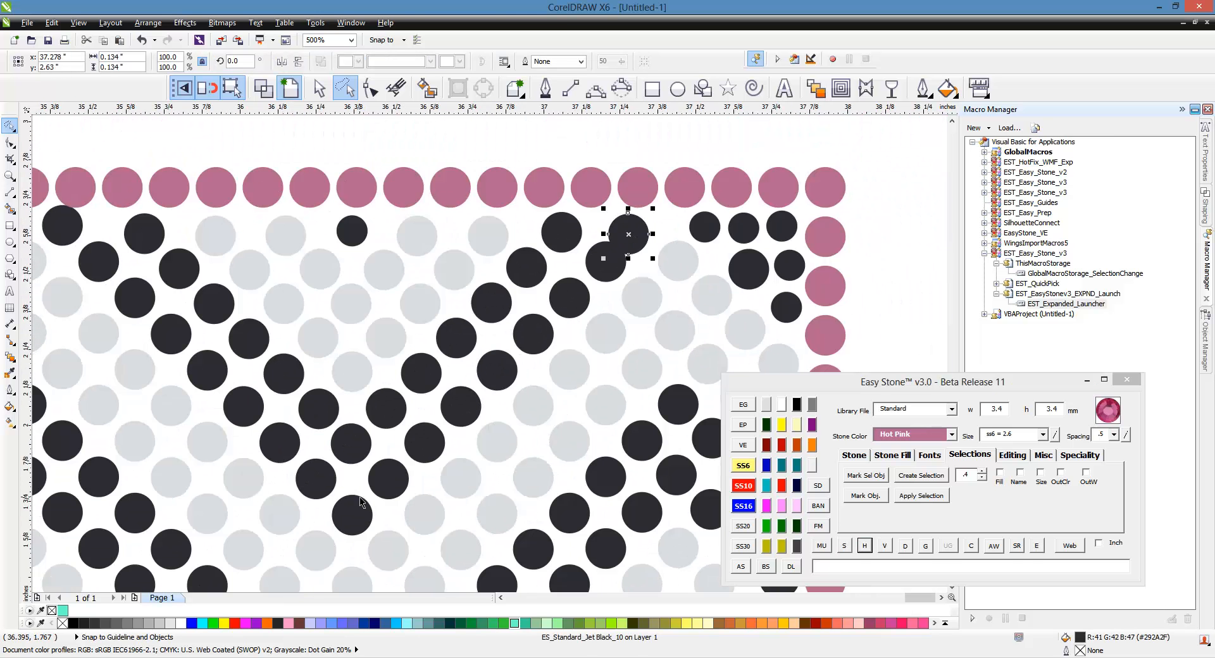
{"action": "left_click", "coordinate": [361, 502], "text": "shift"}
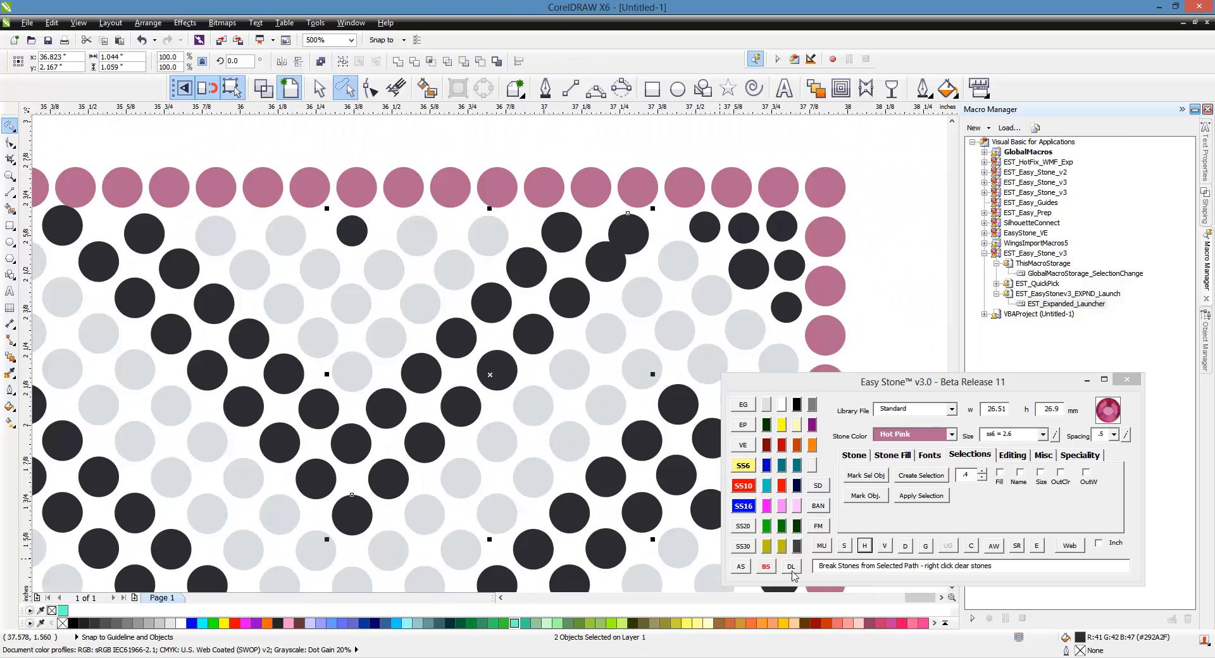
{"action": "left_click", "coordinate": [844, 546]}
{"action": "left_click", "coordinate": [864, 546]}
{"action": "left_click", "coordinate": [612, 125]}
{"action": "scroll", "coordinate": [709, 220], "scroll_direction": "down", "scroll_amount": 1}
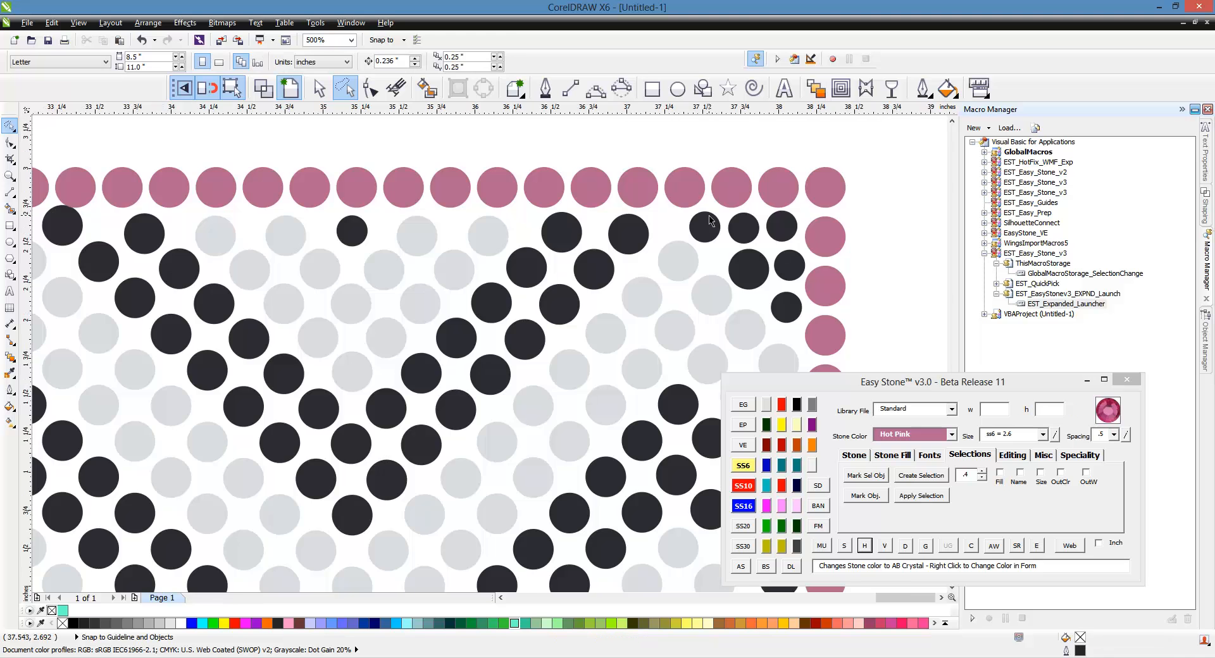
Change the black stone overlapping the border at the top-left corner to size SS6 and move it to about X 35.22, Y 2.67 in.
{"action": "scroll", "coordinate": [361, 213], "scroll_direction": "up", "scroll_amount": 3}
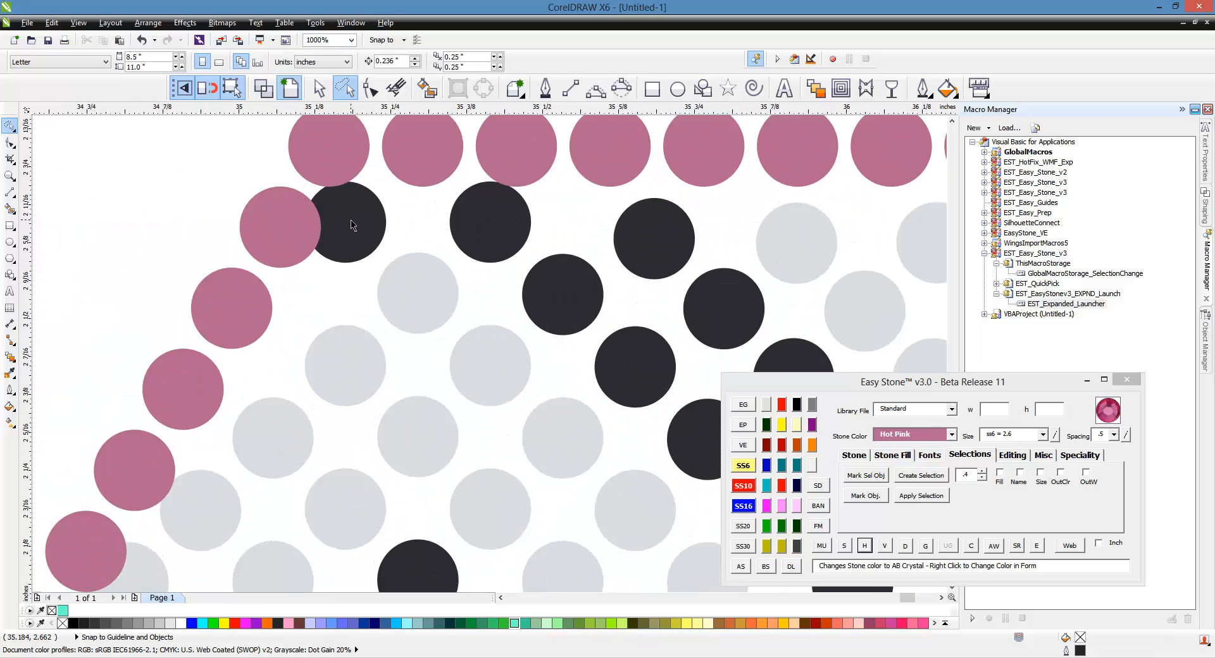
{"action": "left_click", "coordinate": [353, 225]}
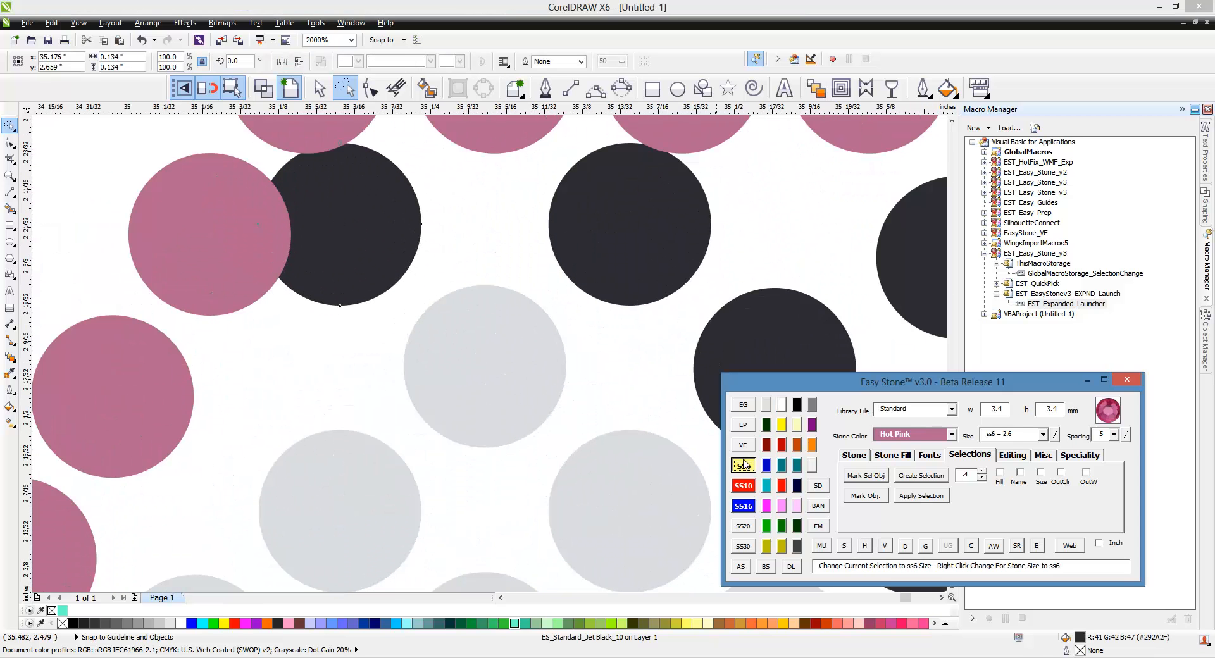
{"action": "left_click_drag", "start_coordinate": [394, 231], "coordinate": [452, 222]}
{"action": "scroll", "coordinate": [452, 222], "scroll_direction": "down", "scroll_amount": 1}
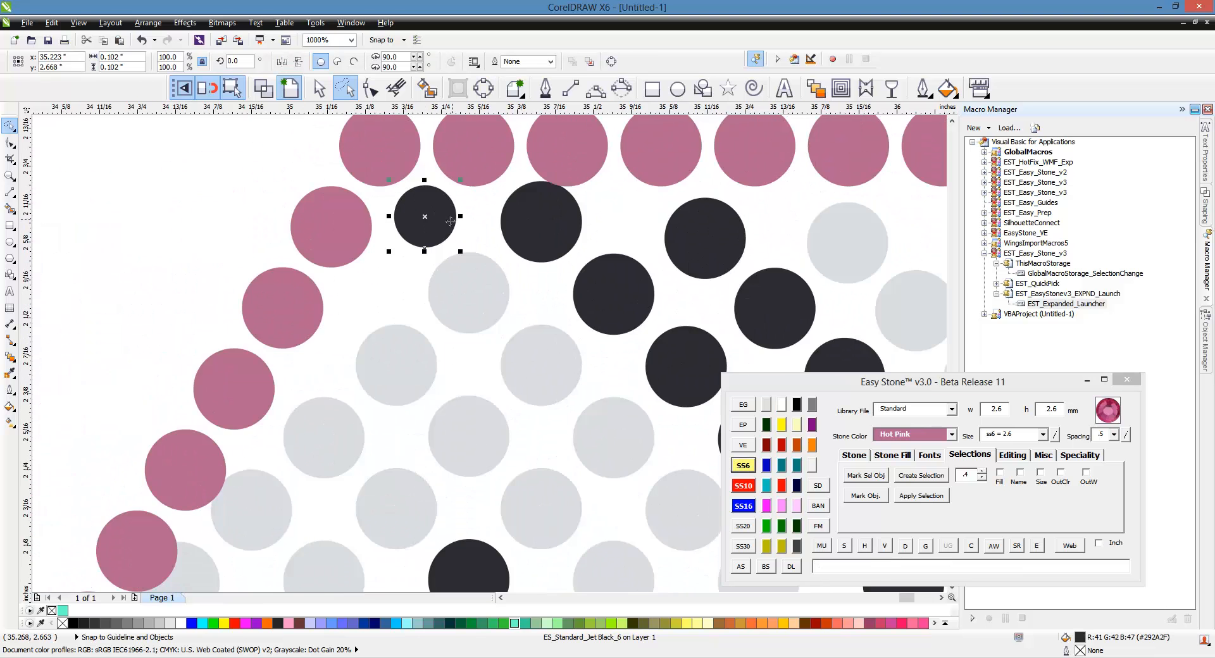
{"action": "scroll", "coordinate": [368, 211], "scroll_direction": "down", "scroll_amount": 1}
{"action": "scroll", "coordinate": [381, 238], "scroll_direction": "down", "scroll_amount": 1}
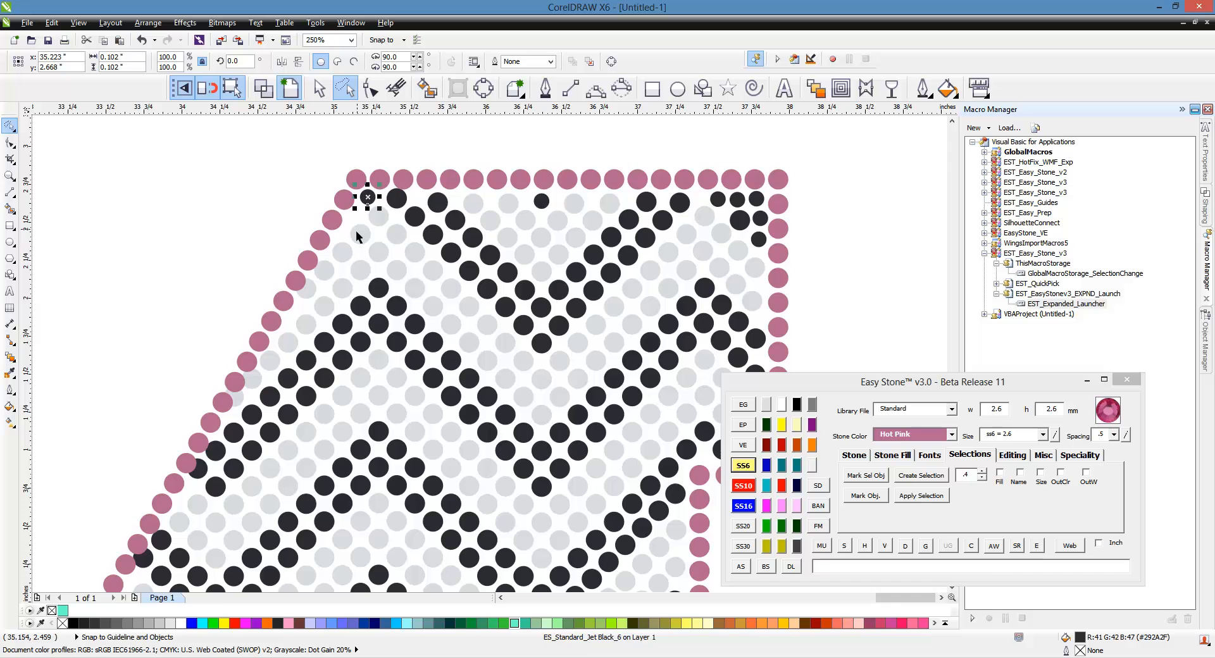
Change the crystal overlapping the slanted border near X 34.82, Y 2.07 in to SS6, and fill the border gap there with two SS6 crystals.
{"action": "scroll", "coordinate": [310, 285], "scroll_direction": "up", "scroll_amount": 3}
{"action": "left_click", "coordinate": [310, 286]}
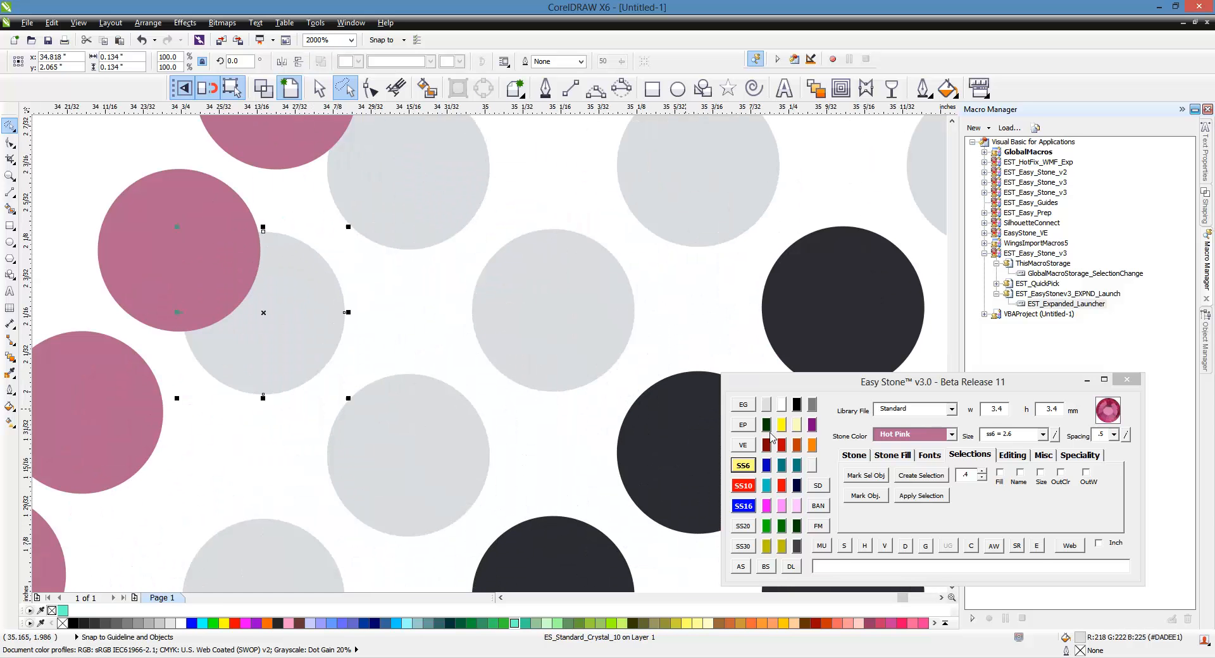
{"action": "left_click", "coordinate": [744, 466]}
{"action": "left_click_drag", "start_coordinate": [305, 305], "coordinate": [261, 398]}
{"action": "scroll", "coordinate": [363, 307], "scroll_direction": "down", "scroll_amount": 1}
{"action": "scroll", "coordinate": [310, 383], "scroll_direction": "up", "scroll_amount": 1}
Nudge the full-size crystal beside the new SS6 crystals to about X 34.94, Y 1.95 in.
{"action": "left_click", "coordinate": [402, 407]}
{"action": "left_click_drag", "start_coordinate": [412, 406], "coordinate": [412, 406]}
{"action": "scroll", "coordinate": [402, 276], "scroll_direction": "down", "scroll_amount": 2}
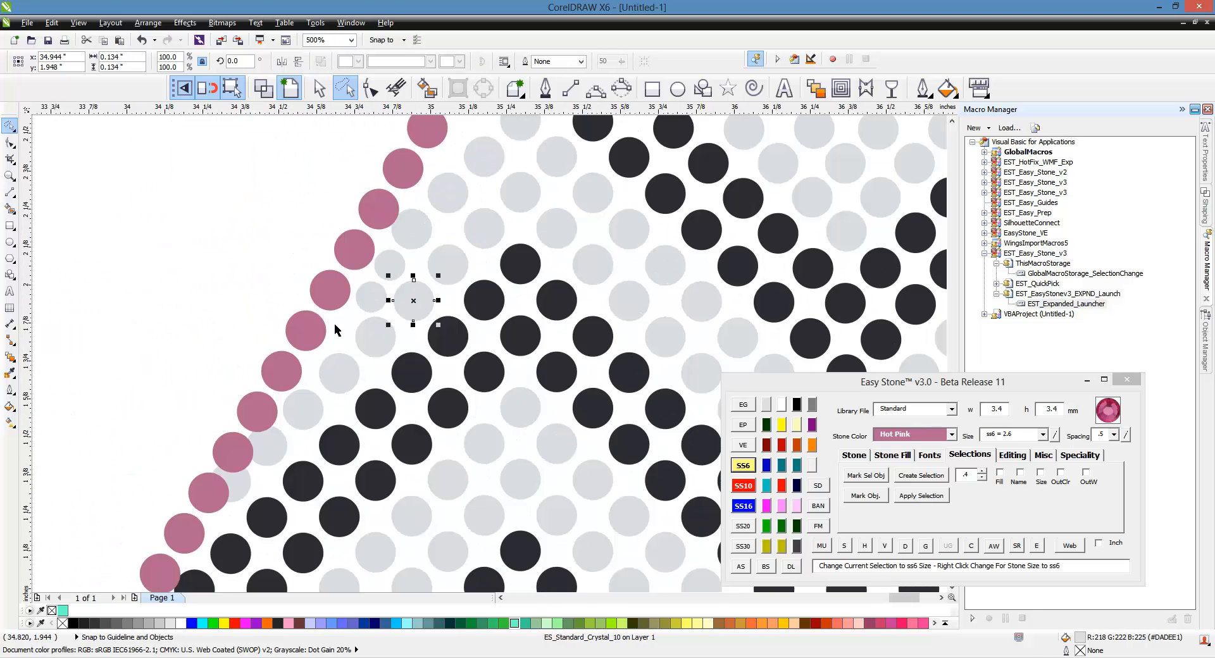
Change the crystal overlapping the slanted border near X 34.46, Y 1.47 in to SS6 and move it to about X 34.50, Y 1.46 in.
{"action": "left_click", "coordinate": [311, 357]}
{"action": "scroll", "coordinate": [272, 461], "scroll_direction": "up", "scroll_amount": 1}
{"action": "left_click", "coordinate": [273, 460]}
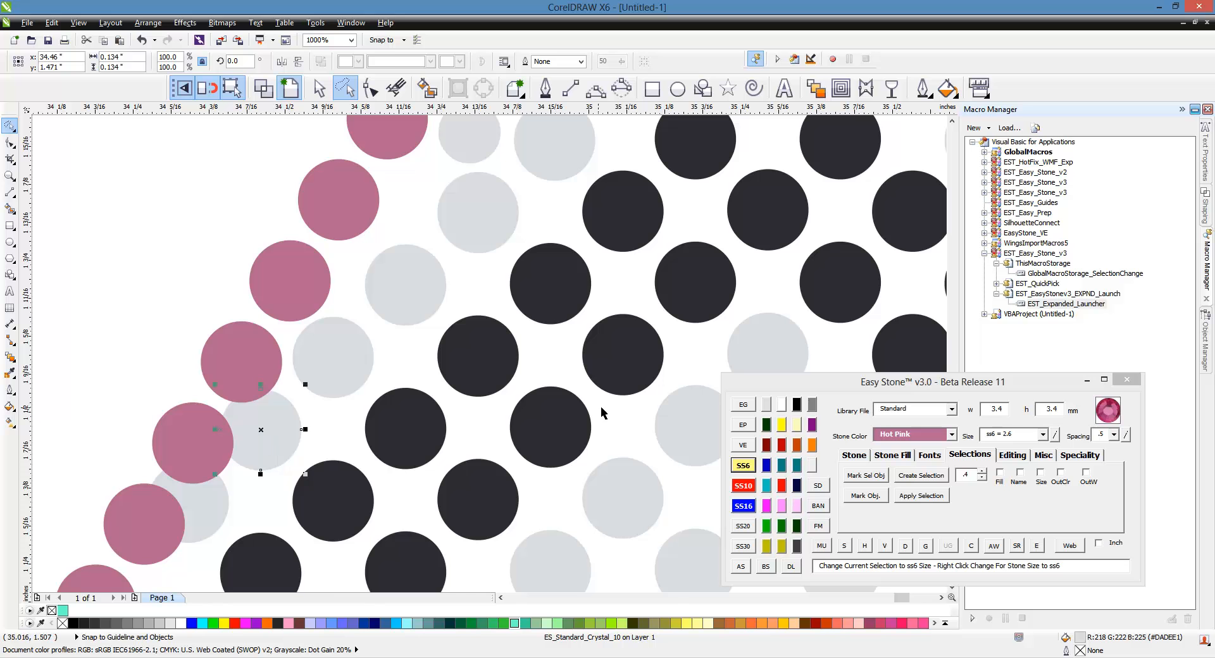
{"action": "left_click", "coordinate": [737, 466]}
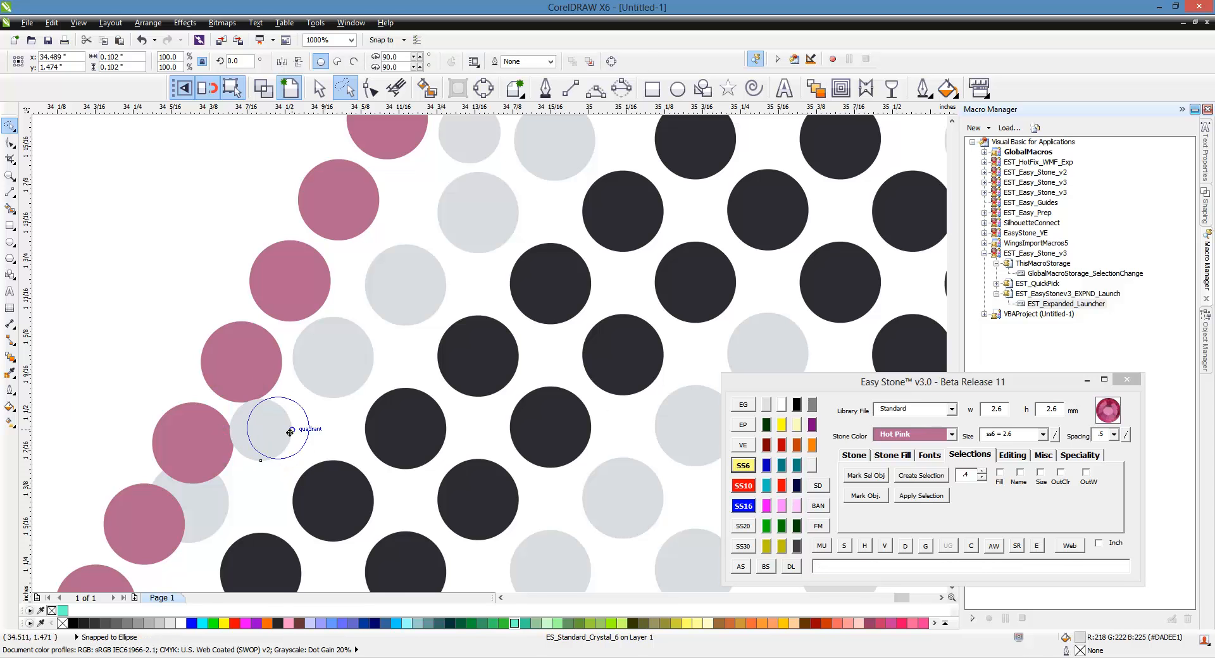
{"action": "left_click_drag", "start_coordinate": [296, 439], "coordinate": [298, 440]}
{"action": "scroll", "coordinate": [423, 381], "scroll_direction": "down", "scroll_amount": 1}
{"action": "scroll", "coordinate": [324, 461], "scroll_direction": "up", "scroll_amount": 1}
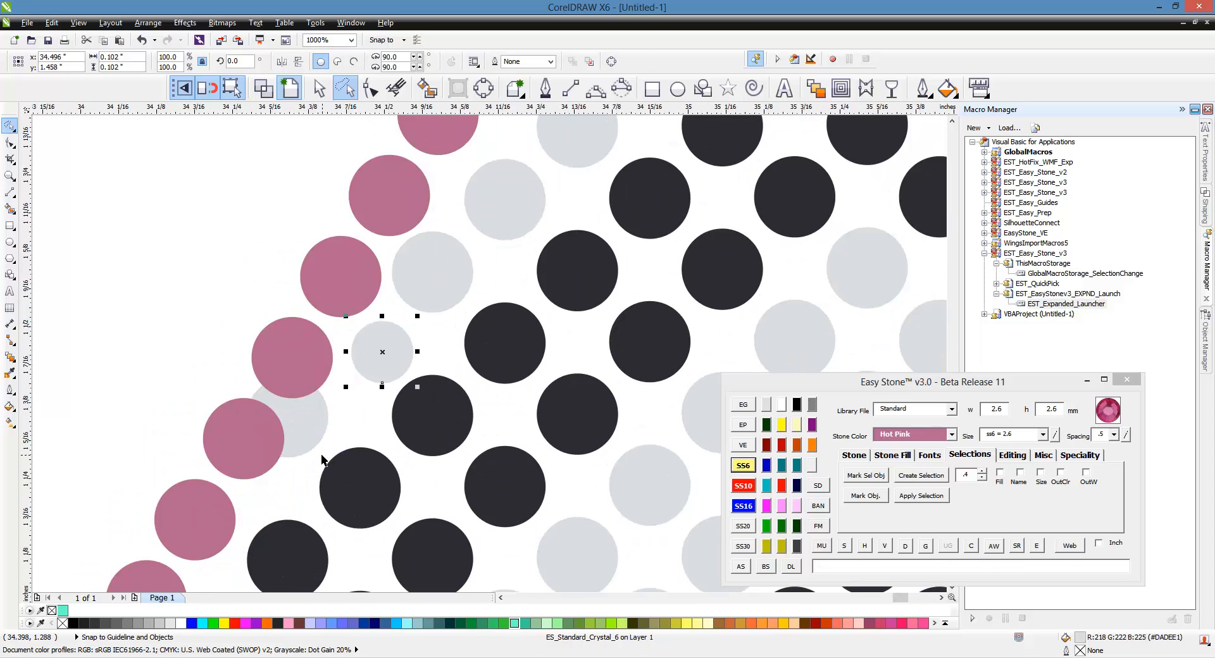
Delete the crystal overlapping the slanted border just below the resized SS6 crystal.
{"action": "left_click", "coordinate": [310, 422]}
{"action": "key", "text": "Delete"}
{"action": "scroll", "coordinate": [352, 306], "scroll_direction": "down", "scroll_amount": 1}
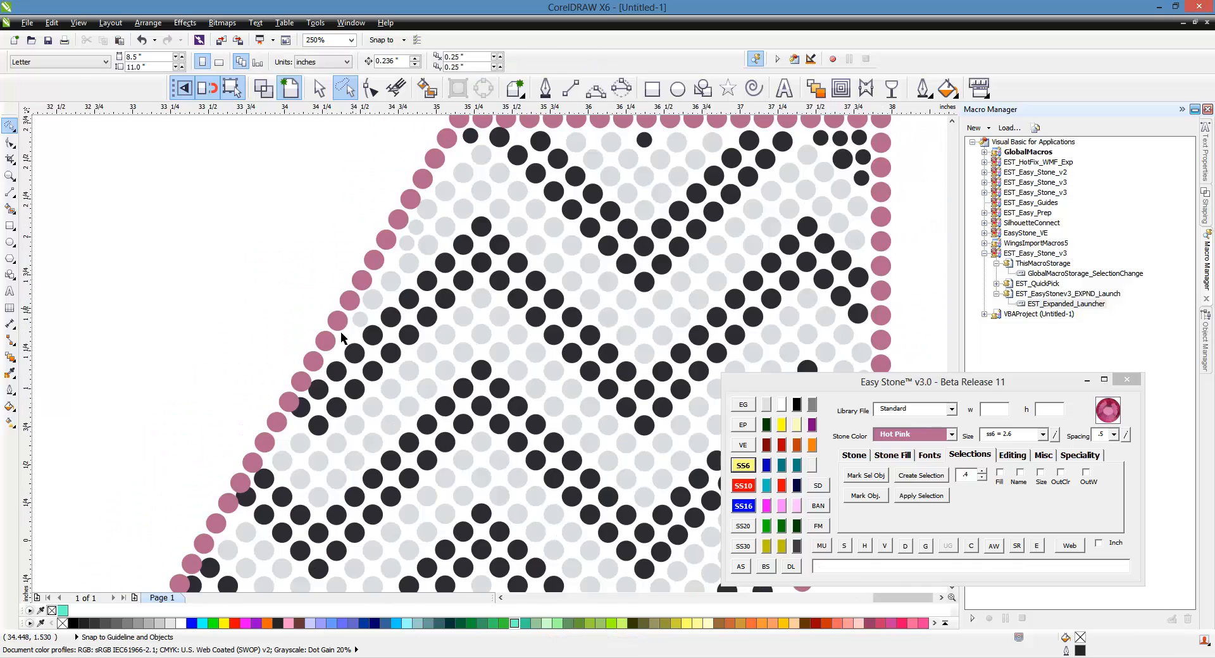
Change the black stone overlapping the slanted border near X 34.10, Y 0.88 in to SS6, move it clear, and nudge the black stone below it.
{"action": "scroll", "coordinate": [344, 339], "scroll_direction": "up", "scroll_amount": 1}
{"action": "left_click", "coordinate": [370, 342]}
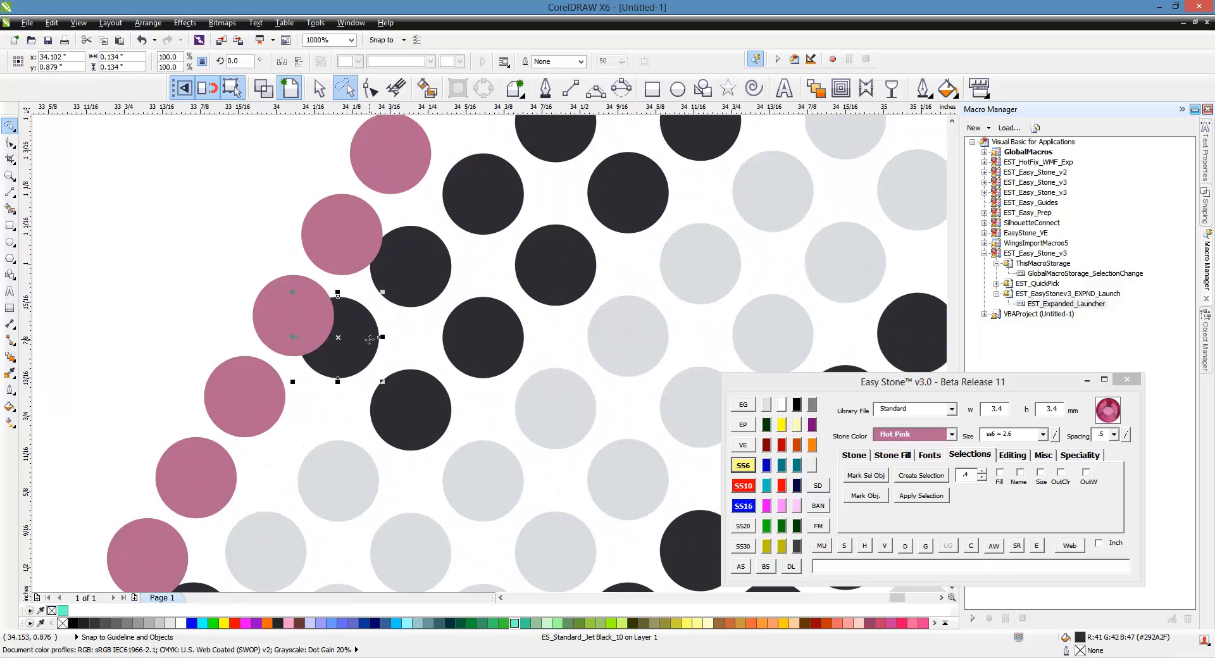
{"action": "left_click", "coordinate": [743, 465]}
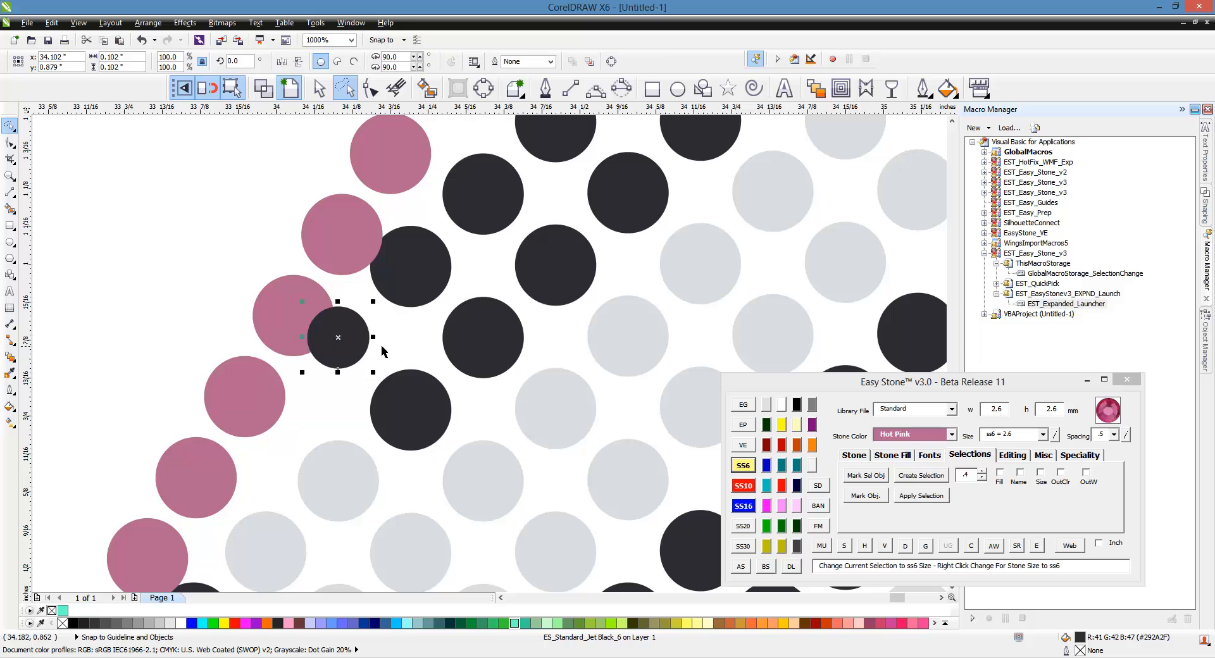
{"action": "scroll", "coordinate": [342, 342], "scroll_direction": "up", "scroll_amount": 1}
{"action": "left_click_drag", "start_coordinate": [353, 359], "coordinate": [414, 370]}
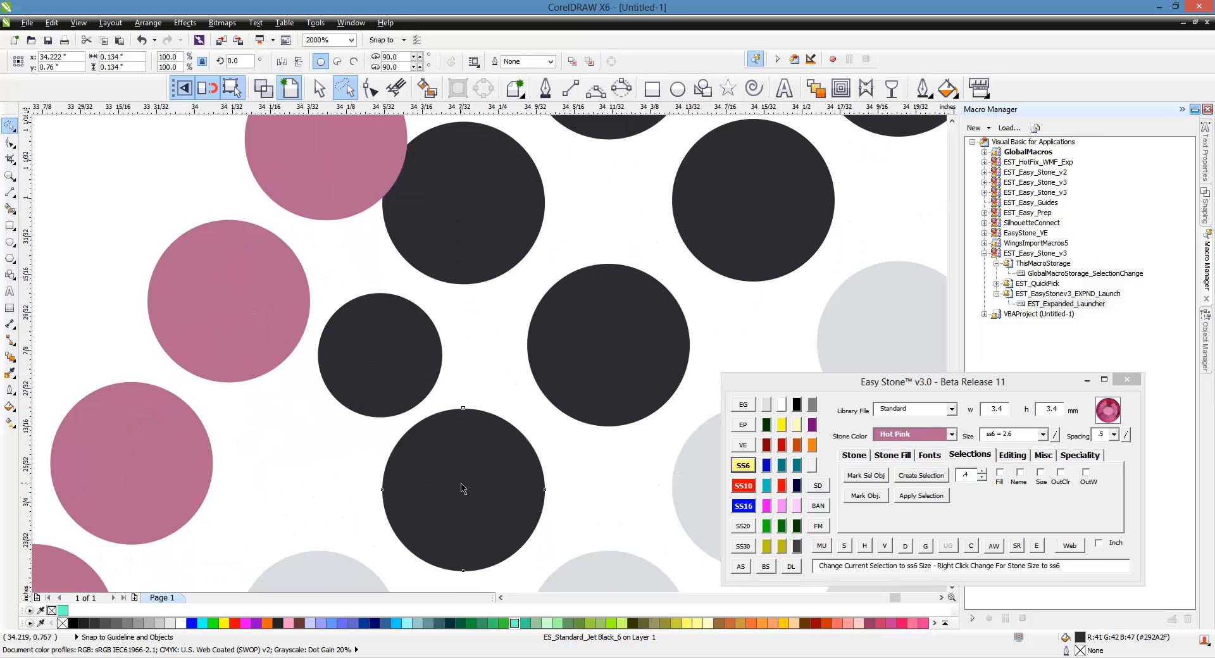
{"action": "left_click_drag", "start_coordinate": [461, 483], "coordinate": [464, 491]}
Change the black border stone near X 34.22, Y 1.00 in to SS6, move it to about X 34.25, Y 0.99 in, and adjust the two SS6 stones' spacing.
{"action": "scroll", "coordinate": [375, 433], "scroll_direction": "down", "scroll_amount": 1}
{"action": "scroll", "coordinate": [453, 327], "scroll_direction": "up", "scroll_amount": 1}
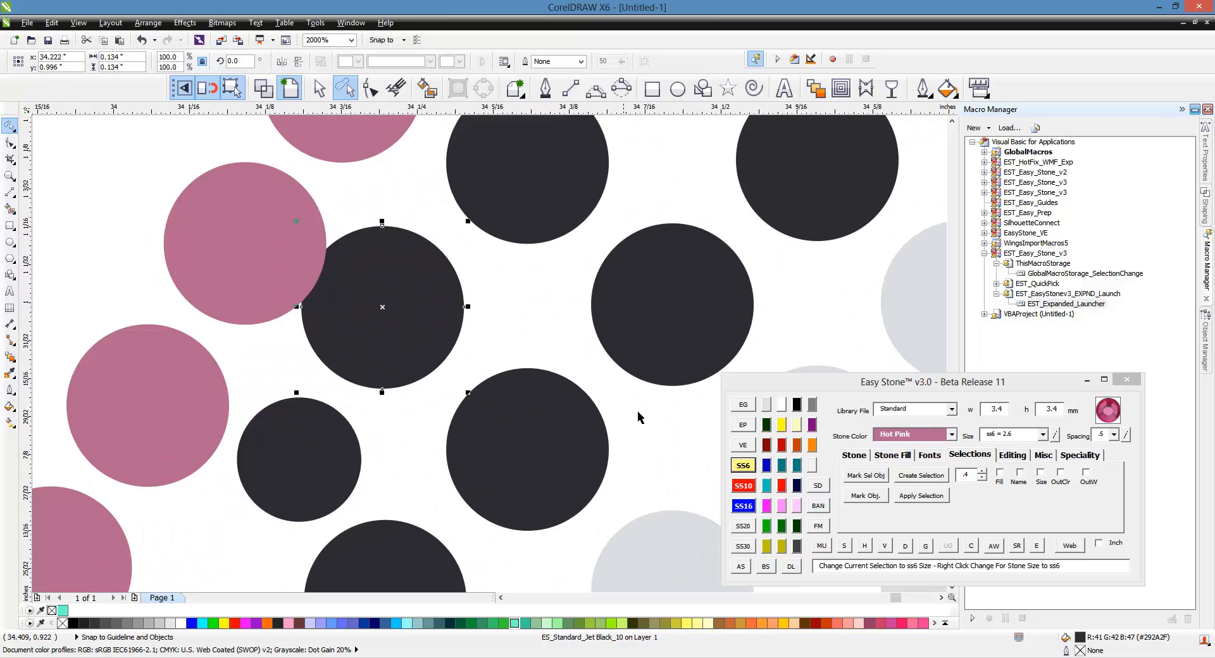
{"action": "left_click", "coordinate": [743, 464]}
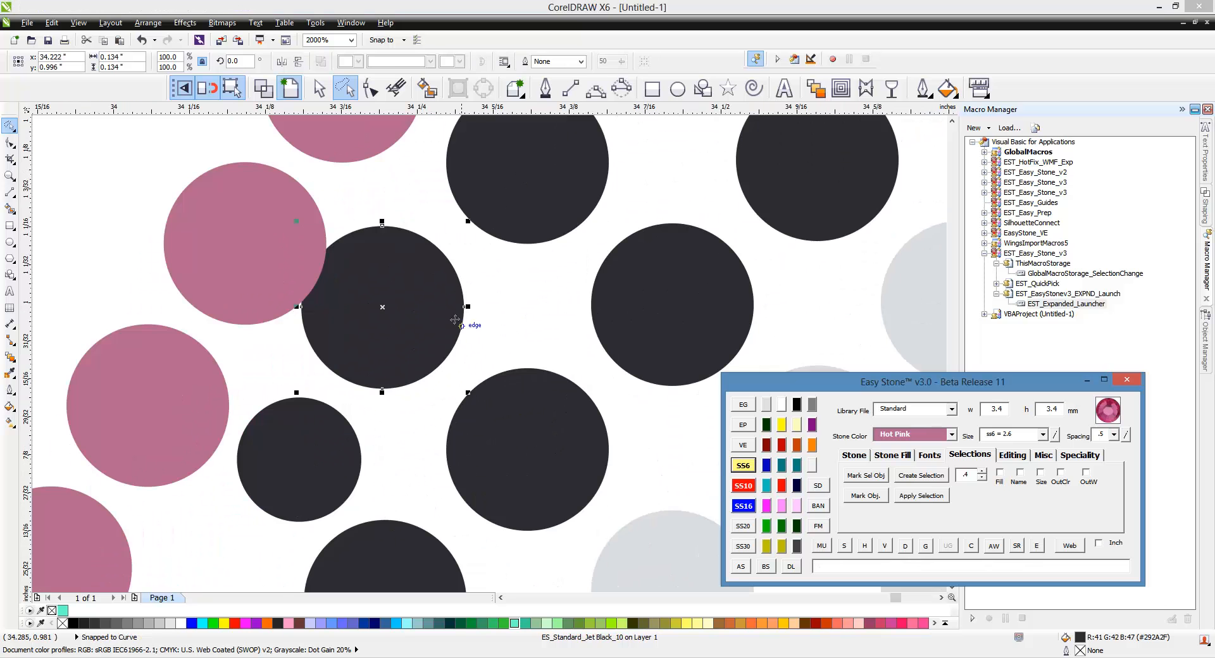
{"action": "left_click", "coordinate": [739, 467]}
{"action": "left_click_drag", "start_coordinate": [435, 317], "coordinate": [468, 324]}
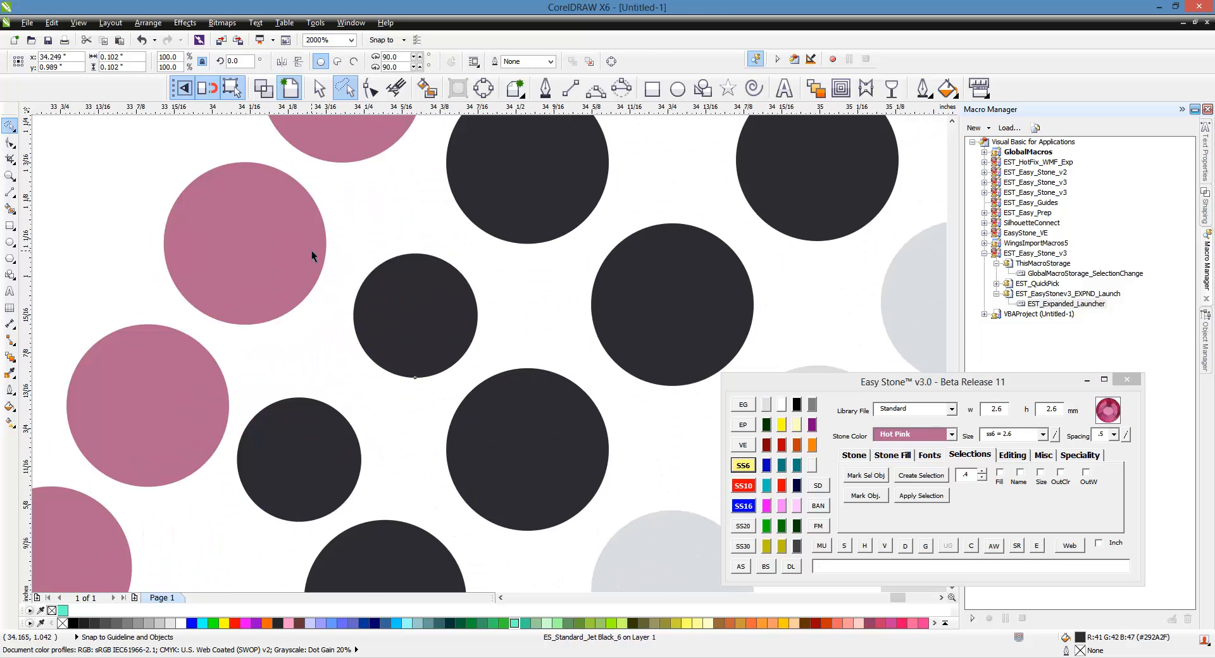
{"action": "scroll", "coordinate": [317, 503], "scroll_direction": "up", "scroll_amount": 1}
{"action": "left_click_drag", "start_coordinate": [315, 362], "coordinate": [368, 319]}
{"action": "scroll", "coordinate": [316, 269], "scroll_direction": "down", "scroll_amount": 3}
{"action": "left_click", "coordinate": [241, 250]}
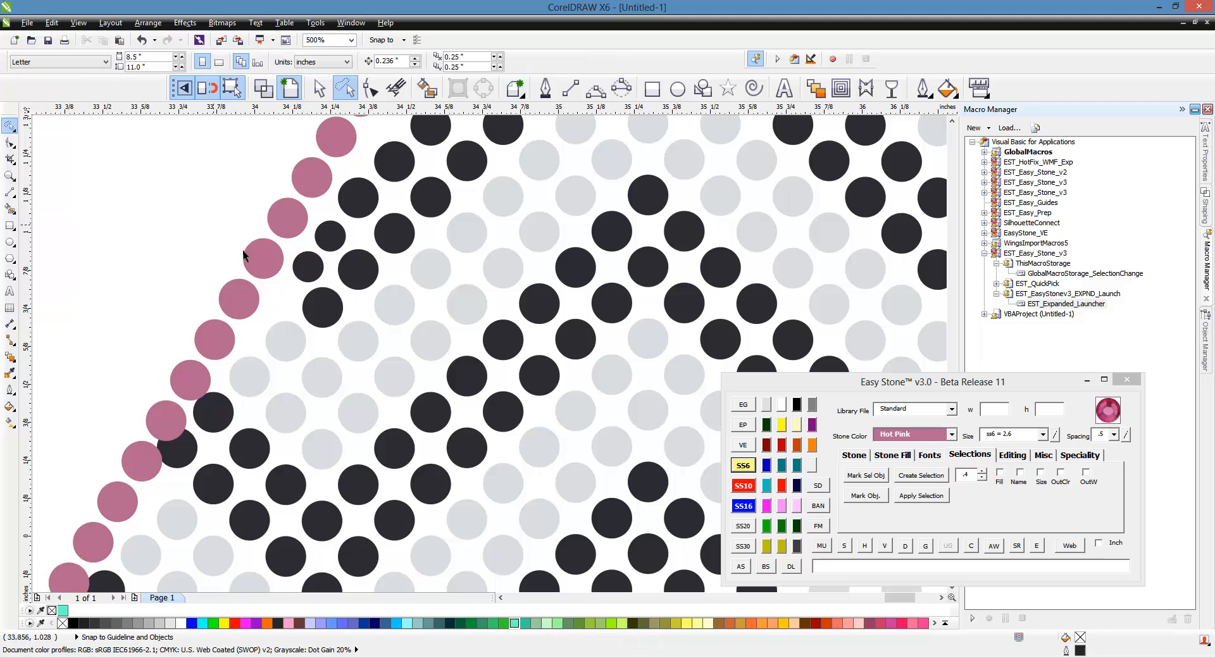
Move the crystal below the black stones at the slanted border to about X 34.07, Y 0.67 in and space its three-stone diagonal evenly on an angle.
{"action": "scroll", "coordinate": [278, 333], "scroll_direction": "up", "scroll_amount": 1}
{"action": "left_click_drag", "start_coordinate": [271, 334], "coordinate": [267, 322]}
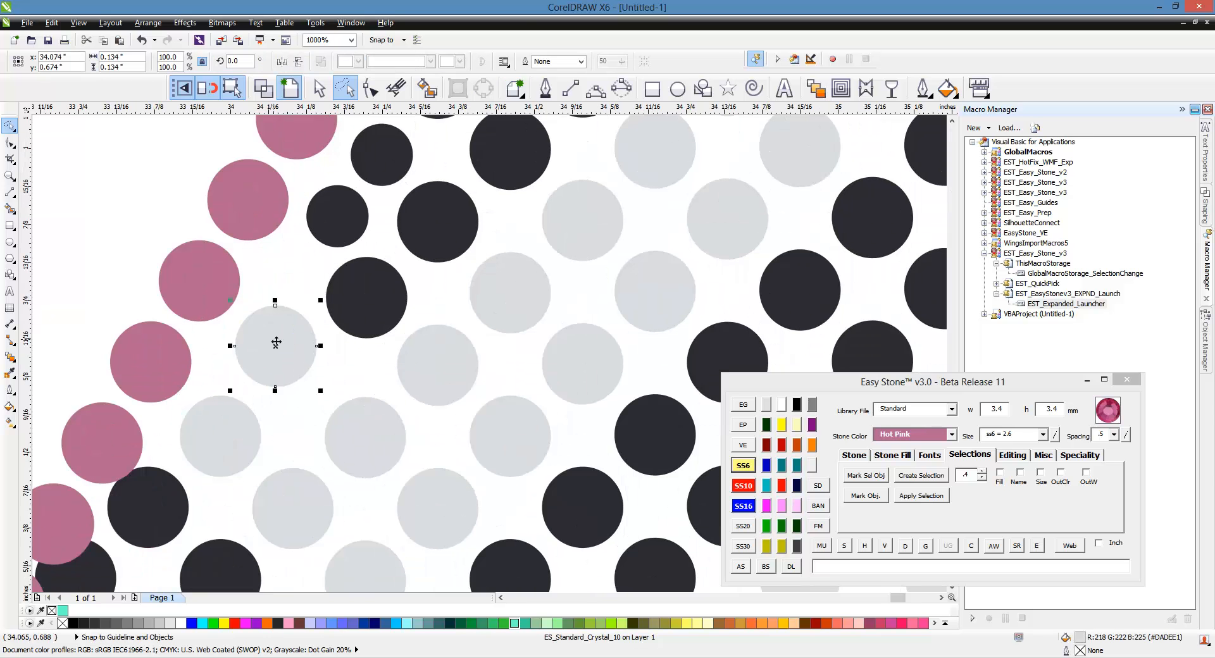
{"action": "left_click", "coordinate": [369, 431], "text": "shift"}
{"action": "left_click", "coordinate": [863, 548]}
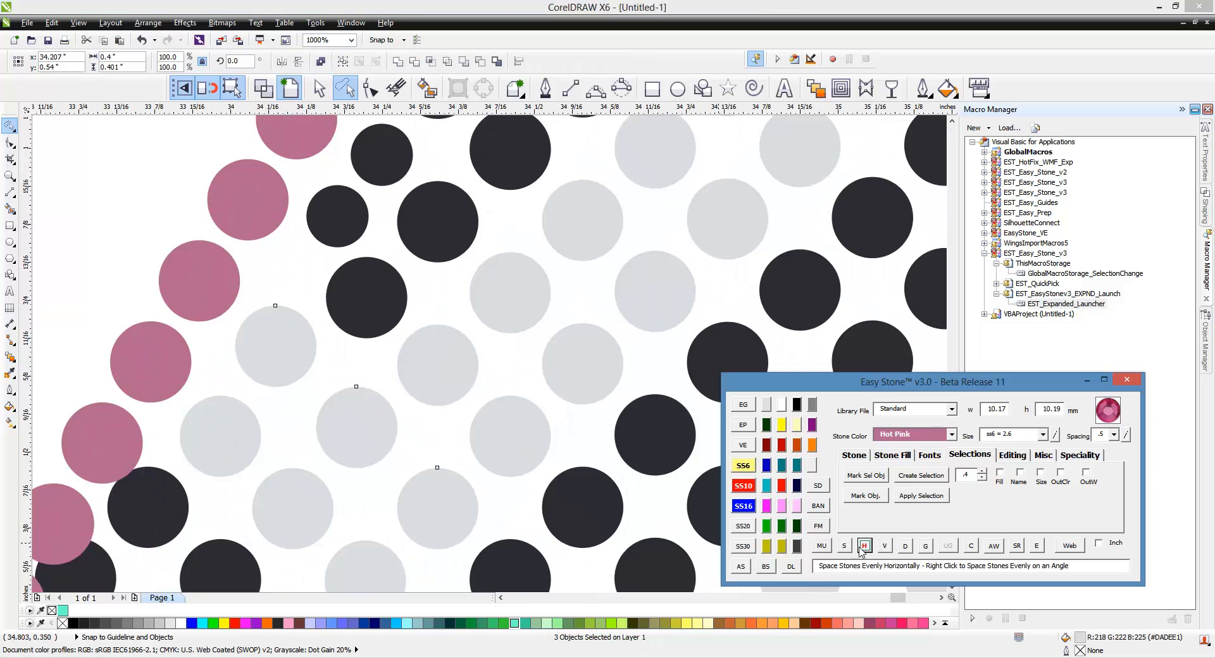
{"action": "left_click", "coordinate": [430, 436]}
{"action": "scroll", "coordinate": [305, 264], "scroll_direction": "down", "scroll_amount": 1}
Move the black stone at the slanted border to about X 33.89, Y 0.38 in and space its five-stone diagonal evenly on an angle.
{"action": "scroll", "coordinate": [228, 408], "scroll_direction": "up", "scroll_amount": 2}
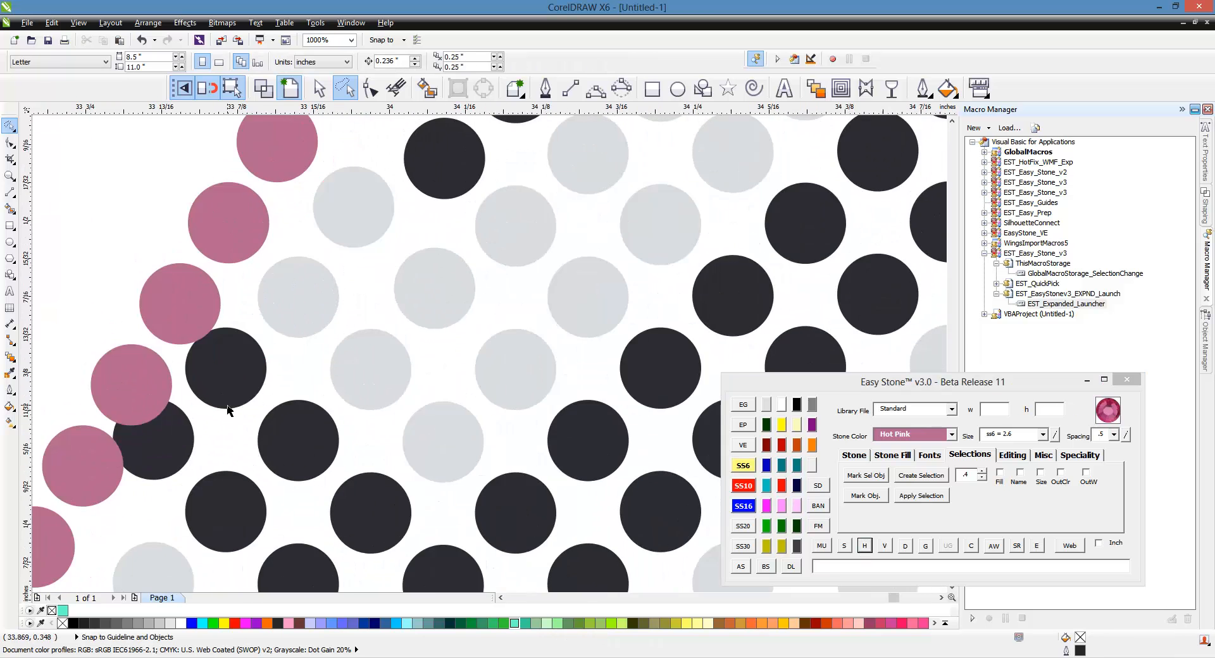
{"action": "left_click_drag", "start_coordinate": [213, 355], "coordinate": [241, 385]}
{"action": "scroll", "coordinate": [241, 385], "scroll_direction": "down", "scroll_amount": 2}
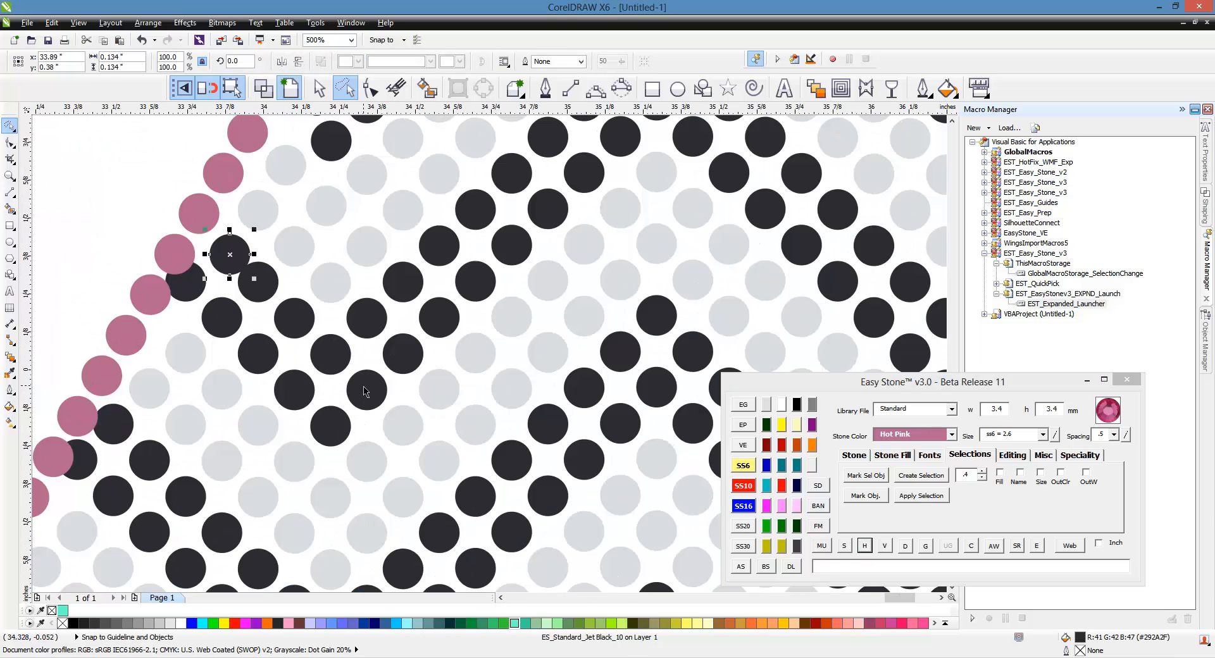
{"action": "left_click_drag", "start_coordinate": [363, 387], "coordinate": [231, 255]}
{"action": "left_click", "coordinate": [863, 547]}
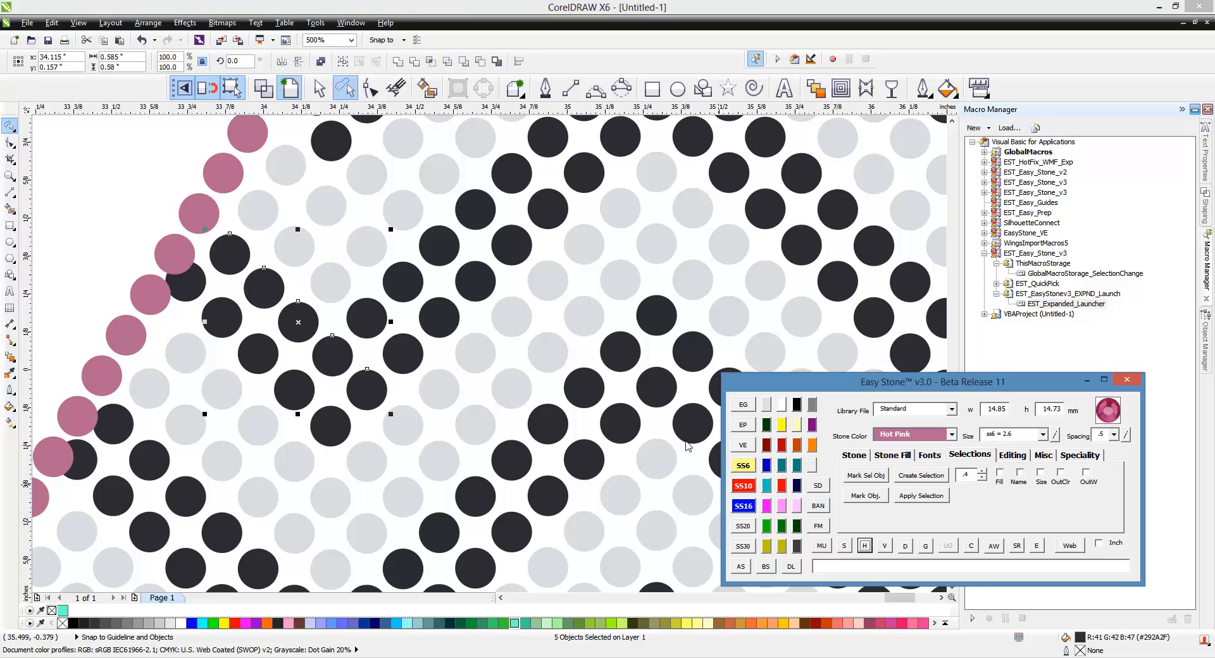
Move the next black stone overlapping the slanted border clear of the pink stones and space its five-stone diagonal evenly on an angle.
{"action": "left_click", "coordinate": [124, 222]}
{"action": "scroll", "coordinate": [203, 301], "scroll_direction": "up", "scroll_amount": 1}
{"action": "left_click_drag", "start_coordinate": [153, 266], "coordinate": [183, 293]}
{"action": "left_click", "coordinate": [424, 530], "text": "shift"}
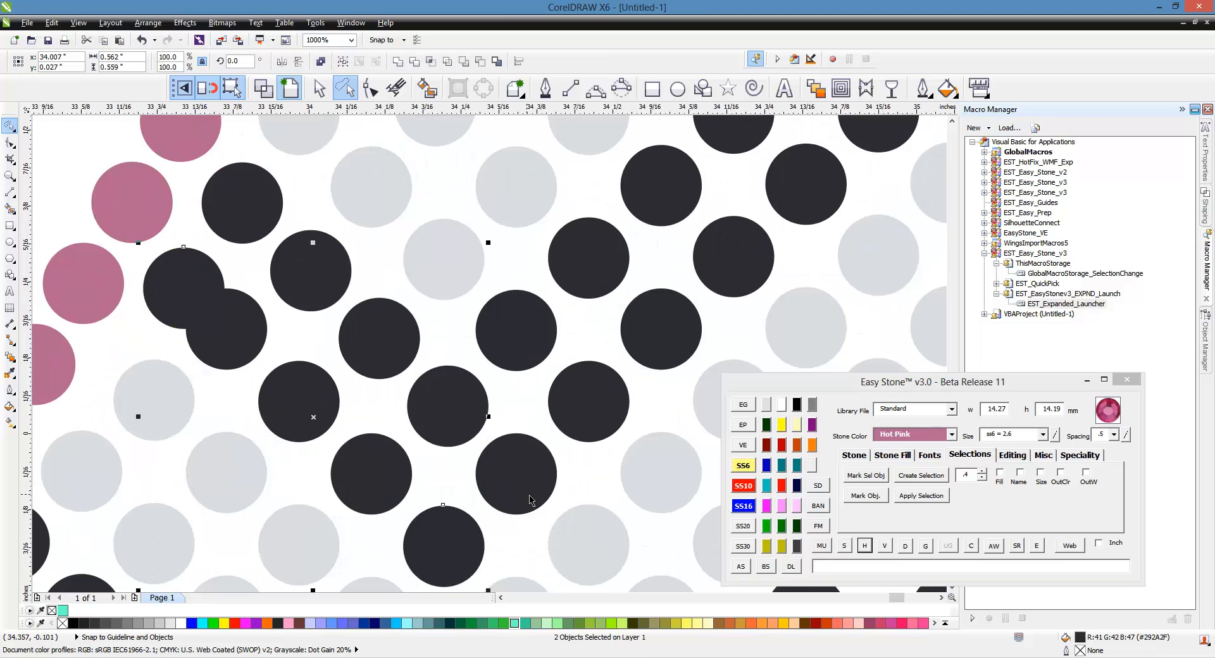
{"action": "left_click", "coordinate": [863, 544]}
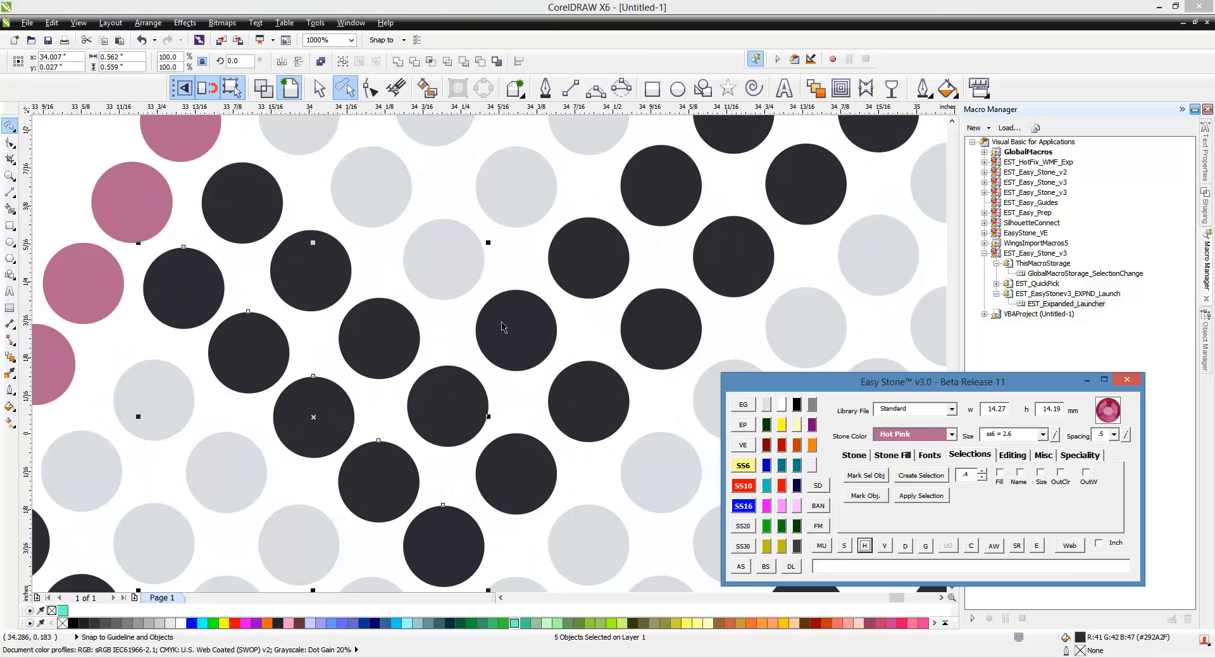
Nudge the border-side crystal below the black rows toward the slanted border and space the crystals on its diagonal evenly on an angle.
{"action": "left_click", "coordinate": [537, 318]}
{"action": "scroll", "coordinate": [505, 264], "scroll_direction": "down", "scroll_amount": 2}
{"action": "scroll", "coordinate": [418, 298], "scroll_direction": "up", "scroll_amount": 3}
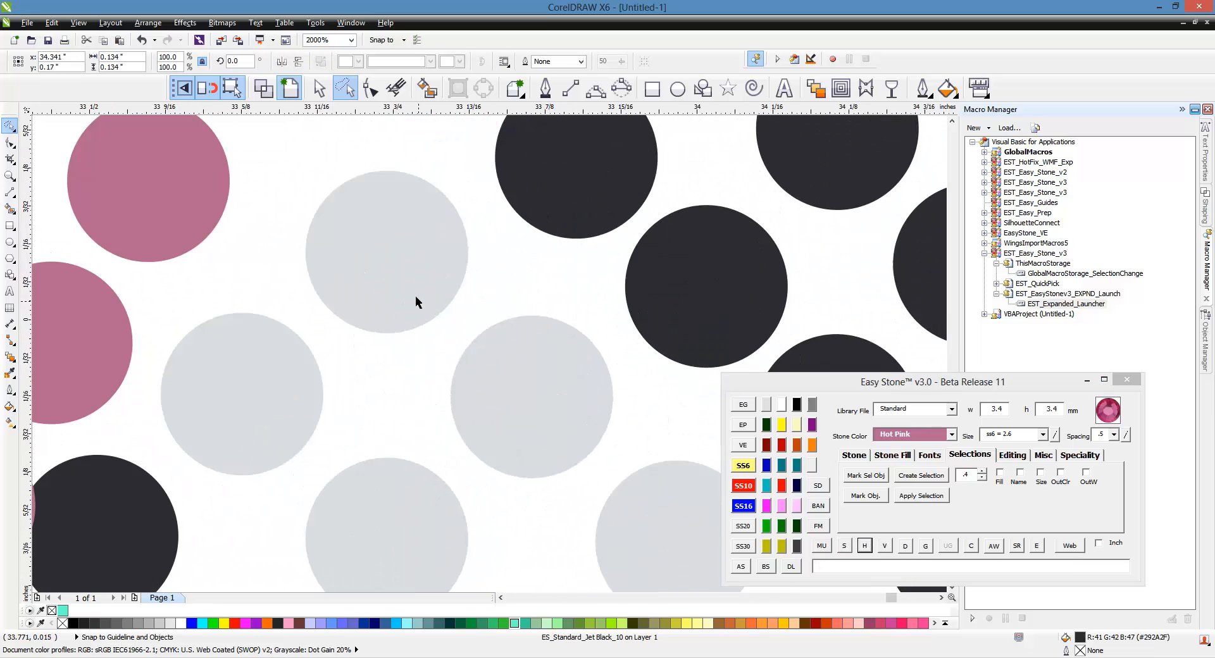
{"action": "left_click_drag", "start_coordinate": [412, 289], "coordinate": [395, 269]}
{"action": "scroll", "coordinate": [394, 268], "scroll_direction": "down", "scroll_amount": 3}
{"action": "left_click", "coordinate": [525, 418], "text": "shift"}
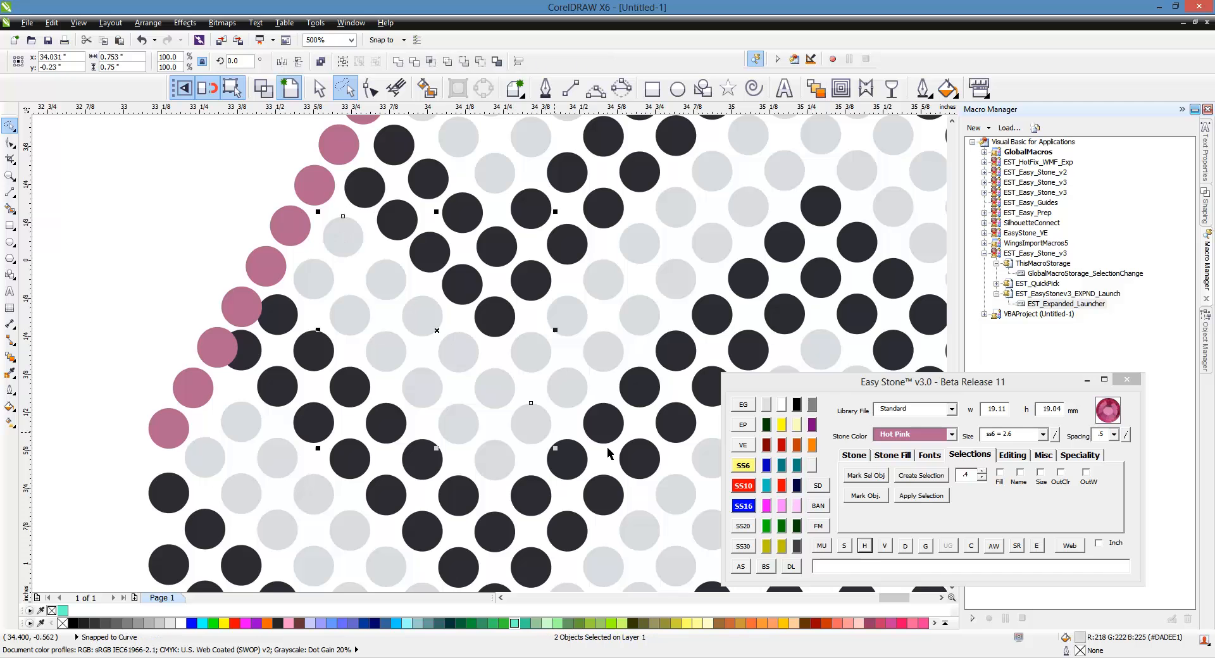
{"action": "left_click", "coordinate": [846, 546]}
{"action": "left_click", "coordinate": [864, 545]}
{"action": "left_click", "coordinate": [237, 230]}
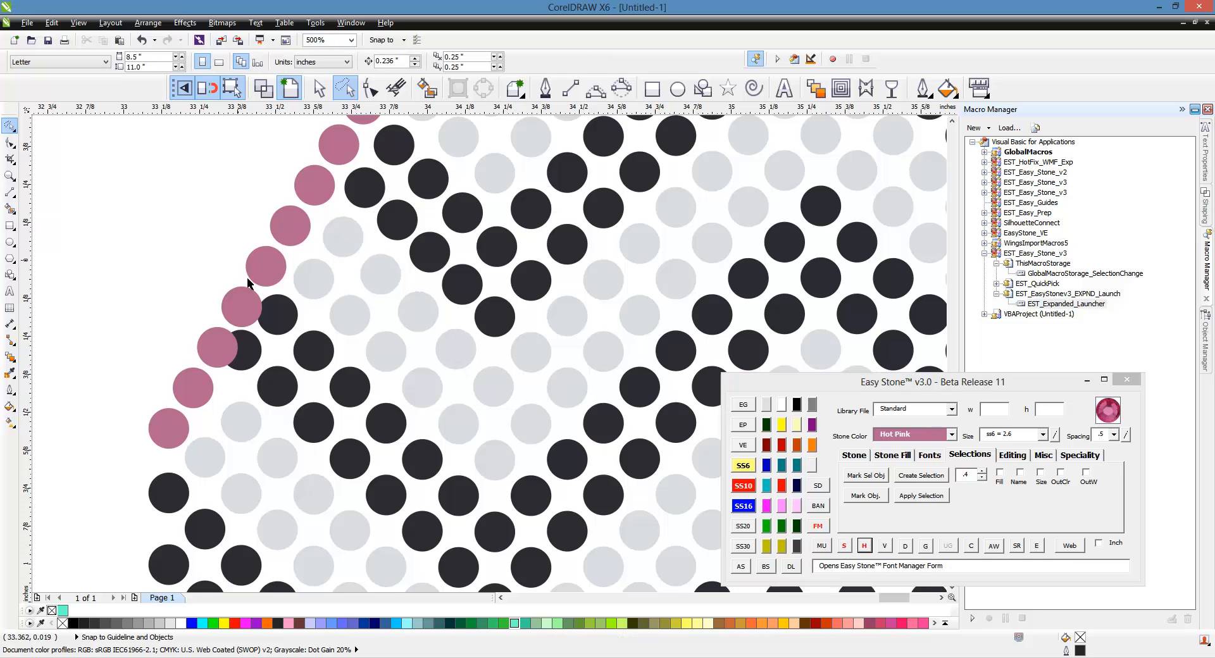
Move the upper black stone overlapping the slanted border to about X 33.54, Y -0.22 in and space its black diagonal evenly on an angle.
{"action": "scroll", "coordinate": [278, 323], "scroll_direction": "up", "scroll_amount": 2}
{"action": "left_click_drag", "start_coordinate": [281, 322], "coordinate": [328, 369]}
{"action": "scroll", "coordinate": [287, 286], "scroll_direction": "down", "scroll_amount": 3}
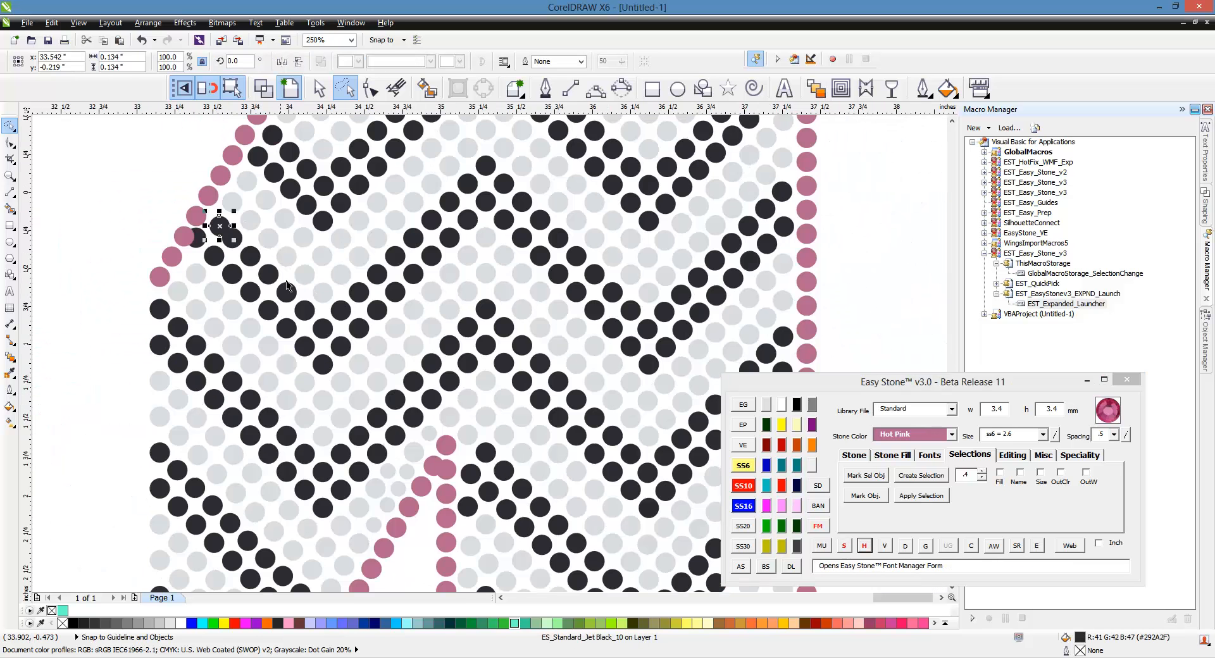
{"action": "left_click", "coordinate": [346, 351], "text": "shift"}
{"action": "left_click", "coordinate": [845, 546]}
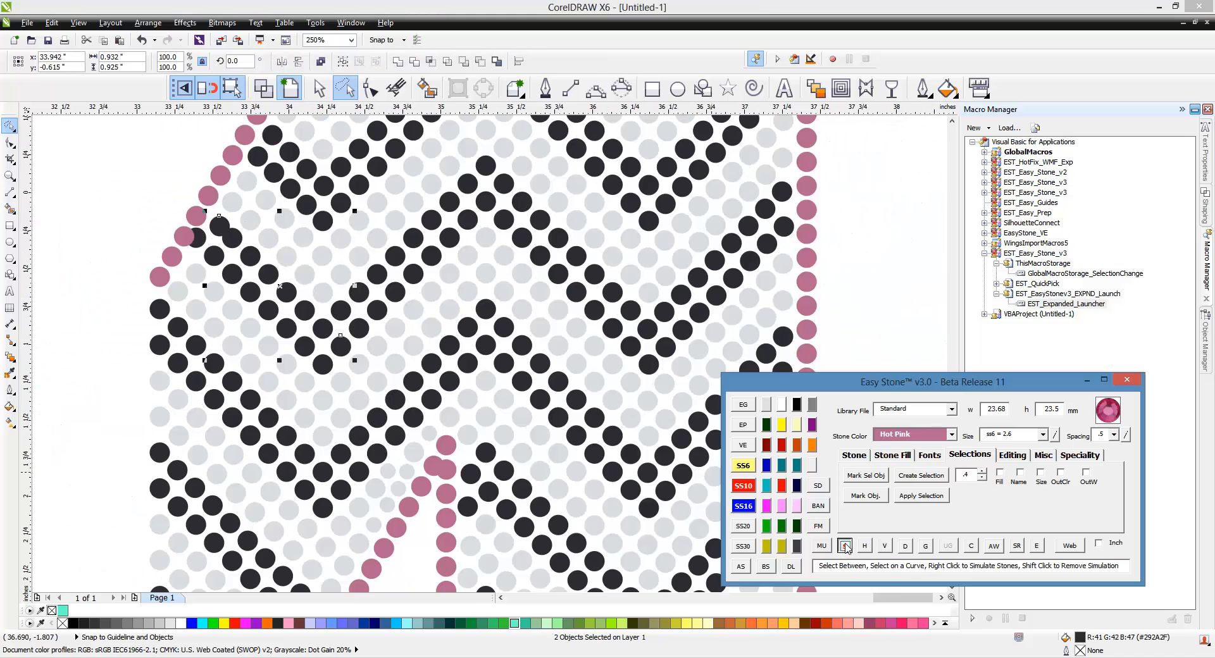
{"action": "left_click", "coordinate": [865, 546]}
{"action": "left_click", "coordinate": [185, 206]}
Move the remaining overlapping black stone clear of the slanted border and space its seven-stone diagonal evenly on an angle.
{"action": "scroll", "coordinate": [178, 243], "scroll_direction": "up", "scroll_amount": 1}
{"action": "scroll", "coordinate": [178, 246], "scroll_direction": "up", "scroll_amount": 3}
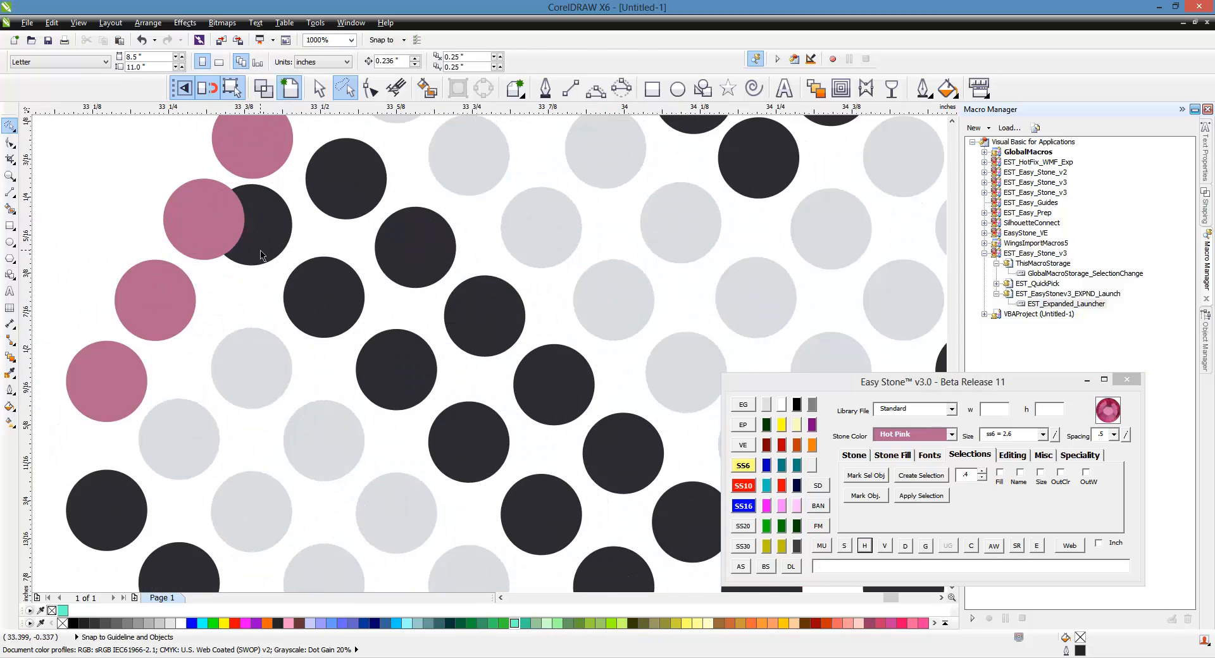
{"action": "left_click", "coordinate": [274, 251]}
{"action": "left_click_drag", "start_coordinate": [274, 251], "coordinate": [356, 334]}
{"action": "scroll", "coordinate": [181, 184], "scroll_direction": "down", "scroll_amount": 2}
{"action": "left_click", "coordinate": [446, 436], "text": "shift"}
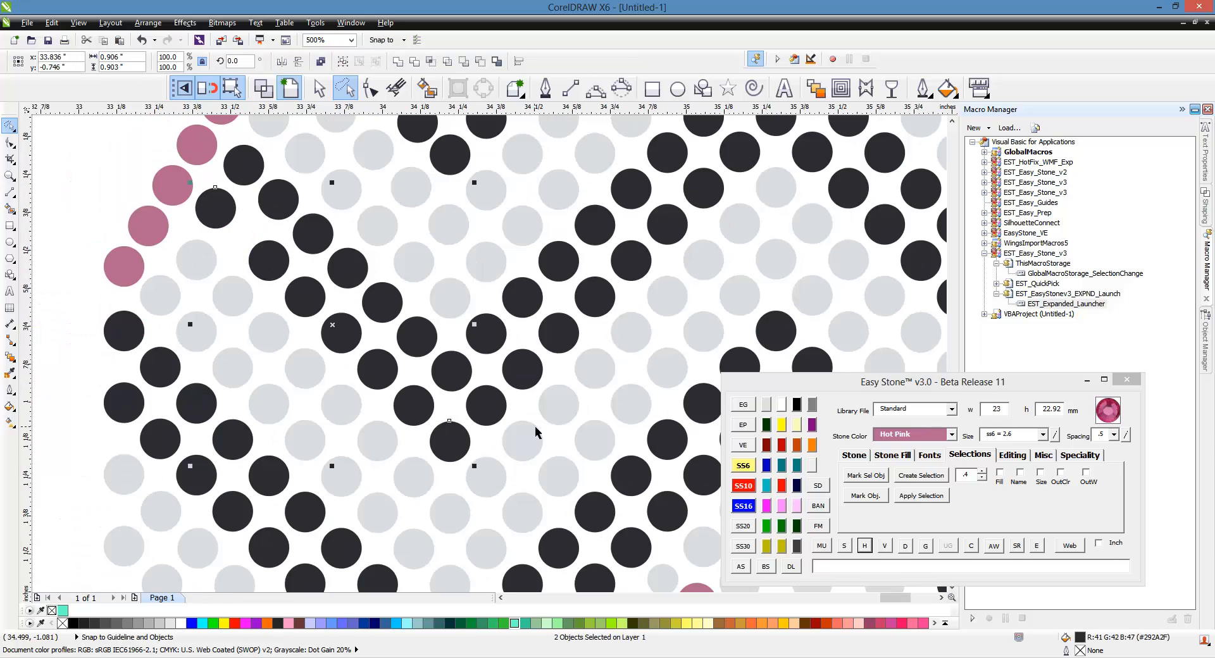
{"action": "left_click", "coordinate": [865, 545]}
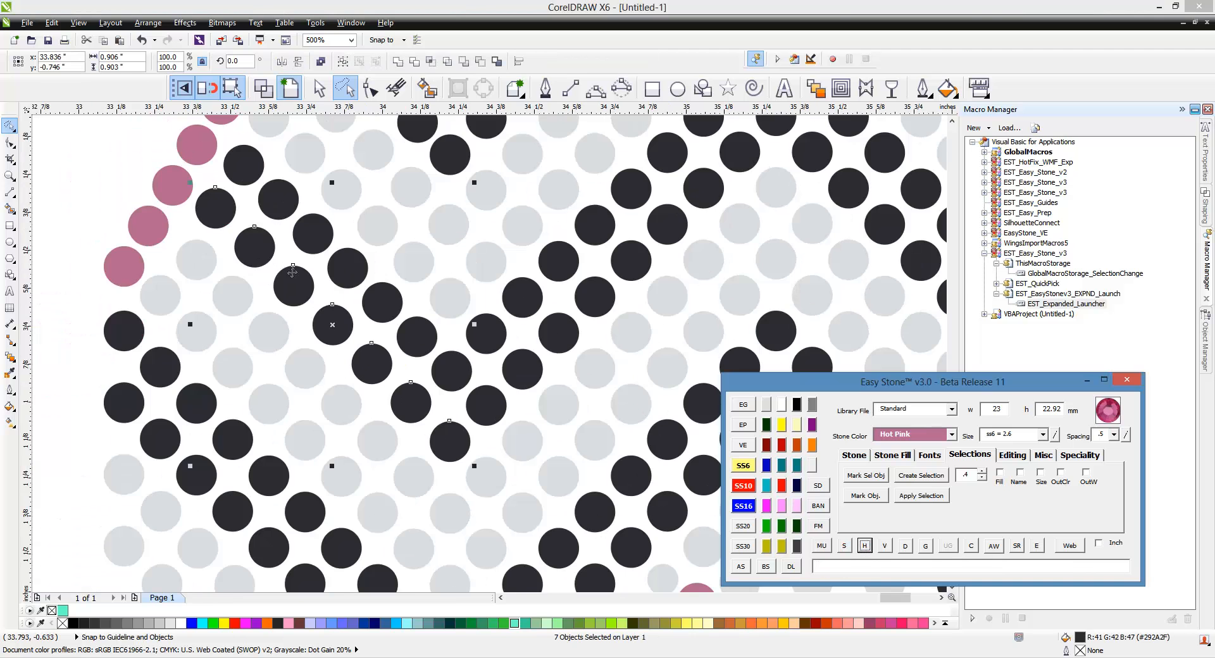
{"action": "left_click", "coordinate": [115, 222]}
Position the crystal near the slanted border's lower end at about X 33.36, Y -0.51 in and space its crystal diagonal evenly on an angle.
{"action": "scroll", "coordinate": [200, 254], "scroll_direction": "up", "scroll_amount": 2}
{"action": "left_click", "coordinate": [278, 190]}
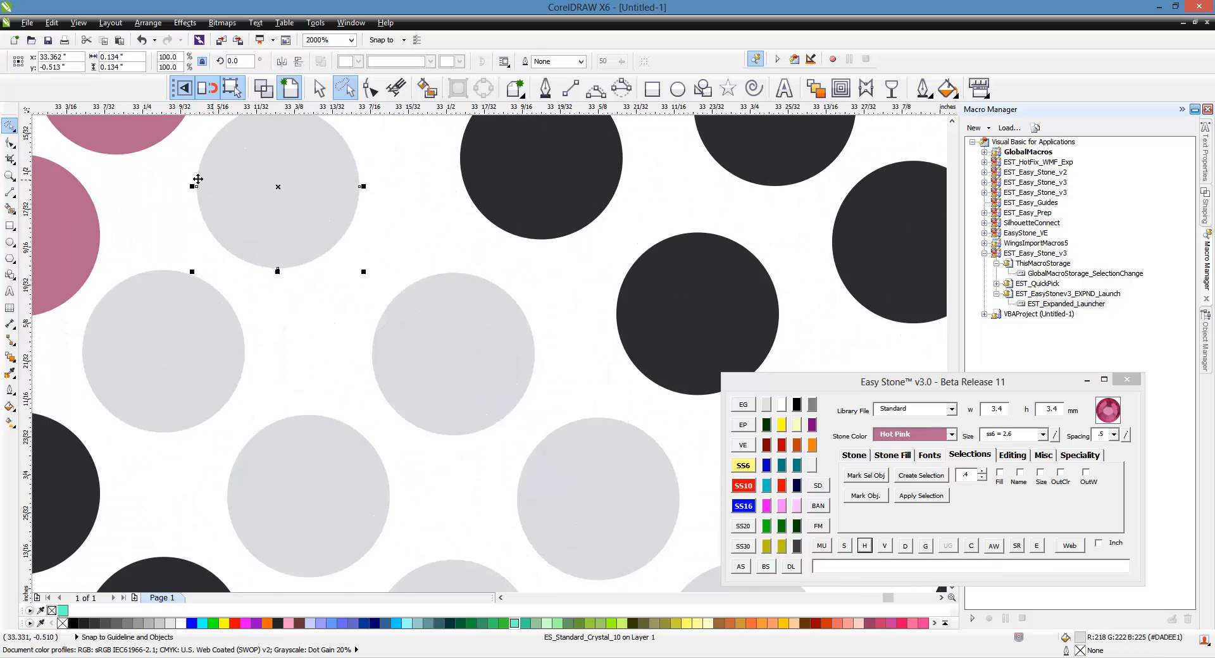
{"action": "scroll", "coordinate": [198, 179], "scroll_direction": "down", "scroll_amount": 2}
{"action": "left_click", "coordinate": [863, 545]}
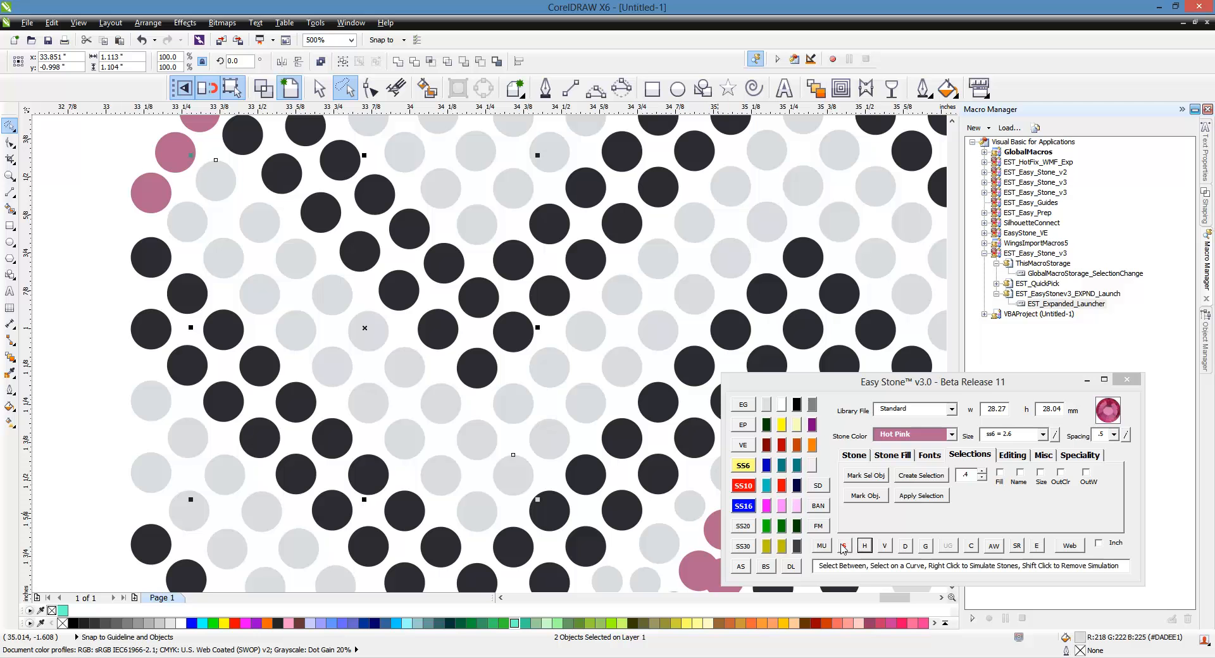
{"action": "left_click", "coordinate": [119, 238]}
Duplicate a black stone into the gap in the foot's upper-right corner and change the copy to SS6.
{"action": "scroll", "coordinate": [306, 205], "scroll_direction": "down", "scroll_amount": 1}
{"action": "scroll", "coordinate": [306, 206], "scroll_direction": "up", "scroll_amount": 2}
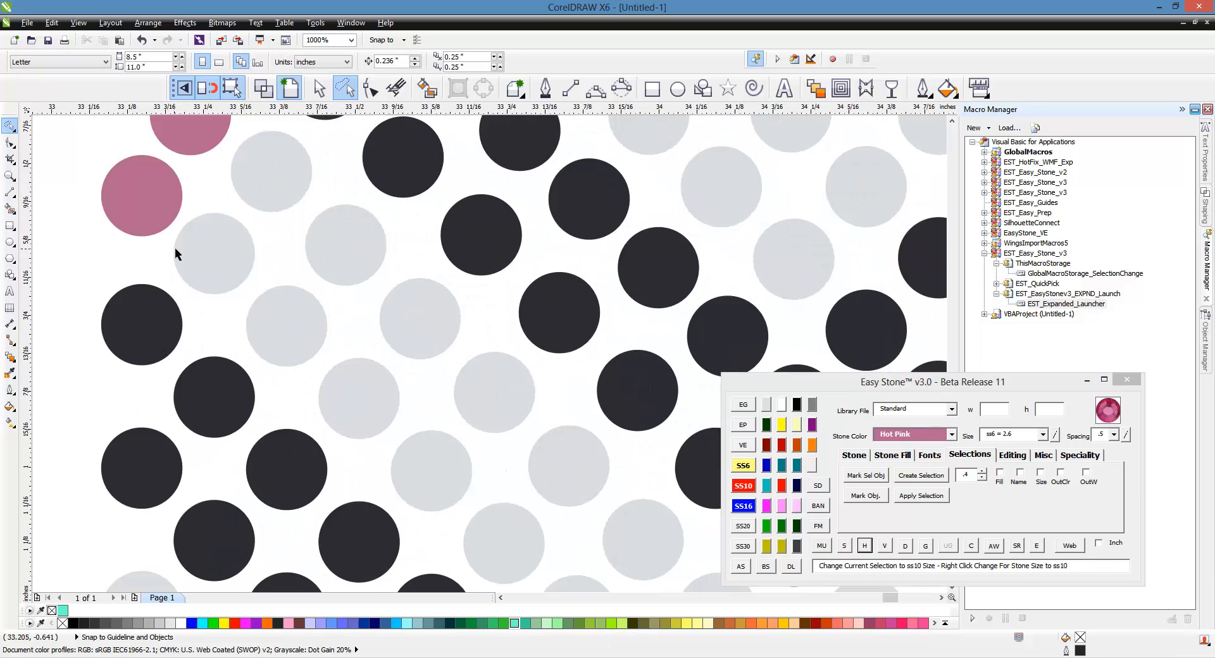
{"action": "scroll", "coordinate": [310, 283], "scroll_direction": "down", "scroll_amount": 3}
{"action": "scroll", "coordinate": [489, 316], "scroll_direction": "down", "scroll_amount": 1}
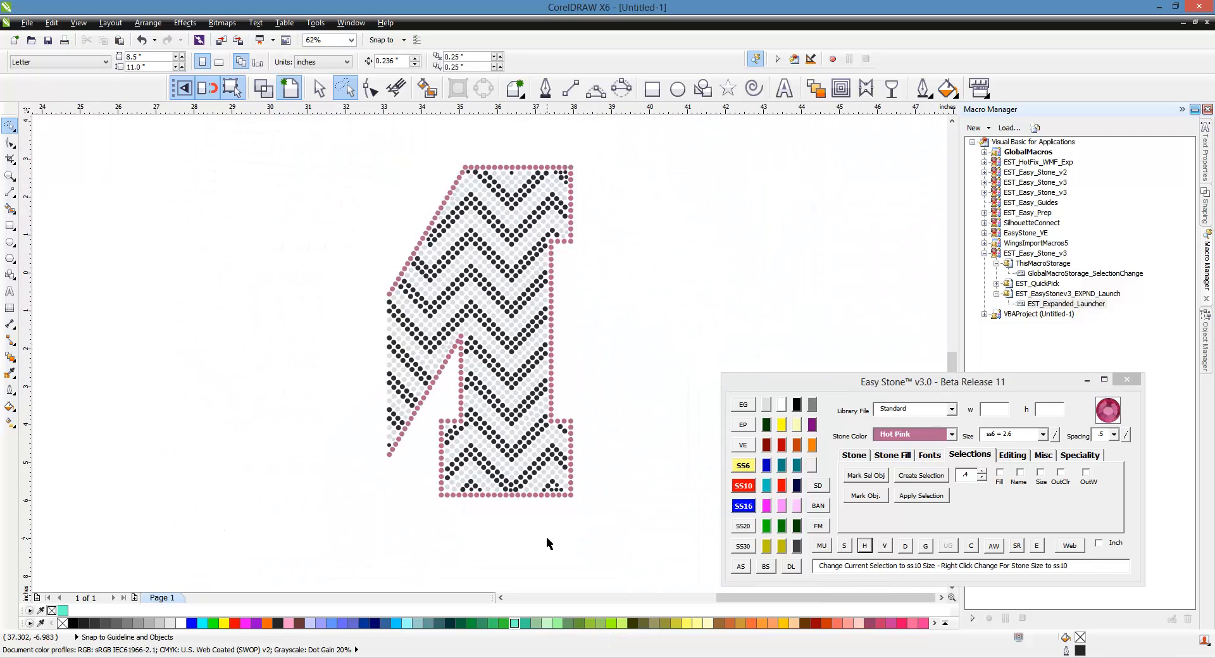
{"action": "scroll", "coordinate": [567, 435], "scroll_direction": "up", "scroll_amount": 5}
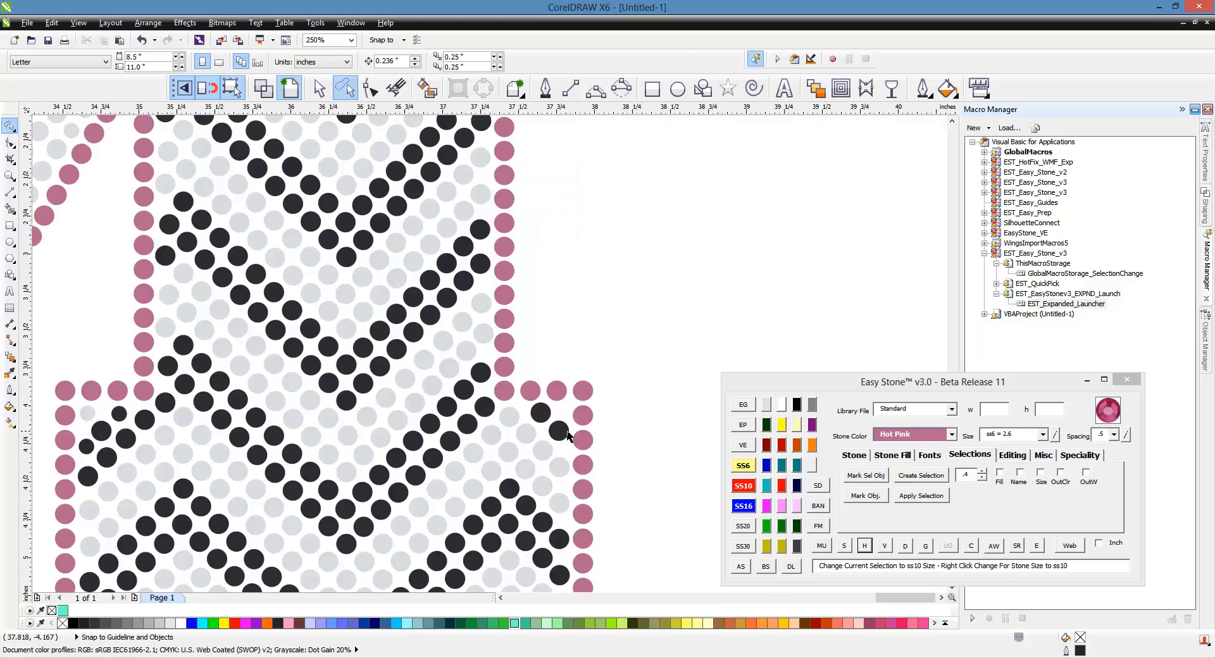
{"action": "left_click", "coordinate": [545, 423]}
{"action": "left_click_drag", "start_coordinate": [545, 423], "coordinate": [555, 285]}
{"action": "left_click", "coordinate": [749, 471]}
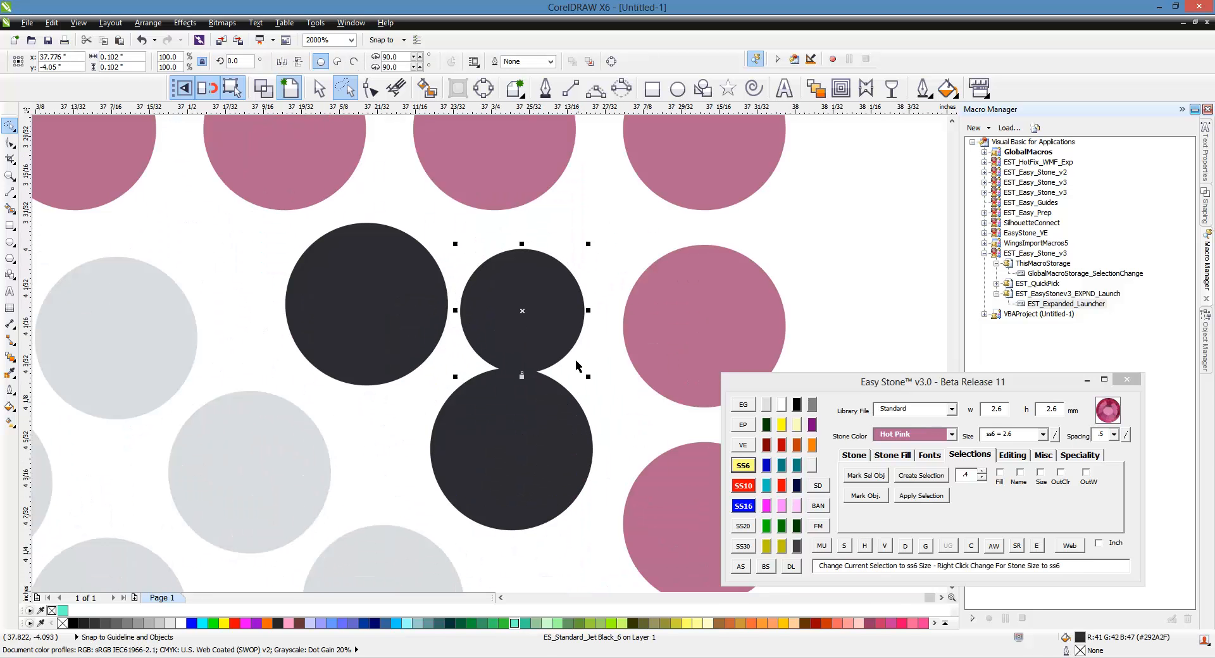
Adjust the positions of the SS6 black stone and its two neighbouring black stones in the foot's corner for even gaps.
{"action": "left_click_drag", "start_coordinate": [558, 345], "coordinate": [571, 323]}
{"action": "left_click_drag", "start_coordinate": [544, 419], "coordinate": [540, 442]}
{"action": "left_click_drag", "start_coordinate": [419, 314], "coordinate": [403, 318]}
{"action": "scroll", "coordinate": [518, 346], "scroll_direction": "down", "scroll_amount": 1}
{"action": "scroll", "coordinate": [522, 316], "scroll_direction": "up", "scroll_amount": 1}
{"action": "left_click_drag", "start_coordinate": [521, 316], "coordinate": [515, 323]}
{"action": "scroll", "coordinate": [515, 323], "scroll_direction": "down", "scroll_amount": 4}
{"action": "left_click", "coordinate": [569, 321]}
{"action": "scroll", "coordinate": [424, 451], "scroll_direction": "down", "scroll_amount": 1}
{"action": "scroll", "coordinate": [424, 451], "scroll_direction": "down", "scroll_amount": 1}
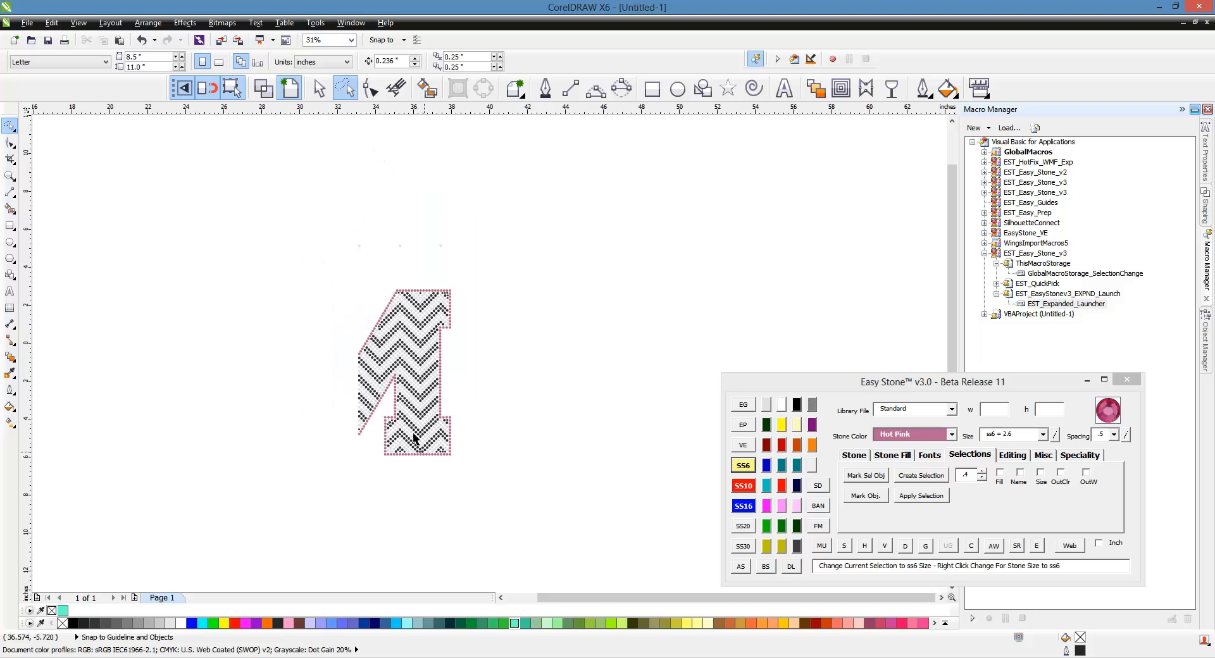
Delete the three stray stones above the half letter.
{"action": "mouse_move", "coordinate": [323, 254]}
{"action": "left_mouse_down"}
{"action": "mouse_move", "coordinate": [491, 461]}
{"action": "mouse_move", "coordinate": [481, 452]}
{"action": "left_mouse_up"}
{"action": "left_click", "coordinate": [420, 156]}
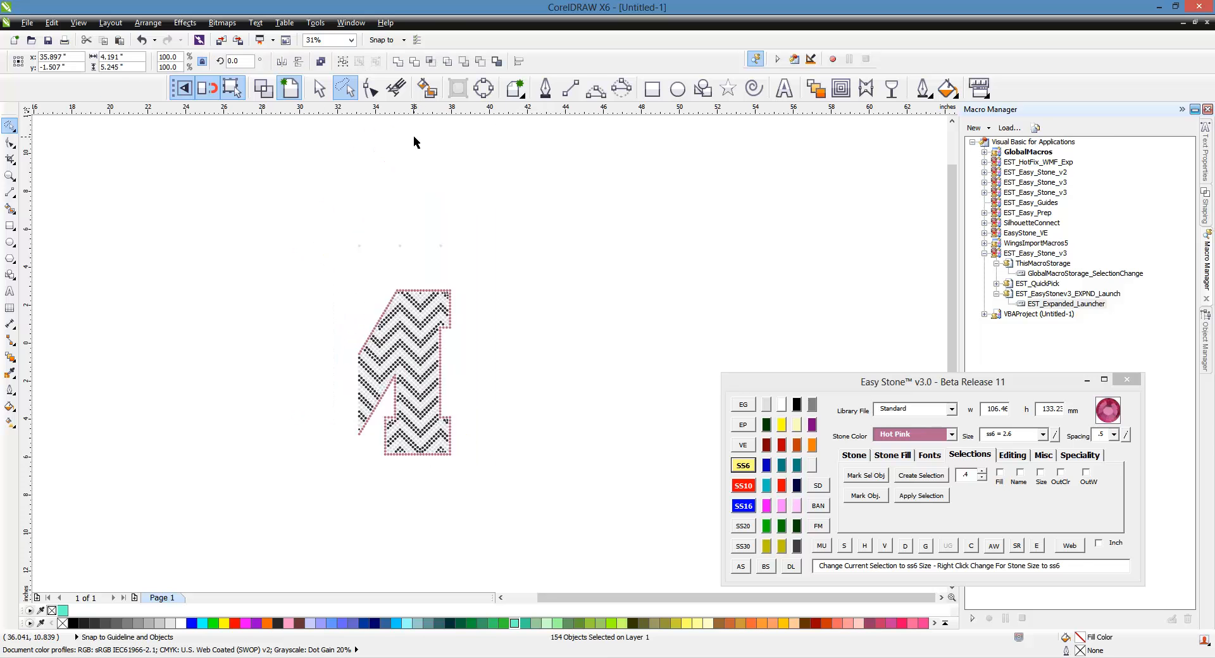
{"action": "left_click", "coordinate": [320, 89]}
{"action": "left_click_drag", "start_coordinate": [529, 506], "coordinate": [529, 506]}
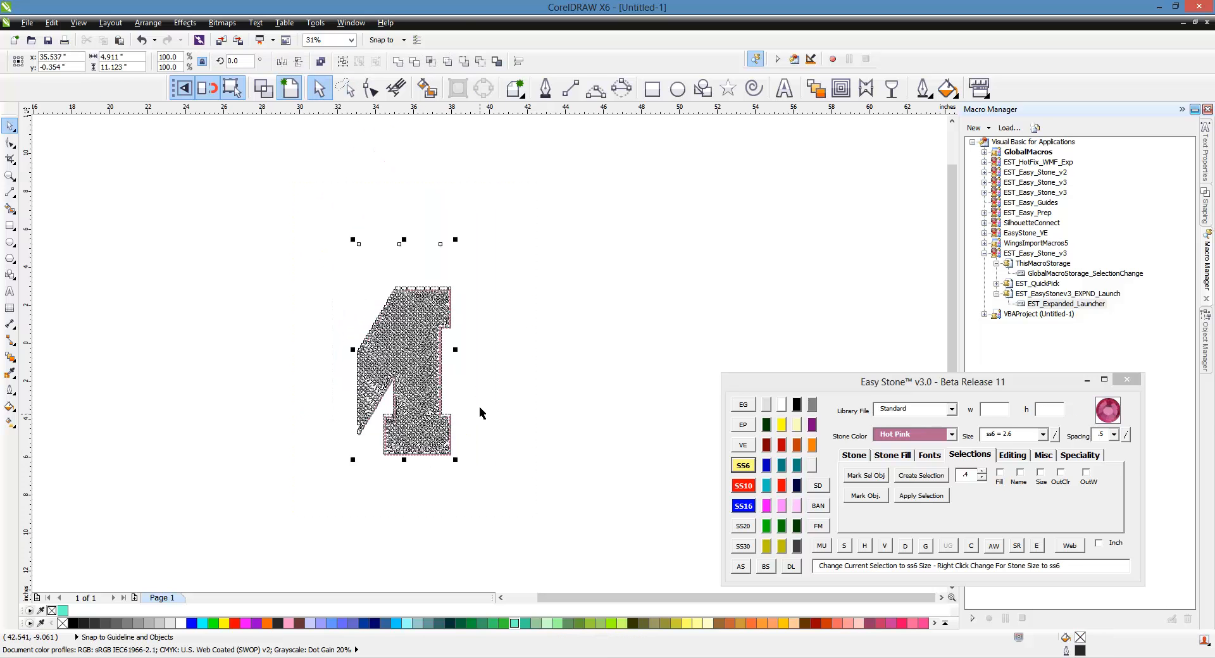
{"action": "left_click", "coordinate": [342, 240]}
{"action": "left_click_drag", "start_coordinate": [289, 203], "coordinate": [491, 253]}
Create a horizontally mirrored copy of the half letter and move it to X 30.76 in so the center stone columns coincide.
{"action": "left_click_drag", "start_coordinate": [222, 234], "coordinate": [560, 507]}
{"action": "left_click_drag", "start_coordinate": [455, 372], "coordinate": [266, 372]}
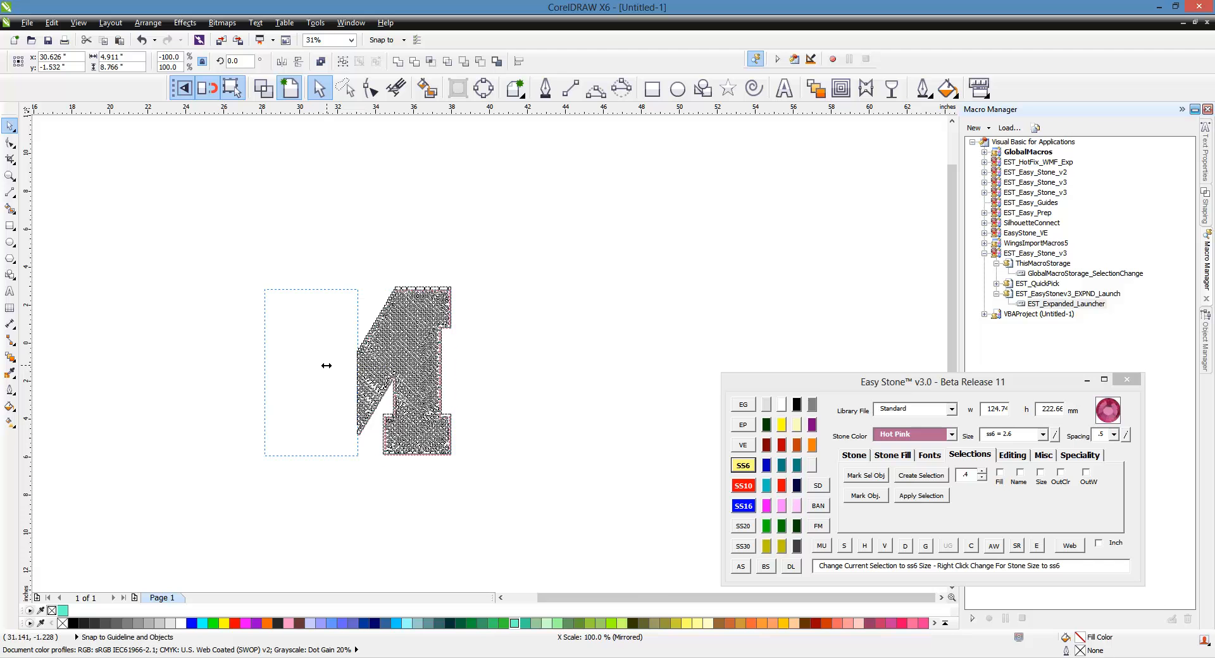
{"action": "scroll", "coordinate": [446, 498], "scroll_direction": "up", "scroll_amount": 7}
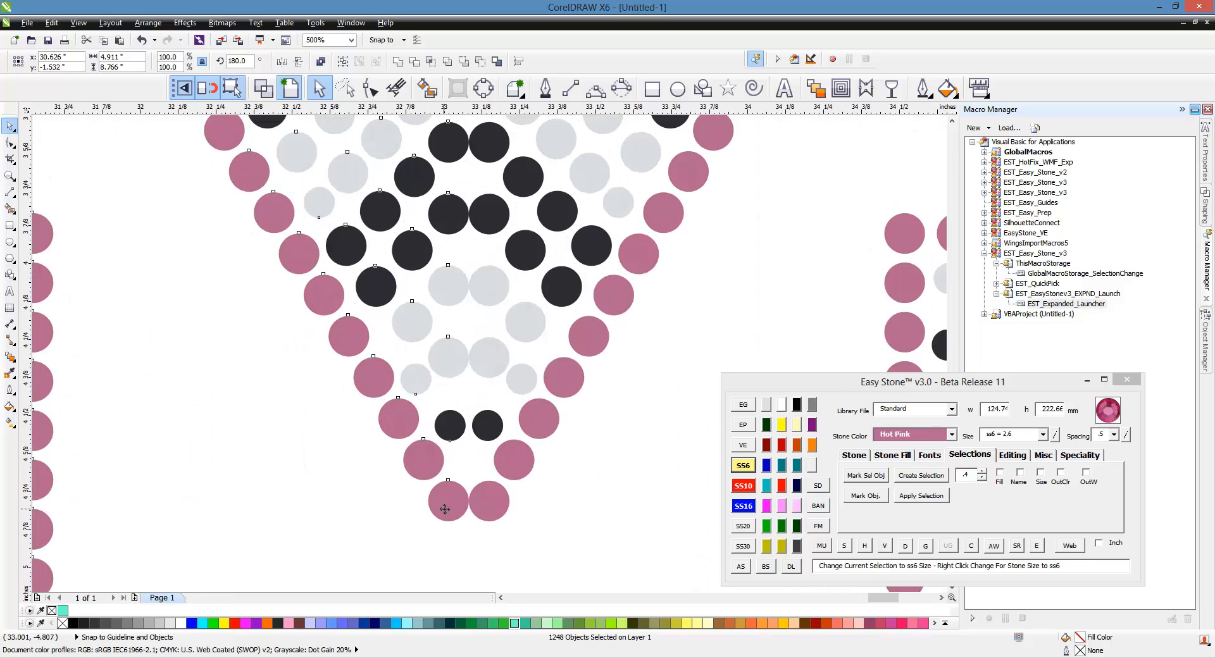
{"action": "left_click_drag", "start_coordinate": [448, 500], "coordinate": [486, 500]}
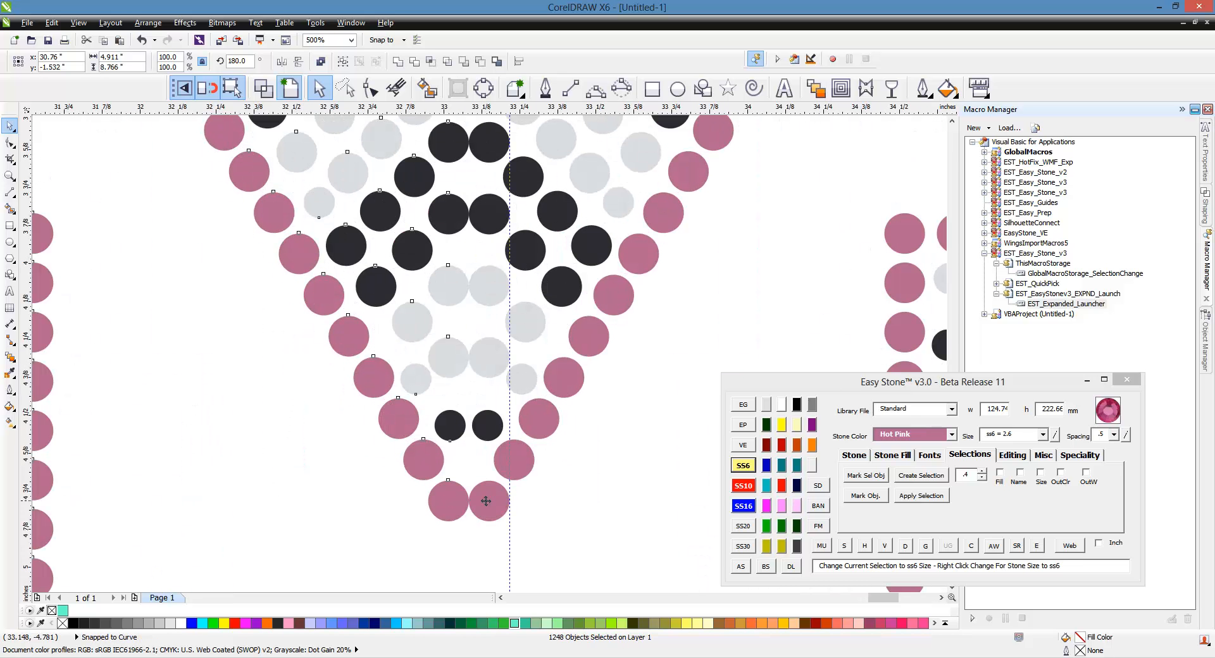
{"action": "scroll", "coordinate": [486, 500], "scroll_direction": "down", "scroll_amount": 5}
{"action": "left_click", "coordinate": [446, 464]}
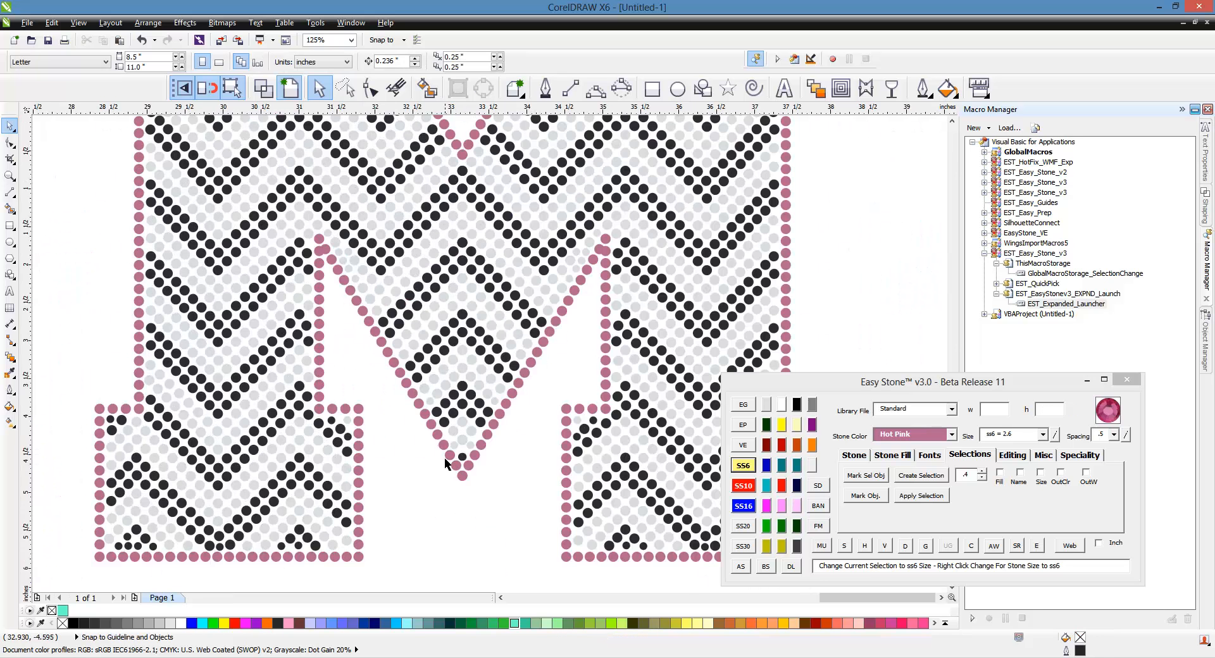
{"action": "scroll", "coordinate": [446, 463], "scroll_direction": "down", "scroll_amount": 2}
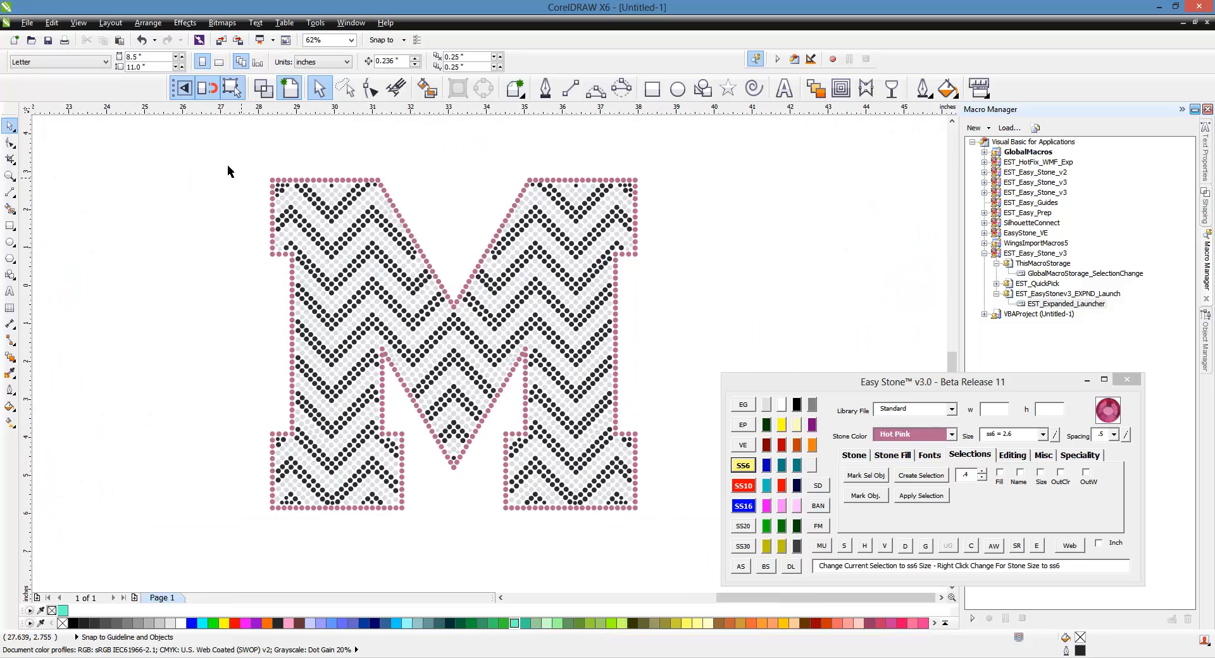
Delete the overlapping stones throughout the whole letter M with the overlap check.
{"action": "left_click_drag", "start_coordinate": [222, 148], "coordinate": [712, 541]}
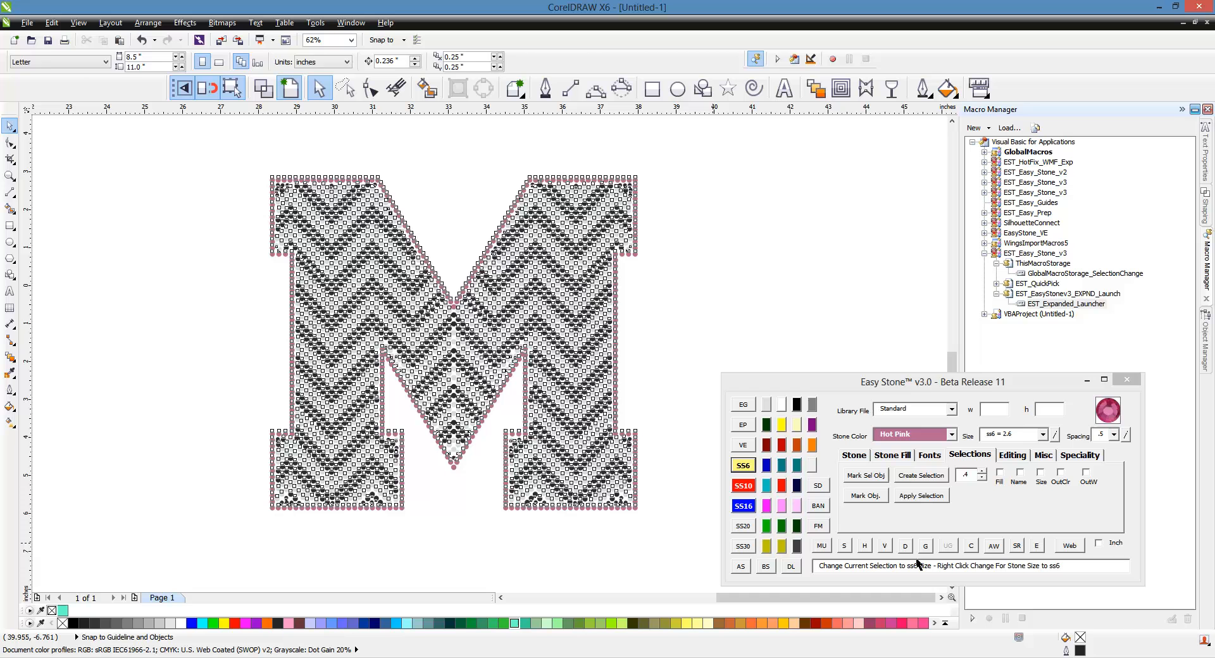
{"action": "left_click", "coordinate": [971, 545]}
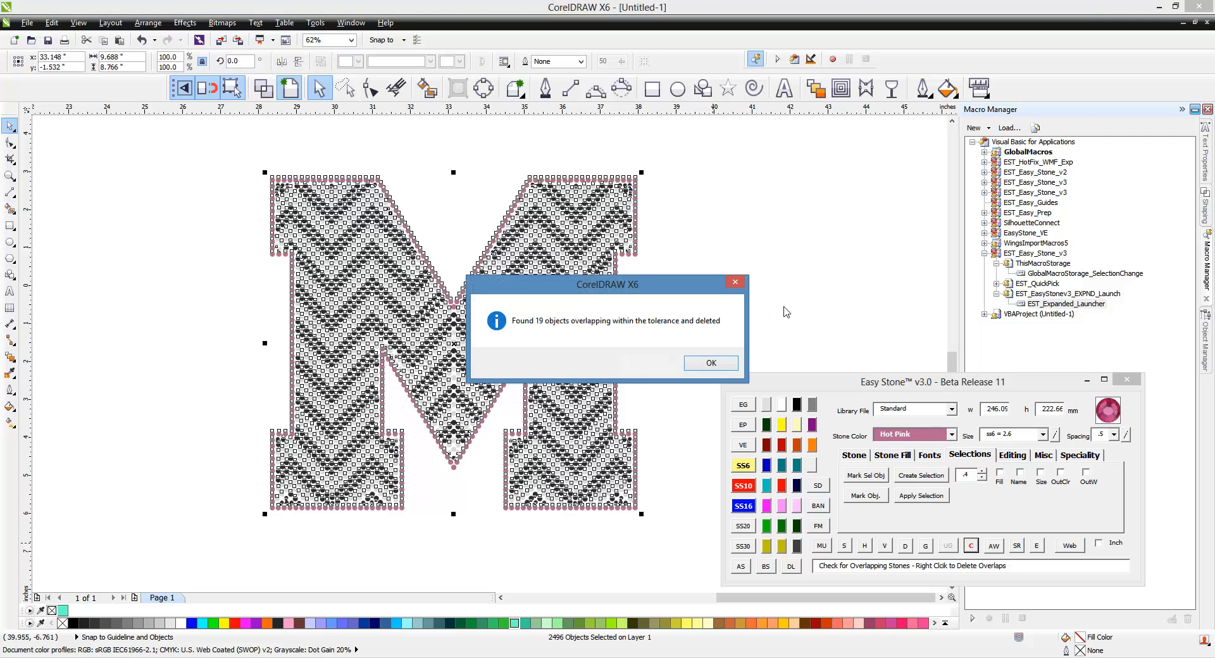
{"action": "left_click", "coordinate": [709, 363]}
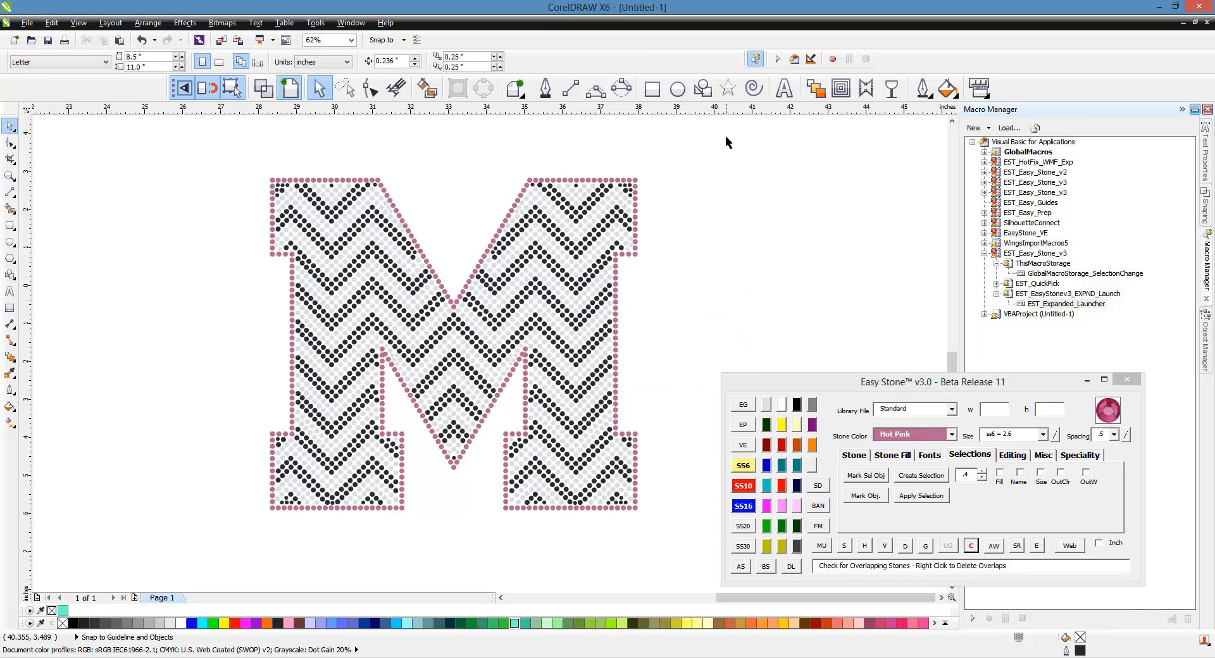
Add a weedbox around the whole letter M and fill it with gray (#808080).
{"action": "left_click_drag", "start_coordinate": [722, 145], "coordinate": [167, 525]}
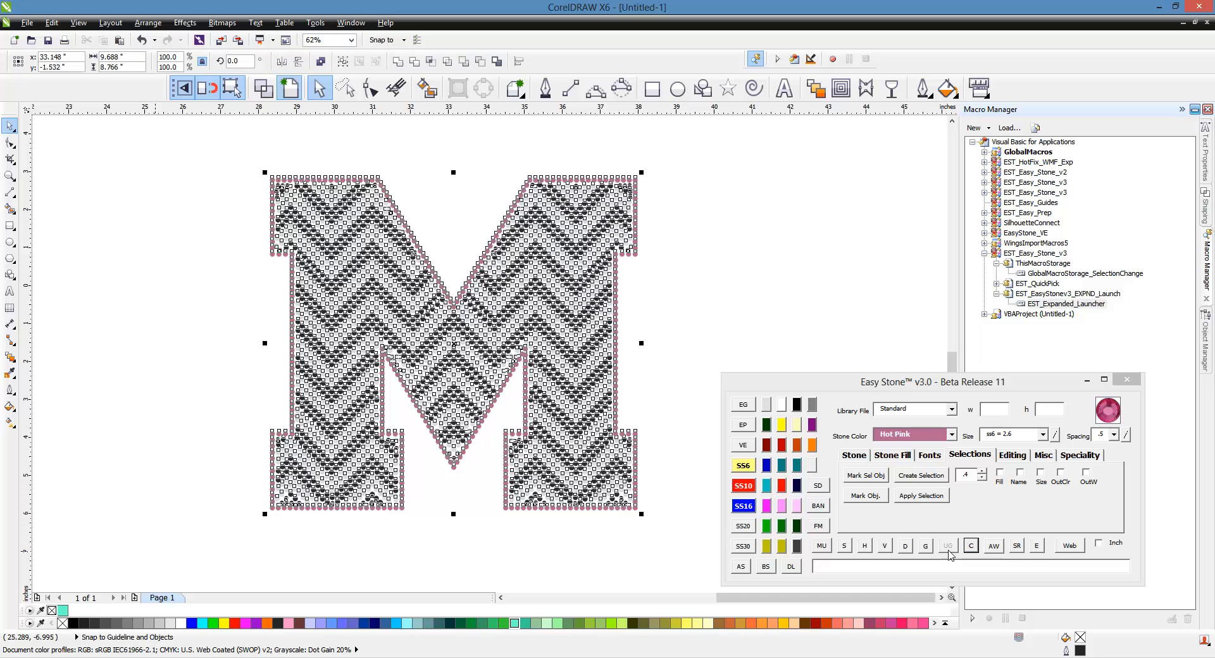
{"action": "left_click", "coordinate": [995, 546]}
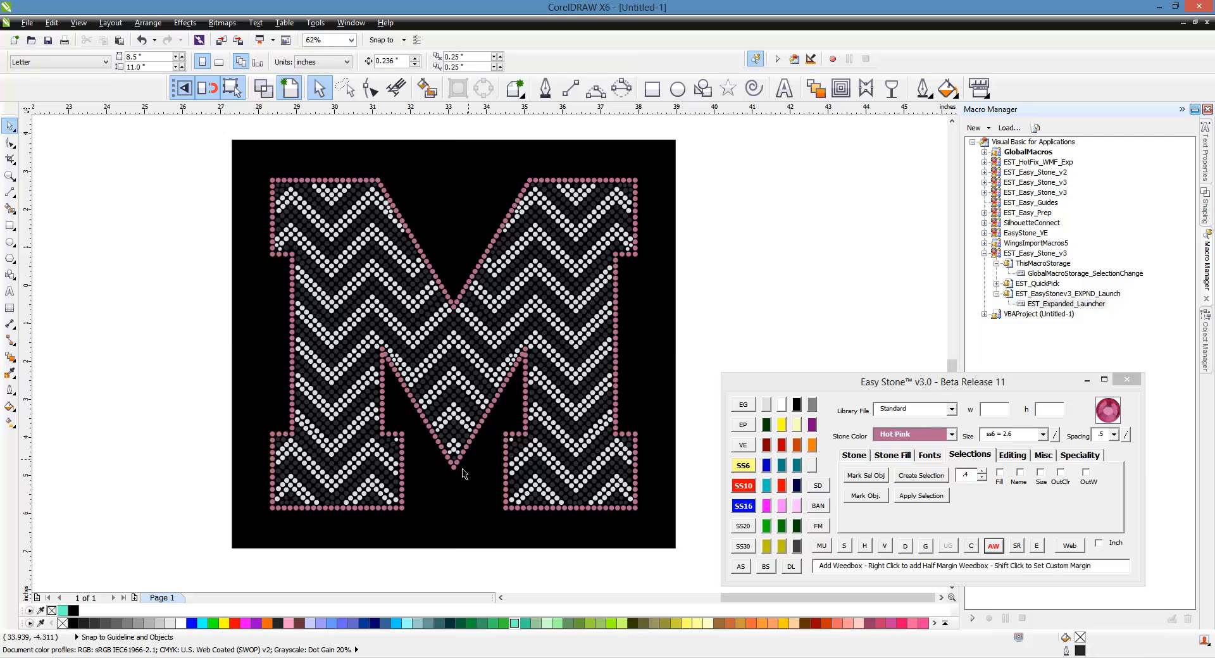
{"action": "left_click", "coordinate": [450, 509]}
{"action": "left_click", "coordinate": [127, 623]}
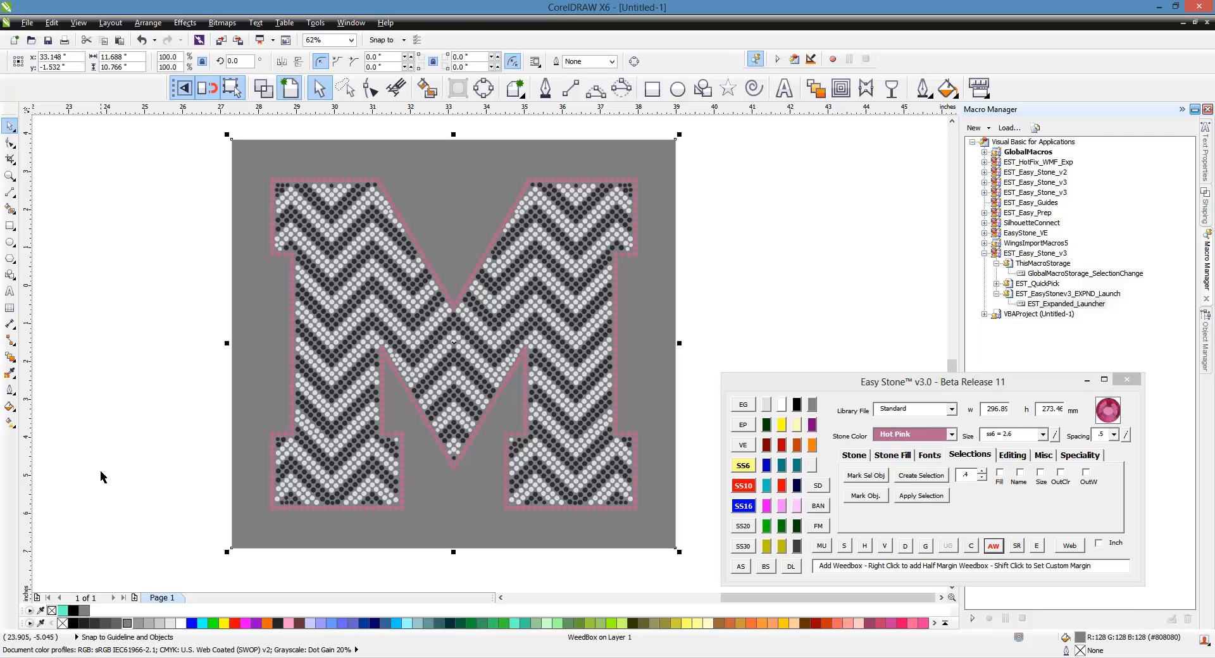
{"action": "left_click", "coordinate": [100, 450]}
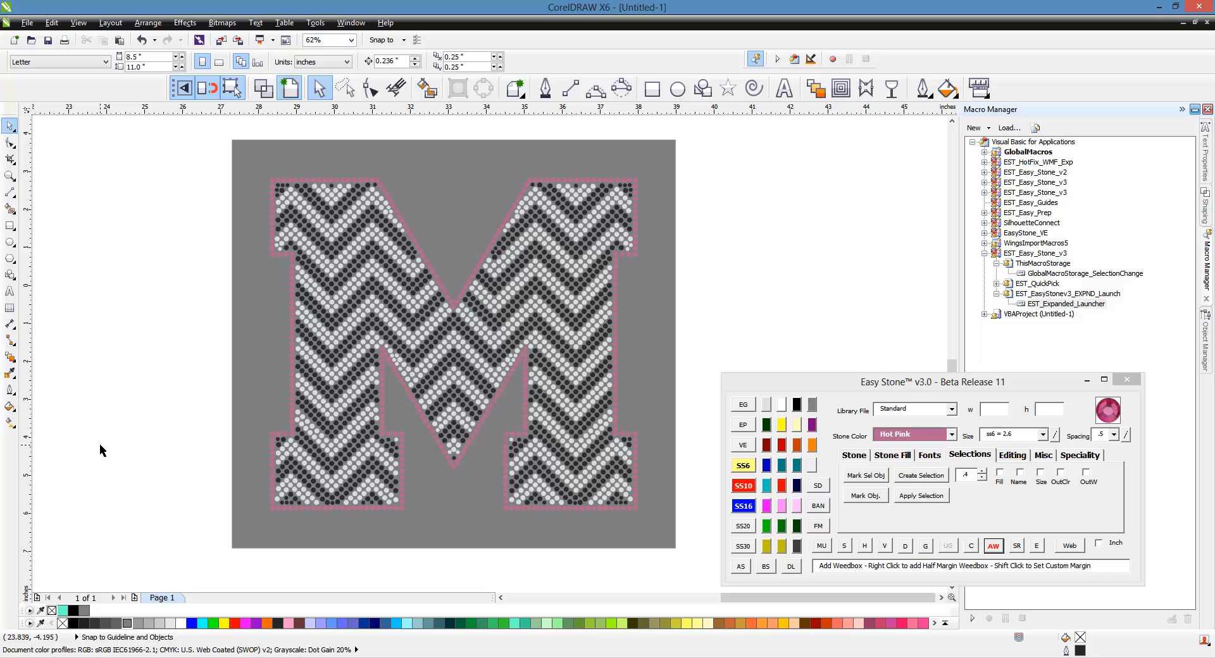